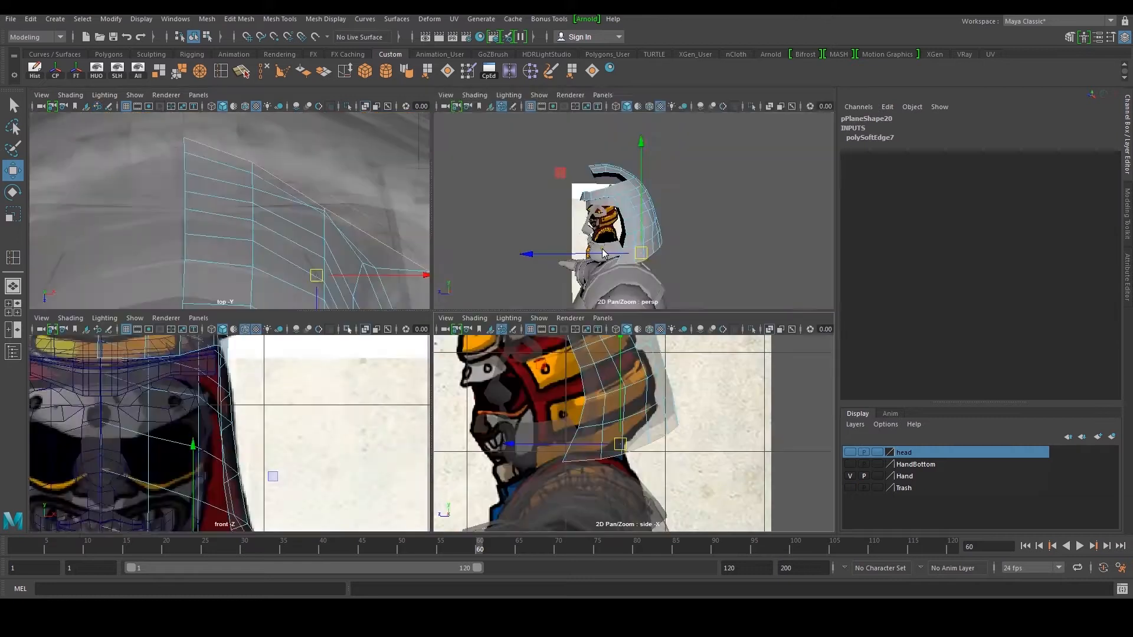
Rotate the bottom edge row of the helmet's neck guard in the side view to follow the reference
left_click_drag(572, 281, 568, 313, "alt")
key("space")
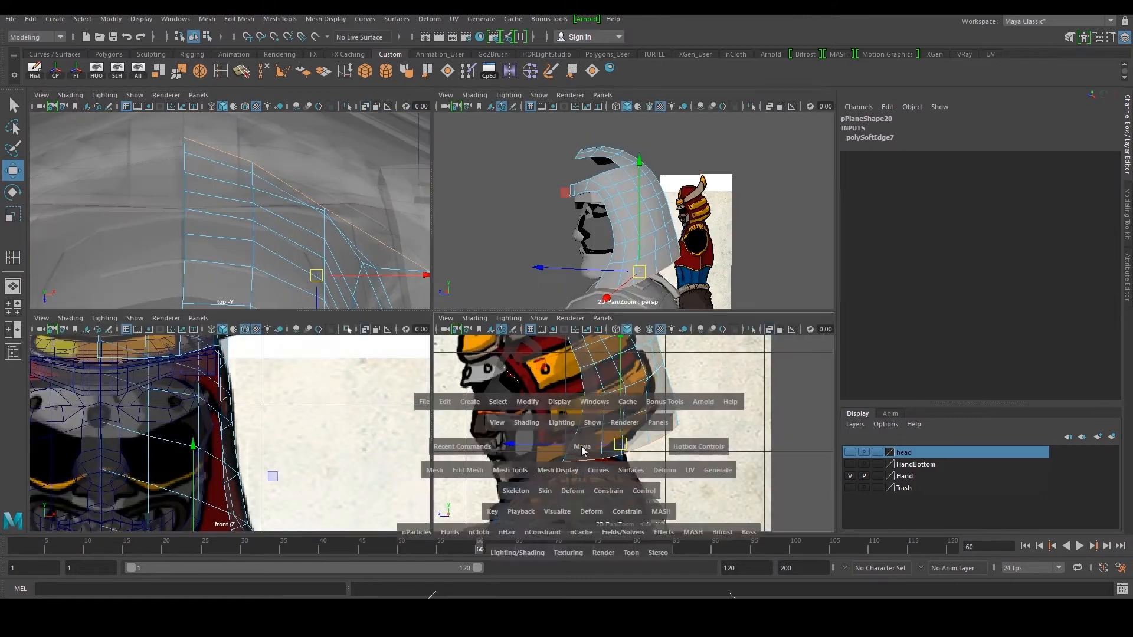
key("space")
key("e")
left_click_drag(485, 276, 441, 360)
key("w")
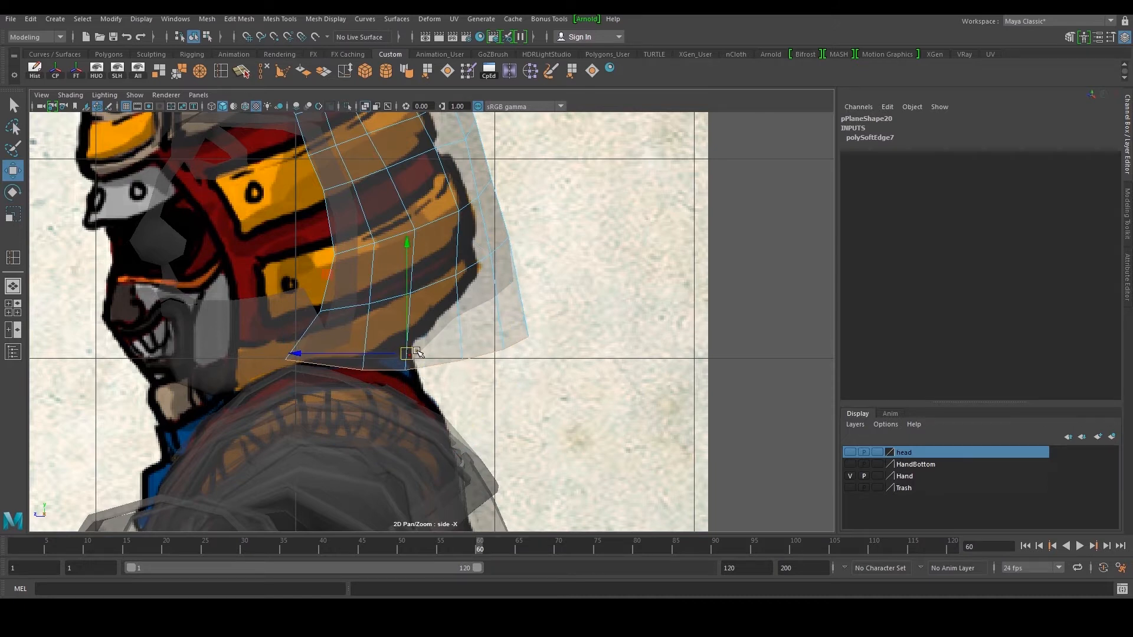
Raise the neck guard's bottom edge row slightly after checking its clearance above the shoulders in perspective
key("space")
key("space")
left_click_drag(540, 316, 588, 319, "alt")
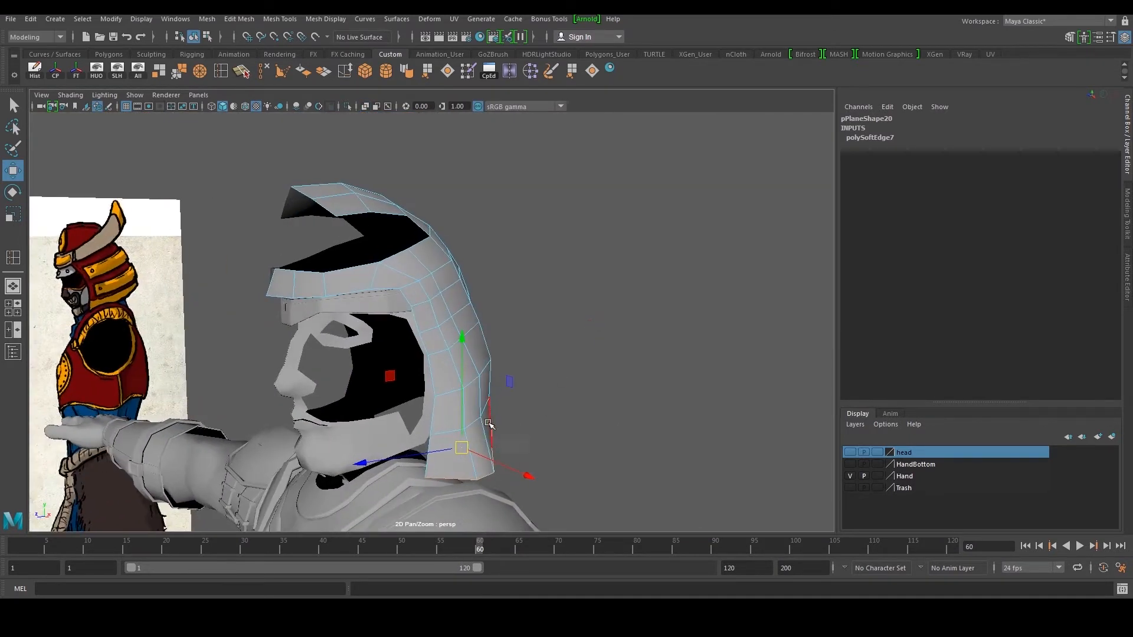
left_click_drag(462, 349, 490, 354, "alt")
key("space")
key("space")
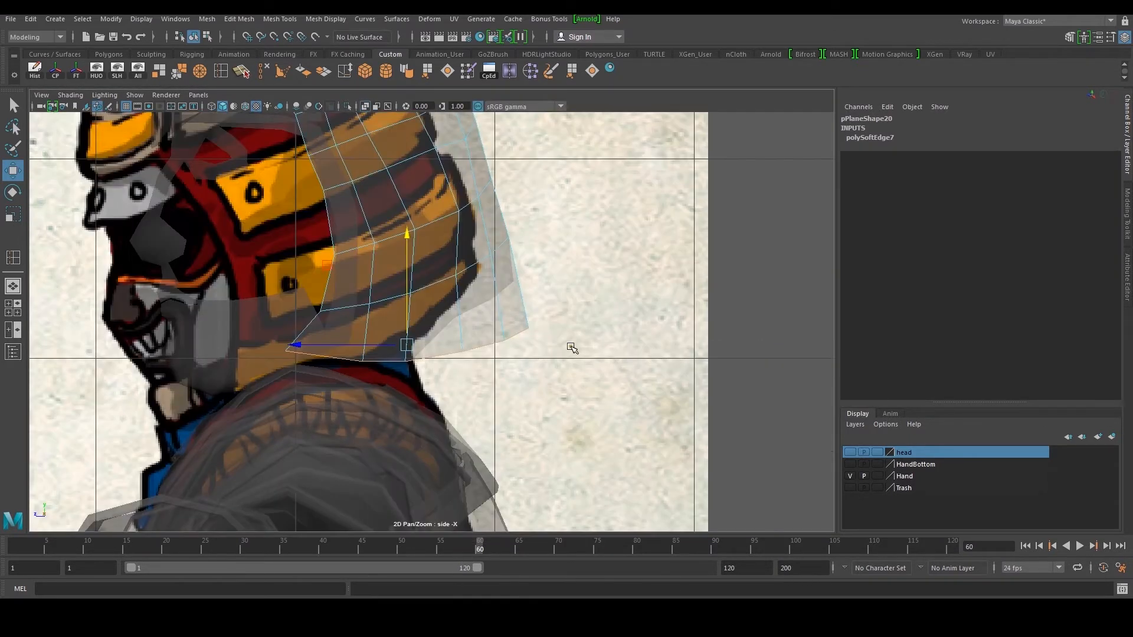
Tilt the edge row just above the neck guard's bottom border to follow the lowest plate in the reference
double_click(476, 267)
middle_click_drag(476, 267, 487, 339, "alt")
scroll(487, 338, "up", 1)
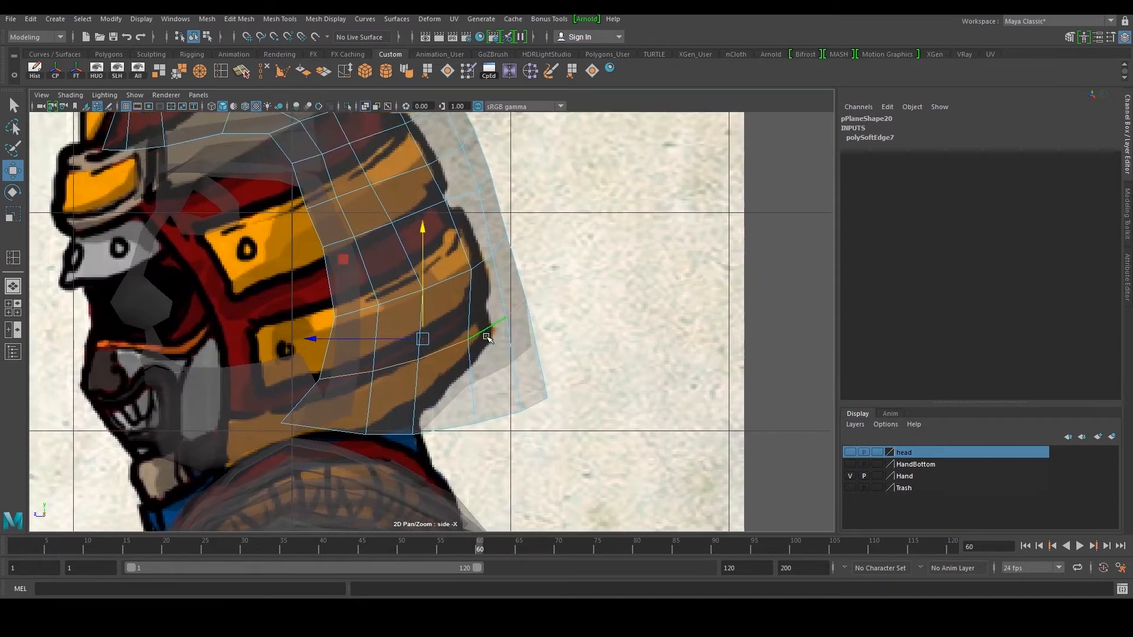
key("e")
left_click_drag(498, 260, 494, 266)
key("w")
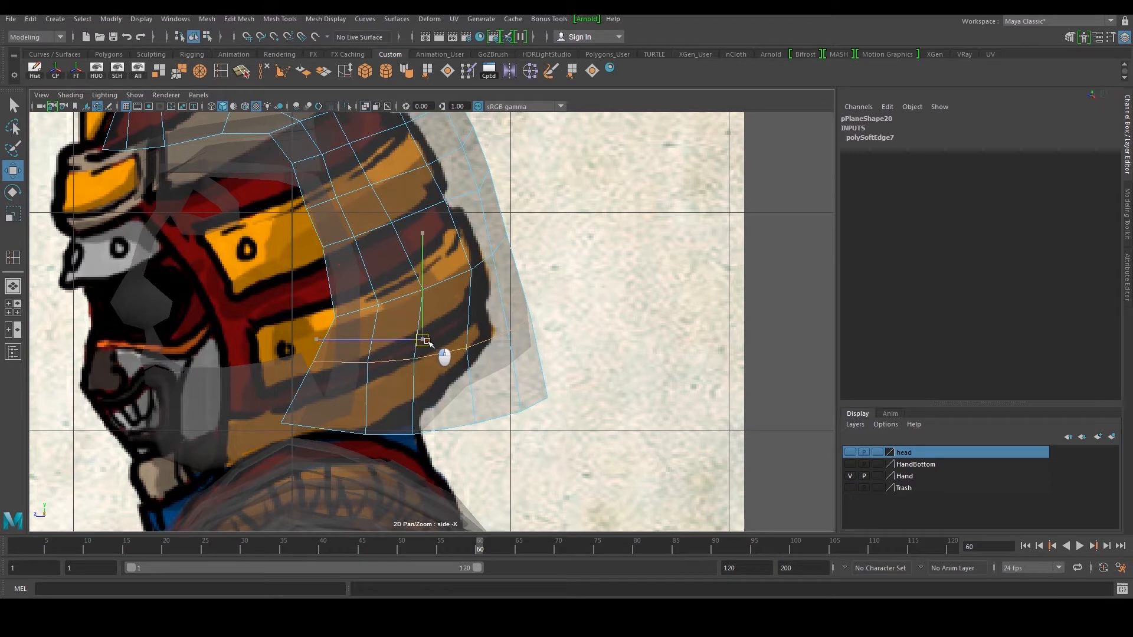
Rotate the second edge row above the bottom border to match the slope of the reference's plates
middle_click_drag(475, 397, 455, 451, "alt")
scroll(454, 453, "up", 1)
double_click(398, 334)
key("e")
left_click_drag(494, 228, 523, 274)
key("w")
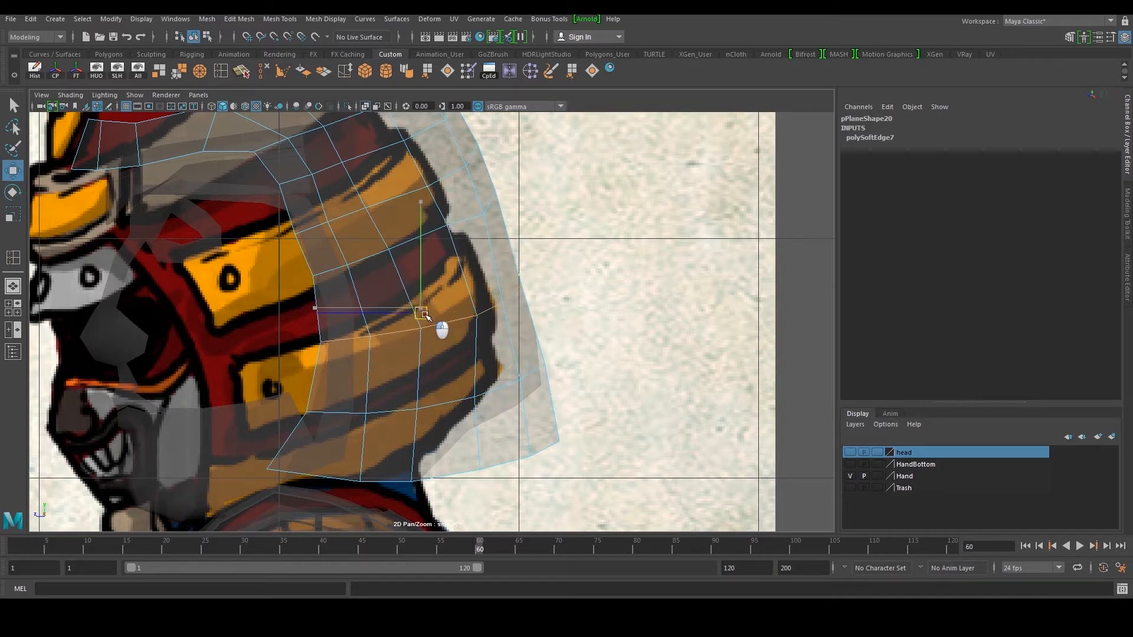
Shift the next higher edge row down and adjust a vertex on the helmet shell's side
double_click(450, 224)
left_click_drag(404, 236, 422, 260)
key("F9")
left_click_drag(346, 275, 357, 288)
Inspect the reshaped neck guard from several angles in the perspective view
key("space")
key("space")
left_click_drag(494, 283, 455, 317, "alt")
left_click(495, 416)
left_click_drag(496, 416, 442, 374, "alt")
left_click(394, 338)
left_click_drag(378, 348, 493, 351, "alt")
Extrude the neck guard's bottom border edges in the side view and pull the new row downward
key("space")
key("space")
middle_click_drag(502, 426, 525, 337, "alt")
right_click_drag(444, 361, 442, 311)
left_click(337, 392)
left_click(397, 407, "shift")
left_click(464, 397, "shift")
left_click(523, 386, "shift")
left_click(560, 373, "shift")
right_click(572, 356, "shift")
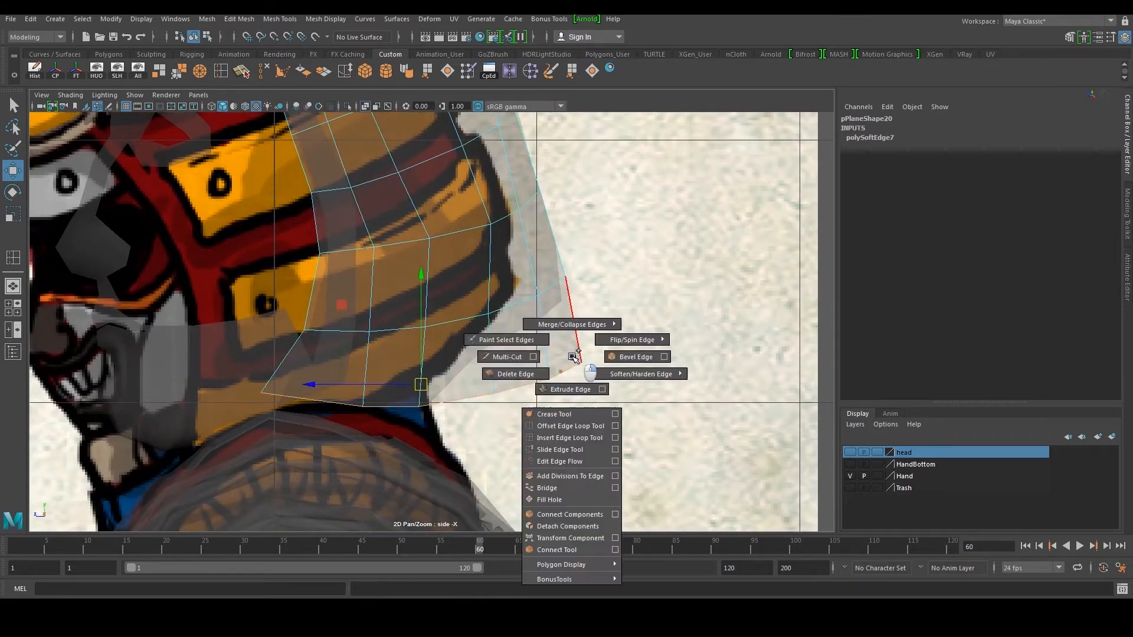
right_click_drag(572, 357, 570, 389, "shift")
key("w")
left_click_drag(422, 273, 422, 298)
Adjust the extruded bottom edges around the back of the neck in the perspective view
key("space")
key("space")
key("space")
key("space")
left_click_drag(674, 226, 425, 270, "alt")
key("e")
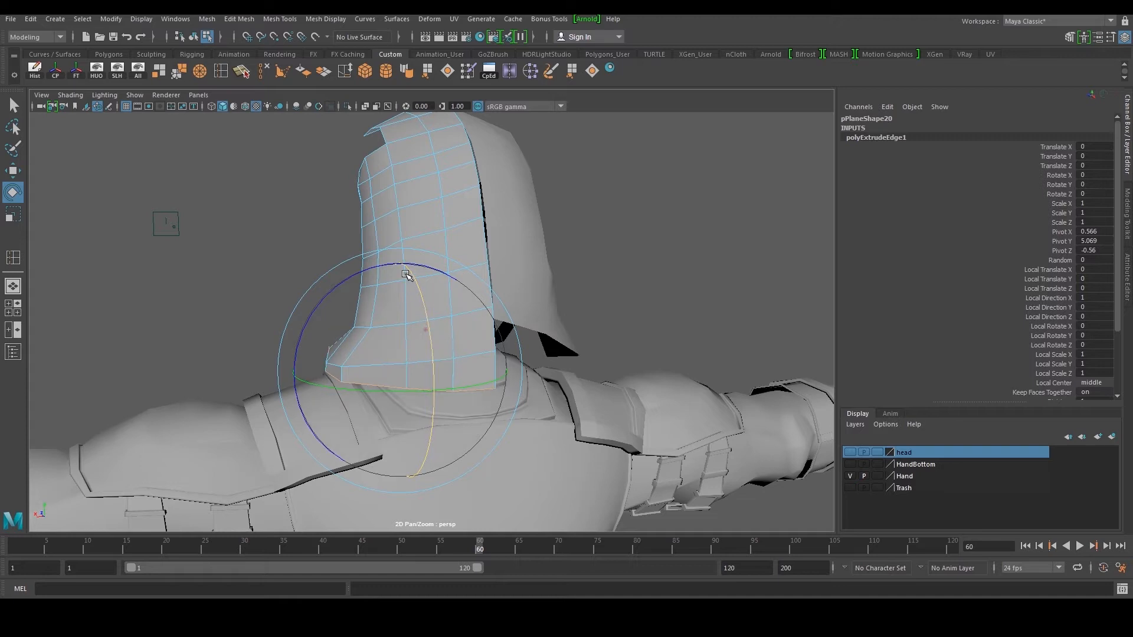
key("w")
left_click_drag(405, 276, 409, 411, "alt")
left_click_drag(496, 387, 395, 416, "alt")
left_click(447, 415)
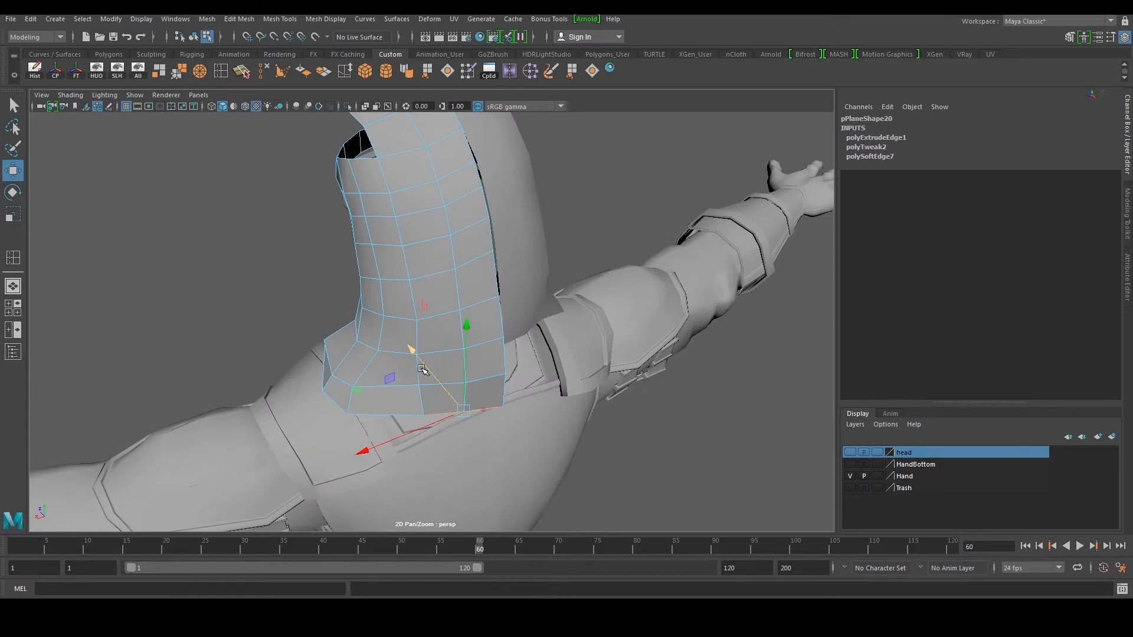
left_click_drag(437, 380, 345, 347, "alt")
Reposition individual vertices in the lower rows of the neck guard to even out its flare
key("F9")
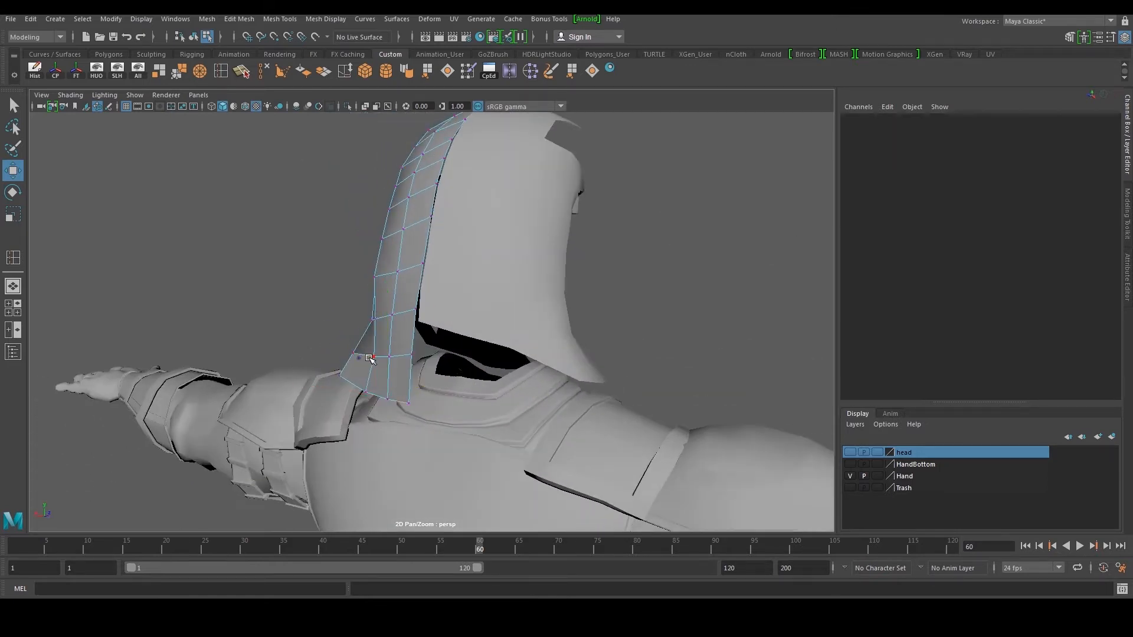
left_click(375, 357)
scroll(484, 344, "up", 3)
mouse_move(445, 343)
middle_mouse_down("alt")
mouse_move(484, 344)
mouse_move(452, 361)
middle_mouse_up("alt")
mouse_move(452, 361)
left_mouse_down("alt")
mouse_move(511, 321)
mouse_move(539, 331)
mouse_move(516, 358)
mouse_move(460, 344)
left_mouse_up("alt")
left_click(512, 358)
middle_click_drag(457, 334, 402, 334)
left_click_drag(402, 334, 444, 349, "alt")
Move the vertices at the neck guard's lower rear border to shape its bottom edge from the side
left_click(503, 412)
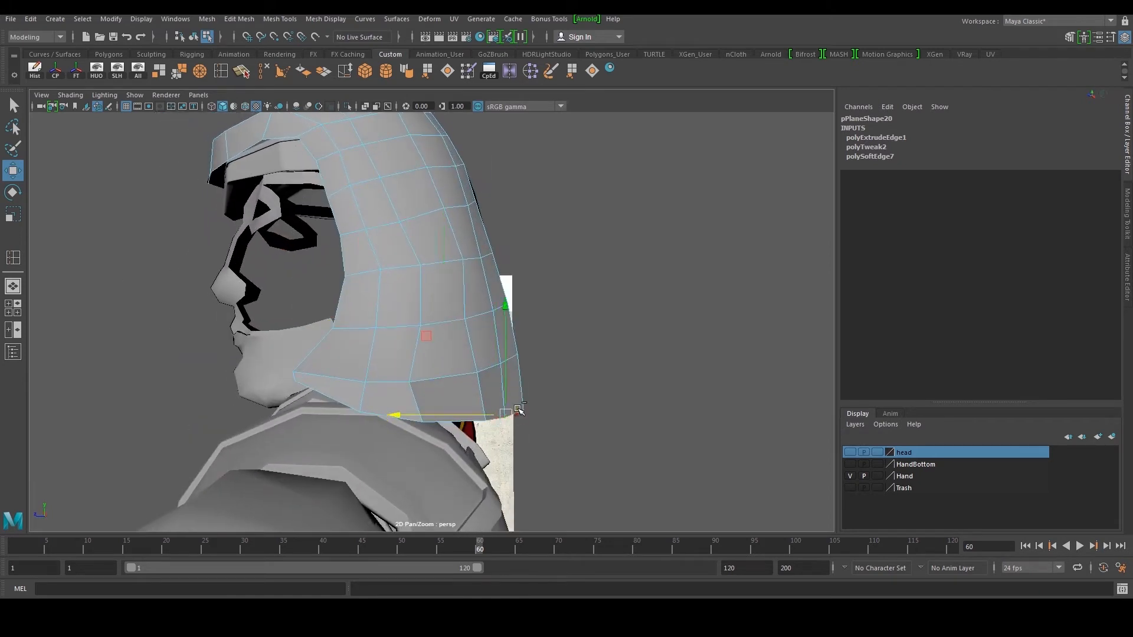
middle_click_drag(507, 331, 506, 333)
key("space")
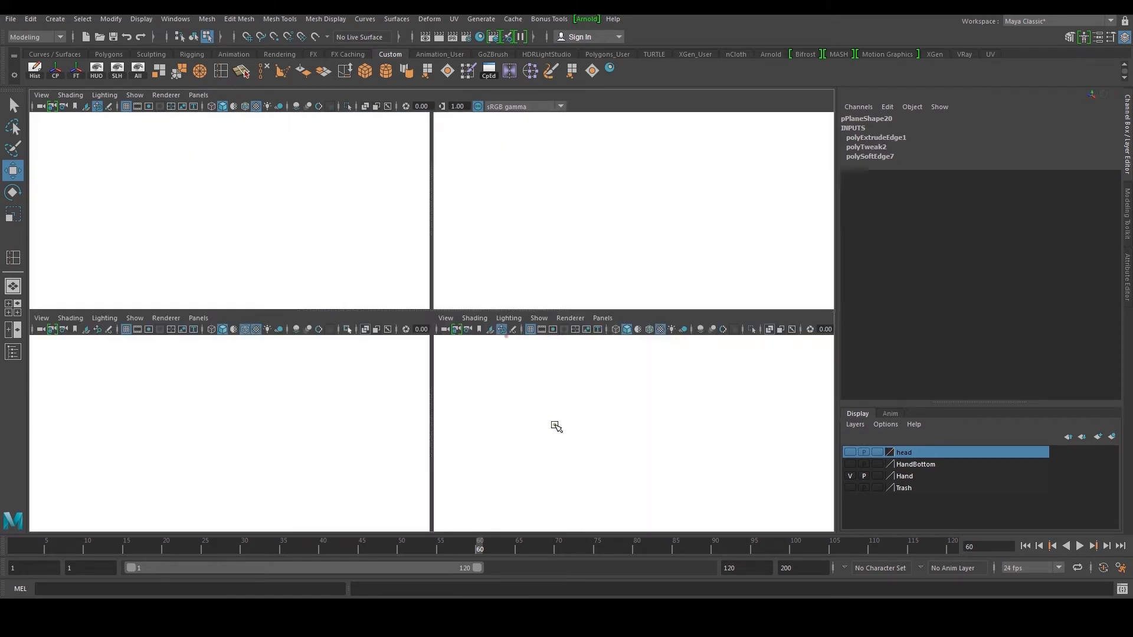
key("space")
middle_click_drag(537, 402, 537, 409)
left_click_drag(515, 435, 515, 436, "ctrl")
left_click_drag(556, 416, 565, 426)
Lower the rear vertices of the row above the bottom border so that they line up evenly
key("F9")
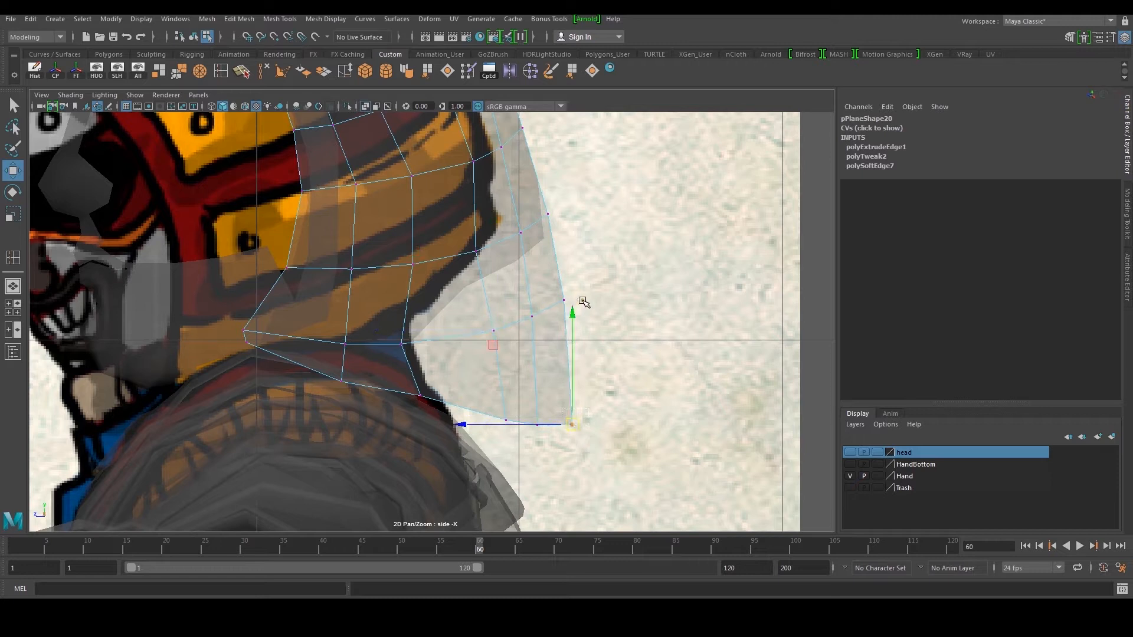
left_click_drag(533, 322, 563, 339)
left_click(494, 332)
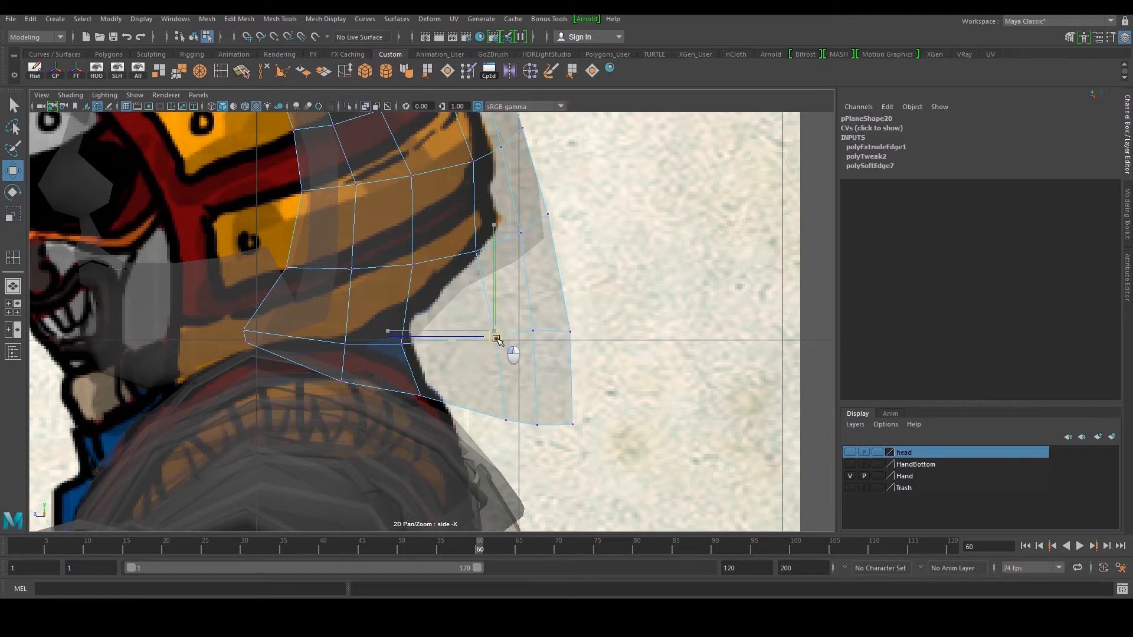
left_click_drag(539, 336, 539, 337)
left_click_drag(533, 331, 533, 336)
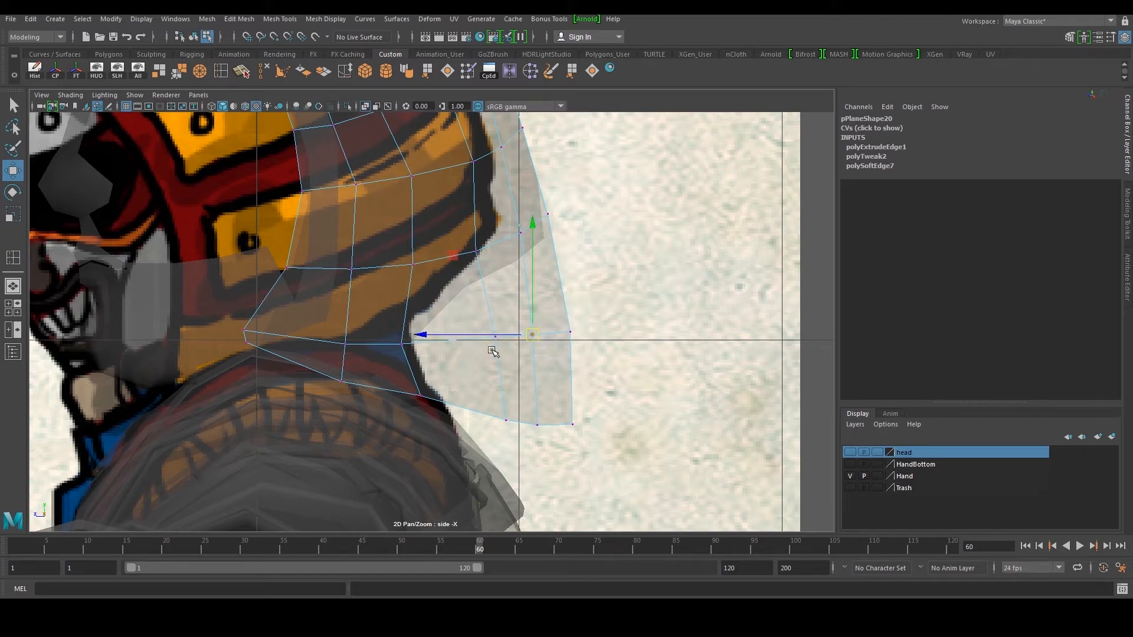
Lower the rear vertices of the next row up and pull the back outline vertex inward
middle_click_drag(441, 373, 459, 380, "alt")
left_click_drag(434, 361, 434, 361)
middle_click_drag(435, 361, 467, 373)
left_click_drag(583, 249, 486, 330)
left_click_drag(530, 288, 542, 308)
left_click_drag(472, 306, 502, 332, "ctrl")
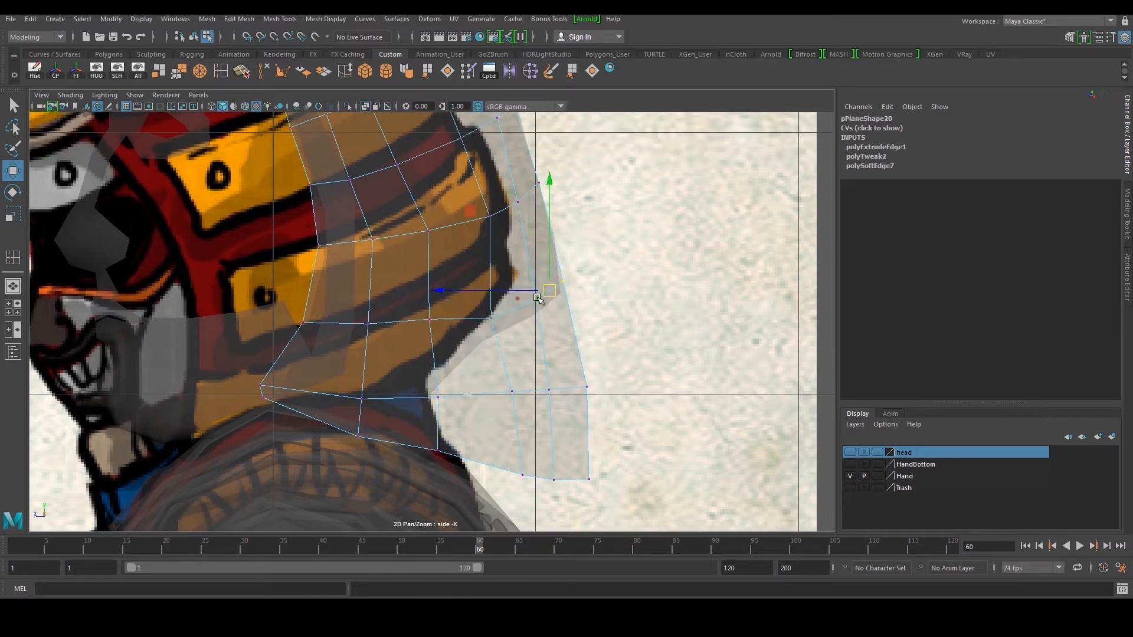
left_click_drag(546, 292, 551, 306)
left_click_drag(517, 330, 577, 387, "ctrl")
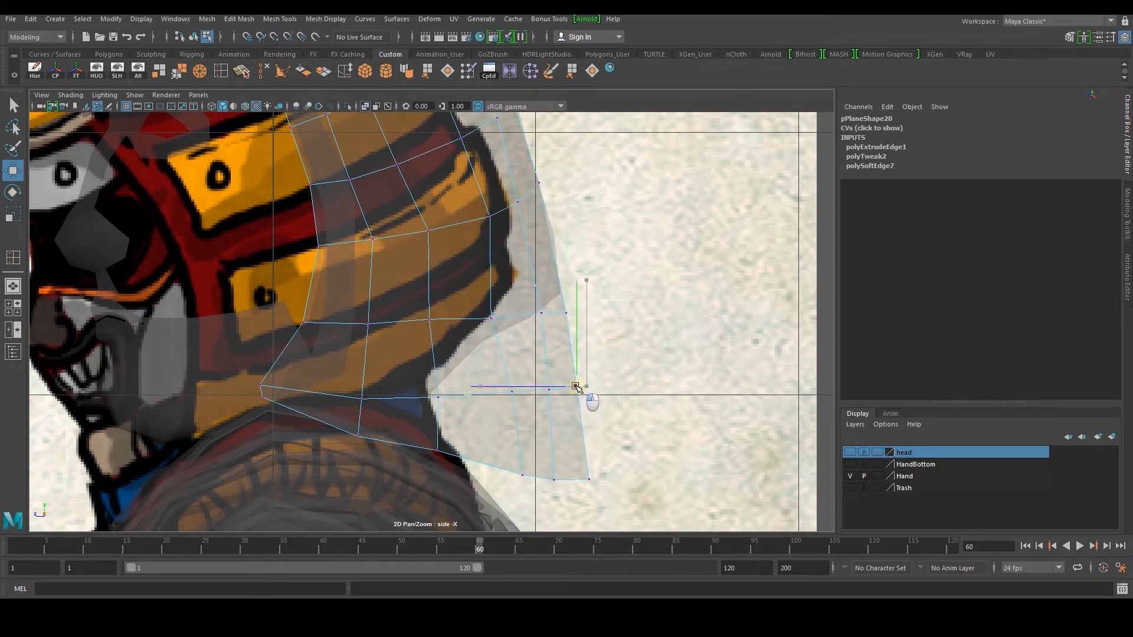
Reshape the neck guard's lower front corner by moving its border vertices and the neighbouring inner vertex
middle_click_drag(513, 342, 547, 360, "alt")
left_click(293, 402)
left_click_drag(293, 402, 304, 378)
left_click(337, 341)
left_click_drag(339, 341, 348, 344)
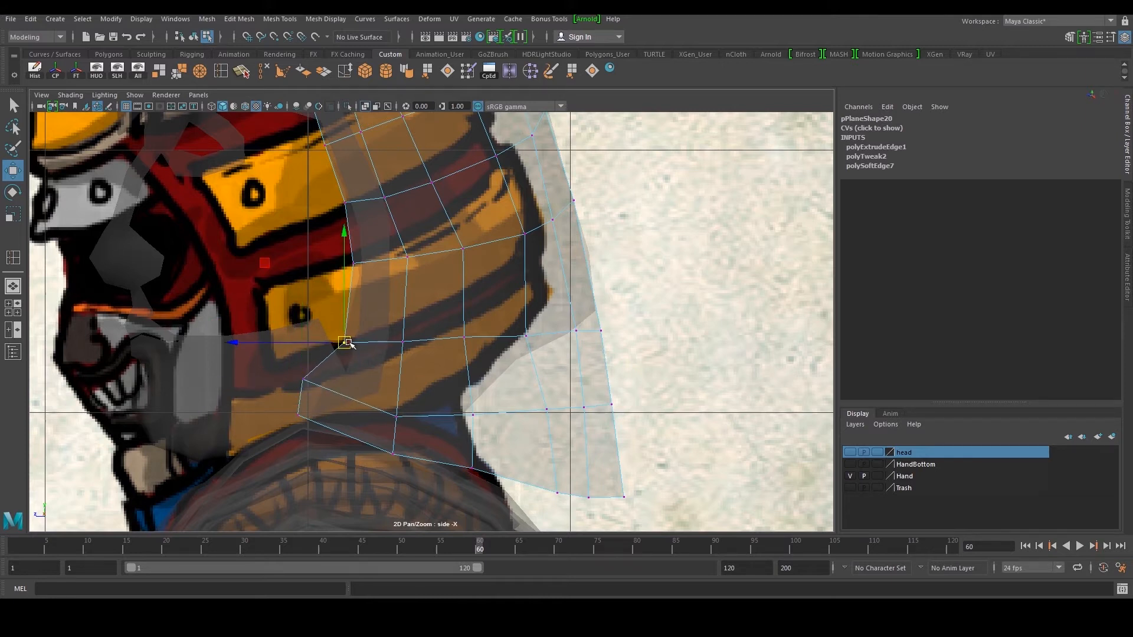
left_click_drag(399, 418, 401, 419)
Fine-tune an inner vertex low on the back of the neck guard in perspective and return to object mode
key("space")
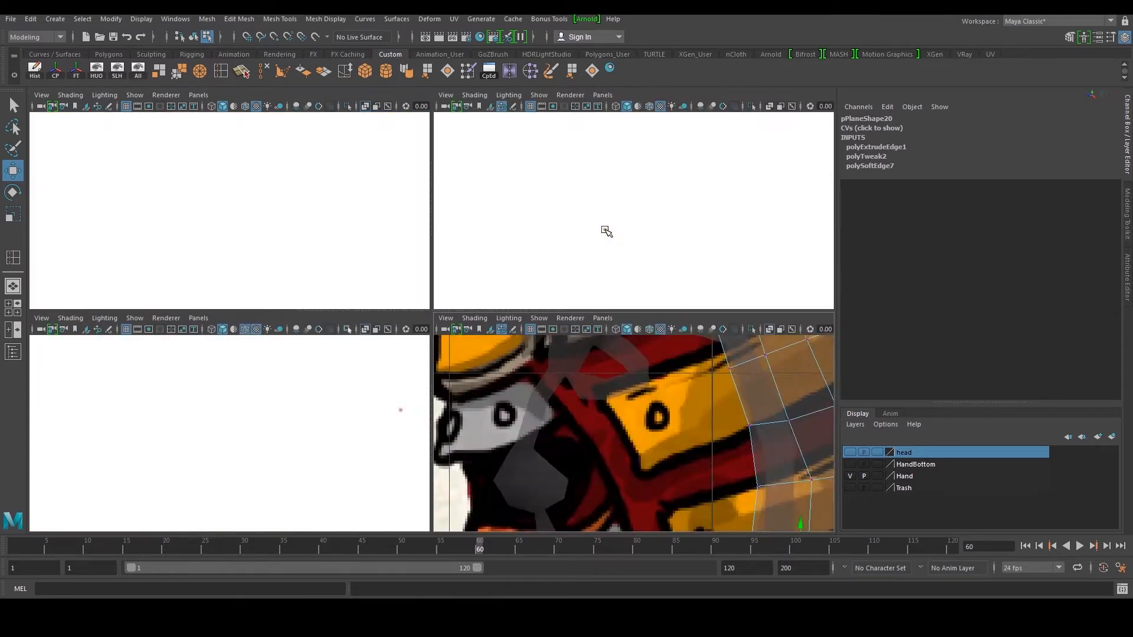
key("space")
right_click_drag(478, 230, 559, 215)
left_click_drag(581, 233, 513, 268, "alt")
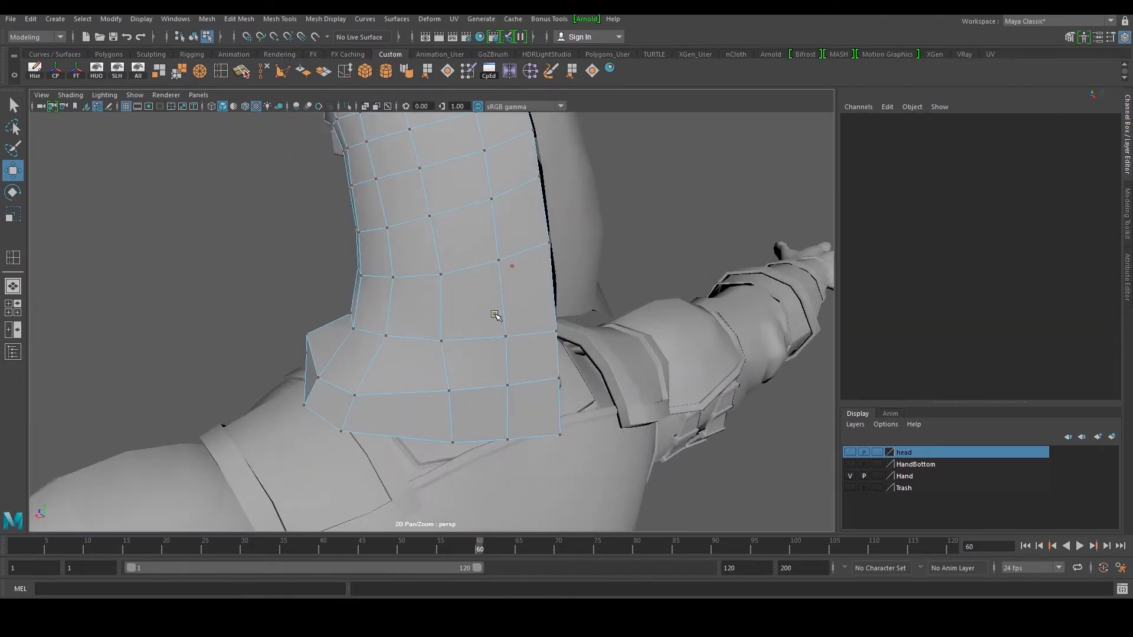
right_click_drag(496, 316, 451, 331)
left_click(442, 340)
left_click_drag(415, 346, 421, 345)
right_click_drag(486, 263, 546, 223)
Delete the opposite half of the helmet shell, keeping only the edited half
scroll(546, 223, "down", 5)
left_click(583, 231)
mouse_move(422, 301)
left_mouse_down("alt")
mouse_move(557, 316)
mouse_move(429, 316)
left_mouse_up("alt")
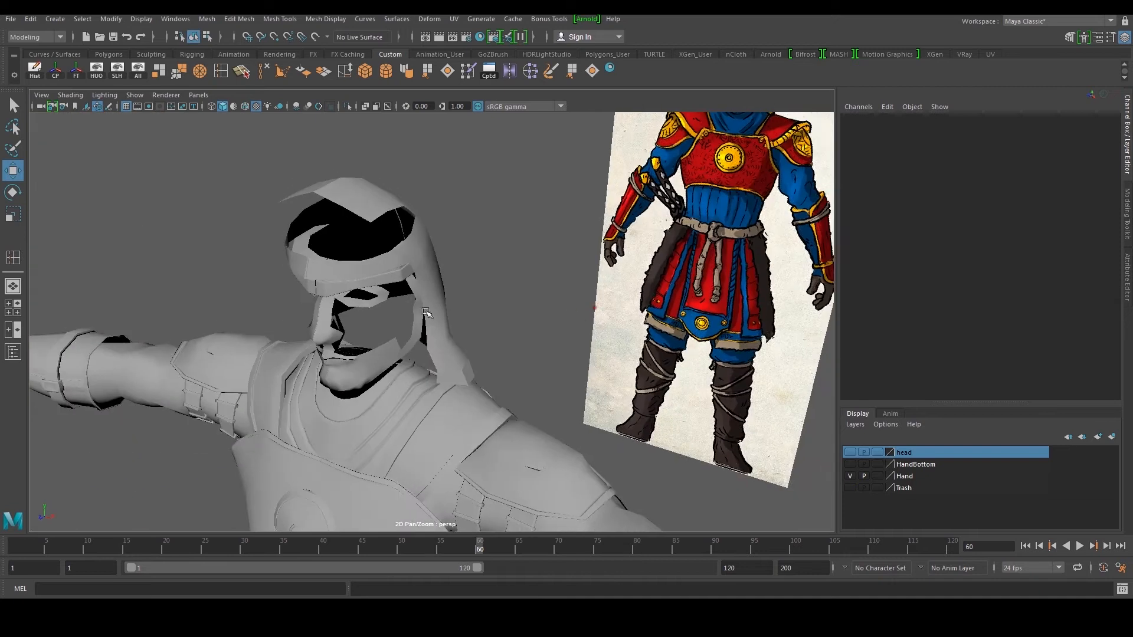
left_click(458, 337)
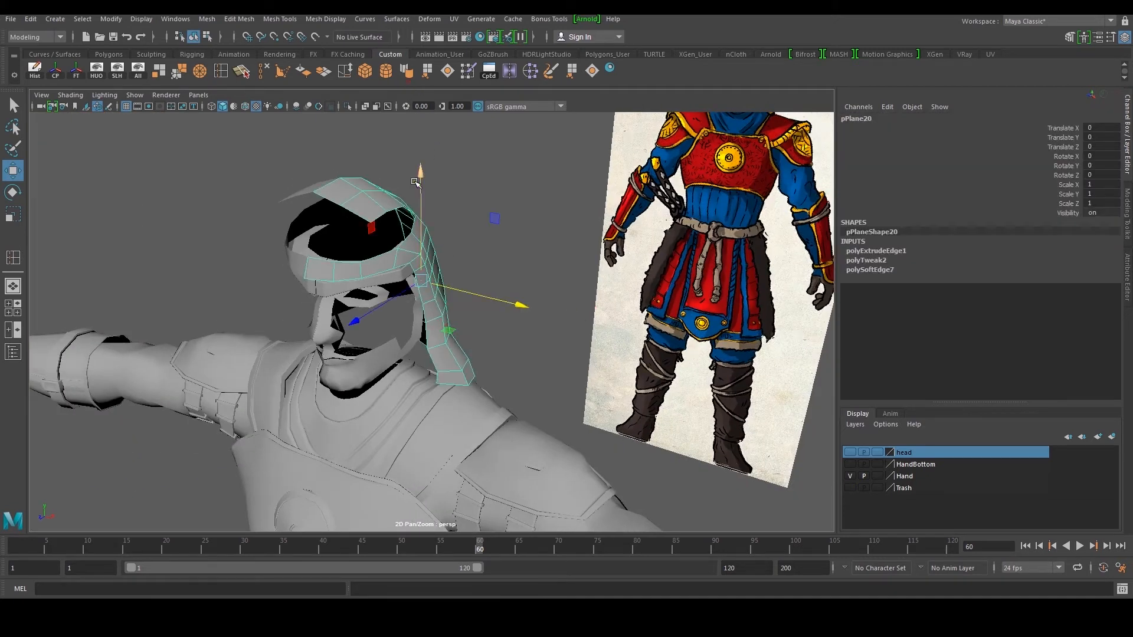
left_click(459, 175)
left_click_drag(272, 194, 340, 203, "alt")
left_click(340, 204)
key("Delete")
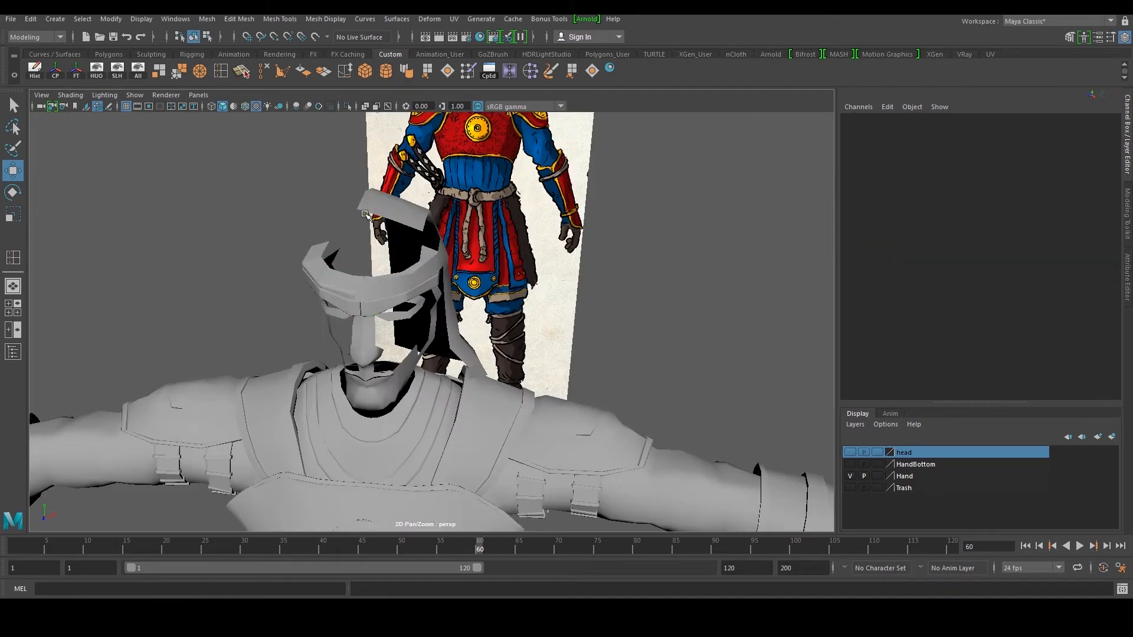
Soften the edges of the remaining helmet half and check its shading from the back and side
left_click_drag(511, 278, 329, 241, "alt")
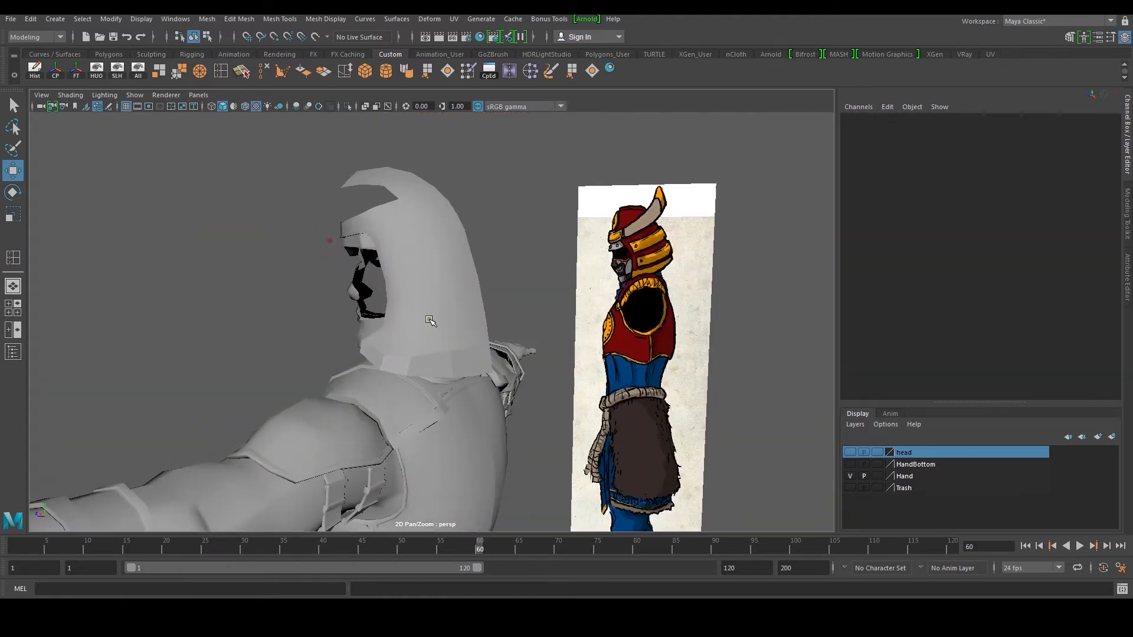
left_click(432, 319)
left_click(531, 269)
left_click_drag(531, 268, 525, 276, "alt")
right_click_drag(444, 277, 487, 379, "alt")
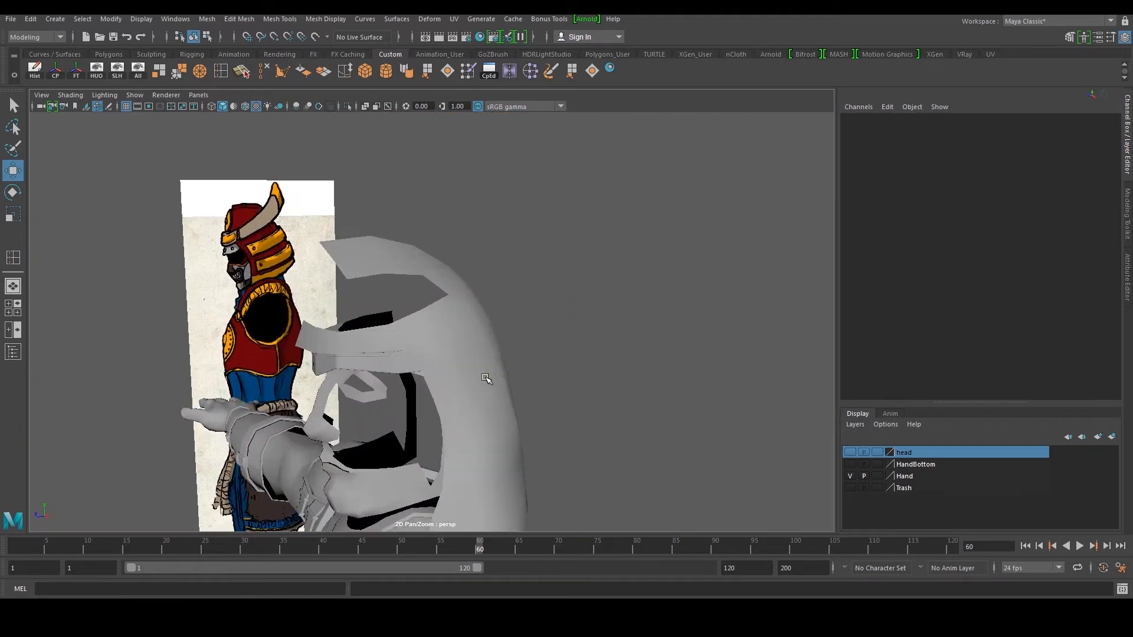
left_click(486, 377)
left_click_drag(486, 376, 424, 304, "alt")
left_click_drag(322, 317, 398, 330, "alt")
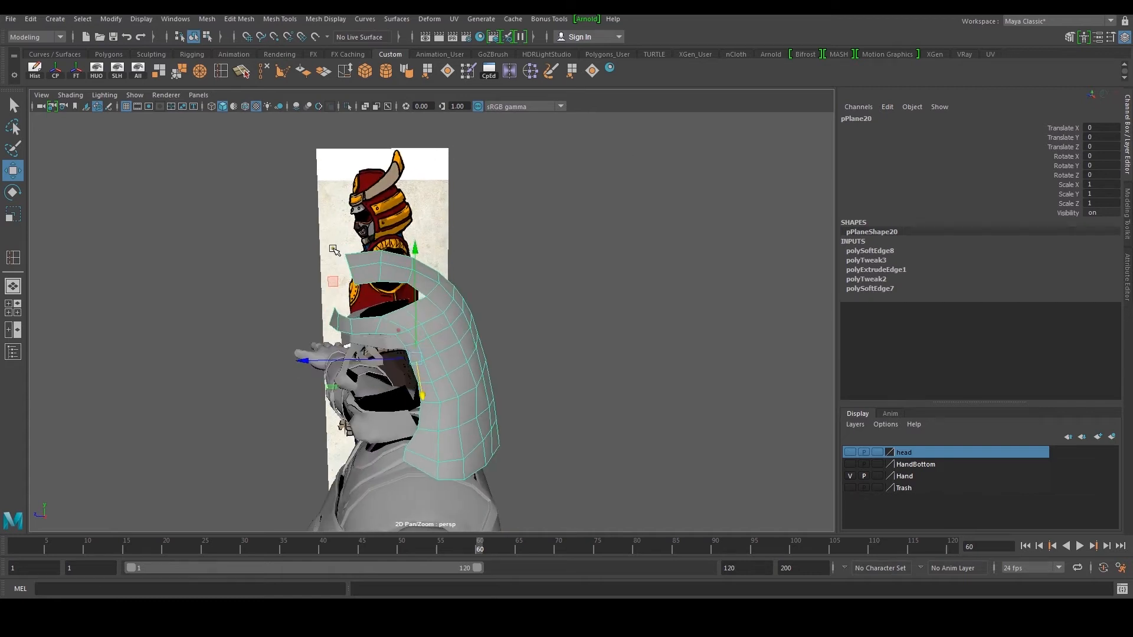
Create a polygon cylinder and move it in front of the body to about 3.8 in Y and 2.4 in Z
left_click(54, 19)
mouse_move(98, 61)
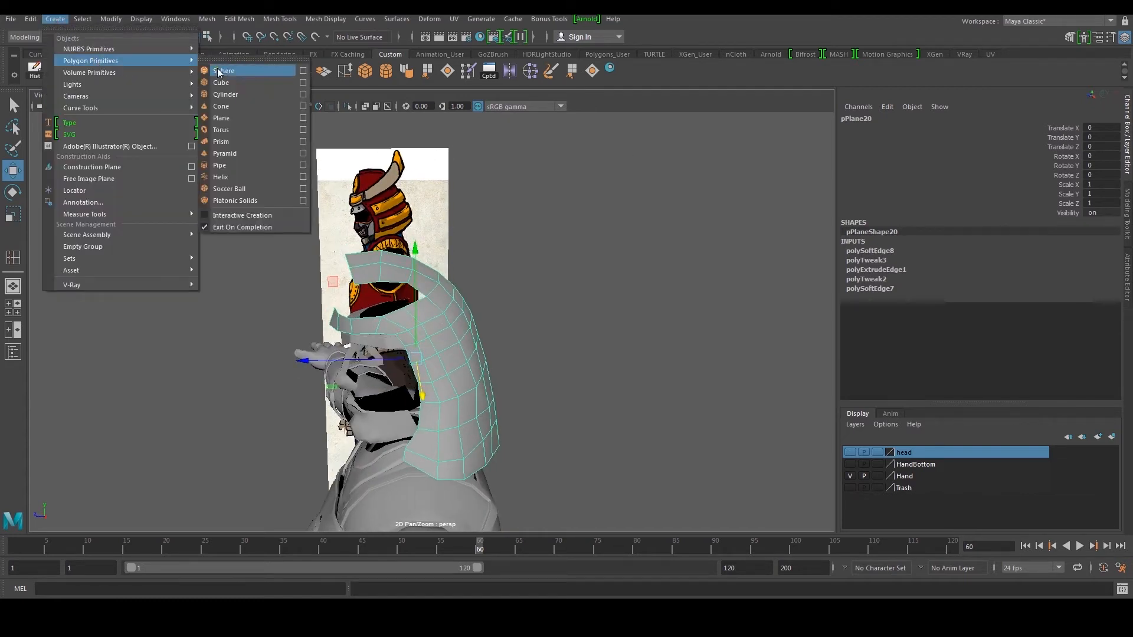
left_click(237, 96)
scroll(457, 392, "down", 4)
left_click_drag(415, 422, 432, 302)
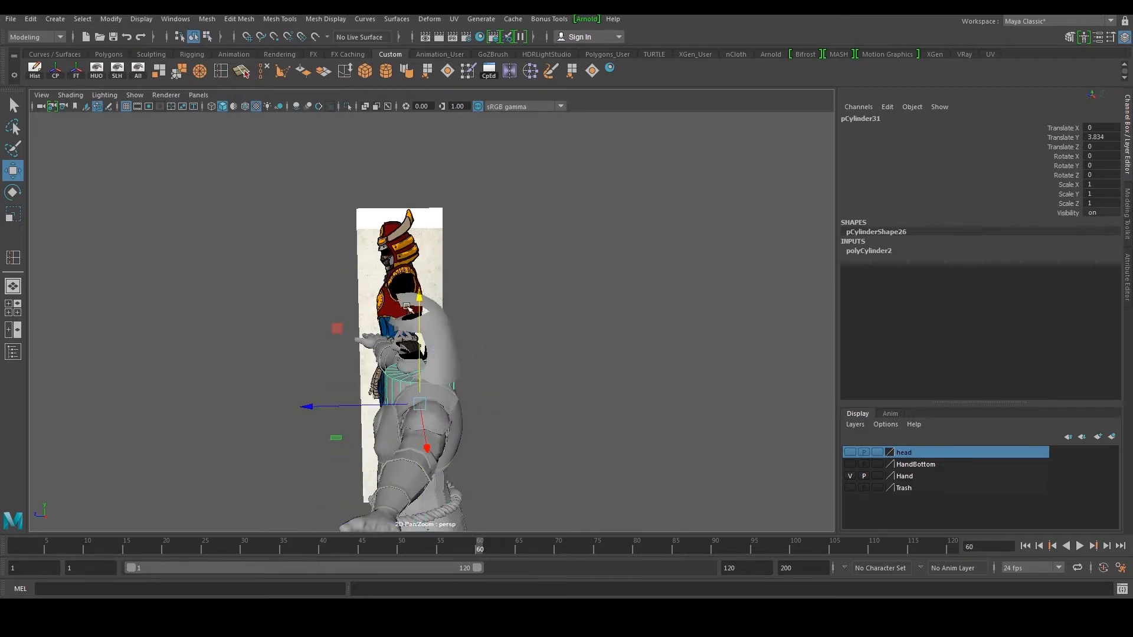
left_click_drag(359, 414, 290, 413)
Set the cylinder's Subdivisions Axis to 8 and its Rotate X to 90
left_click(888, 251)
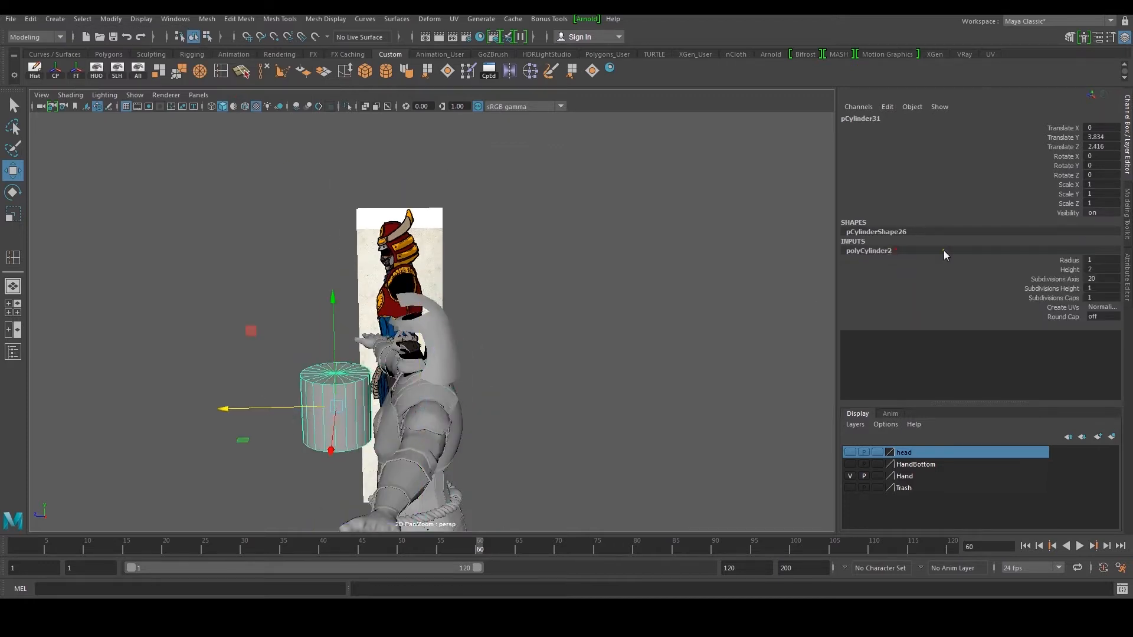
left_click(1111, 279)
type("8")
key("Return")
key("e")
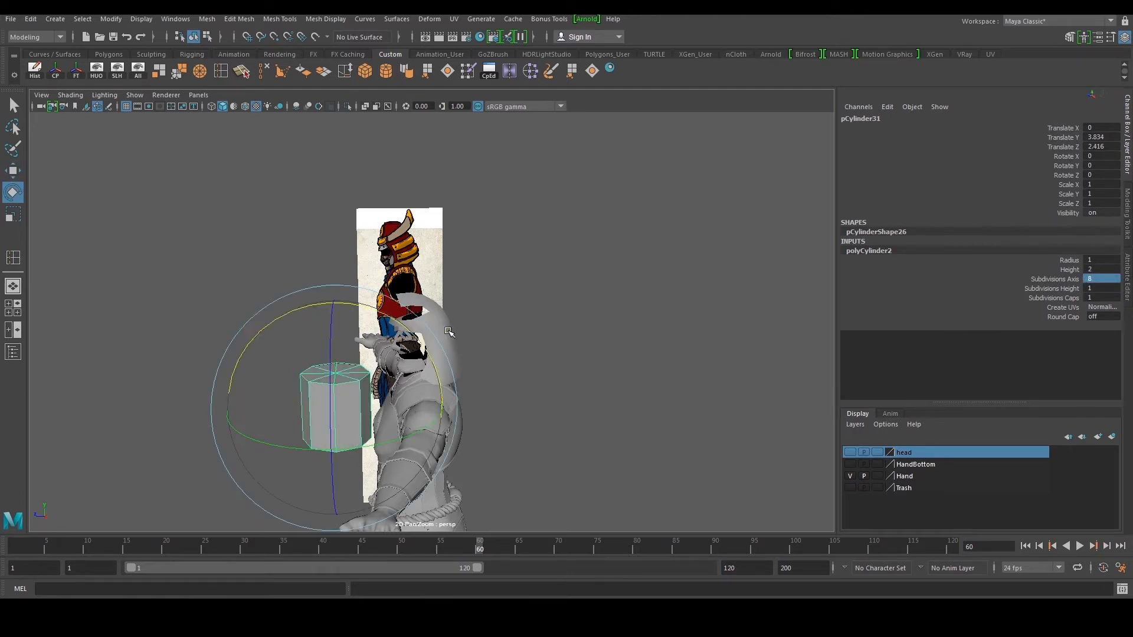
left_click_drag(405, 322, 417, 349)
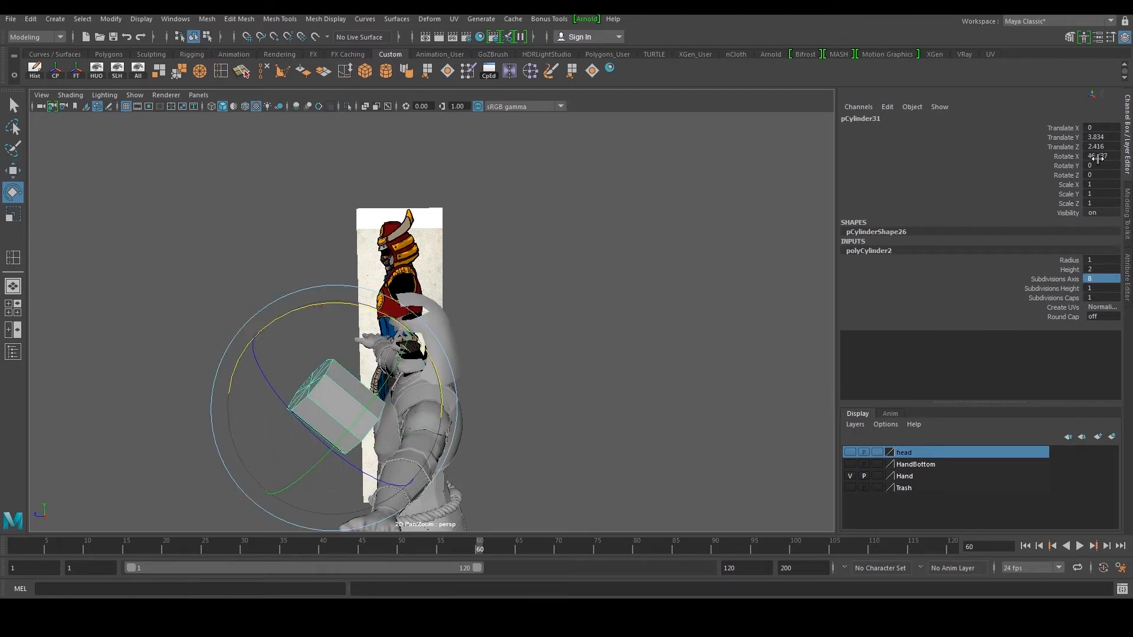
type("90")
key("Return")
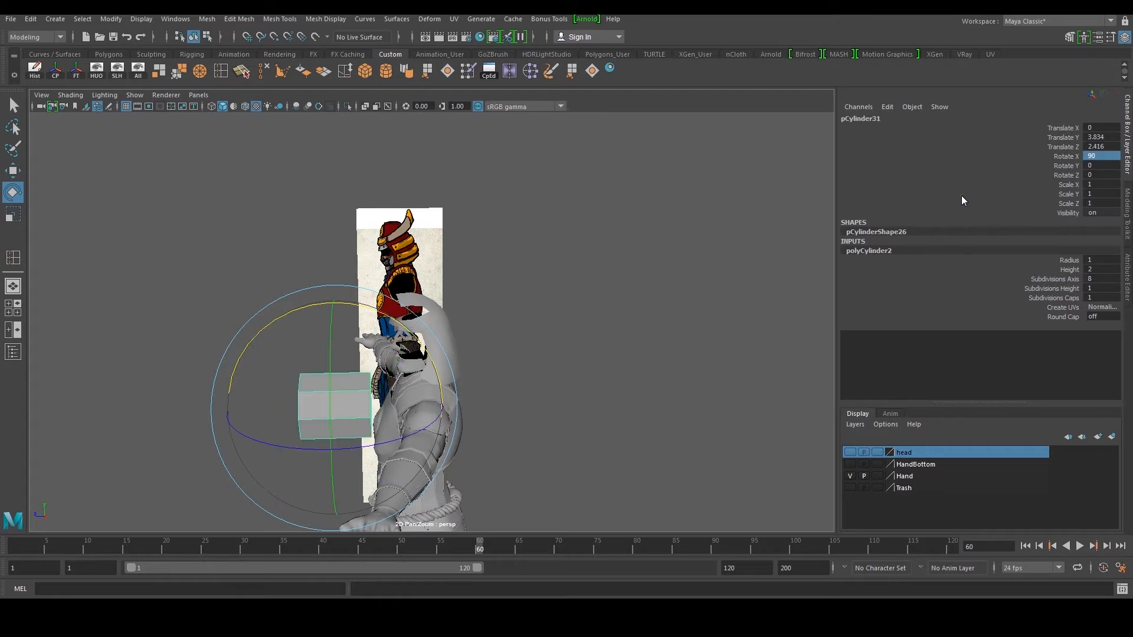
Delete the cylinder's side and rear faces, keeping only the octagonal front cap, and select the cap as an object
key("w")
middle_click_drag(354, 361, 443, 300, "alt")
scroll(443, 299, "up", 4)
right_click_drag(444, 299, 446, 335)
scroll(483, 297, "down", 2)
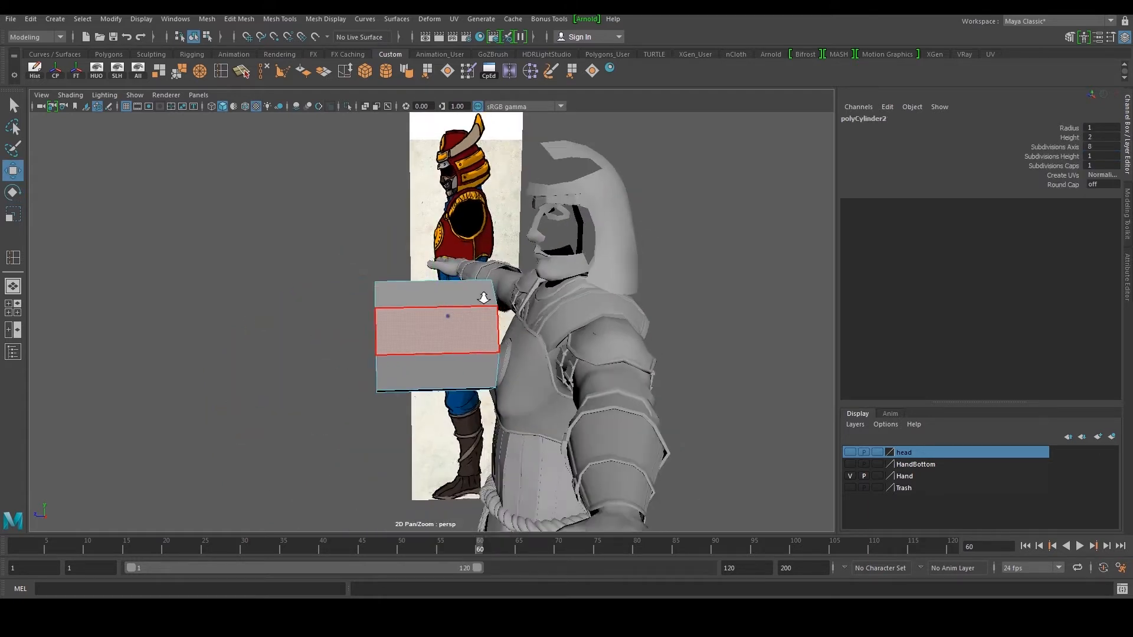
left_click_drag(522, 267, 461, 356)
key("Delete")
right_click_drag(380, 307, 419, 286)
left_click(381, 313)
left_click_drag(393, 328, 394, 329)
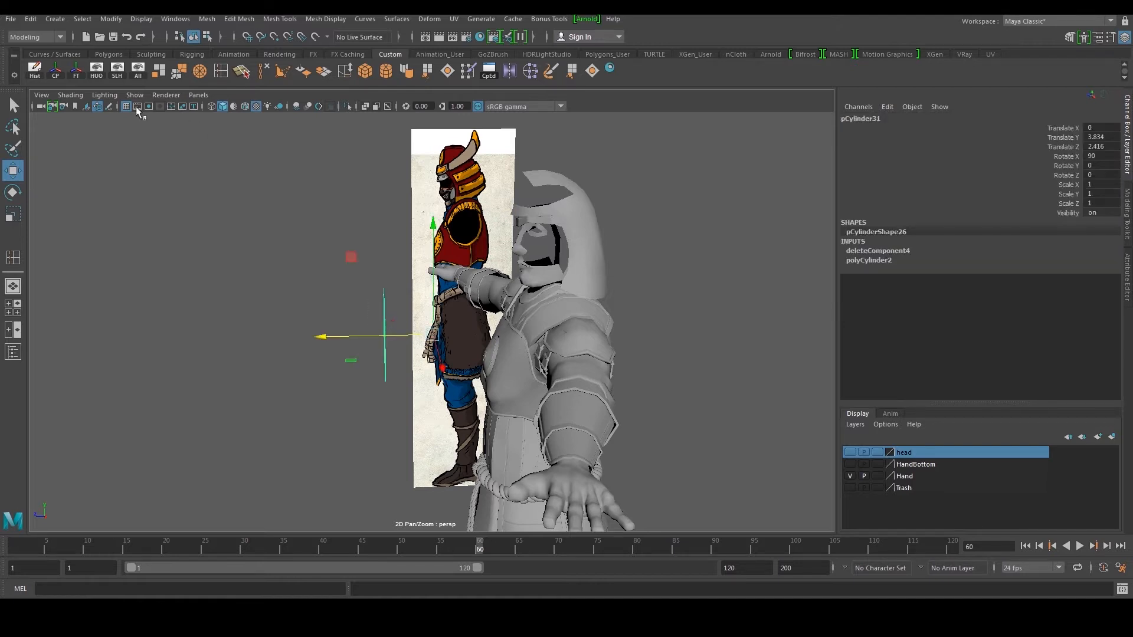
Centre the cap's pivot, scale it uniformly to about 0.234 and place it over the drawn round helmet emblem in the front view
left_click(58, 75)
key("space")
key("space")
scroll(423, 411, "down", 9)
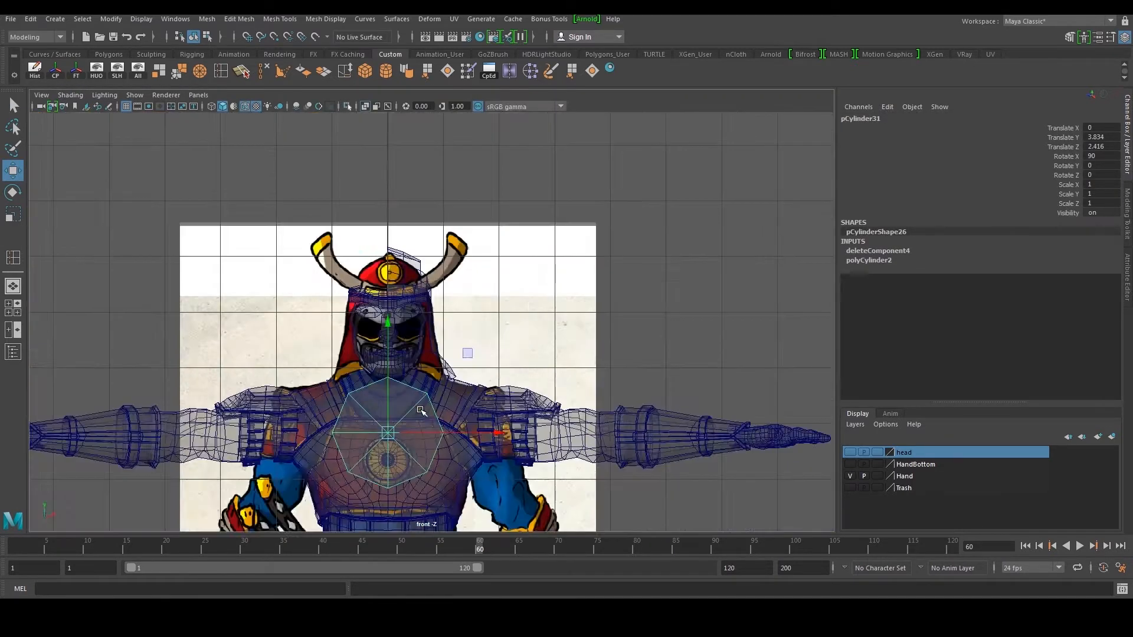
scroll(376, 440, "up", 3)
left_click_drag(369, 489, 263, 244)
key("r")
key("w")
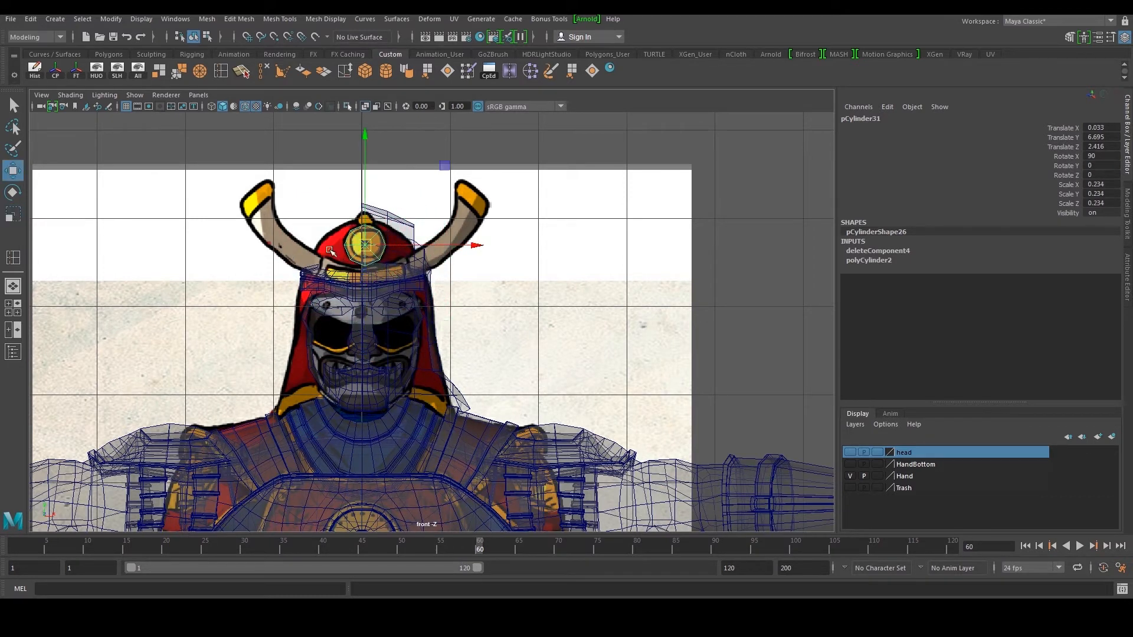
In the side view, move the cap to about -0.09 in Z at the emblem and tilt it to about 77.8 in Rotate X
key("space")
key("space")
middle_click_drag(608, 397, 579, 455, "alt")
middle_click_drag(354, 294, 430, 299, "alt")
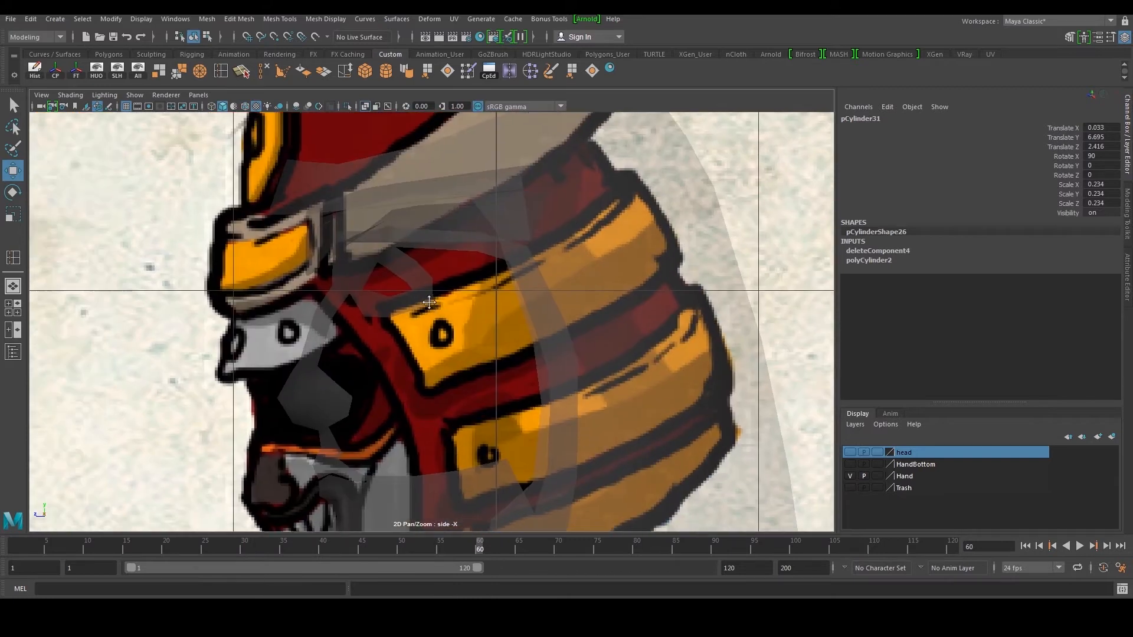
right_click_drag(430, 299, 204, 251, "alt")
left_click_drag(149, 245, 381, 247)
right_click_drag(381, 247, 400, 249, "alt")
middle_click_drag(400, 249, 384, 319, "alt")
right_click_drag(385, 320, 407, 312, "alt")
key("e")
left_click_drag(392, 200, 420, 233)
key("w")
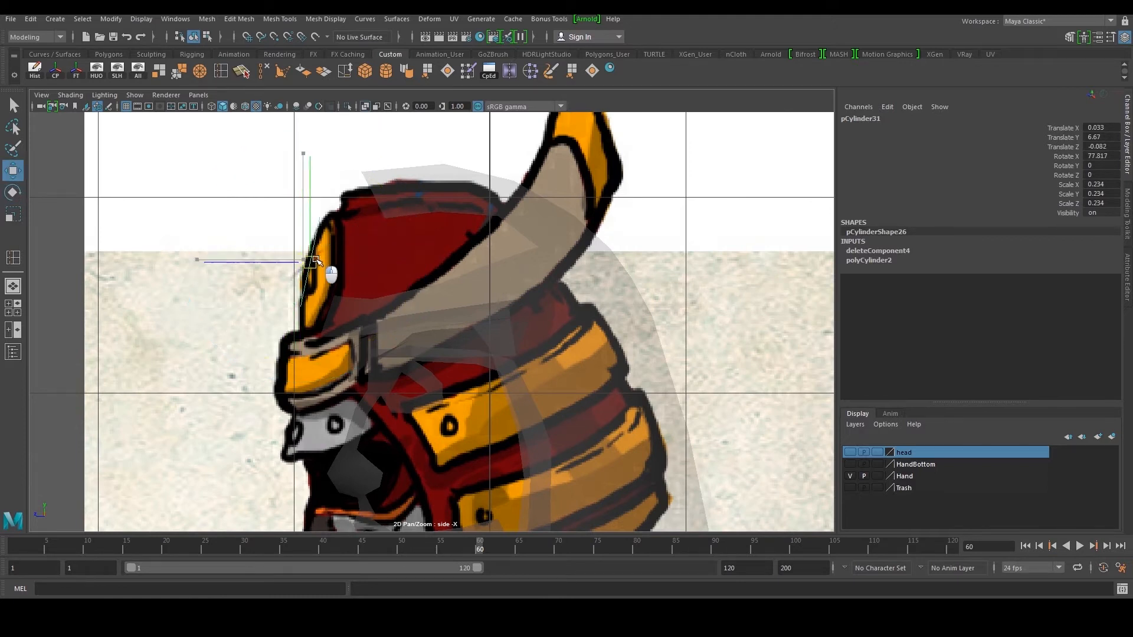
left_click_drag(314, 260, 318, 261)
Move the cap closer to the helmet, to about -0.25 in Z, and fine-tune its height over the emblem in the front view
key("space")
key("space")
middle_click_drag(620, 184, 612, 289, "alt")
left_click_drag(612, 288, 585, 286, "alt")
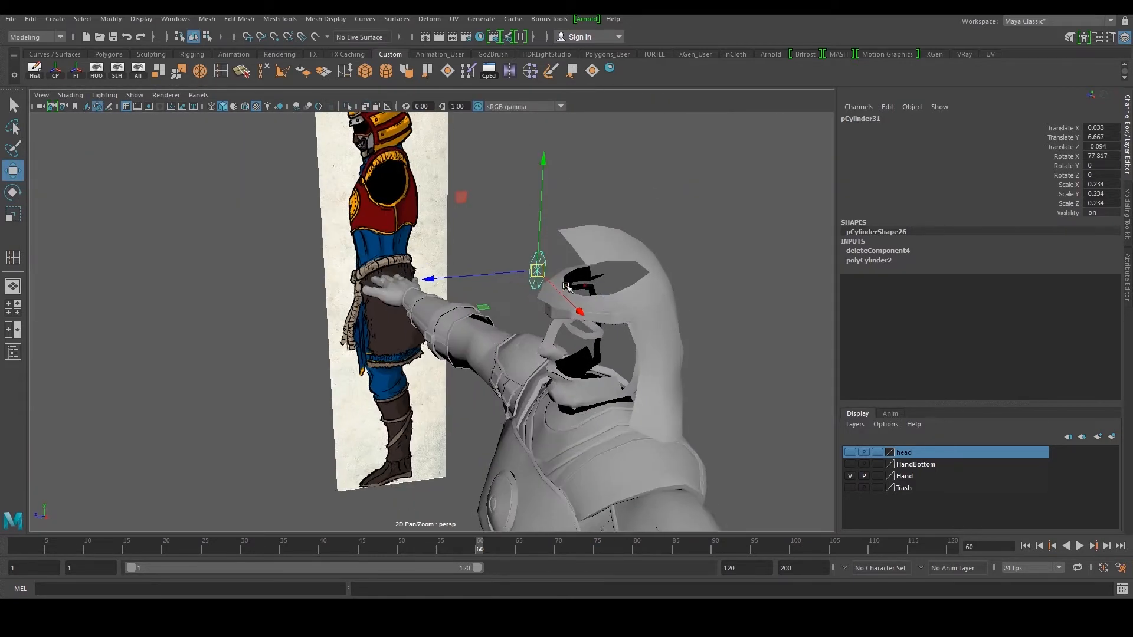
left_click_drag(437, 279, 478, 287)
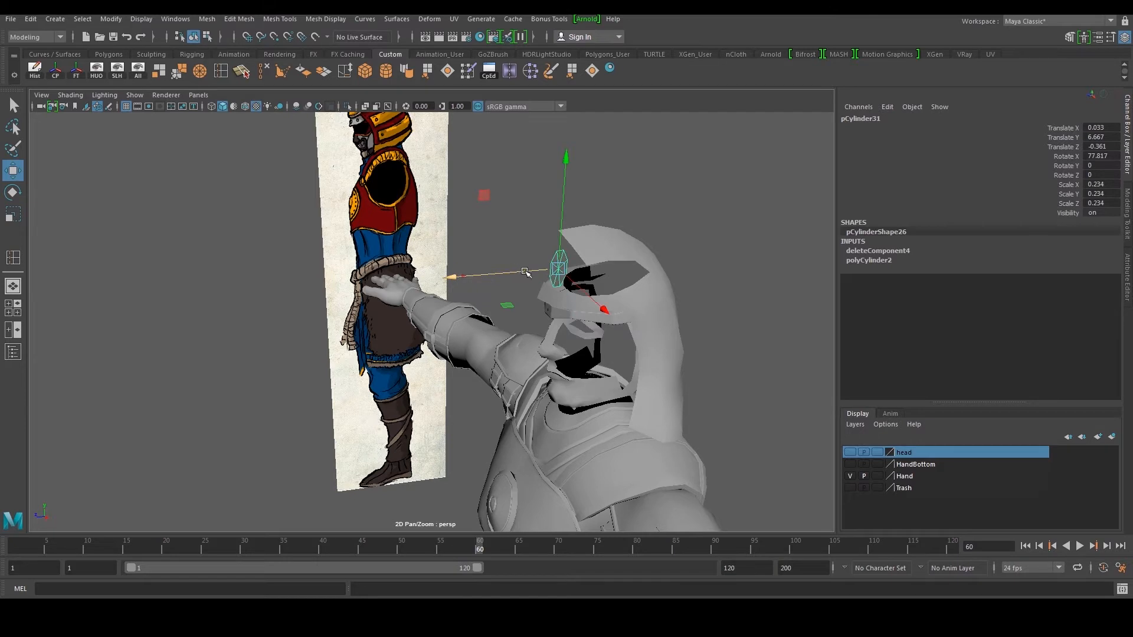
key("f")
left_click_drag(565, 267, 324, 324, "alt")
left_click_drag(324, 325, 460, 214, "alt")
key("space")
key("space")
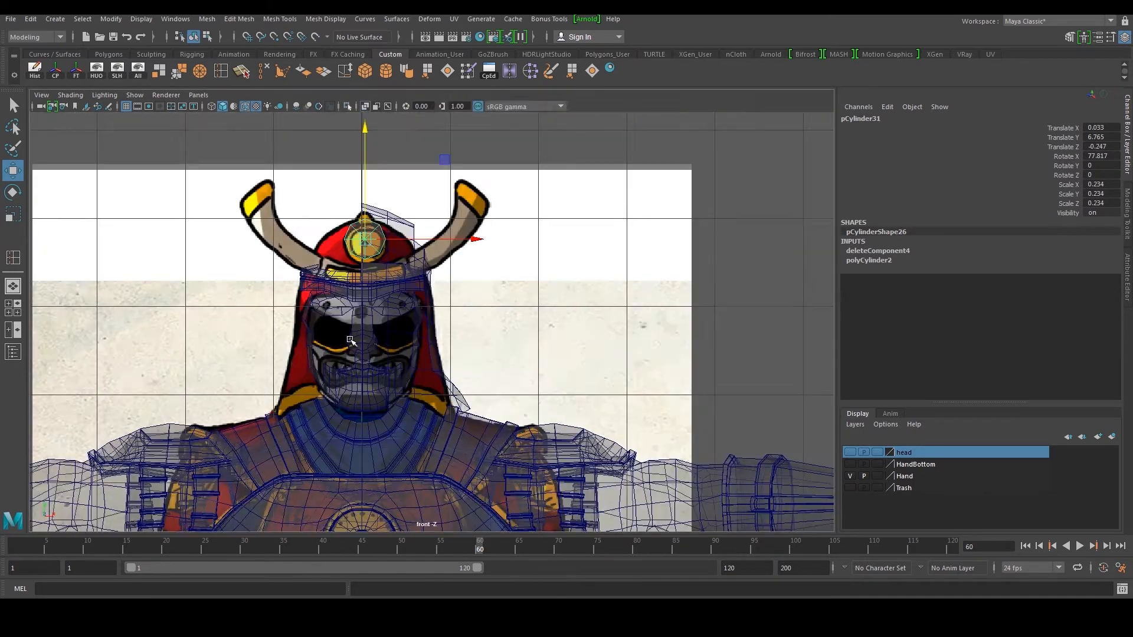
middle_click_drag(410, 269, 408, 363, "alt")
scroll(333, 305, "up", 3)
left_click_drag(311, 298, 309, 305)
In the front view, lower the helmet shell's top front vertices toward the drawn dome outline
left_click(381, 273)
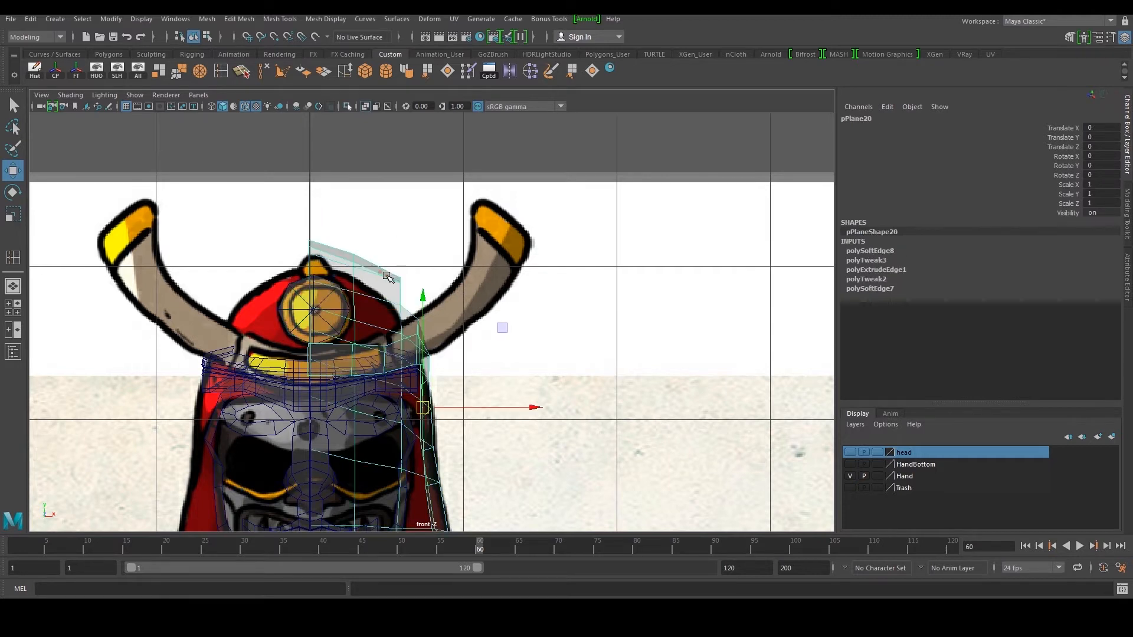
right_click_drag(387, 276, 319, 254)
middle_click_drag(265, 219, 328, 255, "alt")
scroll(327, 255, "up", 3)
left_click_drag(385, 294, 385, 294)
scroll(390, 264, "up", 3)
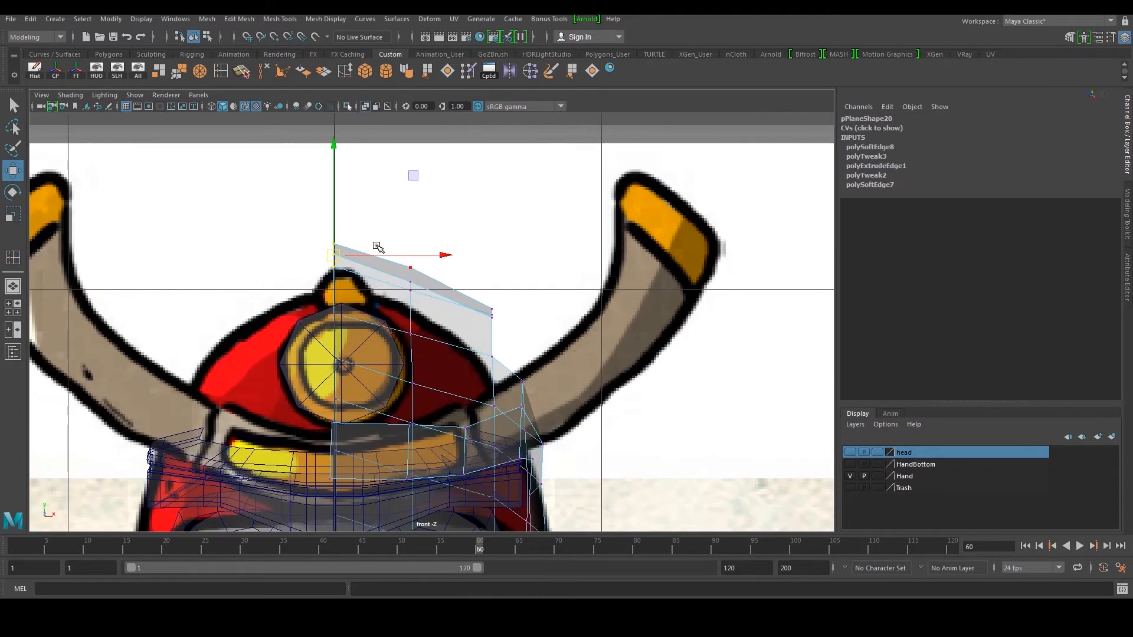
left_click_drag(337, 160, 344, 179)
left_click_drag(407, 248, 429, 300)
left_click_drag(409, 177, 408, 188)
left_click_drag(485, 329, 502, 289)
left_click_drag(495, 208, 496, 226)
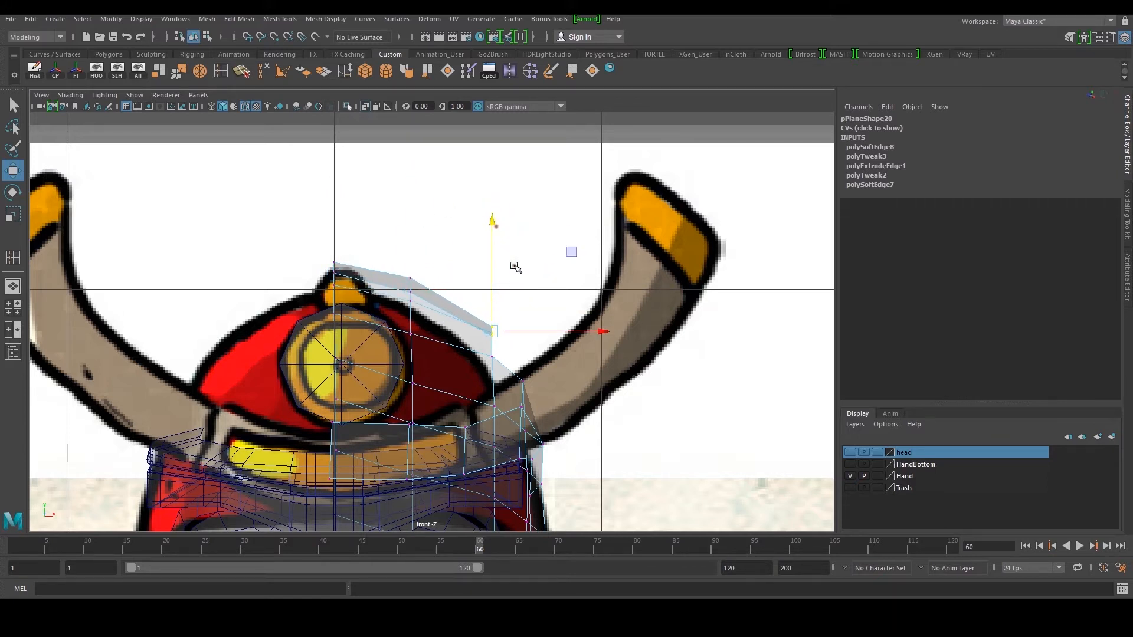
Lower the next vertices along the helmet crown to round the dome's slope toward the drawn outline
left_click_drag(497, 365, 535, 388)
scroll(536, 388, "up", 1)
middle_click_drag(536, 389, 510, 328, "alt")
left_click_drag(496, 208, 496, 219)
left_click_drag(401, 243, 402, 254)
left_click_drag(380, 150, 380, 162)
left_click_drag(308, 223, 310, 232)
left_click_drag(264, 160, 305, 255)
left_click_drag(289, 172, 291, 180)
left_click_drag(506, 254, 471, 297)
Check the lowered crown in perspective and slightly shift a crown vertex to refine the dome's shape
key("space")
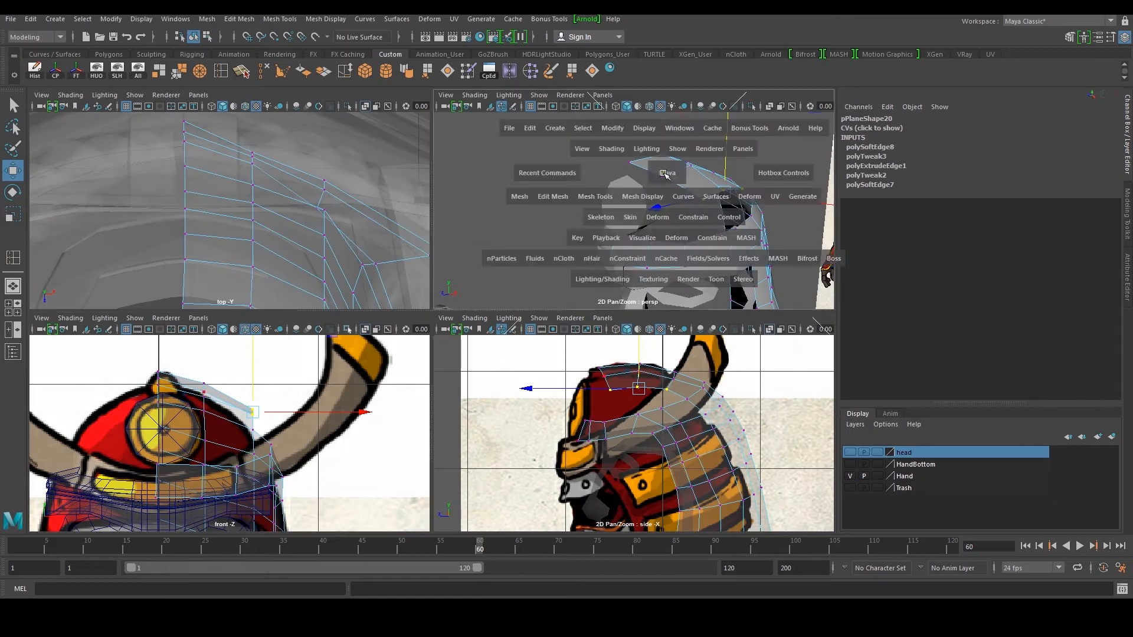
key("space")
left_click_drag(621, 245, 607, 281, "alt")
left_click(445, 287)
left_click_drag(445, 288, 473, 275, "alt")
left_click(476, 269)
key("space")
key("space")
left_click(313, 271)
middle_click_drag(312, 272, 343, 281, "alt")
left_click_drag(425, 322, 413, 324)
Try to move the crown's front centre vertex onto the octagonal cap's top corner
key("space")
key("space")
scroll(564, 180, "up", 3)
left_click(471, 233)
left_click_drag(470, 232, 453, 247, "alt")
right_click_drag(455, 245, 424, 234)
left_click(416, 240)
mouse_move(420, 245)
left_mouse_down("alt")
mouse_move(387, 236)
mouse_move(449, 262)
mouse_move(413, 265)
left_mouse_up("alt")
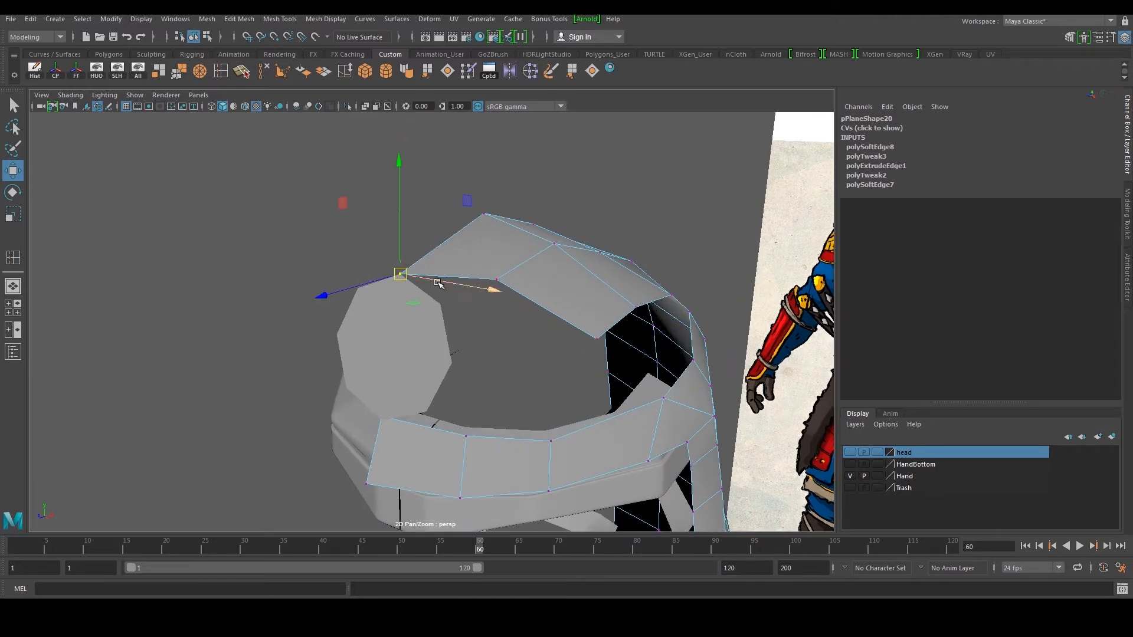
key("ctrl+z")
Extrude the crown's front centre edge downward, show wireframe on shaded, and fit the new vertices to the cap's upper corners
right_click_drag(474, 267, 476, 246)
left_click(454, 263)
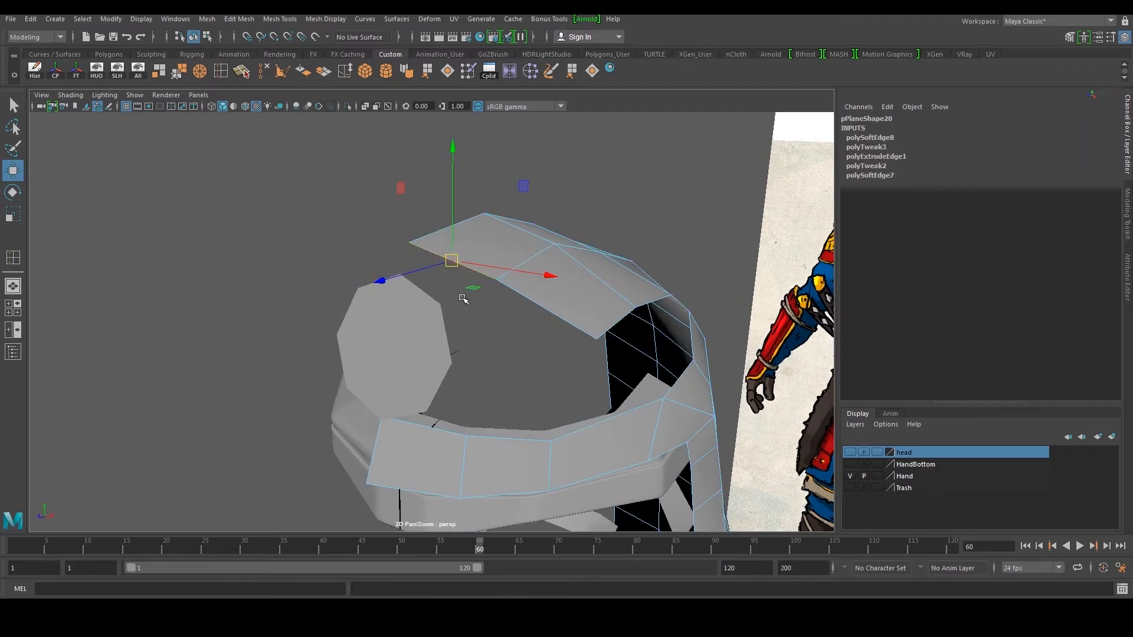
right_click_drag(464, 299, 446, 239, "shift")
left_click_drag(452, 225, 456, 275)
right_click_drag(455, 276, 403, 273)
left_click(416, 279)
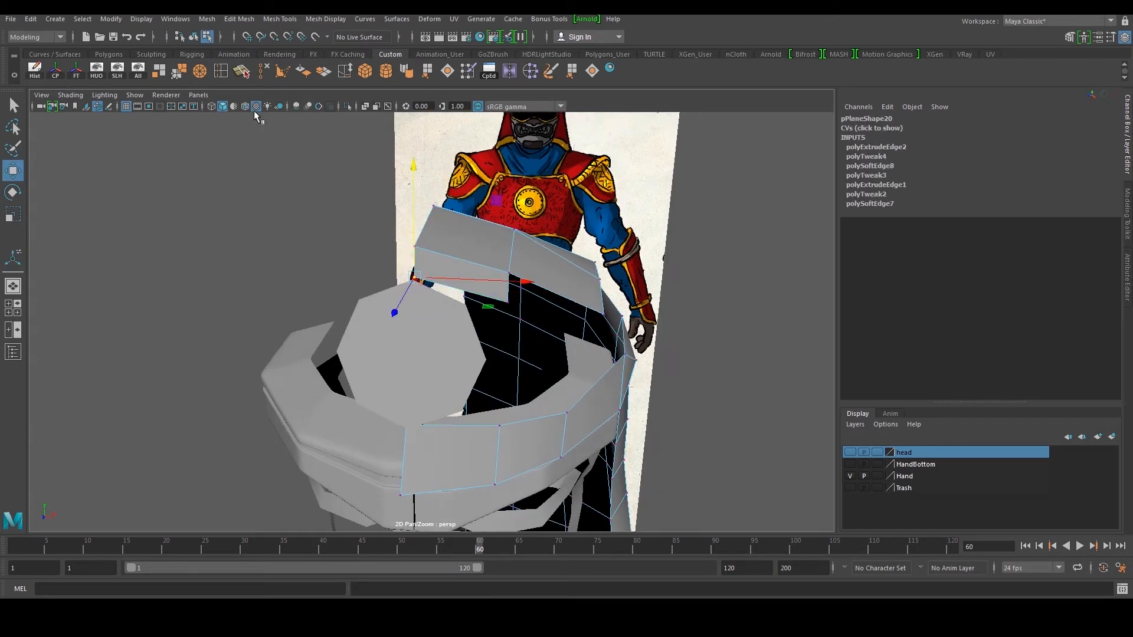
left_click(245, 107)
mouse_move(470, 254)
left_mouse_down("alt")
mouse_move(408, 258)
mouse_move(420, 292)
mouse_move(404, 280)
left_mouse_up("alt")
left_click_drag(508, 325, 510, 326)
left_click_drag(499, 313, 452, 313)
Extrude the new strip's outer edge down beside the cap and position its vertices along the cap's side
right_click_drag(466, 299, 467, 274)
left_click(474, 294)
right_click_drag(482, 316, 493, 351, "shift")
left_click_drag(474, 296, 486, 347)
right_click_drag(483, 351, 444, 342)
left_click_drag(448, 349, 478, 385)
left_click_drag(491, 325, 538, 362)
left_click_drag(581, 363, 479, 323, "alt")
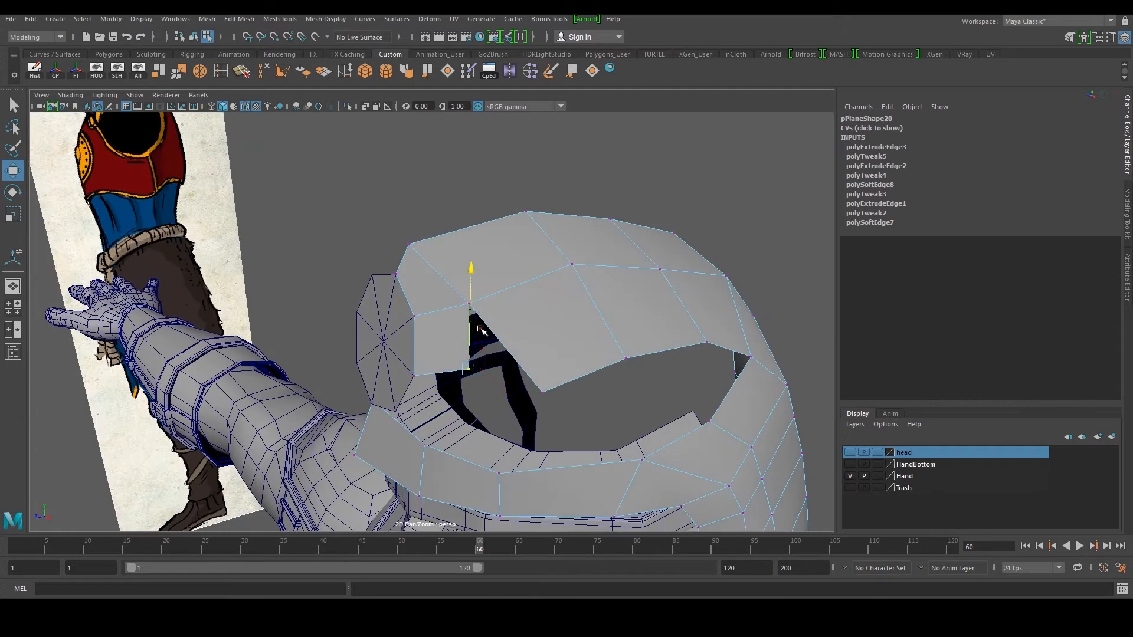
Adjust the new strip's vertices against the reference drawing so the face follows the dome beside the cap
key("space")
key("space")
scroll(435, 342, "up", 3)
scroll(435, 341, "up", 3)
left_click_drag(391, 249, 382, 249)
middle_click_drag(389, 227, 434, 327, "alt")
scroll(395, 246, "up", 2)
scroll(395, 245, "up", 1)
left_click_drag(404, 199, 445, 212)
Extrude the strip's lower edge down toward the headband and move its inner vertex to the cap's lower side corner
key("space")
key("space")
left_click(477, 360)
middle_click_drag(476, 373, 478, 334, "alt")
right_click_drag(479, 344, 480, 369, "shift")
left_click_drag(488, 251, 505, 318)
right_click_drag(484, 360, 434, 358)
left_click(460, 378)
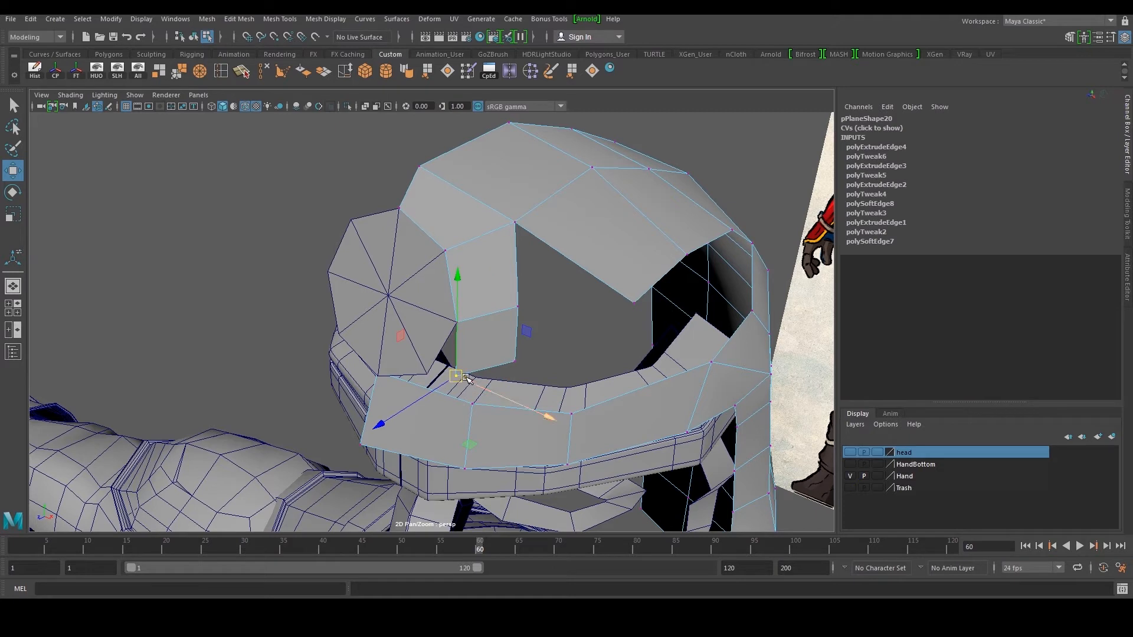
left_click_drag(459, 374, 430, 373)
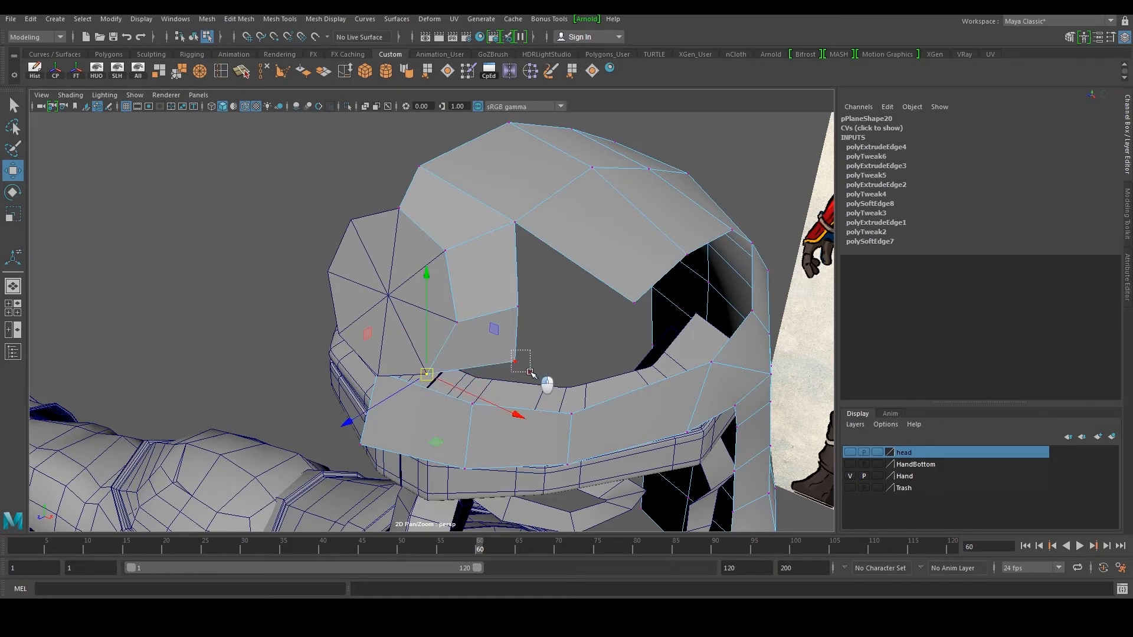
In the side view, move the strip's two outer vertices forward to narrow it along the emblem
left_click_drag(530, 369, 530, 370)
key("space")
key("space")
left_click_drag(423, 441, 379, 449)
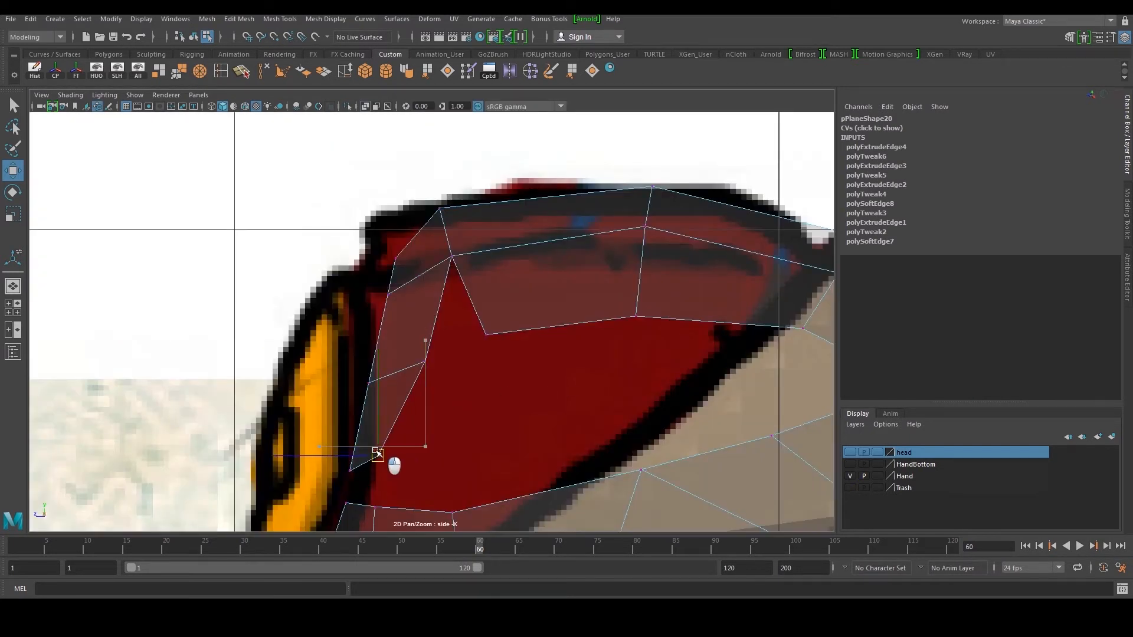
left_click_drag(428, 366, 402, 363)
Snap the strip's lower end vertices to the headband's upper corner and the cap's lower side corner
key("space")
key("space")
left_click_drag(567, 236, 446, 344, "alt")
left_click_drag(475, 271, 523, 304)
left_click_drag(523, 303, 507, 341, "alt")
key("v")
left_click_drag(336, 302, 381, 339)
left_click_drag(350, 278, 340, 362)
Select the overlapping vertices where the strip meets the headband's upper edge and merge them
right_click_drag(423, 359, 425, 326)
left_click(476, 336)
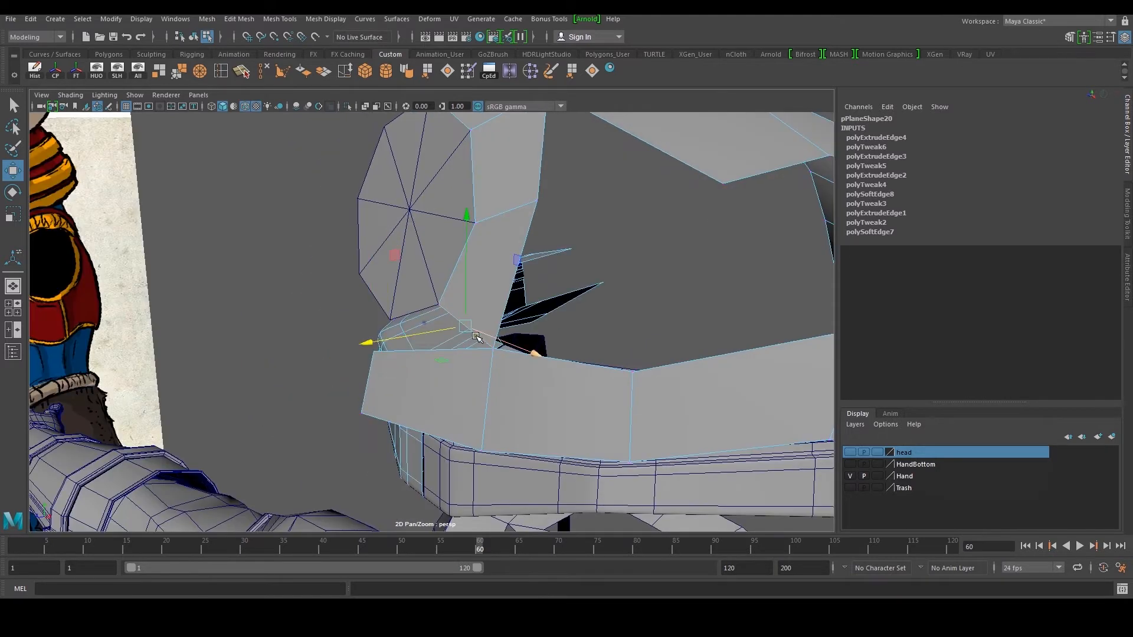
left_click_drag(484, 307, 546, 271, "alt")
right_click_drag(546, 271, 509, 273)
left_click_drag(497, 348, 501, 321, "alt")
left_click_drag(507, 367, 480, 325)
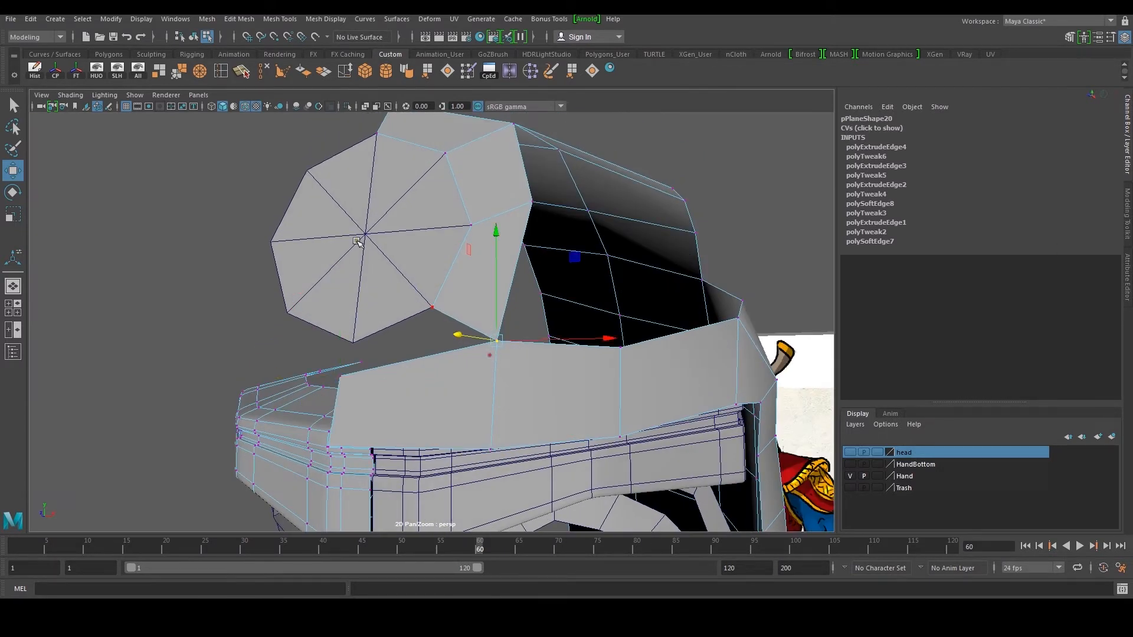
right_click_drag(346, 319, 348, 289, "shift")
Extrude the headband's upper front edge upward and snap its vertices to the cap's lower corners
left_click(421, 356)
mouse_move(420, 357)
right_mouse_down()
mouse_move(420, 331)
mouse_move(400, 354)
right_mouse_up()
key("w")
left_click_drag(415, 355, 437, 348)
right_click_drag(297, 389, 379, 351)
left_click(420, 338)
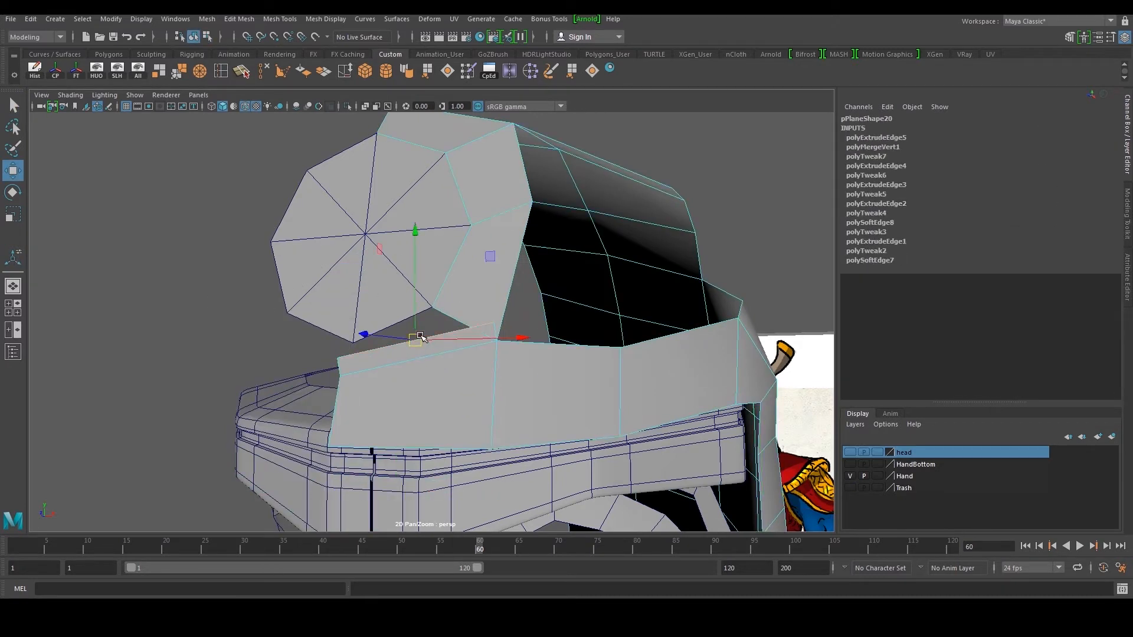
scroll(481, 337, "up", 3)
right_click_drag(480, 336, 438, 337)
left_click_drag(511, 308, 314, 356)
key("ctrl+z")
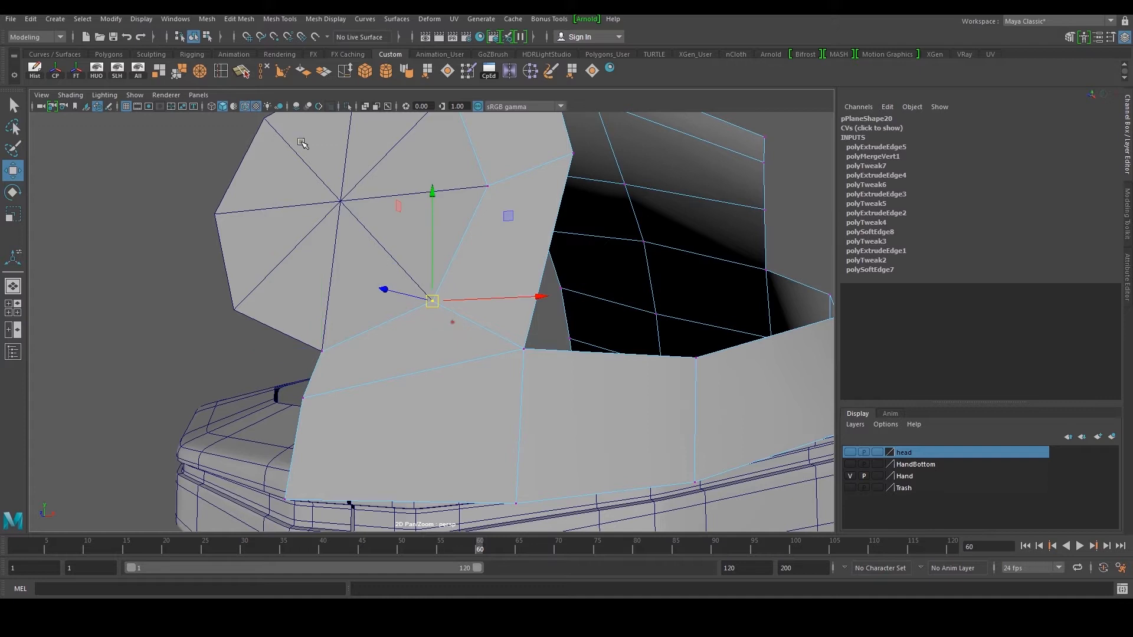
Merge the helmet shell's overlapping vertices with a 0.001 threshold and return to object selection to view the helmet from the side
left_click(262, 71)
scroll(461, 228, "down", 3)
left_click_drag(460, 227, 470, 250, "alt")
scroll(482, 236, "down", 4)
scroll(470, 250, "up", 3)
right_click_drag(470, 250, 500, 229)
left_click_drag(498, 250, 452, 322, "alt")
key("space")
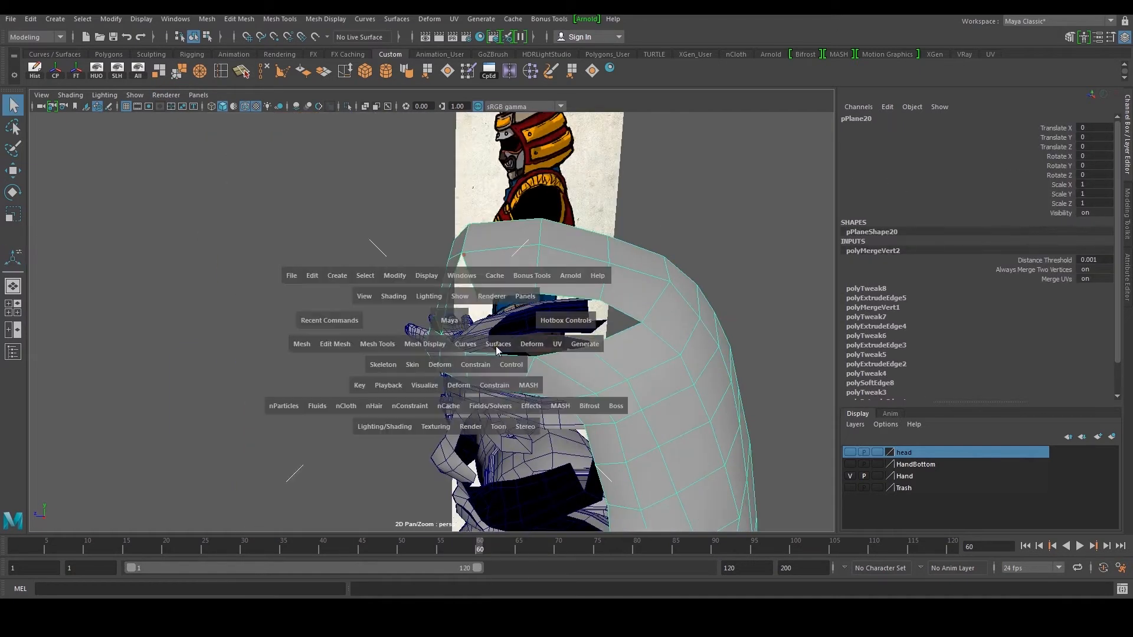
In the side view, move the vertices where the front strip meets the headband down to match the reference drawing
key("space")
middle_click_drag(575, 378, 593, 219, "alt")
scroll(592, 219, "up", 1)
mouse_move(427, 403)
right_mouse_down()
mouse_move(409, 406)
mouse_move(420, 425)
right_mouse_up()
left_click(445, 442)
left_click(447, 425)
left_click_drag(414, 423, 509, 452)
key("w")
scroll(496, 395, "up", 1)
middle_click_drag(460, 360, 460, 392, "alt")
left_click_drag(451, 390, 487, 429)
left_click(527, 358)
left_click_drag(528, 358, 536, 387)
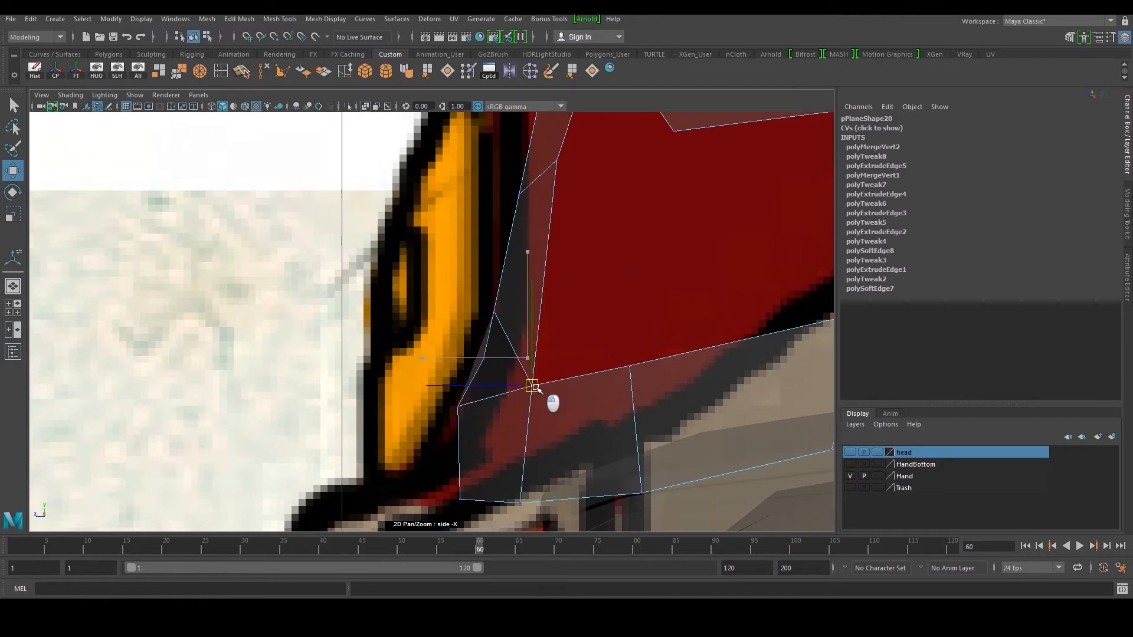
scroll(536, 388, "down", 10)
scroll(607, 278, "up", 1)
Select the border edge of the open hole in the helmet's side and fill the hole with a face
key("space")
key("space")
left_click_drag(525, 260, 619, 248, "alt")
scroll(620, 248, "up", 3)
middle_click_drag(620, 248, 503, 286, "alt")
right_click_drag(503, 286, 501, 254)
left_click(471, 284)
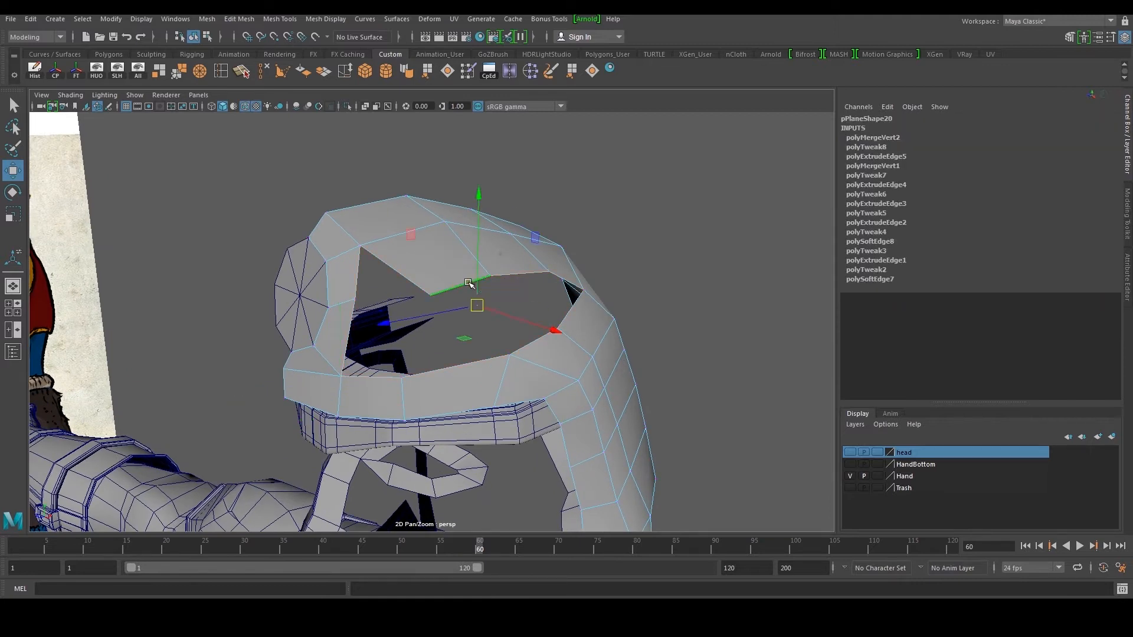
left_click(590, 72)
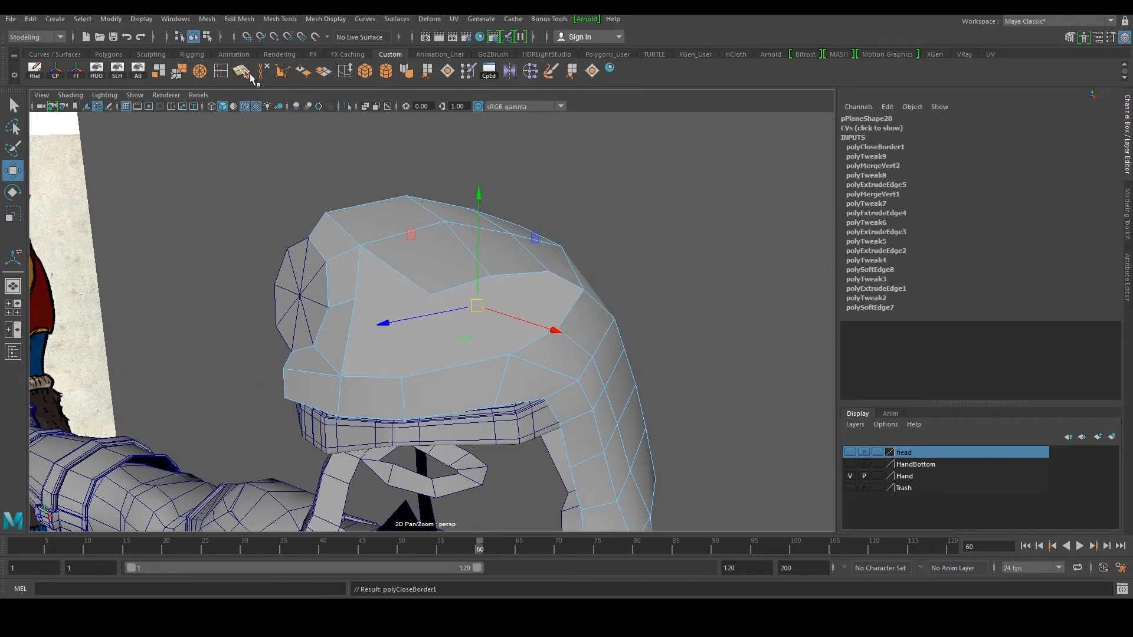
Cut a vertical edge from the cap's lower side corner through the headband's lower edge, and delete the old headband edge beside it
key("ctrl+shift+x")
mouse_move(531, 282)
left_mouse_down("alt")
mouse_move(498, 286)
mouse_move(524, 264)
left_mouse_up("alt")
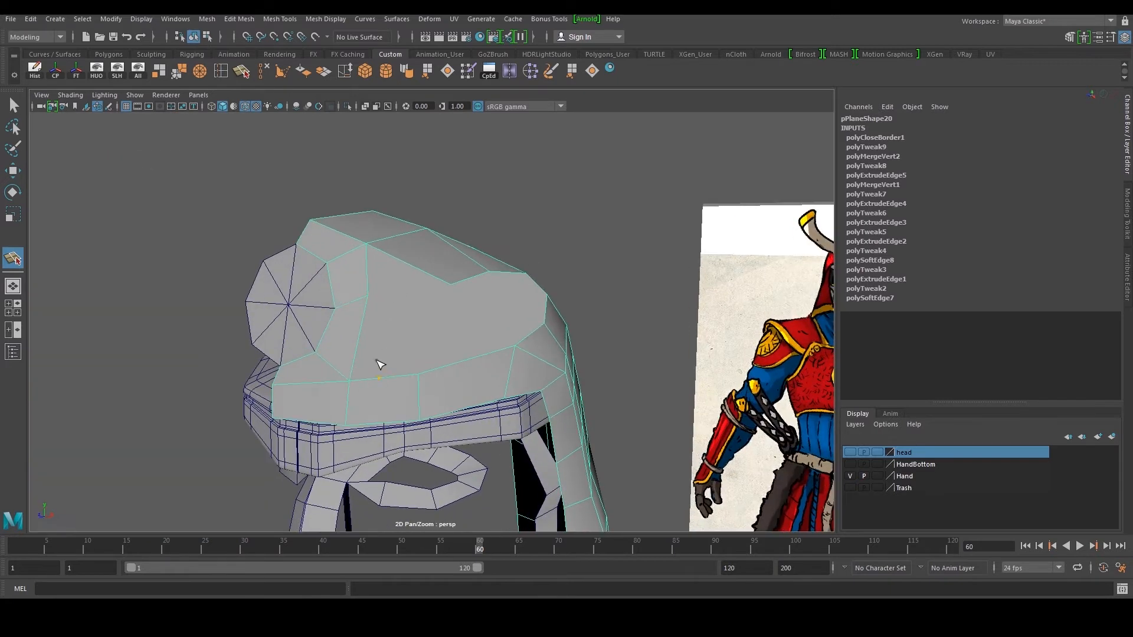
left_click_drag(488, 328, 435, 362, "alt")
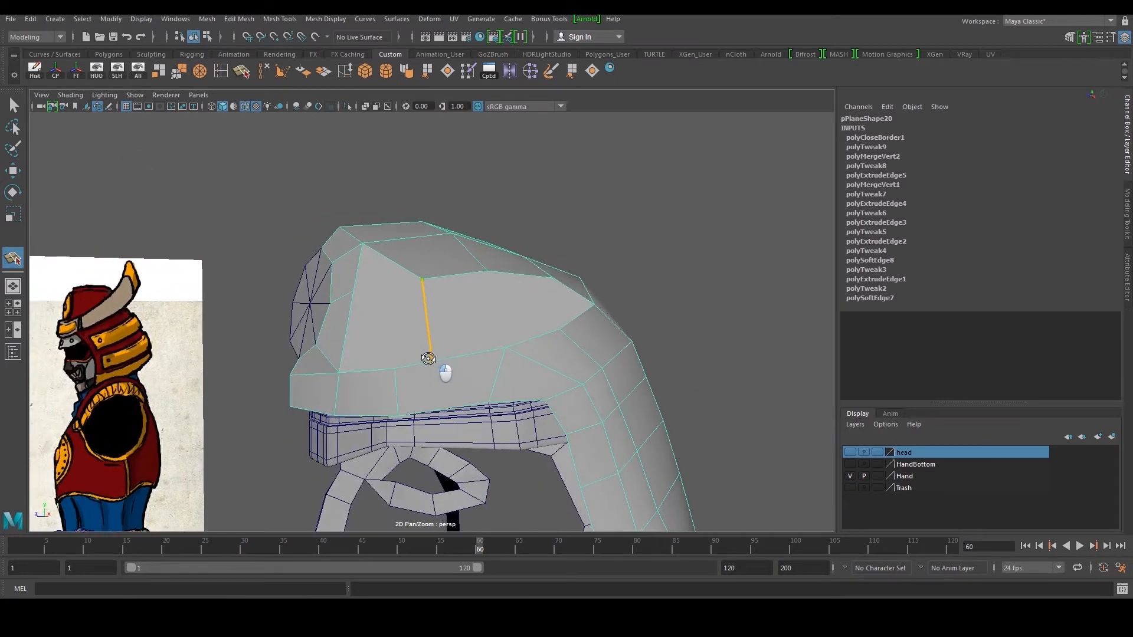
left_click(416, 414)
key("w")
left_click(396, 387)
left_click(280, 70)
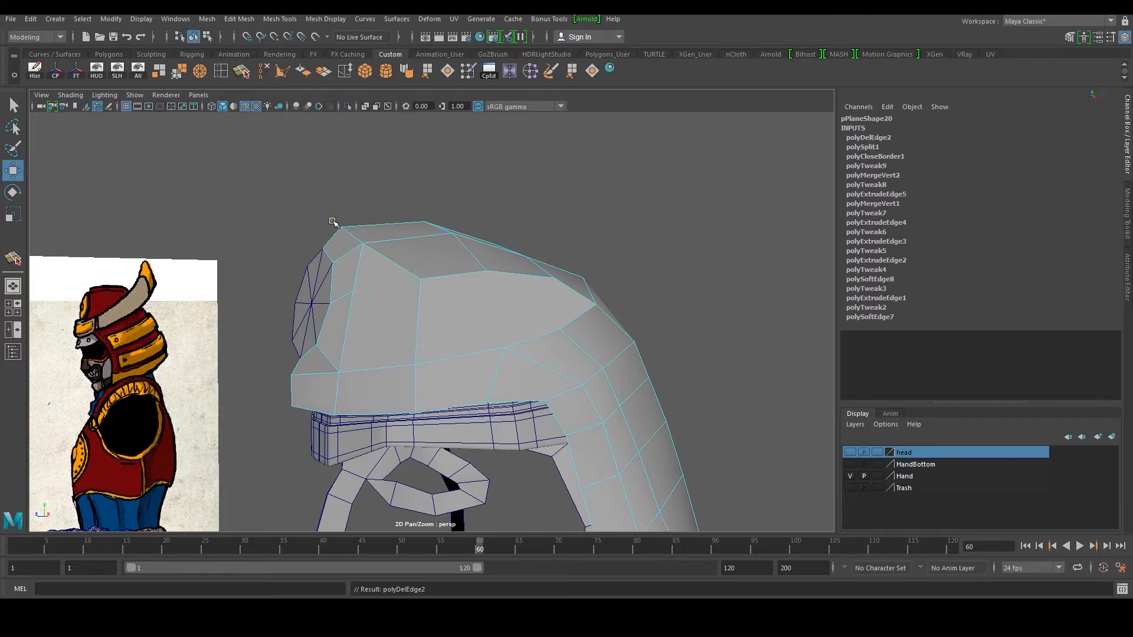
Cut a horizontal edge across the filled side from the front strip to the rear corner, plus a vertical edge crossing it
key("y")
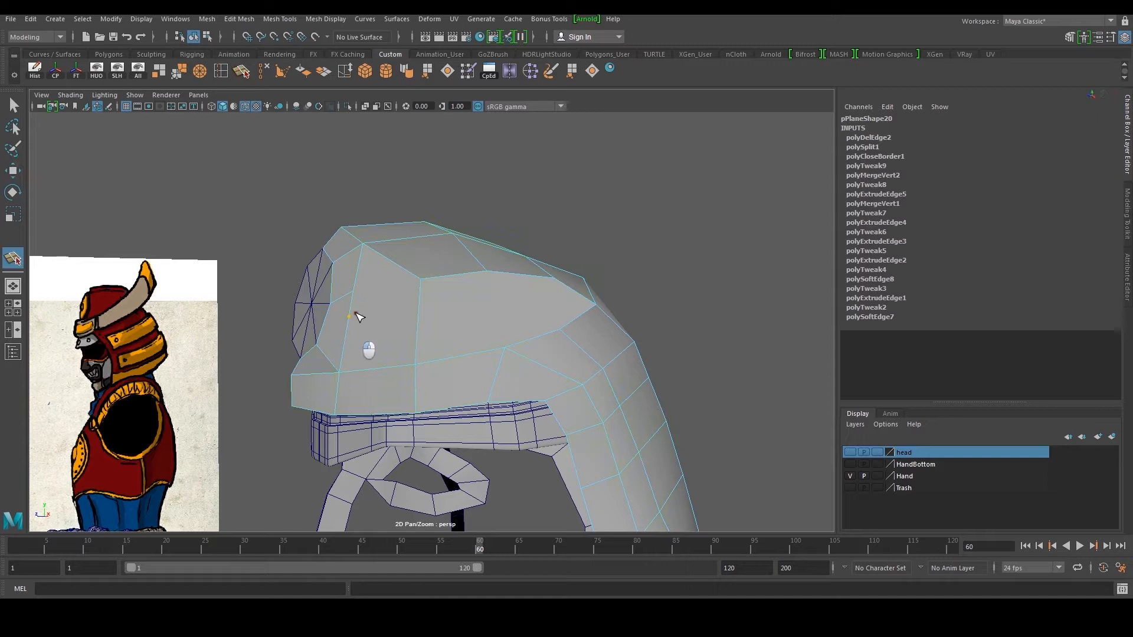
left_click_drag(455, 317, 474, 324, "alt")
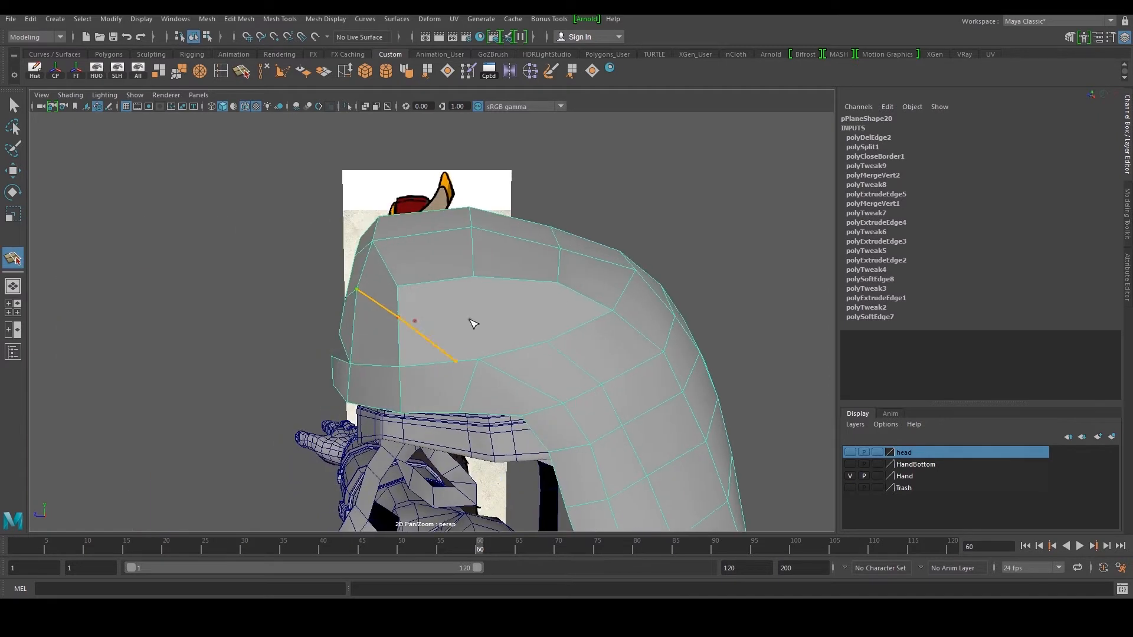
left_click(616, 318)
key("w")
left_click_drag(535, 319, 497, 332, "alt")
key("y")
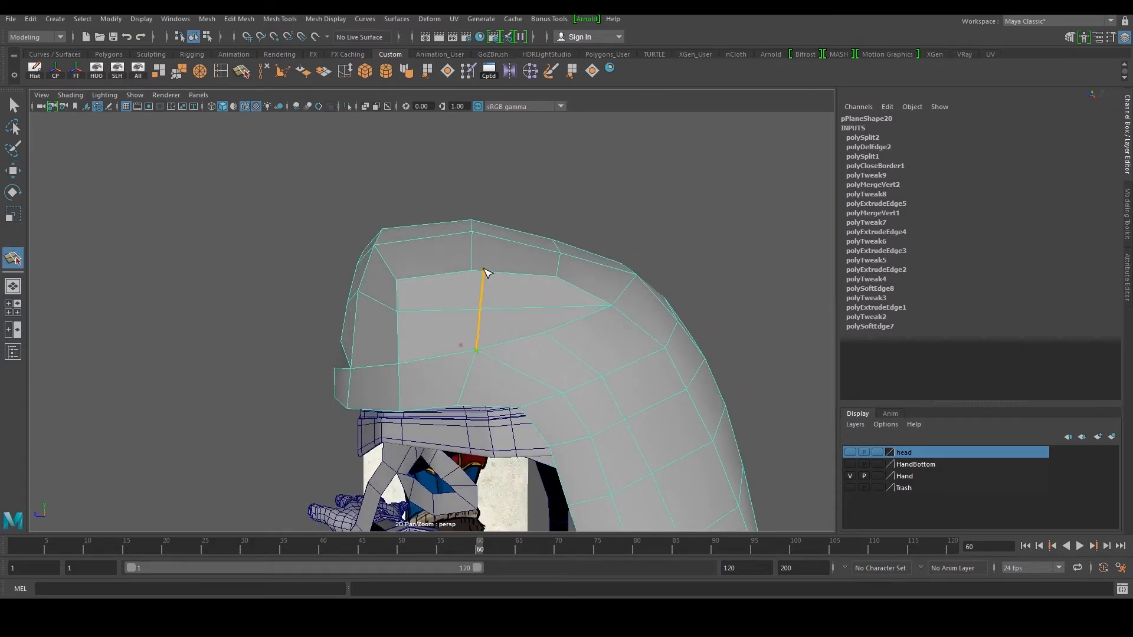
key("w")
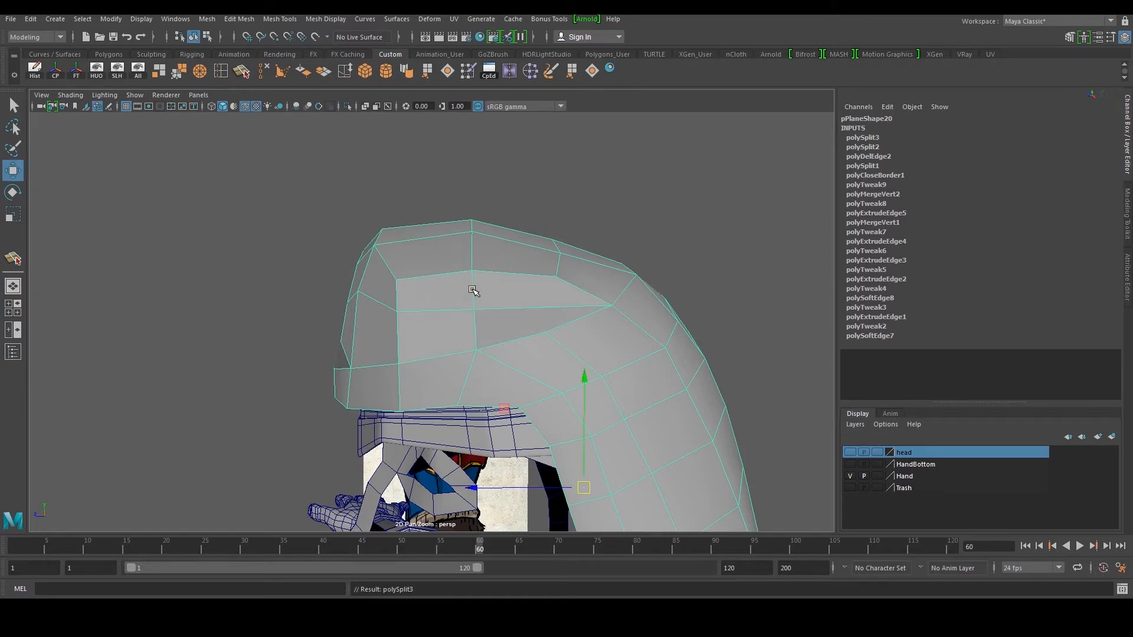
Cut another edge from the headband's rear upper vertex up through the filled side and cap to the crown's centreline
middle_click_drag(556, 299, 497, 319, "alt")
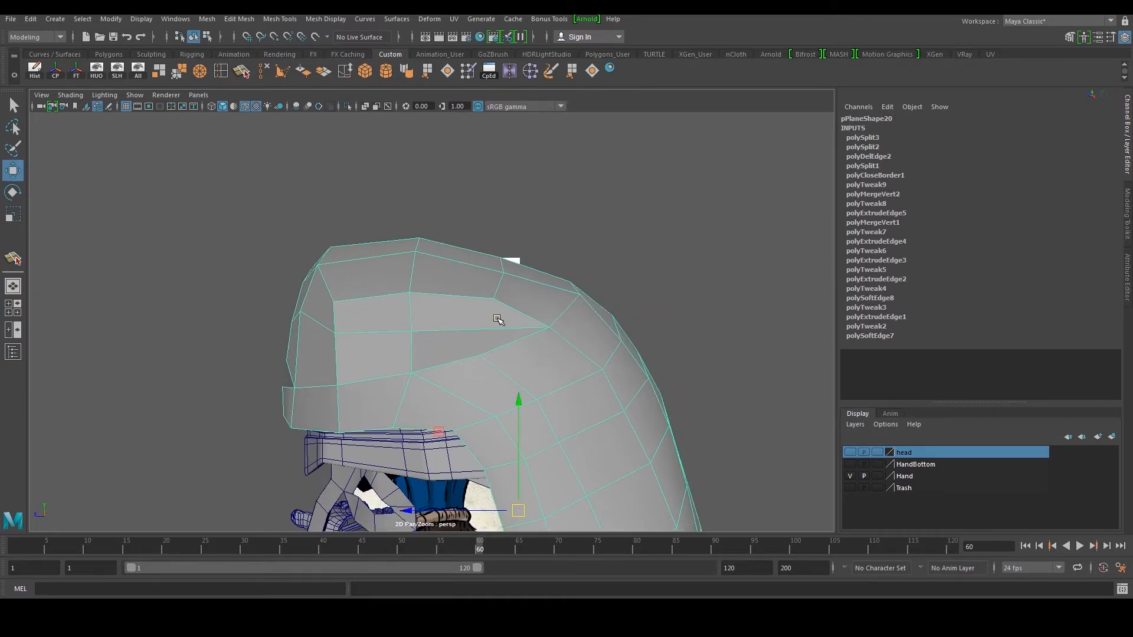
key("y")
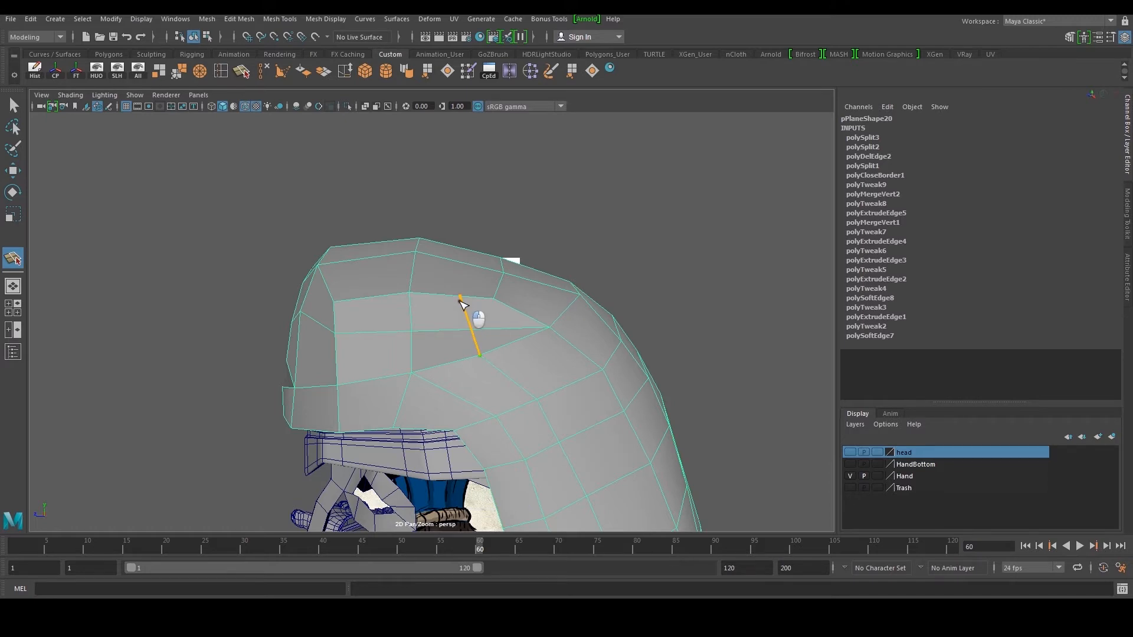
left_click_drag(470, 287, 492, 316, "alt")
scroll(490, 301, "up", 4)
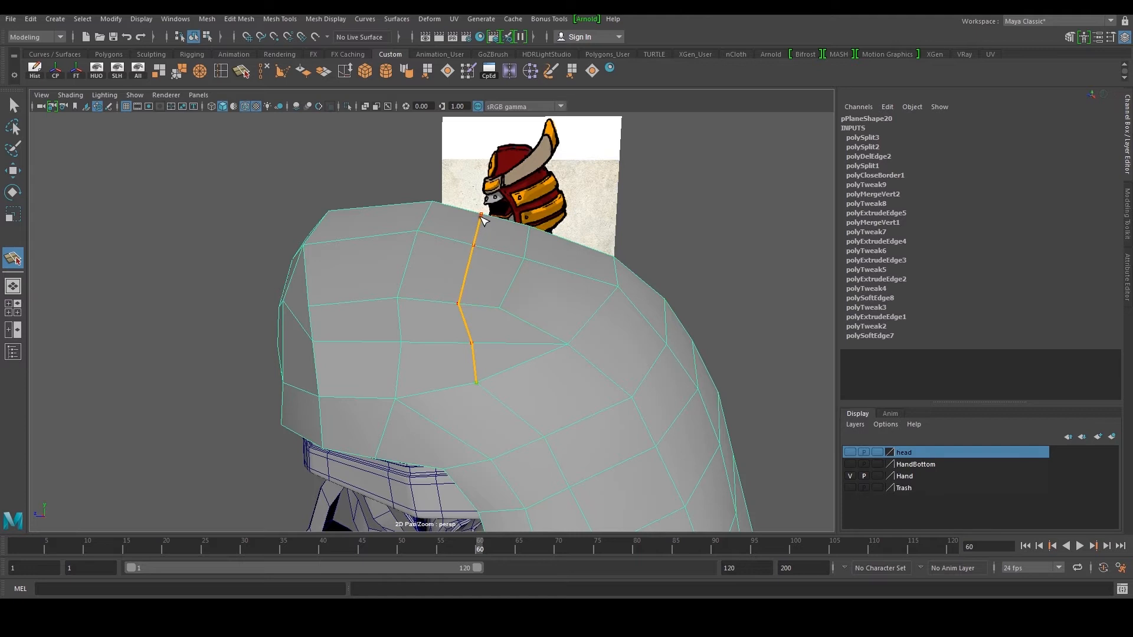
key("w")
In the side view, adjust the vertices along the headband's upper edge, lowering the middle and front ones for an even curve
key("space")
key("space")
scroll(490, 307, "up", 6)
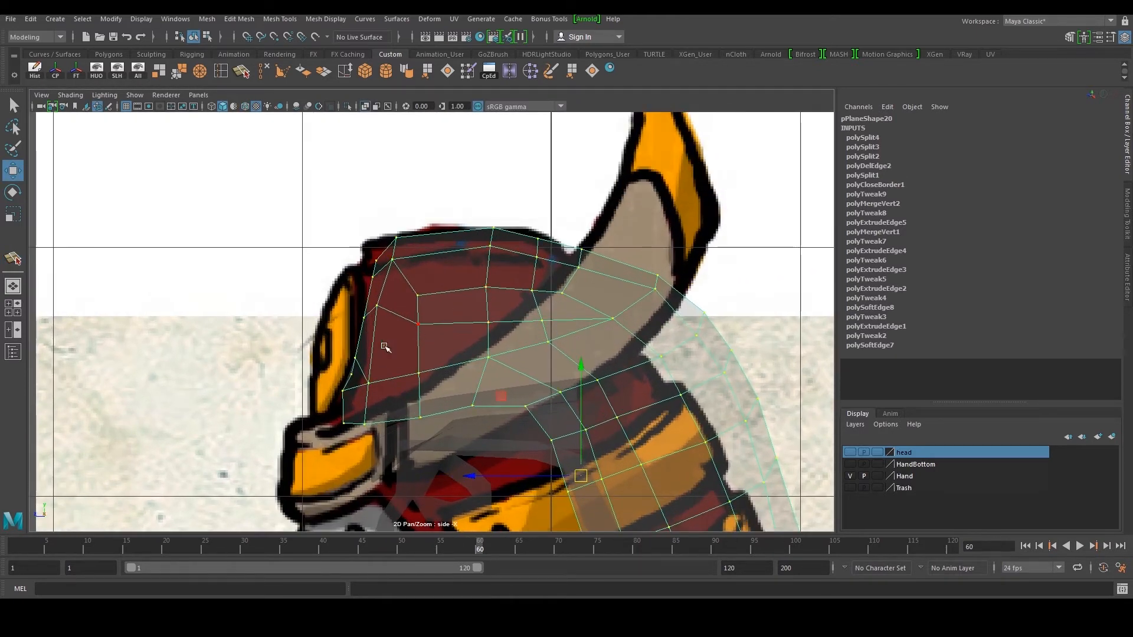
scroll(421, 339, "up", 2)
scroll(487, 382, "up", 1)
left_click_drag(465, 407, 466, 407)
left_click_drag(455, 399, 456, 410)
mouse_move(344, 434)
left_mouse_down()
mouse_move(366, 414)
mouse_move(359, 433)
left_mouse_up()
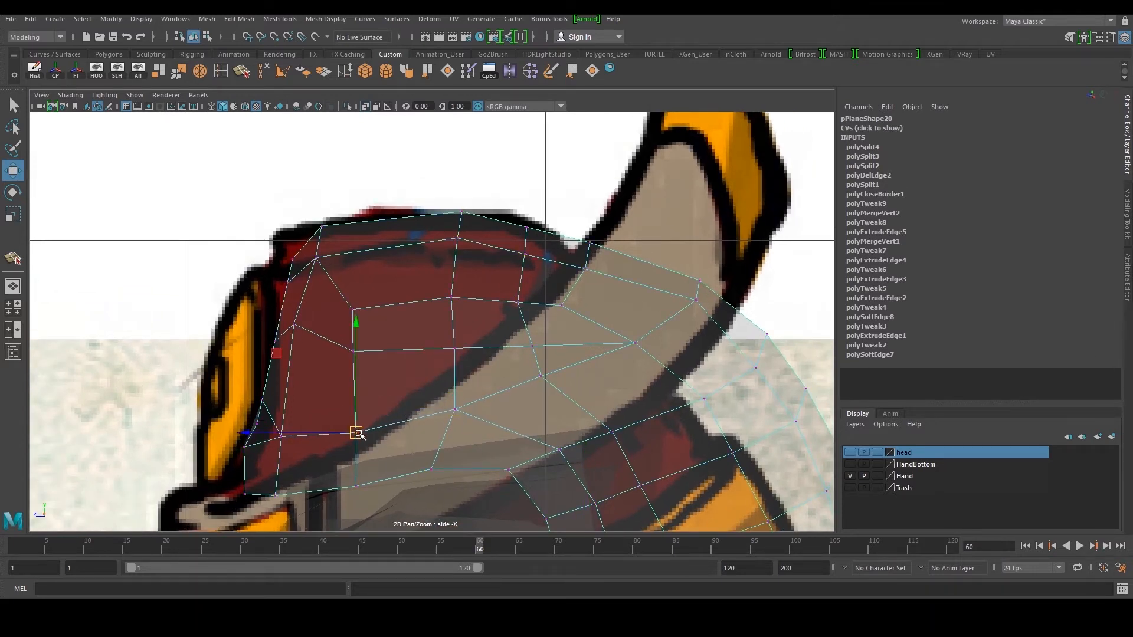
left_click_drag(284, 435, 284, 436)
left_click_drag(284, 436, 288, 444)
Reposition the vertices around the rear and lower part of the helmet's side to even out the face sizes
left_click_drag(535, 362, 562, 362)
left_click_drag(648, 350, 648, 350)
left_click_drag(635, 343, 642, 334)
middle_click_drag(695, 351, 576, 259, "alt")
left_click_drag(581, 292, 596, 311)
left_click_drag(594, 306, 596, 305)
left_click_drag(343, 306, 334, 336)
left_click_drag(433, 347, 449, 368)
left_click_drag(444, 361, 441, 364)
Shift the inner vertices at the front and middle of the cap's side to space the newly cut edges evenly
middle_click_drag(388, 231, 417, 273, "alt")
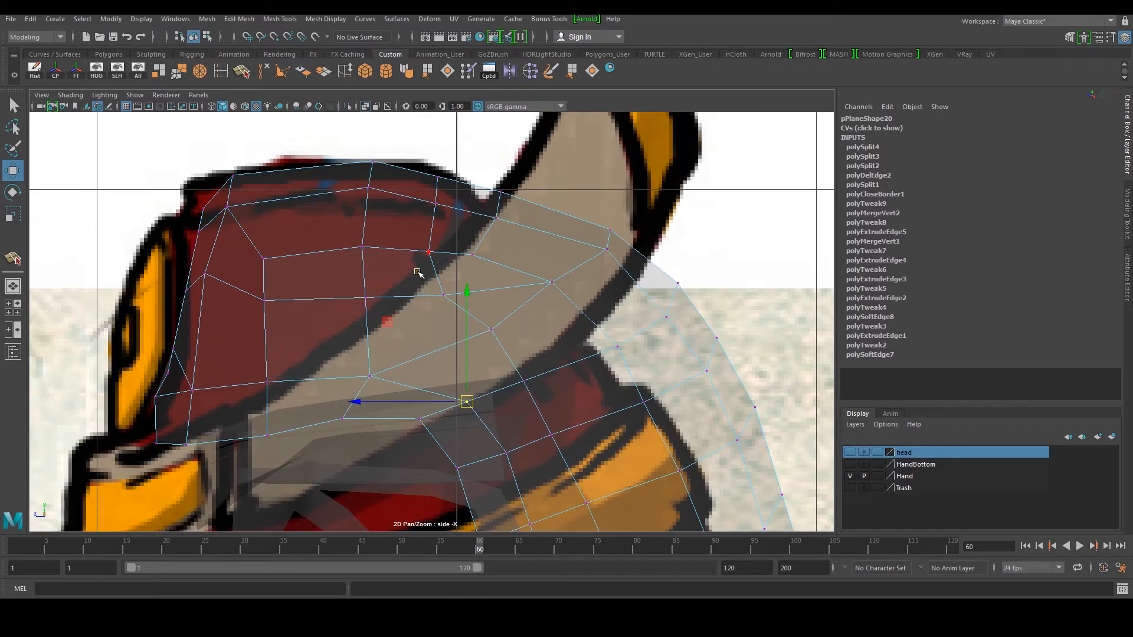
left_click_drag(281, 268, 282, 268)
left_click_drag(264, 259, 287, 258)
left_click_drag(430, 279, 460, 302)
left_click_drag(444, 296, 453, 291)
middle_click_drag(528, 387, 465, 247, "alt")
left_click_drag(429, 290, 454, 325)
left_click_drag(450, 315, 448, 315)
middle_click_drag(550, 272, 501, 295, "alt")
scroll(501, 296, "down", 9)
scroll(493, 296, "up", 5)
Back in perspective object selection, turn off the wireframe on shaded surfaces and soften the helmet shell's edges
key("space")
key("space")
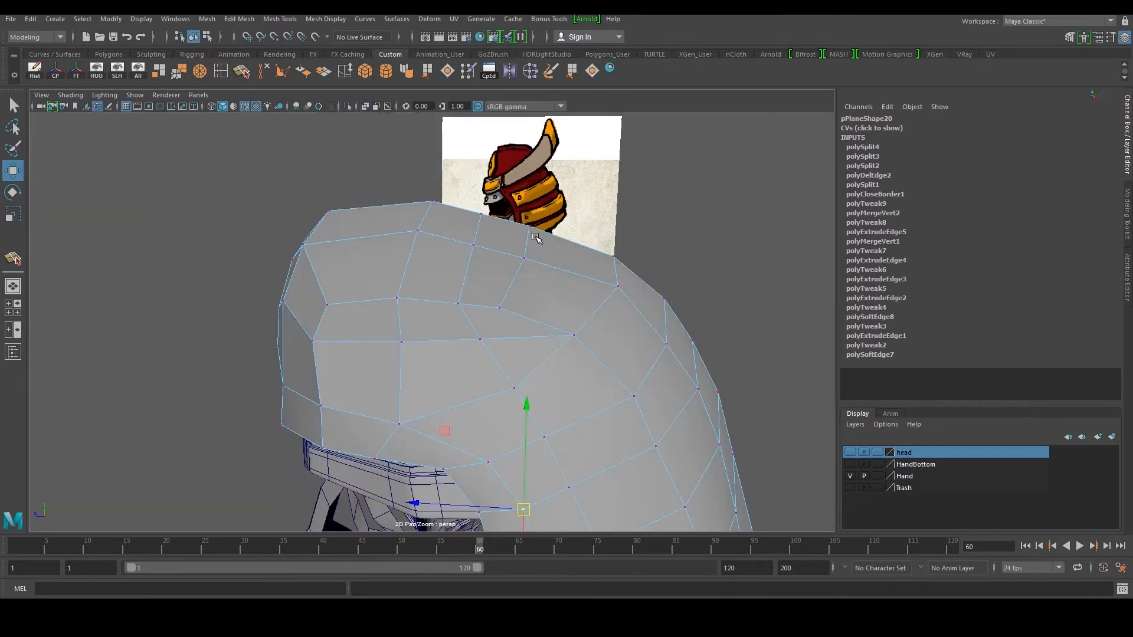
right_click_drag(524, 272, 558, 240)
left_click(620, 204)
scroll(480, 325, "down", 5)
left_click_drag(480, 325, 332, 192, "alt")
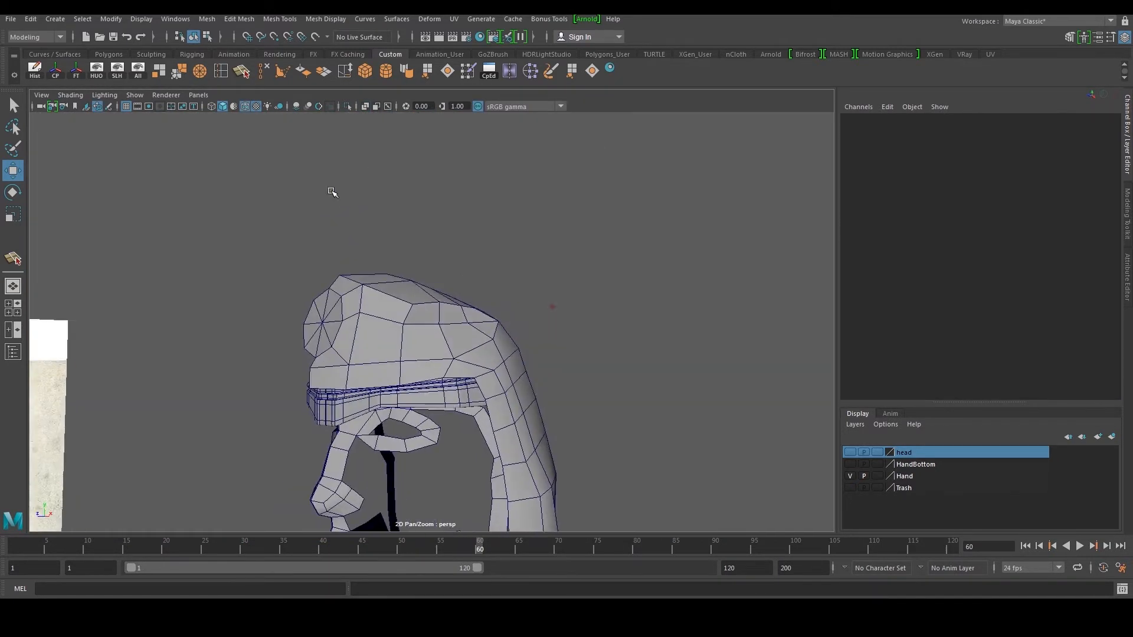
left_click(257, 108)
left_click(395, 294)
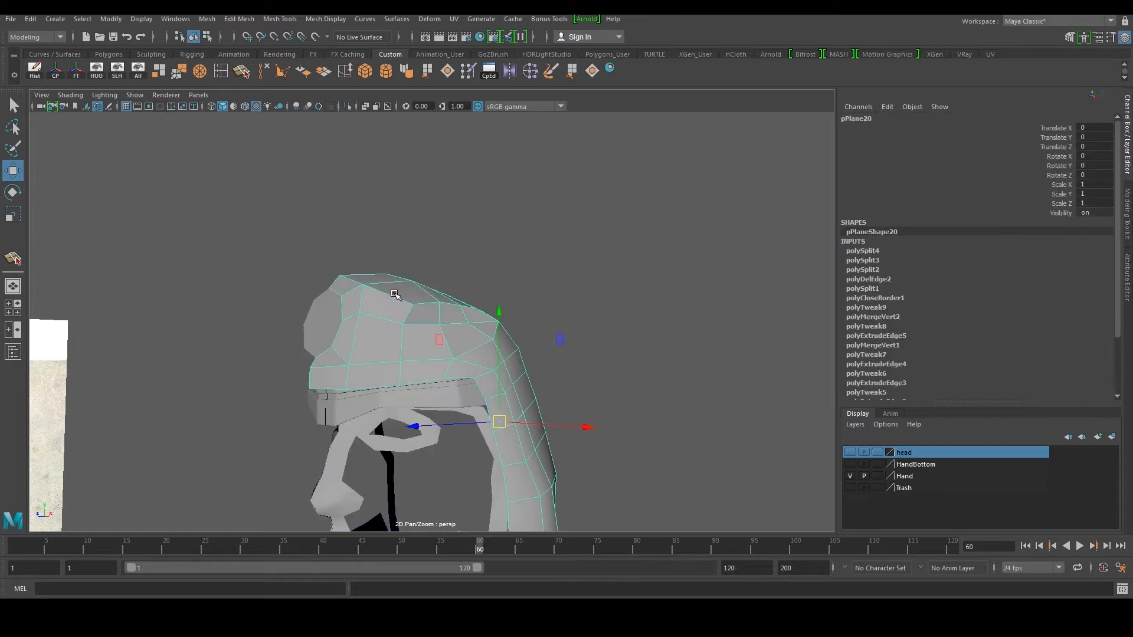
left_click(407, 71)
Select edges on the upper side of the cap and shift them slightly to smooth the dome's curvature
left_click_drag(529, 256, 581, 295, "alt")
right_click_drag(490, 319, 561, 330, "alt")
right_click_drag(468, 344, 555, 328)
left_click(470, 323)
middle_click_drag(554, 328, 506, 347, "alt")
left_click_drag(537, 366, 383, 352, "alt")
left_click(367, 341)
scroll(354, 360, "up", 2)
left_click(297, 378, "shift")
left_click_drag(438, 371, 421, 373)
scroll(305, 257, "down", 3)
left_click_drag(304, 257, 273, 345, "alt")
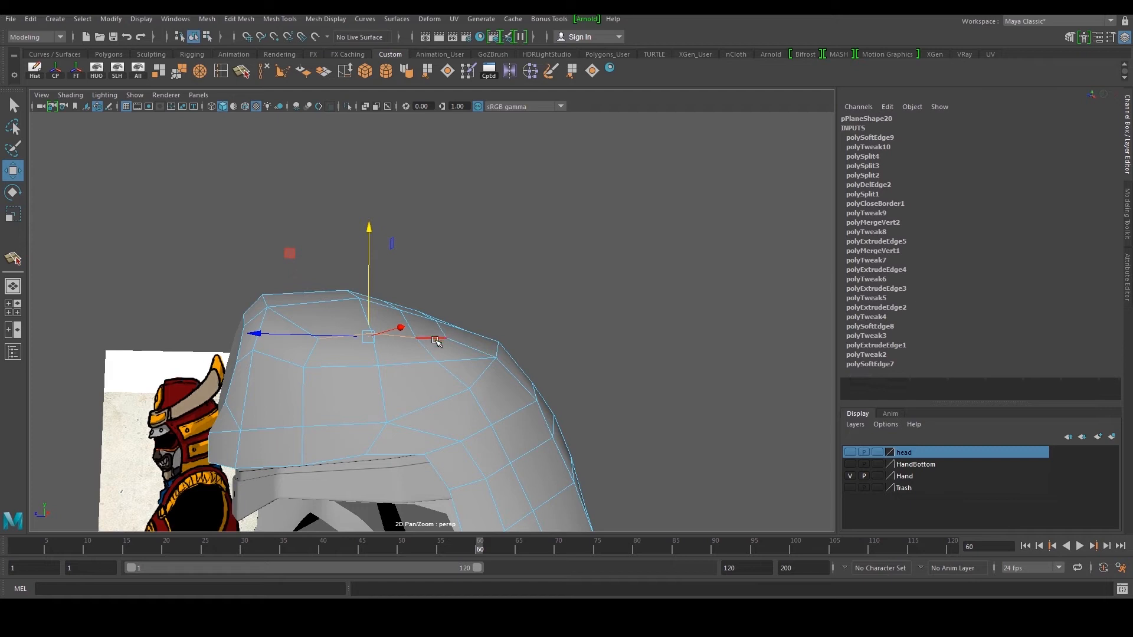
scroll(436, 341, "up", 2)
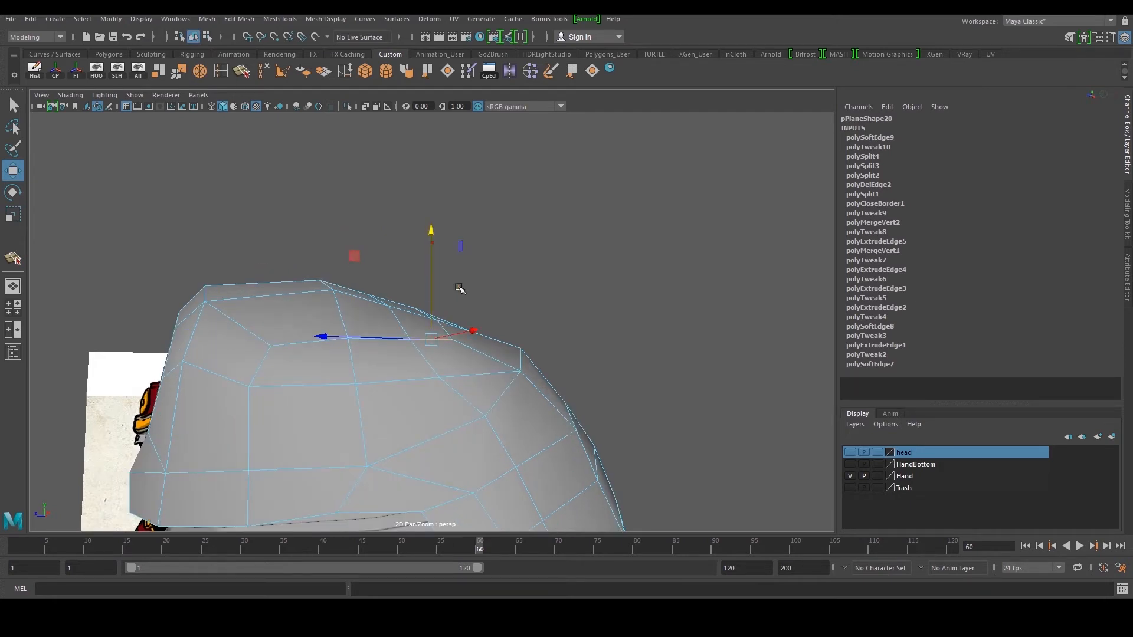
In the side view, move the cap's rear upper vertices to even out the edge flow behind the crown
key("space")
key("space")
scroll(425, 306, "up", 4)
key("F9")
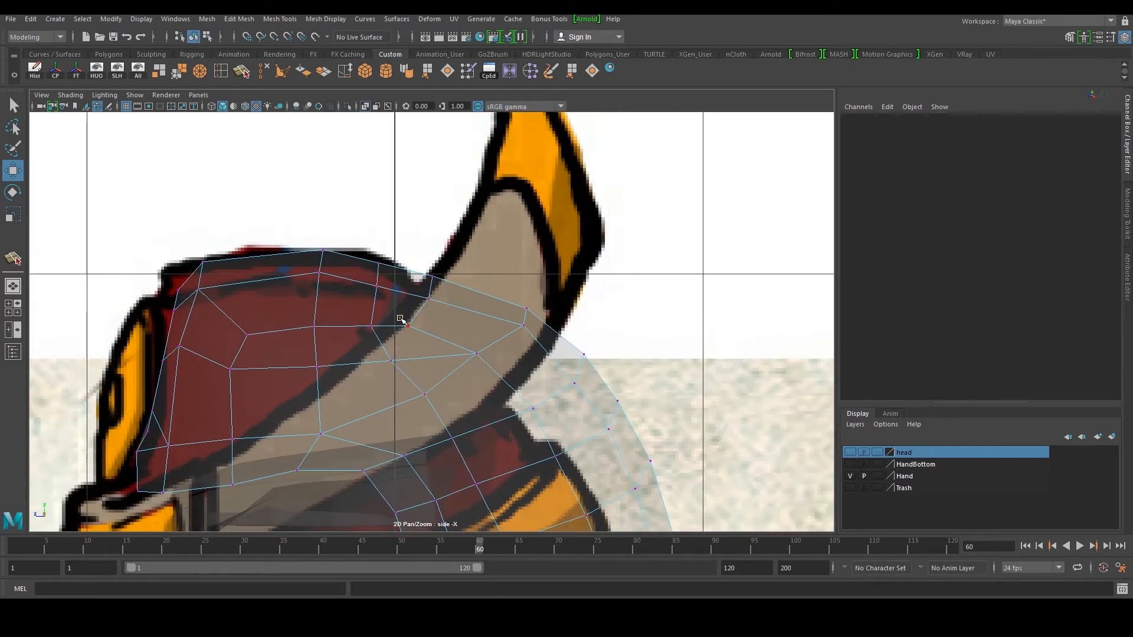
left_click(412, 319)
left_click_drag(546, 337, 545, 336)
left_click(376, 267)
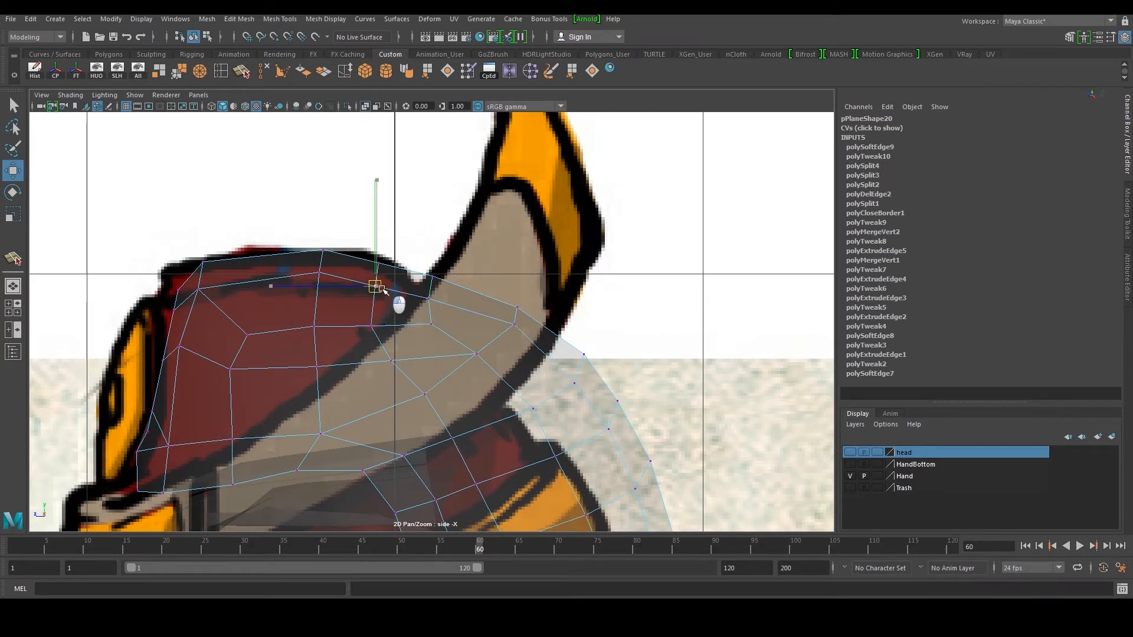
Return to object selection in perspective and examine the reshaped helmet shell from the side and front
key("space")
key("space")
right_click_drag(489, 298, 490, 319)
right_click_drag(521, 291, 543, 278)
scroll(543, 277, "down", 5)
left_click(544, 278)
left_click_drag(431, 313, 481, 341, "alt")
scroll(502, 335, "down", 3)
middle_click_drag(481, 341, 502, 283, "alt")
left_click_drag(466, 286, 522, 291, "alt")
scroll(502, 284, "up", 3)
left_click(464, 269)
middle_click_drag(464, 270, 474, 323, "alt")
scroll(435, 291, "up", 2)
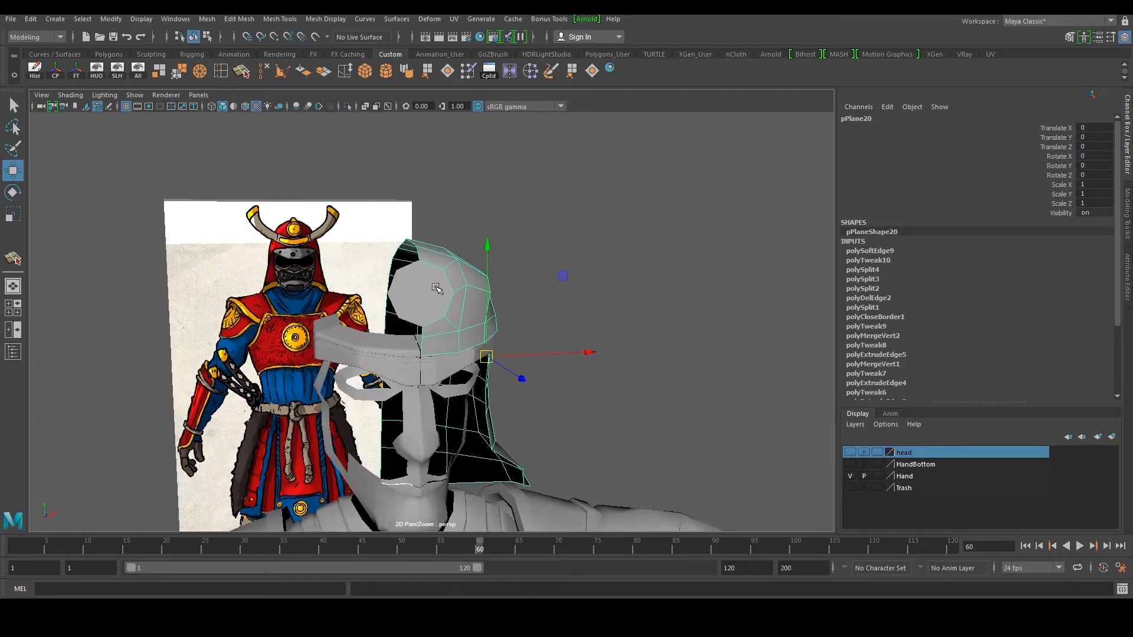
Select all faces of the octagonal front emblem, extrude them forward by 0.0162 and scale them to 0.7
left_click(435, 291)
scroll(425, 287, "up", 3)
right_click_drag(398, 281, 398, 290)
left_click_drag(395, 262, 364, 306)
key("f")
scroll(430, 299, "down", 3)
right_click_drag(364, 306, 368, 322, "shift")
left_click_drag(420, 319, 369, 288, "alt")
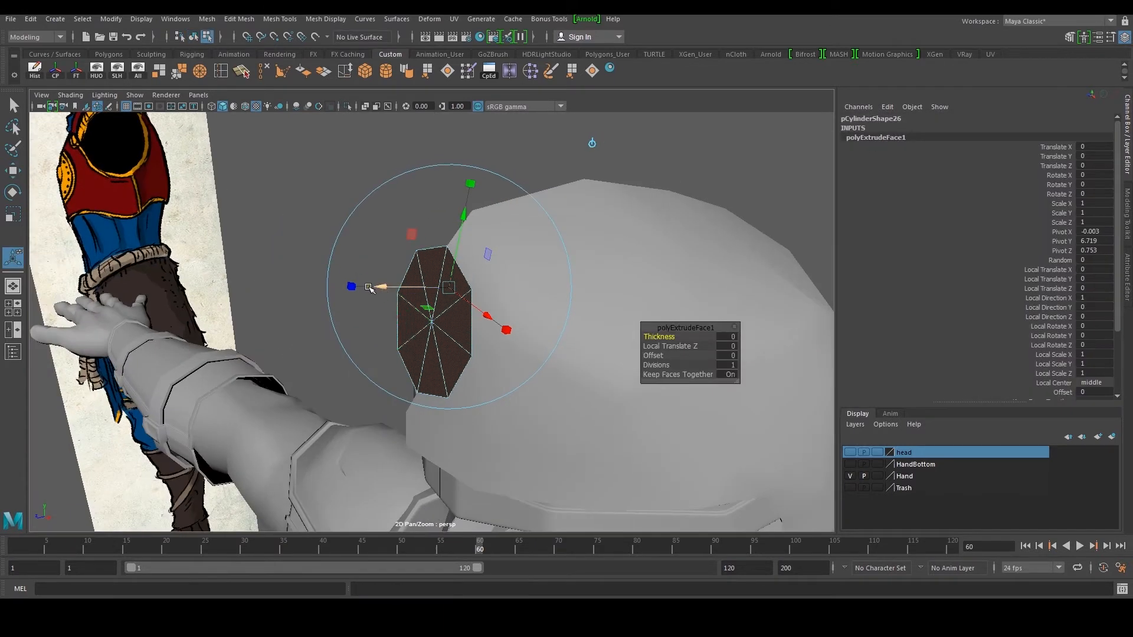
left_click_drag(449, 288, 389, 289)
left_click_drag(388, 289, 443, 302, "alt")
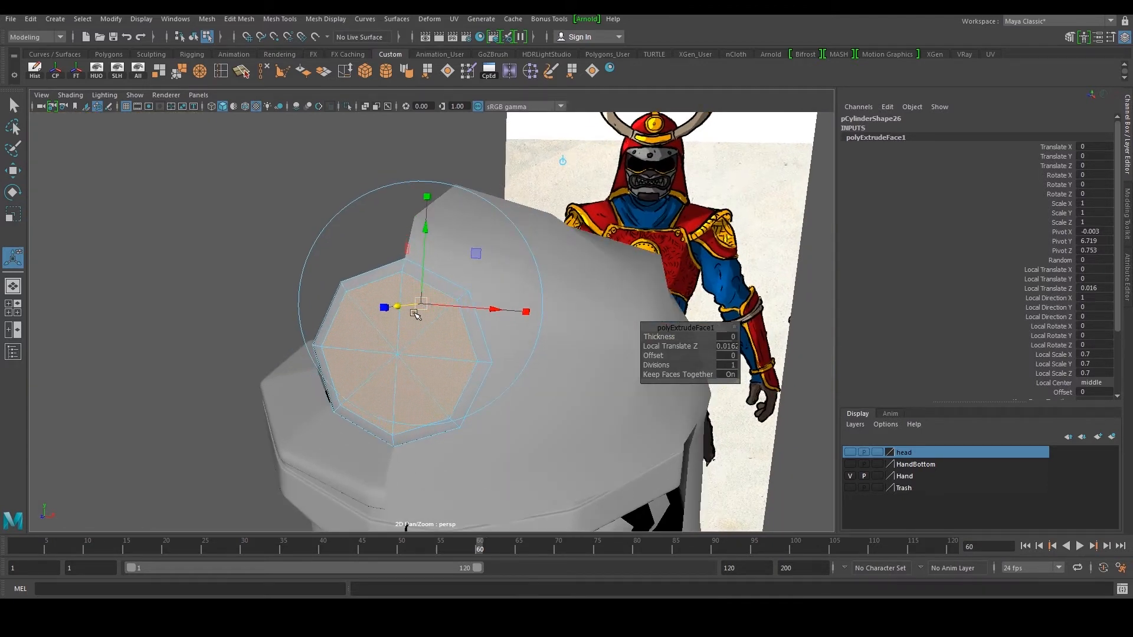
Extrude the emblem's front faces a second time and adjust the centre vertex's depth
key("ctrl+e")
left_click_drag(403, 351, 348, 361)
key("w")
right_click_drag(407, 342, 377, 342)
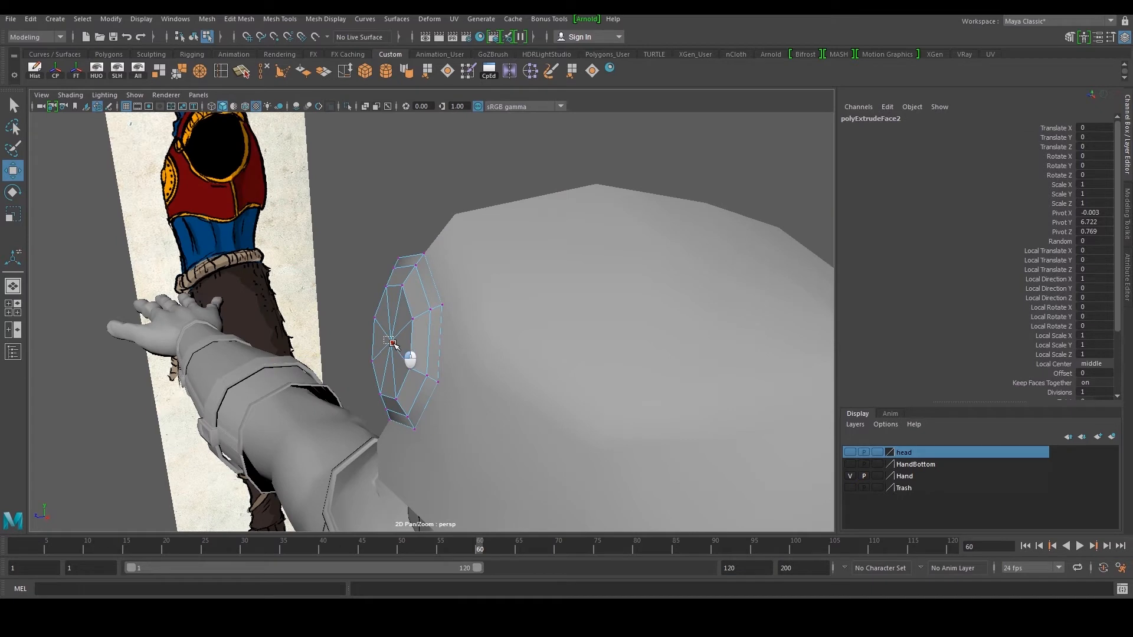
left_click_drag(388, 340, 512, 350)
Select the eight triangular faces on the back of the emblem and delete them
right_click_drag(513, 354, 513, 379)
left_click(480, 335)
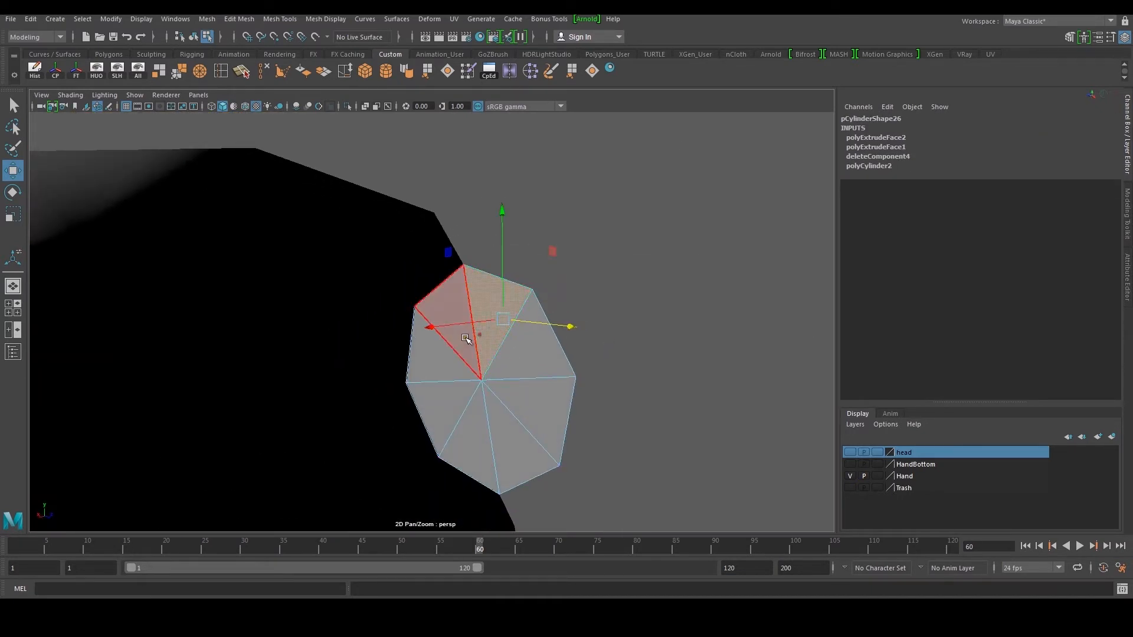
left_click(457, 340, "shift")
left_click(447, 363, "shift")
left_click(452, 393, "shift")
left_click(473, 417, "shift")
left_click(504, 421, "shift")
left_click(527, 403, "shift")
left_click(528, 355, "shift")
left_click_drag(531, 357, 338, 373, "alt")
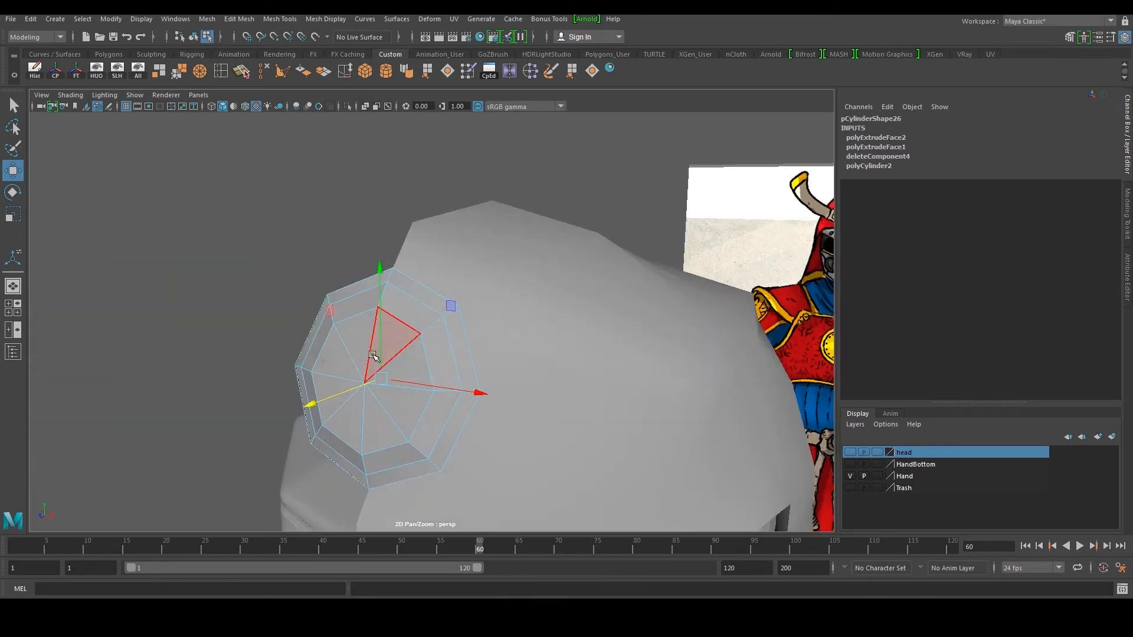
key("Delete")
Select the emblem's open back border edges and extrude them backward toward the helmet
double_click(361, 278)
right_click_drag(313, 267, 316, 289, "shift")
left_click_drag(331, 298, 470, 304, "alt")
left_click_drag(494, 243, 484, 249)
Insert two edge loops on the emblem, one around its side rim and one around its front band
left_click(221, 72)
scroll(442, 368, "up", 3)
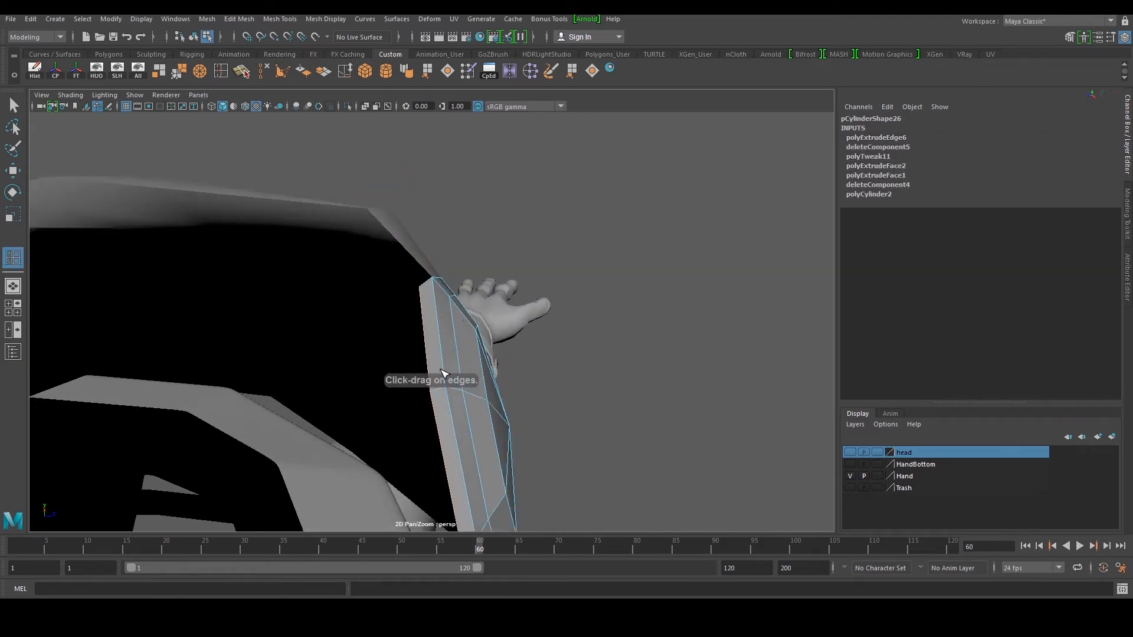
left_click(444, 390)
left_click_drag(446, 388, 283, 354, "alt")
left_click(289, 356)
key("w")
Try to select the narrow ring of faces around the emblem's front disc
right_click_drag(264, 327, 271, 359, "ctrl")
left_click_drag(288, 354, 379, 350, "alt")
scroll(354, 351, "up", 4)
left_click(339, 314, "ctrl")
left_click(397, 305, "ctrl")
left_click(497, 361, "ctrl")
scroll(497, 359, "down", 4)
left_click_drag(497, 358, 467, 406, "alt")
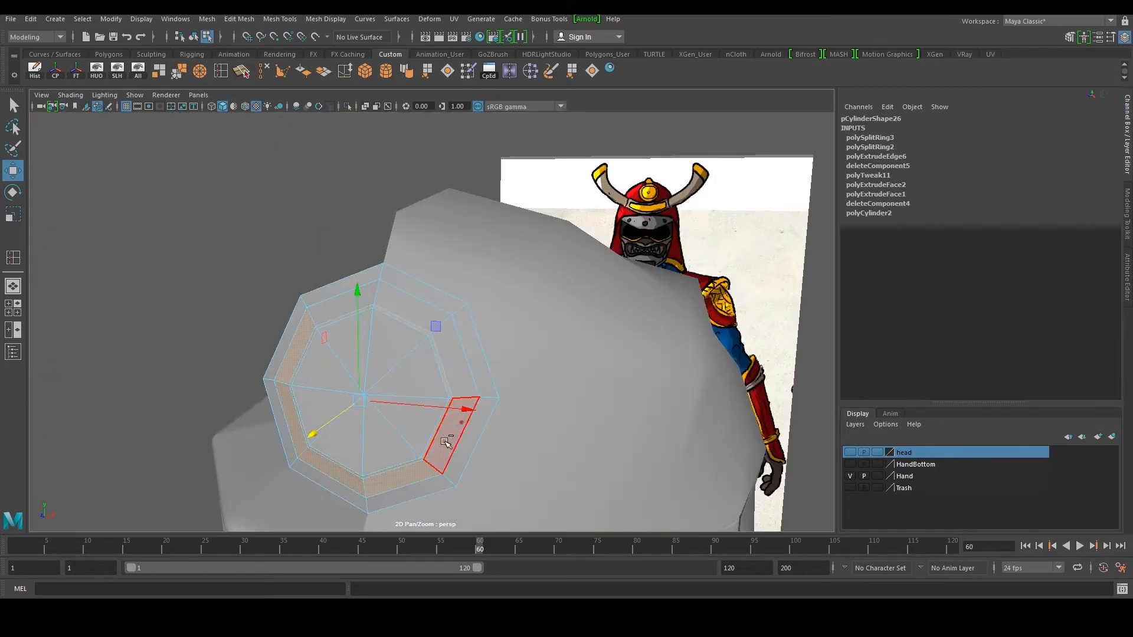
middle_click_drag(425, 443, 451, 387, "alt")
scroll(451, 387, "up", 2)
left_click(368, 456, "ctrl")
left_click(292, 391, "ctrl")
left_click(279, 324, "ctrl")
left_click_drag(304, 328, 331, 331, "alt")
left_click(396, 444, "ctrl")
left_click_drag(419, 378, 451, 381, "alt")
scroll(451, 377, "up", 3)
right_click_drag(516, 273, 547, 249)
Insert an edge loop just outside the rim of the emblem's front disc and delete the redundant loop beside it
left_click(221, 71)
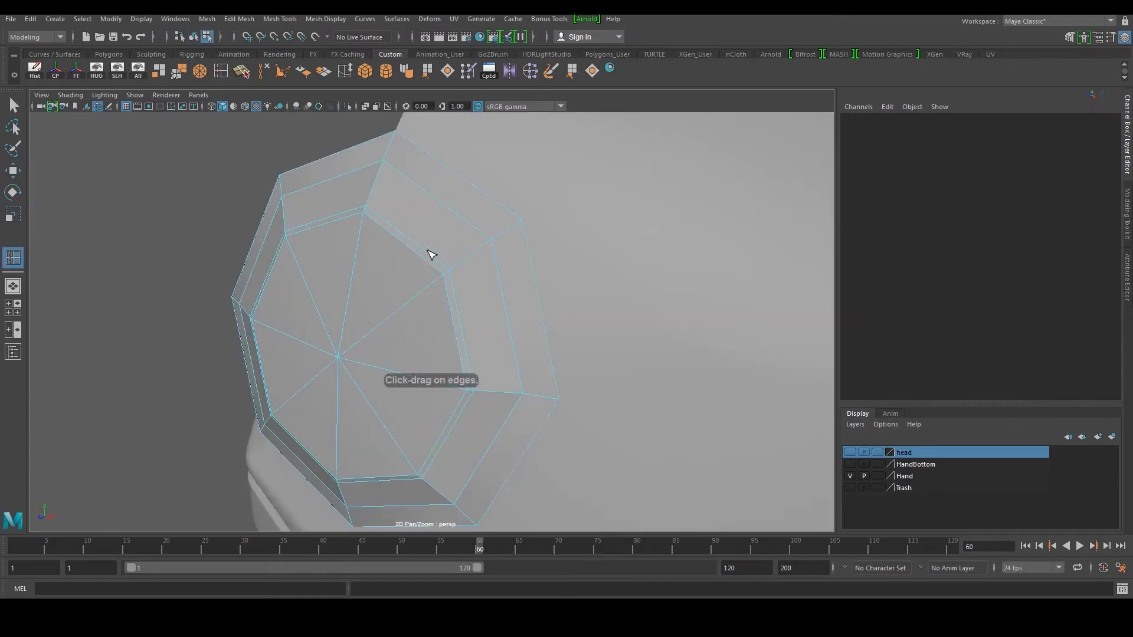
left_click(458, 267)
key("w")
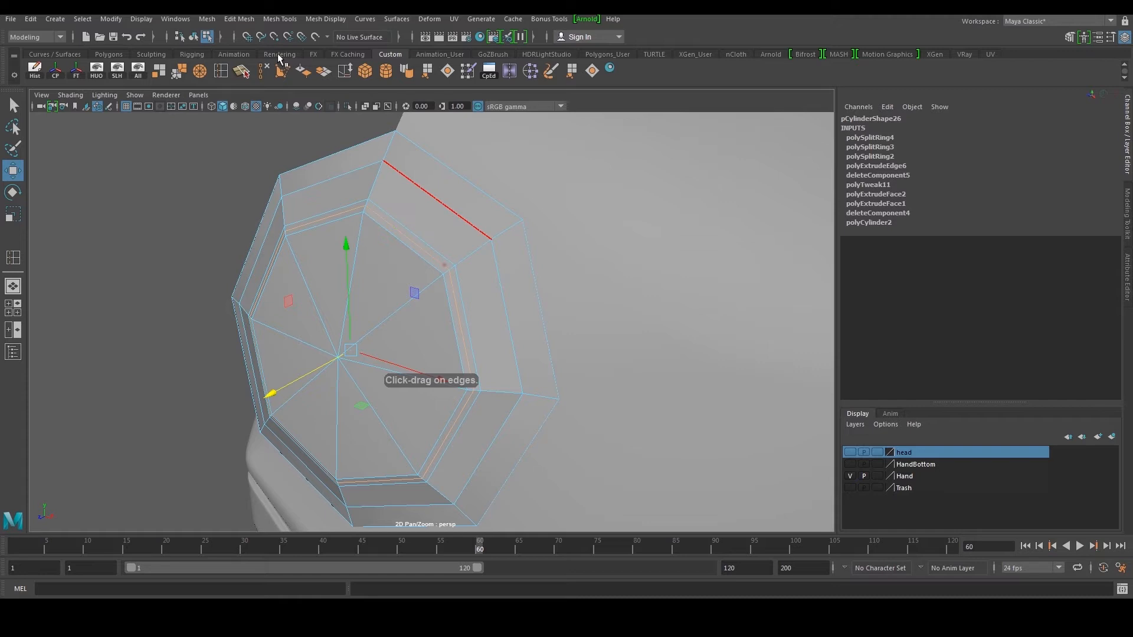
left_click(267, 72)
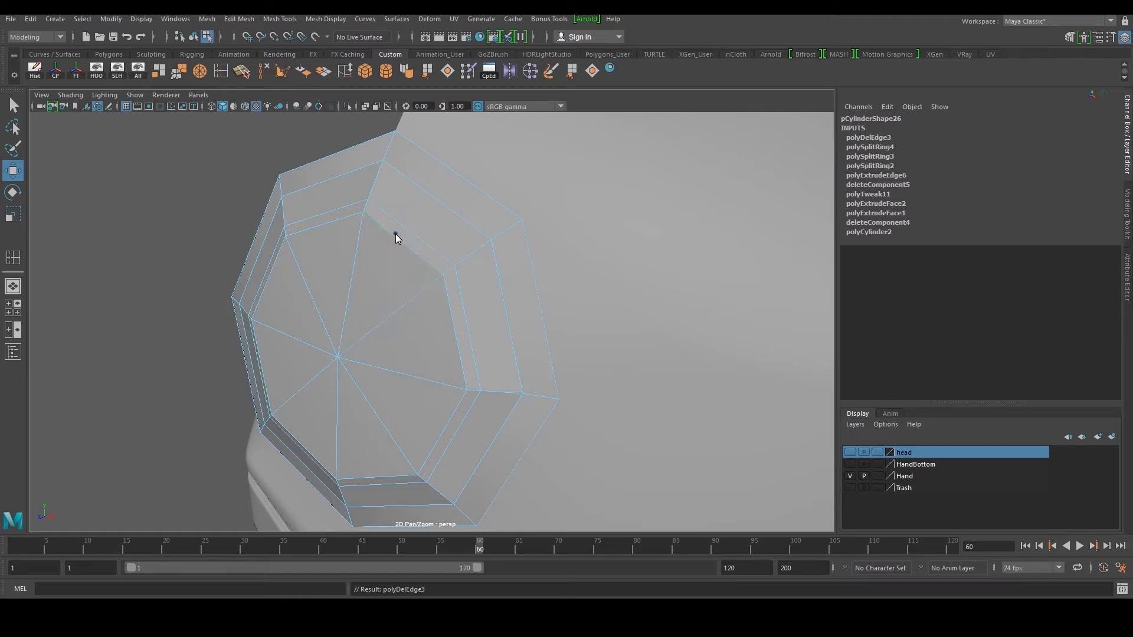
Select the narrow ring of faces around the emblem's front disc and extrude it inward with a local Z translation of -0.017
right_click_drag(359, 231, 360, 289, "ctrl")
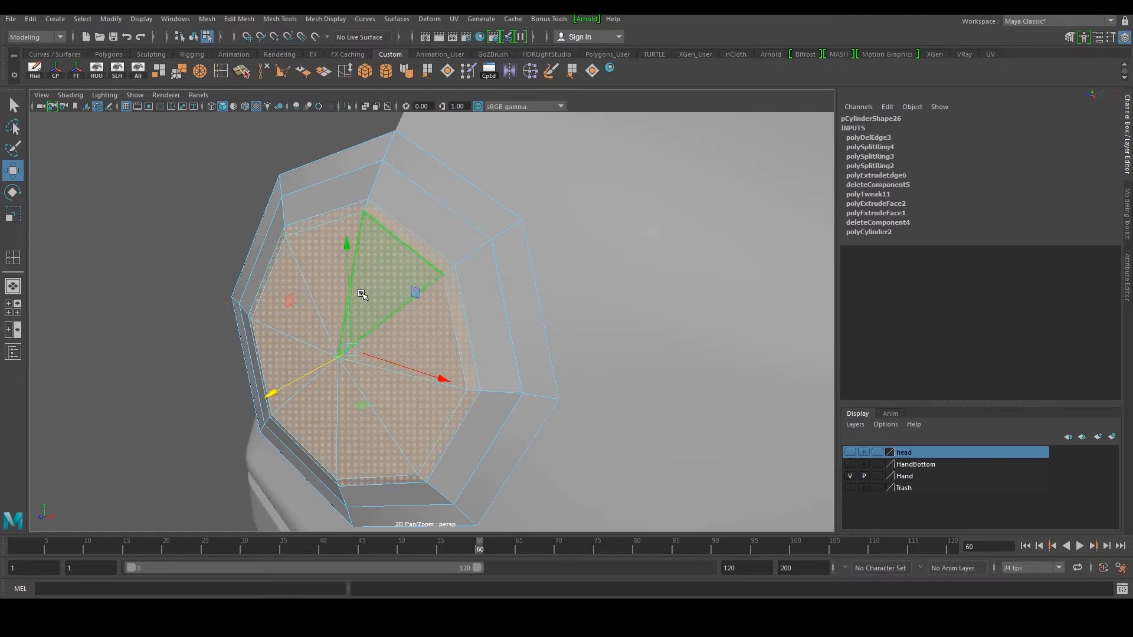
scroll(364, 287, "down", 2)
left_click_drag(361, 343, 397, 378, "ctrl")
left_click_drag(380, 330, 412, 287, "alt")
right_click_drag(397, 278, 397, 309, "shift")
left_click_drag(402, 304, 545, 282, "alt")
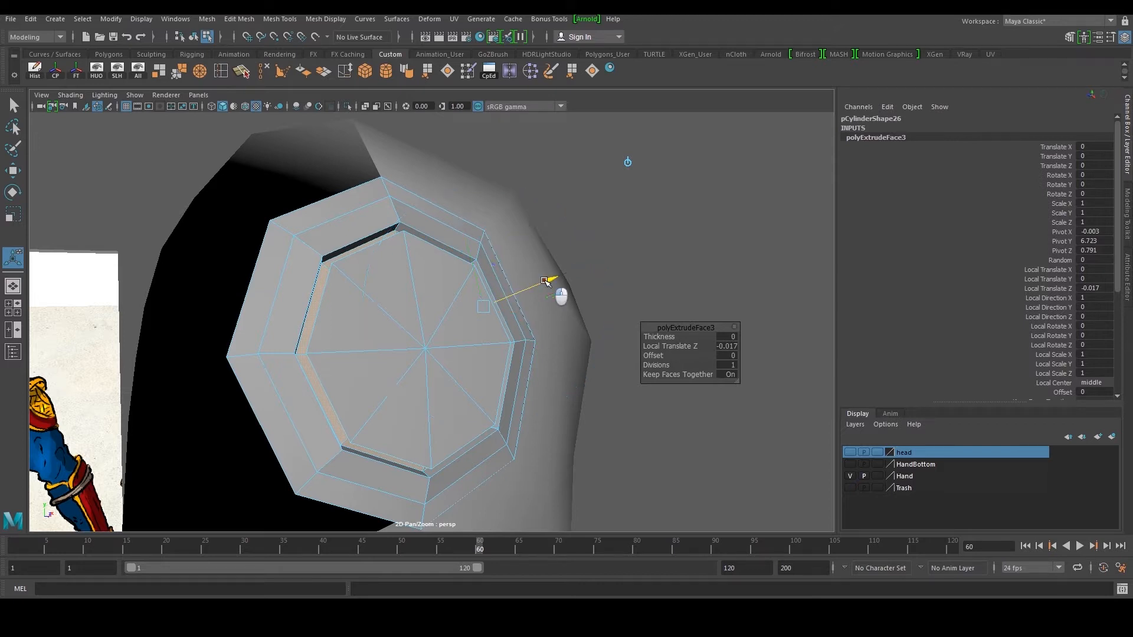
right_click_drag(345, 227, 398, 195)
key("q")
left_click(614, 136)
Extrude the disc faces inside the groove, scale them down to a small central octagon, and extrude that octagon outward about 0.006
right_click_drag(507, 230, 430, 288, "alt")
left_click_drag(430, 288, 469, 230, "alt")
left_click(422, 296)
scroll(423, 296, "up", 3)
mouse_move(421, 297)
right_mouse_down()
mouse_move(417, 345)
mouse_move(407, 337)
mouse_move(425, 301)
right_mouse_up()
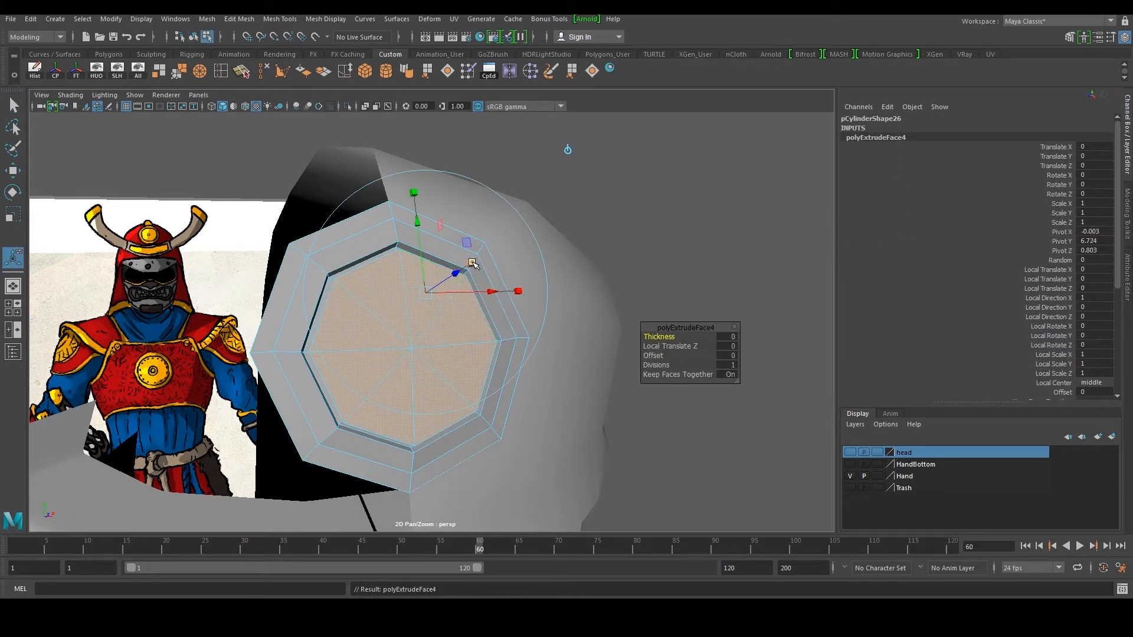
left_click_drag(426, 295, 369, 311)
key("g")
scroll(391, 313, "up", 3)
mouse_move(441, 316)
left_mouse_down("alt")
mouse_move(524, 311)
mouse_move(458, 331)
mouse_move(437, 323)
left_mouse_up("alt")
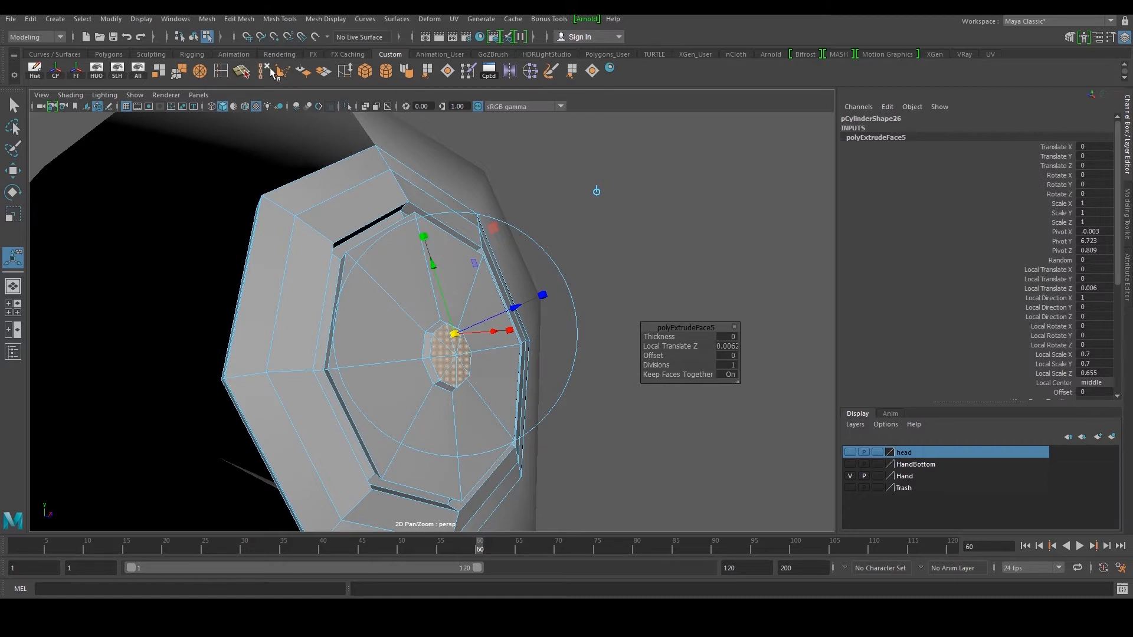
Insert three supporting edge loops around the small raised octagon at the emblem's centre
left_click(228, 69)
scroll(404, 269, "up", 5)
scroll(440, 344, "down", 2)
left_click_drag(436, 346, 412, 342)
key("w")
right_click_drag(474, 270, 465, 259)
left_click(230, 79)
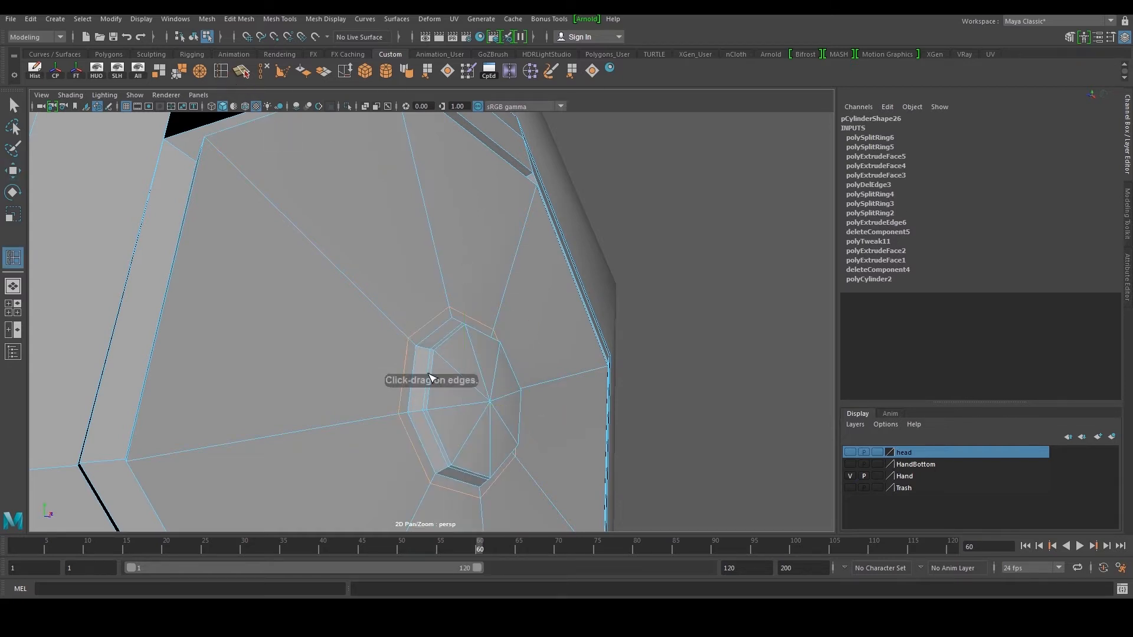
left_click(422, 347)
key("w")
right_click_drag(425, 286, 522, 243)
Preview the emblem with smoothing, inspect it, and switch it back to the unsmoothed display
left_click(694, 239)
scroll(695, 240, "down", 8)
left_click_drag(695, 239, 468, 313, "alt")
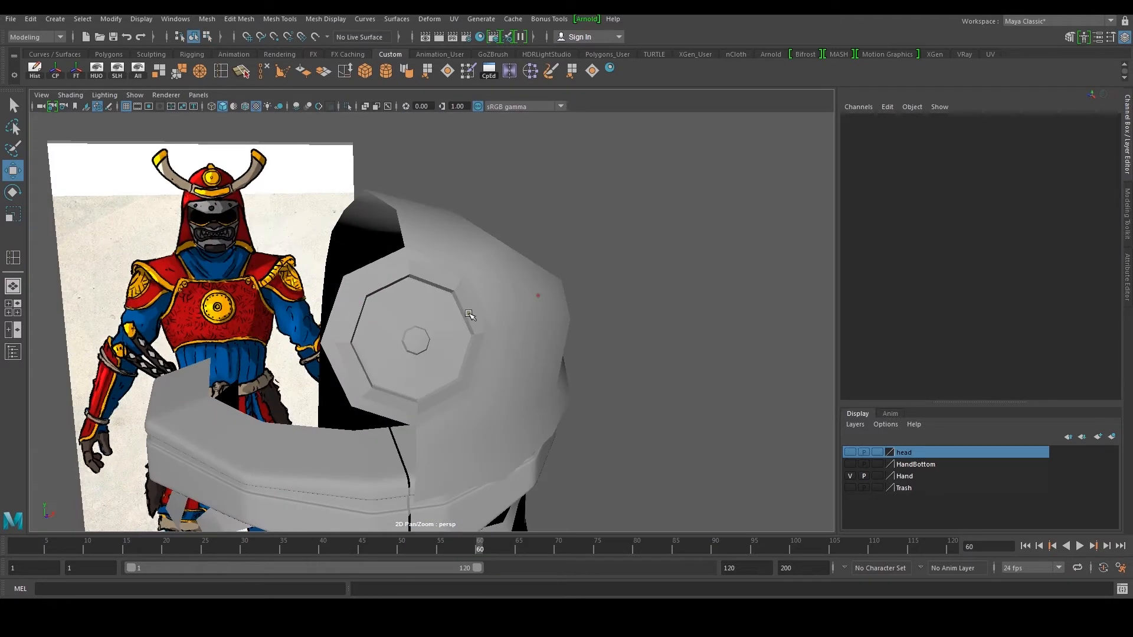
left_click(436, 323)
key("3")
left_click(579, 248)
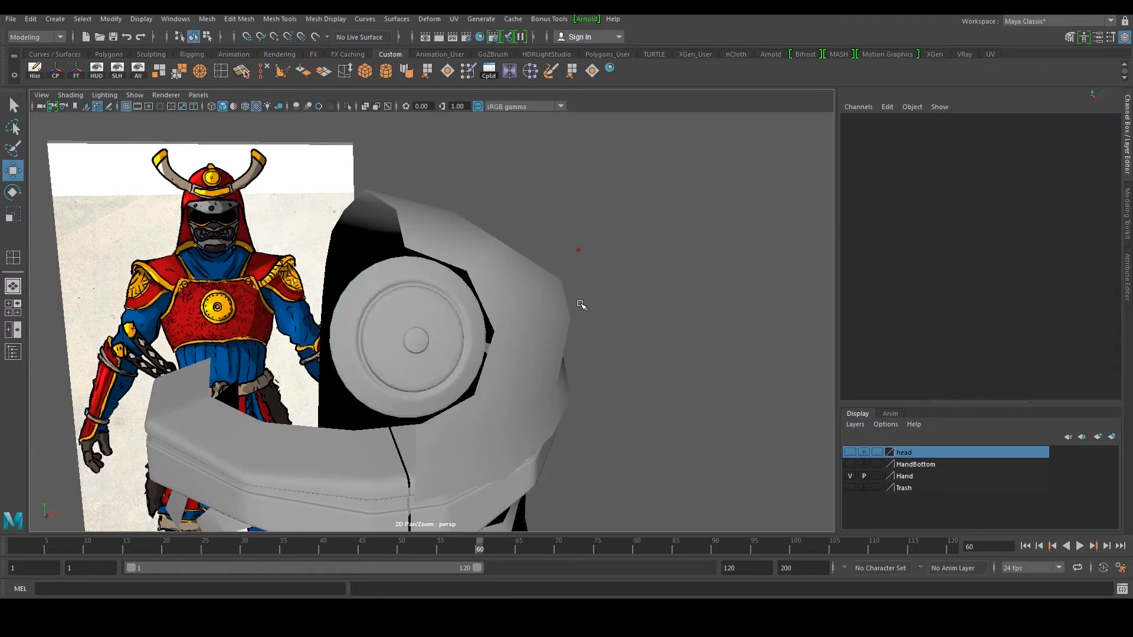
left_click_drag(582, 305, 455, 300, "alt")
left_click(465, 311)
key("1")
Insert four supporting edge loops along the groove's inner and outer edges and check the emblem in unsmoothed display
scroll(488, 313, "up", 5)
left_click(221, 72)
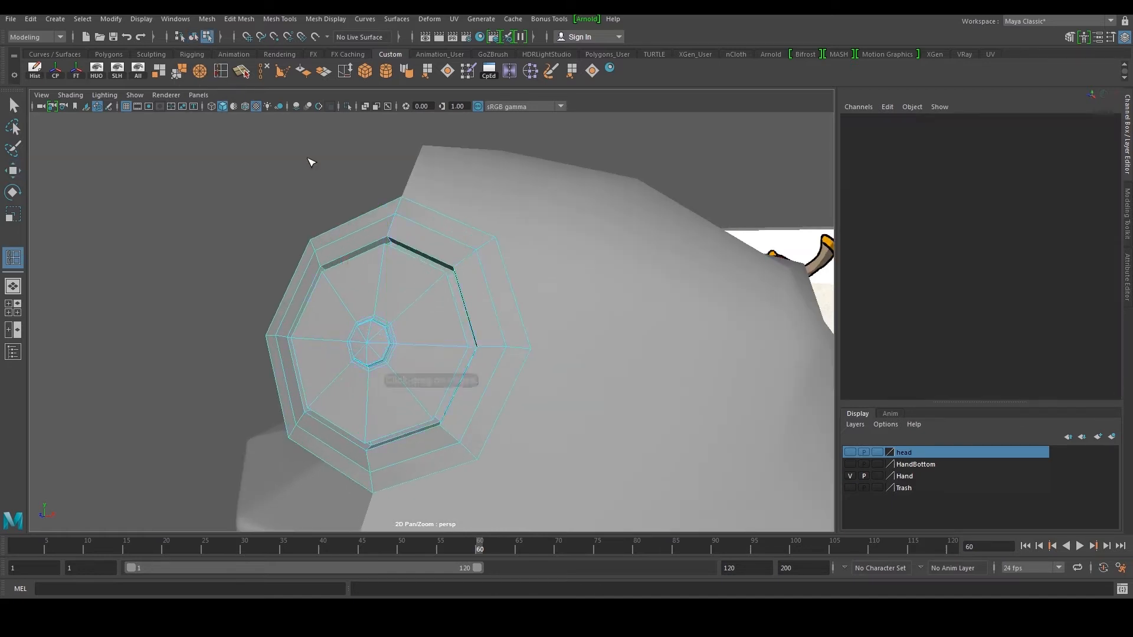
scroll(390, 236, "up", 3)
left_click_drag(425, 251, 470, 231, "alt")
left_click(476, 237)
scroll(478, 242, "up", 5)
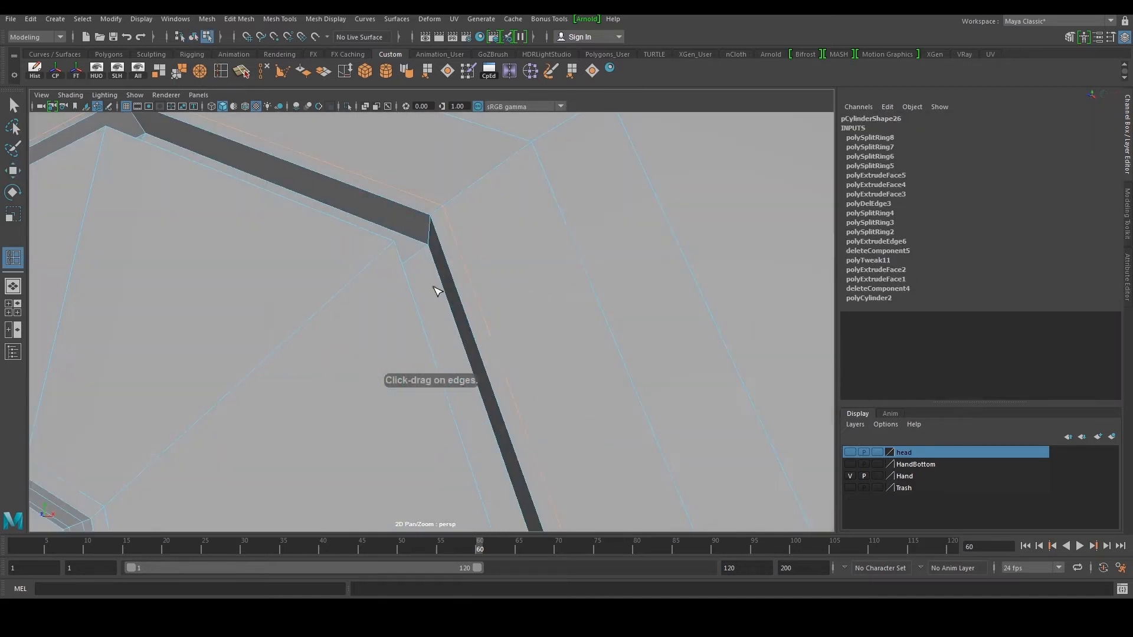
left_click(431, 229)
left_click(431, 229)
middle_click_drag(431, 229, 342, 315, "alt")
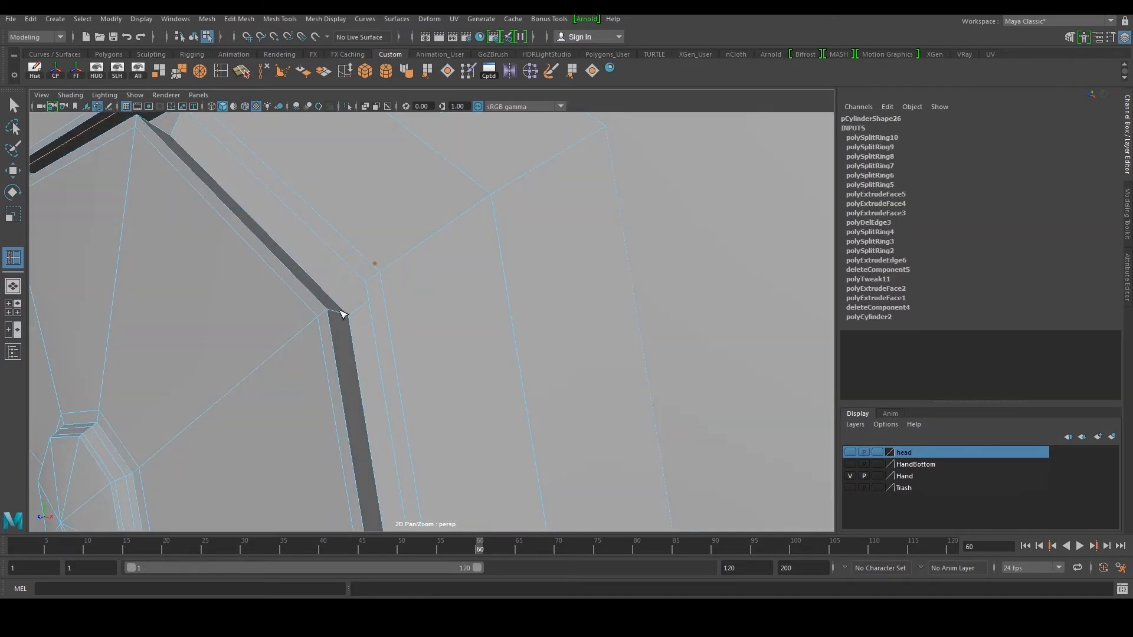
left_click(338, 312)
right_click_drag(342, 227, 238, 242)
key("w")
left_click(237, 242)
left_click_drag(238, 242, 396, 308, "alt")
left_click(392, 307)
key("1")
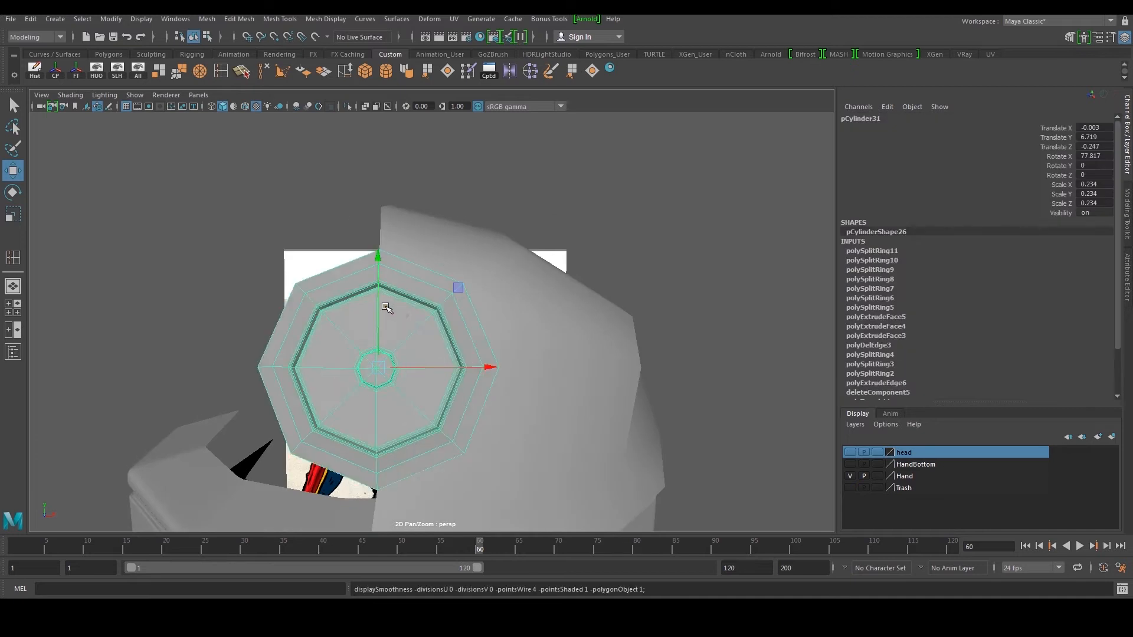
left_click(399, 75)
left_click(275, 174)
Examine the helmet, emblem, face and upper body from several angles and compare them with the reference
left_click_drag(531, 307, 458, 318, "alt")
right_click_drag(458, 318, 378, 318, "alt")
left_click_drag(555, 304, 459, 300, "alt")
middle_click_drag(459, 300, 491, 299)
left_click(495, 321)
left_click(565, 305)
left_click_drag(529, 325, 499, 324, "alt")
middle_click_drag(516, 381, 511, 284, "alt")
right_click_drag(570, 287, 536, 291, "alt")
left_click_drag(535, 290, 663, 299, "alt")
left_click_drag(492, 347, 532, 337, "alt")
right_click_drag(501, 337, 536, 338, "alt")
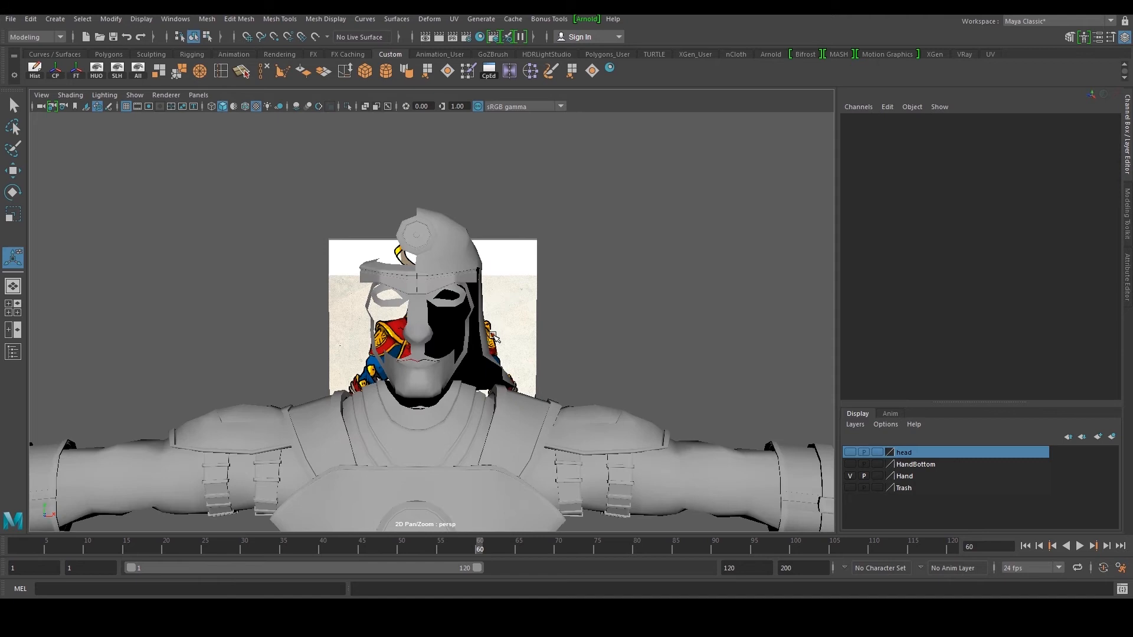
middle_click_drag(534, 338, 494, 352, "alt")
left_click_drag(493, 352, 436, 325, "alt")
Select the helmet dome and move its upper outline vertices in the front view to round off the silhouette
left_click(445, 266)
left_click_drag(446, 266, 369, 273, "alt")
scroll(400, 309, "up", 5)
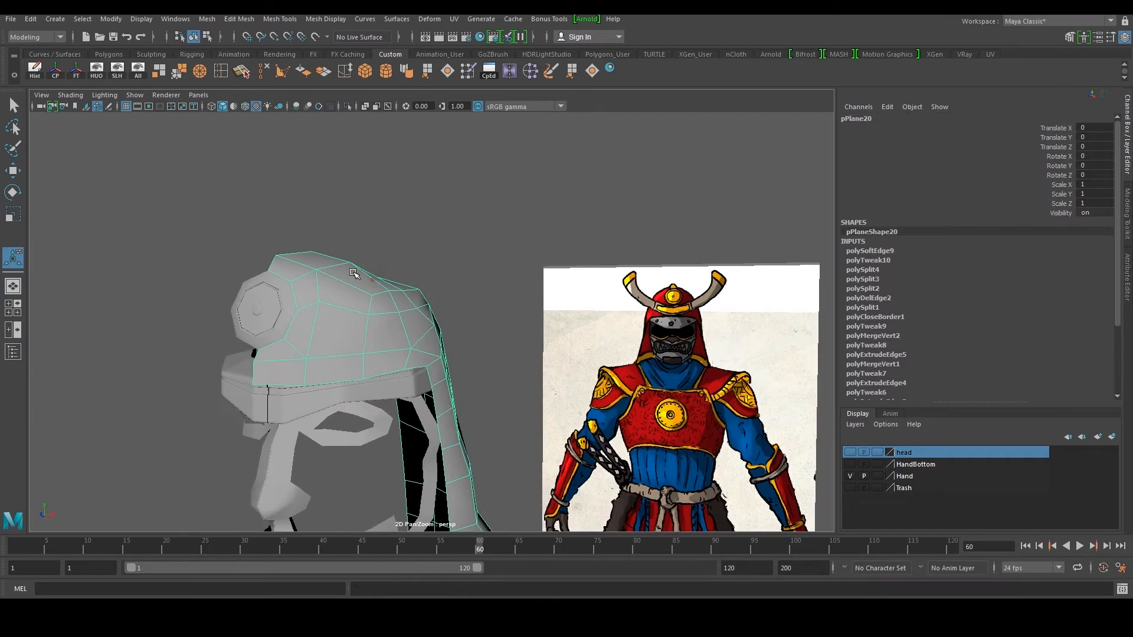
key("space")
key("space")
scroll(383, 356, "down", 6)
scroll(385, 354, "up", 4)
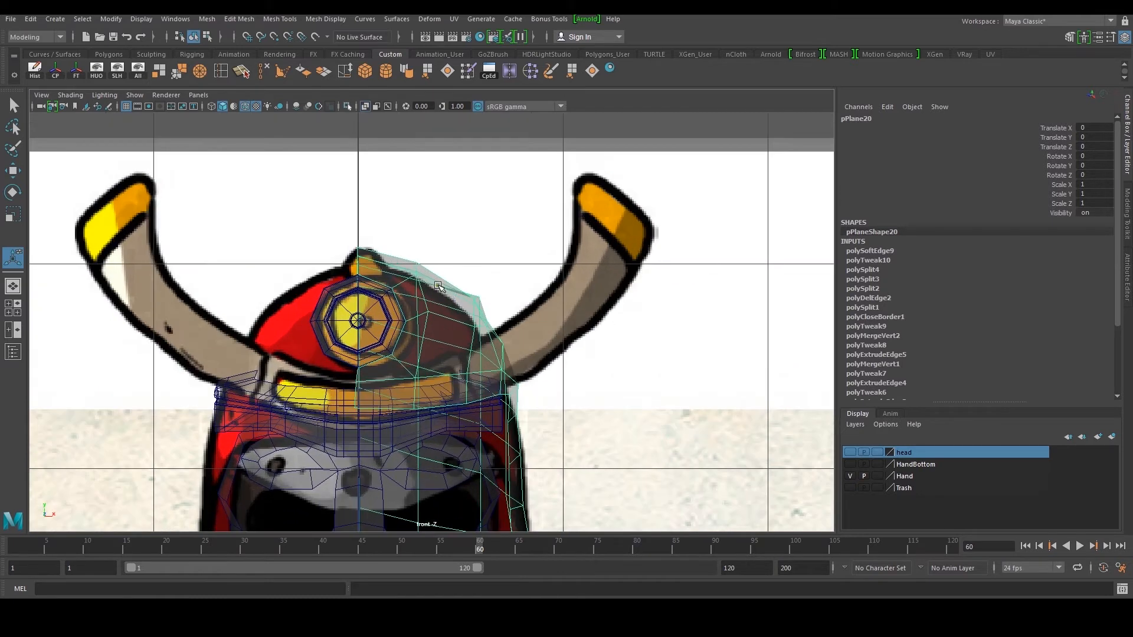
right_click_drag(387, 319, 353, 295)
scroll(407, 250, "up", 1)
left_click_drag(424, 259, 407, 240)
key("w")
left_click_drag(363, 248, 329, 222, "shift")
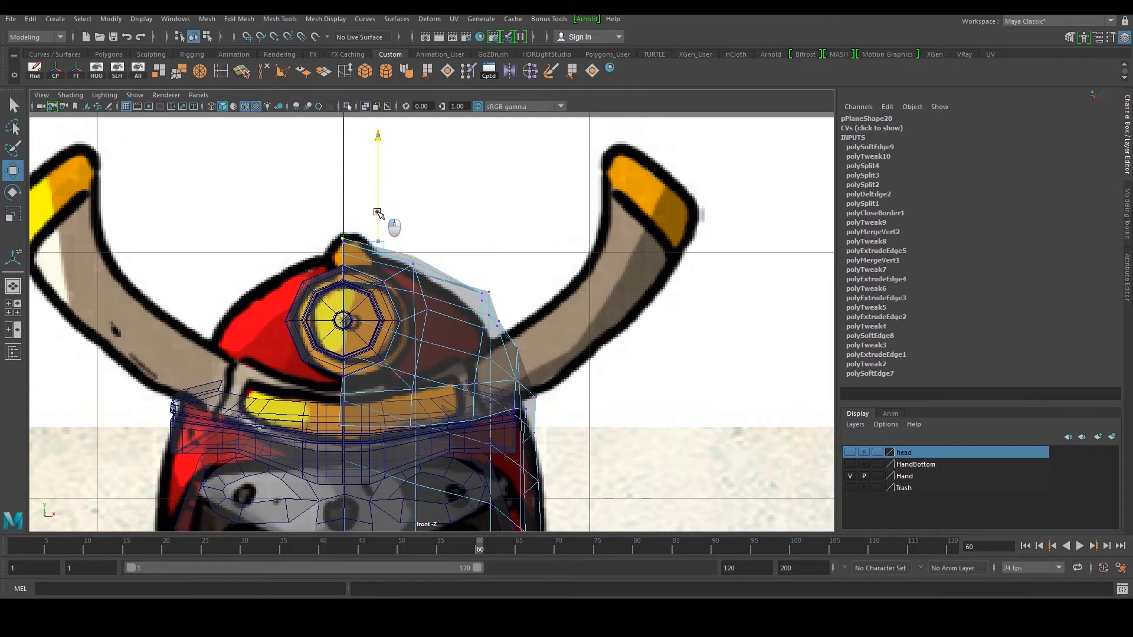
scroll(473, 318, "up", 4)
left_click_drag(457, 334, 457, 333)
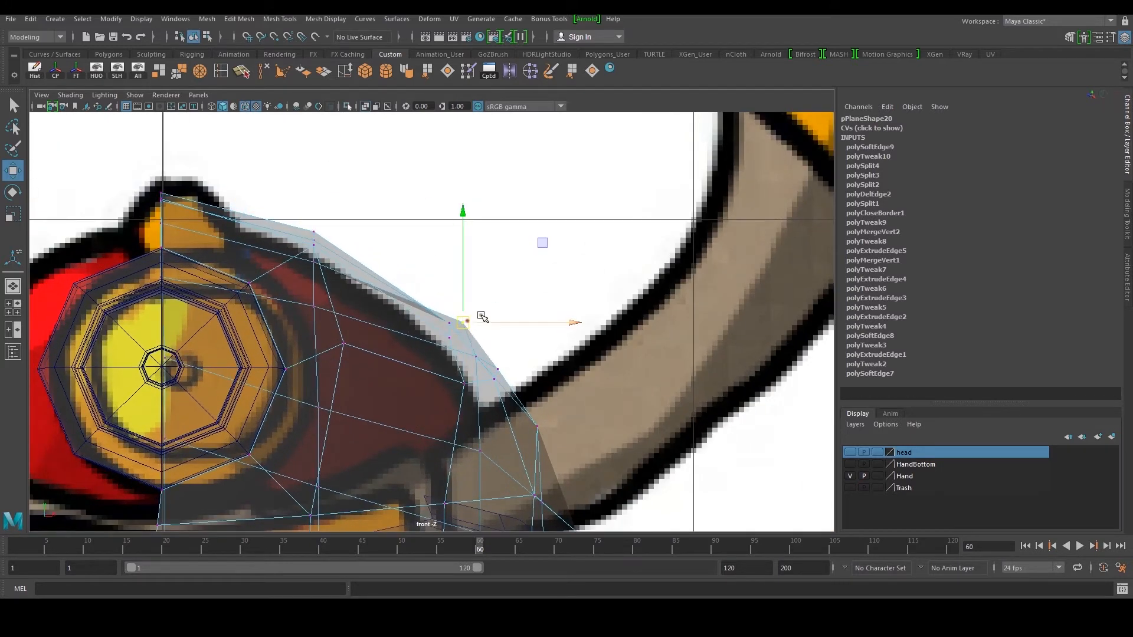
Return to object mode on the helmet shell and delete its construction history
key("space")
key("space")
left_click_drag(608, 246, 486, 232, "alt")
scroll(515, 265, "up", 2)
right_click_drag(517, 326, 600, 266)
scroll(541, 323, "down", 4)
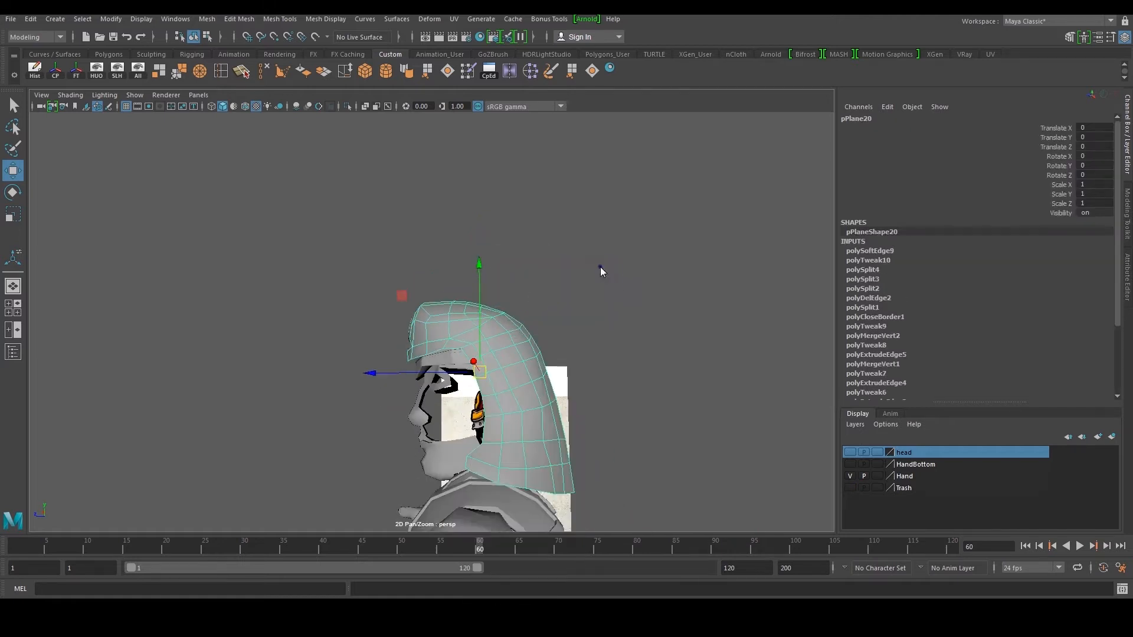
key("alt+shift+d")
Reposition the vertices on the dome's side surface in the side view to even out the spacing of its edges
scroll(511, 302, "up", 5)
left_click_drag(498, 303, 534, 317, "alt")
key("space")
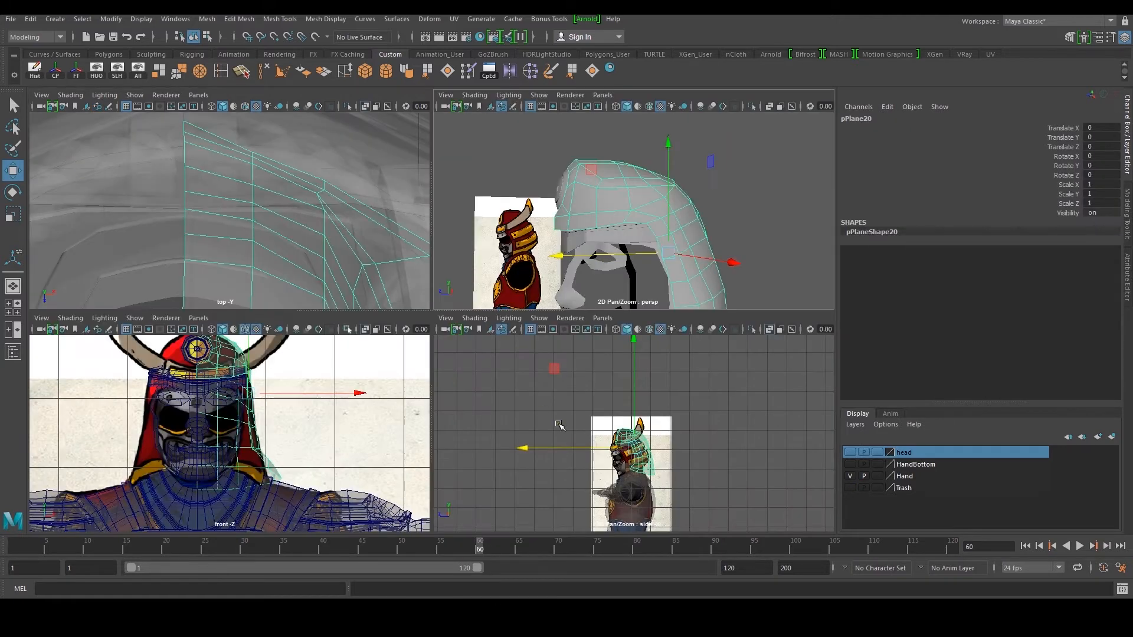
key("space")
scroll(504, 336, "up", 10)
key("F9")
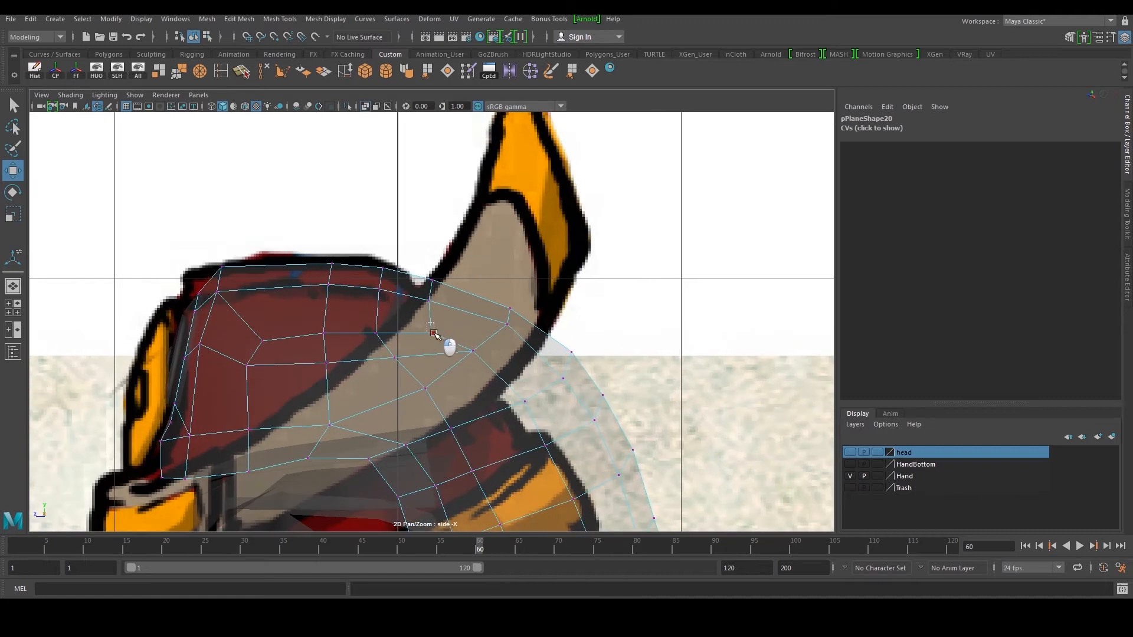
mouse_move(251, 328)
right_mouse_down()
mouse_move(263, 338)
mouse_move(232, 337)
right_mouse_up()
left_click_drag(262, 341, 263, 333)
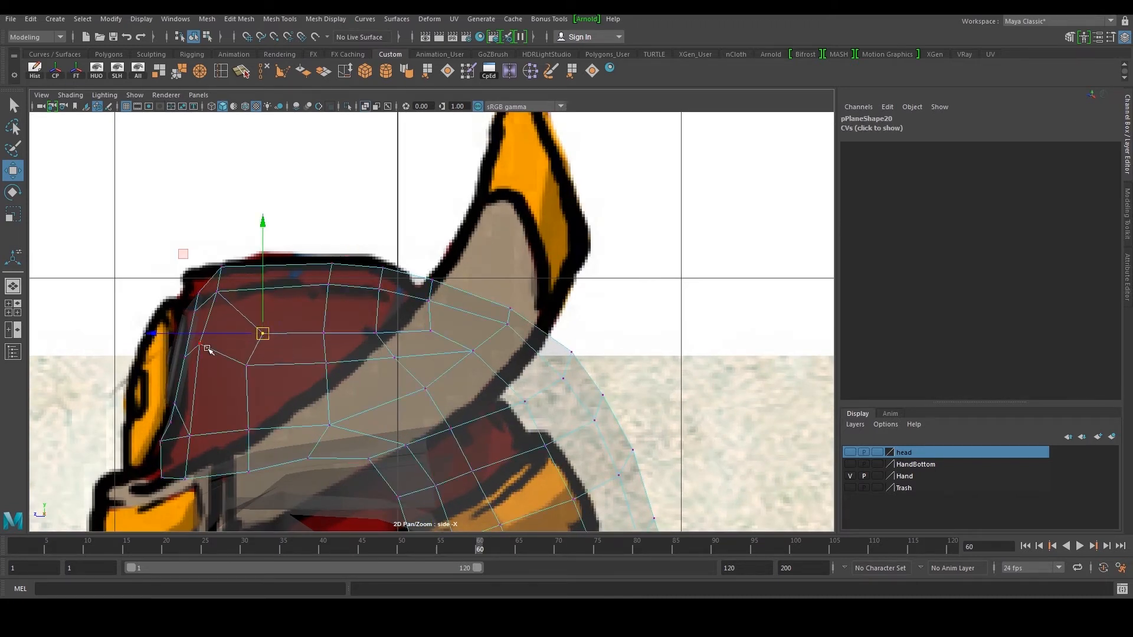
left_click(198, 351)
left_click(246, 359)
right_click_drag(298, 361, 251, 359)
left_click(244, 359)
left_click_drag(248, 366, 249, 364)
middle_click_drag(444, 363, 411, 352, "alt")
left_click(443, 343)
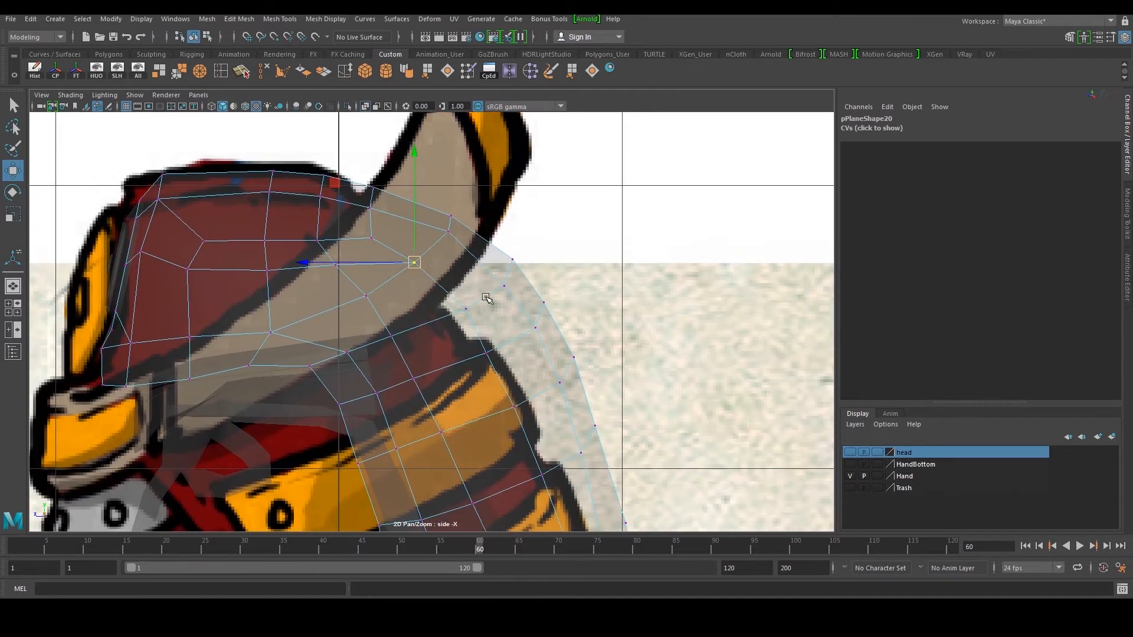
Move an inner vertex near the bottom of the neck guard backward in the side view to even out the grid
key("space")
key("space")
left_click_drag(615, 261, 576, 298, "alt")
middle_click_drag(576, 298, 560, 247, "alt")
right_click_drag(559, 247, 541, 351, "alt")
left_click_drag(542, 352, 503, 392, "alt")
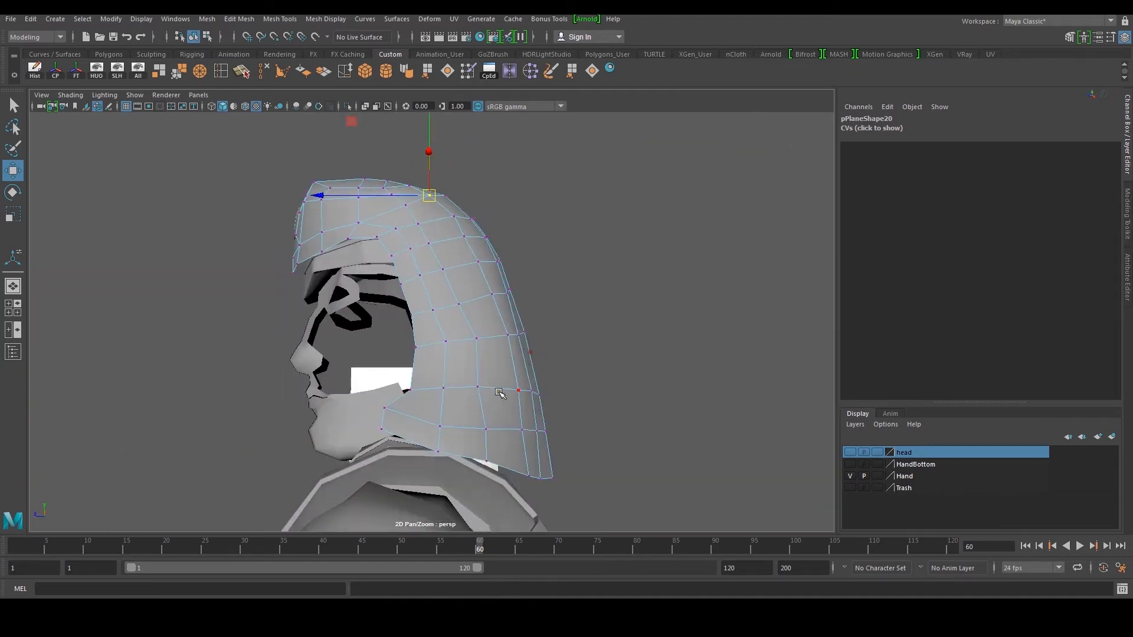
right_click_drag(494, 395, 479, 365)
left_click(476, 370)
key("space")
key("space")
middle_click_drag(615, 500, 566, 316, "alt")
right_click_drag(566, 316, 553, 345, "alt")
right_click_drag(549, 351, 459, 373)
left_click(468, 396)
left_click_drag(471, 398, 491, 396)
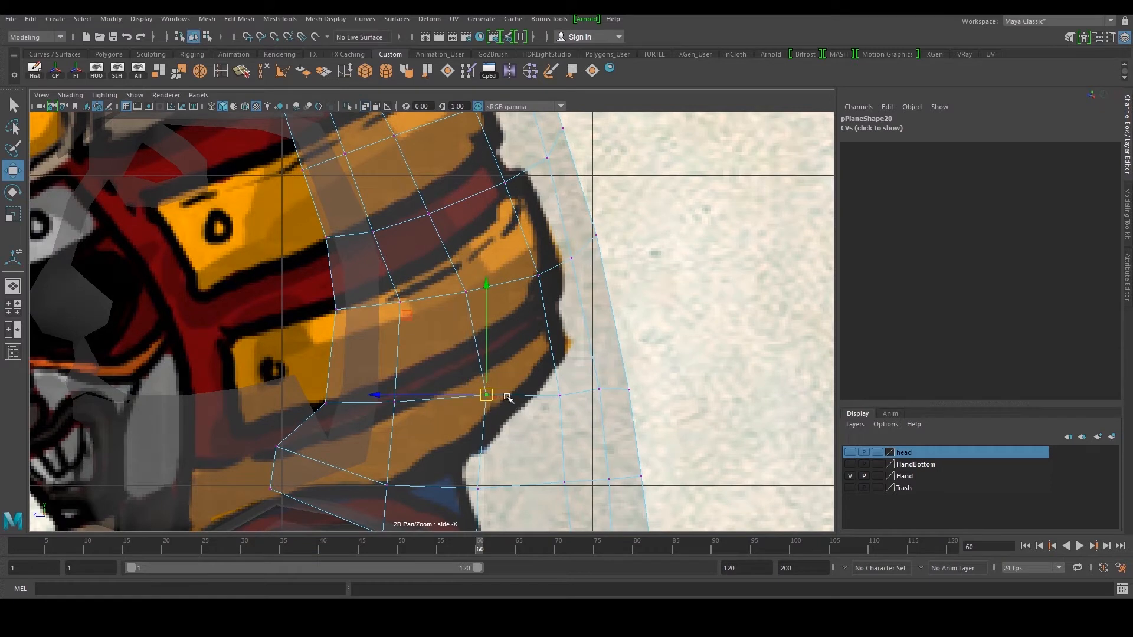
Move the vertices directly below it, down to the neck guard's bottom edge, backward to straighten the column
middle_click_drag(481, 439, 481, 343, "alt")
left_click(478, 393)
left_click_drag(479, 393, 494, 396)
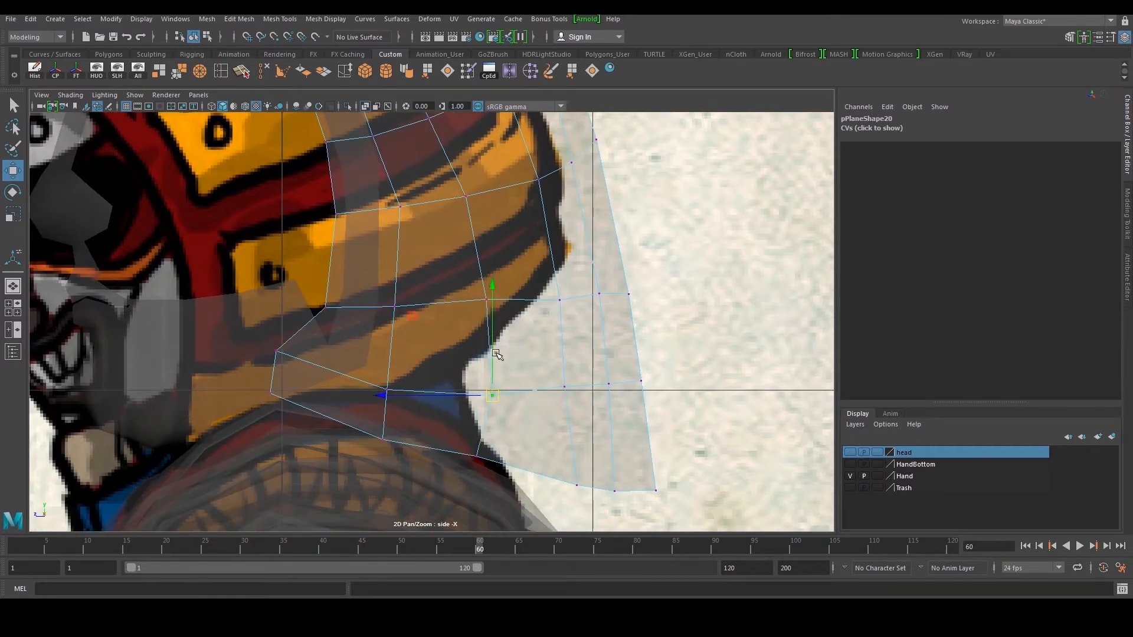
left_click_drag(479, 449, 497, 470)
key("ctrl+z")
left_click_drag(462, 437, 486, 466)
Nudge the inner vertices on the upper neck guard in the side view to smooth the column of edges
middle_click_drag(485, 295, 493, 392, "alt")
middle_click_drag(451, 239, 470, 343, "alt")
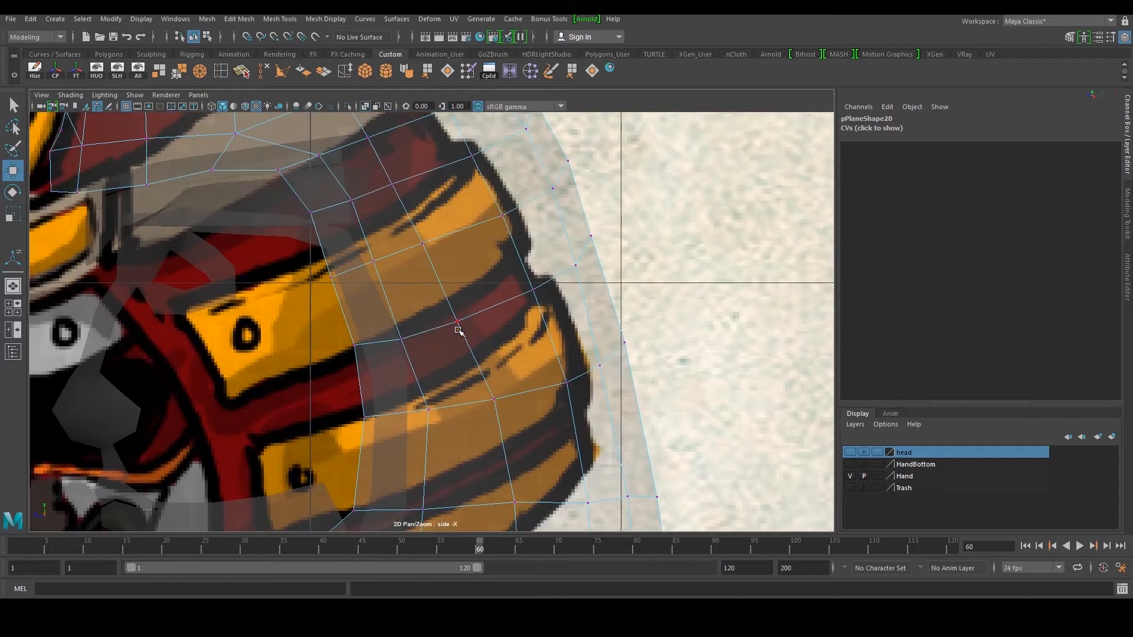
left_click_drag(473, 344, 474, 345)
left_click_drag(438, 260, 438, 261)
left_click_drag(426, 247, 431, 246)
middle_click_drag(487, 285, 420, 266, "alt")
left_click_drag(496, 231, 512, 244)
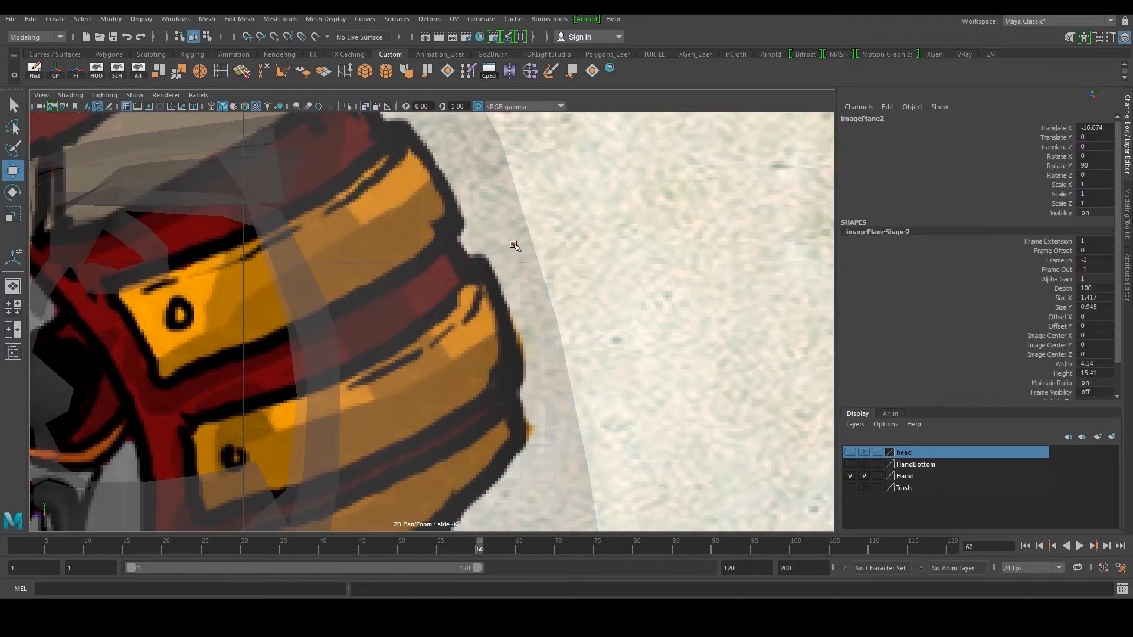
key("ctrl+z")
Reposition the vertices along the middle and rear of the neck guard in the side view to even out the column spacing
left_click_drag(542, 303, 549, 364)
middle_click_drag(550, 361, 555, 356)
middle_click_drag(561, 447, 541, 355, "alt")
left_click_drag(555, 367, 583, 388)
middle_click_drag(584, 388, 579, 365)
left_click_drag(506, 403, 441, 400)
left_click_drag(427, 389, 428, 396)
Move the horizontal row of vertices above the neck guard's two bottom rows vertically in the side view to even out the row spacing
scroll(432, 380, "down", 5)
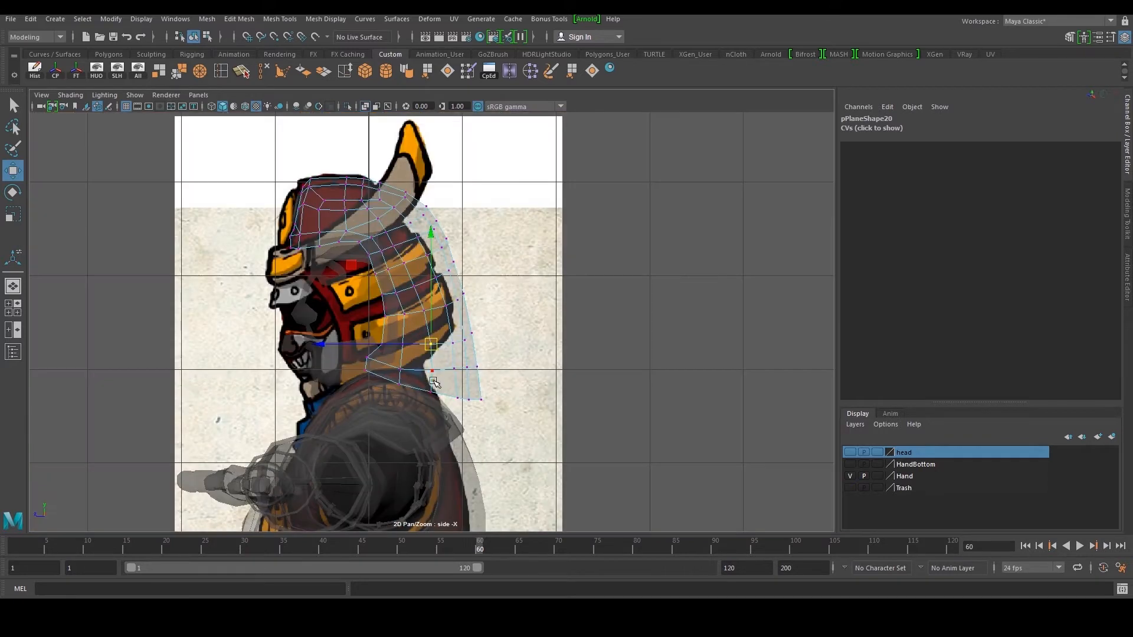
scroll(450, 376, "up", 1)
scroll(449, 383, "up", 3)
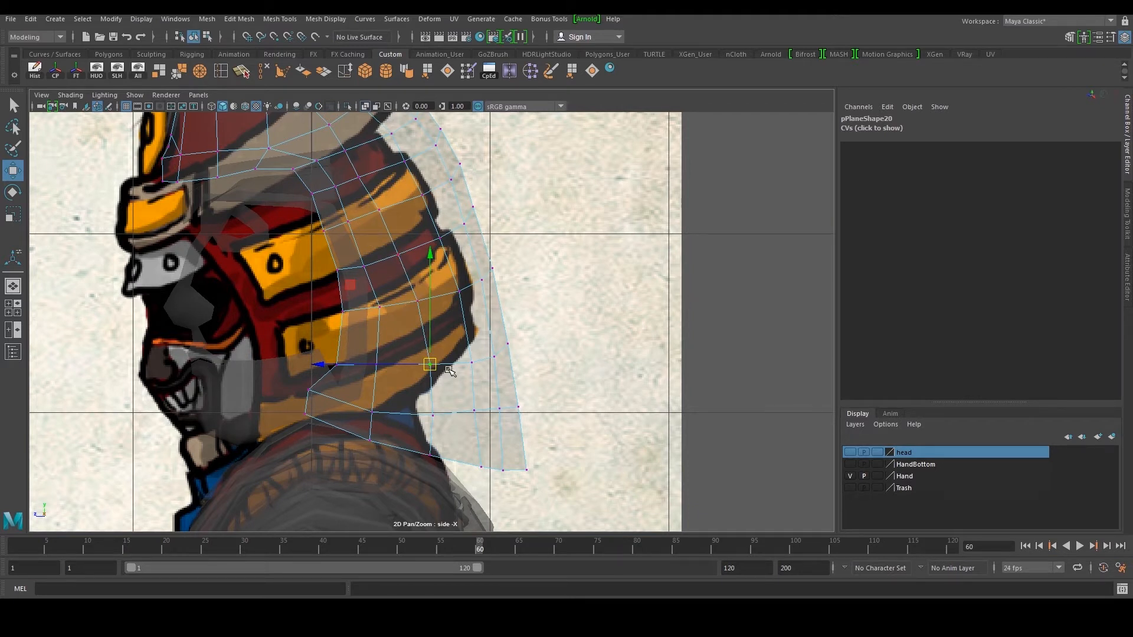
left_click_drag(280, 328, 565, 385)
left_click_drag(427, 357, 416, 322)
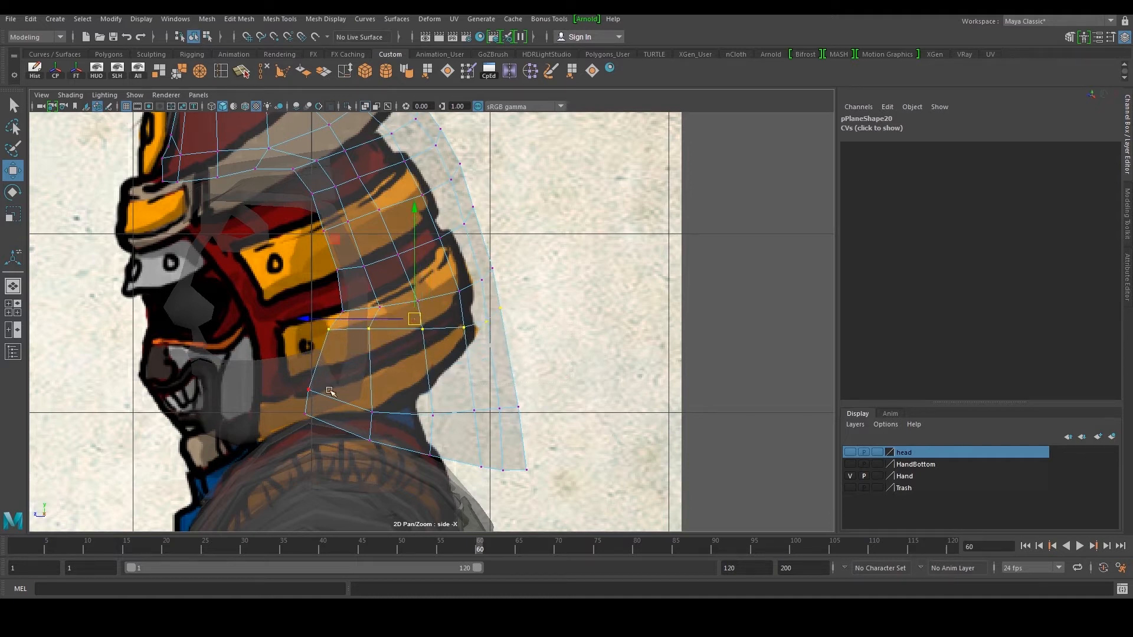
left_click_drag(419, 331, 425, 349)
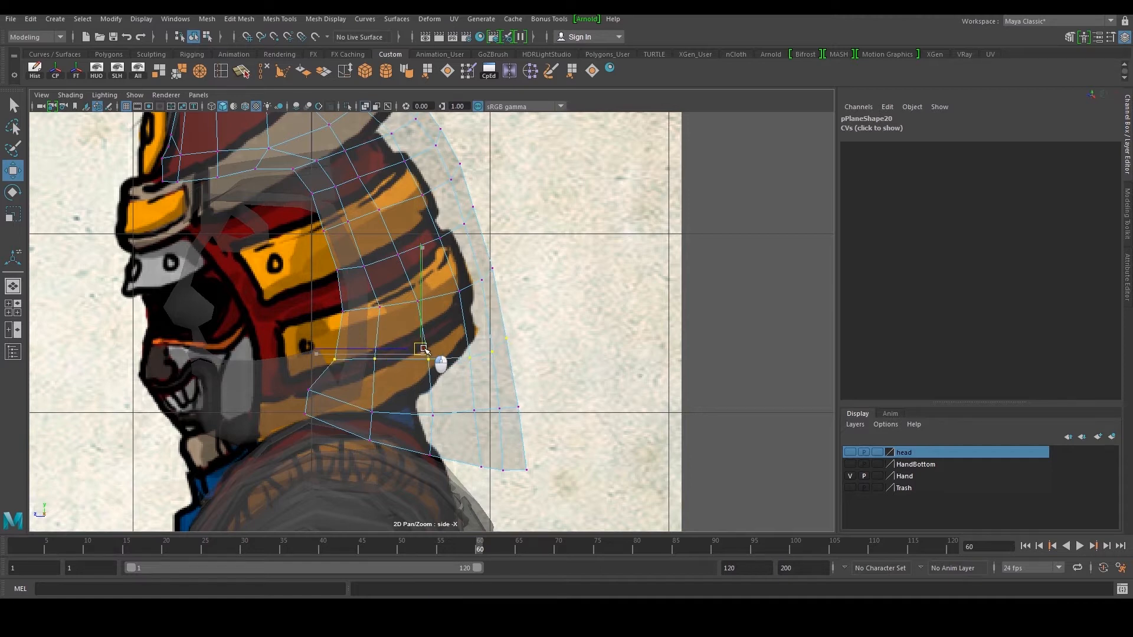
Check the edge flow of the neck guard in the side view and of the whole helmet shell in the perspective view
middle_click_drag(424, 323, 420, 358, "alt")
scroll(418, 358, "up", 1)
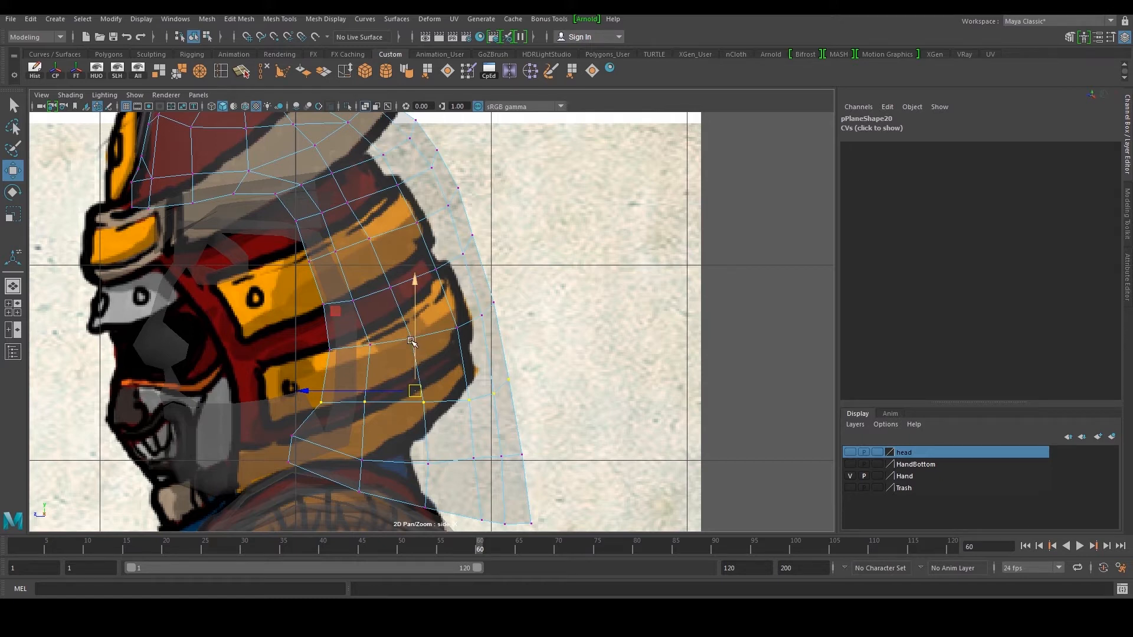
scroll(412, 341, "down", 5)
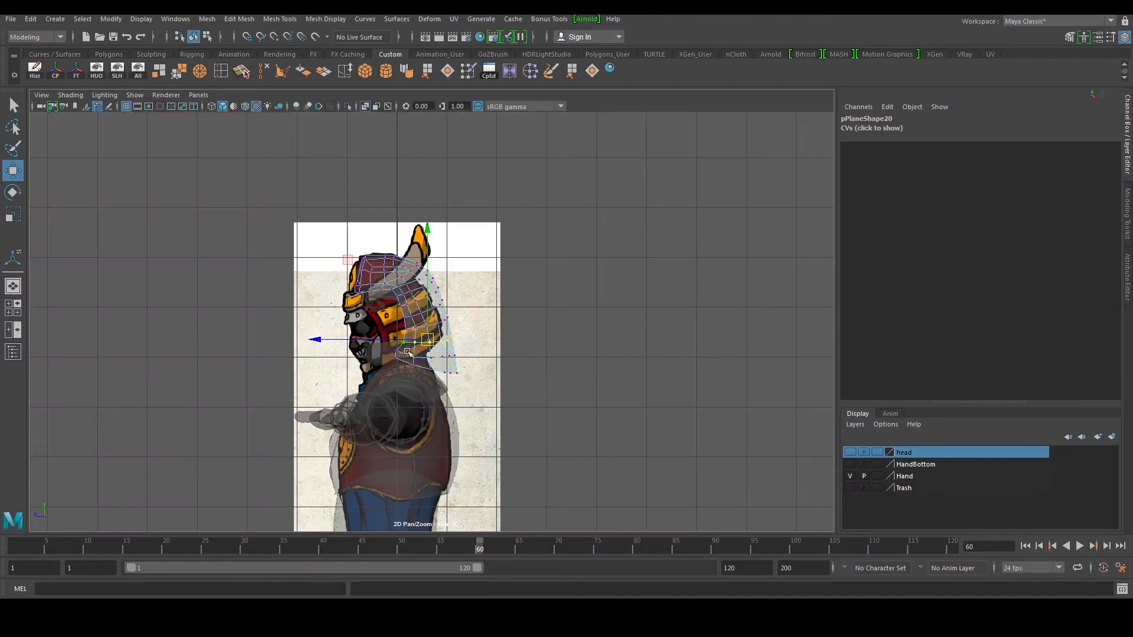
scroll(380, 366, "up", 2)
scroll(379, 364, "up", 3)
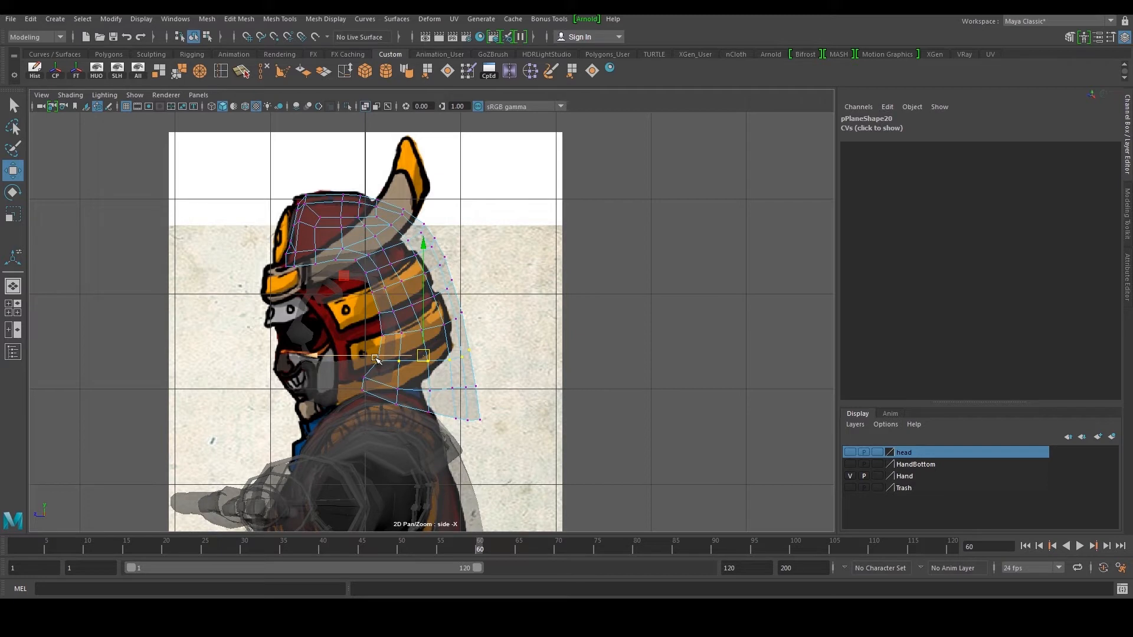
scroll(376, 360, "up", 7)
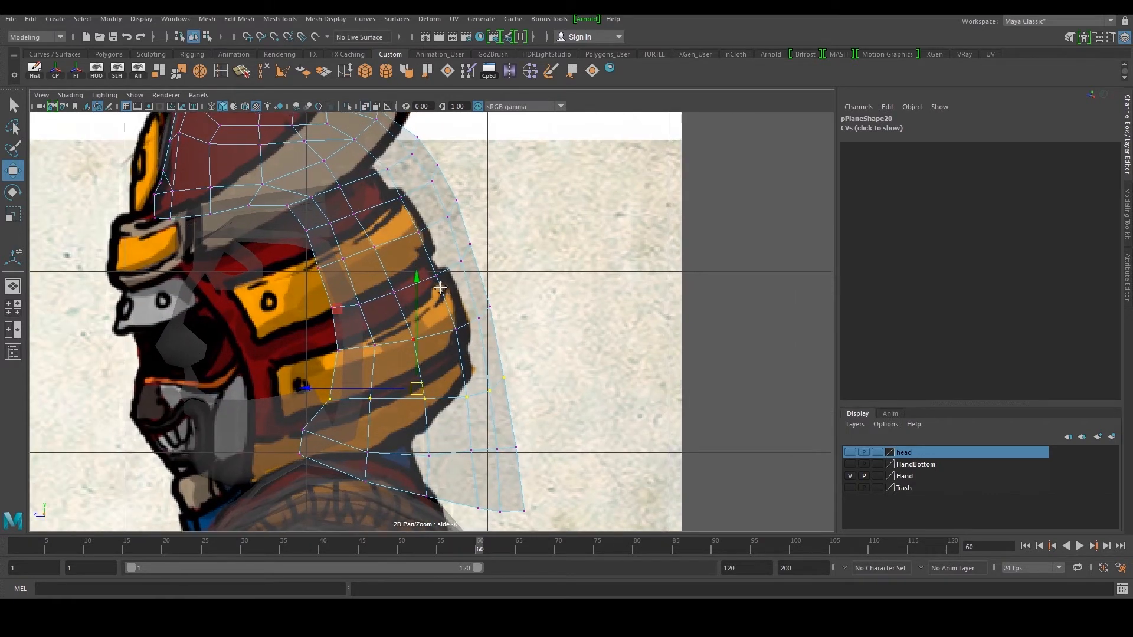
key("space")
key("space")
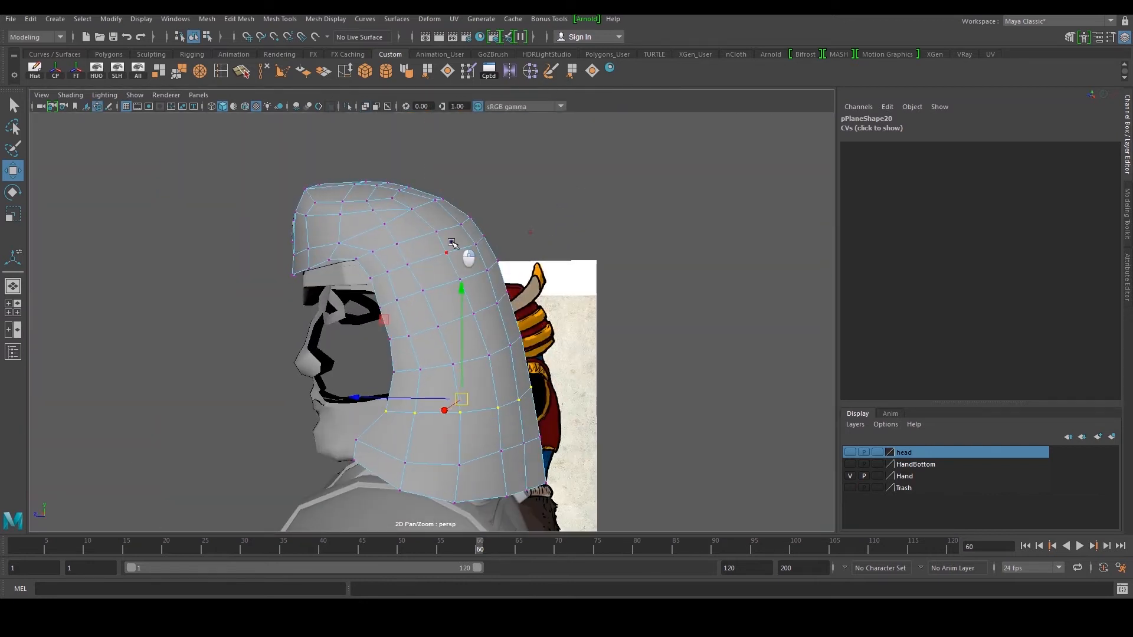
left_click_drag(580, 175, 552, 204, "alt")
left_click(552, 204)
scroll(497, 228, "down", 4)
left_click_drag(493, 228, 552, 256, "alt")
scroll(516, 270, "up", 3)
left_click_drag(507, 313, 432, 360, "alt")
Select the helmet shell and cut a diagonal edge from the dome's side corner vertex to its front edge beside the emblem
left_click(515, 366)
scroll(424, 398, "up", 3)
scroll(434, 391, "up", 1)
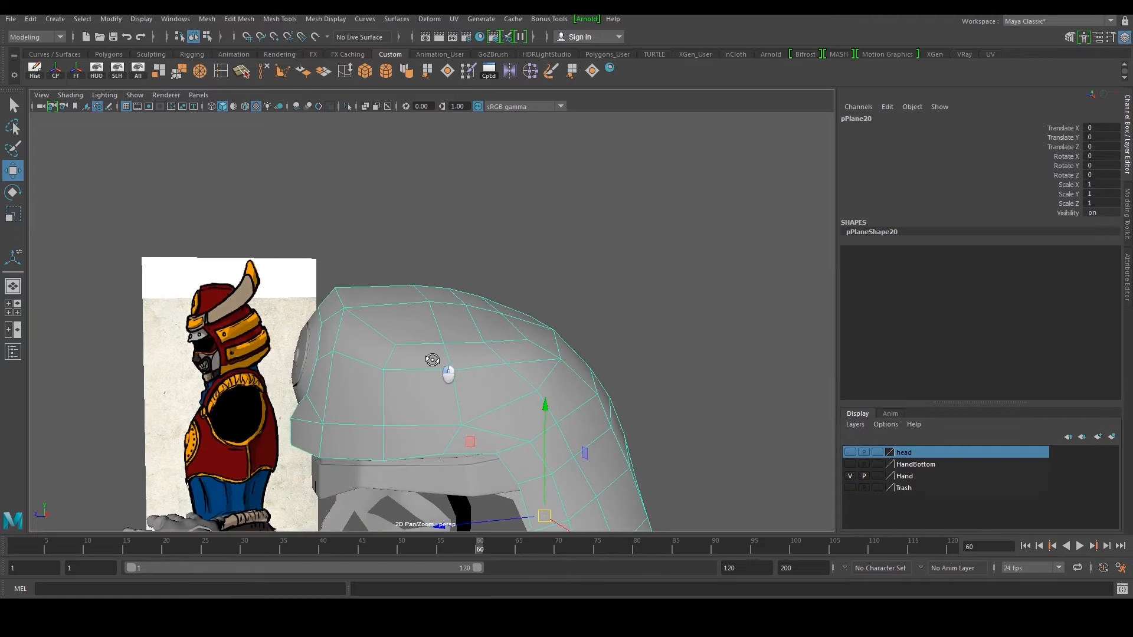
left_click(242, 72)
scroll(321, 285, "up", 2)
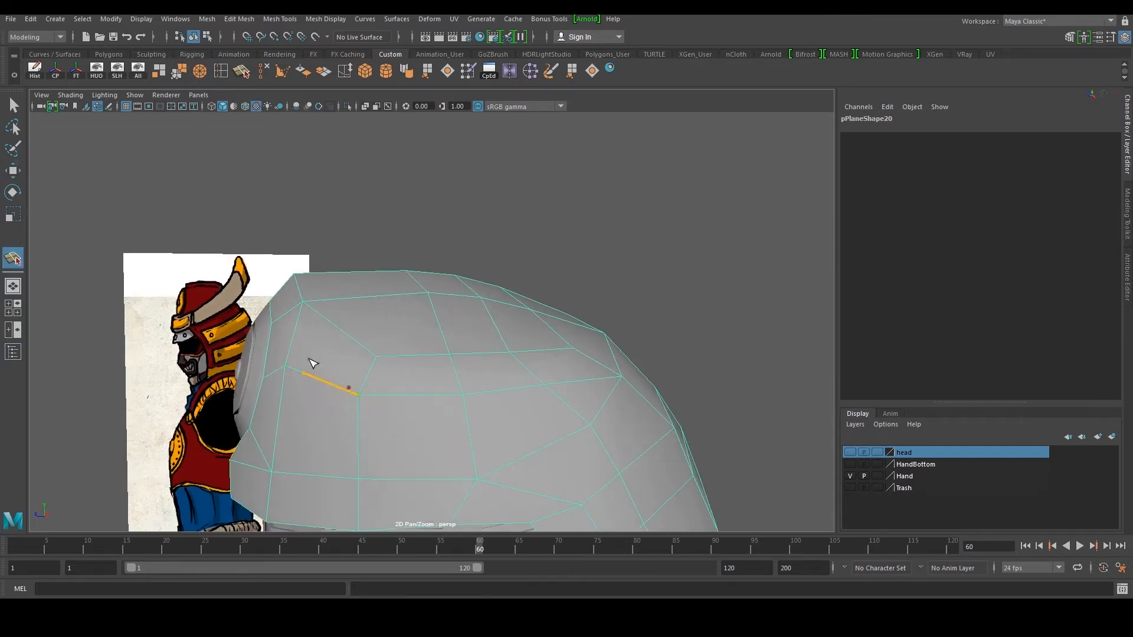
left_click(296, 340)
left_click_drag(272, 311, 301, 326, "alt")
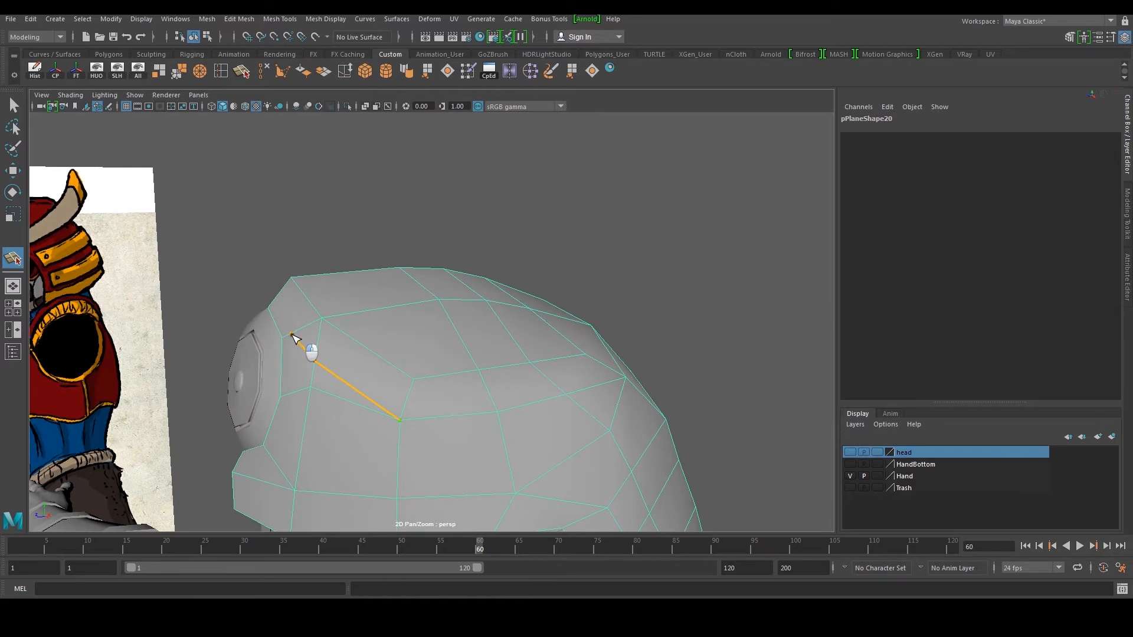
key("w")
Cut an additional horizontal row of edges across the dome's side, starting from the vertical edge behind the emblem
left_click_drag(301, 342, 297, 296, "alt")
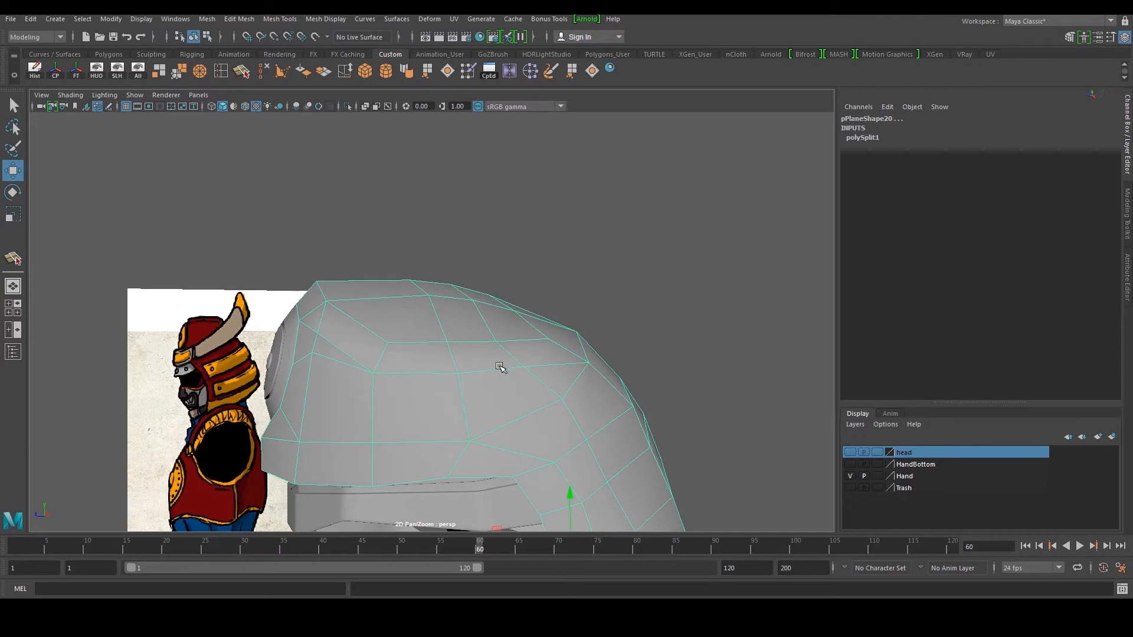
left_click_drag(364, 328, 389, 335, "alt")
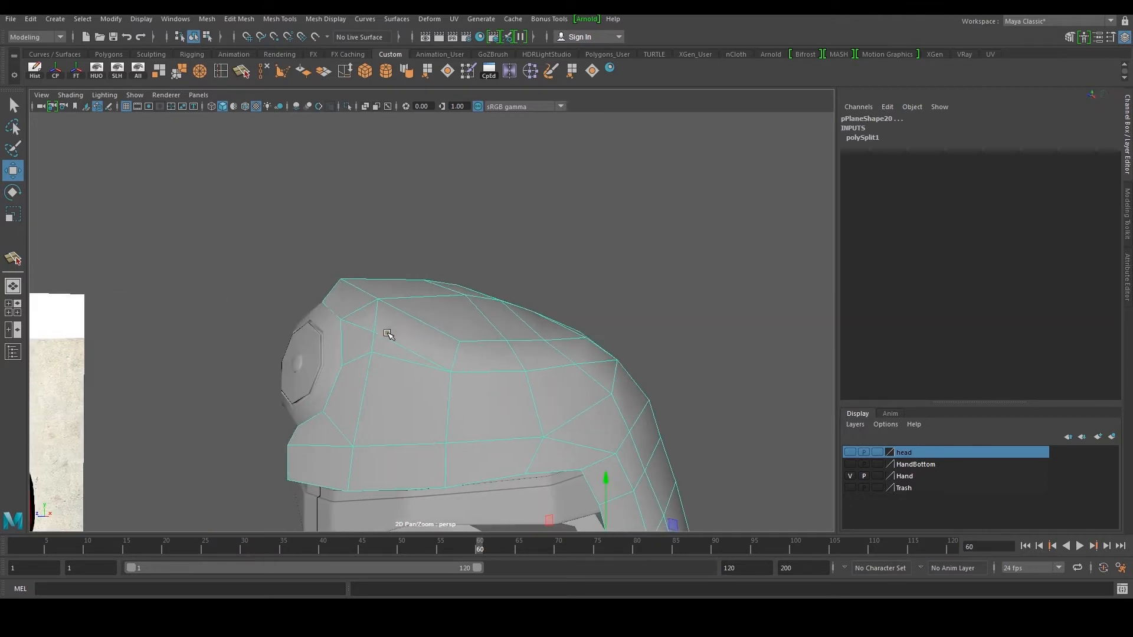
left_click(241, 70)
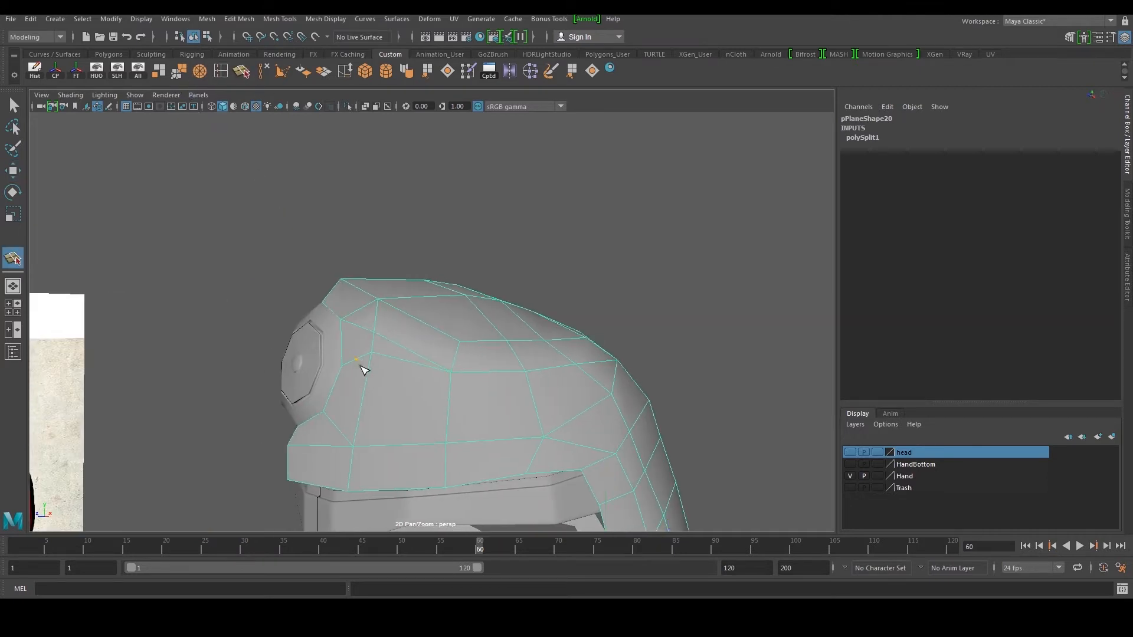
left_click(366, 386)
key("w")
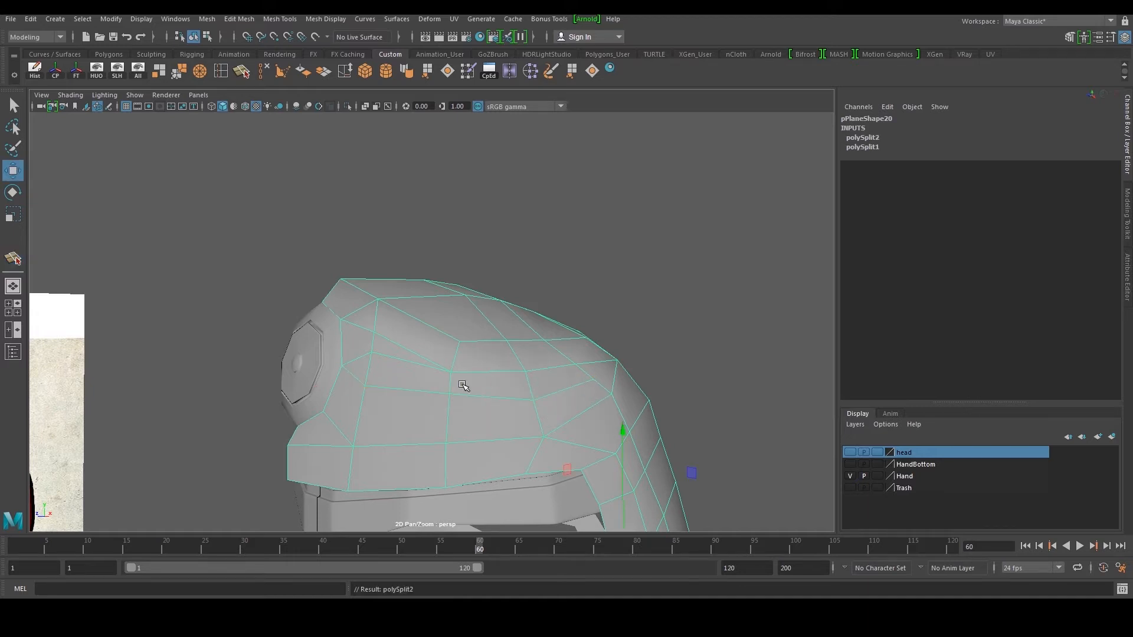
Delete a redundant edge on the front side of the dome near the new cuts
left_click(417, 364)
left_click(264, 71)
left_click_drag(560, 378, 497, 386, "alt")
left_click(521, 418)
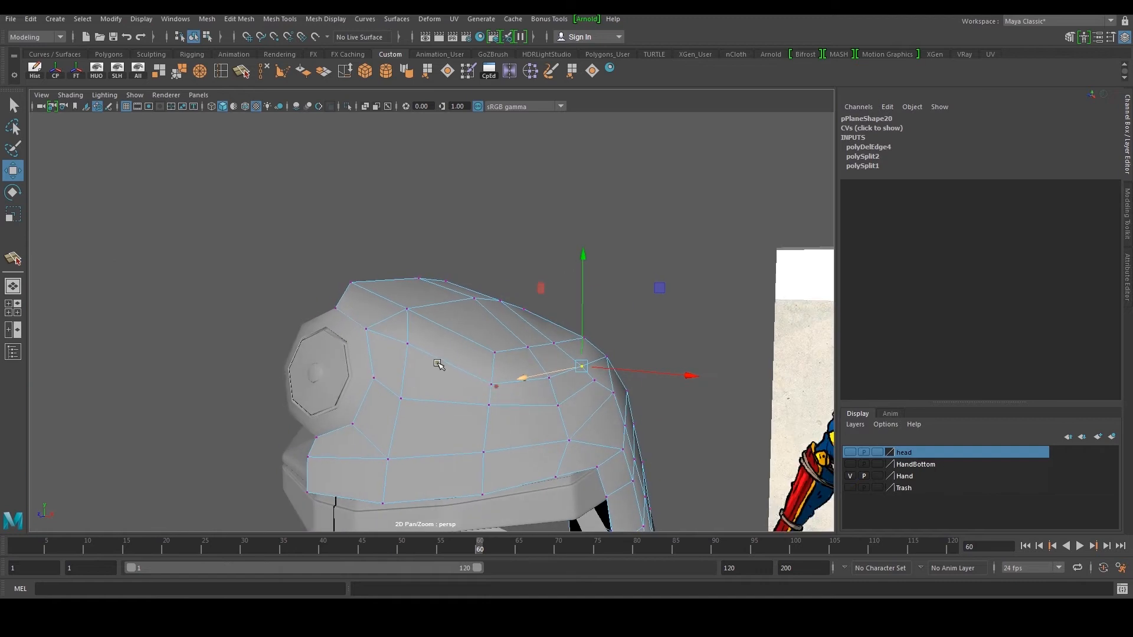
Try to delete the short diagonal edge on the dome just behind the emblem
middle_click_drag(437, 366, 437, 390, "alt")
scroll(436, 387, "up", 2)
right_click_drag(417, 384, 410, 353)
left_click(387, 350)
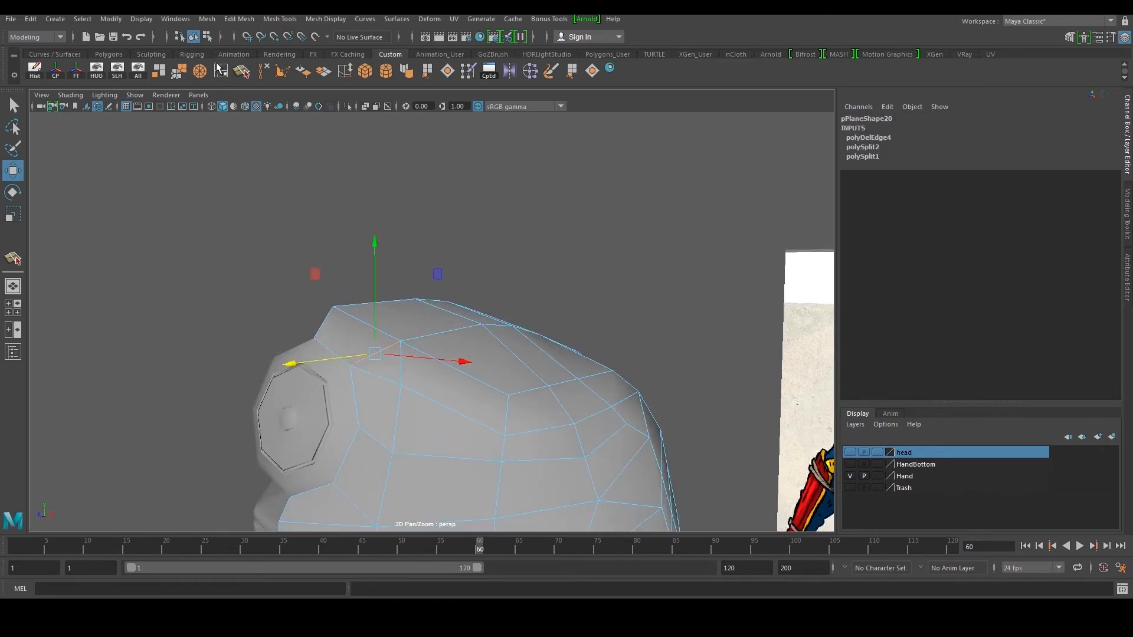
left_click(265, 74)
left_click_drag(413, 254, 451, 266, "alt")
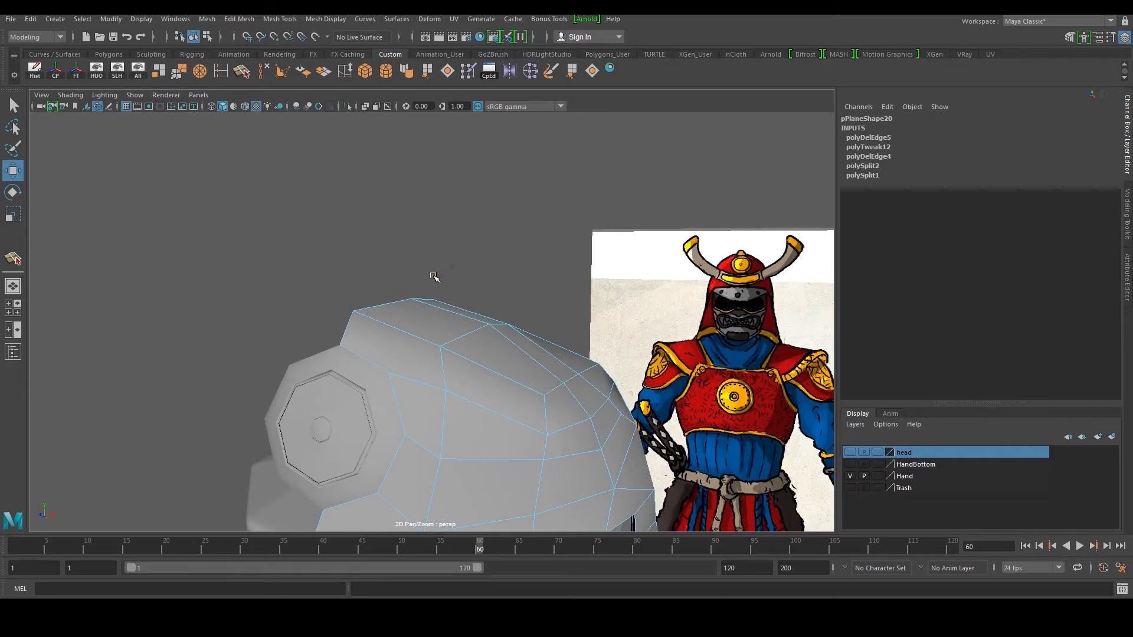
key("ctrl+z")
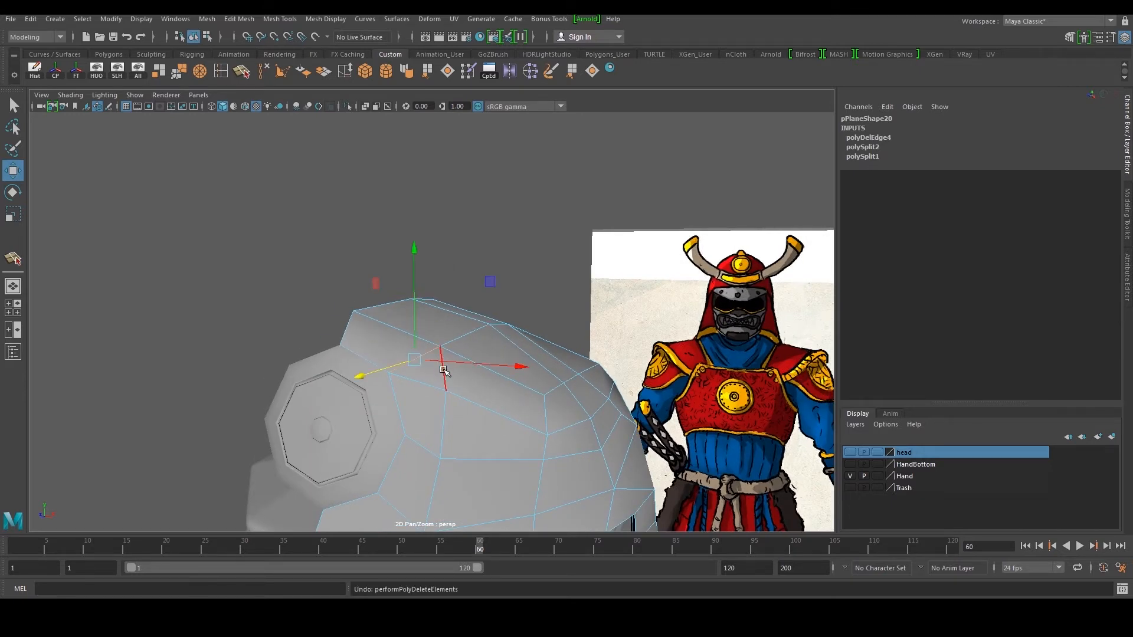
Delete the short vertical edge on the dome's front side, joining the upper vertex to the diagonal cut
left_click(445, 378)
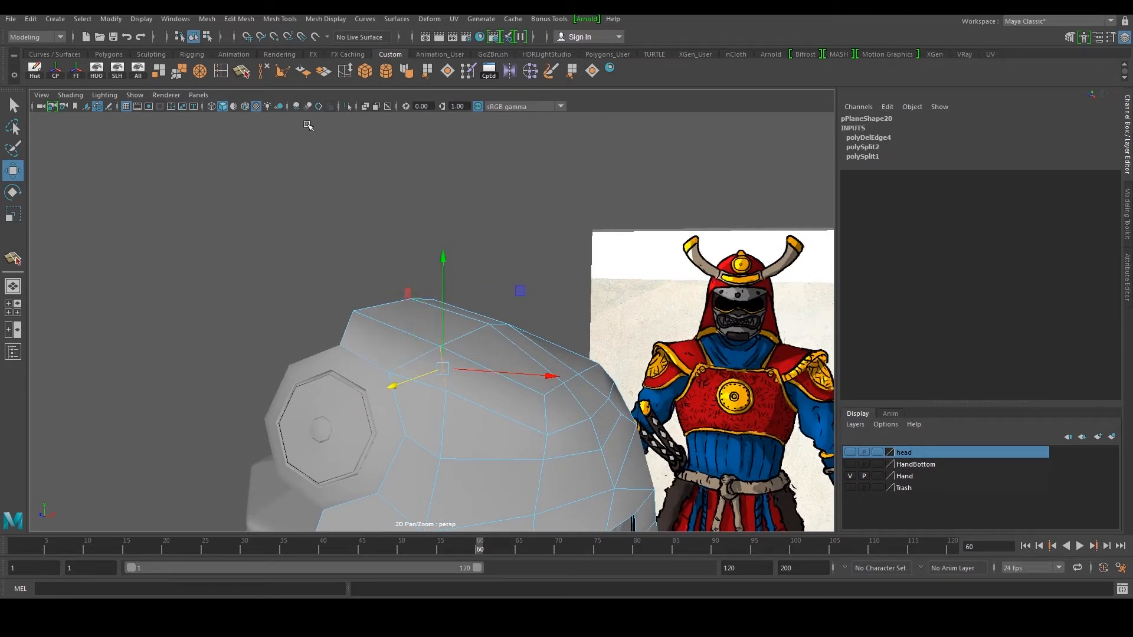
left_click(264, 72)
left_click_drag(460, 324, 416, 321, "alt")
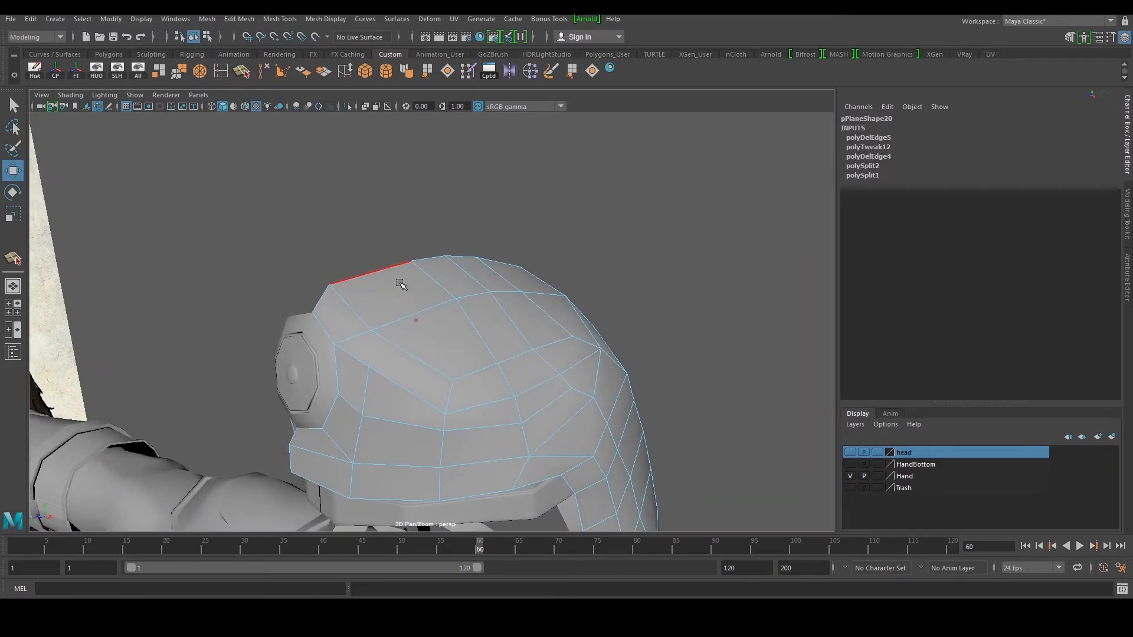
Try to cut an edge from the vertex on the dome's front side up toward its top row
left_click(241, 72)
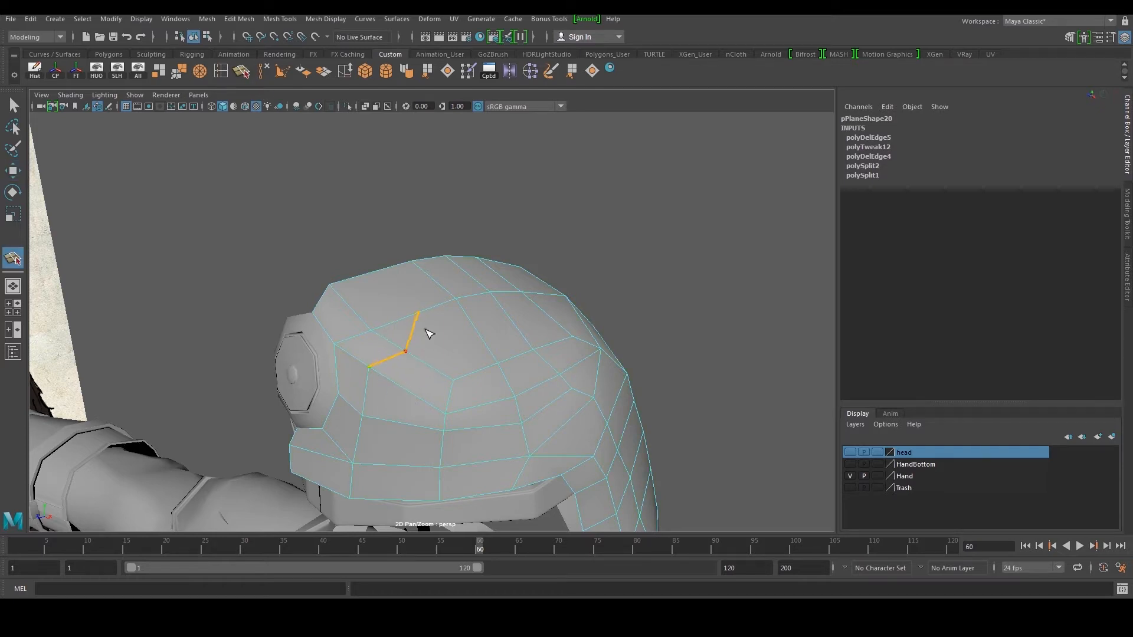
left_click(462, 306)
key("w")
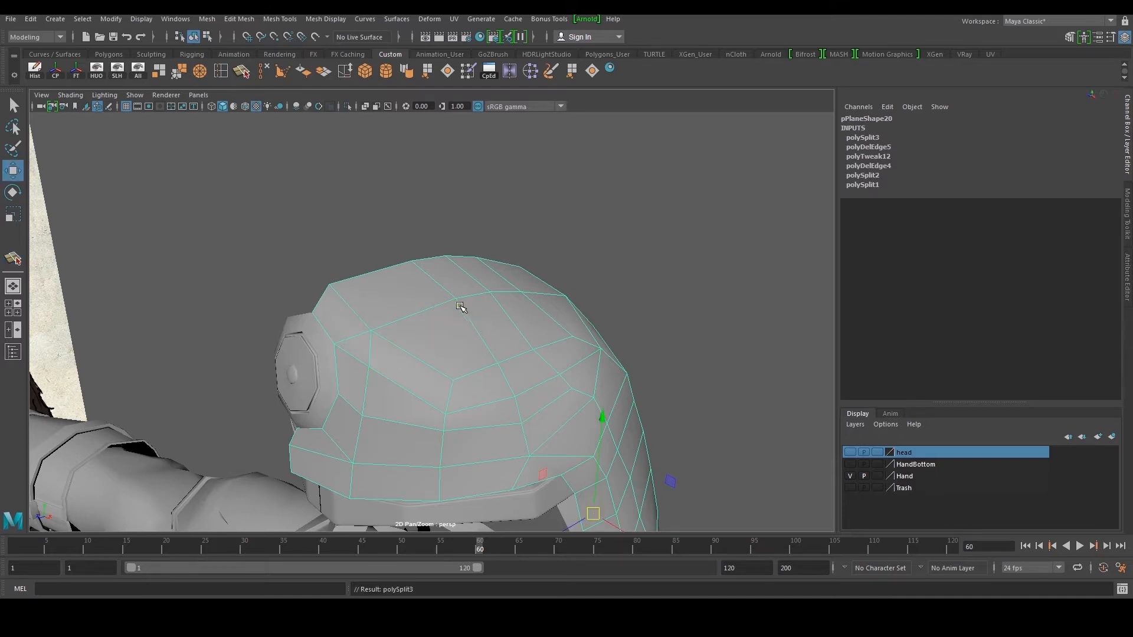
key("ctrl+z")
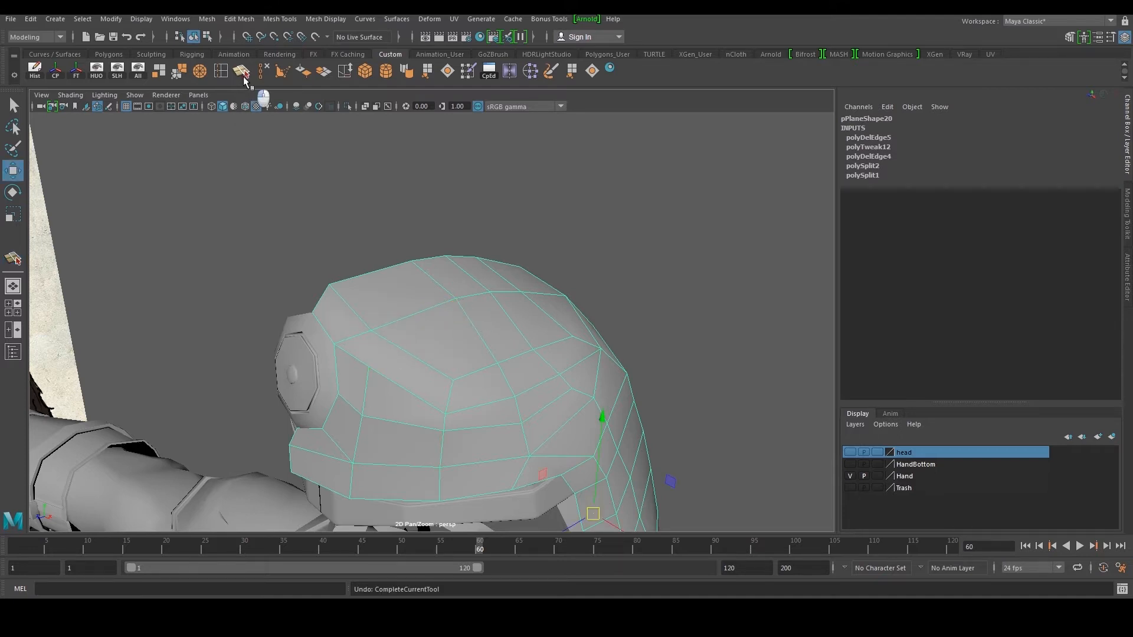
left_click(242, 72)
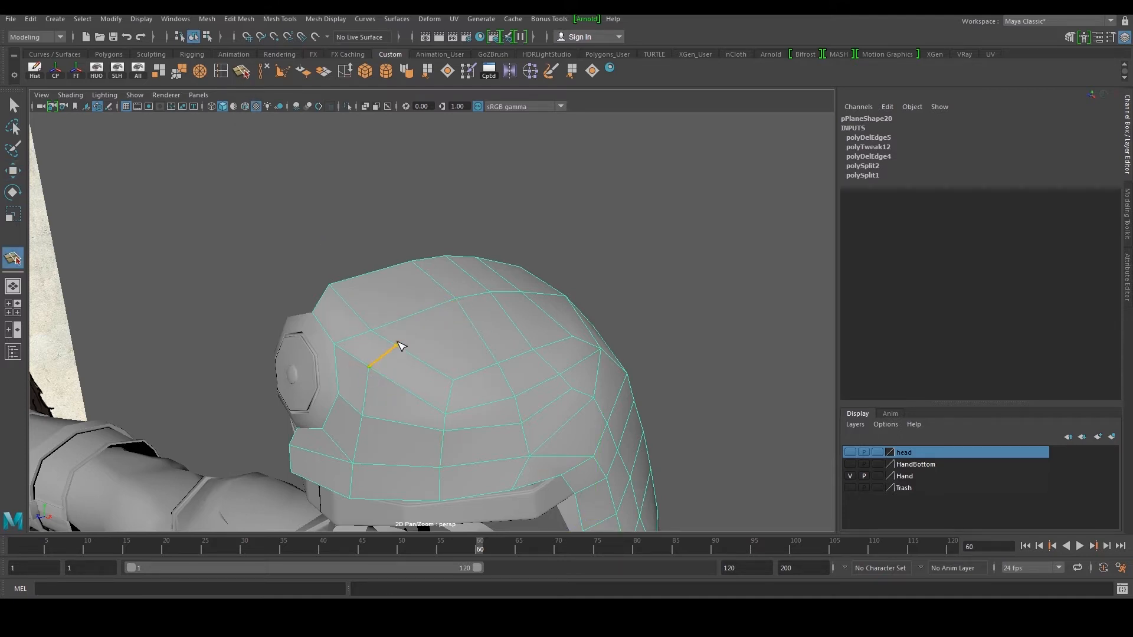
key("Return")
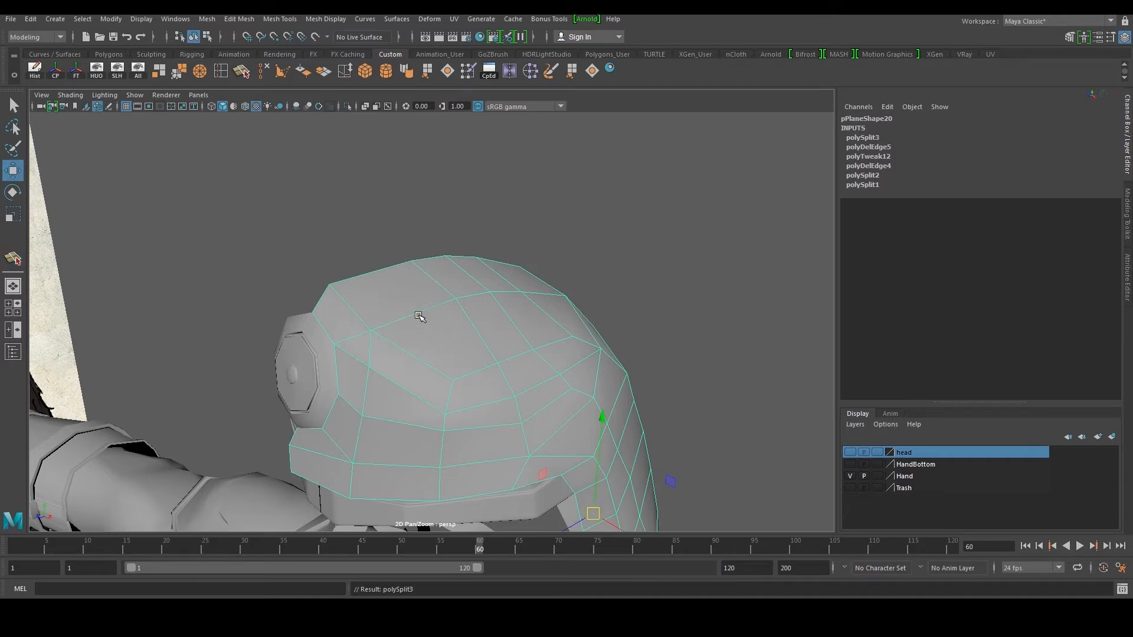
scroll(418, 320, "up", 1)
key("ctrl+z")
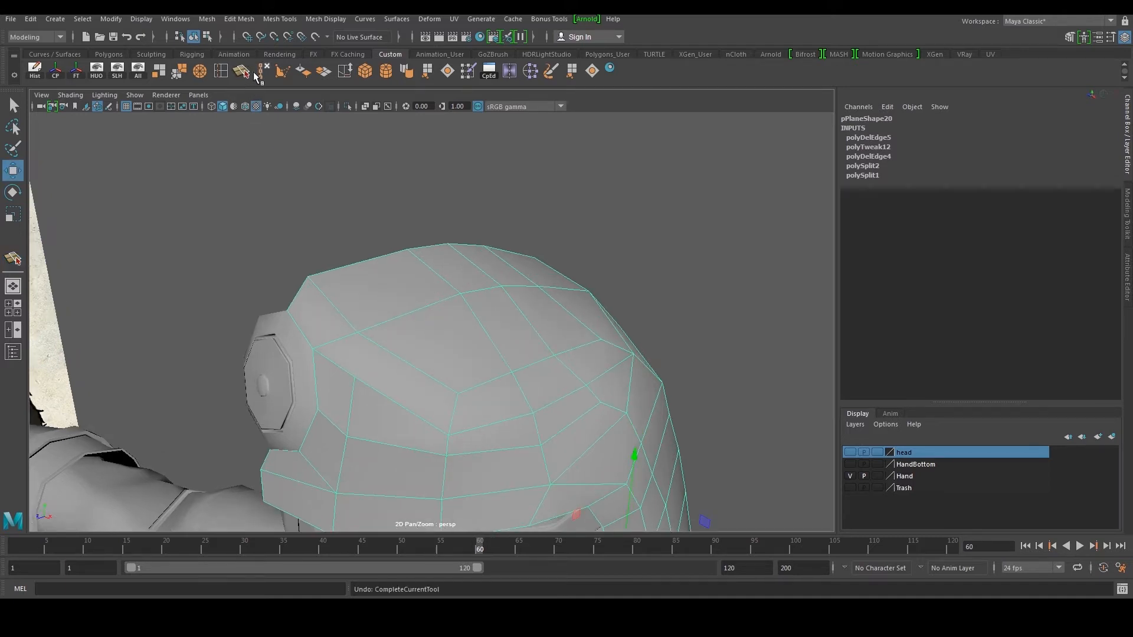
Cut an edge across the front top panel of the dome, from the centre border down to the lengthwise edge below
left_click(243, 72)
left_click(359, 261)
left_click(414, 311)
key("Return")
Continue the new edge down the dome in two cuts, across the diagonal edge to the vertex on its front side
key("y")
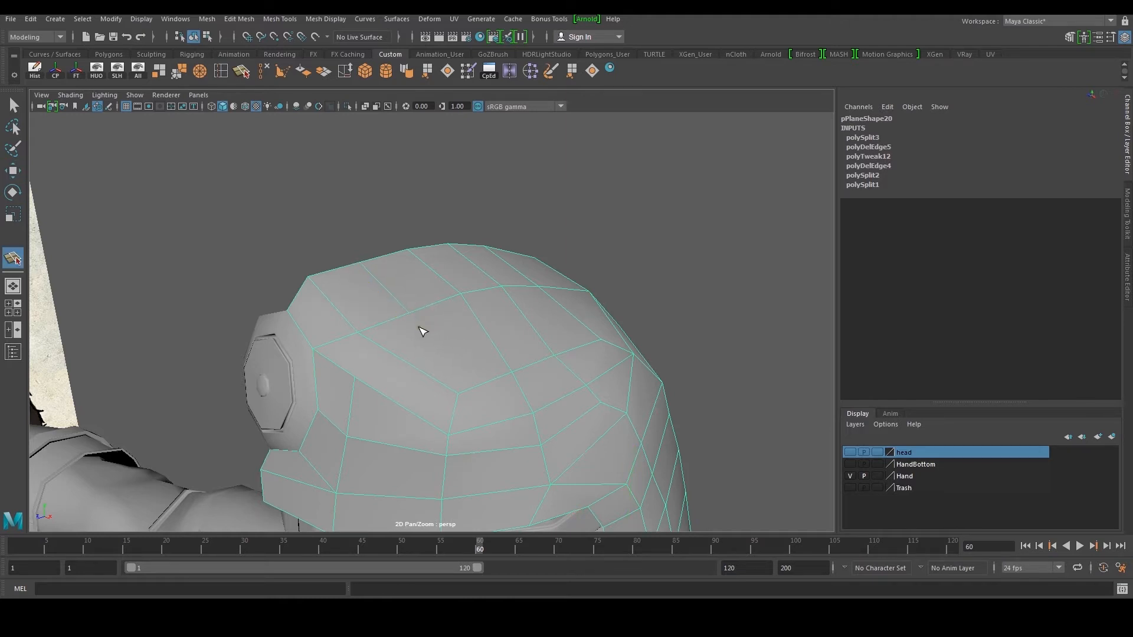
left_click(410, 314)
left_click(361, 378)
key("Return")
scroll(370, 369, "up", 2)
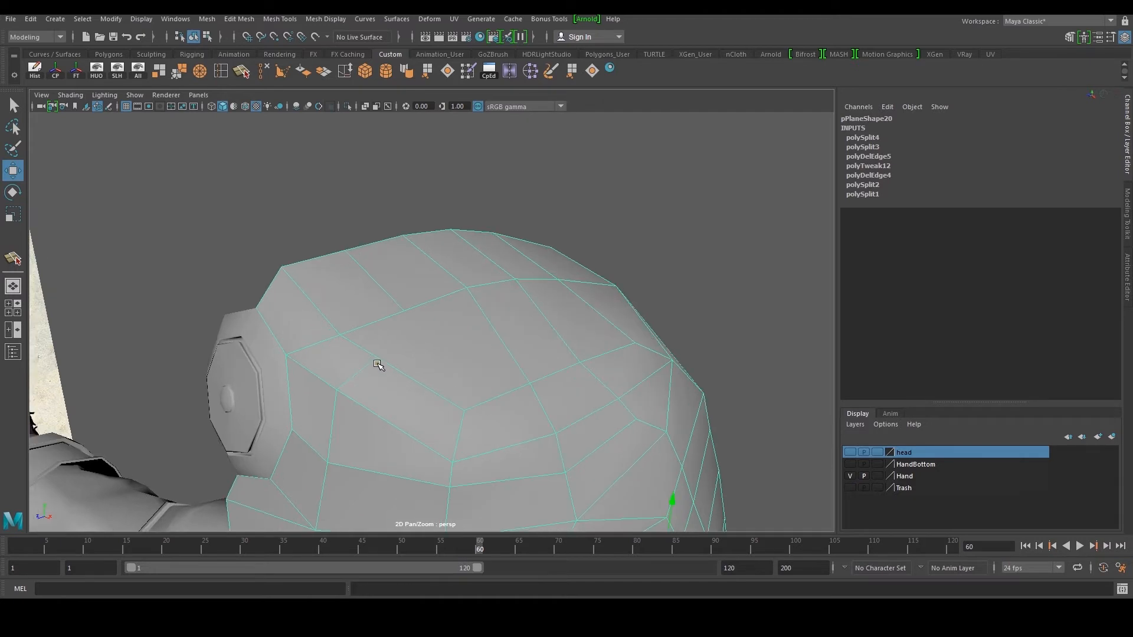
key("g")
left_click(407, 312)
key("Return")
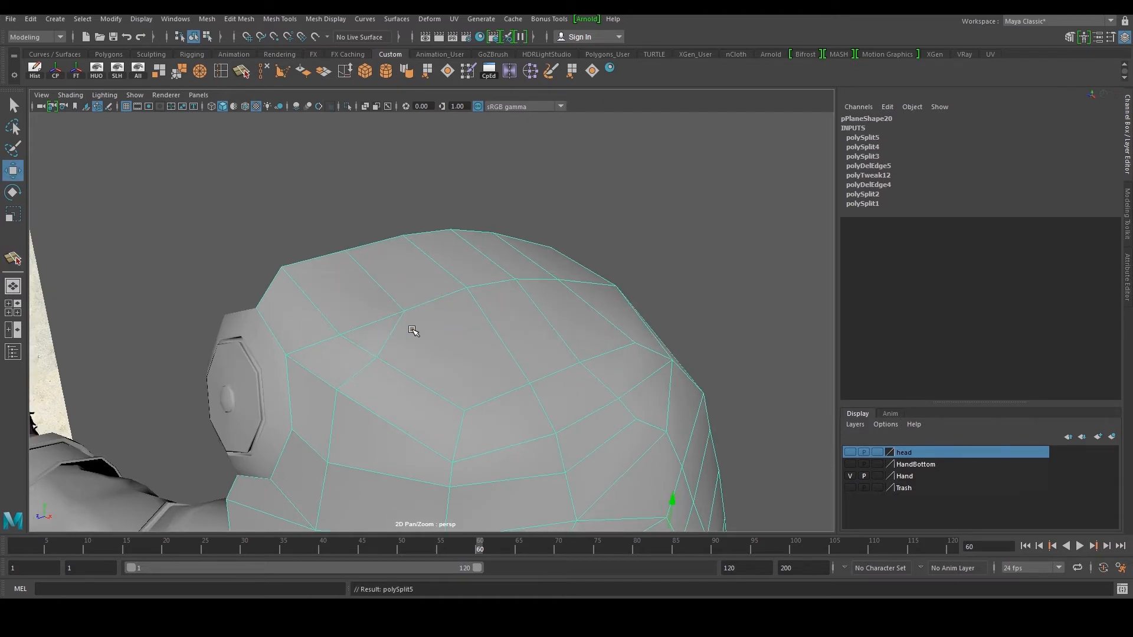
Cut an edge across the dome's front top panel, from the middle of the short diagonal edge to the vertex in the row below
mouse_move(415, 342)
left_mouse_down("alt")
mouse_move(319, 306)
mouse_move(374, 338)
mouse_move(389, 313)
mouse_move(416, 325)
mouse_move(401, 336)
left_mouse_up("alt")
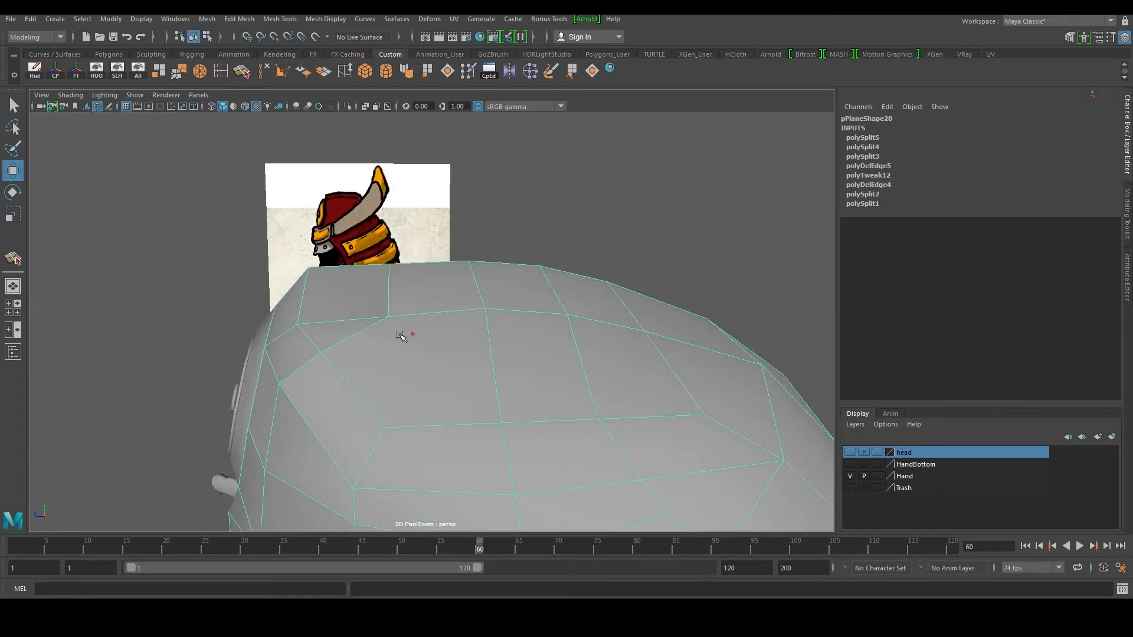
left_click(238, 76)
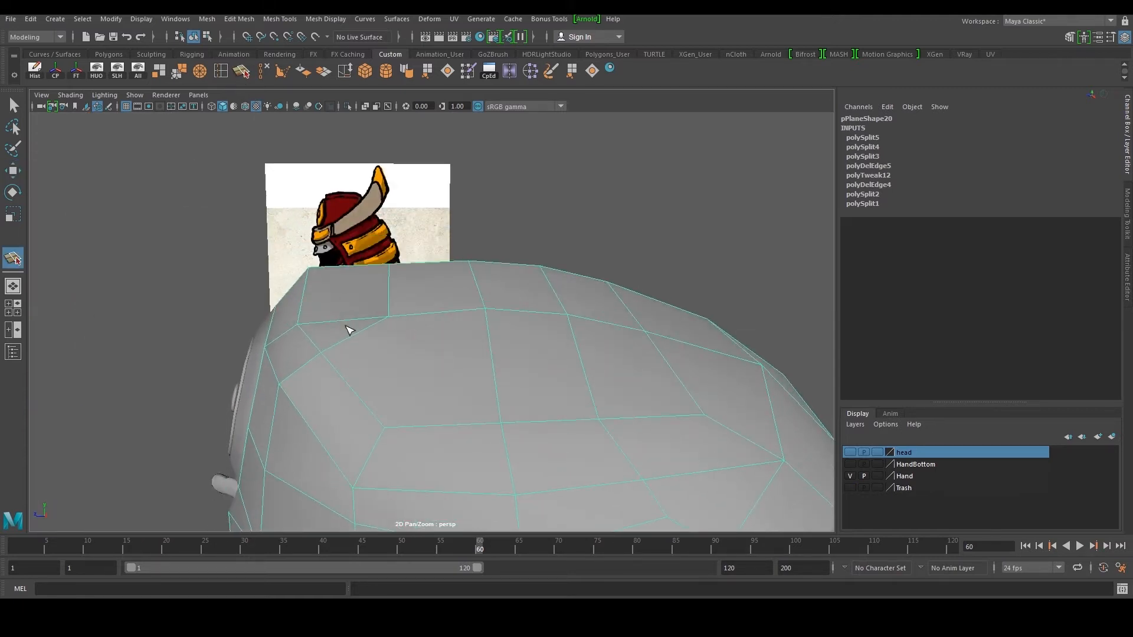
left_click(523, 422)
key("w")
Reposition the new vertex and its neighbour along the diagonal on the dome's front top
left_click(356, 337)
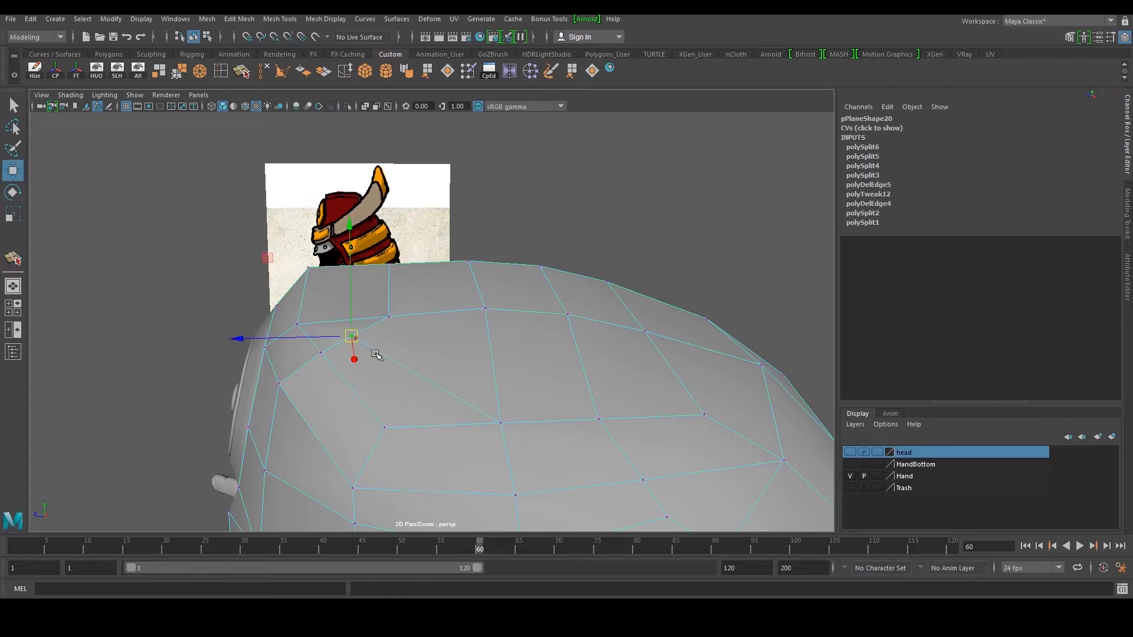
left_click_drag(380, 357, 387, 364, "alt")
left_click_drag(317, 356, 330, 356)
Insert two support edge loops around the dome, one beside each lengthwise crown line, inside the band between them
left_click_drag(405, 412, 394, 240, "alt")
left_click(221, 73)
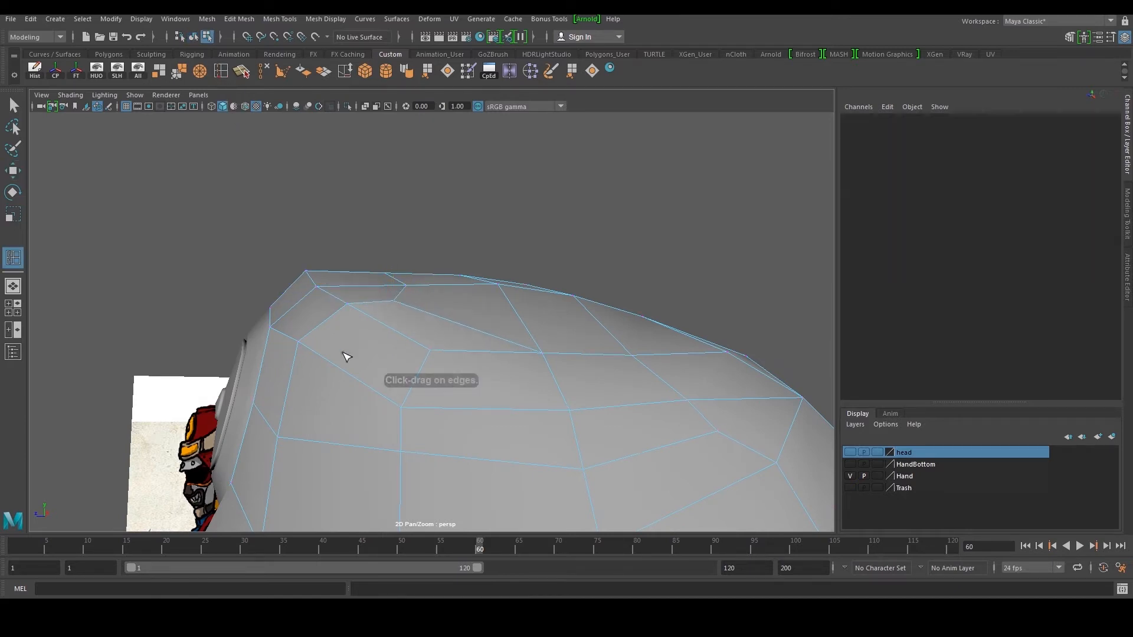
left_click(341, 307)
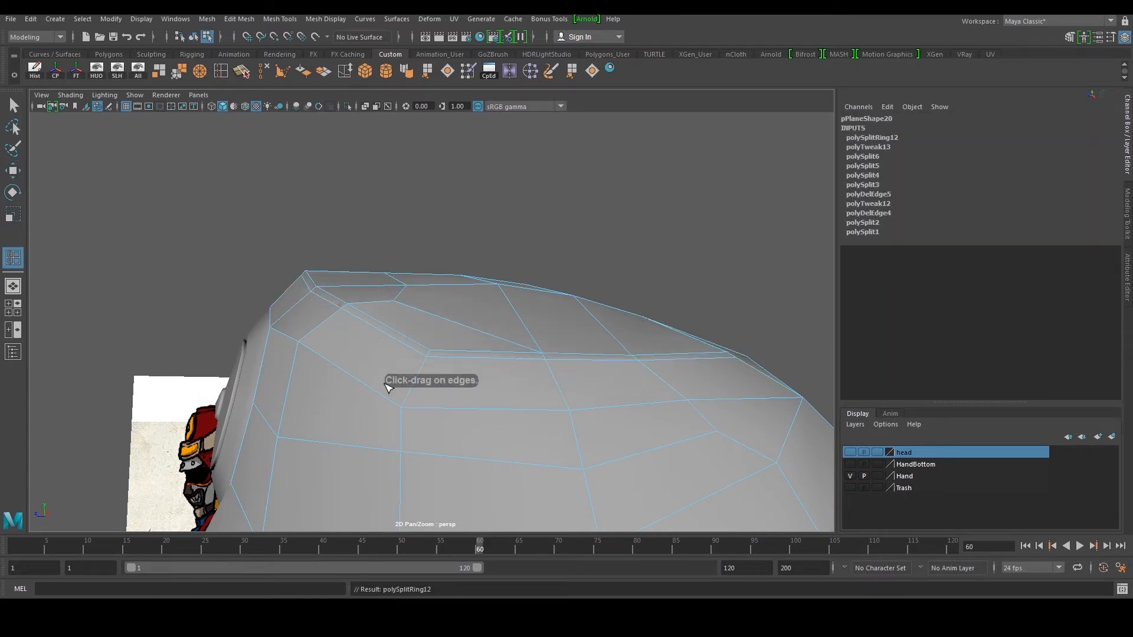
left_click(413, 394)
left_click_drag(416, 392, 465, 349, "alt")
scroll(465, 350, "down", 6)
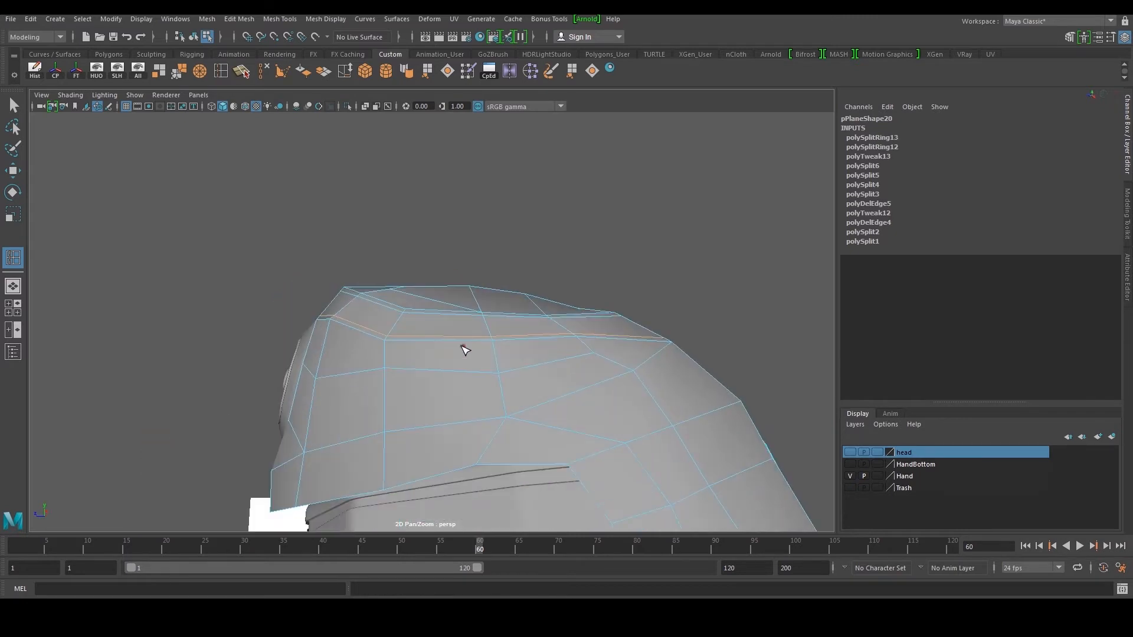
Examine the helmet from several sides with smooth preview, then return it to the unsmoothed display
mouse_move(546, 353)
left_mouse_down("alt")
mouse_move(506, 370)
mouse_move(529, 354)
left_mouse_up("alt")
key("w")
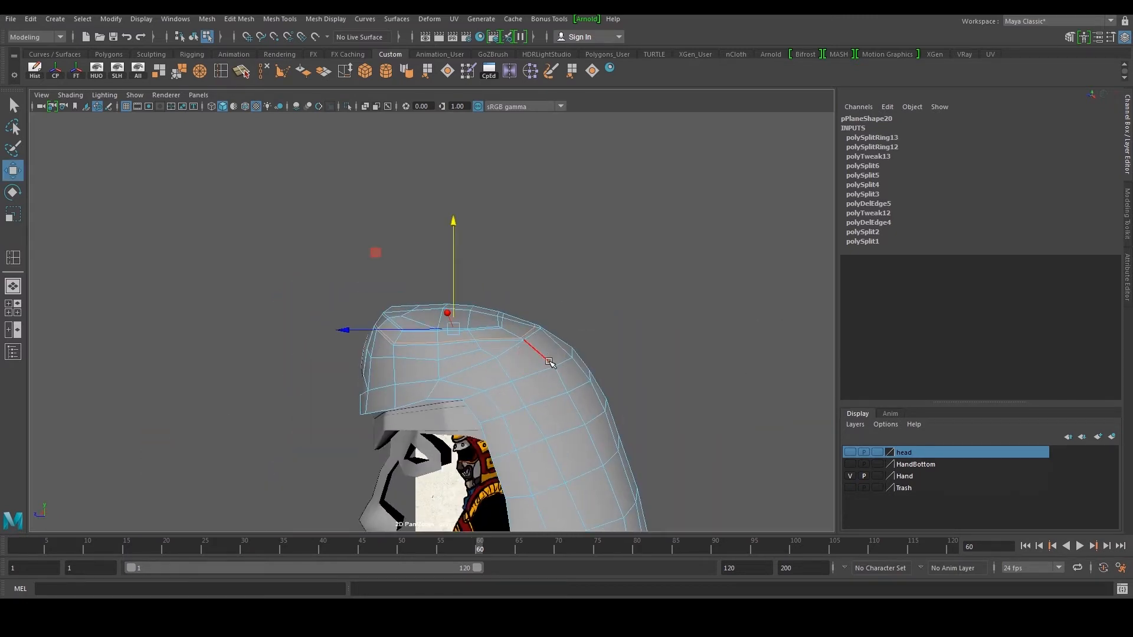
left_click(543, 320)
key("3")
right_click_drag(520, 312, 552, 297)
left_click_drag(484, 321, 650, 336, "alt")
left_click_drag(559, 348, 418, 337, "alt")
left_click(450, 344)
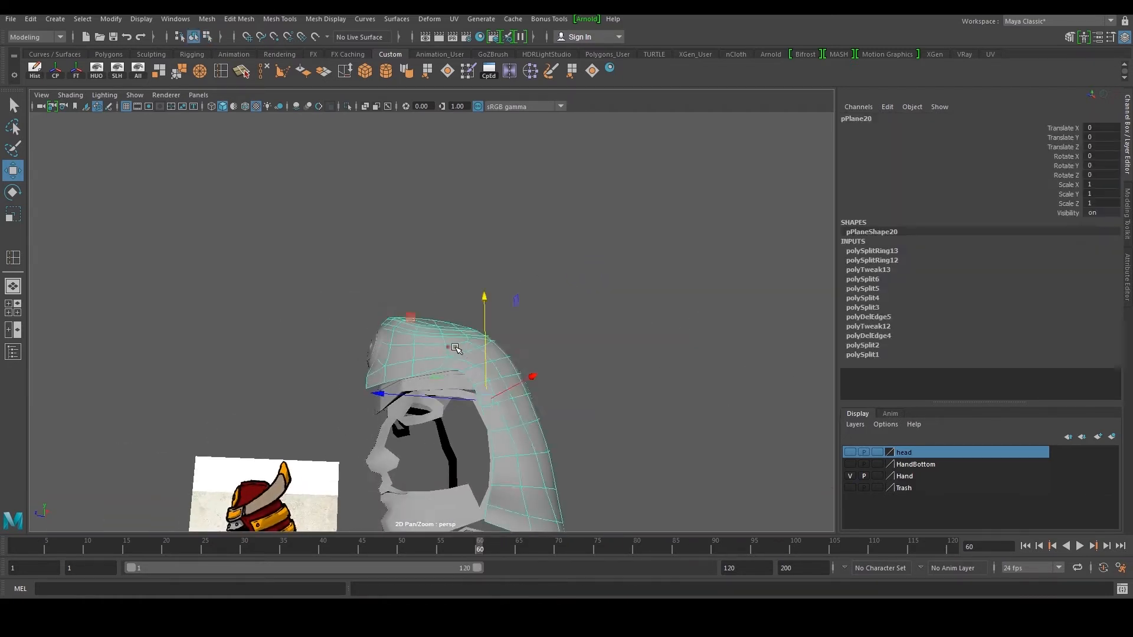
key("1")
Select the vertices at the dome's upper front in the side view and shift them to follow the reference drawing
right_click_drag(452, 345, 498, 344, "alt")
left_click_drag(498, 344, 509, 341, "alt")
key("space")
key("space")
middle_click_drag(531, 331, 577, 412, "alt")
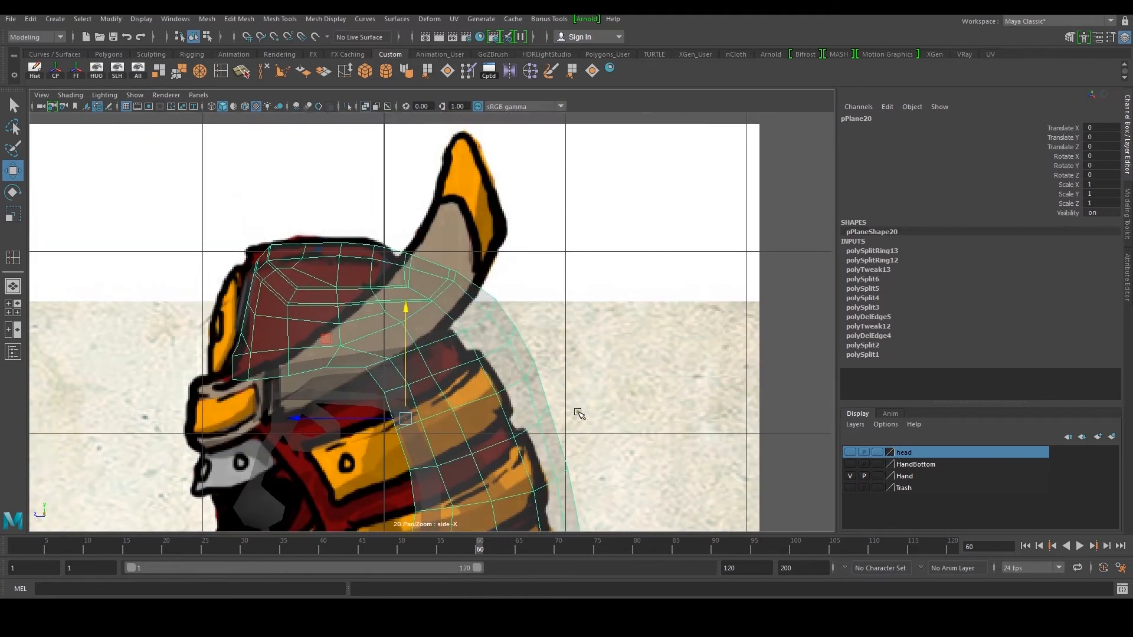
right_click_drag(577, 412, 617, 412, "alt")
right_click_drag(357, 297, 324, 296)
middle_click_drag(324, 295, 413, 357, "alt")
right_click_drag(413, 357, 451, 372, "alt")
left_click_drag(397, 373, 418, 390)
middle_click_drag(421, 393, 407, 359, "shift")
Move two vertex groups at the rear of the dome's crown in the side view to even out the crown lines
right_click_drag(406, 358, 460, 359, "alt")
left_click_drag(560, 325, 596, 350)
middle_click_drag(601, 353, 608, 355)
left_click_drag(572, 371, 608, 412)
middle_click_drag(609, 411, 602, 402)
Shift the remaining vertices at the crown's rear end to refine its outline against the side drawing
left_click_drag(567, 291, 621, 354)
middle_click_drag(601, 326, 612, 330)
left_click_drag(585, 362, 625, 325, "ctrl")
left_click_drag(587, 293, 607, 310)
middle_click_drag(620, 312, 627, 313)
left_click_drag(651, 298, 615, 317, "shift")
key("space")
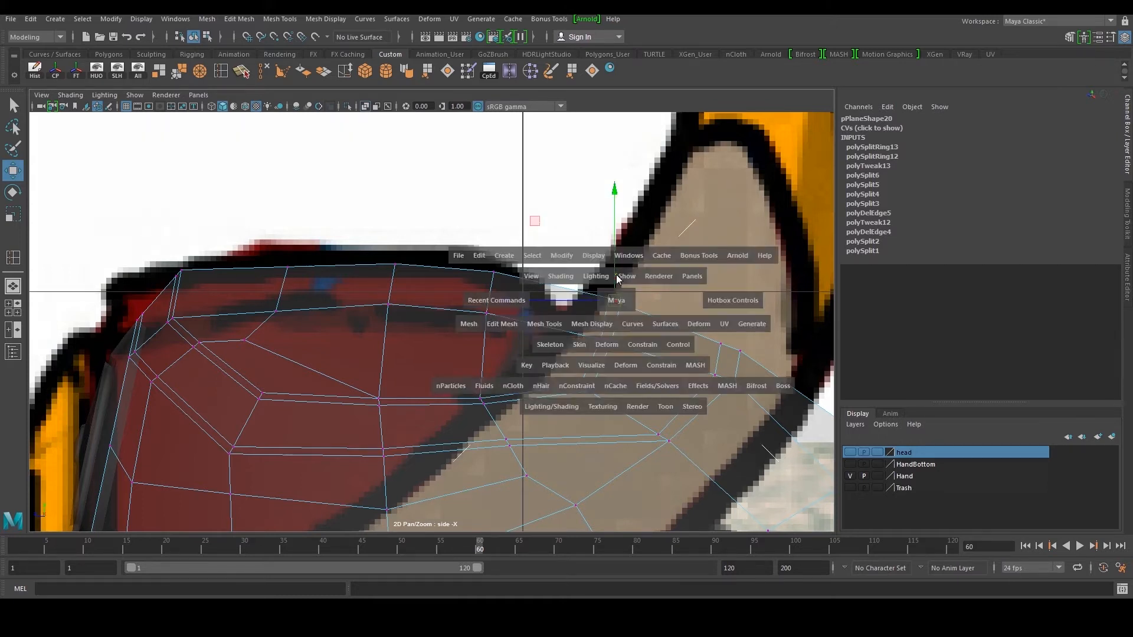
key("space")
Insert a second support edge loop on the other side of each of the dome's two crown lines
key("F8")
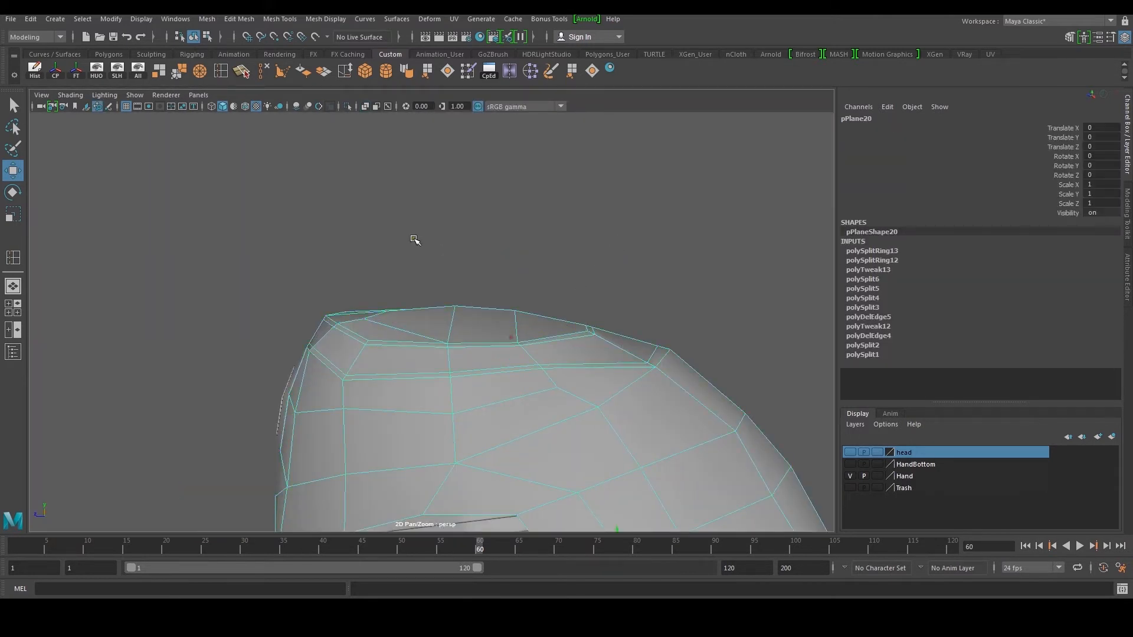
left_click(200, 72)
scroll(321, 375, "up", 3)
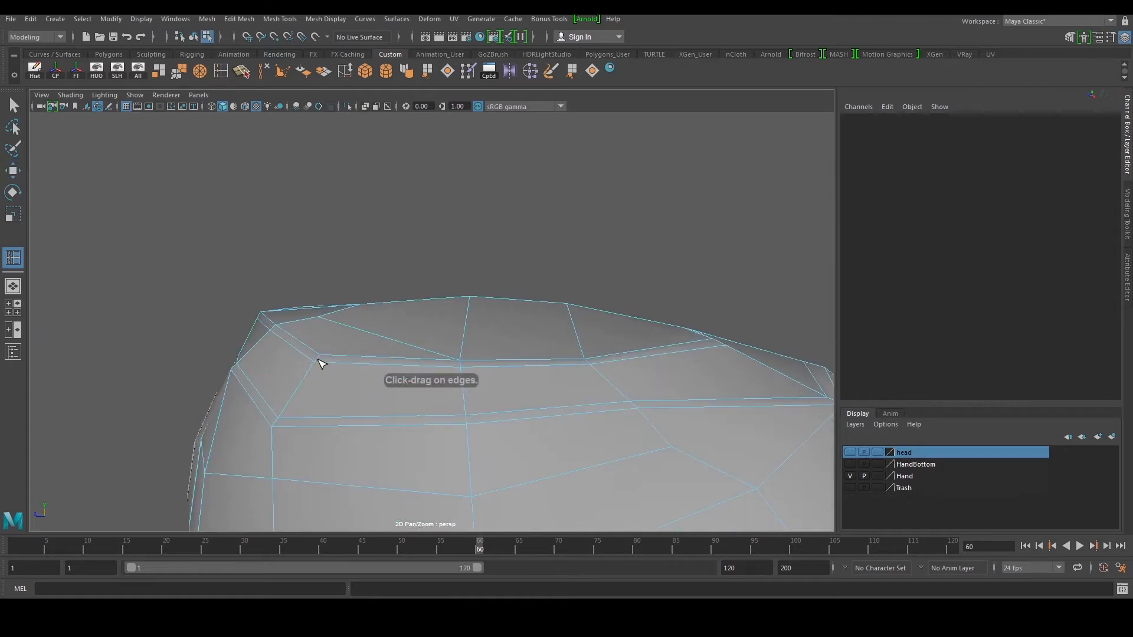
left_click(320, 364)
scroll(313, 383, "up", 2)
left_click(195, 396)
scroll(204, 395, "down", 3)
Insert two edge loops along the strip that follows the dome's lower rim and the neck guard's front edge
left_click_drag(266, 377, 437, 333, "alt")
left_click(339, 385)
scroll(388, 374, "down", 3)
scroll(443, 353, "up", 2)
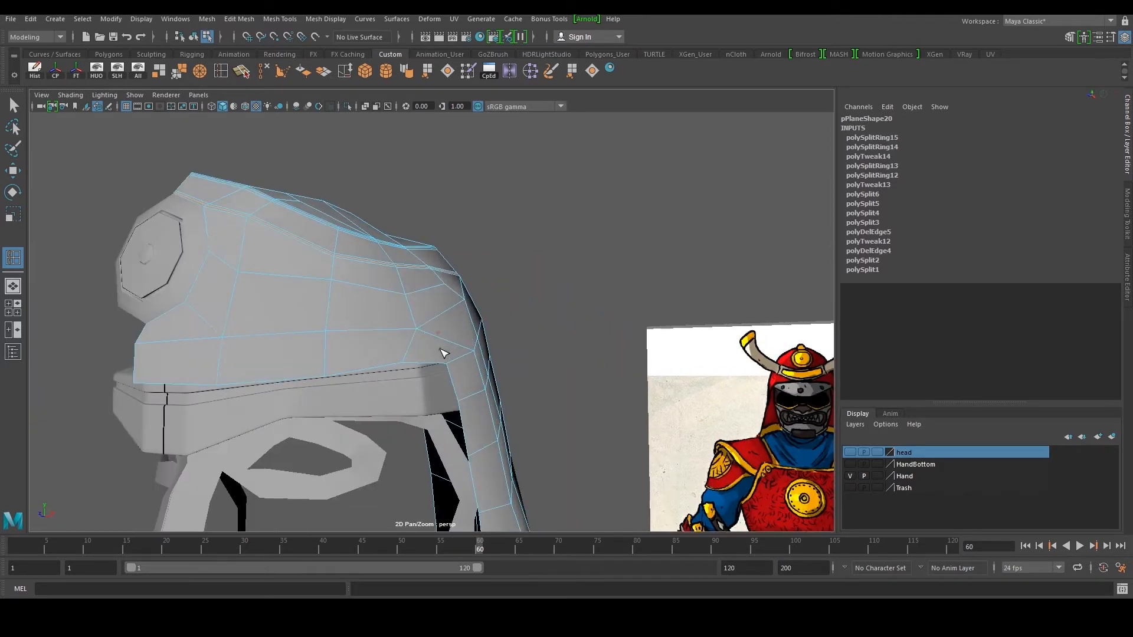
left_click(412, 361)
left_click_drag(430, 354, 429, 306, "alt")
left_click(383, 338)
middle_click_drag(429, 304, 442, 351, "alt")
scroll(443, 350, "up", 4)
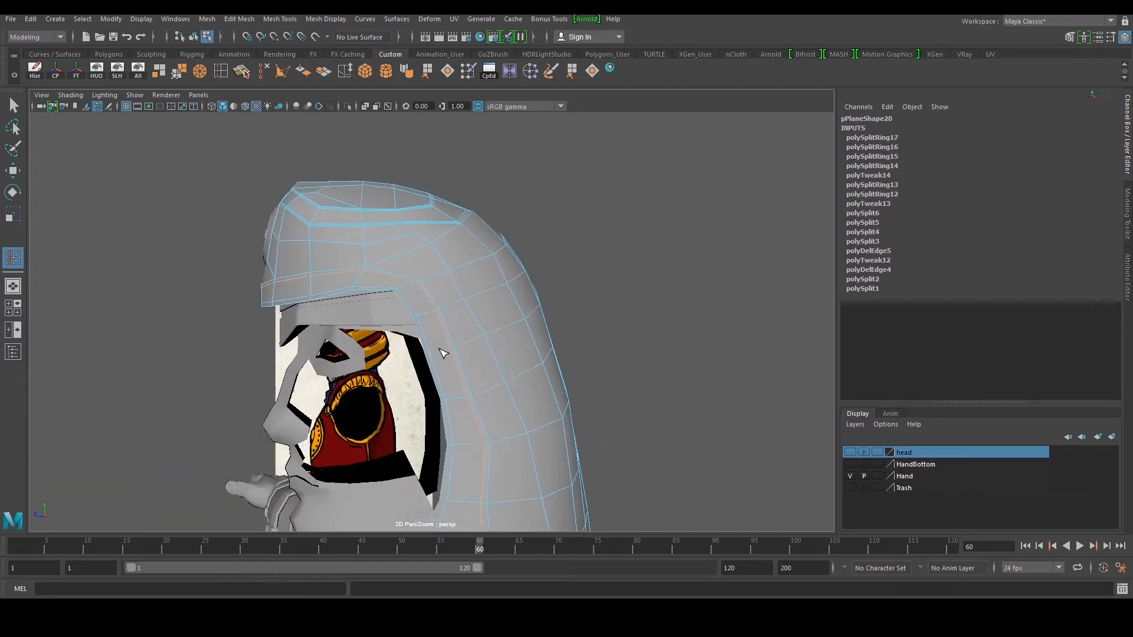
Check the rim strip and neck guard with smooth preview from several angles, then return to the unsmoothed display
key("w")
right_click_drag(453, 261, 509, 245)
left_click(631, 184)
left_click(502, 224)
key("3")
left_click(592, 191)
scroll(586, 193, "down", 4)
left_click_drag(602, 222, 405, 320, "alt")
mouse_move(471, 379)
left_mouse_down("alt")
mouse_move(495, 379)
mouse_move(473, 399)
mouse_move(450, 378)
left_mouse_up("alt")
scroll(473, 399, "up", 3)
left_click(479, 407)
key("1")
scroll(480, 407, "up", 3)
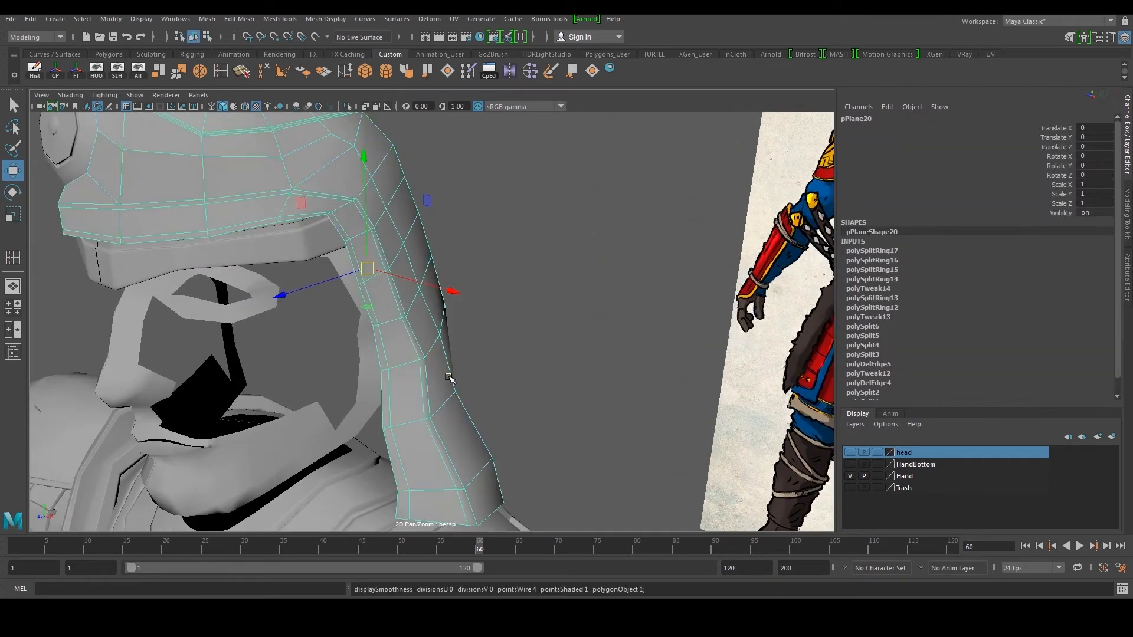
Move the selected vertices on the neck guard's front edge sideways in the front view to match the reference outline
right_click_drag(447, 383, 419, 395)
left_click_drag(415, 407, 443, 440)
left_click_drag(434, 438, 463, 430, "alt")
key("space")
key("space")
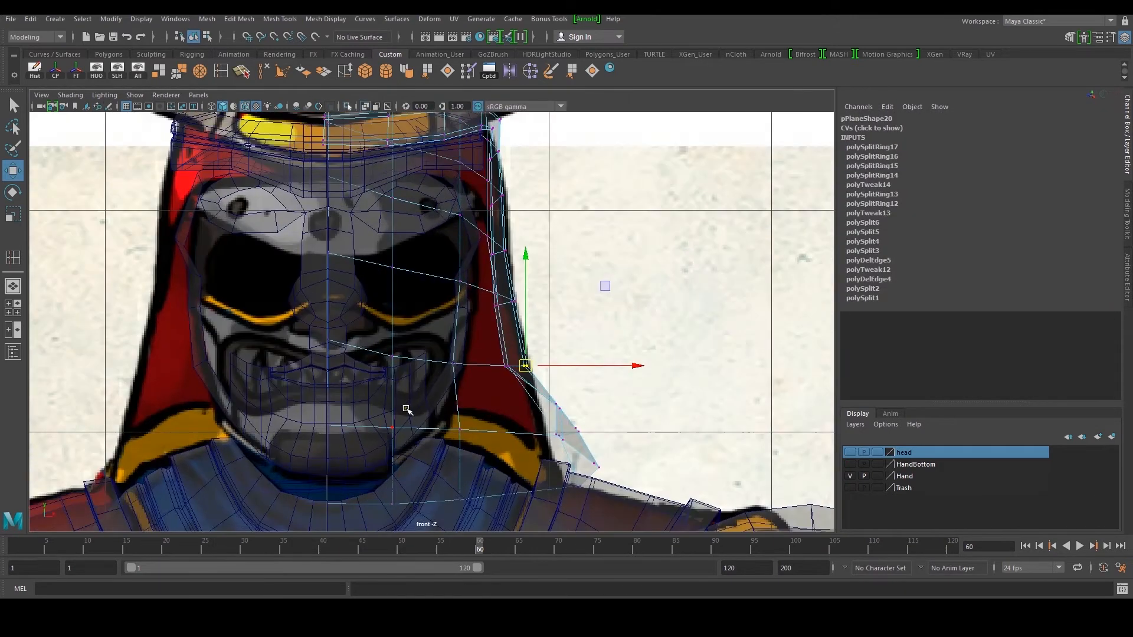
middle_click_drag(568, 396, 498, 390, "alt")
scroll(498, 390, "up", 3)
left_click_drag(569, 399, 573, 399)
key("space")
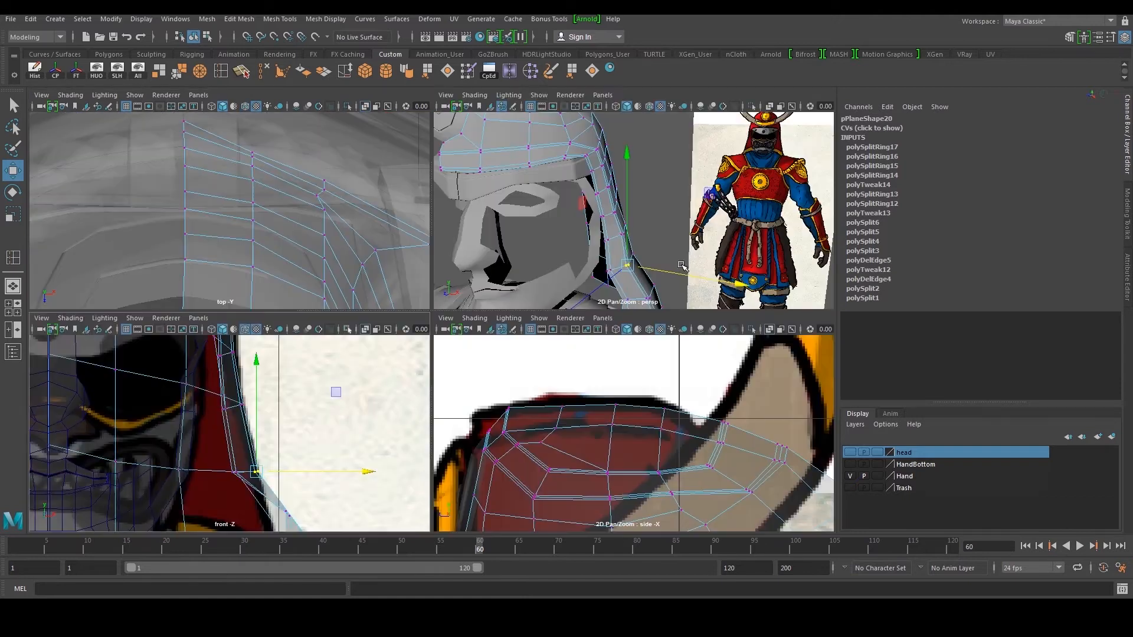
key("space")
Adjust the lower front vertices of the neck guard along the front-to-back direction
left_click_drag(449, 394, 331, 389, "alt")
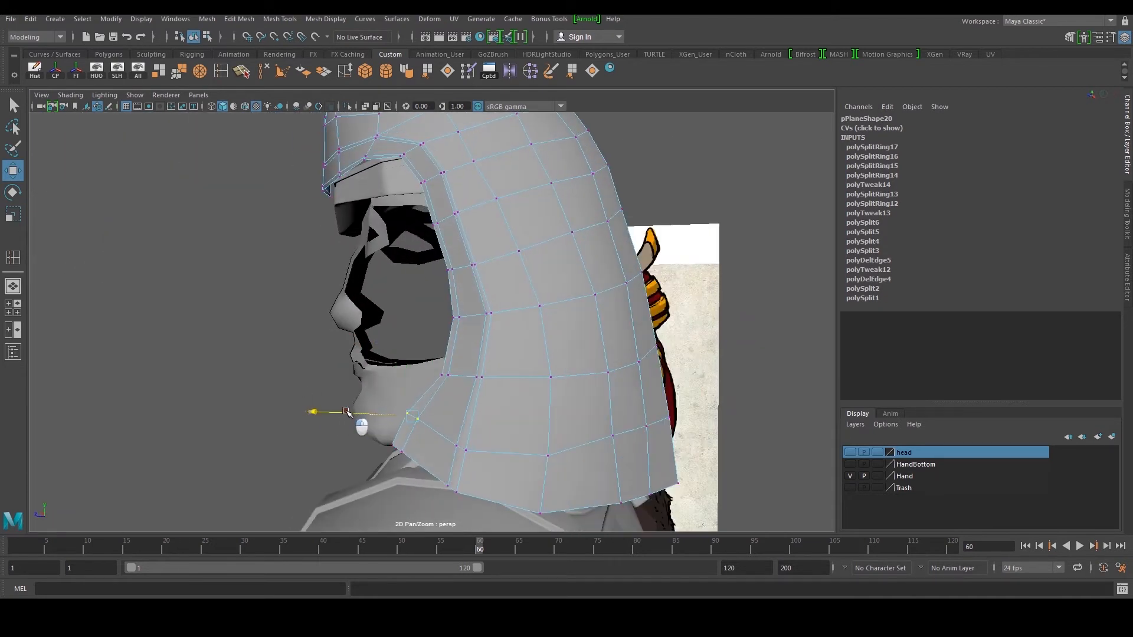
left_click_drag(434, 395, 418, 349, "alt")
left_click(383, 383)
left_click_drag(359, 386, 356, 388)
middle_click_drag(383, 348, 415, 473, "alt")
Insert two more support edge loops in the rim strip, one beside its outer edge and one beside its inner line
right_click_drag(417, 292, 442, 268)
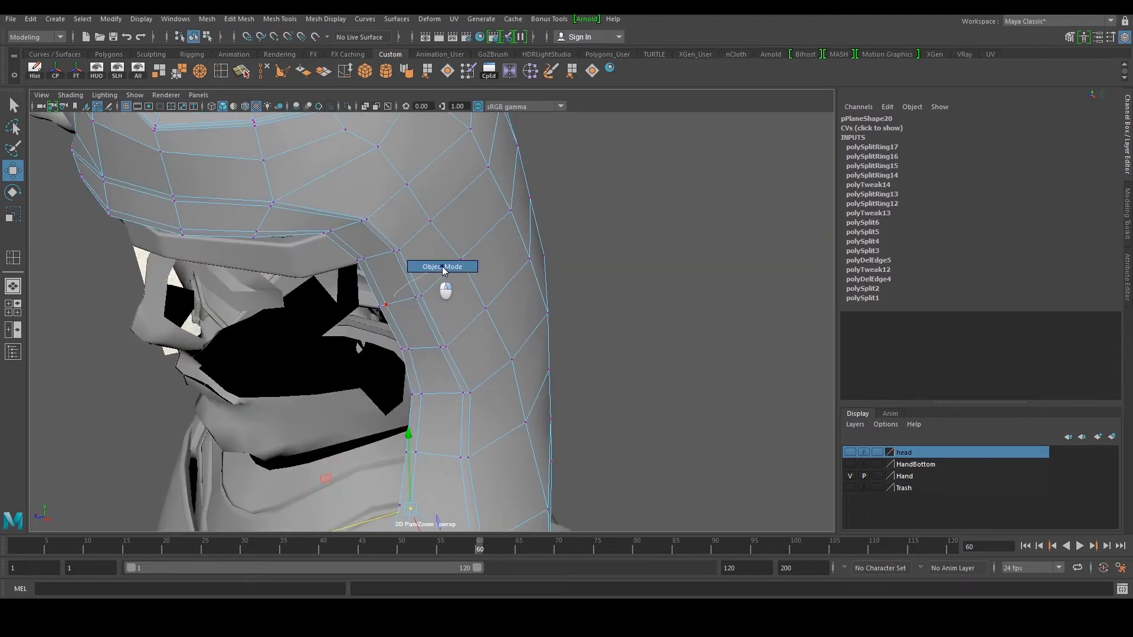
left_click_drag(440, 277, 435, 244, "alt")
middle_click_drag(435, 244, 446, 348, "alt")
left_click(223, 71)
scroll(334, 277, "up", 4)
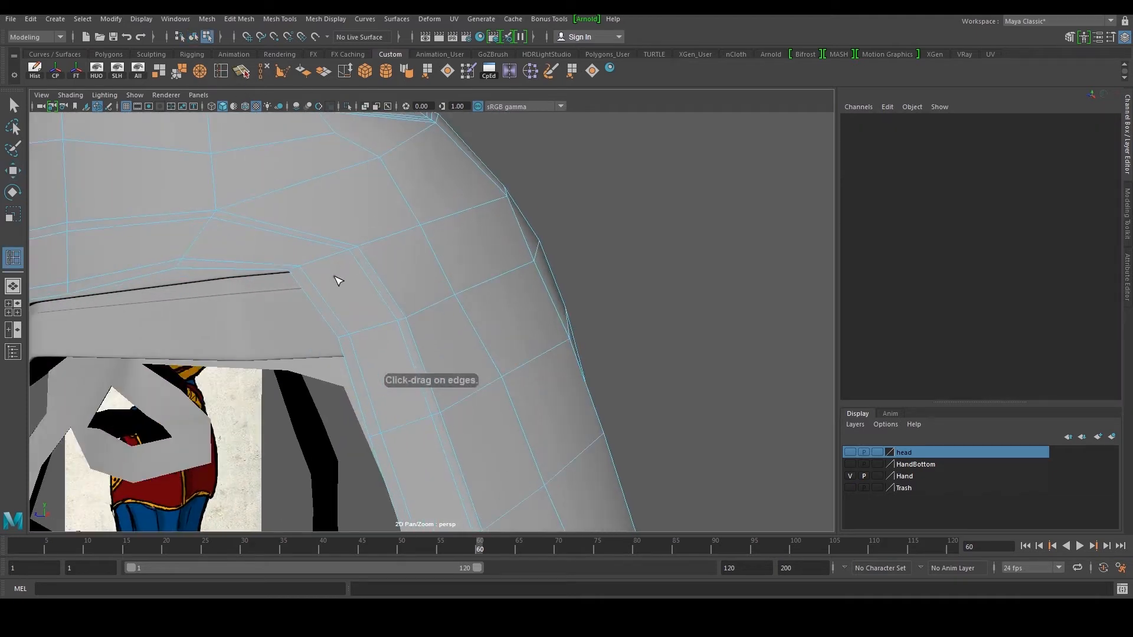
left_click_drag(295, 273, 352, 247)
key("w")
Inspect the reinforced rim strip with smooth preview from a distance, then return to the unsmoothed display
right_click_drag(316, 200, 377, 186)
key("3")
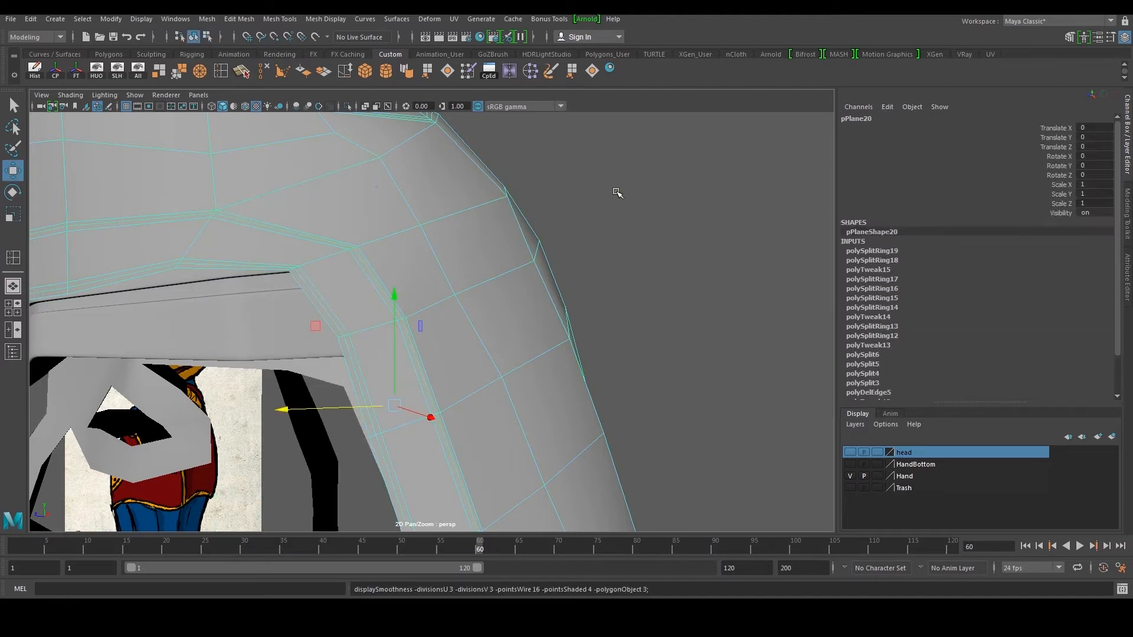
left_click(617, 193)
scroll(609, 219, "down", 10)
left_click_drag(601, 234, 385, 357, "alt")
left_click(386, 358)
key("1")
scroll(386, 359, "up", 3)
Select the vertices down the neck guard's front edge and adjust their sideways position
right_click_drag(387, 360, 374, 362)
left_click_drag(385, 327, 533, 345)
key("ctrl+z")
left_click_drag(648, 356, 586, 458, "ctrl")
left_click_drag(520, 413, 505, 371, "alt")
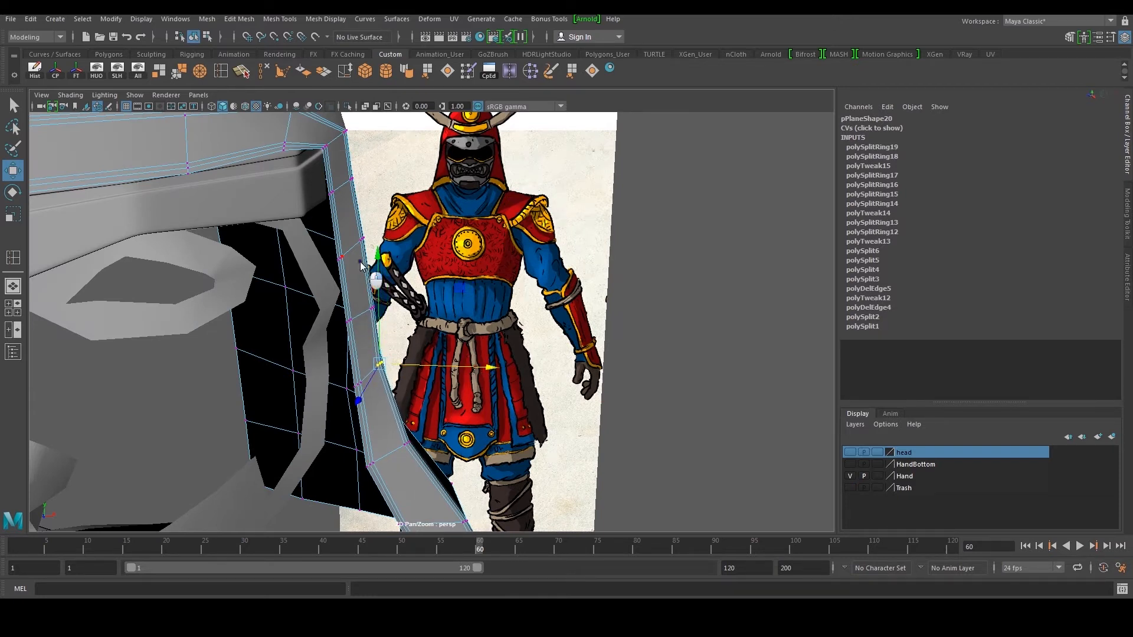
Compare the whole helmet with and without smooth preview while viewing it from the side
right_click_drag(361, 262, 399, 238)
scroll(407, 283, "down", 4)
left_click_drag(413, 313, 492, 326, "alt")
left_click(492, 326)
left_click_drag(555, 354, 459, 359, "alt")
left_click(489, 379)
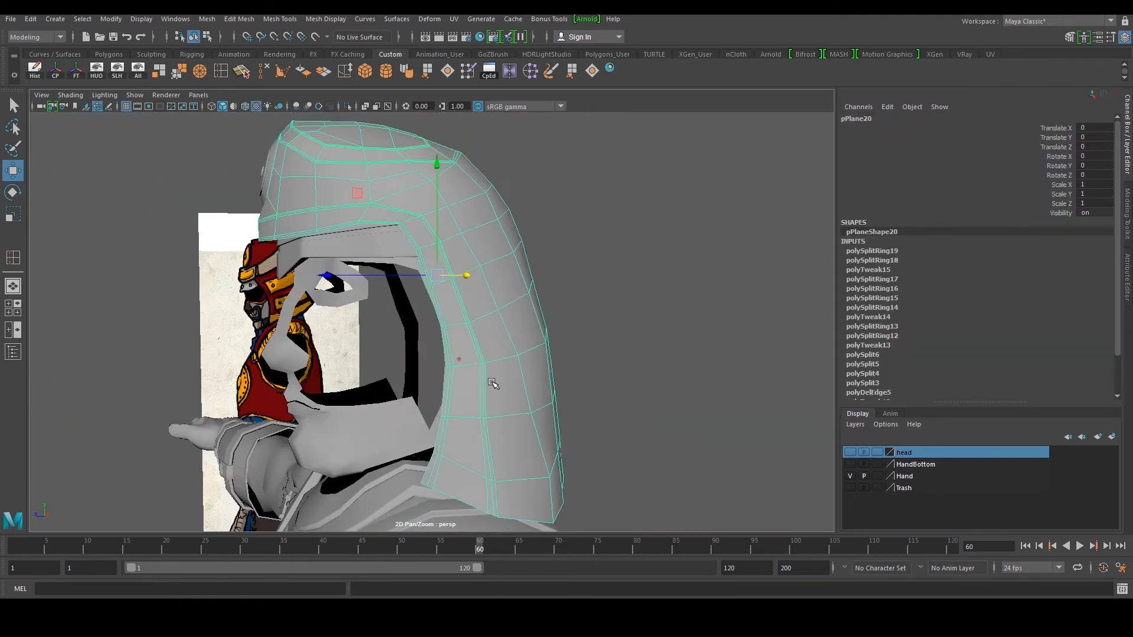
key("3")
key("1")
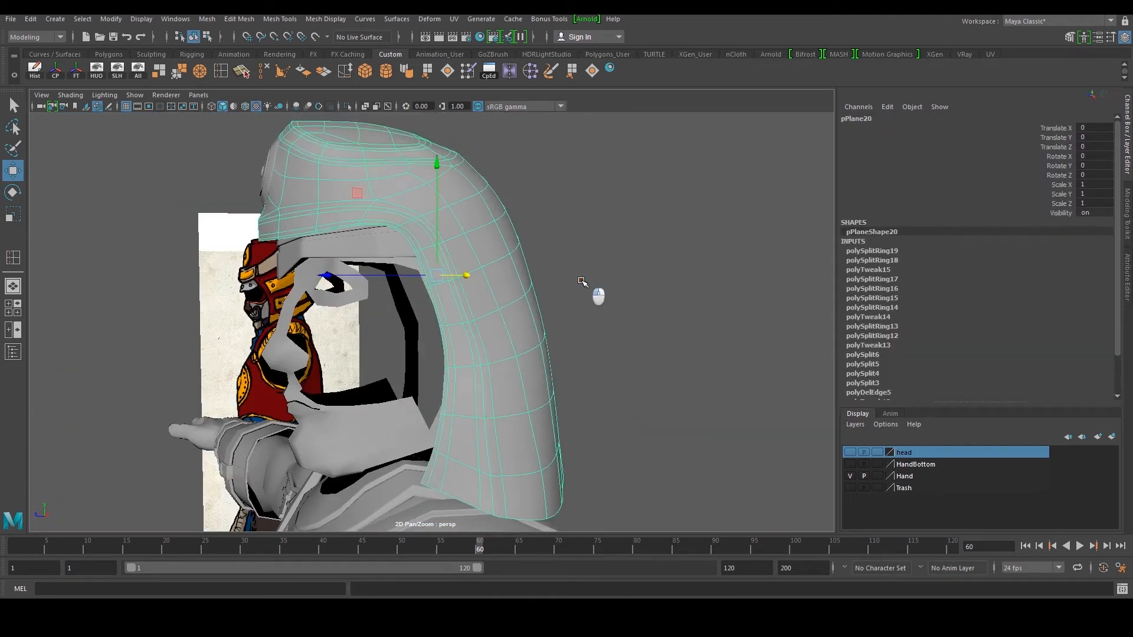
left_click_drag(587, 281, 679, 283, "alt")
left_click(678, 283)
Examine the neck guard's vertices and the smoothed helmet surface from the side, front and above
left_click(532, 359)
right_click_drag(532, 360, 494, 361)
left_click(503, 371)
left_click_drag(504, 376, 532, 376, "alt")
right_click_drag(499, 264, 425, 354)
left_click(592, 215)
left_click_drag(424, 354, 504, 296, "alt")
left_click(474, 301)
key("3")
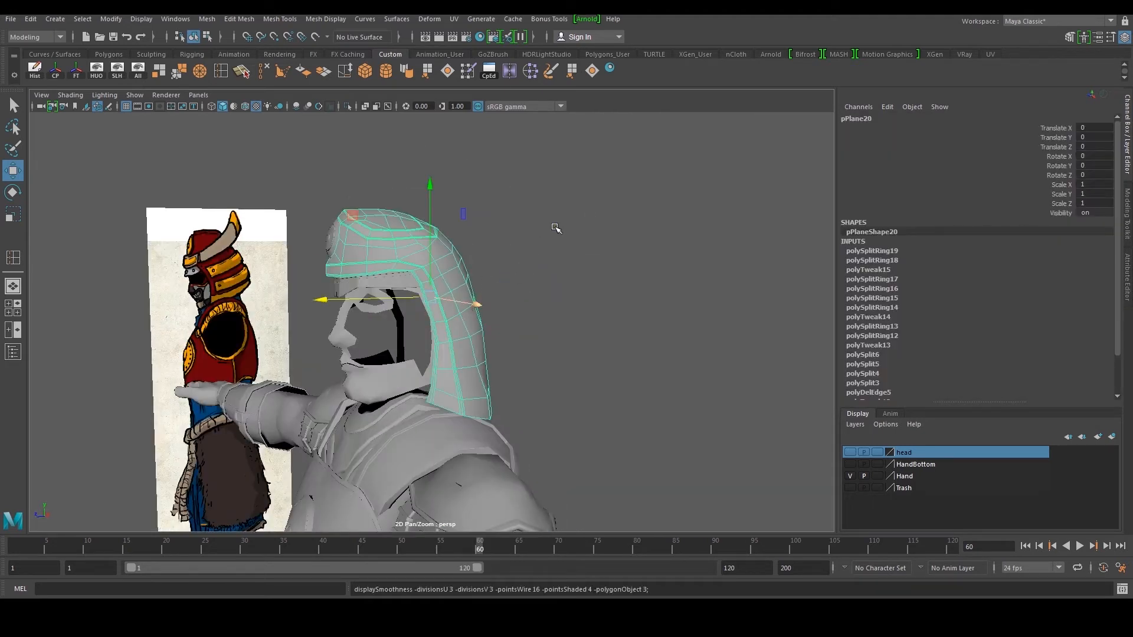
left_click(476, 248)
left_click_drag(476, 248, 341, 288, "alt")
middle_click_drag(341, 288, 445, 271, "alt")
left_click_drag(445, 271, 434, 288, "alt")
left_click(434, 288)
scroll(450, 291, "up", 5)
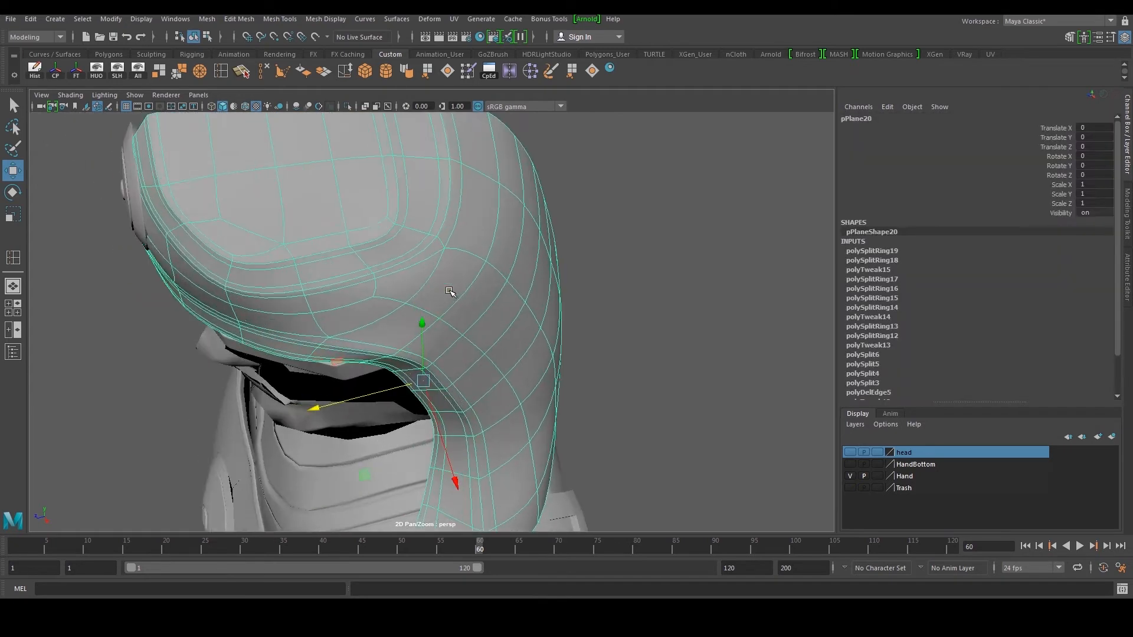
Shift the vertices along the dome's lower rim sideways, up to the corner where the neck guard begins
scroll(443, 319, "up", 4)
key("F9")
scroll(363, 370, "up", 3)
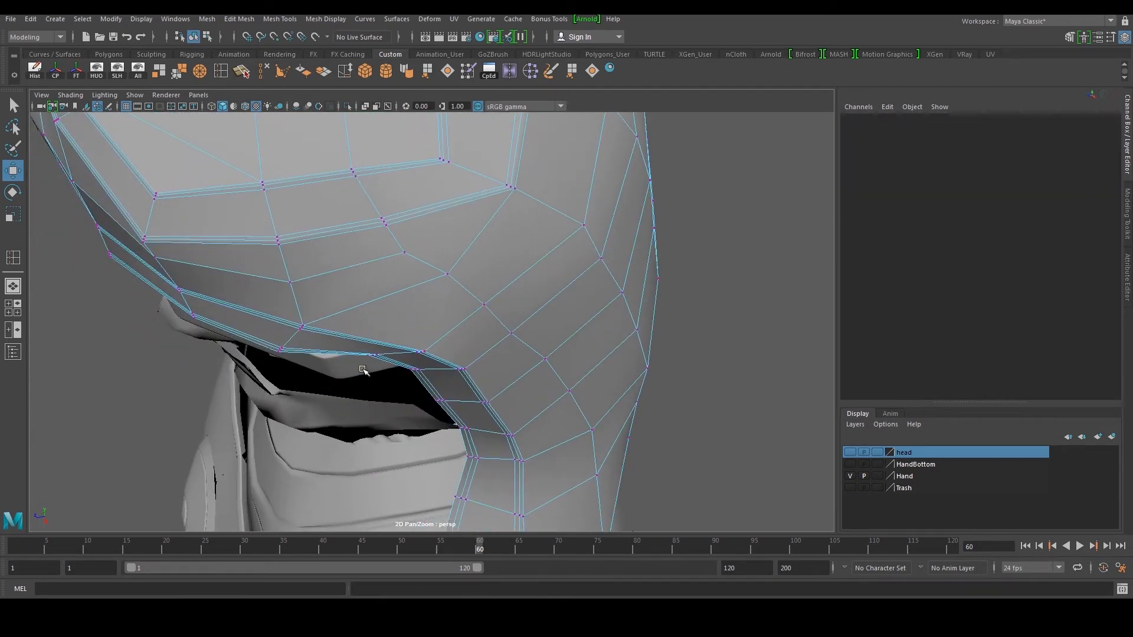
left_click(381, 361)
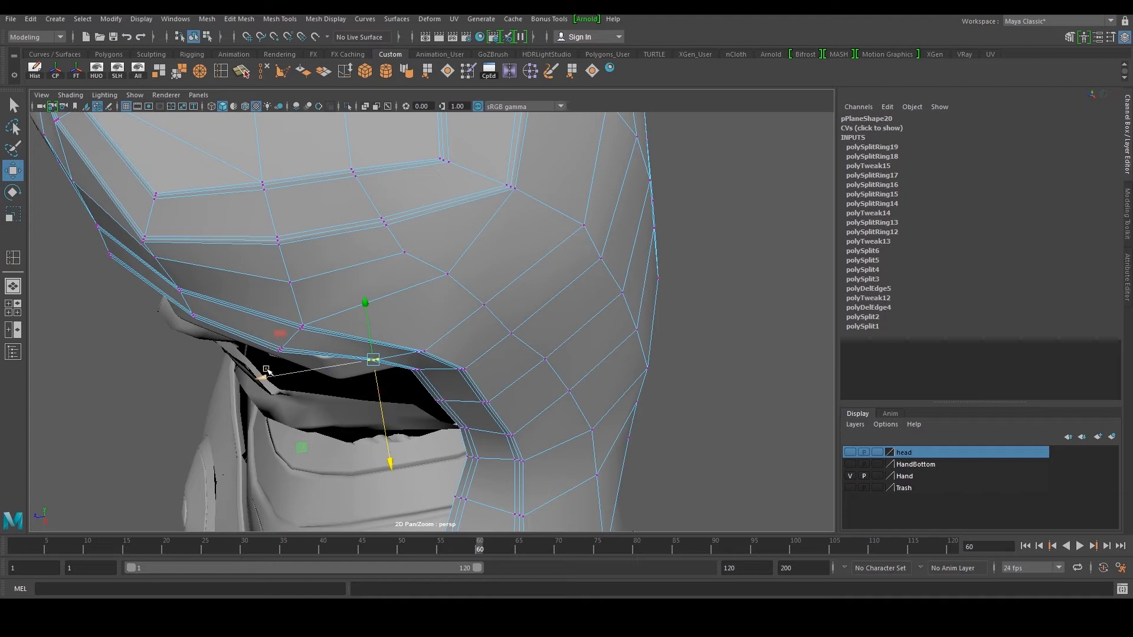
left_click_drag(289, 344, 284, 370)
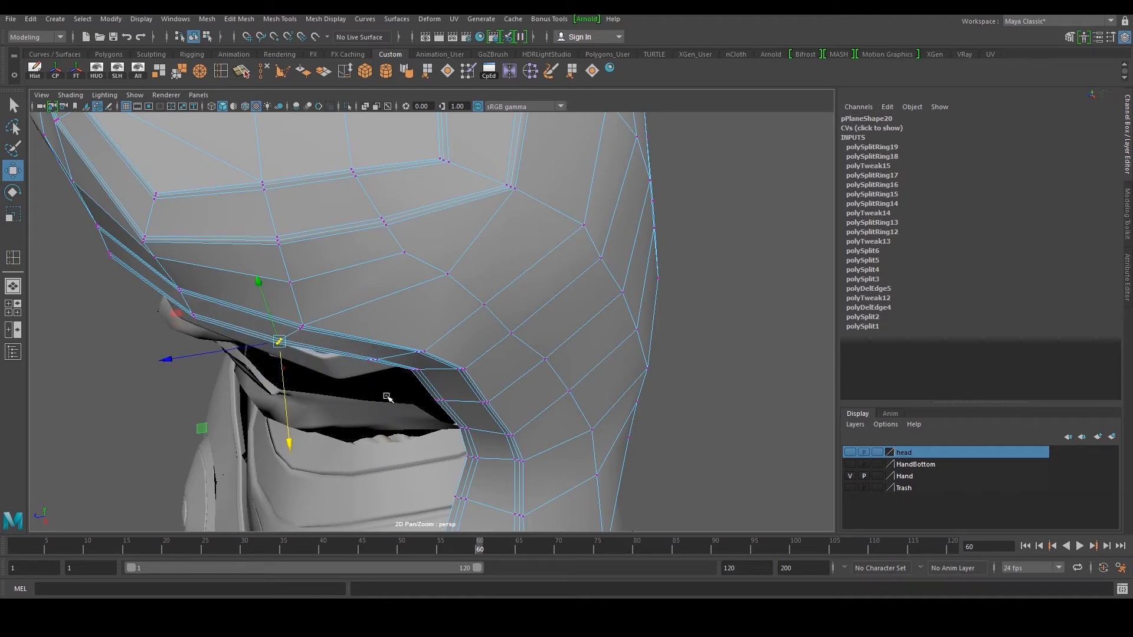
left_click_drag(435, 363, 407, 377)
Adjust the sideways position of the vertex on the helmet's side just behind the rim corner
middle_click_drag(451, 413, 436, 368, "alt")
scroll(436, 368, "up", 2)
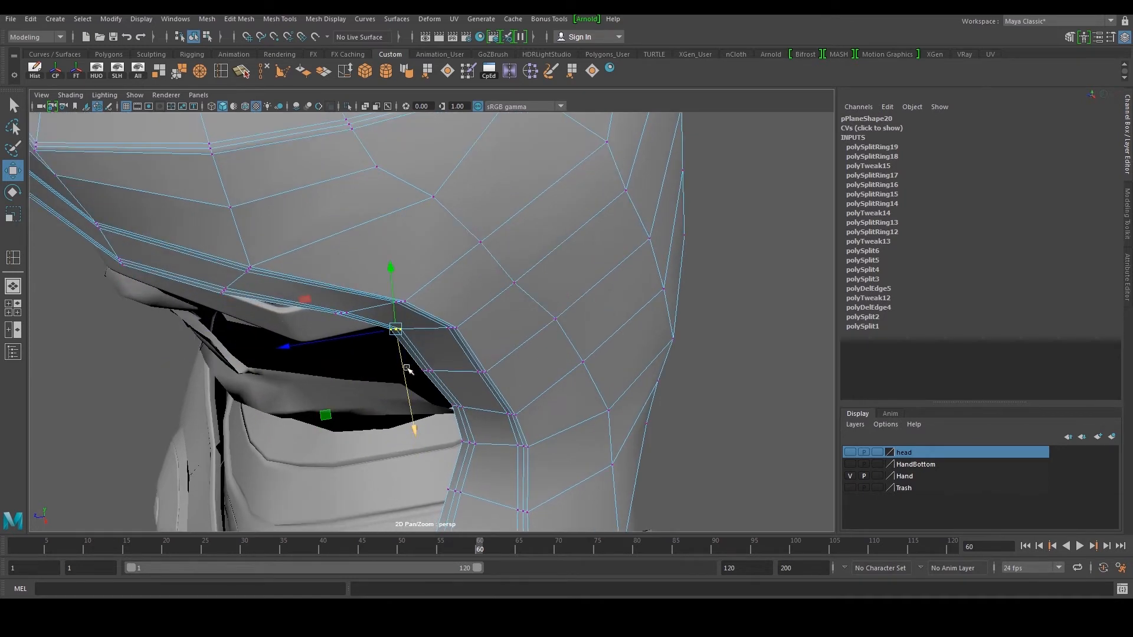
right_click_drag(454, 305, 514, 280)
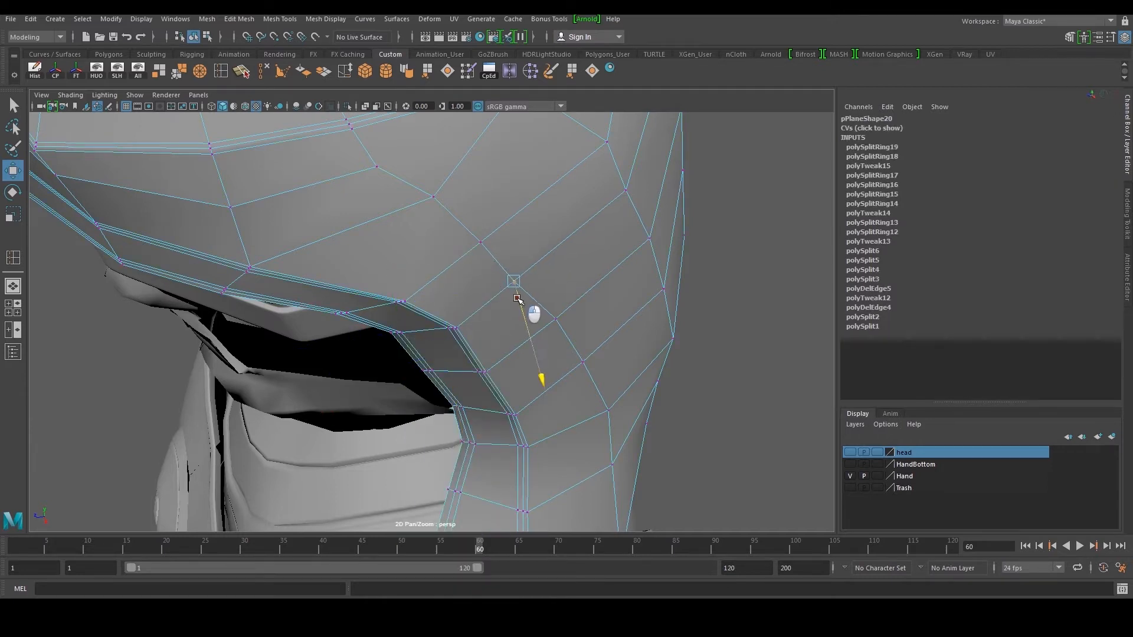
right_click_drag(438, 248, 473, 226)
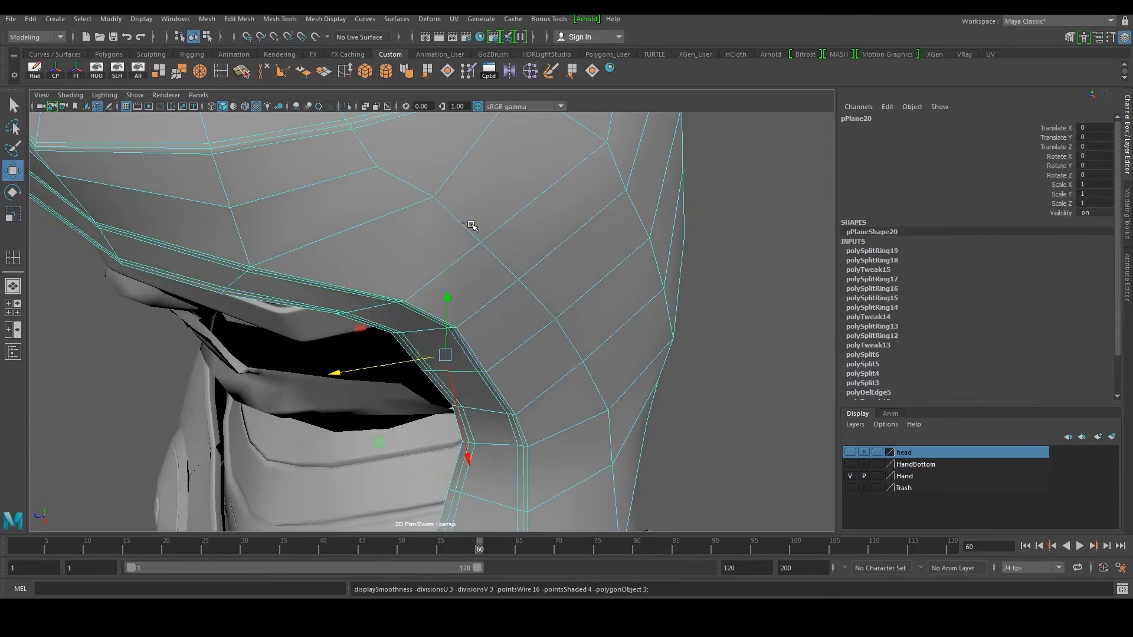
Review the smoothed helmet on the full character, then select it again in its unsmoothed display
left_click(721, 230)
left_click_drag(701, 241, 445, 313, "alt")
left_click(432, 326)
left_click(223, 301)
left_click(379, 266)
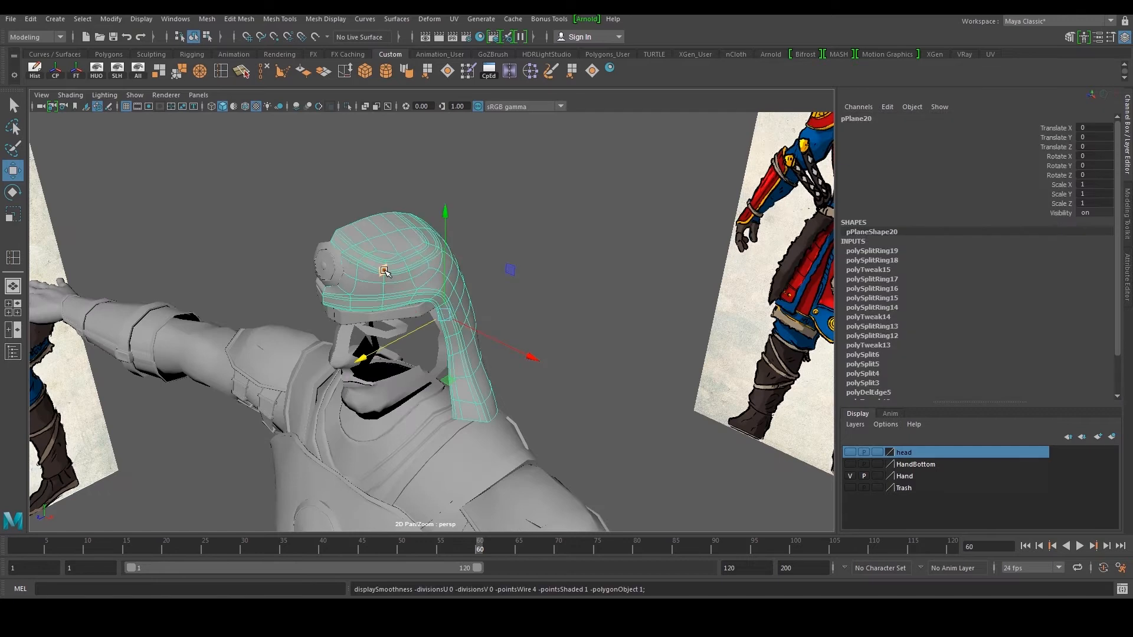
scroll(375, 271, "up", 3)
Adjust the vertices on the dome's side behind the round emblem, moving one sideways and those on the band above vertically
left_click_drag(376, 271, 506, 295, "alt")
middle_click_drag(506, 295, 453, 322, "alt")
left_click_drag(454, 321, 444, 300, "alt")
right_click_drag(444, 300, 416, 295)
left_click(423, 294)
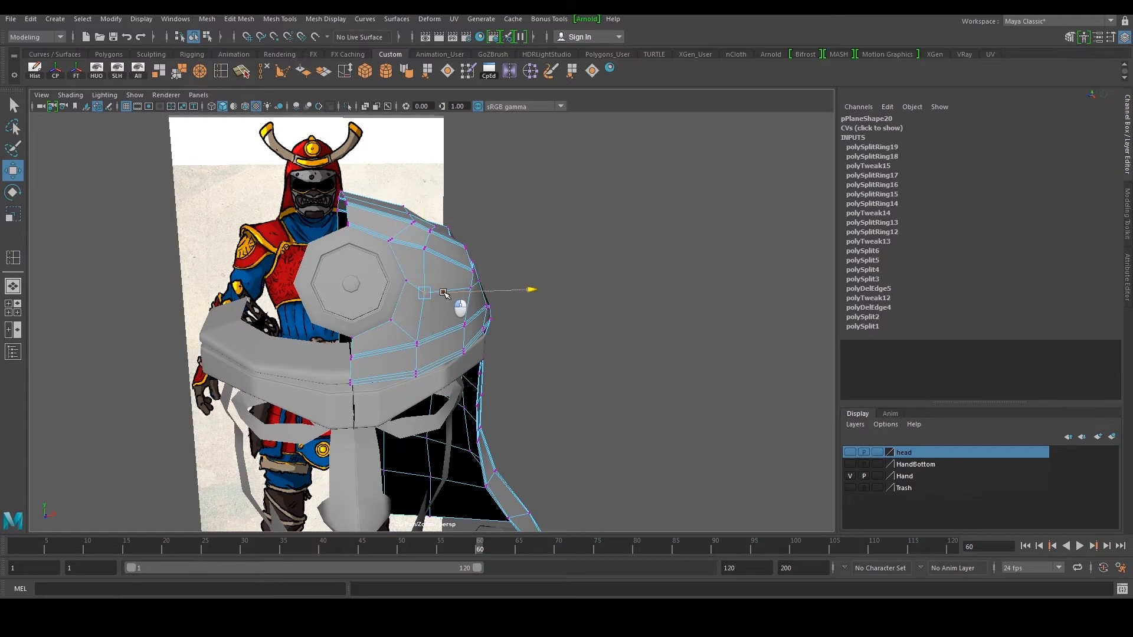
scroll(443, 293, "up", 5)
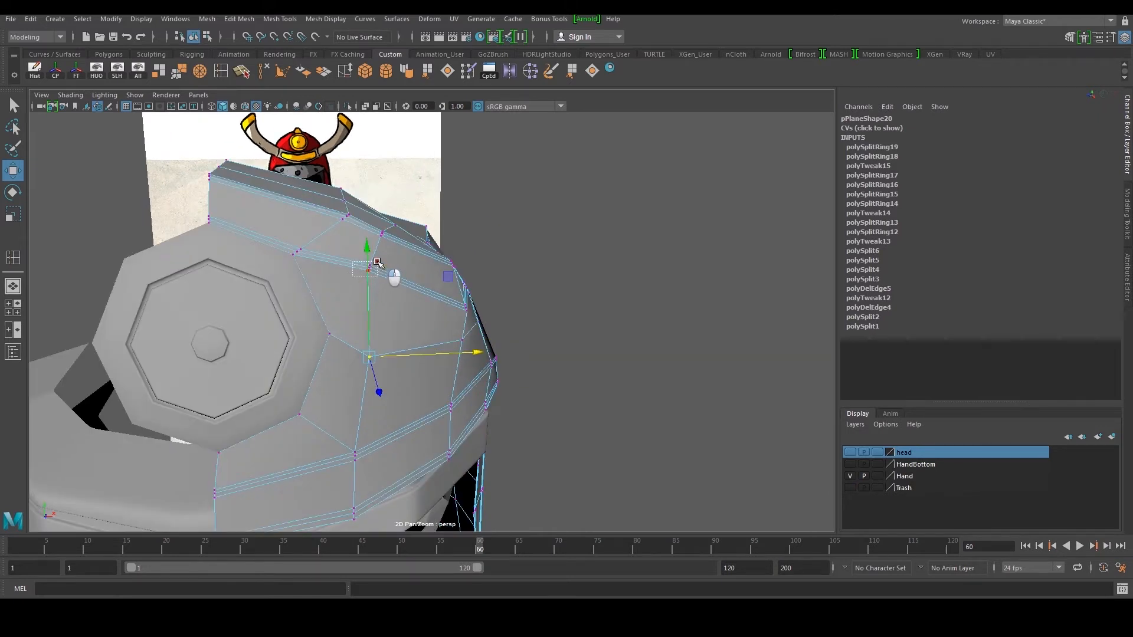
left_click_drag(377, 262, 397, 265, "alt")
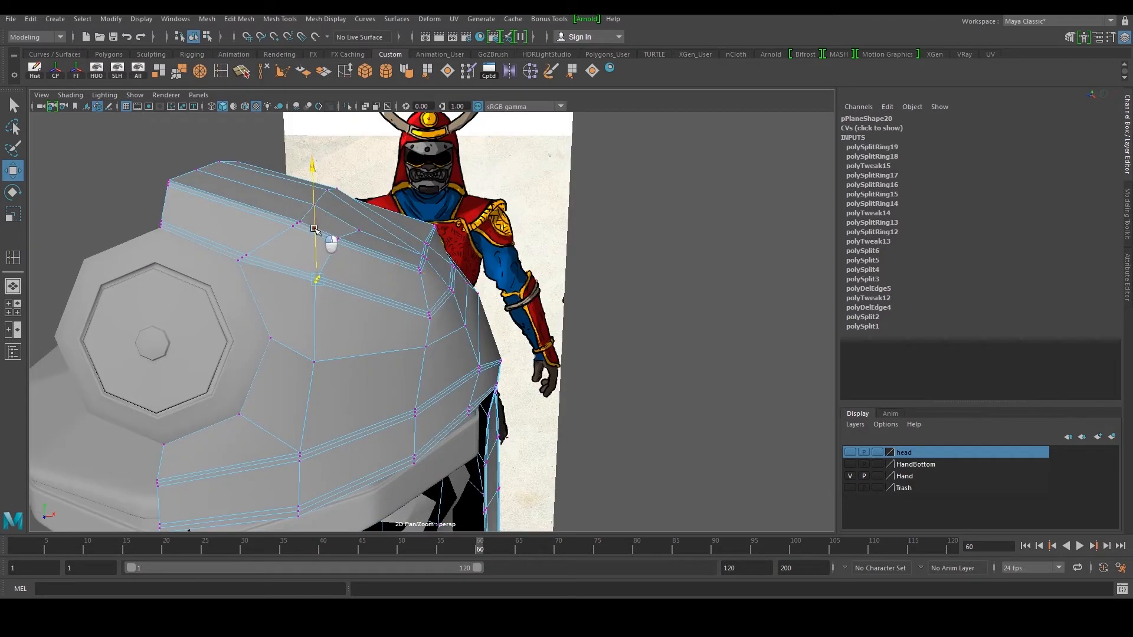
left_click_drag(372, 279, 382, 288)
scroll(387, 260, "down", 2)
right_click_drag(387, 255, 426, 243)
left_click_drag(396, 260, 380, 269, "alt")
Try adding two support edge loops beside the vertical edge running up the dome's side
left_click(220, 71)
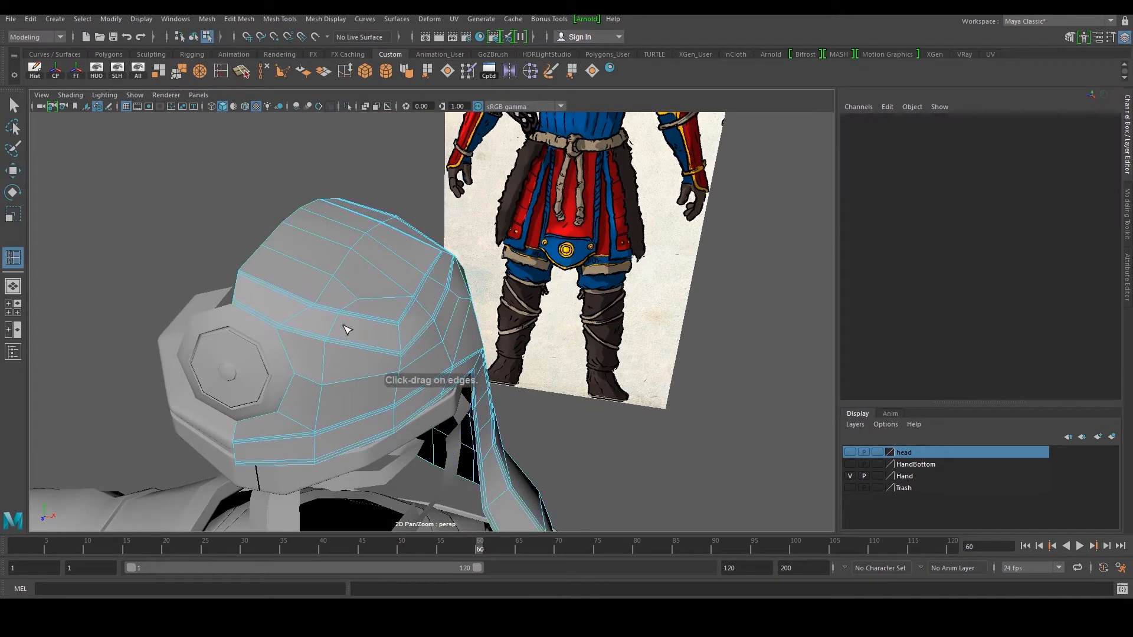
left_click(345, 319, "ctrl")
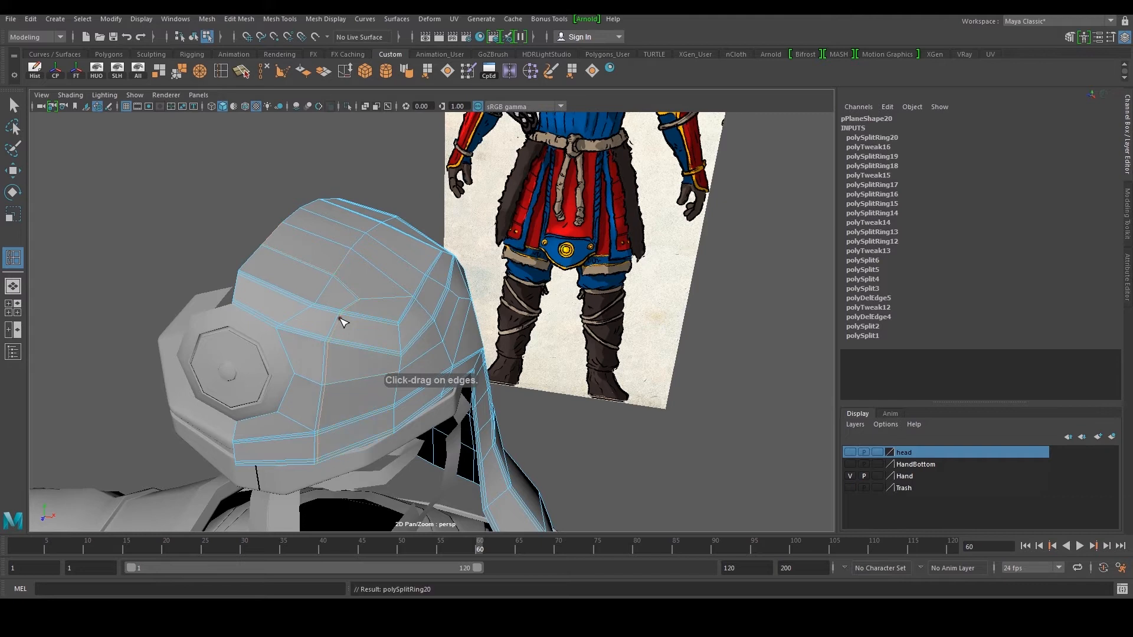
scroll(342, 321, "up", 5)
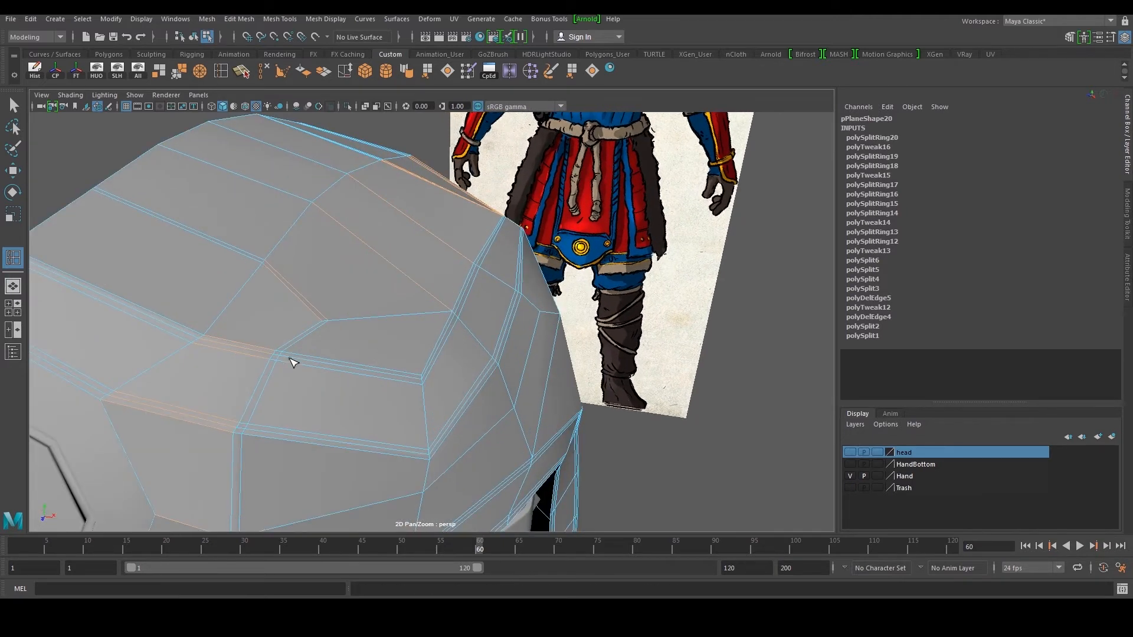
left_click_drag(288, 354, 284, 353)
key("w")
right_click_drag(322, 258, 378, 240)
Preview the helmet smoothed and check how the dome's side reads from several angles
key("3")
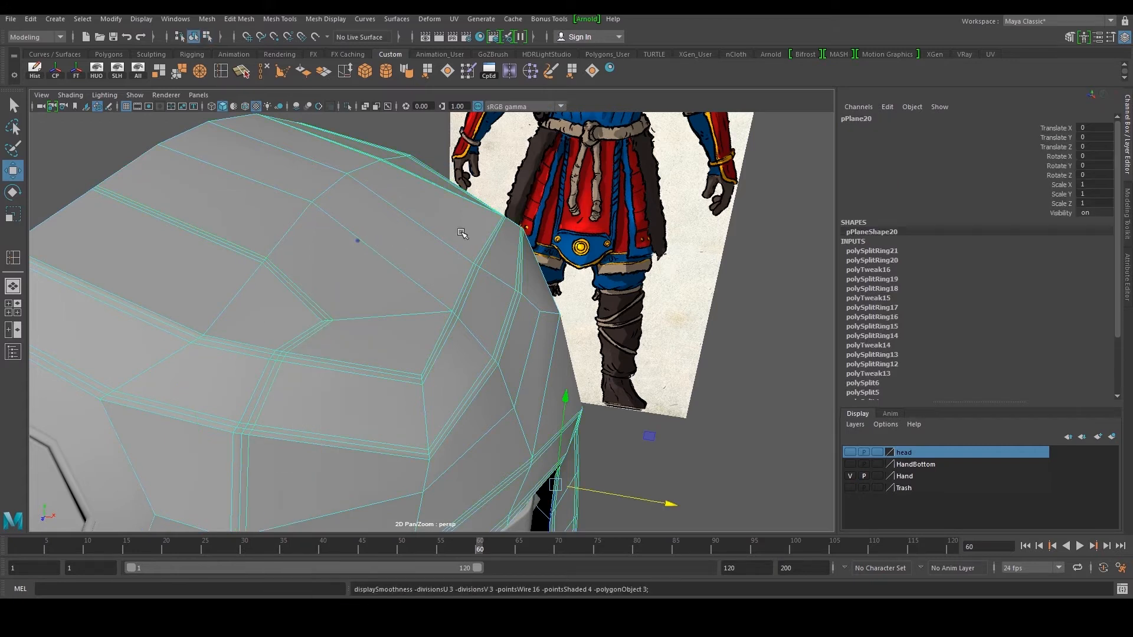
left_click(620, 267)
right_click_drag(620, 267, 531, 277, "alt")
left_click_drag(531, 277, 508, 296, "alt")
right_click_drag(508, 296, 463, 301, "alt")
left_click_drag(462, 301, 430, 295, "alt")
scroll(555, 298, "down", 5)
Undo the two edge loops just added on the dome's side and show the helmet unsmoothed
key("ctrl+z")
key("ctrl+z")
key("ctrl+z")
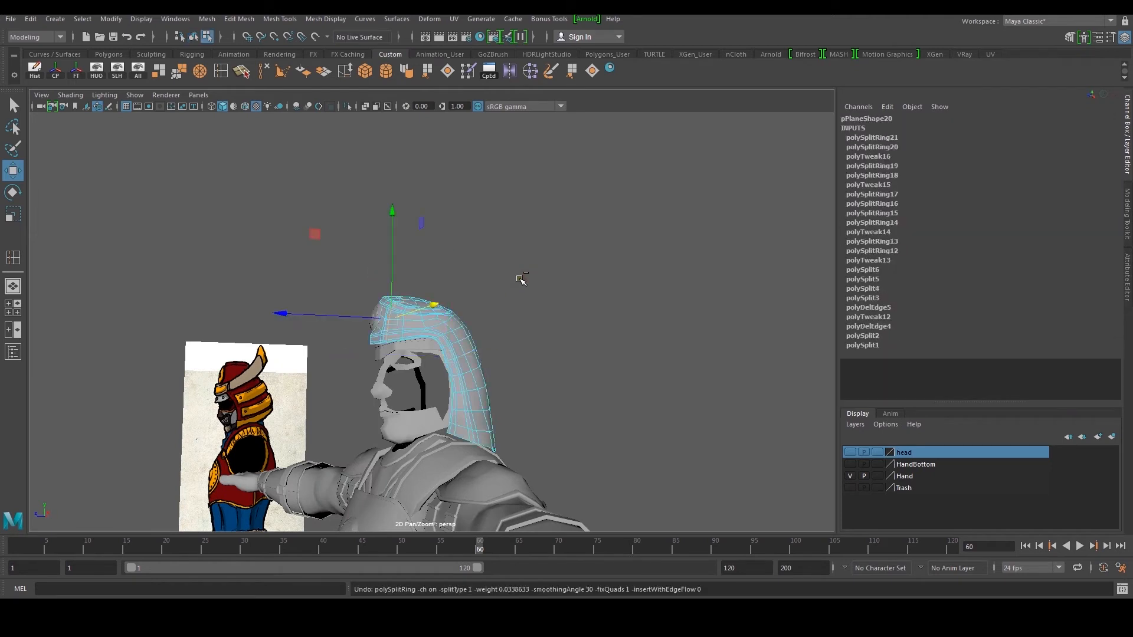
key("ctrl+z")
scroll(521, 280, "up", 3)
key("ctrl+z")
scroll(451, 313, "up", 3)
right_click_drag(451, 286, 465, 329)
mouse_move(457, 316)
left_mouse_down("alt")
mouse_move(405, 300)
mouse_move(440, 315)
mouse_move(471, 309)
mouse_move(468, 297)
left_mouse_up("alt")
key("ctrl+z")
key("1")
Examine the helmet from several angles in smoothed display, then return it to its unsmoothed display
left_click_drag(429, 247, 374, 318, "alt")
left_click_drag(449, 322, 490, 276, "alt")
right_click_drag(619, 231, 643, 208)
left_click(620, 230)
right_click_drag(620, 231, 467, 307, "alt")
left_click_drag(436, 319, 525, 331, "alt")
left_click(496, 348)
key("3")
left_click(556, 251)
left_click_drag(557, 251, 580, 253, "alt")
left_click(485, 346)
key("1")
Soften the helmet's edges and delete its construction history
left_click(406, 76)
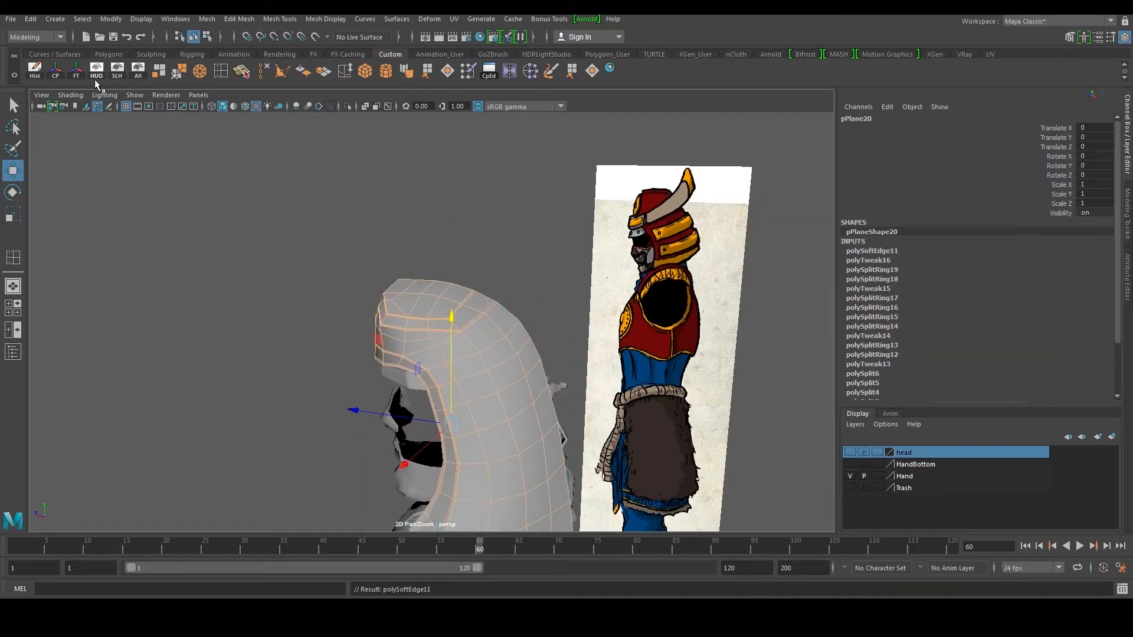
left_click(38, 79)
left_click(272, 318)
Duplicate the helmet half and set the copy's Scale X to -1
left_click(404, 334)
left_click_drag(271, 318, 454, 331, "alt")
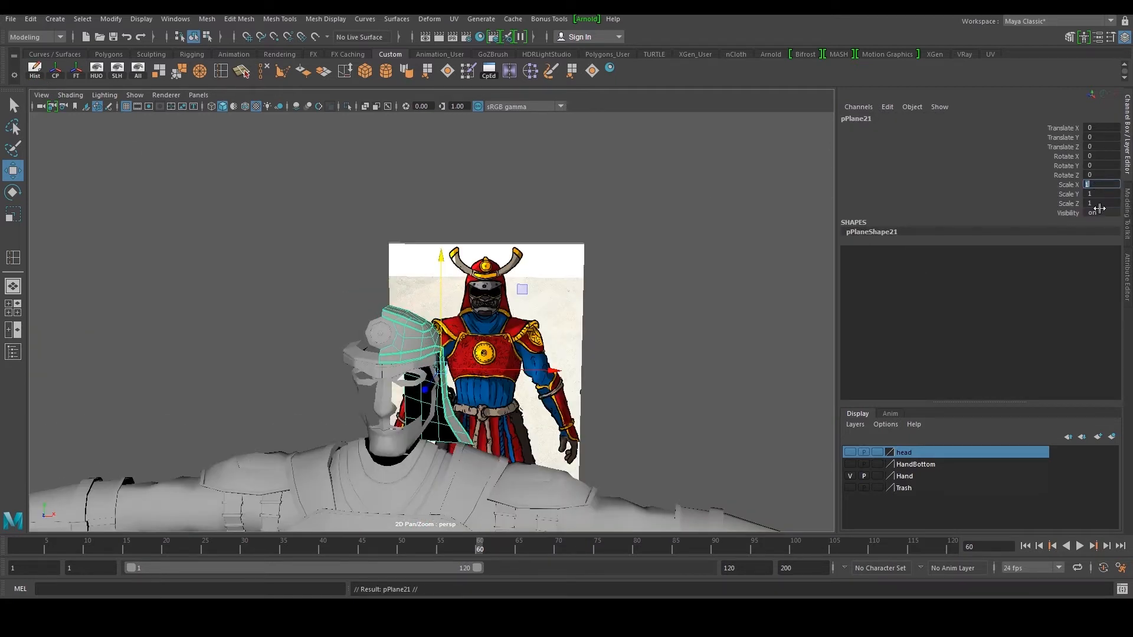
type("-1")
key("Return")
key("space")
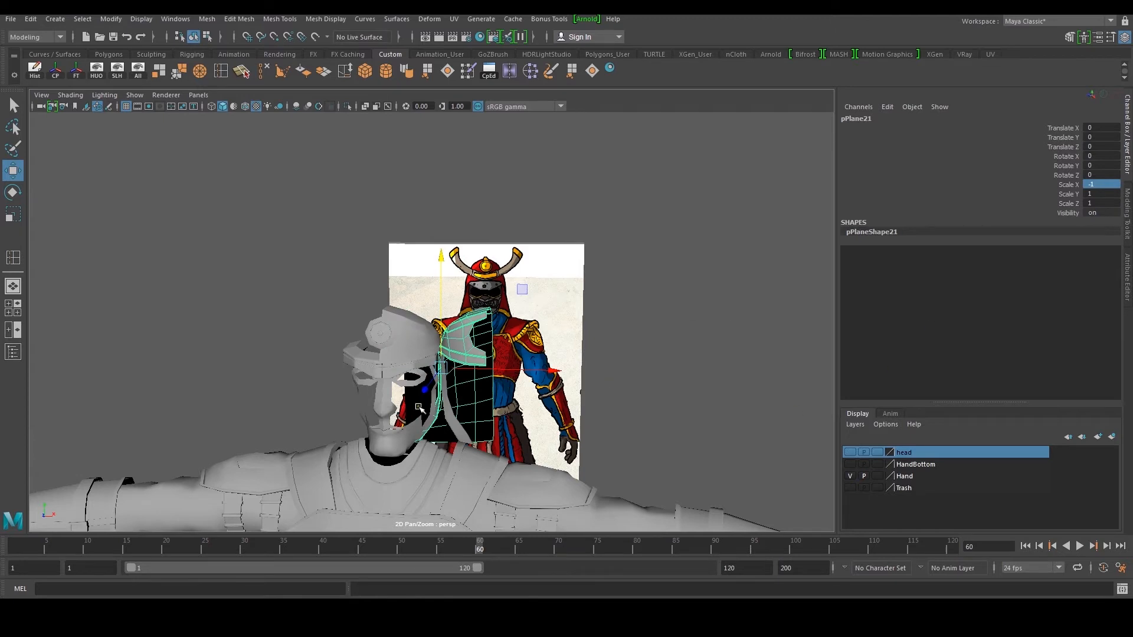
Move the mirrored helmet half sideways until it meets the original half at the centre line
key("space")
left_click_drag(543, 288, 453, 287)
key("space")
key("space")
left_click_drag(427, 350, 450, 346, "alt")
scroll(447, 348, "up", 3)
left_click_drag(416, 390, 418, 390)
left_click(521, 353)
Review the complete mirrored helmet on the character from the front and side against the reference drawings
scroll(521, 353, "down", 4)
left_click_drag(521, 353, 463, 352, "alt")
scroll(467, 358, "up", 3)
left_click_drag(394, 347, 439, 319, "alt")
scroll(379, 335, "up", 3)
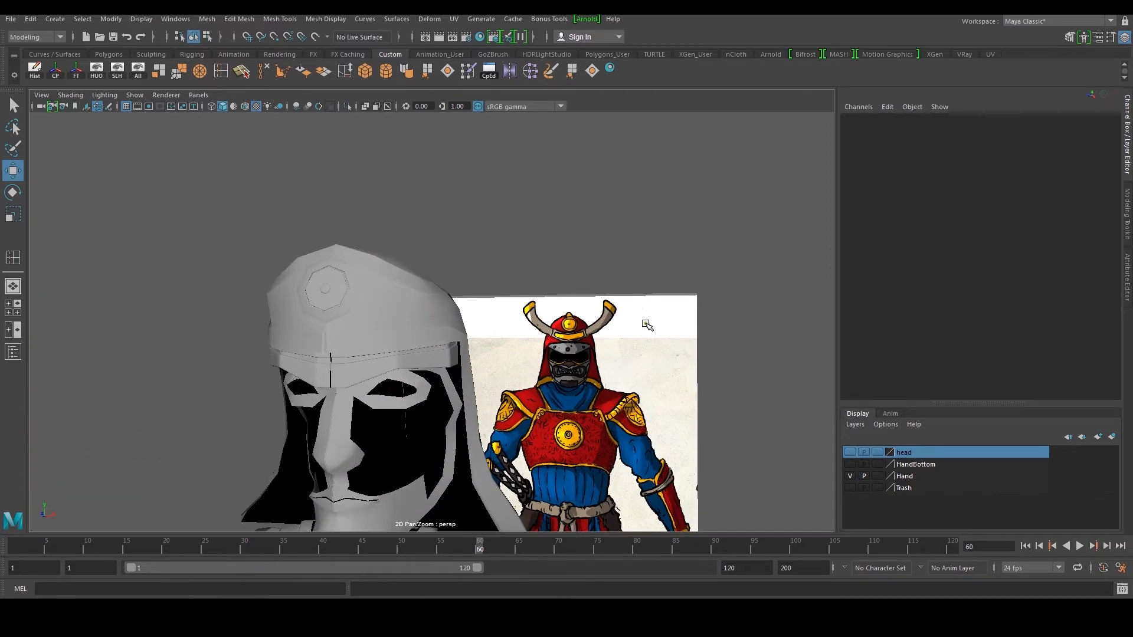
left_click_drag(312, 324, 327, 312, "alt")
scroll(316, 296, "down", 4)
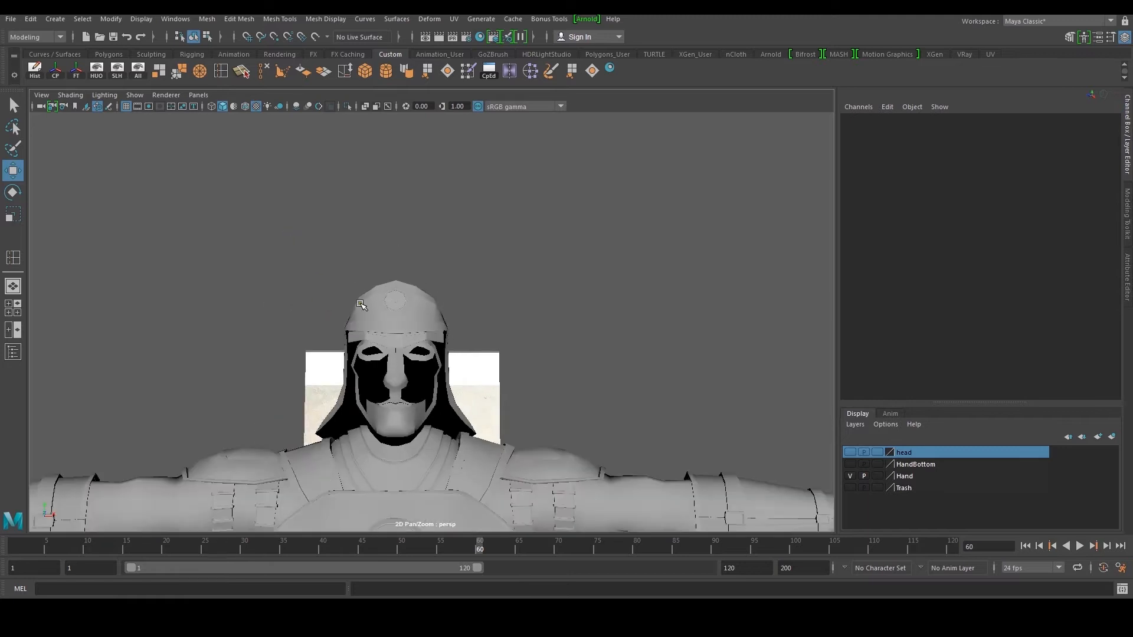
scroll(503, 291, "down", 5)
left_click_drag(503, 291, 691, 315, "alt")
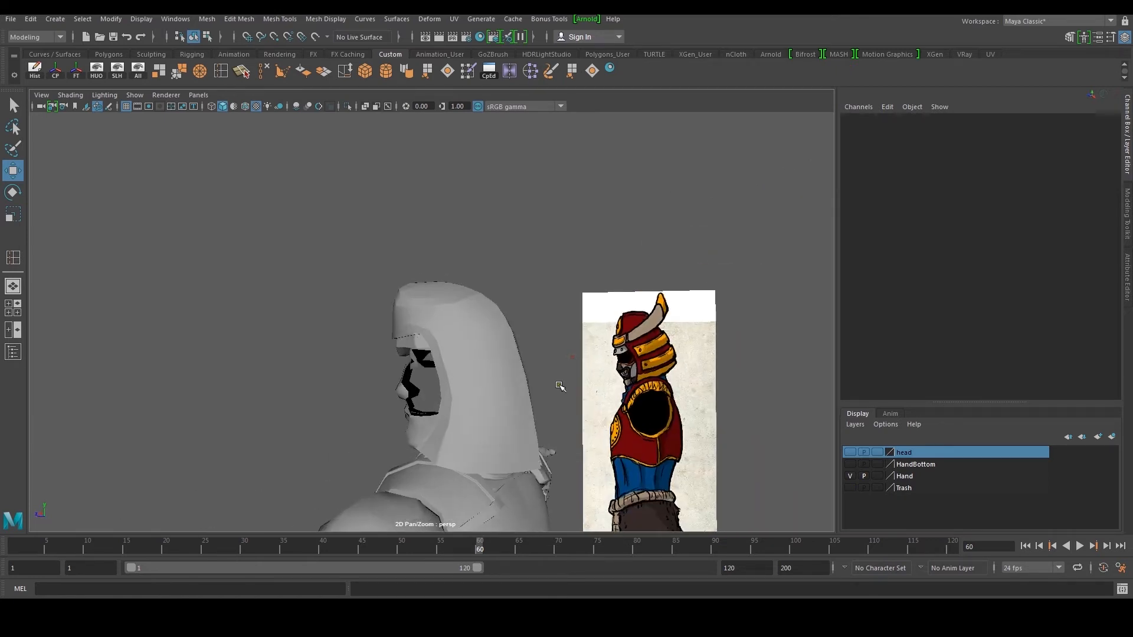
left_click_drag(505, 406, 607, 399, "alt")
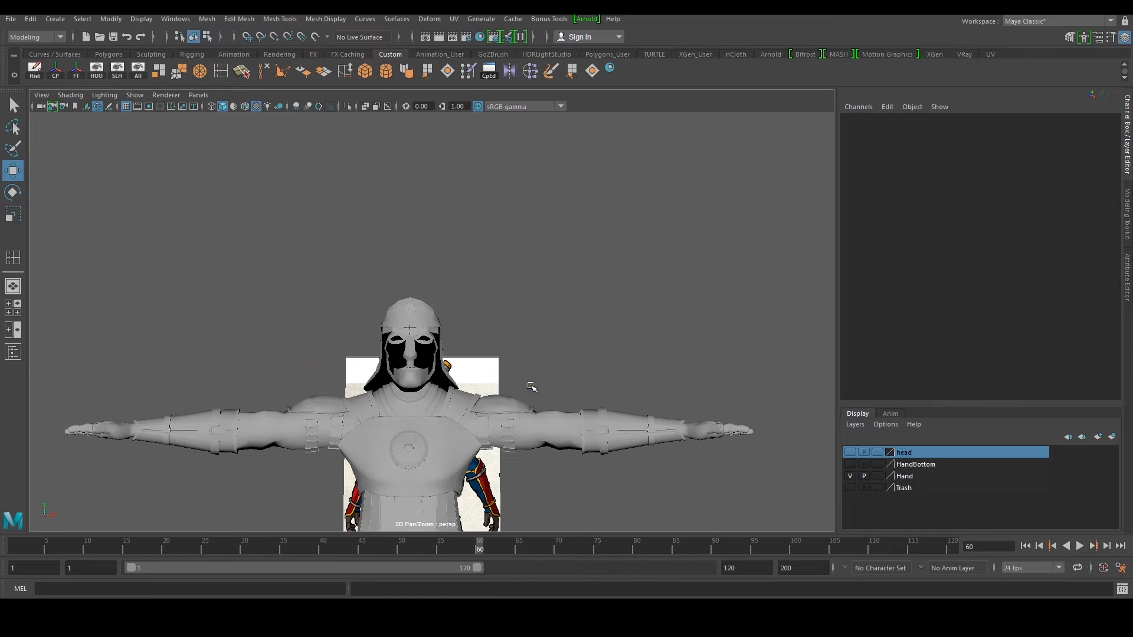
left_click_drag(533, 387, 507, 386, "alt")
right_click_drag(463, 390, 497, 386, "alt")
left_click_drag(497, 386, 453, 372, "alt")
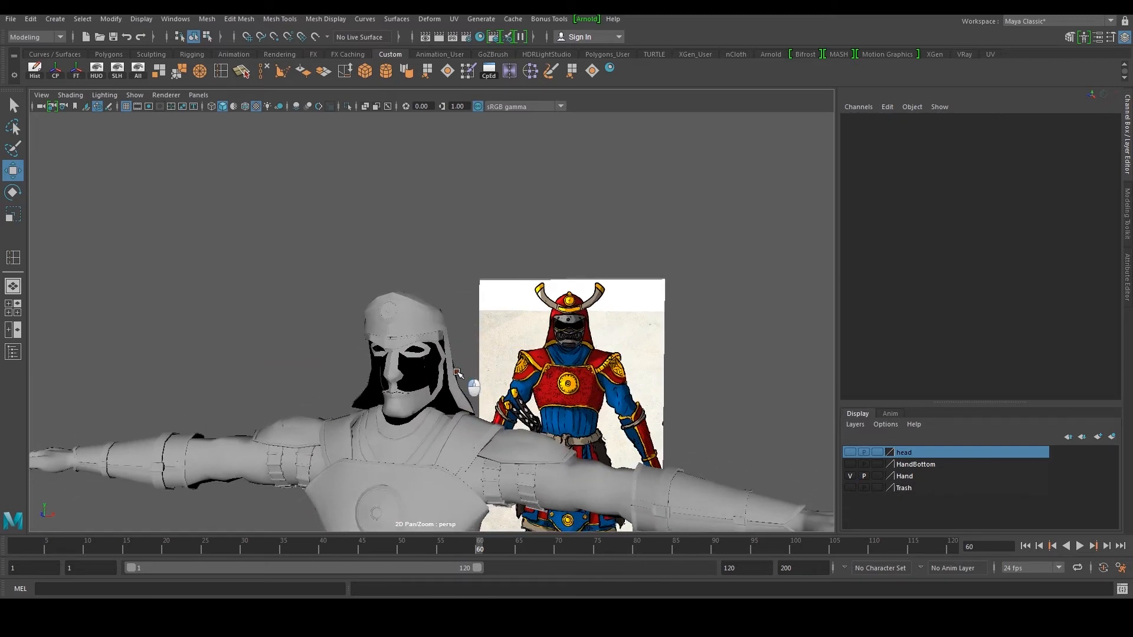
Examine the helmet's side edge around the face opening, ending with the original half selected
left_click(452, 363)
right_click_drag(452, 363, 476, 358, "alt")
left_click(355, 329, "shift")
left_click_drag(481, 381, 413, 375, "alt")
left_click(526, 378)
scroll(448, 384, "down", 2)
scroll(450, 378, "up", 4)
left_click(454, 372)
left_click(461, 370)
left_click(456, 366)
Delete the mirrored half of the helmet
key("space")
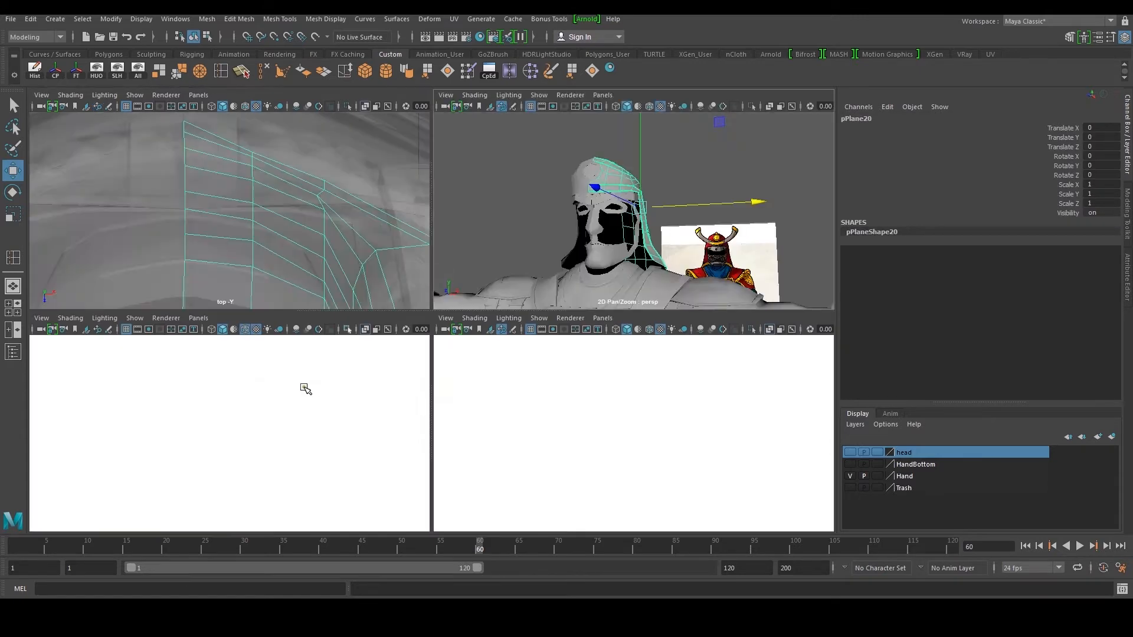
key("space")
scroll(347, 314, "up", 5)
left_click(259, 313)
key("Delete")
In the front view, move vertices on the side of the original helmet half outward to widen it
left_click(432, 296)
scroll(432, 295, "up", 4)
right_click_drag(435, 285, 414, 282)
scroll(424, 263, "up", 4)
middle_click_drag(440, 192, 429, 296, "alt")
left_click_drag(367, 332, 418, 343)
left_click_drag(493, 318, 504, 317)
middle_click_drag(425, 266, 436, 312, "alt")
scroll(437, 313, "up", 2)
left_click_drag(376, 319, 376, 320)
left_click_drag(479, 309, 494, 305)
Move the neck guard's side vertices outward in the front view, from just below the rim corner to beside the face mask
middle_click_drag(379, 447, 422, 325, "alt")
left_click_drag(477, 383, 477, 383)
left_click_drag(548, 358, 555, 356)
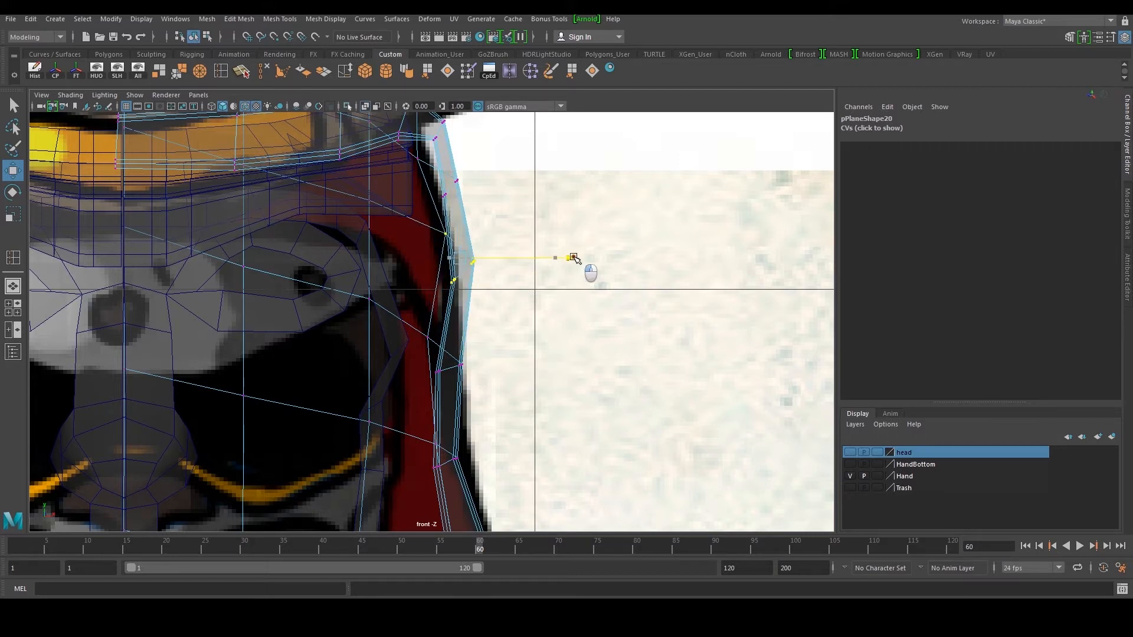
left_click_drag(573, 258, 574, 257)
scroll(505, 203, "up", 2)
middle_click_drag(506, 204, 499, 303, "alt")
left_click_drag(457, 261, 457, 262)
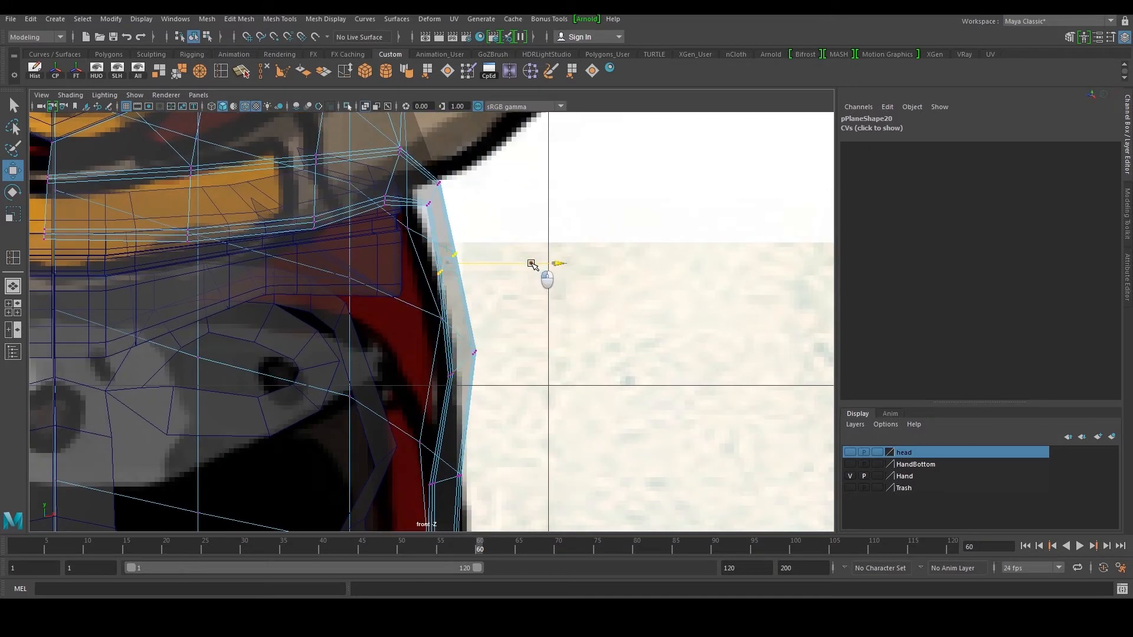
middle_click_drag(468, 315, 476, 303, "alt")
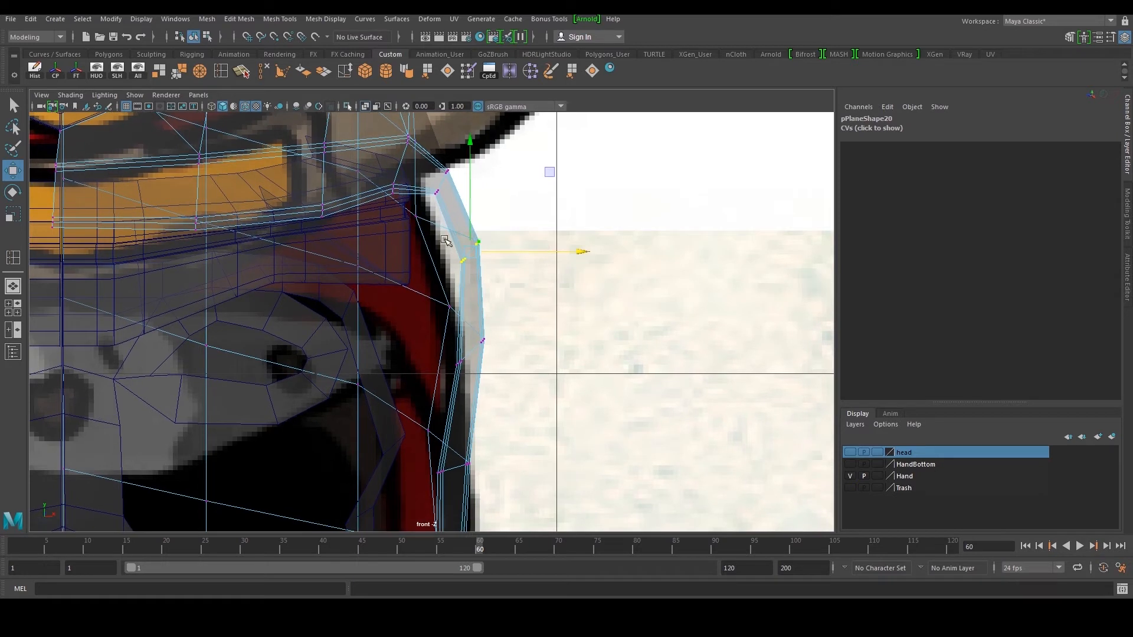
left_click_drag(441, 219, 440, 218)
middle_click_drag(413, 404, 417, 275, "alt")
left_click_drag(561, 323, 573, 323)
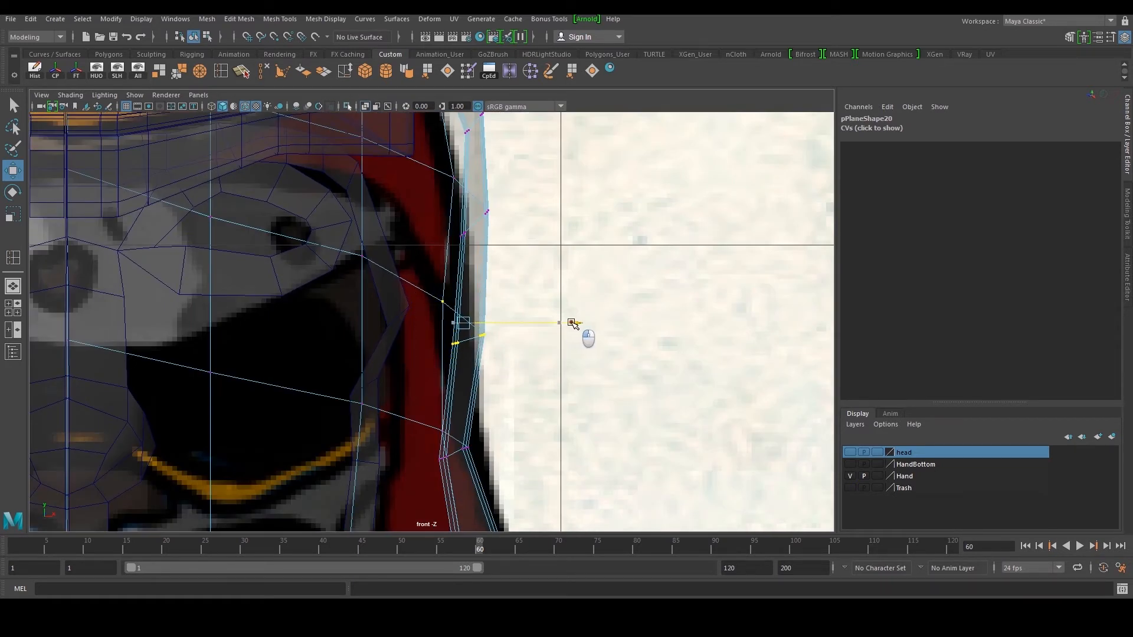
Review the widened neck guard on the full character in the perspective view, with the helmet deselected
scroll(549, 348, "down", 8)
middle_click_drag(513, 389, 498, 304, "alt")
scroll(498, 304, "up", 2)
scroll(498, 303, "down", 3)
key("space")
key("space")
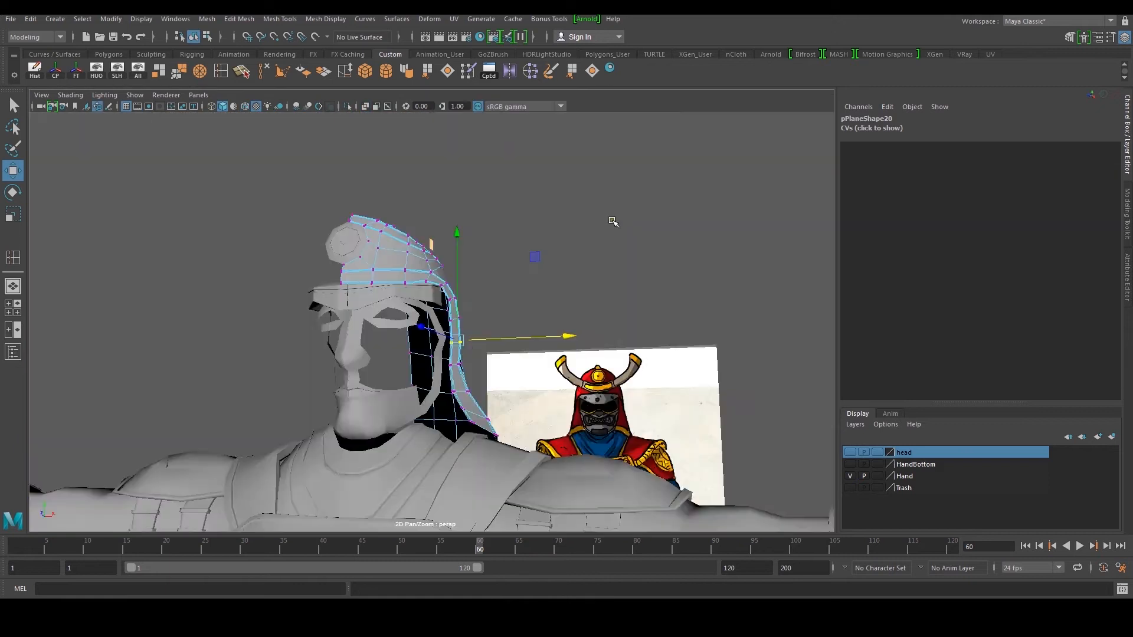
scroll(613, 220, "up", 4)
right_click_drag(469, 266, 563, 230)
left_click_drag(580, 241, 513, 318, "alt")
left_click(563, 232)
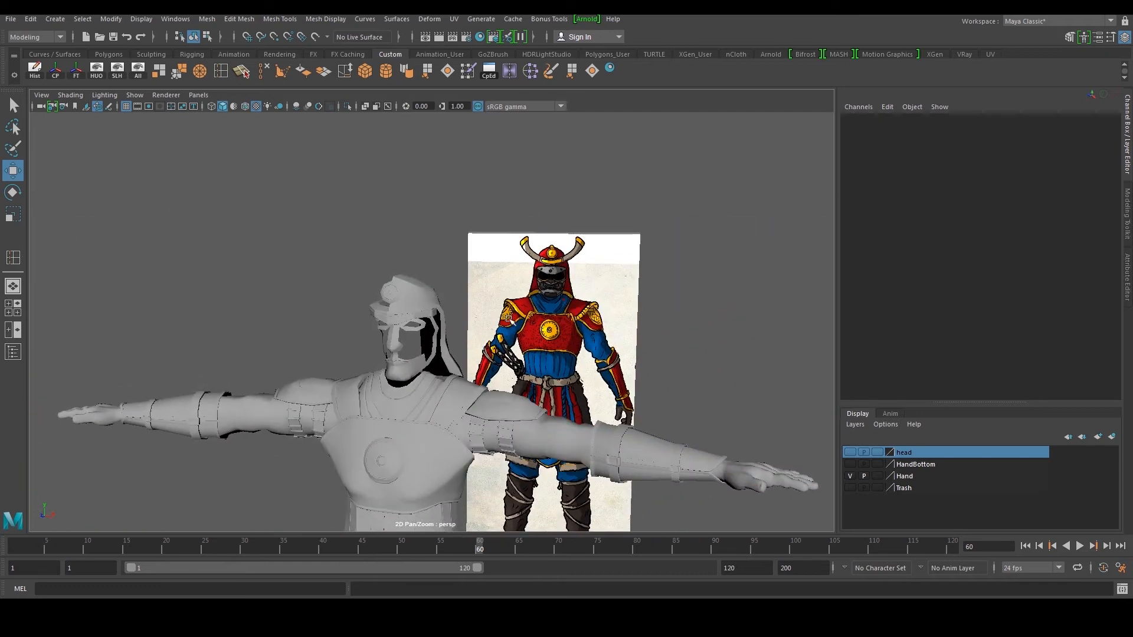
scroll(445, 341, "up", 3)
left_click_drag(444, 340, 503, 341, "alt")
scroll(474, 334, "up", 3)
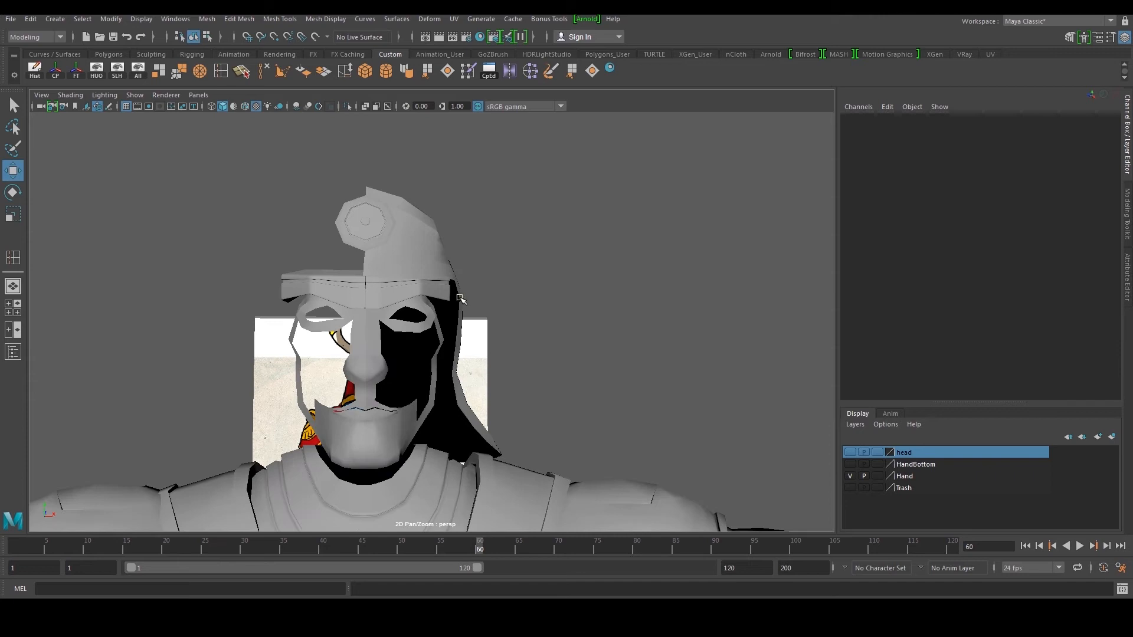
scroll(413, 297, "down", 3)
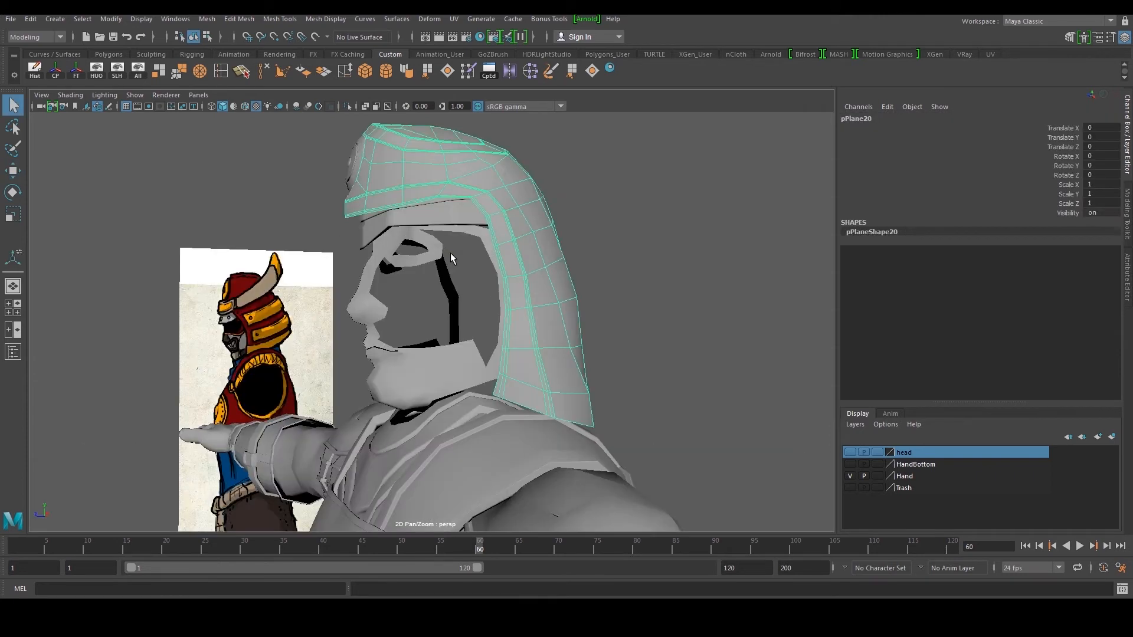
In the side view, pull the vertices along the neck guard's bottom edge downward toward the rear corner
left_click_drag(481, 250, 547, 370, "alt")
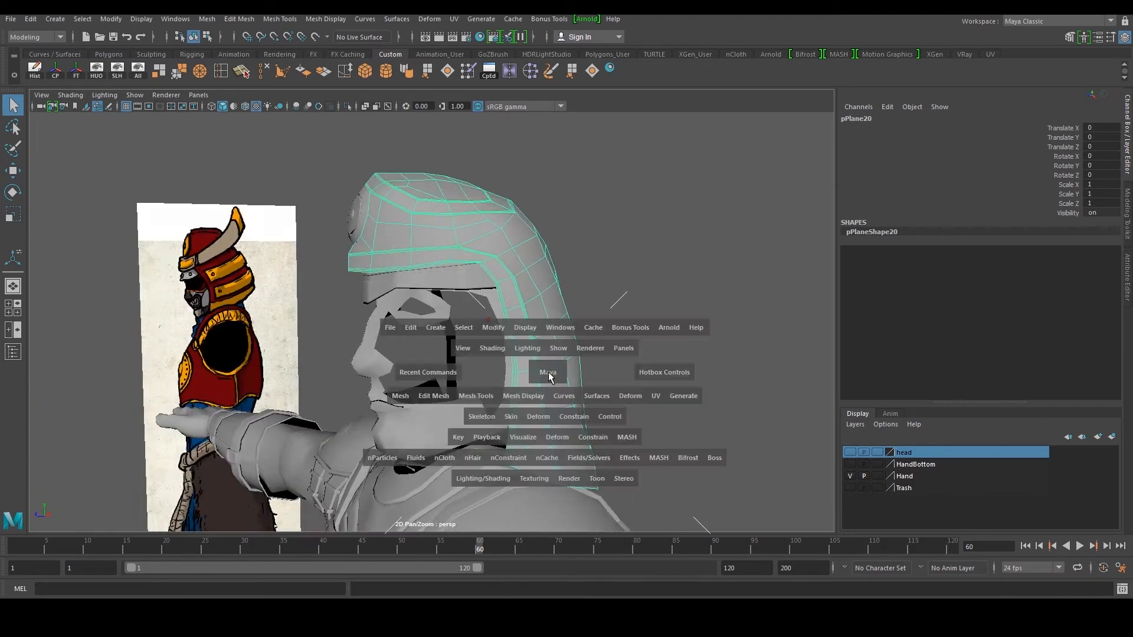
key("space")
key("space")
scroll(572, 362, "down", 3)
middle_click_drag(572, 361, 481, 192, "alt")
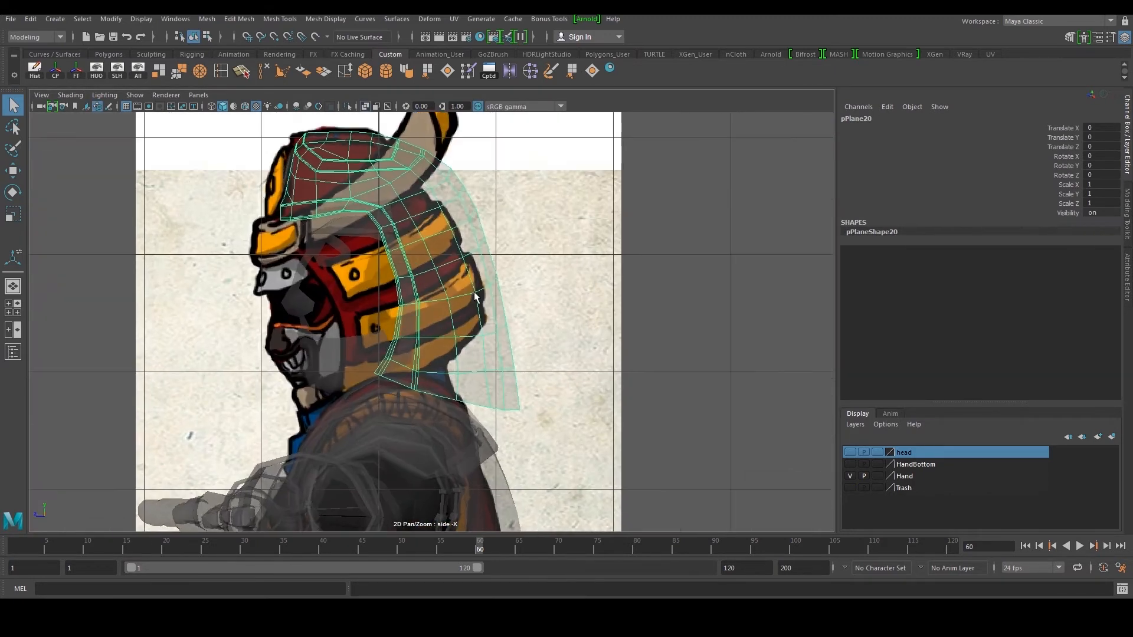
right_click_drag(484, 318, 449, 313)
scroll(501, 360, "up", 4)
key("w")
left_click_drag(522, 461, 558, 488)
left_click_drag(508, 415, 531, 412)
left_click_drag(495, 396, 524, 427, "ctrl")
left_click_drag(541, 412, 550, 438)
Reposition the row of vertices just above the neck guard's bottom edge to even out its spacing in the side view
left_click(472, 401)
left_click_drag(515, 355, 515, 355)
left_click_drag(533, 332, 515, 356)
left_click_drag(506, 342, 528, 365)
left_click_drag(466, 338, 470, 350)
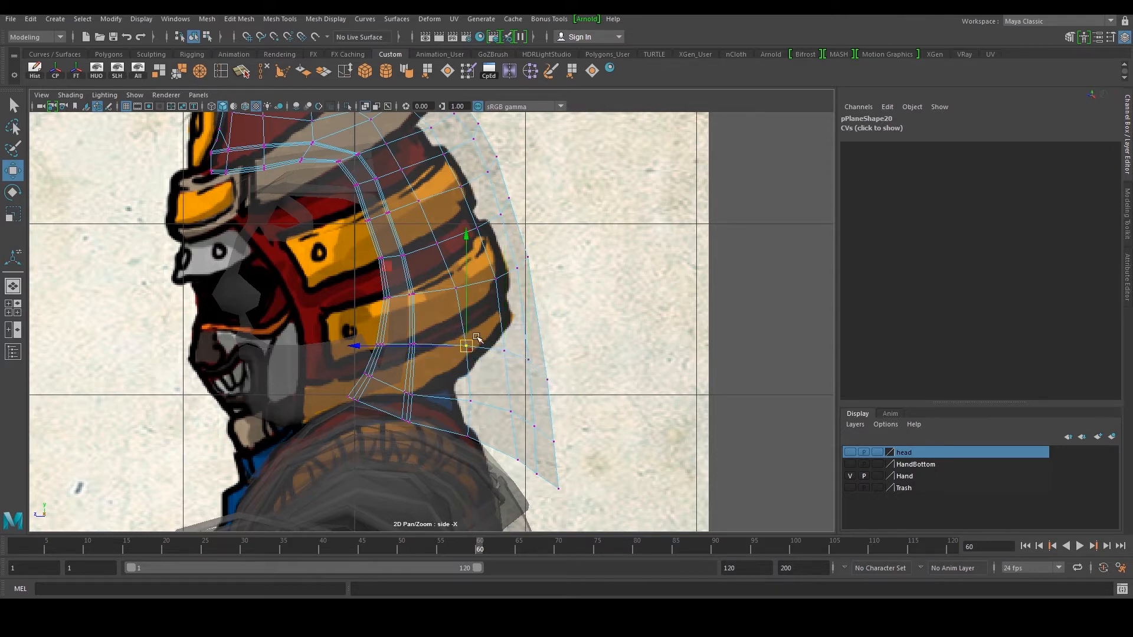
Adjust the vertices at mid-height on the rear of the neck guard so that row flows evenly
middle_click_drag(563, 238, 554, 307, "alt")
left_click_drag(488, 354, 491, 350)
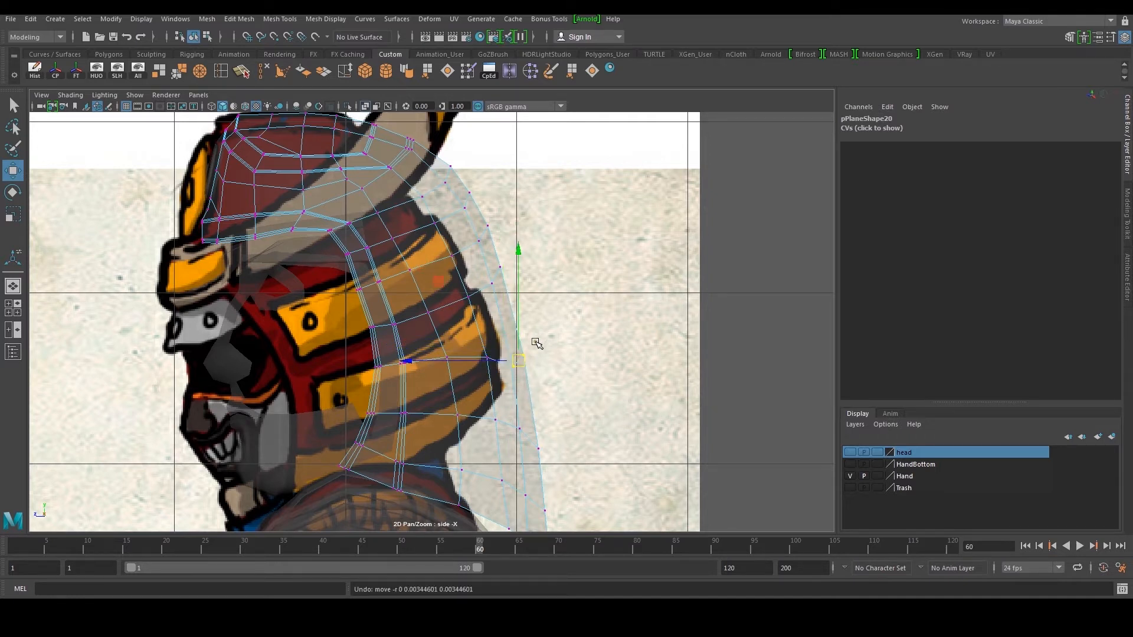
left_click_drag(542, 368, 519, 349)
middle_click_drag(542, 372, 545, 389)
left_click(515, 369)
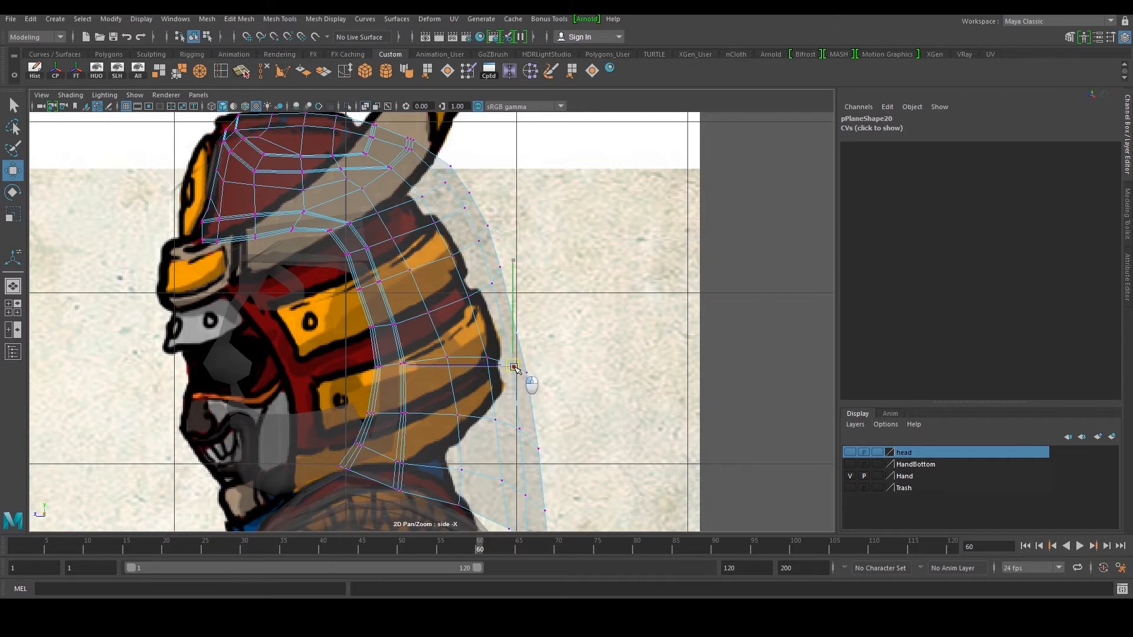
In the side view, reposition the vertices along the upper rear of the neck guard so the horizontal rows are evenly spaced
middle_click_drag(522, 263, 512, 301, "alt")
right_click_drag(512, 301, 538, 286, "alt")
mouse_move(486, 329)
left_mouse_down()
mouse_move(499, 331)
mouse_move(472, 347)
left_mouse_up()
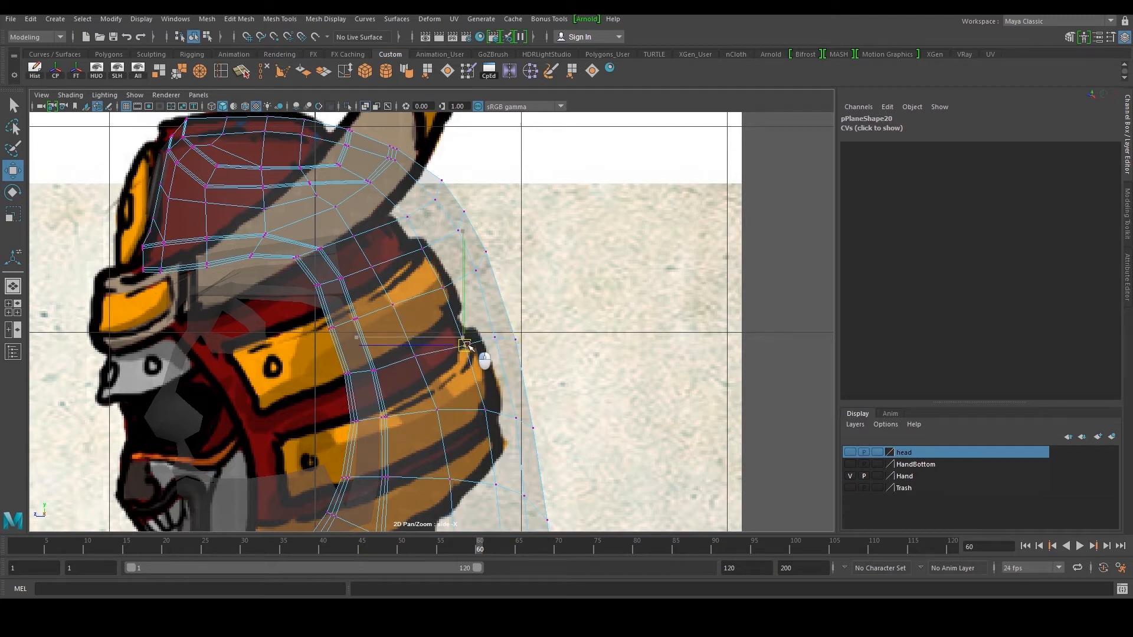
middle_click_drag(489, 293, 478, 324, "alt")
left_click_drag(481, 278, 469, 294)
left_click_drag(478, 290, 483, 300)
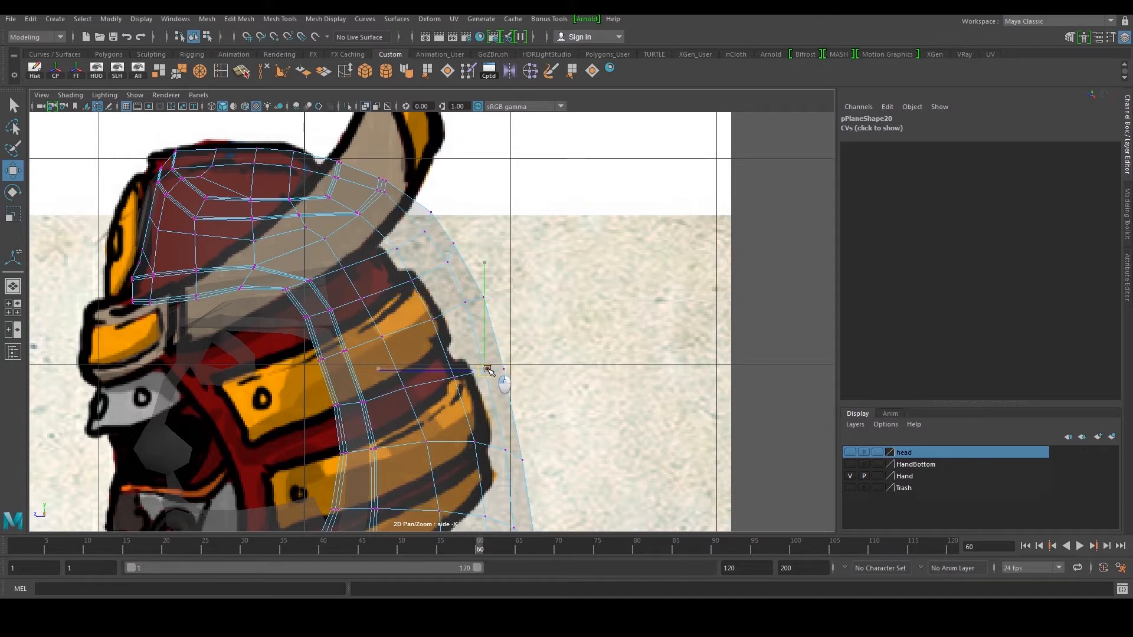
middle_click_drag(475, 390, 479, 335, "alt")
In the perspective view, adjust the faces near the lower rear end of the neck guard to even out its surface
key("space")
key("space")
left_click_drag(571, 239, 472, 276, "alt")
right_click_drag(498, 261, 519, 241)
scroll(498, 287, "down", 5)
left_click_drag(499, 288, 455, 379, "alt")
middle_click_drag(455, 380, 496, 289, "alt")
scroll(495, 289, "up", 3)
right_click_drag(498, 289, 498, 259)
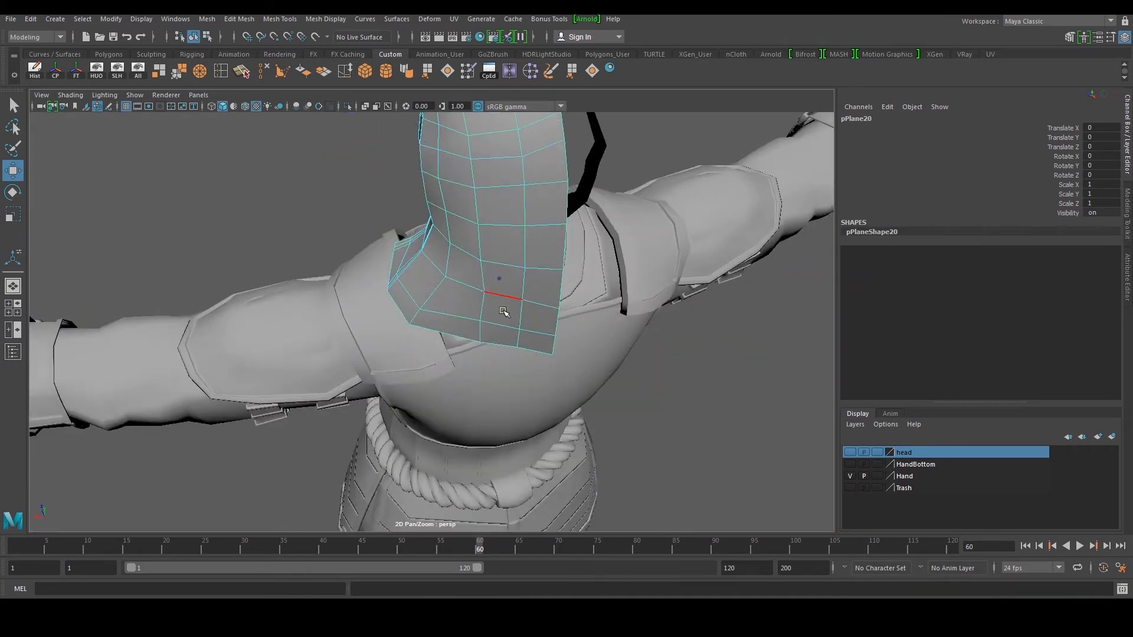
left_click(507, 342)
left_click_drag(506, 341, 476, 284, "alt")
key("ctrl+z")
right_click_drag(508, 279, 507, 313)
left_click(507, 326)
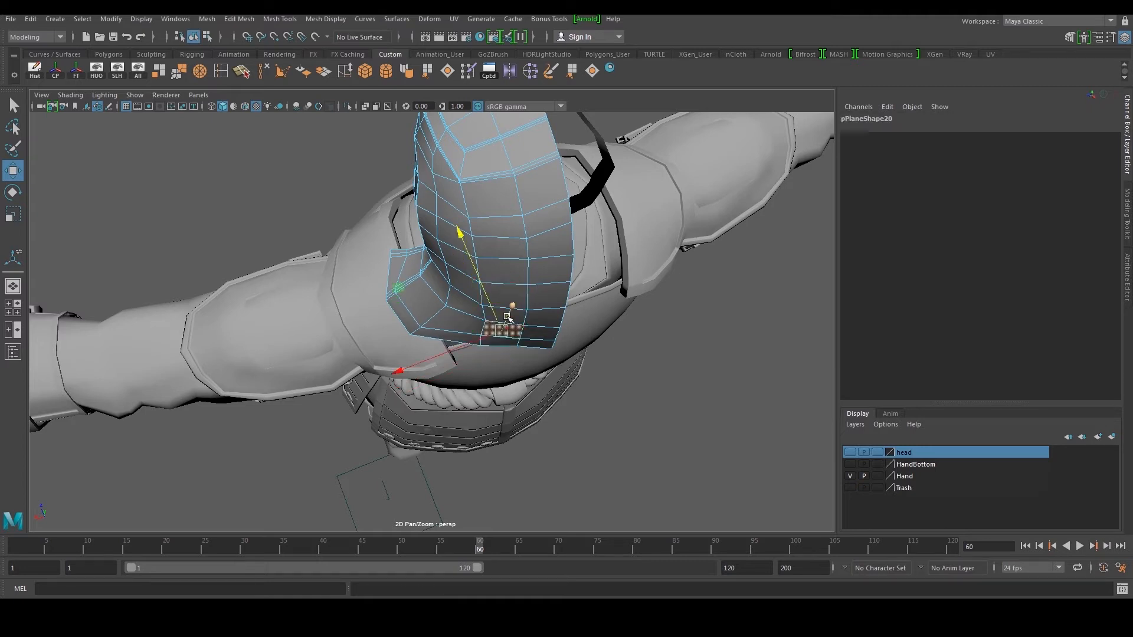
scroll(510, 308, "up", 2)
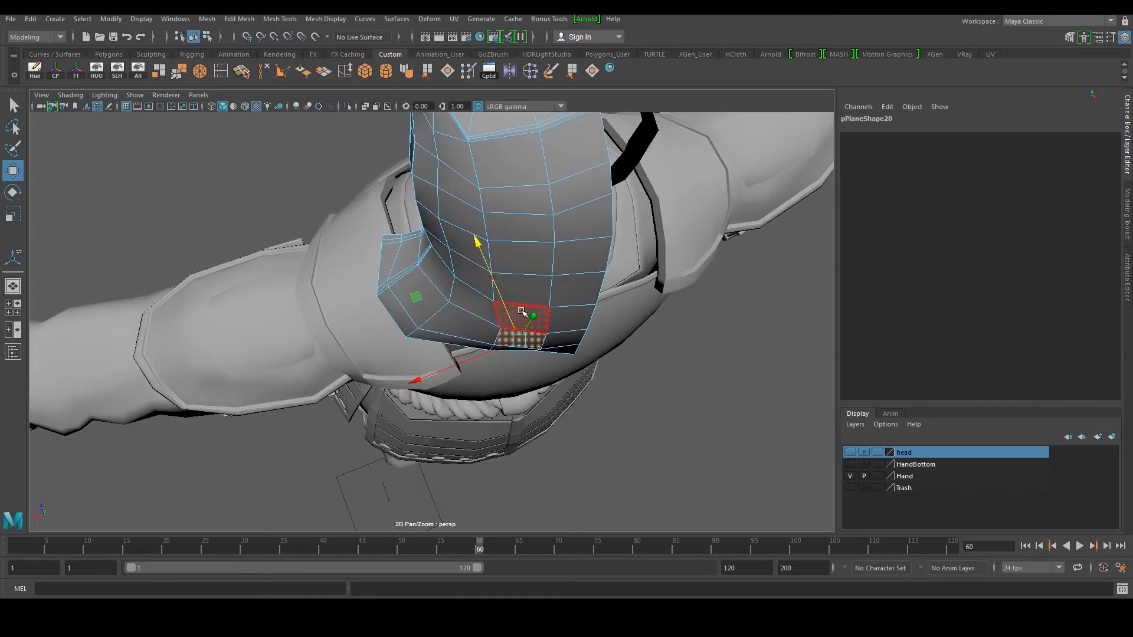
left_click(521, 249)
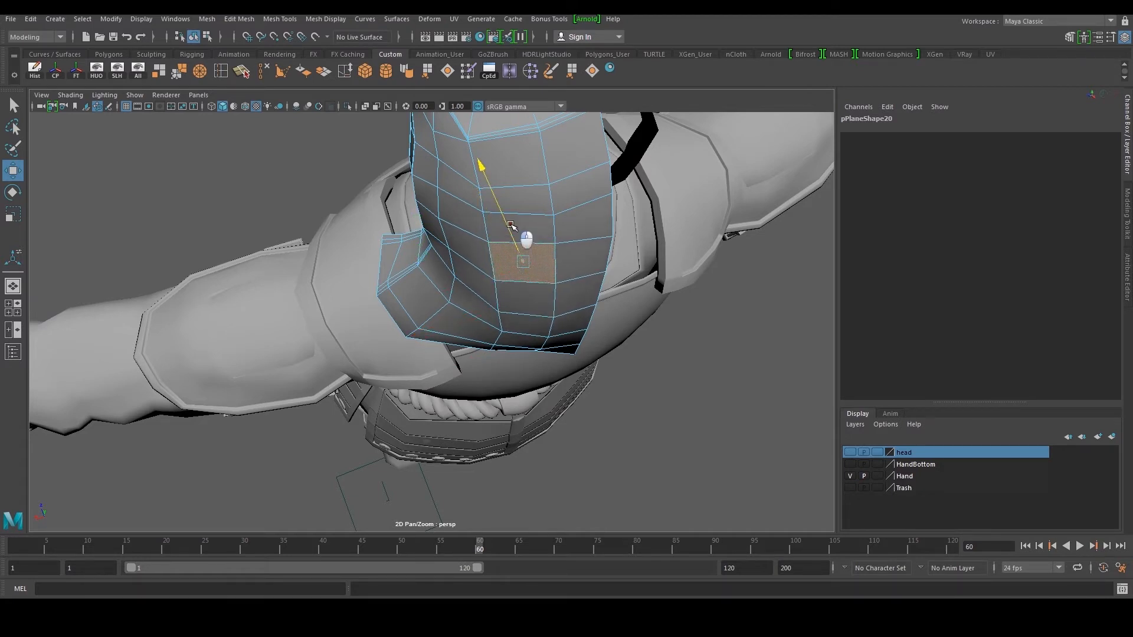
Adjust the edge just above the neck guard's bottom rim near the rear centre, checking its profile from the side
mouse_move(519, 299)
left_mouse_down("alt")
mouse_move(614, 273)
mouse_move(518, 276)
left_mouse_up("alt")
right_click_drag(515, 250, 514, 249)
left_click(520, 265)
left_click_drag(525, 267, 501, 288, "alt")
left_click(511, 288, "ctrl+shift")
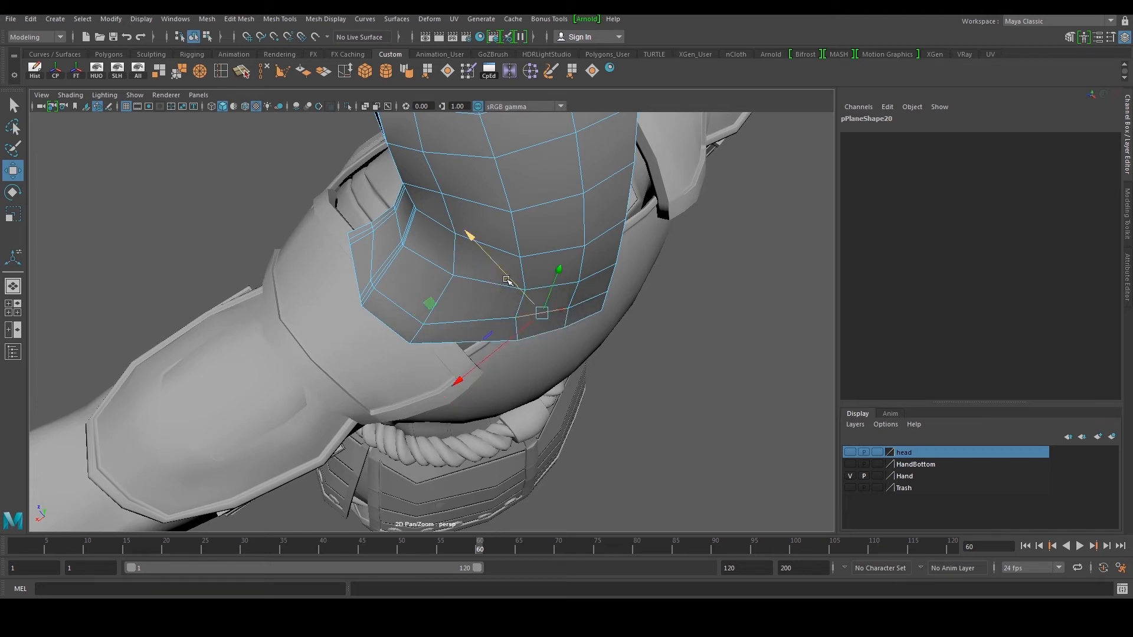
left_click_drag(531, 296, 577, 242, "alt")
middle_click_drag(576, 242, 570, 356, "alt")
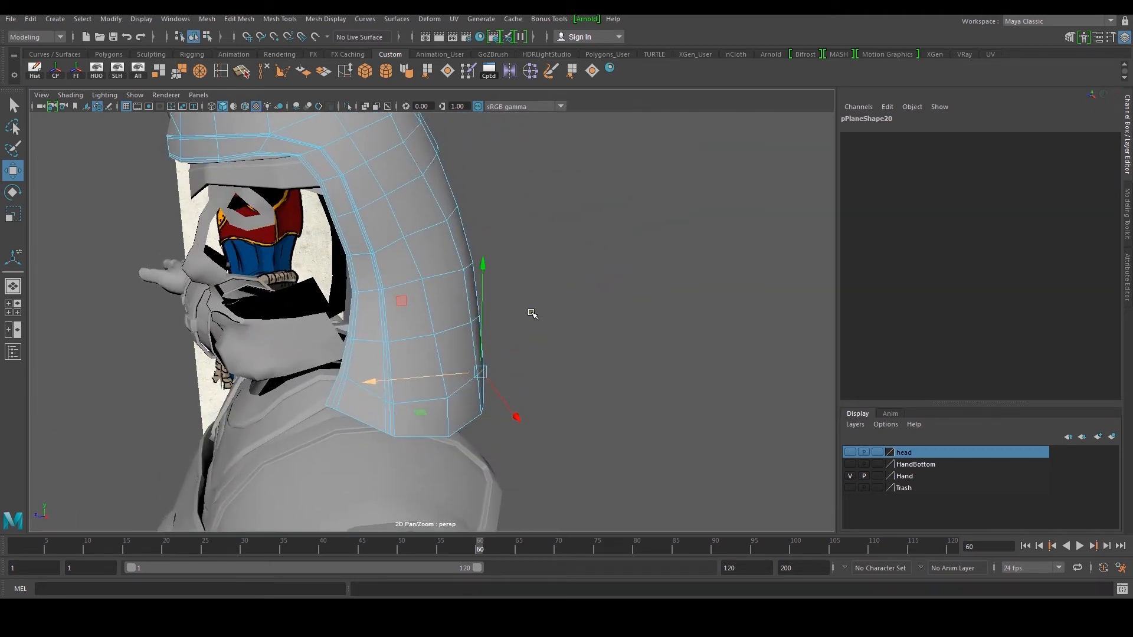
middle_click_drag(513, 289, 525, 362, "alt")
Select all the faces of the half helmet and extrude them to give the shell thickness
mouse_move(451, 279)
right_mouse_down()
mouse_move(470, 229)
mouse_move(465, 287)
mouse_move(431, 278)
right_mouse_up()
left_click_drag(432, 275, 530, 266, "alt")
key("ctrl+e")
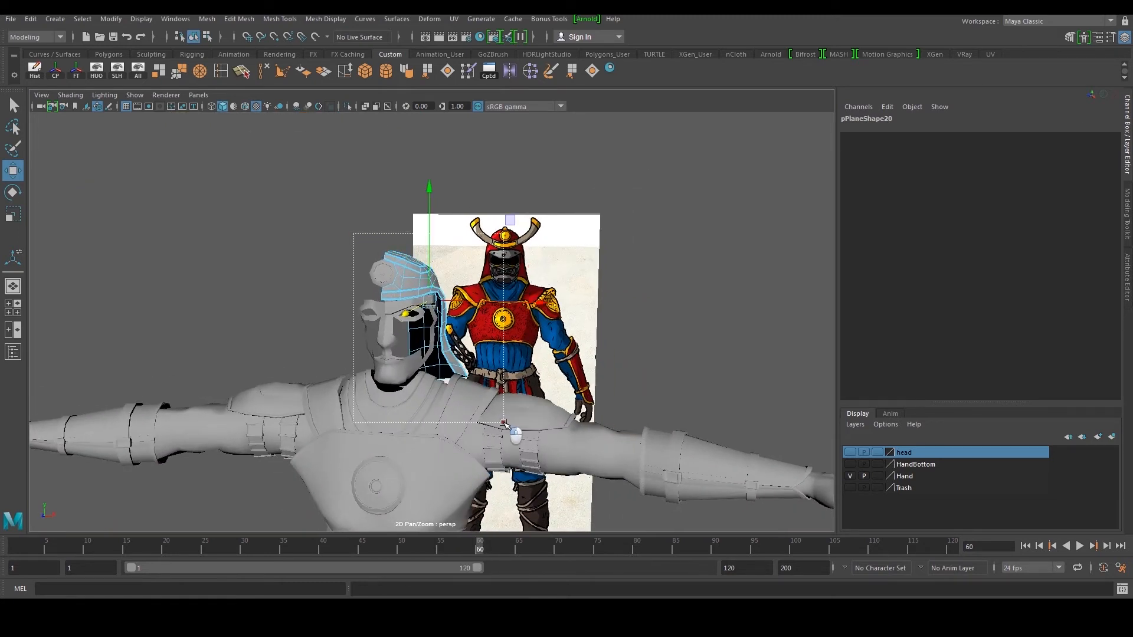
left_click_drag(413, 265, 487, 305, "alt")
right_click_drag(413, 289, 448, 303, "alt")
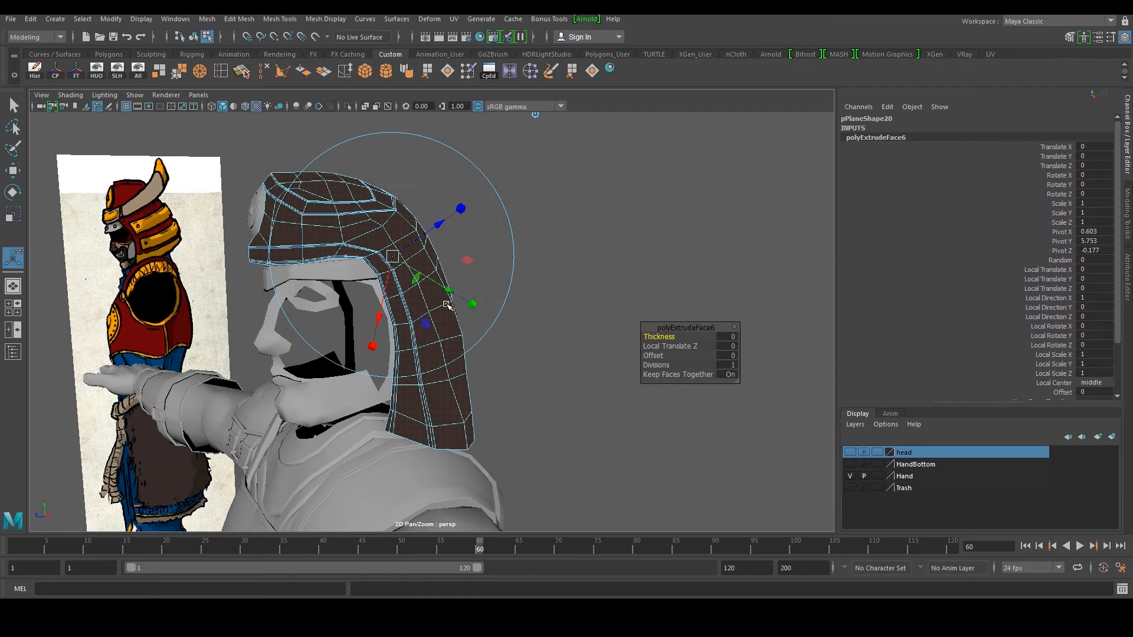
left_click_drag(448, 304, 508, 278, "alt")
middle_click_drag(508, 278, 503, 345, "alt")
left_click_drag(503, 345, 478, 282, "alt")
Return the helmet to object mode, reverse its normals and deselect it
right_click_drag(329, 176, 386, 140)
left_click(342, 184)
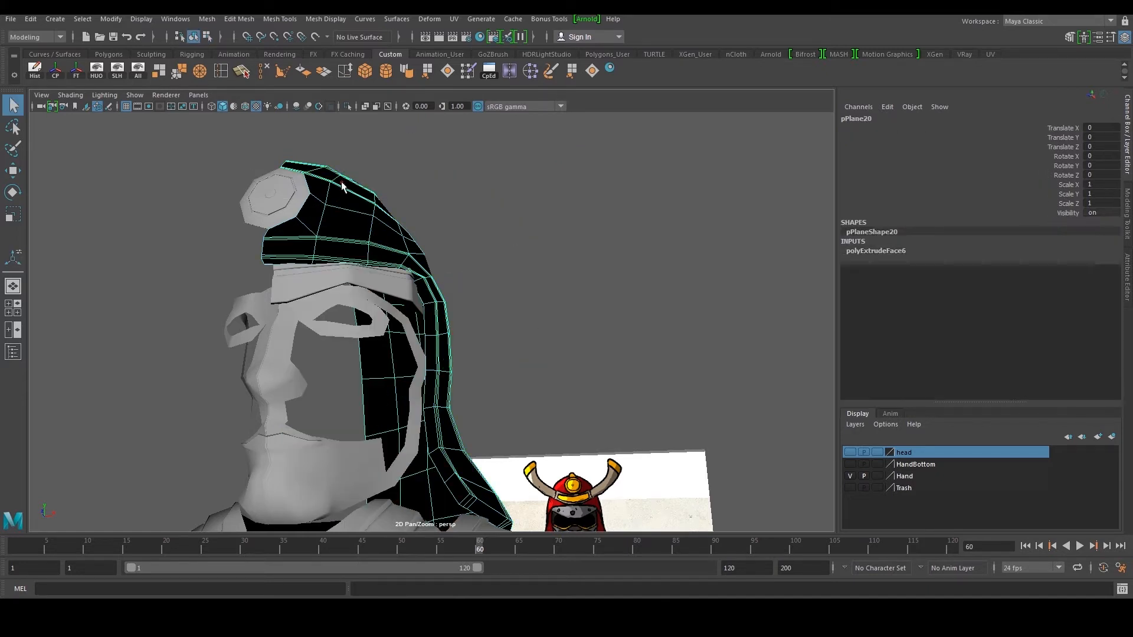
left_click_drag(367, 254, 449, 439, "alt")
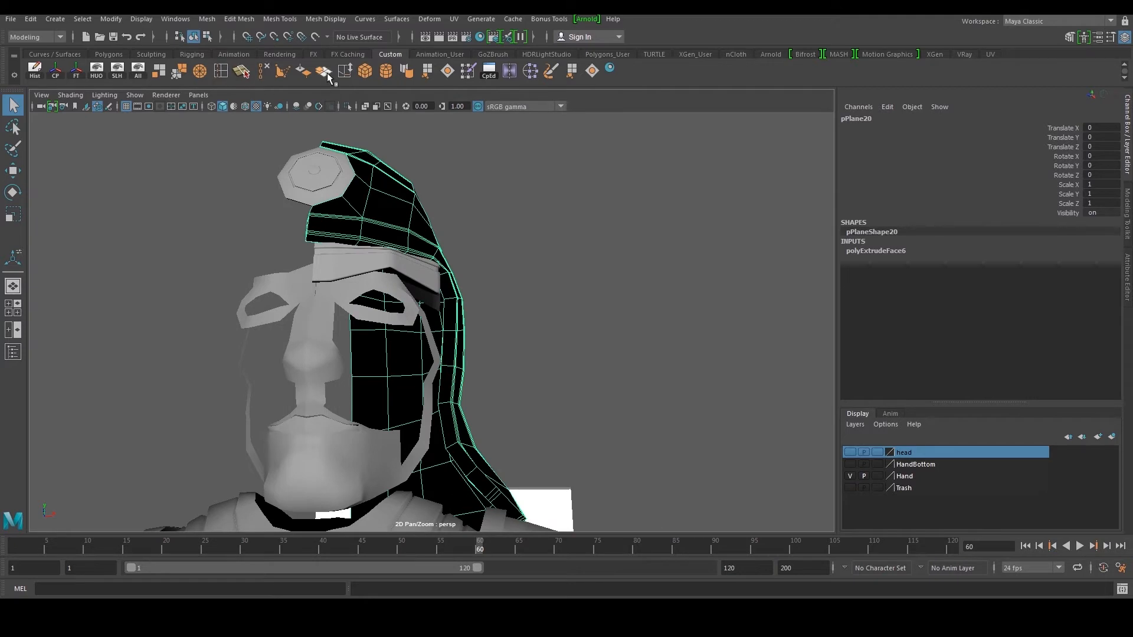
left_click(305, 74)
key("w")
scroll(425, 164, "up", 3)
left_click(544, 119)
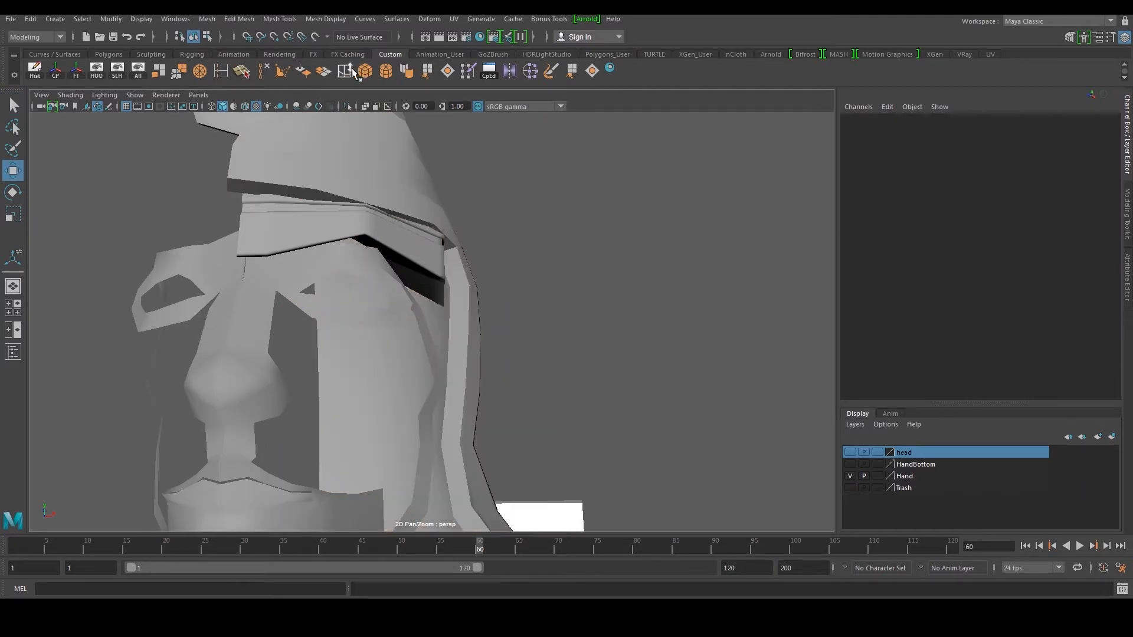
Insert two supporting edge loops along the thickness of the helmet's face-opening rim, close to its edges
left_click(241, 71)
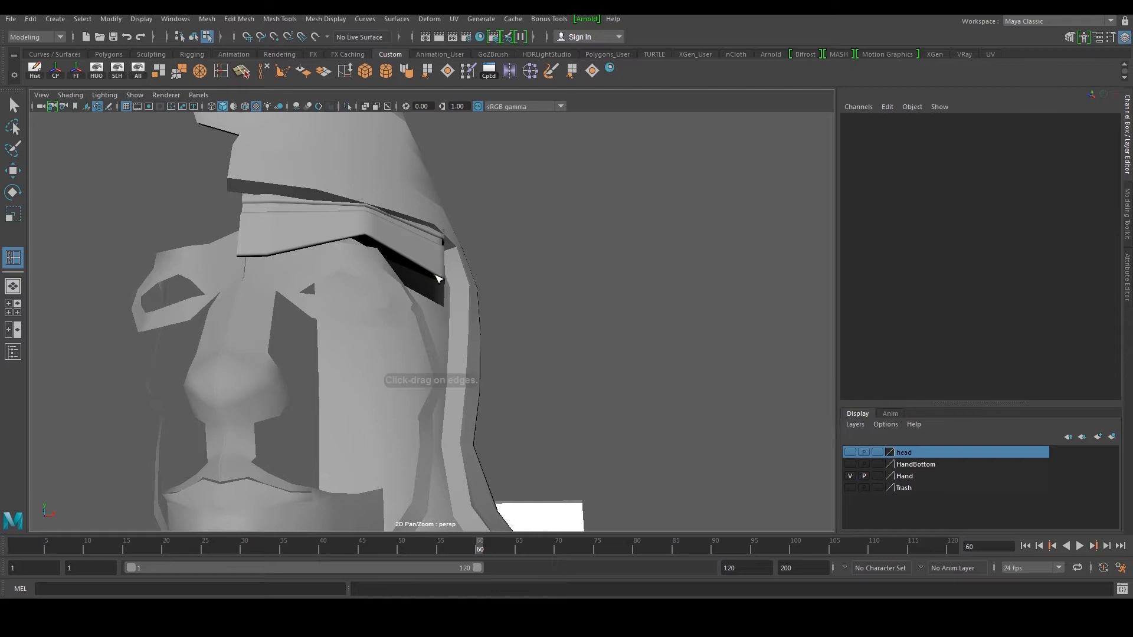
scroll(494, 313, "up", 3)
left_click(494, 277)
left_click(490, 273, "ctrl")
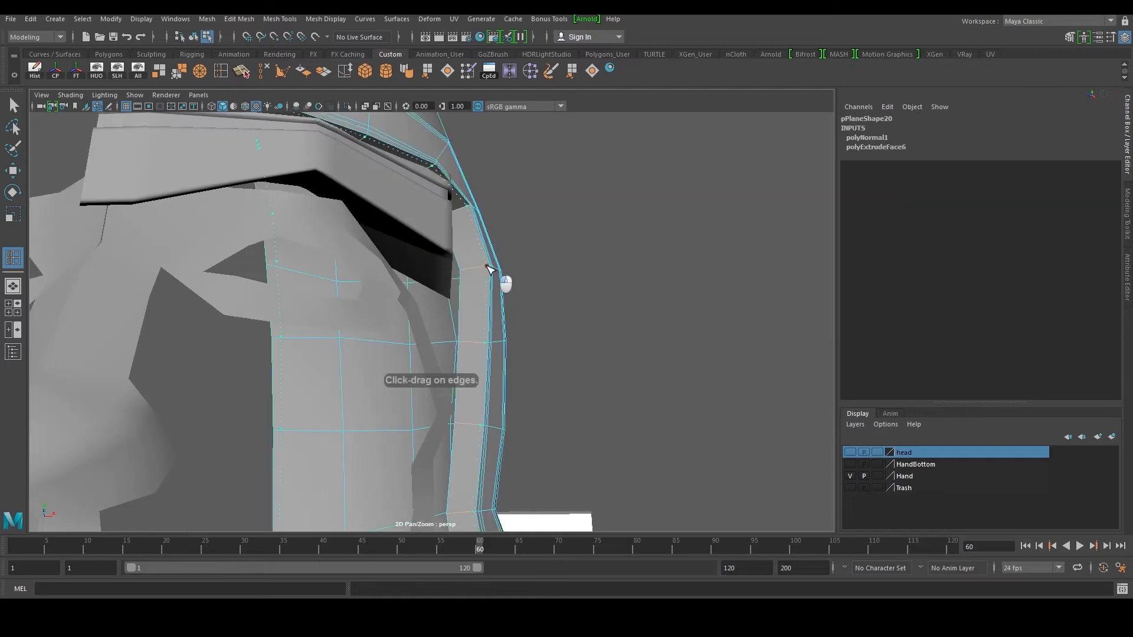
scroll(397, 291, "up", 3)
left_click(389, 293, "ctrl")
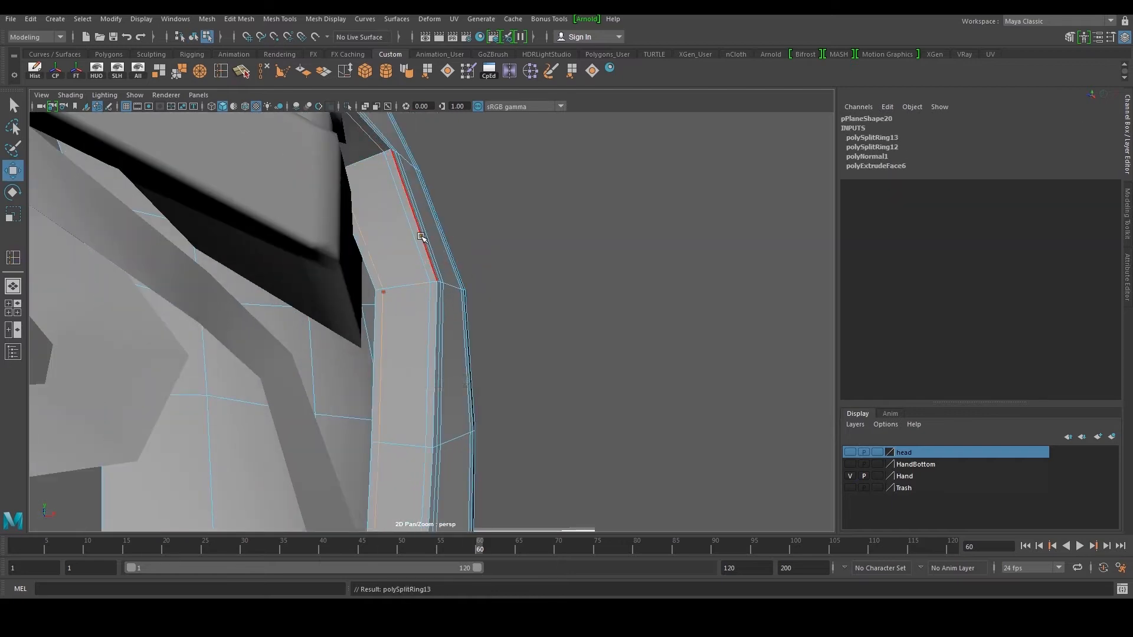
key("w")
left_click(544, 198)
Review the thickened helmet from the rear, side and front against the reference drawings
scroll(538, 217, "down", 5)
left_click_drag(536, 220, 573, 283, "alt")
scroll(501, 233, "down", 3)
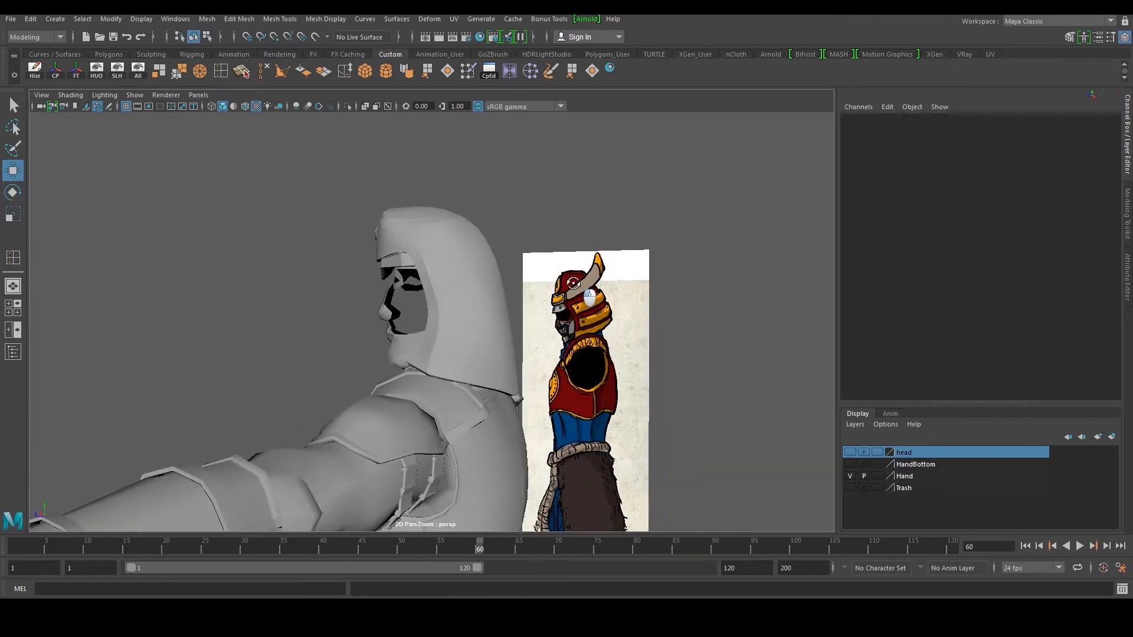
left_click(444, 285)
left_click_drag(444, 285, 506, 315, "alt")
key("space")
key("space")
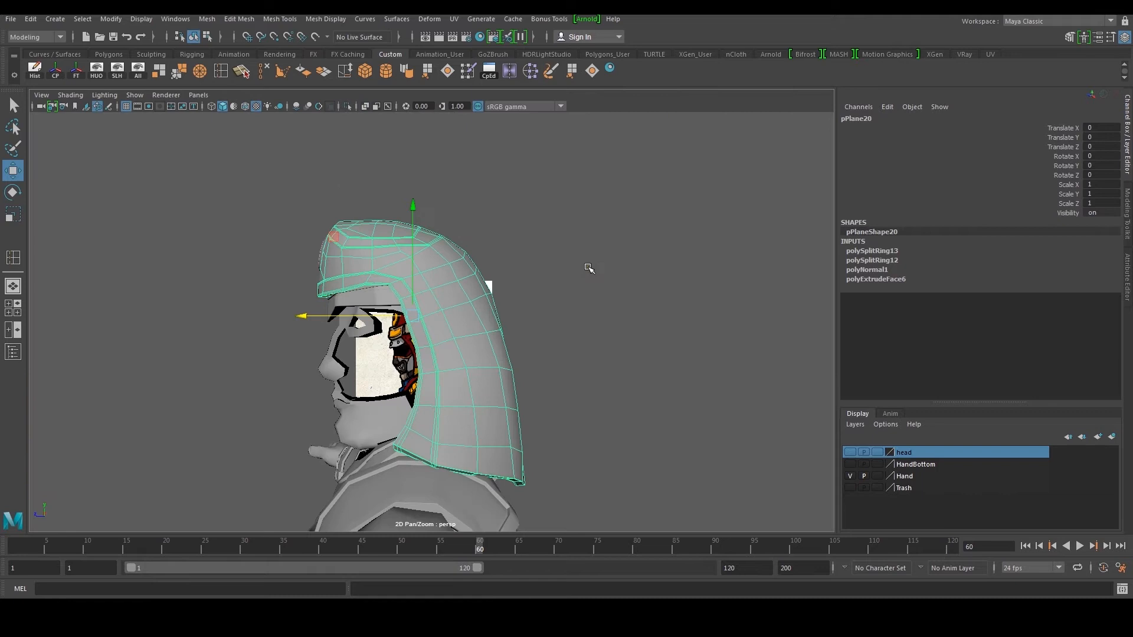
left_click(589, 269)
left_click_drag(597, 278, 520, 226, "alt")
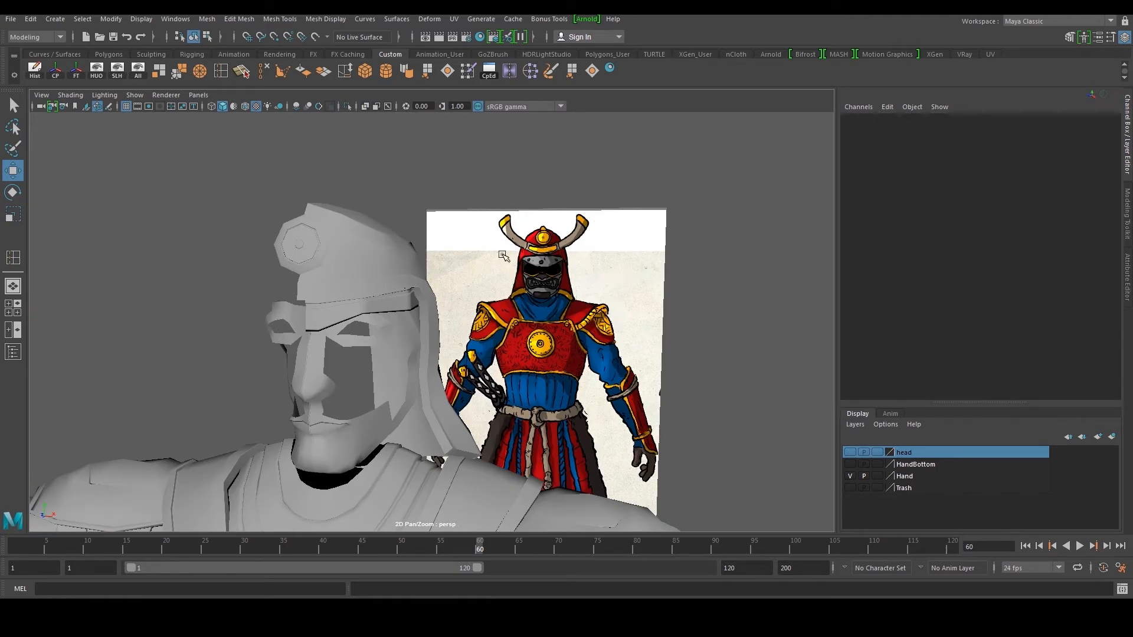
Create a polygon plane and move it up to the front of the helmet, at Translate Y 6.655 and Z 0.765
left_click(55, 19)
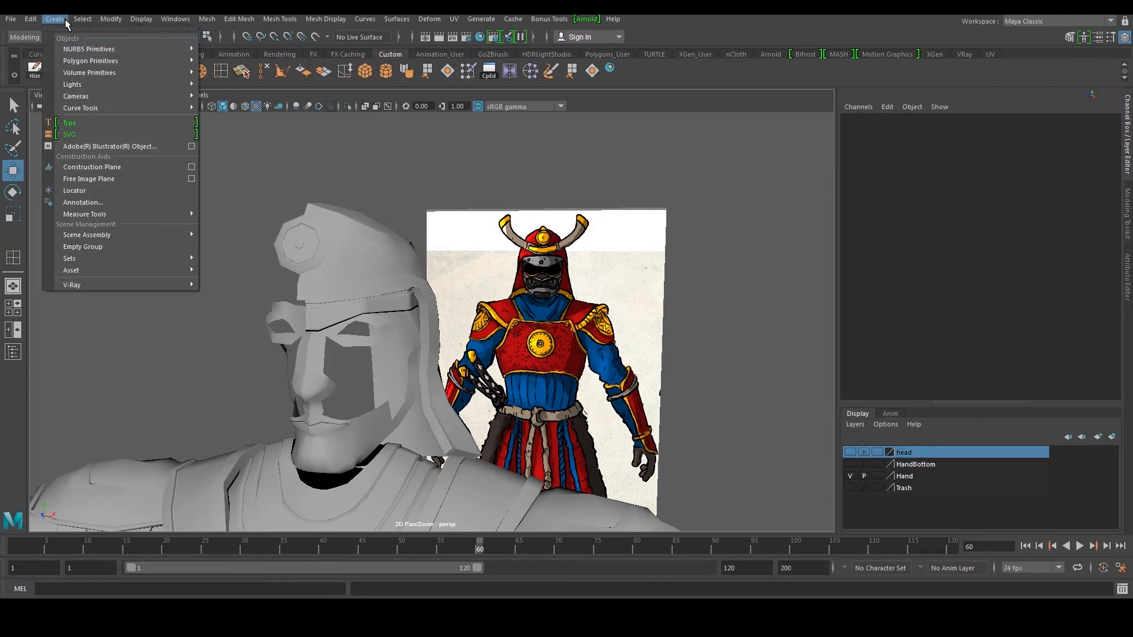
mouse_move(121, 60)
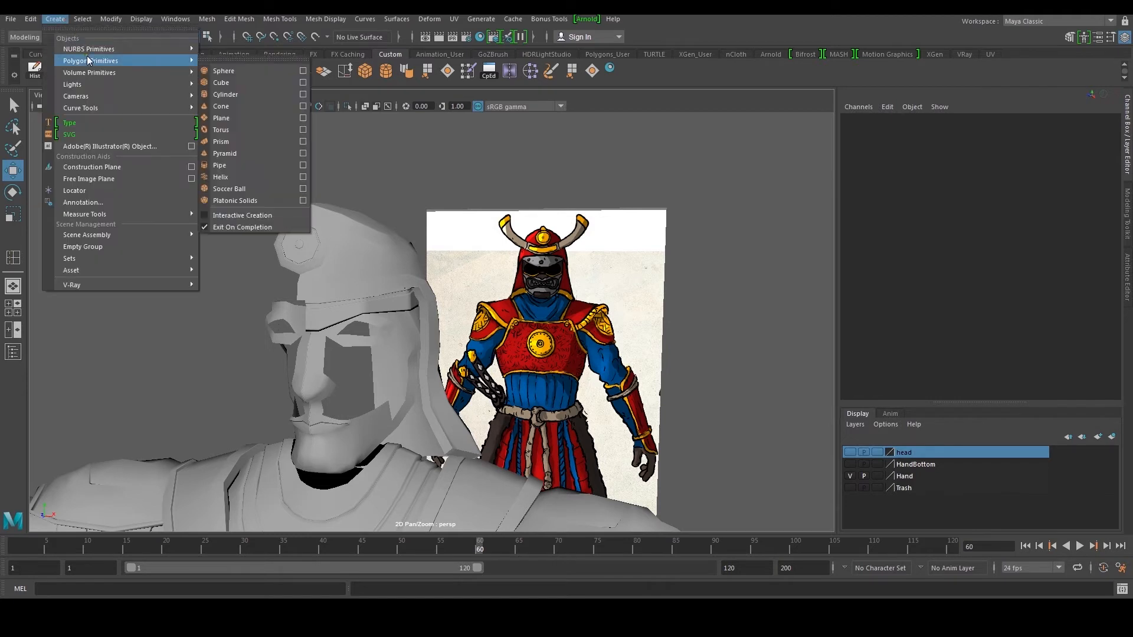
left_click(222, 118)
scroll(398, 386, "down", 5)
left_click_drag(413, 349, 413, 204)
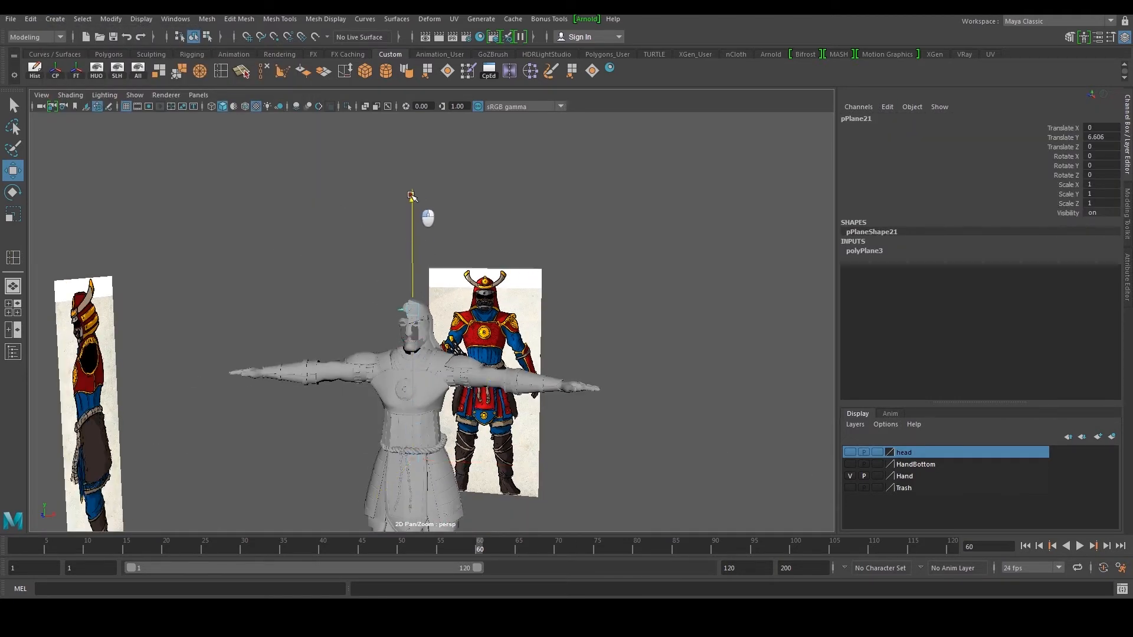
scroll(325, 260, "up", 4)
left_click_drag(311, 295, 260, 310)
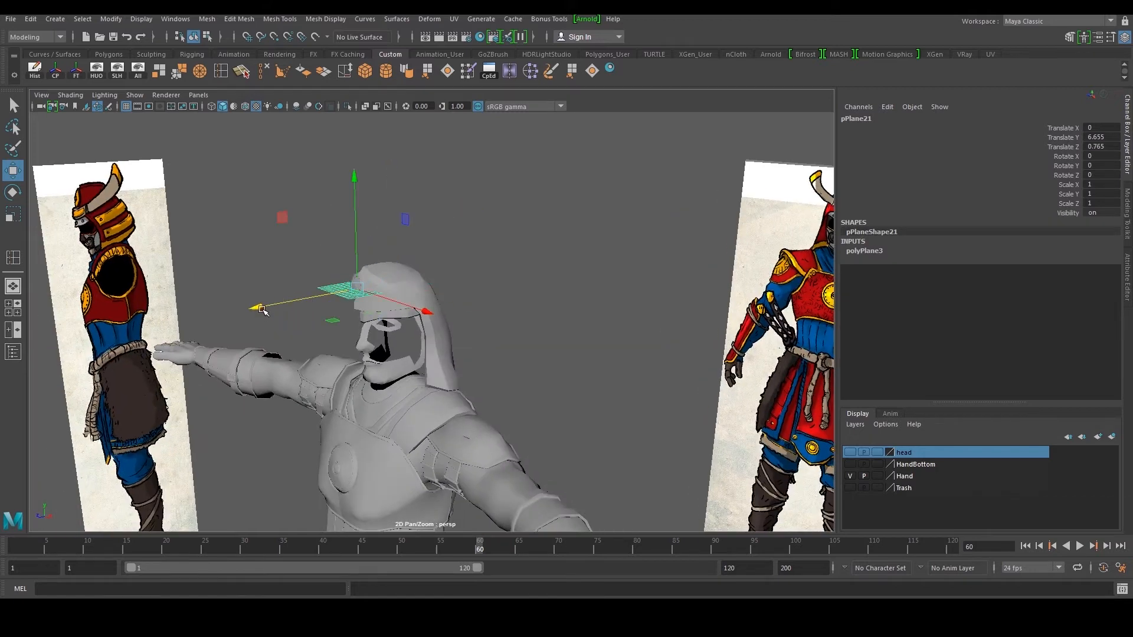
Set the plane's width and height subdivisions to 1 and rotate it about X to about 62 degrees
scroll(260, 310, "up", 3)
key("e")
left_click_drag(240, 187, 248, 253)
key("ctrl+a")
key("ctrl+a")
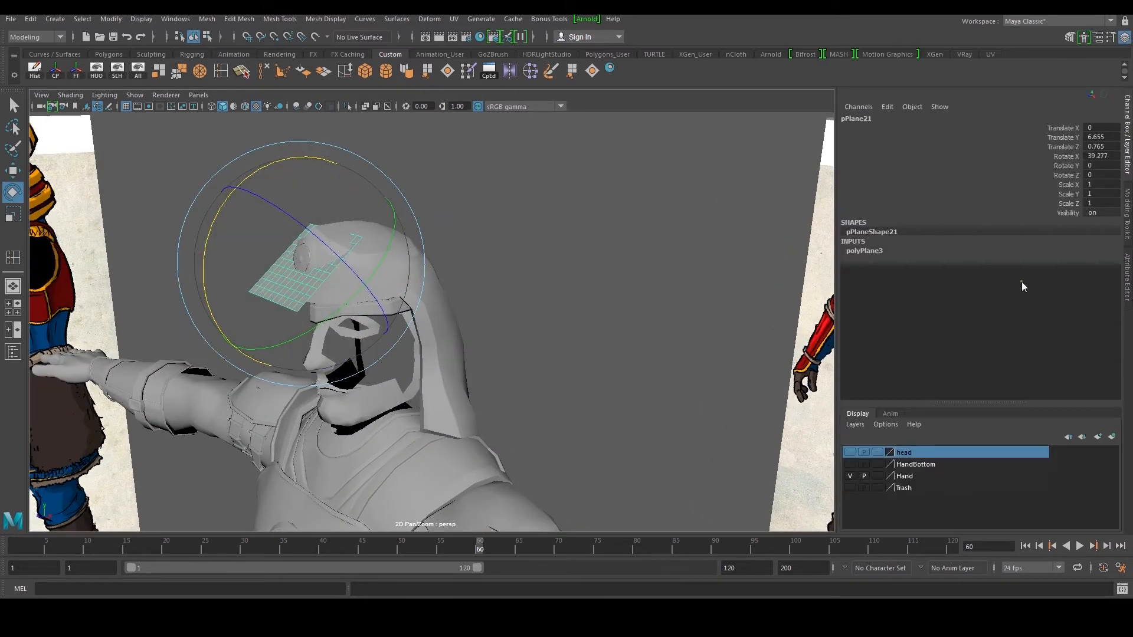
left_click(860, 253)
key("Return")
left_click_drag(225, 200, 222, 255)
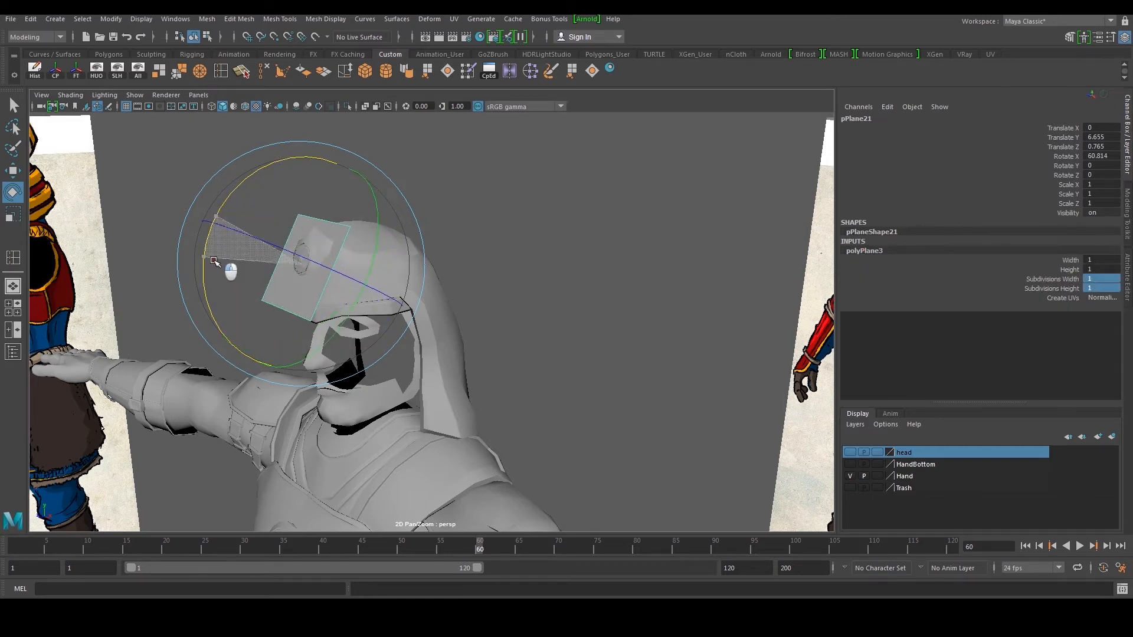
With wireframe shown in the side view, tilt the plane to about 79.7 degrees in X and move it to Y 6.664, Z 0.798
key("space")
key("space")
scroll(285, 403, "down", 3)
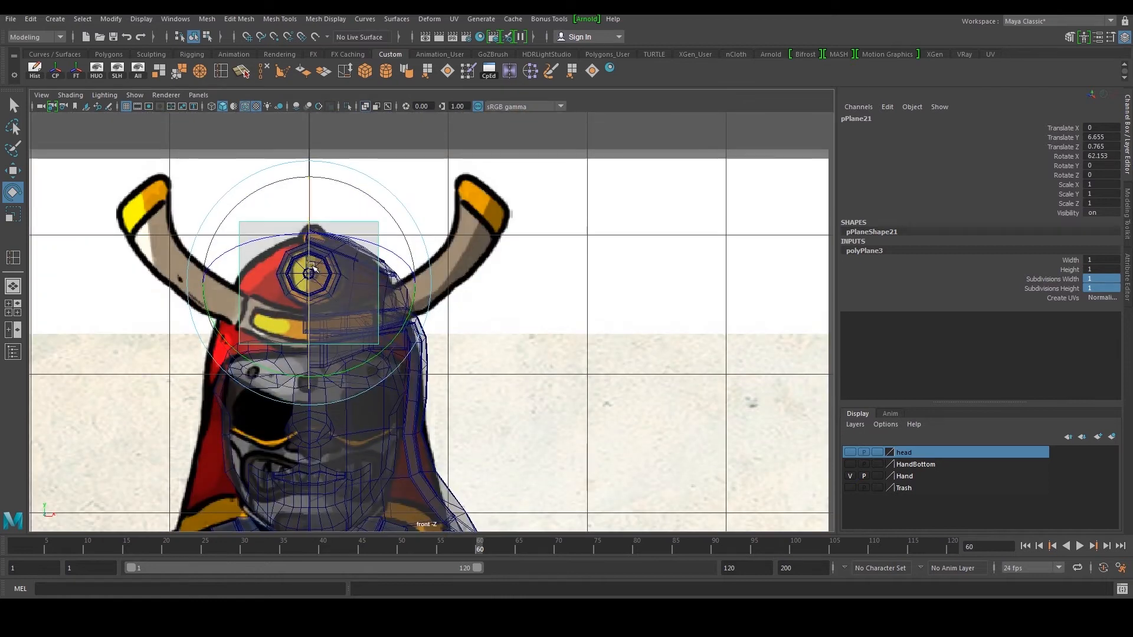
key("space")
key("space")
key("space")
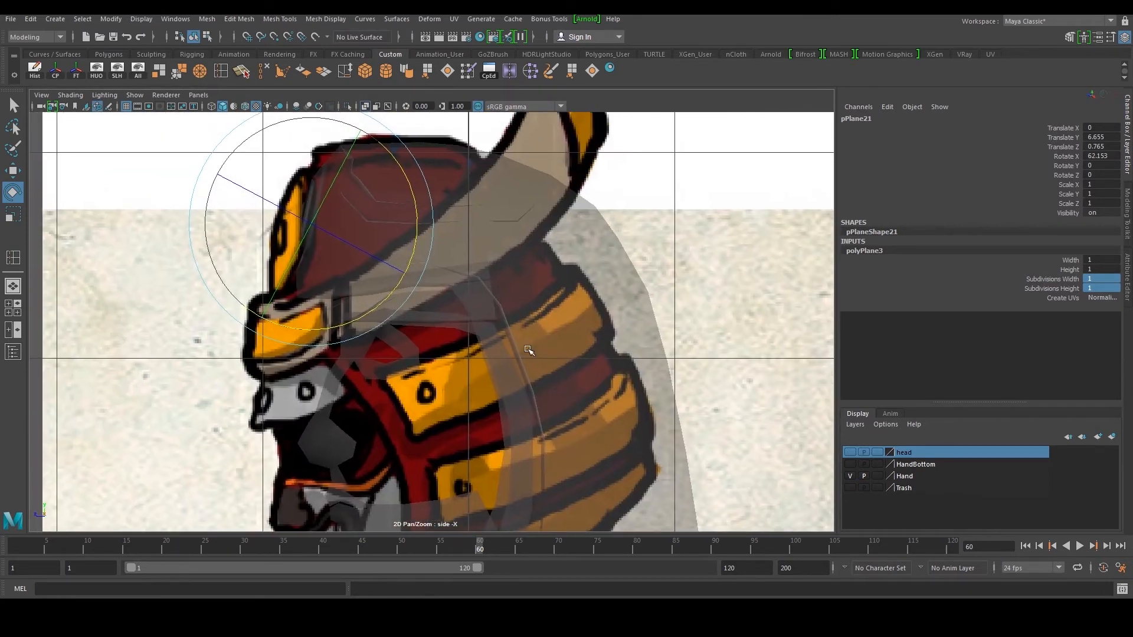
left_click(245, 106)
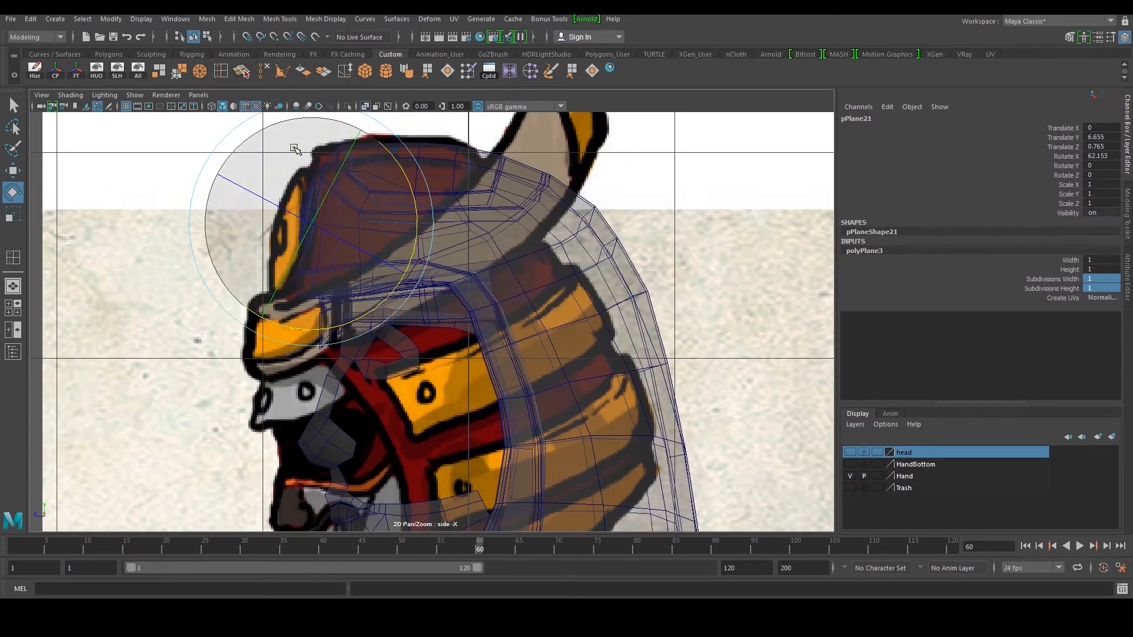
left_click_drag(396, 157, 356, 157)
key("w")
scroll(323, 211, "up", 2)
left_click_drag(273, 193, 265, 191)
In the front view, move the plane's left vertices to the helmet's centre line and raise its bottom vertices toward the brow plate
key("space")
key("space")
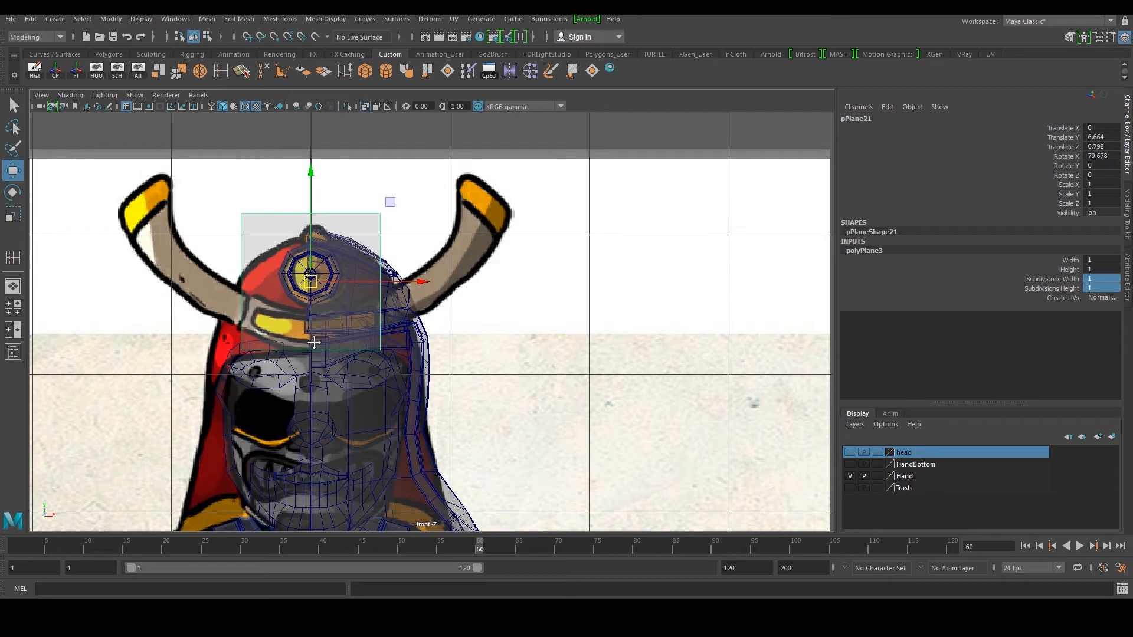
middle_click_drag(288, 229, 304, 242, "alt")
right_click_drag(303, 242, 243, 232)
left_click_drag(240, 210, 308, 383)
scroll(312, 352, "up", 1)
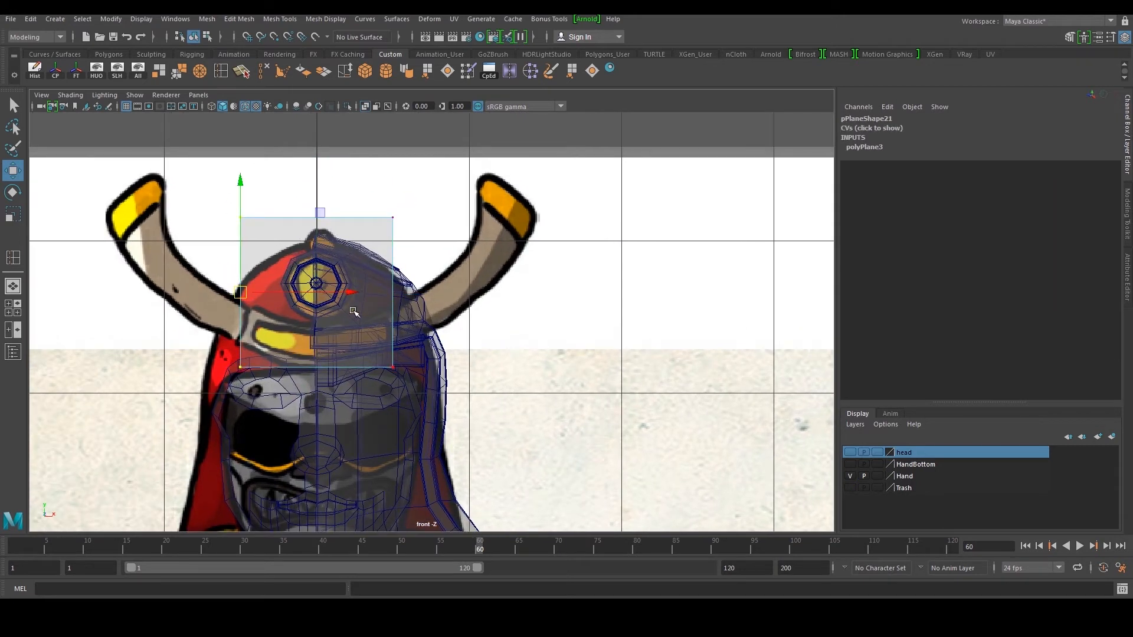
left_click_drag(341, 292, 360, 290)
scroll(356, 295, "up", 3)
left_click_drag(255, 351, 403, 407)
mouse_move(329, 292)
left_mouse_down()
mouse_move(327, 267)
mouse_move(327, 284)
left_mouse_up()
scroll(291, 179, "up", 3)
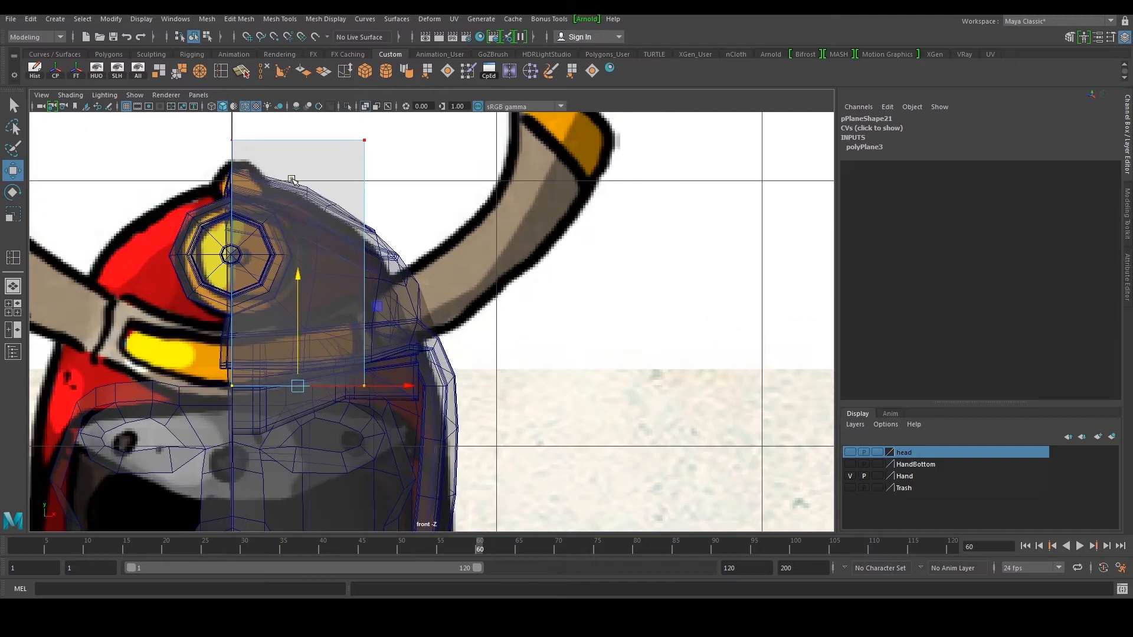
Lower the plane's top vertices and move its outer corners inward and upward to follow the reference brow plate
left_click_drag(224, 127, 378, 162)
middle_click_drag(325, 153, 335, 199, "alt")
left_click_drag(308, 150, 329, 342)
scroll(425, 291, "up", 2)
left_click(395, 328)
left_click_drag(394, 329, 350, 317)
left_click(394, 395)
left_click_drag(396, 399, 371, 382)
left_click(234, 391)
In the perspective view, frame the brow plate's upper vertices, return the plane to object mode and centre its pivot
key("space")
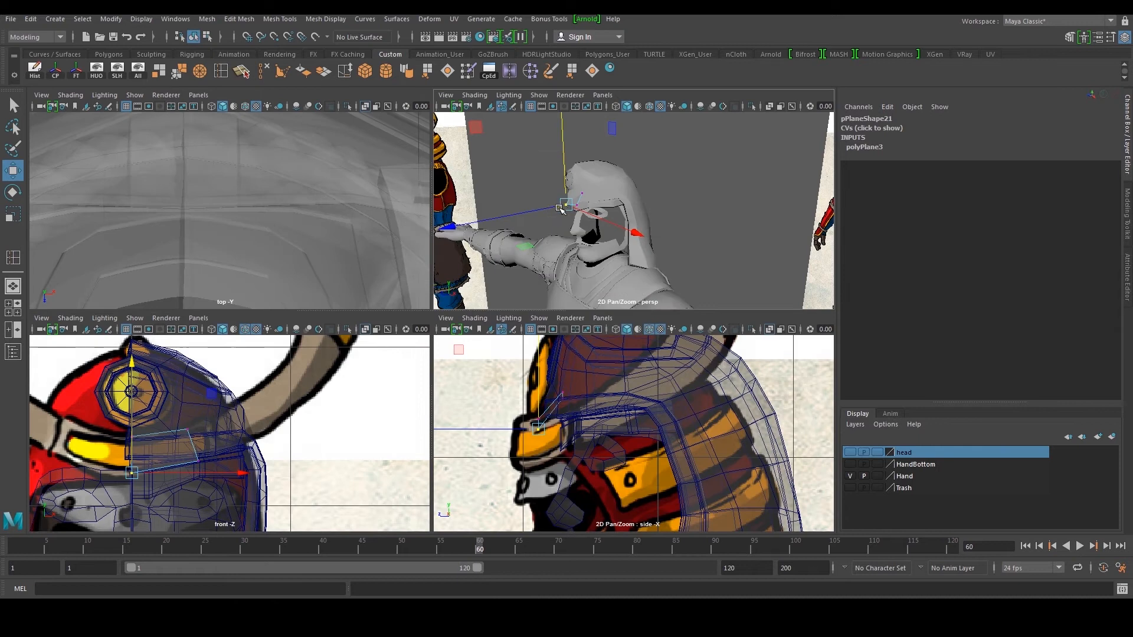
key("space")
scroll(440, 245, "up", 3)
left_click_drag(440, 246, 367, 254, "alt")
left_click_drag(211, 253, 303, 295)
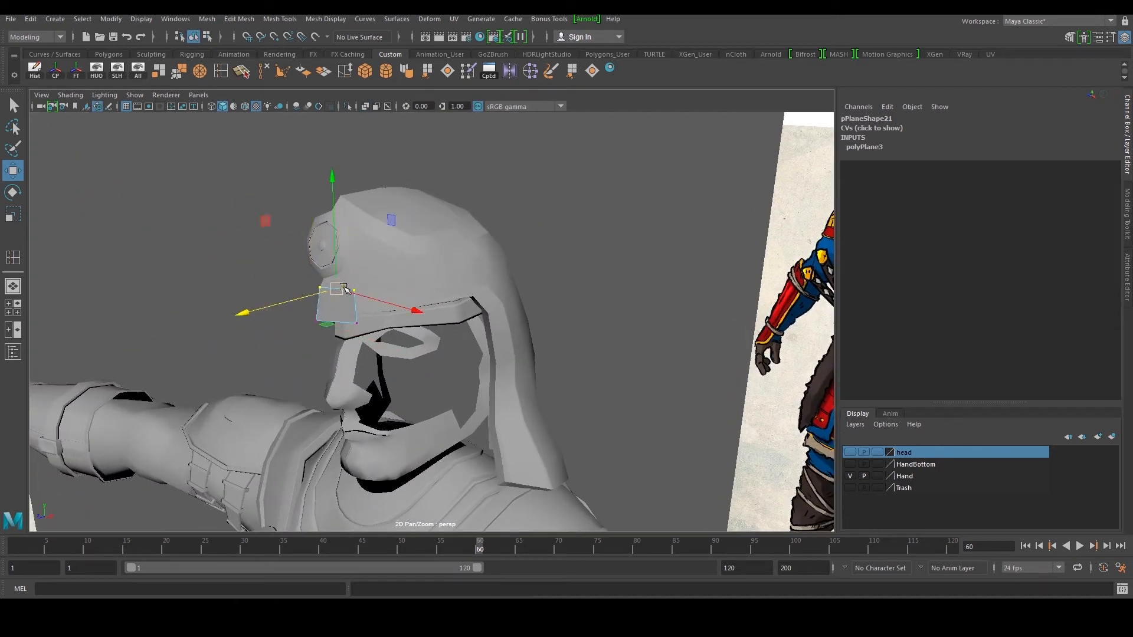
key("f")
scroll(435, 286, "down", 3)
right_click_drag(491, 285, 549, 266)
scroll(412, 277, "down", 1)
left_click(55, 74)
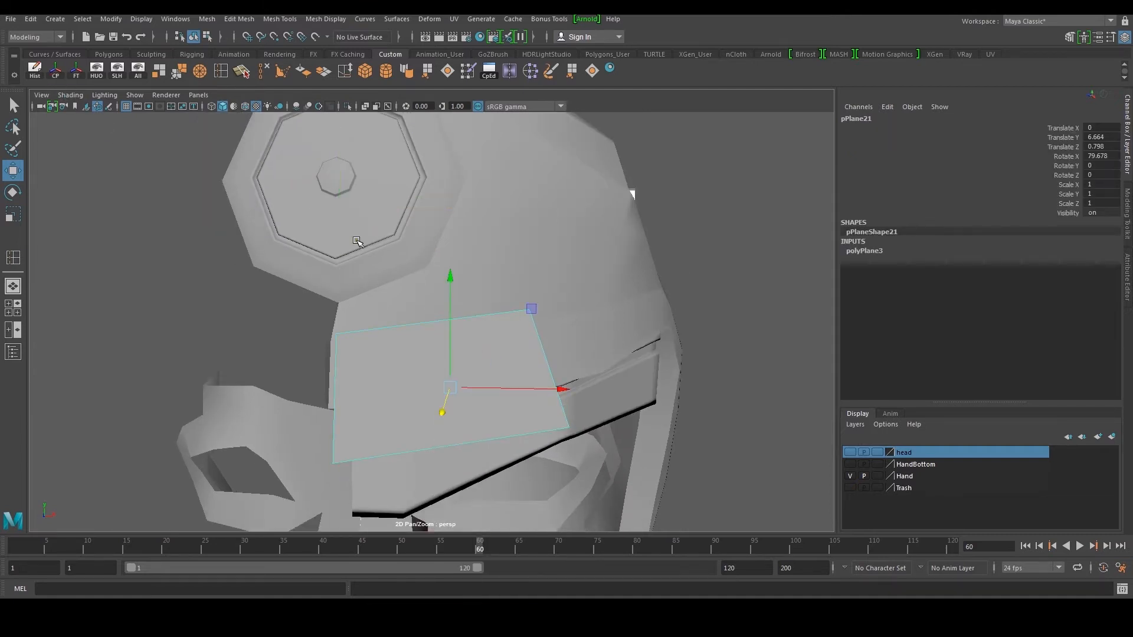
Raise the brow plane to about Y 6.766 and adjust its depth against the helmet's front
left_click_drag(453, 281, 450, 228)
left_click_drag(486, 284, 354, 410, "alt")
left_click(455, 347)
scroll(456, 347, "down", 4)
mouse_move(456, 347)
left_mouse_down("alt")
mouse_move(427, 326)
mouse_move(370, 321)
mouse_move(478, 349)
mouse_move(462, 357)
left_mouse_up("alt")
left_click(424, 324)
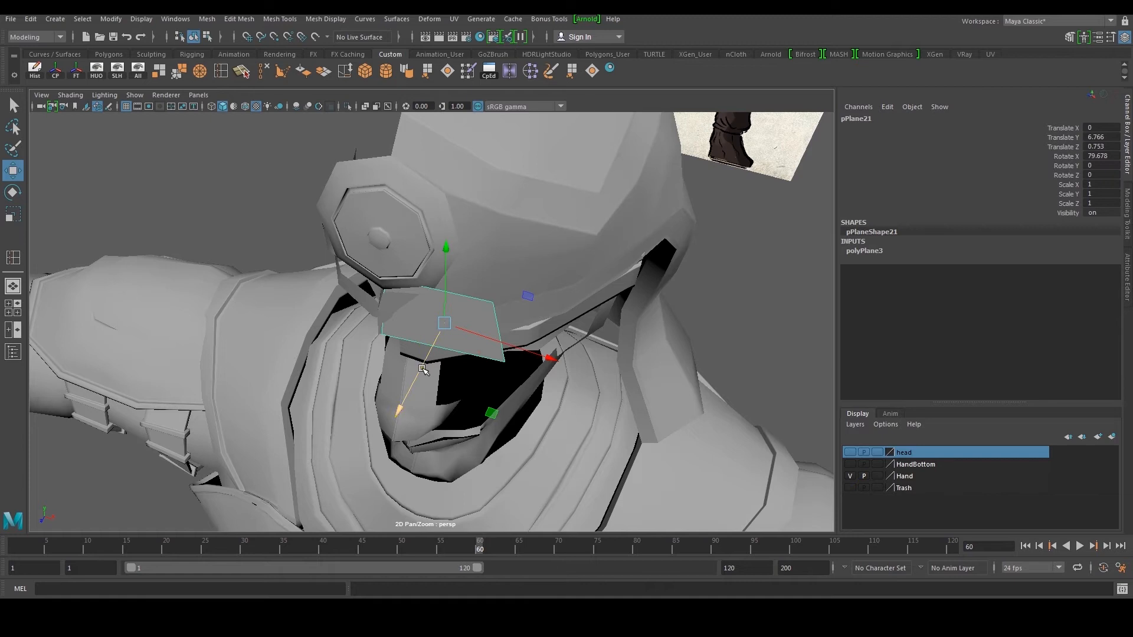
Push the plane's outer edge back toward the helmet and adjust its vertices so it wraps around the brow
right_click_drag(469, 335, 470, 310)
left_click(498, 328)
left_click_drag(498, 328, 500, 358, "alt")
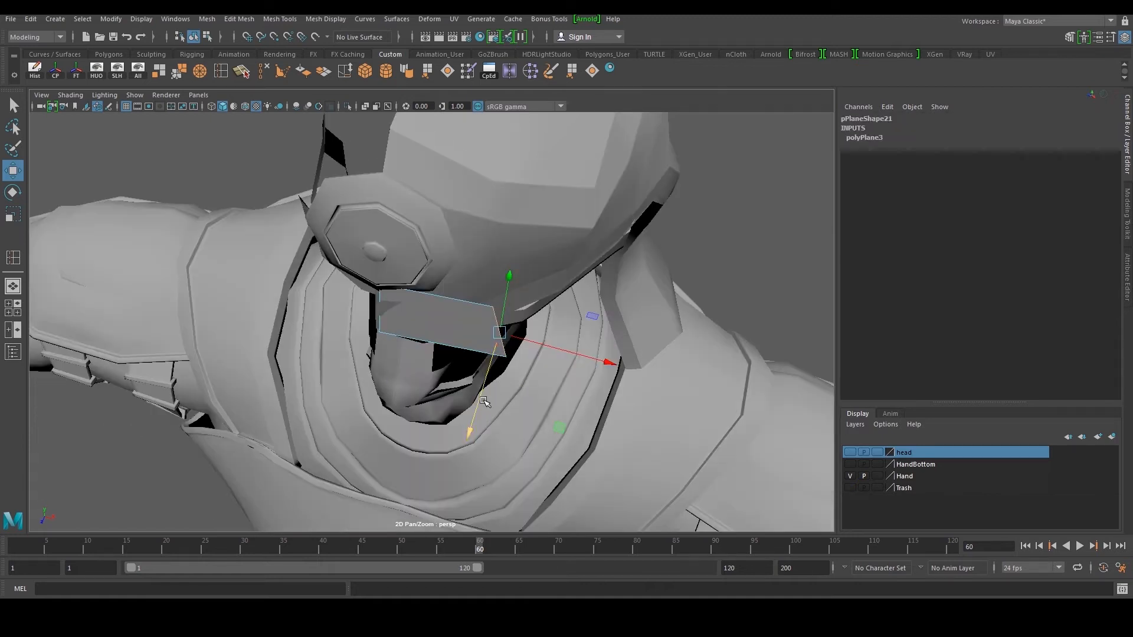
left_click_drag(552, 323, 394, 356)
left_click_drag(449, 297, 401, 312)
right_click_drag(440, 304, 435, 316)
left_click(435, 313)
left_click_drag(407, 332, 396, 338)
right_click_drag(435, 318, 437, 304)
left_click(440, 303)
left_click_drag(446, 316, 473, 329)
In the front view, extrude the plane's outer edge outward and upward toward the base of the reference horn
key("space")
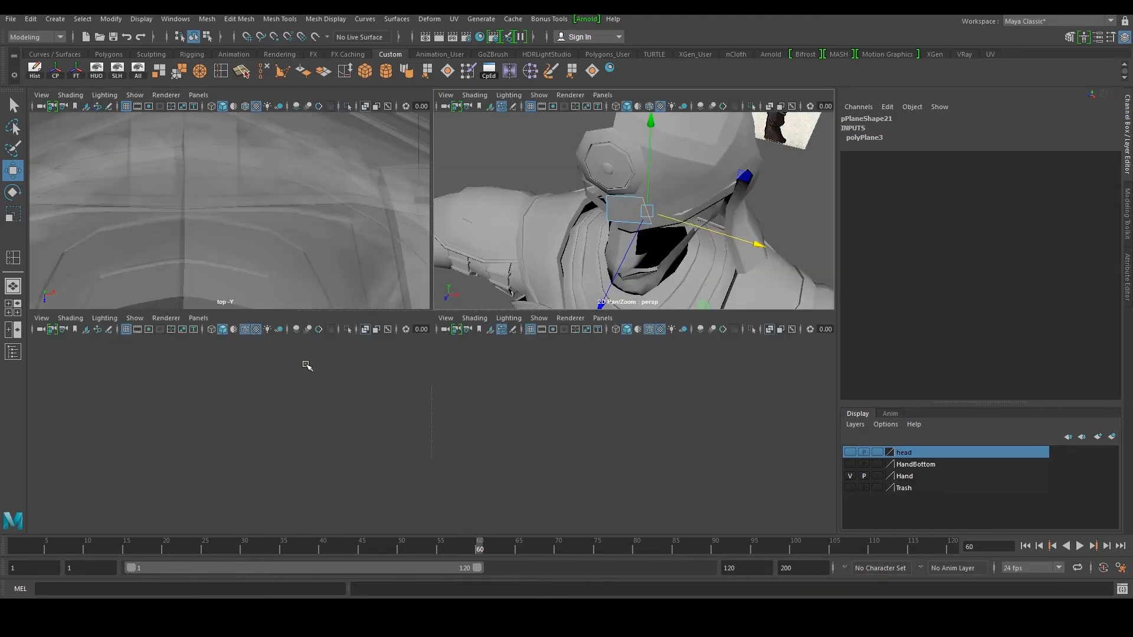
key("space")
left_click_drag(320, 313, 325, 322)
right_click_drag(380, 297, 348, 307, "shift")
key("w")
In the side view, move the extruded edge back along the helmet and shift the middle edge slightly in depth
key("space")
key("space")
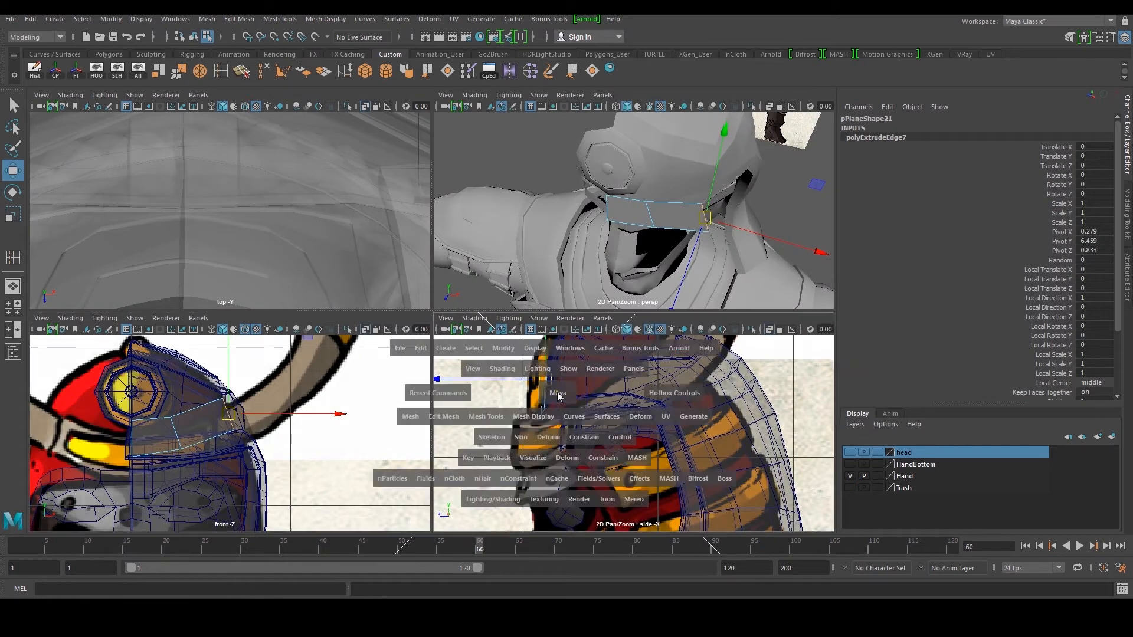
key("space")
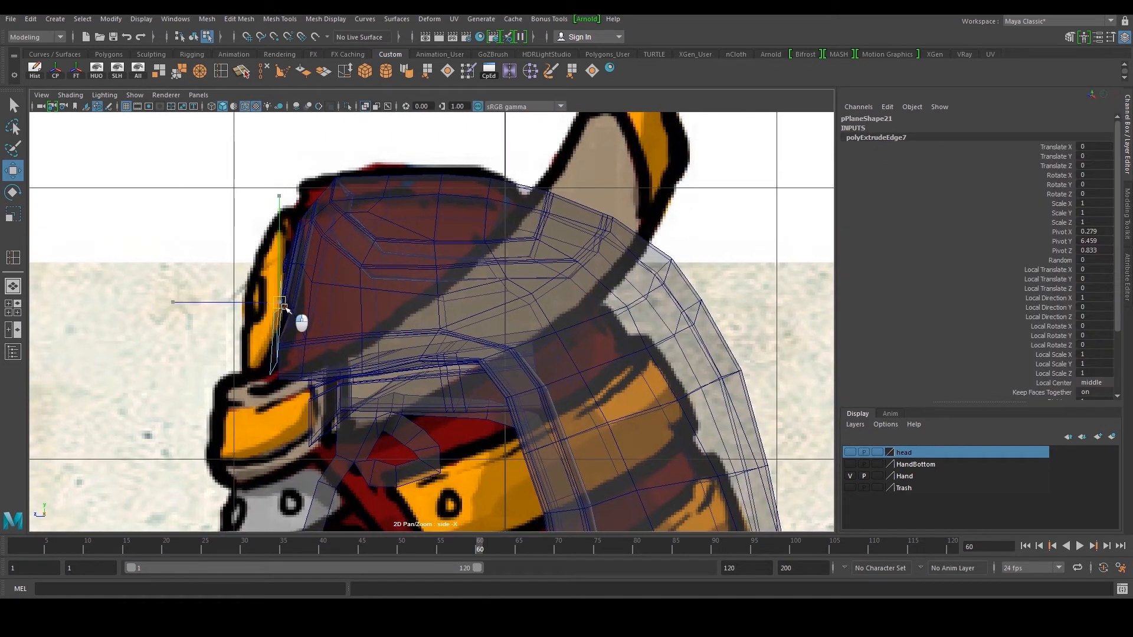
mouse_move(299, 321)
middle_mouse_down()
mouse_move(324, 313)
mouse_move(315, 327)
middle_mouse_up()
left_click(281, 333)
left_click_drag(240, 333, 249, 333)
Adjust the vertices of the extruded segment in the side view so the strip follows the helmet's side
right_click_drag(322, 325, 288, 317)
left_click_drag(279, 302, 301, 322)
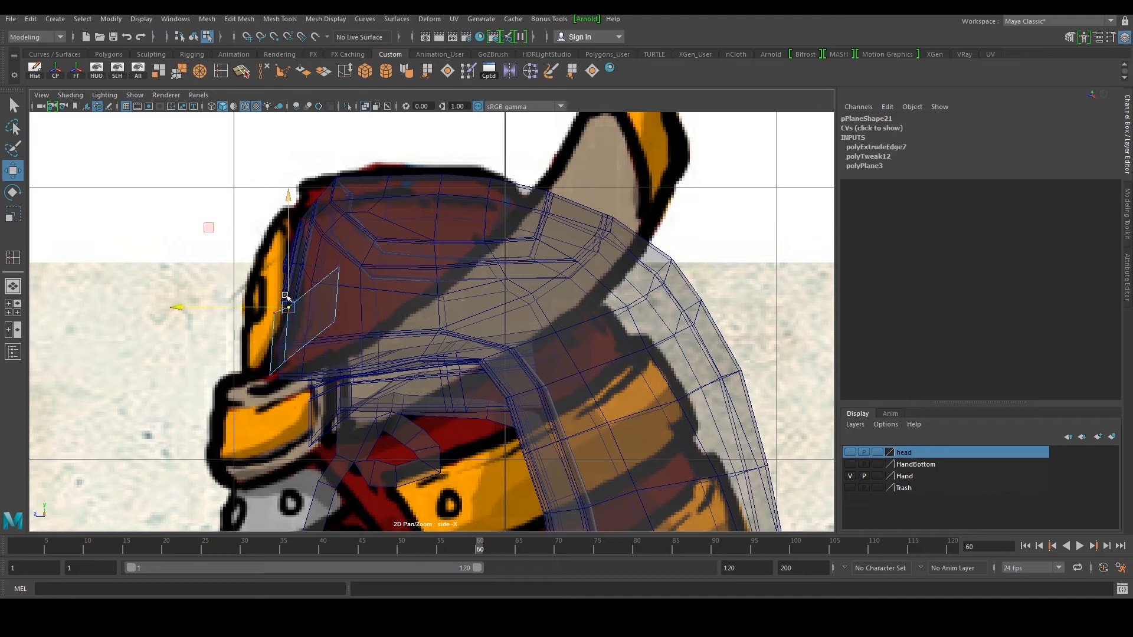
left_click_drag(288, 365, 289, 366)
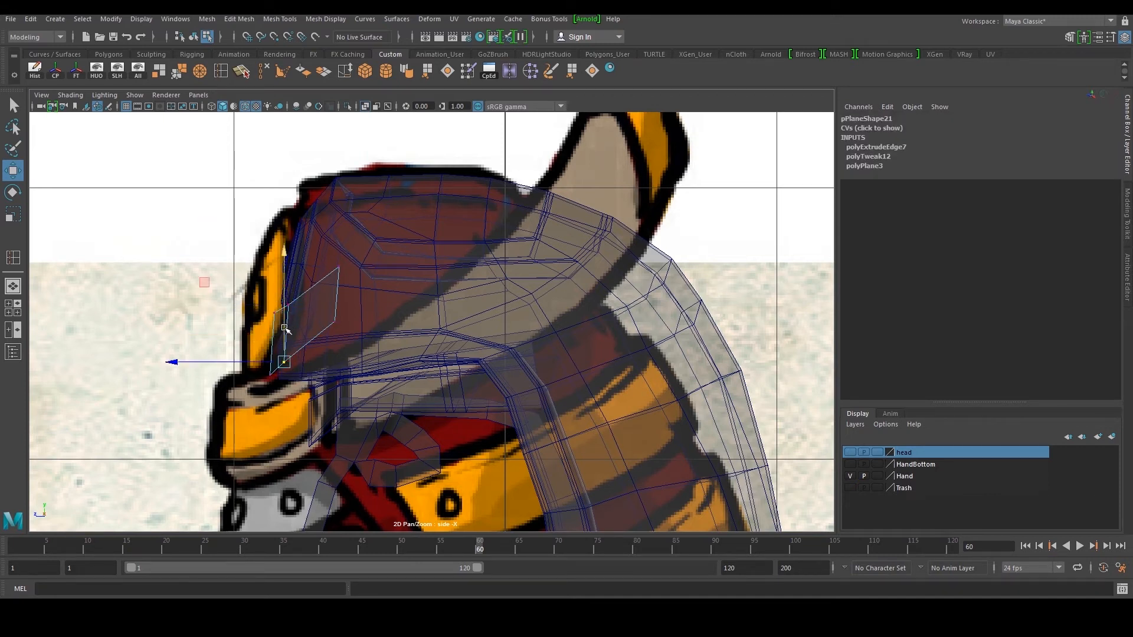
left_click_drag(327, 321, 338, 328)
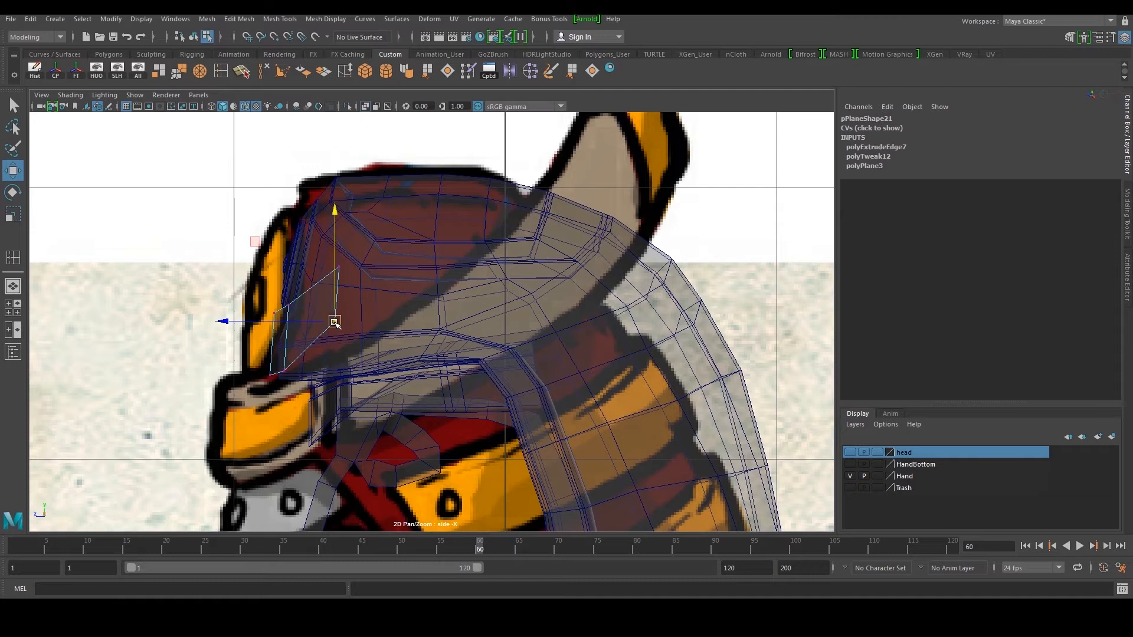
left_click_drag(346, 260, 339, 269)
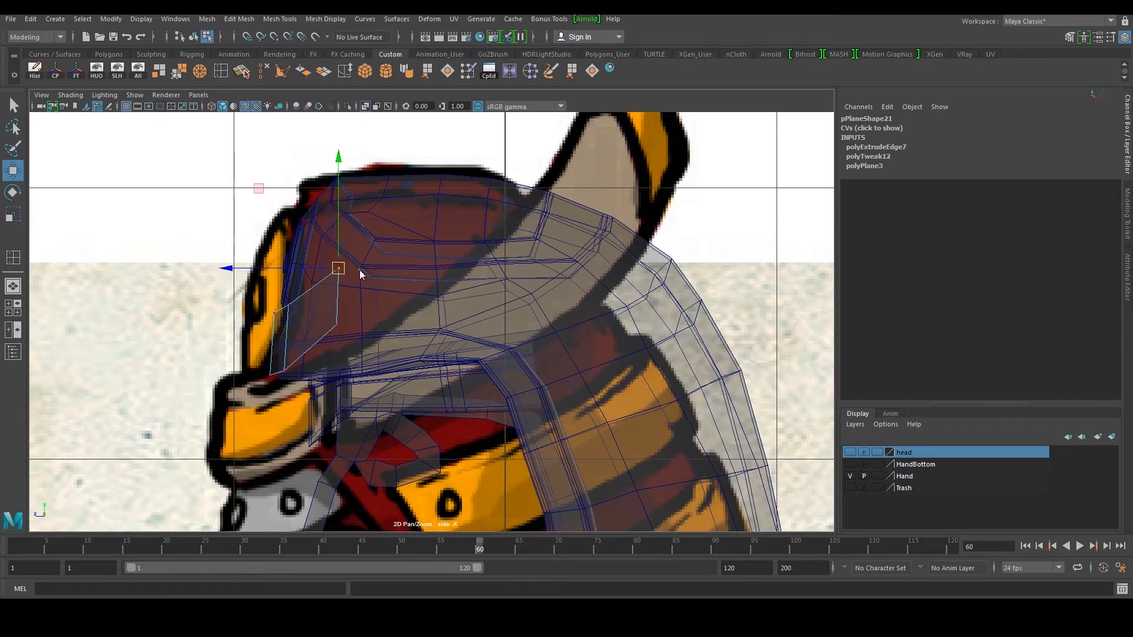
Select the strip's outer end edge and extrude it up along the reference horn in the front view
key("space")
key("space")
left_click_drag(532, 222, 558, 162, "alt")
right_click_drag(516, 280, 514, 252)
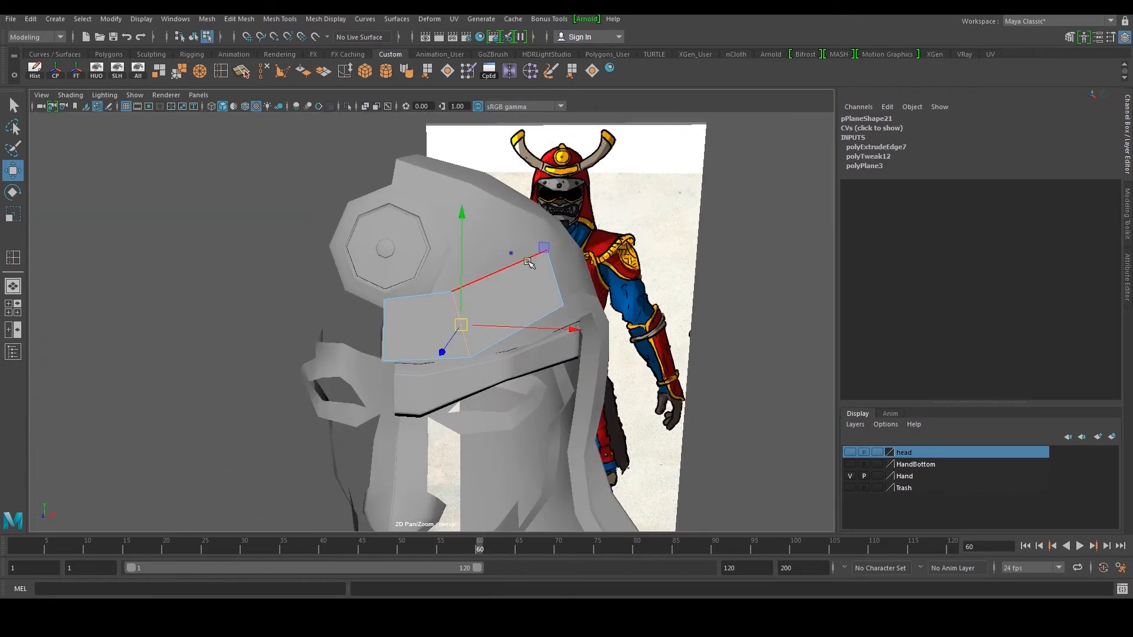
left_click(553, 276)
key("space")
key("space")
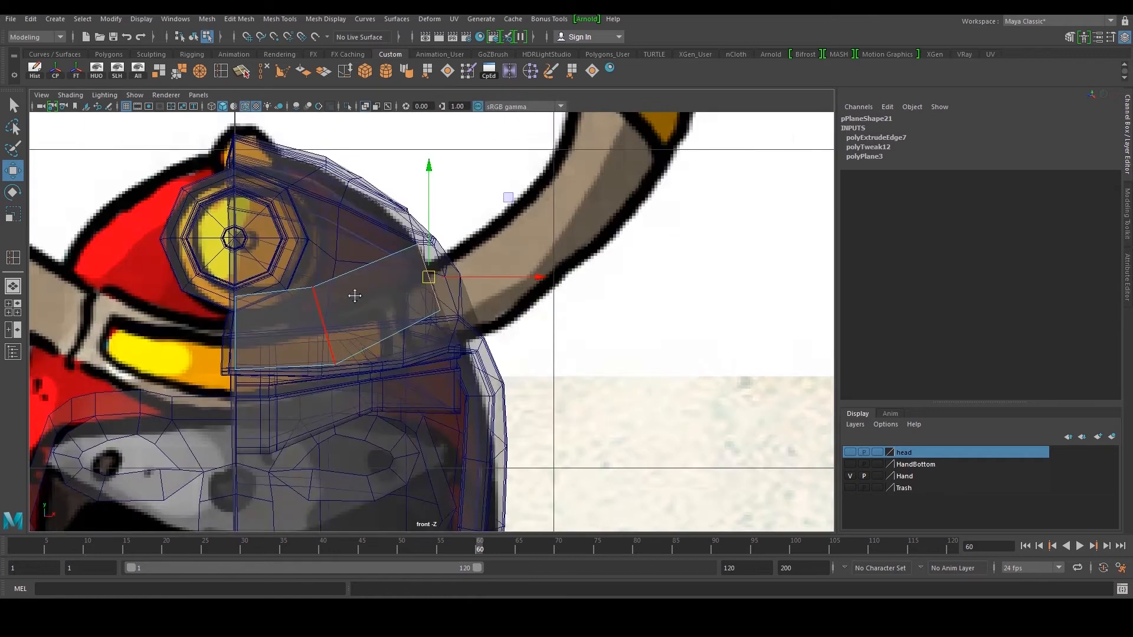
middle_click_drag(526, 168, 464, 299, "alt")
key("ctrl+e")
left_click_drag(368, 372, 481, 314)
key("ctrl+z")
key("r")
key("w")
Fit the two end vertices of the new segment to the width of the reference horn
right_click_drag(471, 334, 440, 334)
left_click_drag(477, 322, 502, 350)
left_click_drag(488, 336, 511, 336)
left_click(473, 293)
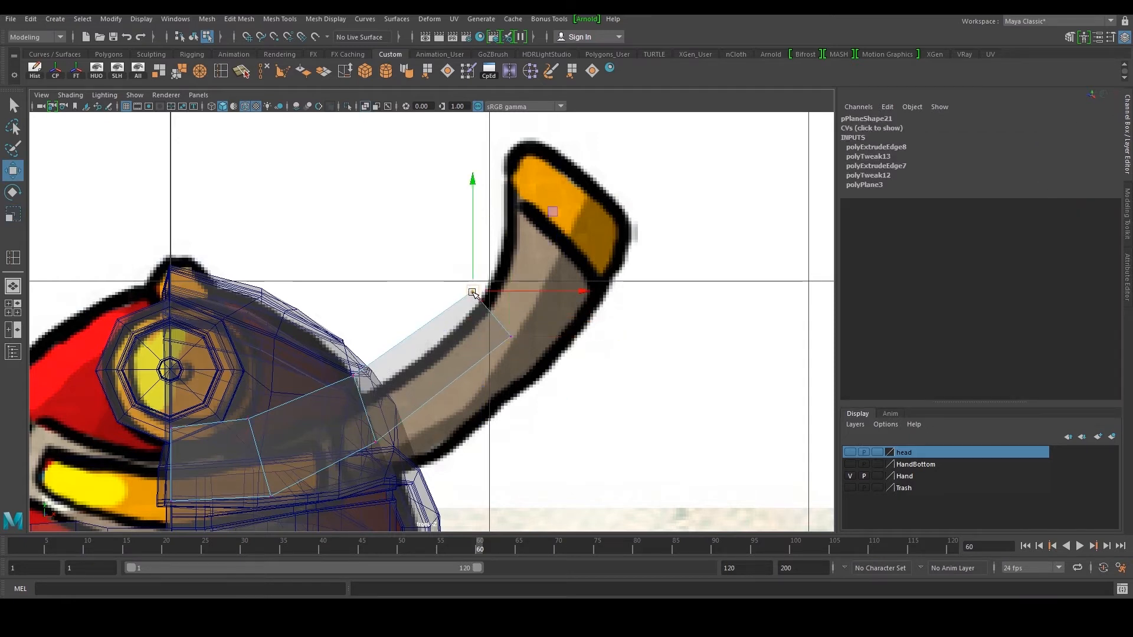
Select the horn segment's two end vertices and move them back in the side view
key("space")
key("space")
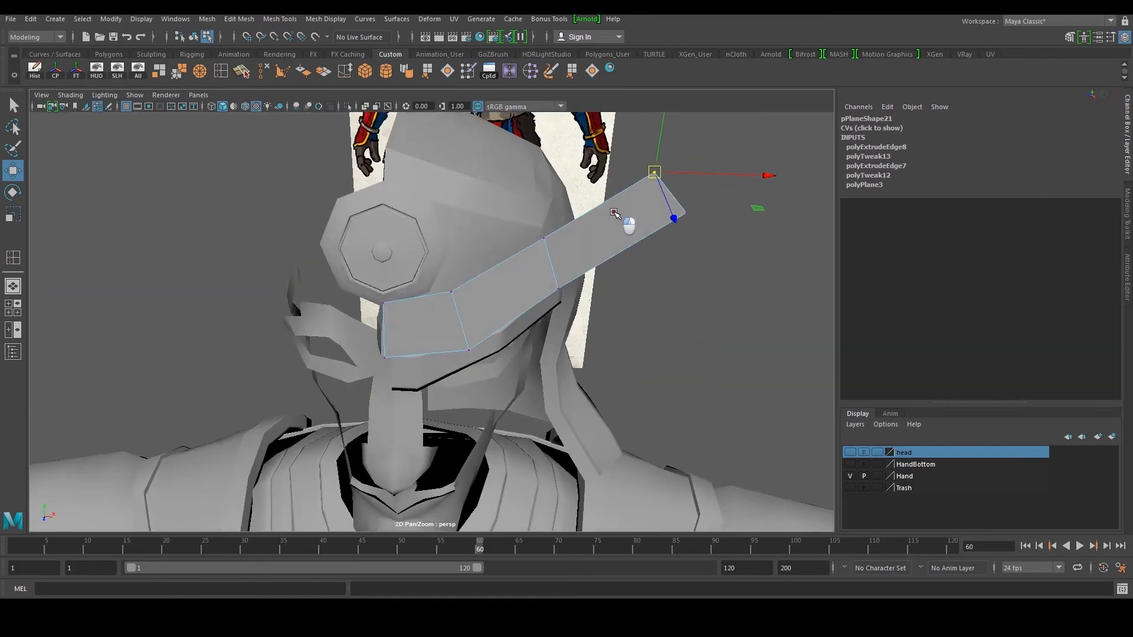
left_click_drag(599, 155, 696, 232)
left_click_drag(655, 207, 602, 251, "alt")
left_click_drag(602, 250, 444, 209, "alt")
key("space")
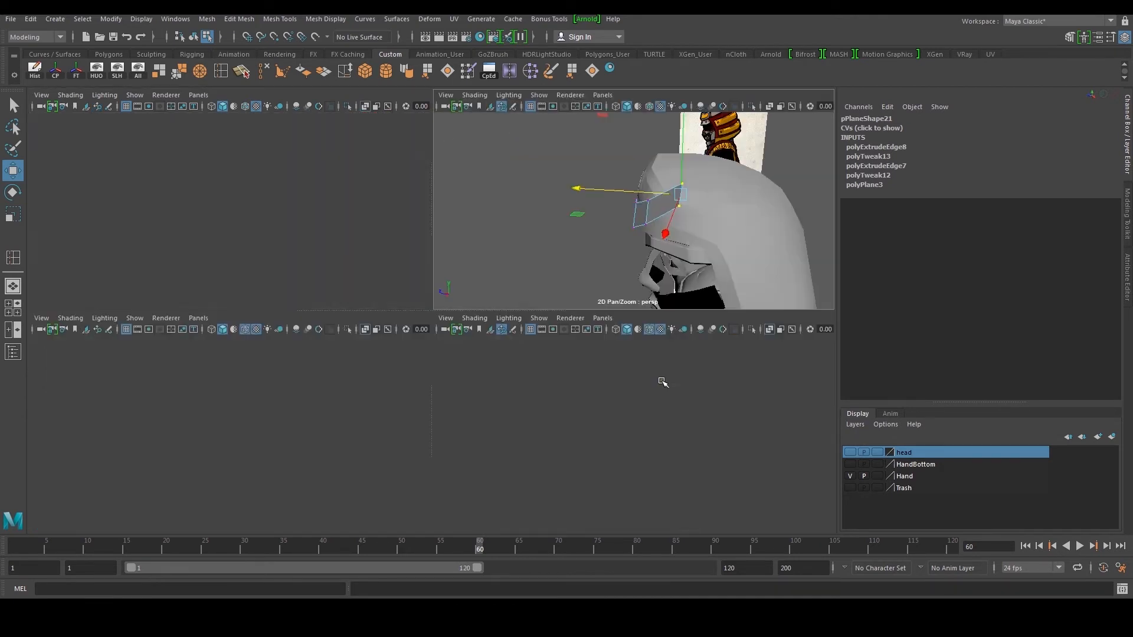
key("space")
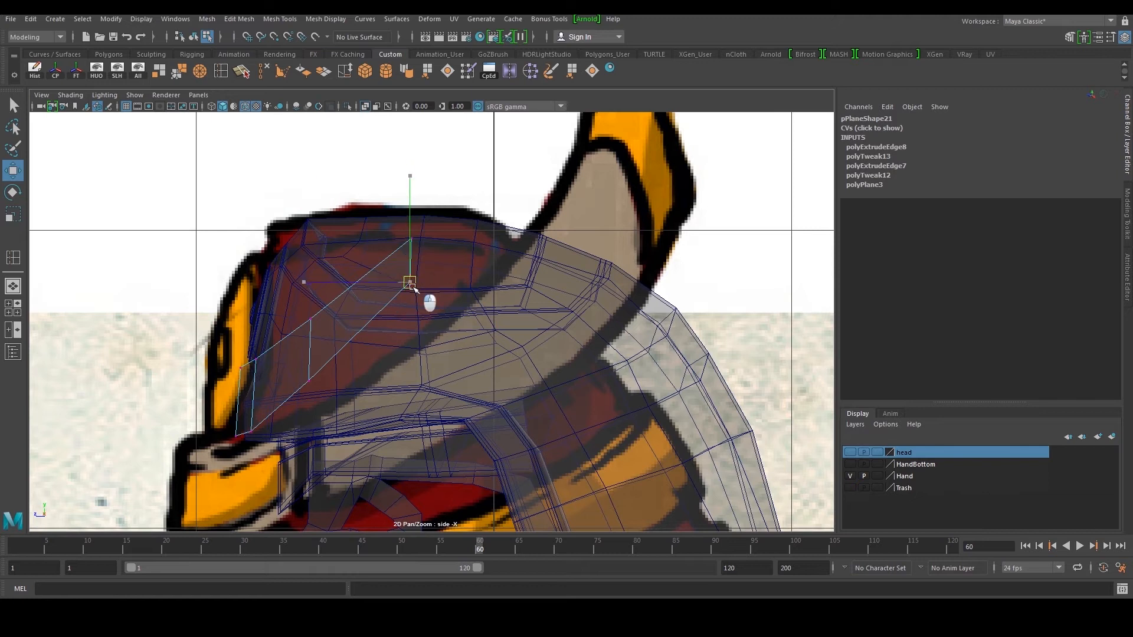
left_click(415, 253)
Extrude the horn's end edge upward in the side view and shift it outward onto the reference in the front view
right_click_drag(393, 262, 457, 254)
scroll(456, 254, "down", 7)
key("w")
scroll(457, 254, "up", 2)
mouse_move(458, 260)
left_mouse_down()
mouse_move(475, 237)
mouse_move(461, 252)
left_mouse_up()
key("space")
key("space")
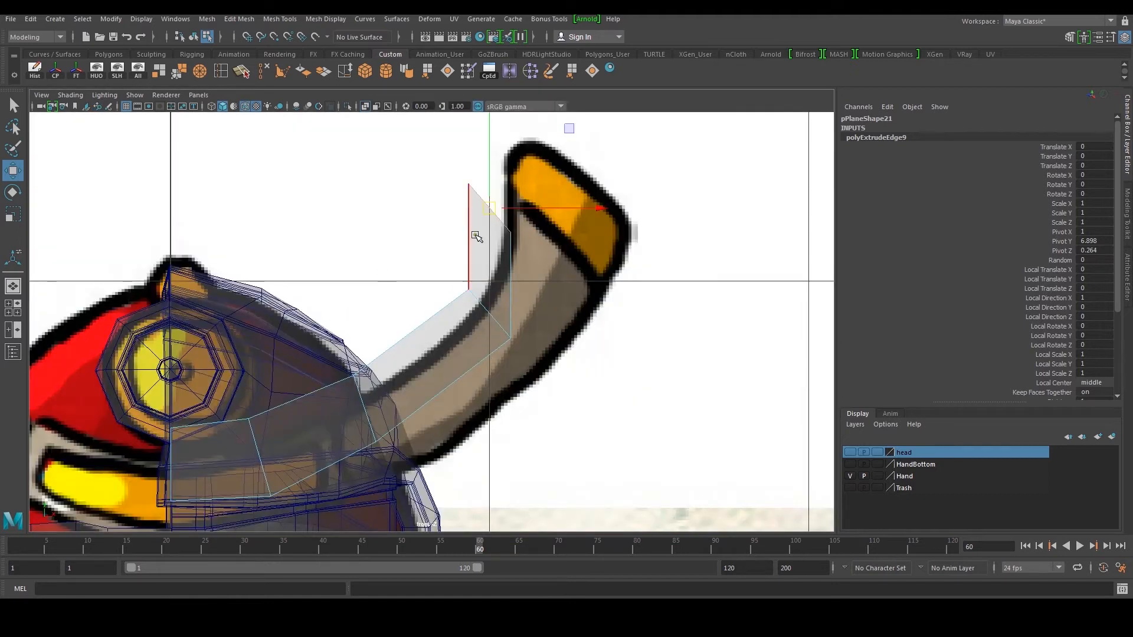
left_click_drag(499, 219, 532, 222)
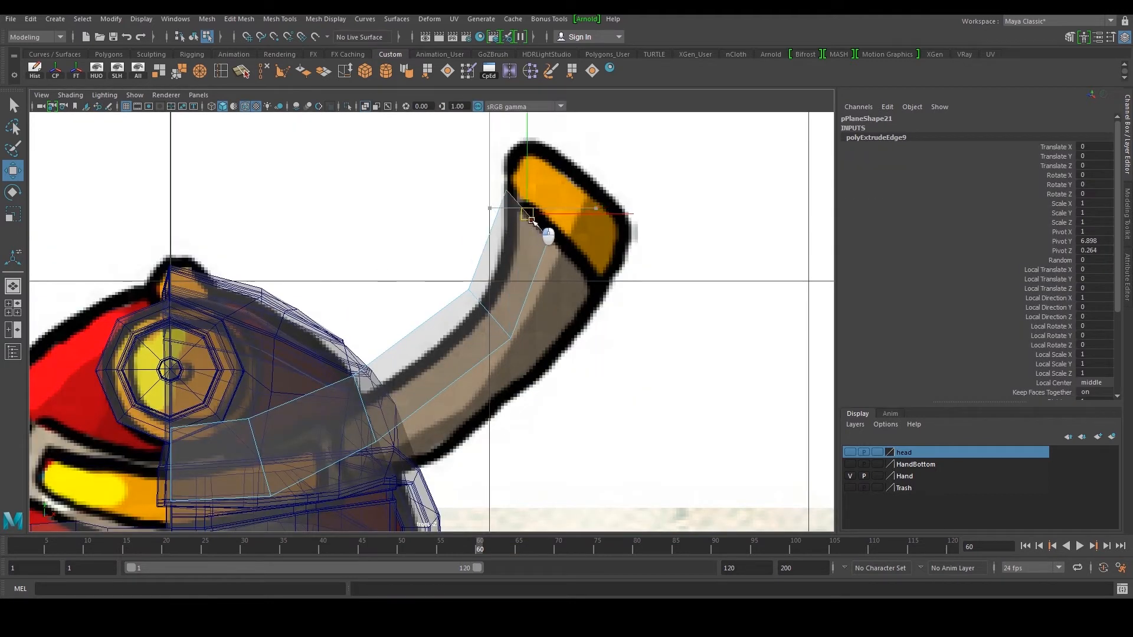
In the front view, spread the horn's end vertices to the reference outline and refine the inner vertex at the bend
right_click_drag(482, 242, 481, 239)
left_click_drag(549, 240, 590, 254)
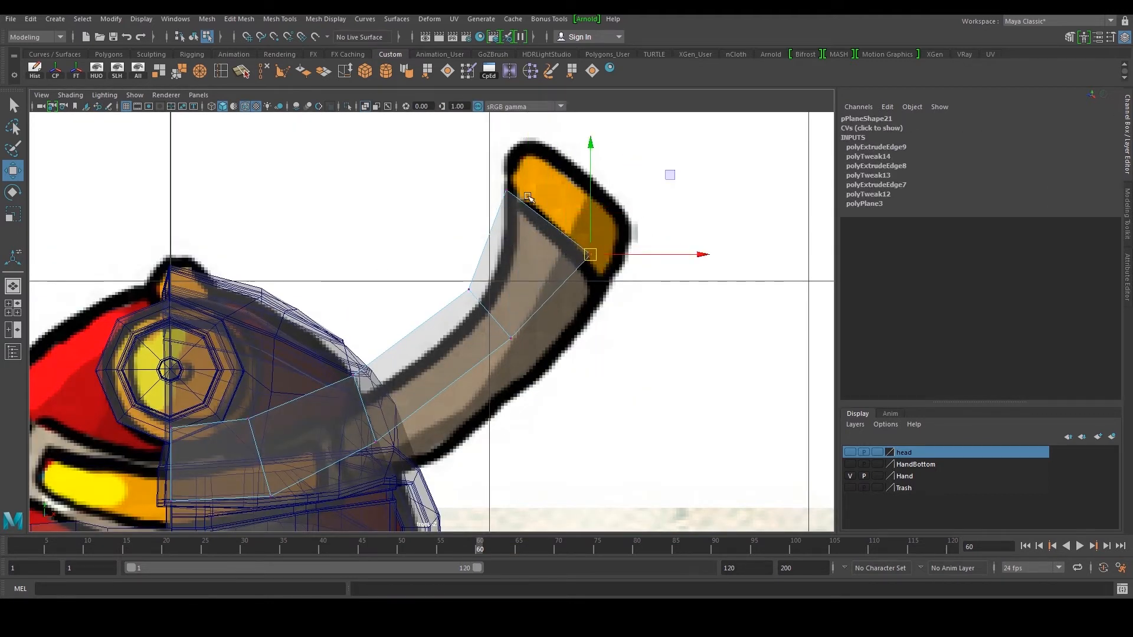
left_click(507, 191)
left_click_drag(507, 191, 498, 190)
left_click(468, 287)
left_click_drag(464, 289, 473, 295)
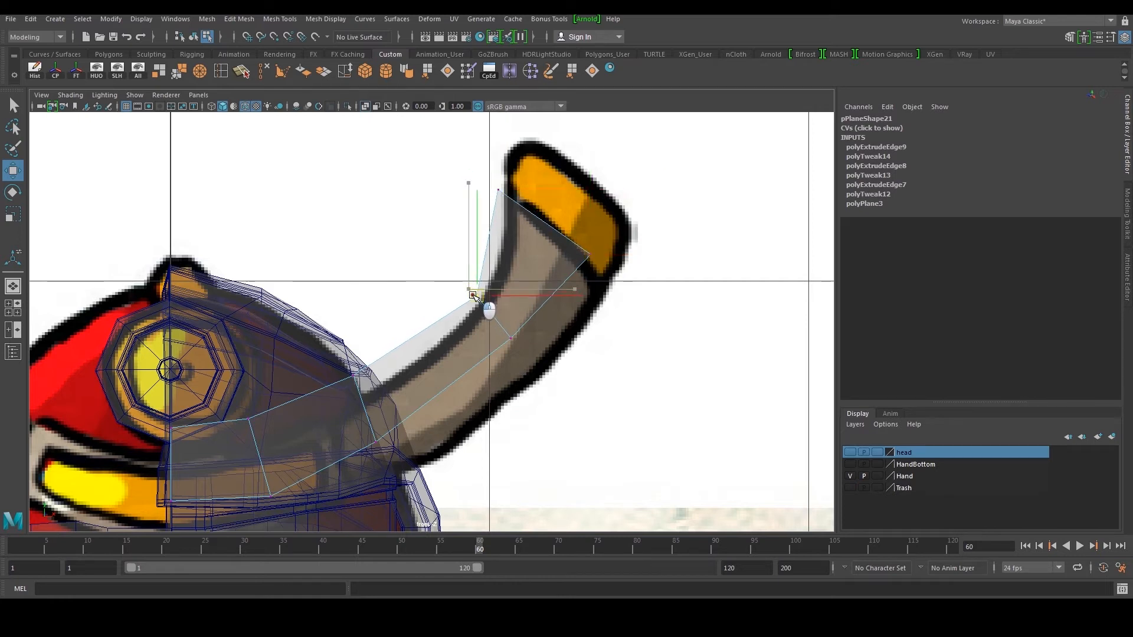
In the perspective view, move the horn's bend vertices and end edge inward and adjust their depth
key("space")
key("space")
left_click_drag(664, 213, 556, 279, "alt")
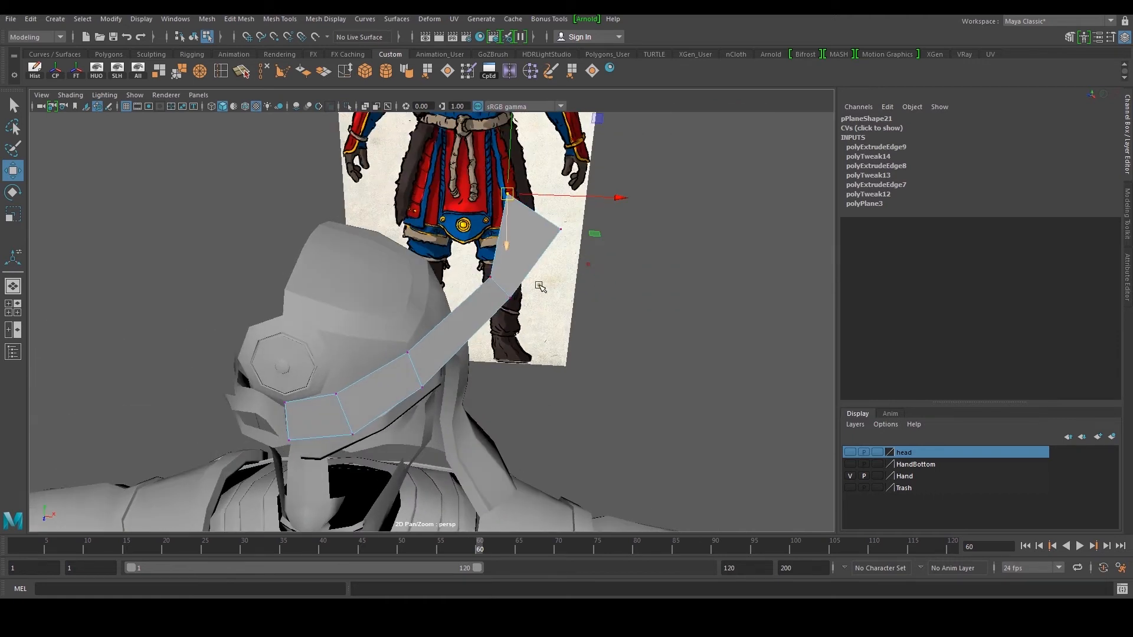
left_click_drag(470, 270, 528, 316, "alt")
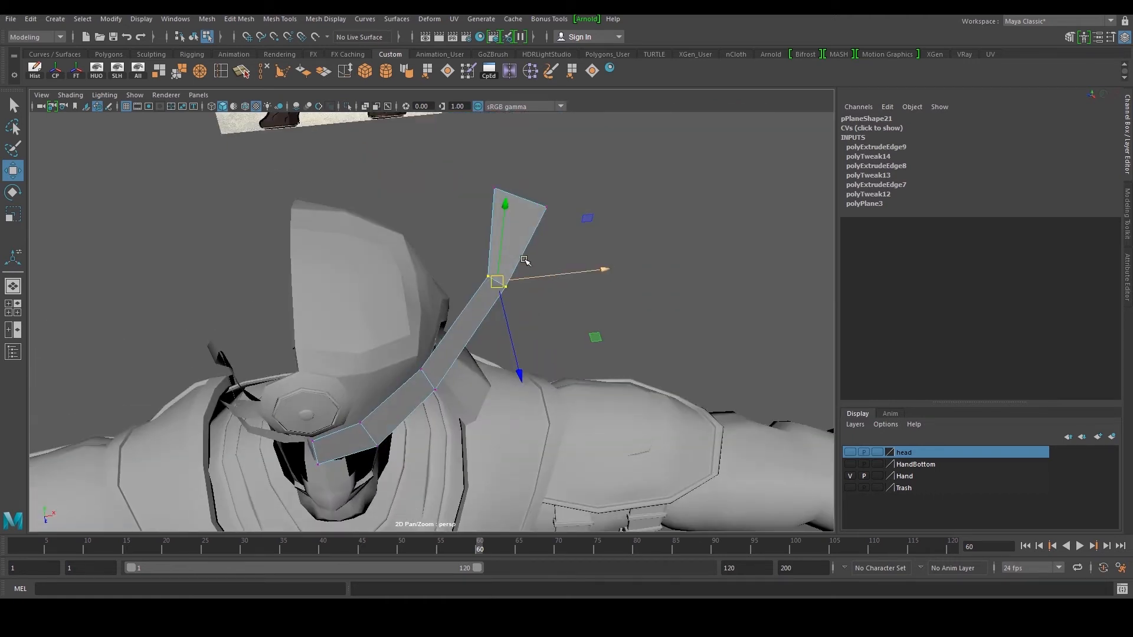
left_click_drag(605, 271, 598, 276)
left_click_drag(572, 188, 530, 229)
left_click_drag(627, 199, 598, 203)
left_click_drag(524, 310, 525, 309)
left_click_drag(602, 275, 600, 171)
left_click_drag(501, 186, 503, 187)
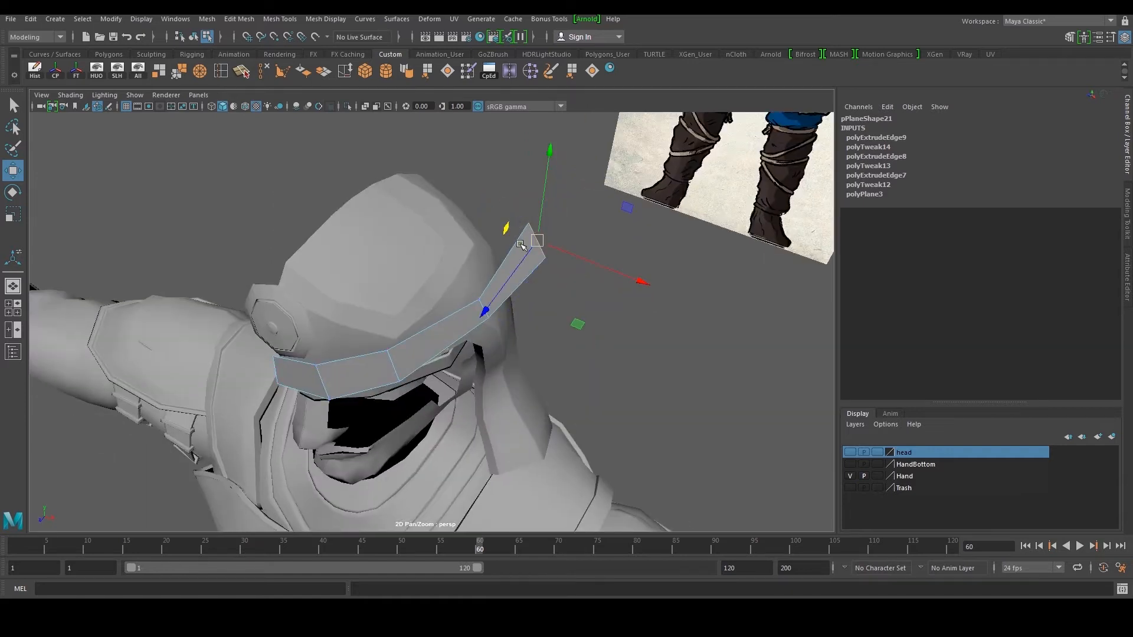
In the front view, extrude the horn's end edge upward to add a tip segment
key("space")
key("space")
right_click_drag(441, 263, 445, 285, "shift")
key("w")
left_click_drag(509, 222, 535, 182)
key("r")
key("w")
Move the horn's lower vertices at the last two bends outward and down to even out its curve
right_click_drag(525, 232, 507, 234)
left_click_drag(510, 237, 532, 270)
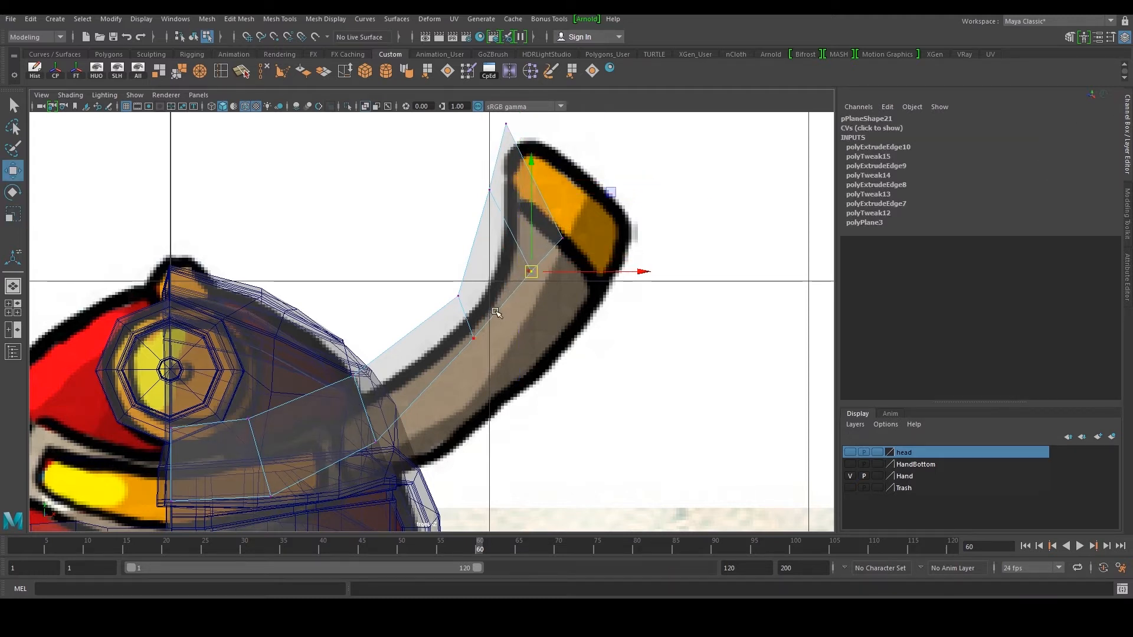
left_click_drag(475, 340, 481, 349)
left_click(459, 296)
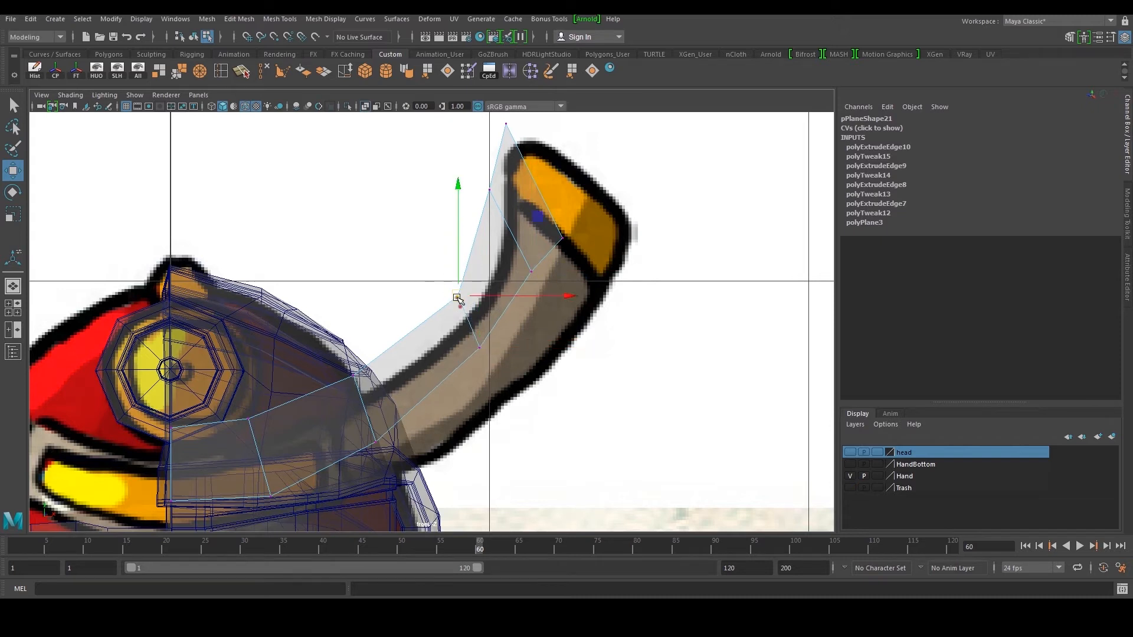
left_click(488, 188)
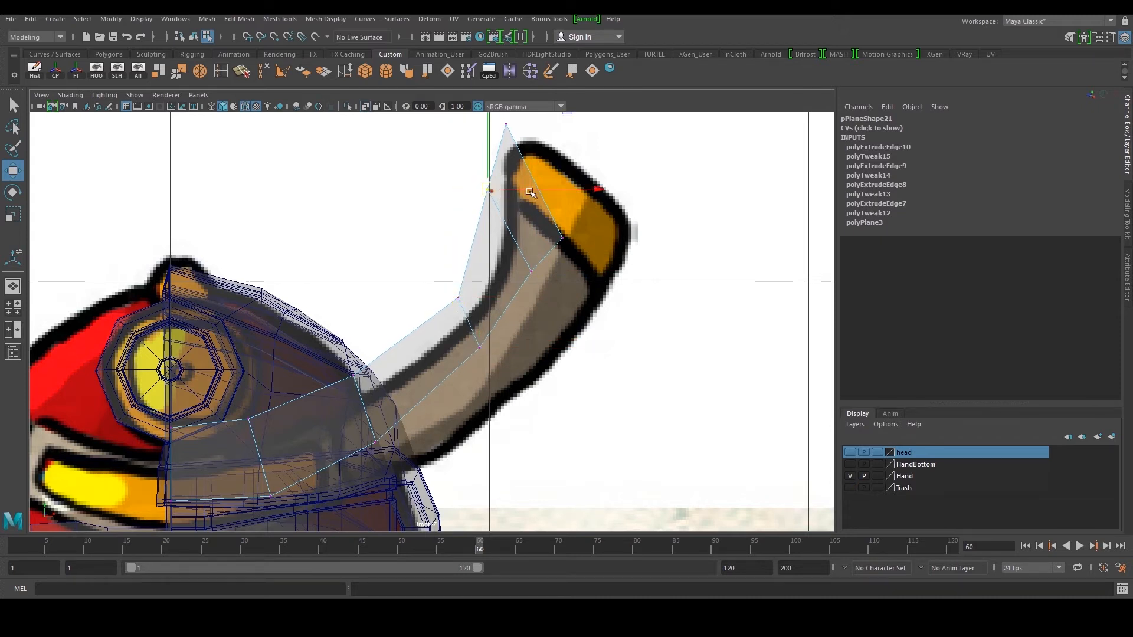
In the perspective view, select an edge of the horn strip and reposition it to smooth the curve
key("space")
key("space")
left_click_drag(568, 238, 581, 270, "alt")
mouse_move(547, 274)
right_mouse_down()
mouse_move(559, 264)
mouse_move(546, 257)
right_mouse_up()
left_click(562, 269)
left_click_drag(540, 319, 546, 308)
left_click_drag(653, 306, 639, 296)
left_click_drag(639, 295, 461, 201, "alt")
In the side view, move the lower vertex before the horn's tip segment forward and down
key("space")
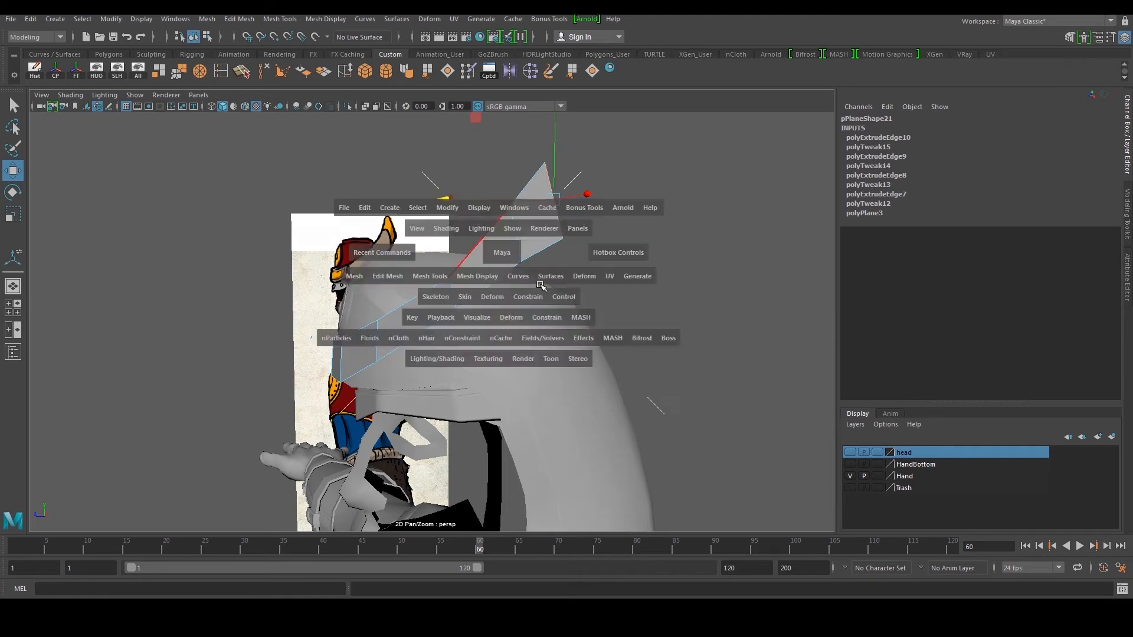
key("space")
right_click_drag(475, 233, 468, 233)
left_click_drag(529, 258, 499, 232)
left_click_drag(505, 243, 479, 266)
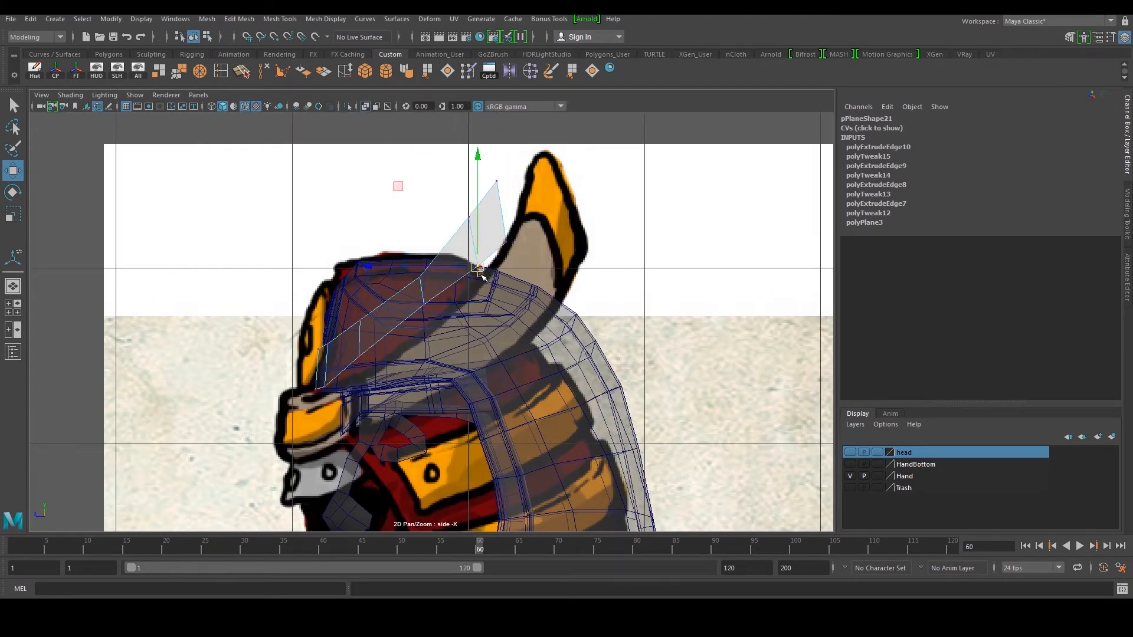
Lower the strip's remaining bottom vertices in the side view to match the underside line of the reference horn
scroll(481, 273, "up", 3)
middle_click_drag(494, 252, 460, 320, "alt")
left_click_drag(460, 320, 480, 337)
left_click_drag(419, 230, 449, 260)
left_click_drag(389, 368, 394, 373)
left_click_drag(393, 373, 411, 392)
middle_click_drag(390, 392, 463, 274, "alt")
scroll(463, 273, "up", 1)
left_click_drag(383, 332, 383, 332)
left_click_drag(373, 321, 381, 337)
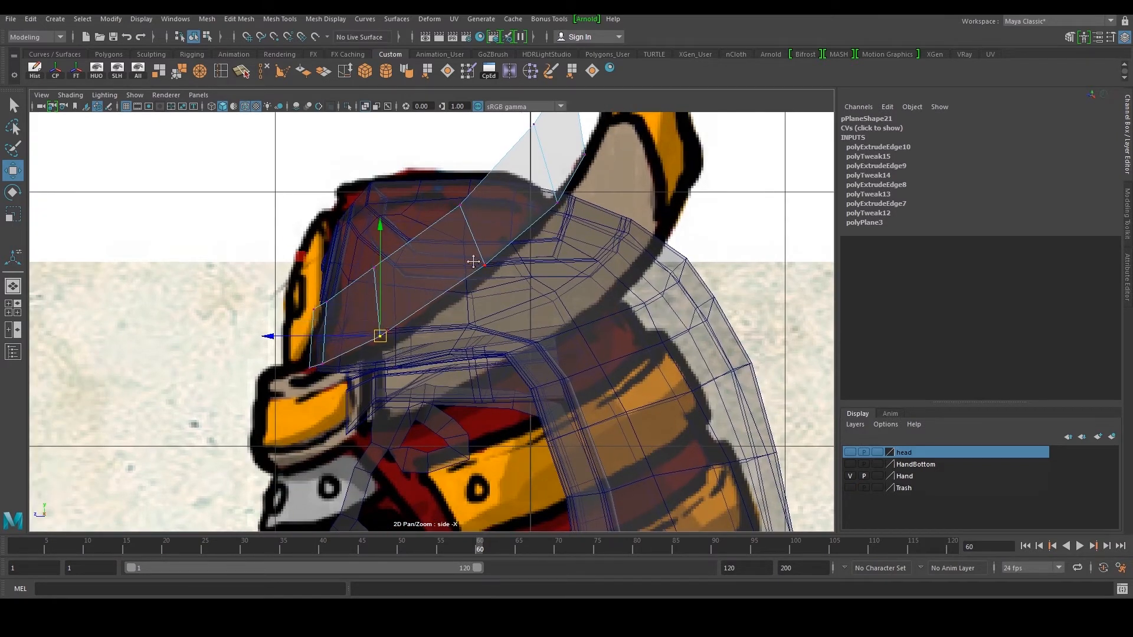
Adjust the strip's upper vertices and move the tip's lower vertex back toward the reference horn
middle_click_drag(473, 263, 452, 337, "alt")
left_click_drag(510, 212, 514, 202)
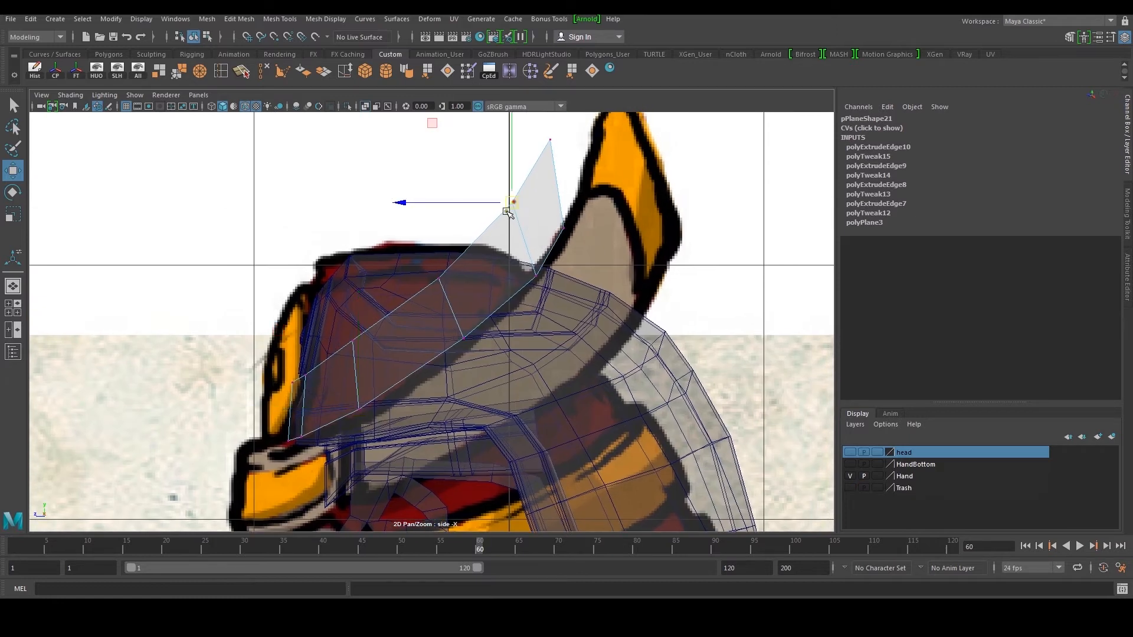
left_click_drag(453, 289, 453, 288)
left_click(354, 340)
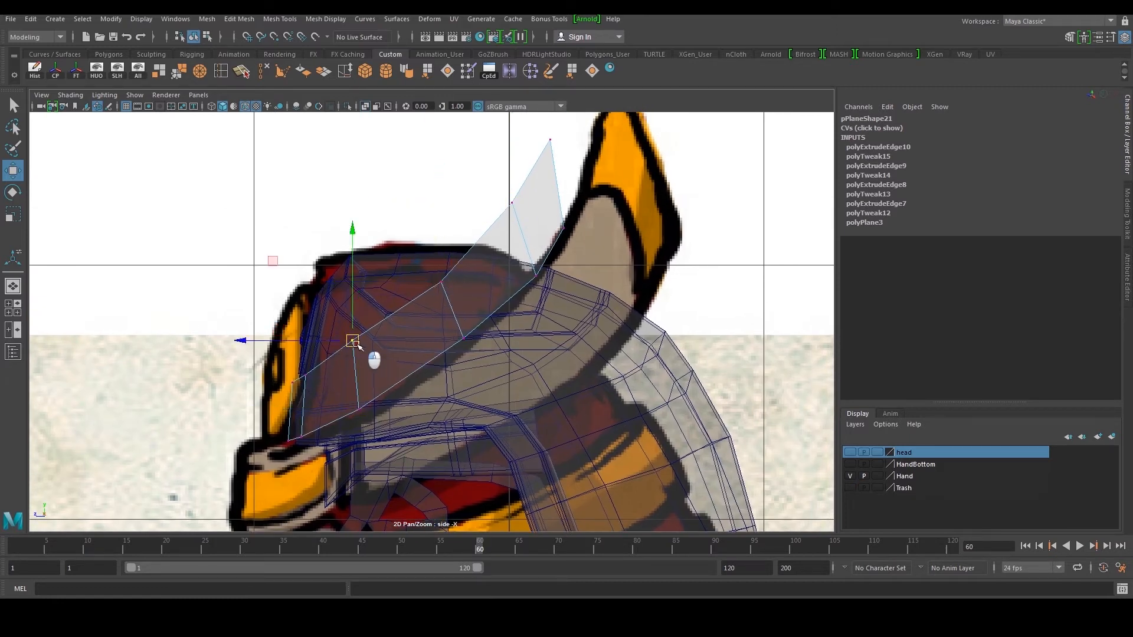
left_click(564, 228)
middle_click_drag(578, 240, 600, 243)
Return to object mode, deselect the strip and compare the horn's shape with the front reference in perspective
key("space")
key("space")
right_click_drag(546, 195, 567, 183)
left_click_drag(566, 194, 644, 233, "alt")
right_click_drag(644, 232, 560, 261, "alt")
left_click(588, 253)
left_click_drag(560, 261, 577, 272, "alt")
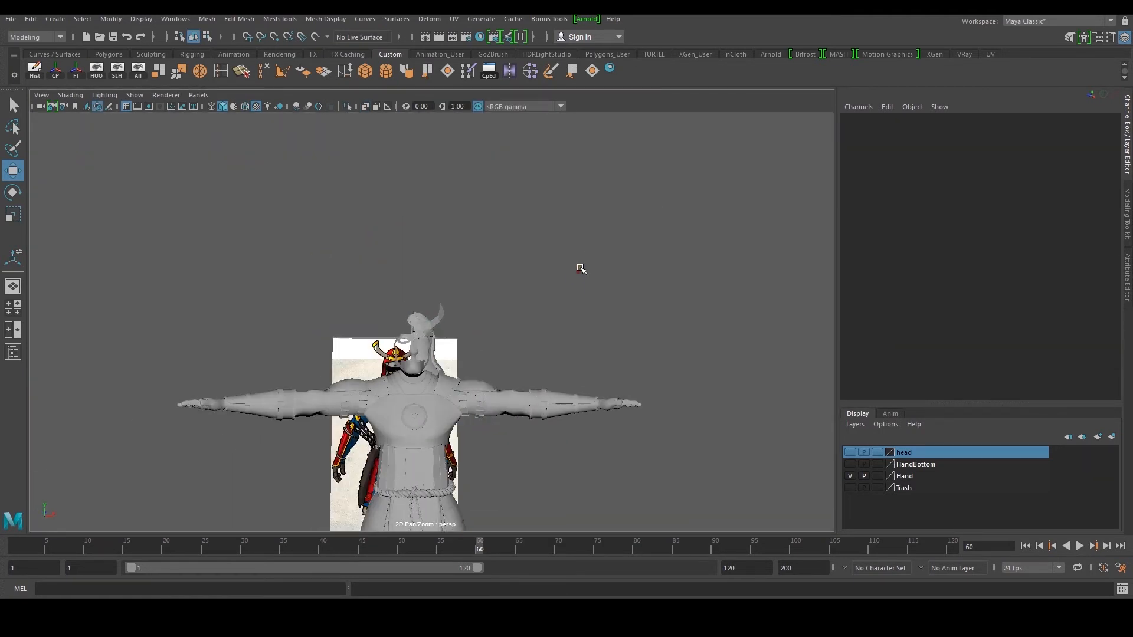
right_click_drag(577, 272, 535, 313, "alt")
left_click_drag(536, 313, 513, 315, "alt")
right_click_drag(513, 315, 499, 329, "alt")
left_click_drag(499, 329, 471, 304, "alt")
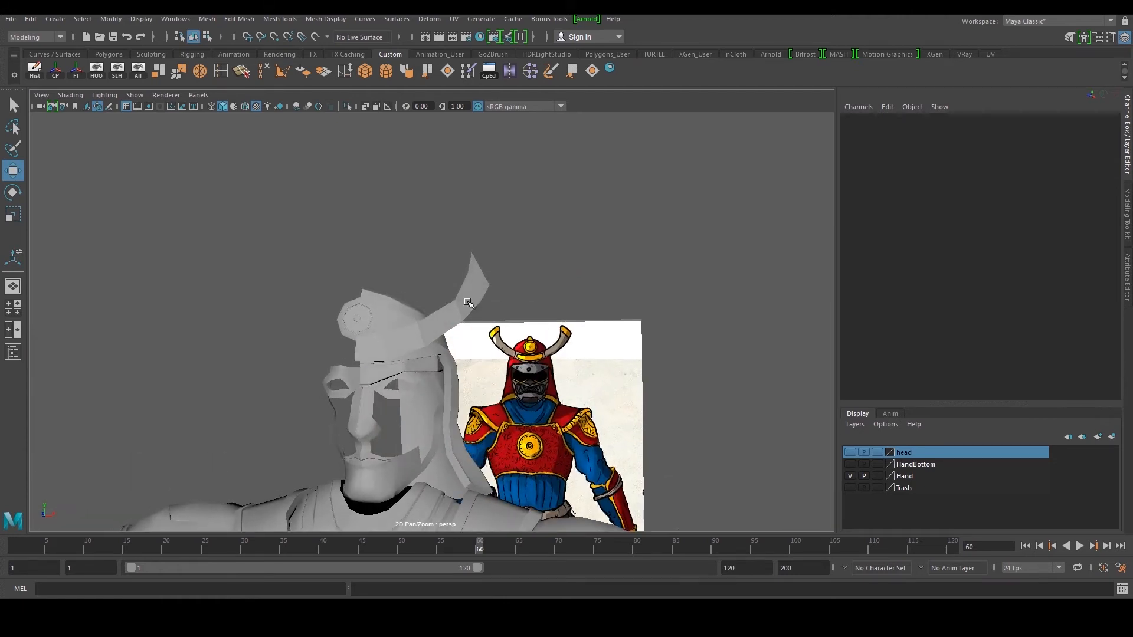
Select the horn strip and reposition its upper vertex where the horn leaves the helmet
left_click(469, 303)
left_click_drag(472, 300, 440, 387, "alt")
right_click_drag(440, 386, 378, 354, "alt")
left_click_drag(377, 354, 363, 327, "alt")
left_click_drag(490, 302, 512, 269, "alt")
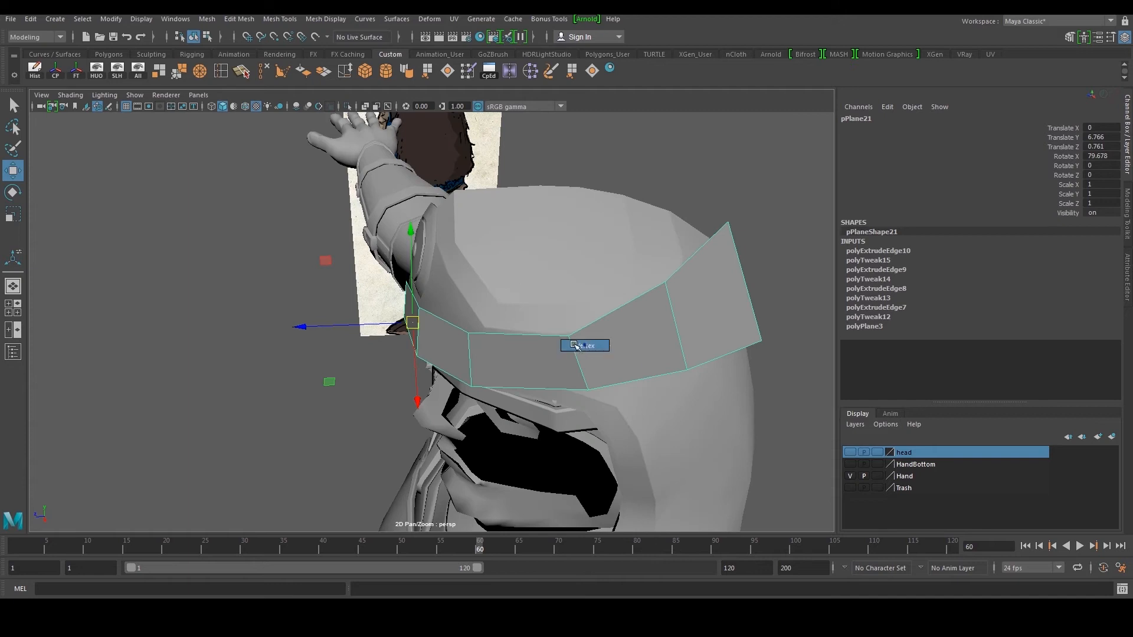
left_click(570, 338)
left_click_drag(575, 303, 575, 298)
left_click_drag(489, 335, 587, 311)
right_click_drag(587, 311, 524, 342, "alt")
mouse_move(523, 341)
left_mouse_down("alt")
mouse_move(544, 337)
mouse_move(538, 349)
left_mouse_up("alt")
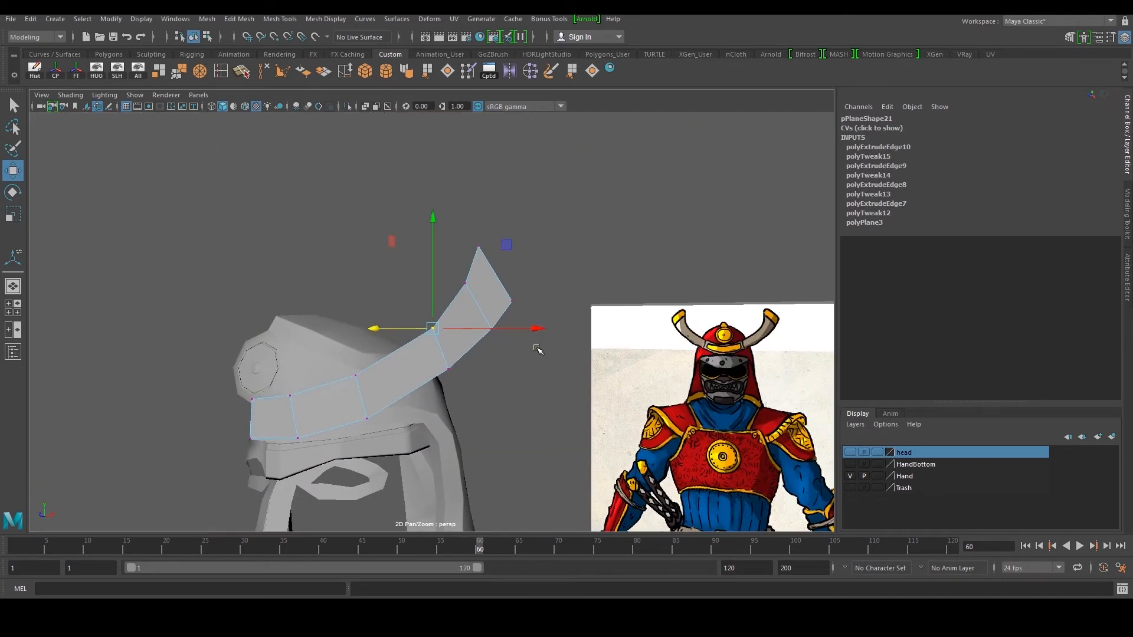
Insert two edge loops in the strip, one near the horn's tip and one on the brow section
left_click(201, 70)
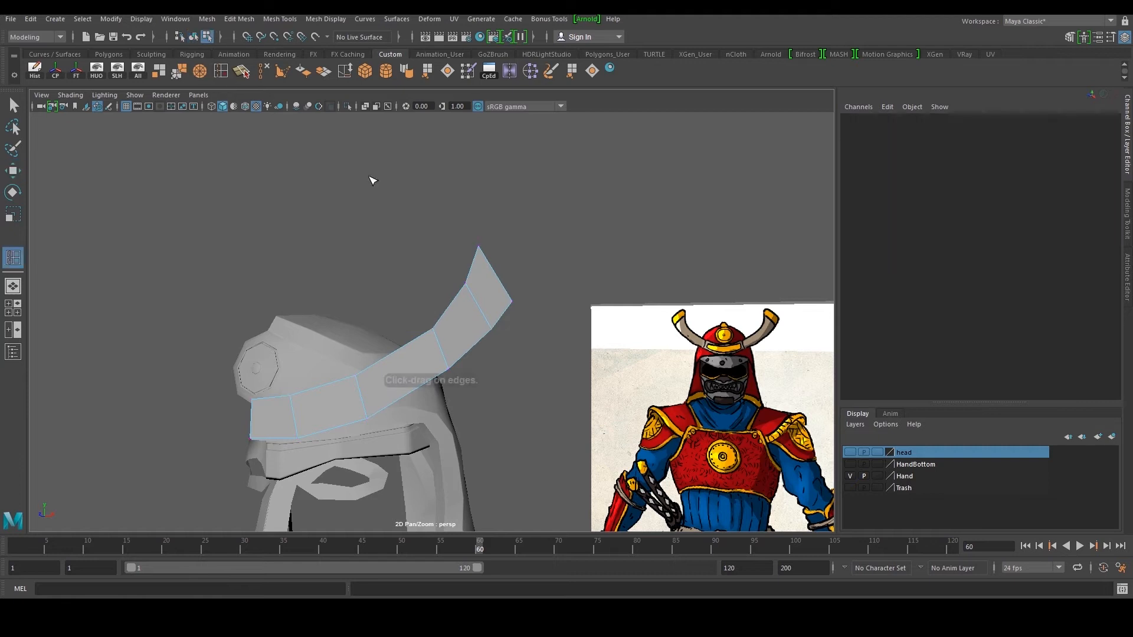
left_click(475, 270)
left_click_drag(476, 271, 372, 314, "alt")
left_click_drag(330, 367, 359, 345, "alt")
left_click(361, 343)
right_click_drag(362, 343, 427, 425, "alt")
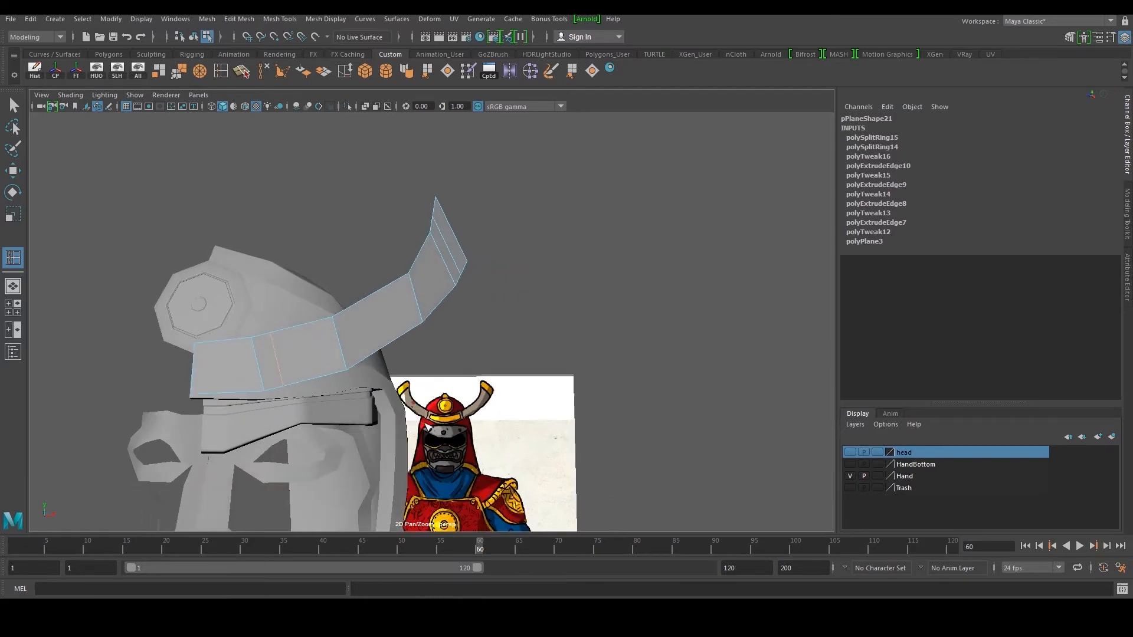
left_click(494, 397)
Select all faces of the horn strip and extrude them with a local Z translation of -0.061
key("w")
right_click_drag(376, 287, 378, 322)
right_click_drag(378, 322, 240, 221, "alt")
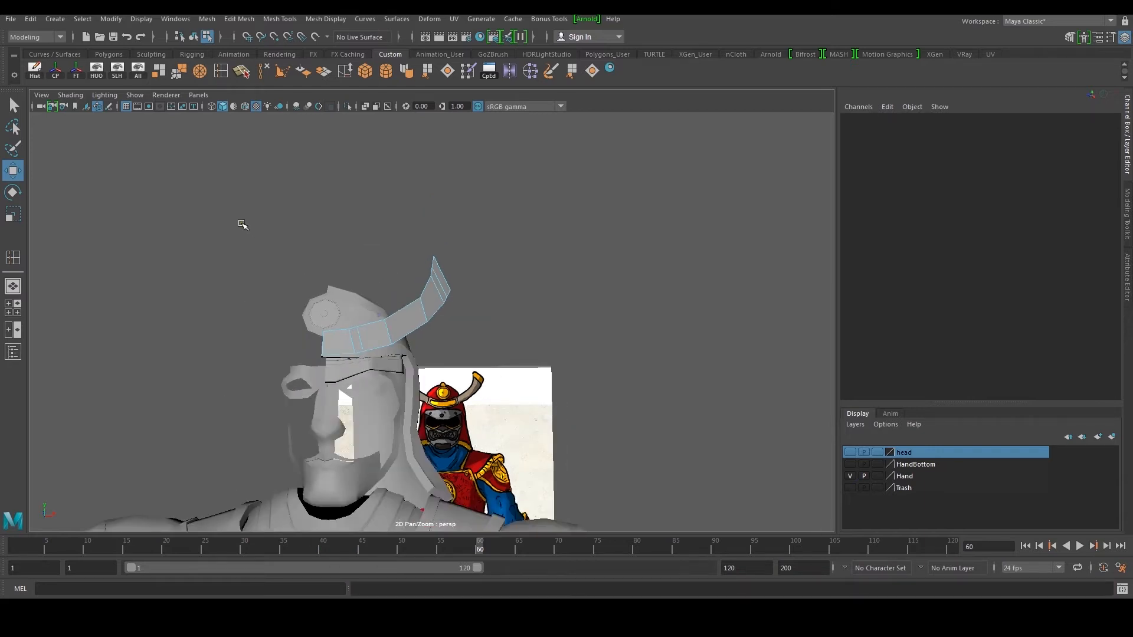
left_click_drag(241, 223, 522, 413)
left_click_drag(436, 306, 426, 329, "alt")
right_click_drag(425, 329, 439, 360, "shift")
left_click_drag(396, 342, 371, 403, "alt")
left_click_drag(369, 443, 363, 437)
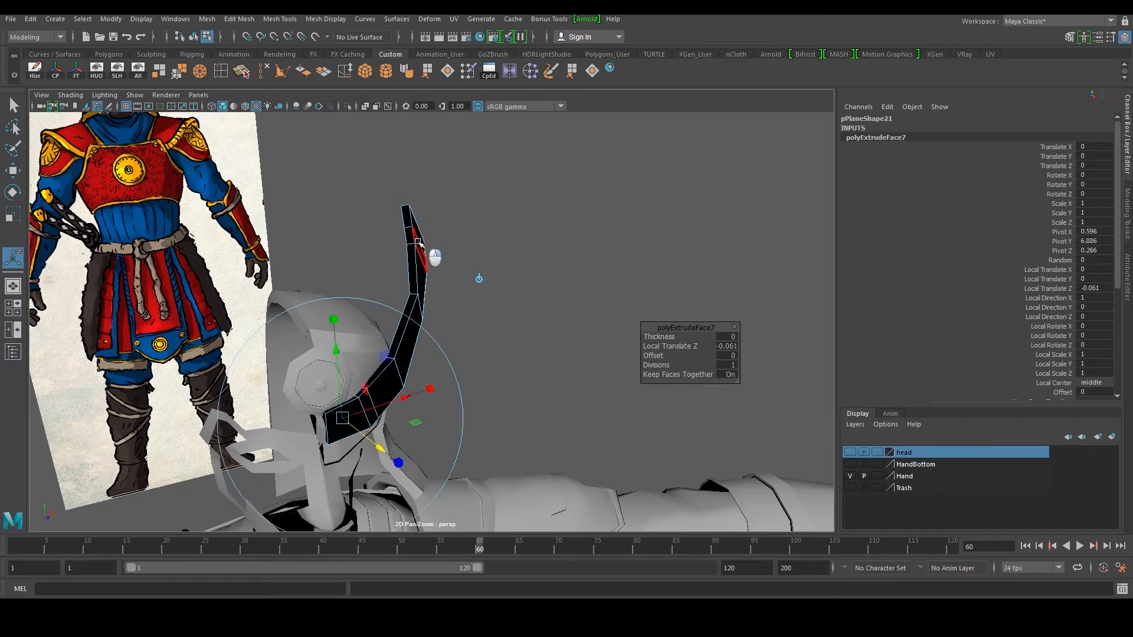
Return to object mode and reverse the normals of the extruded horn strip
key("q")
key("F8")
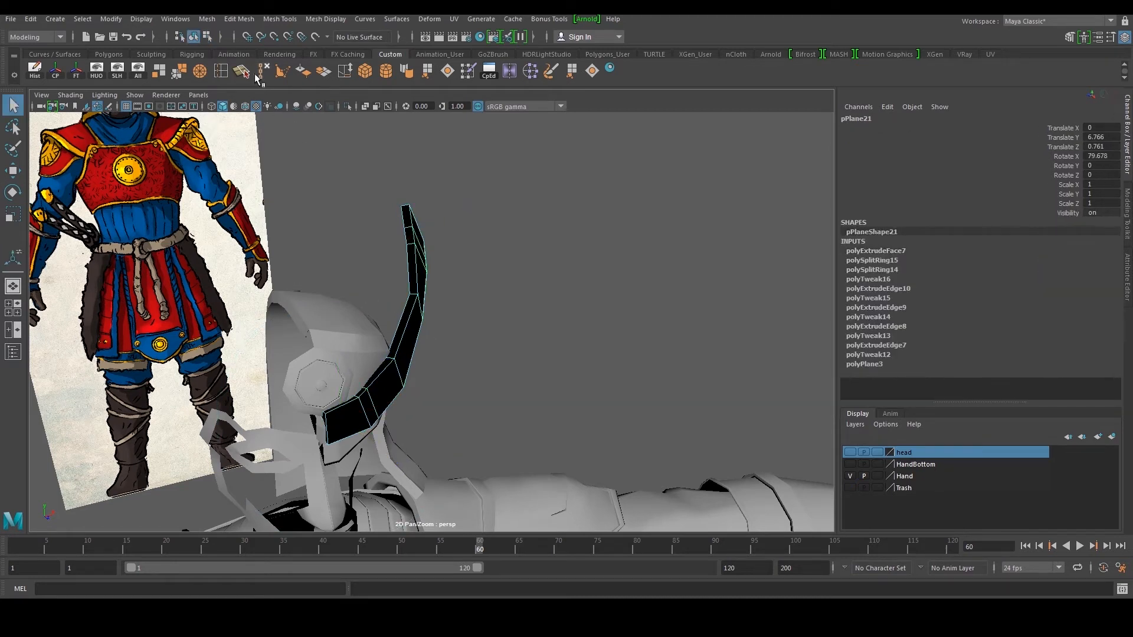
key("w")
left_click(304, 76)
left_click(463, 204)
left_click_drag(454, 274, 402, 274, "alt")
left_click(415, 277)
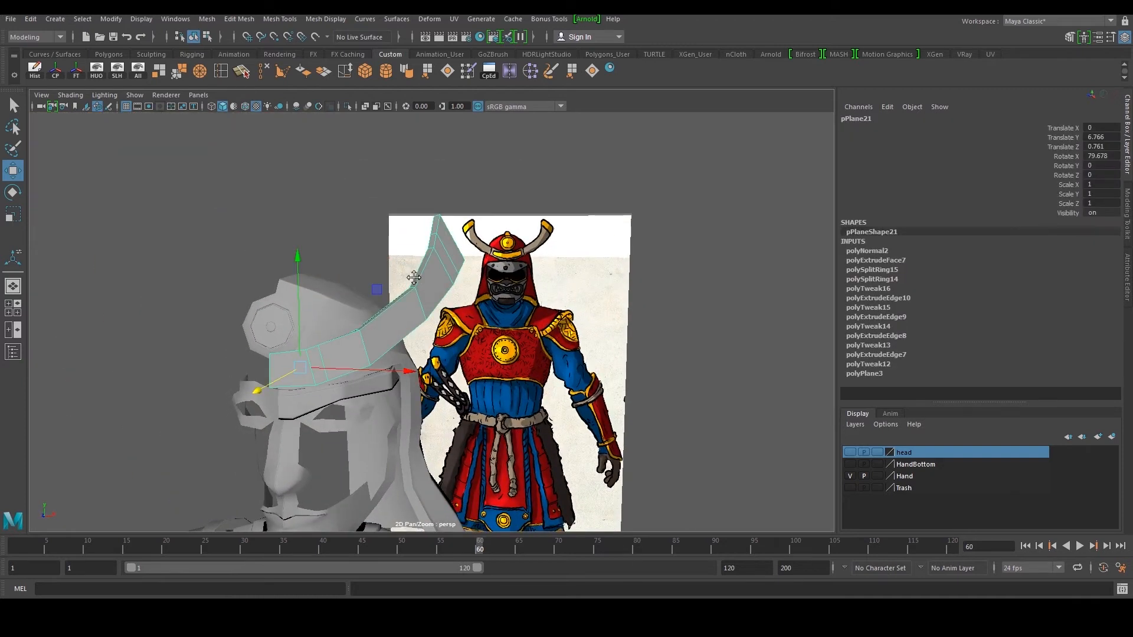
Insert three closely spaced edge loops where the horn's tip section meets the rest of the horn
right_click_drag(415, 278, 432, 279, "alt")
middle_click_drag(415, 293, 357, 334, "alt")
left_click_drag(358, 334, 345, 243, "alt")
left_click(223, 77)
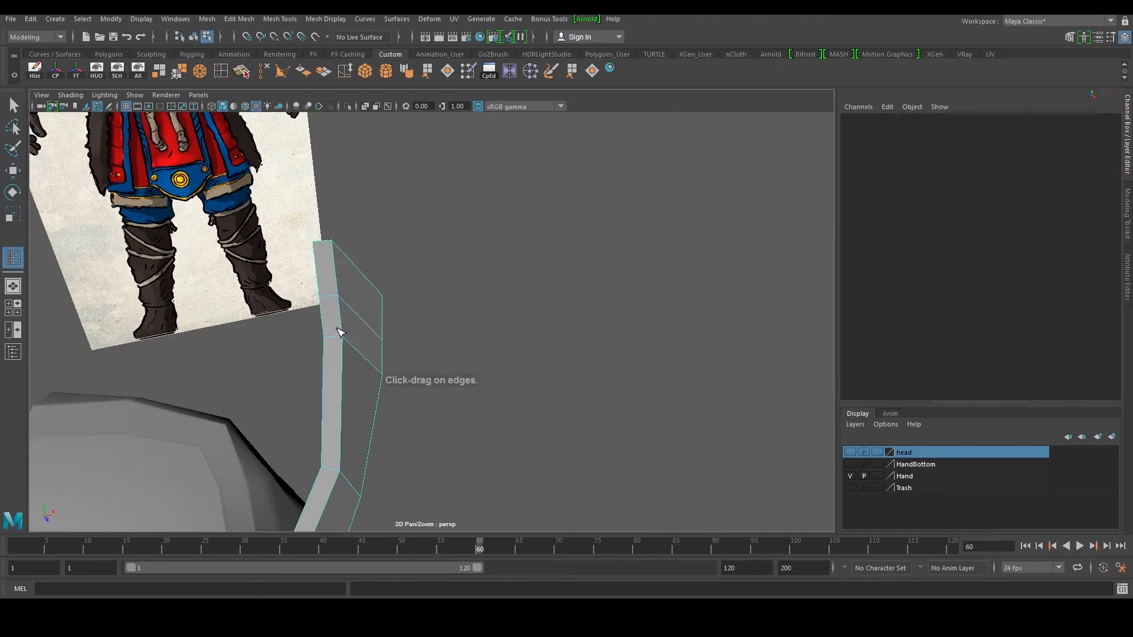
left_click(340, 329)
left_click(341, 331)
left_click_drag(342, 332, 389, 314, "alt")
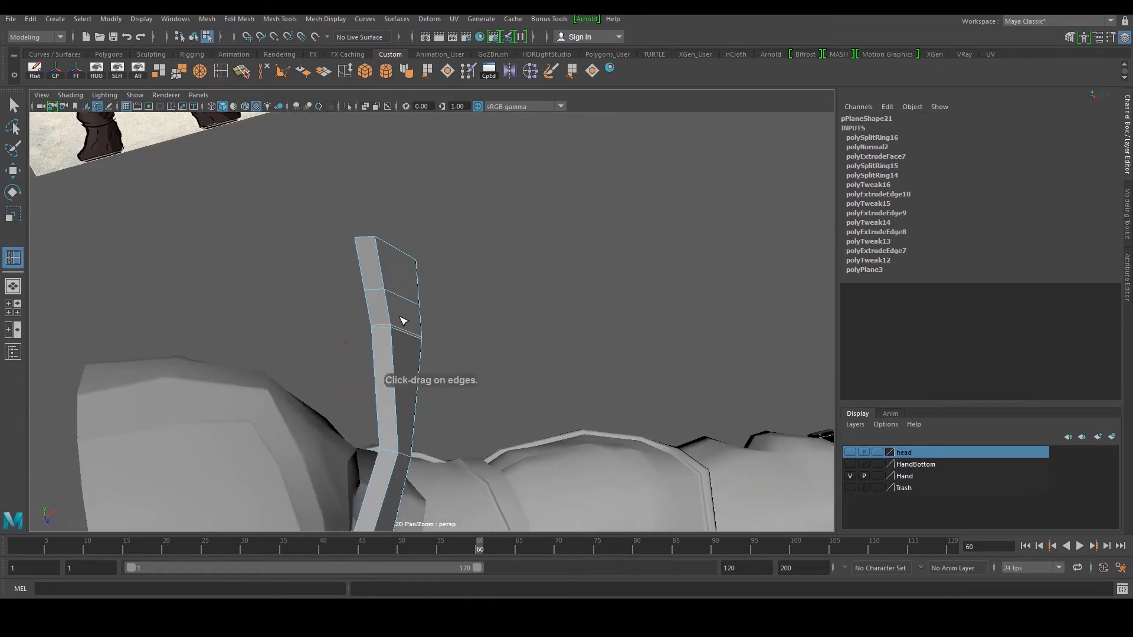
right_click_drag(390, 314, 401, 314, "alt")
left_click(367, 339)
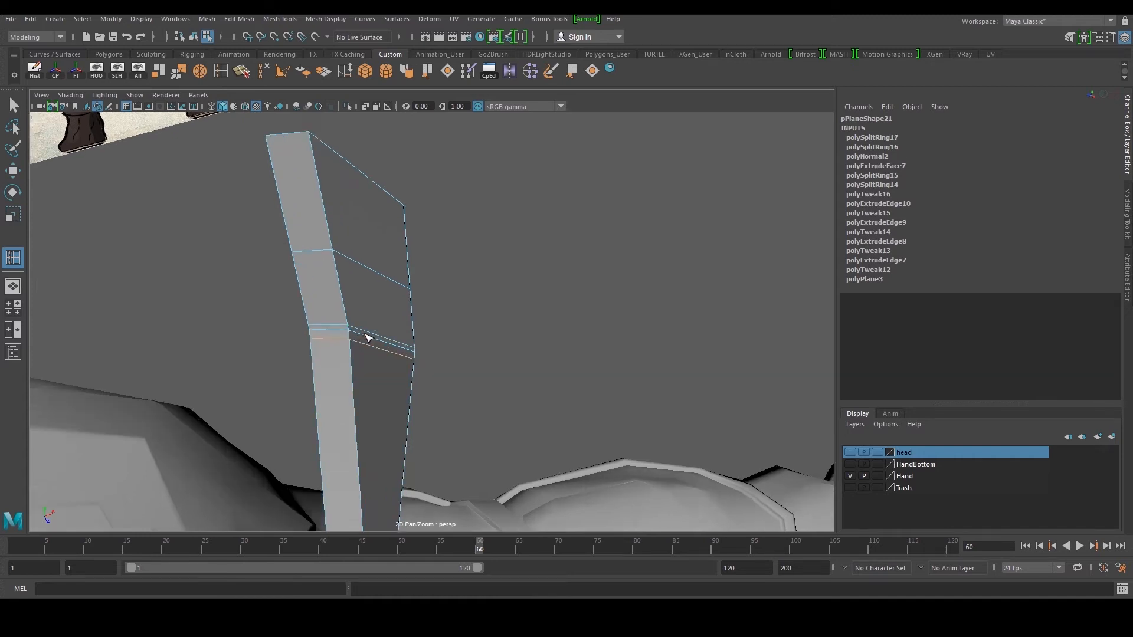
scroll(330, 348, "up", 3)
left_click(285, 351)
Scale the middle loops at the tip joint inward to form a narrow groove around the horn
key("w")
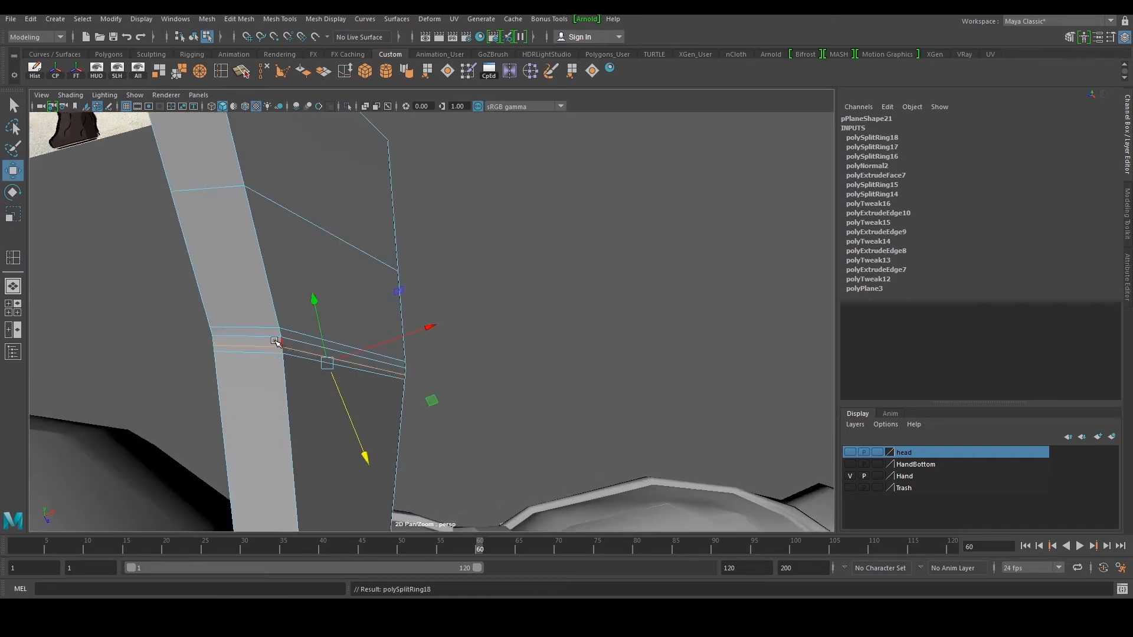
key("r")
left_click_drag(328, 359, 427, 379)
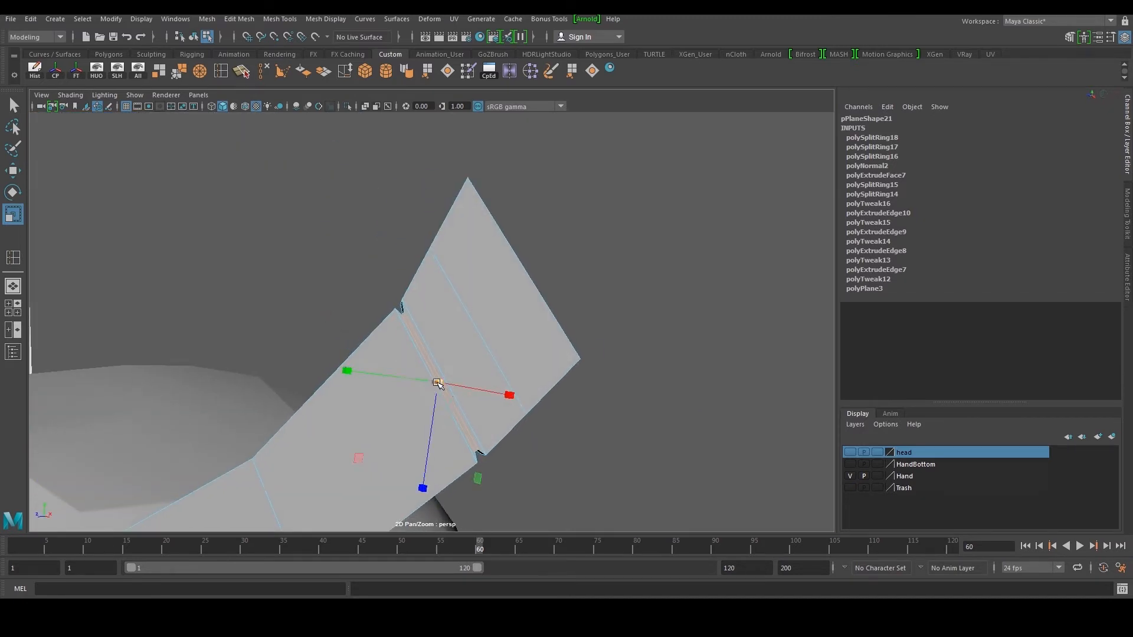
left_click(219, 75)
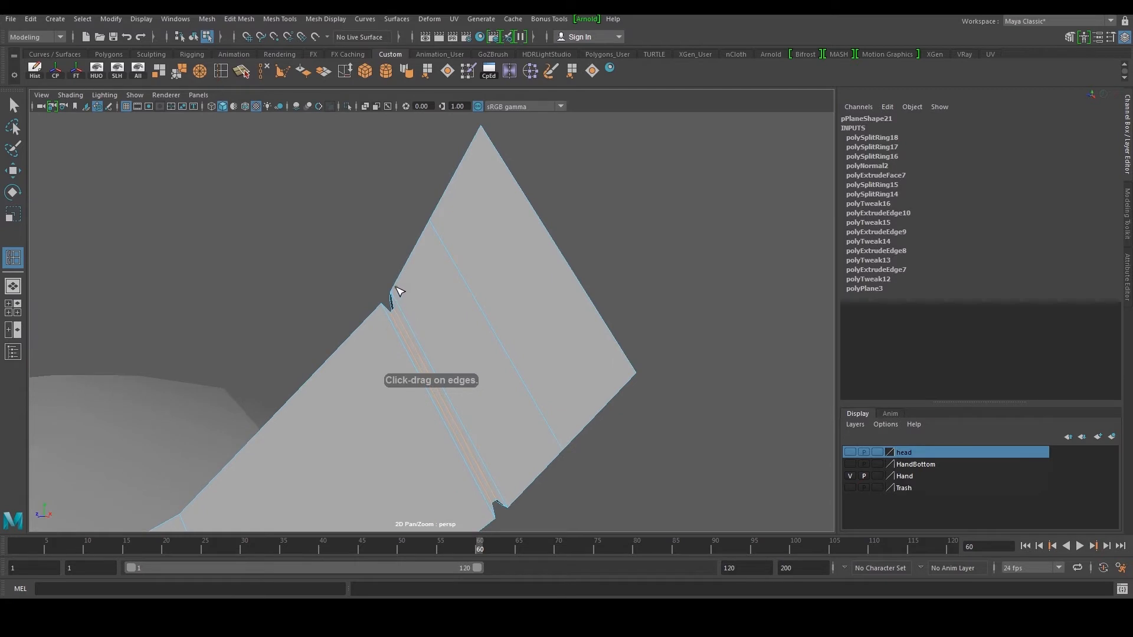
key("w")
Select only the vertices of the horn's tip section beyond the groove and scale them up slightly
left_click_drag(416, 288, 332, 275, "alt")
right_click_drag(332, 275, 284, 274)
left_click_drag(285, 274, 362, 289, "alt")
scroll(318, 274, "down", 4)
left_click_drag(244, 204, 342, 329)
scroll(367, 340, "up", 4)
left_click(358, 347, "shift")
left_click(314, 360, "shift")
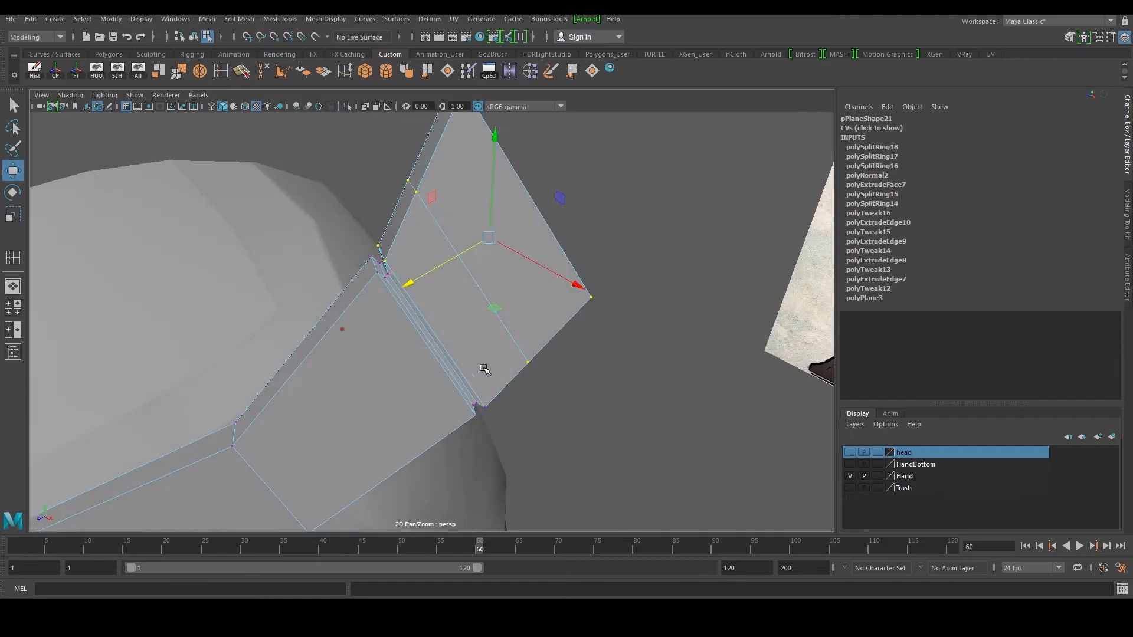
left_click_drag(486, 403, 425, 323, "alt")
left_click_drag(521, 455, 685, 428, "alt")
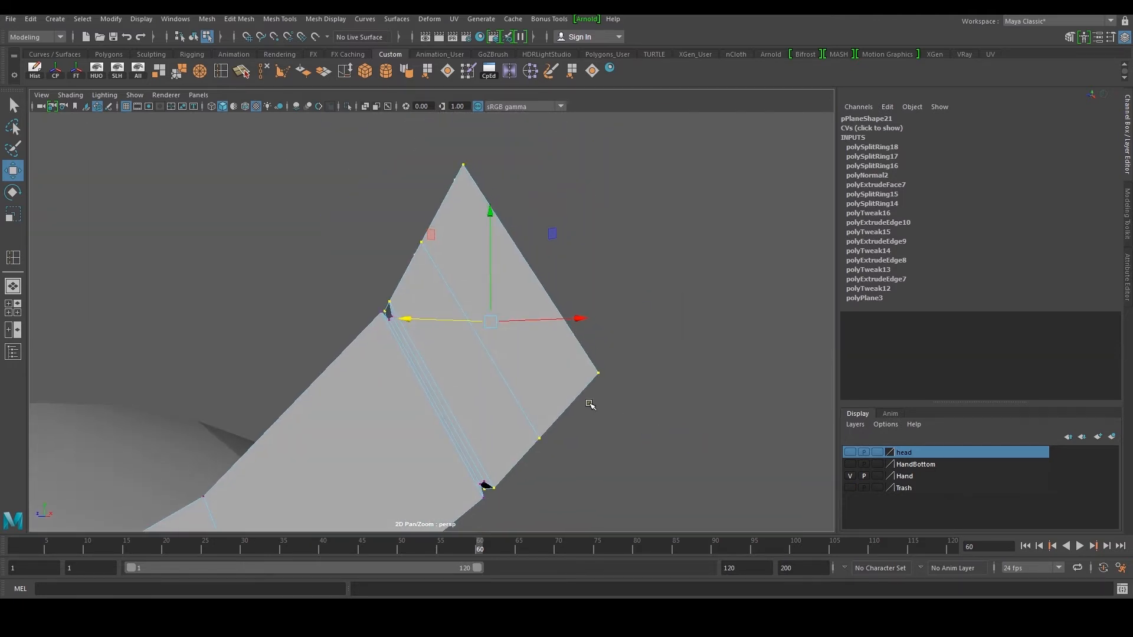
key("r")
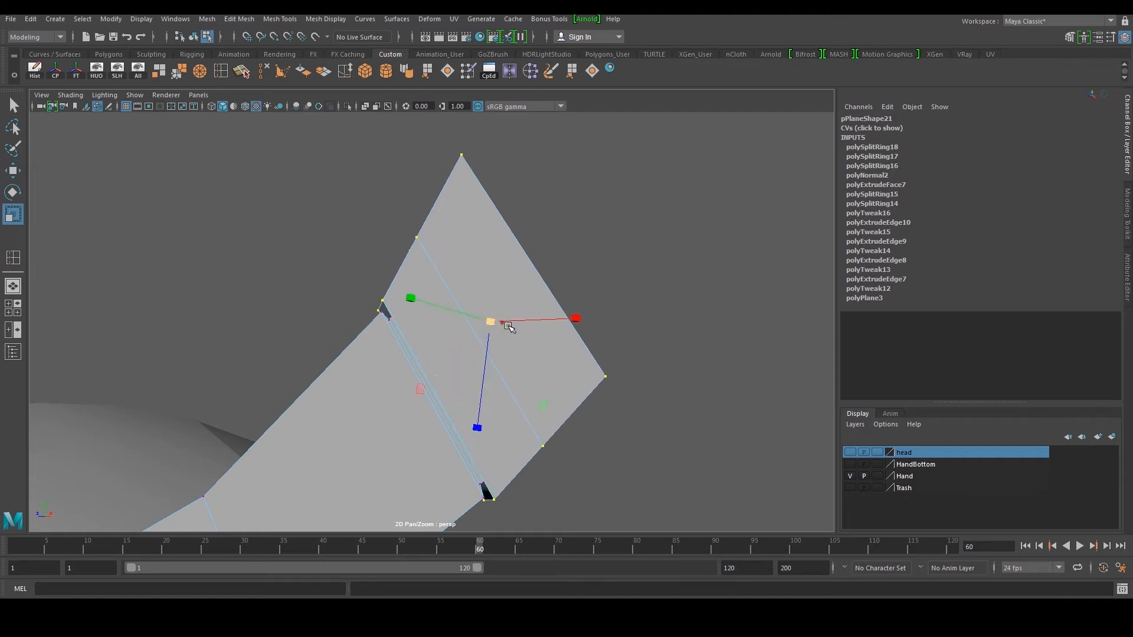
Move the enlarged tip section slightly up and outward in an orthographic view, then return to perspective
key("space")
key("space")
middle_click_drag(428, 304, 384, 395, "alt")
scroll(384, 395, "up", 1)
key("w")
left_click_drag(473, 299, 480, 291)
key("space")
key("space")
Shift the tip section sideways in perspective so that it lines up with the horn's shaft
scroll(519, 277, "down", 1)
right_click_drag(473, 360, 470, 334)
double_click(437, 344)
left_click_drag(386, 326, 501, 316, "alt")
key("ctrl+z")
key("ctrl+z")
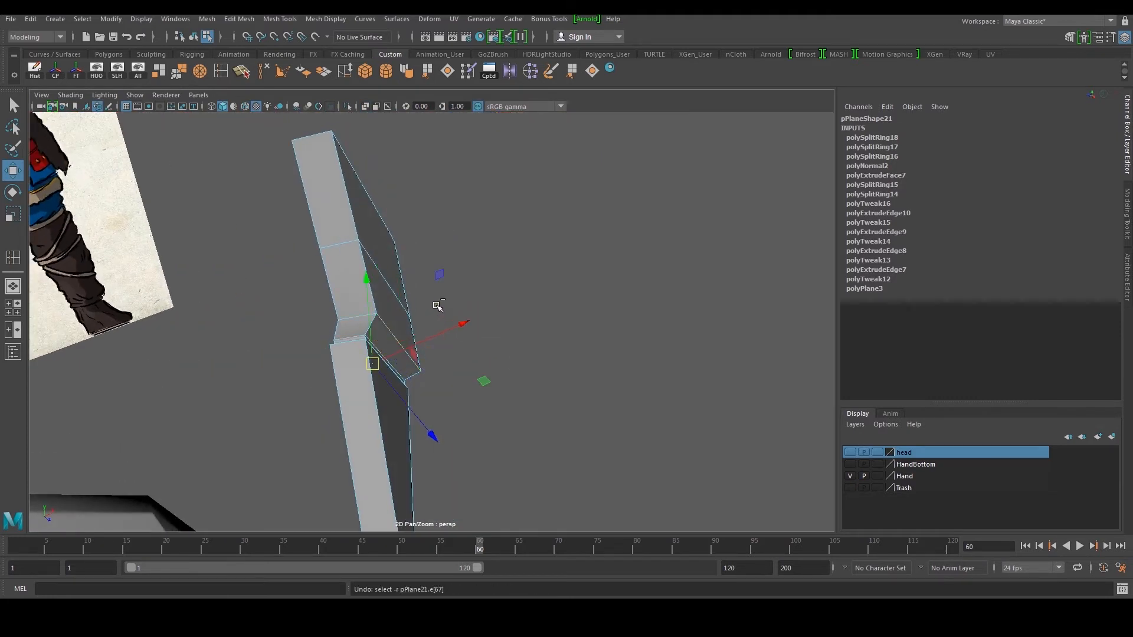
left_click_drag(461, 227, 449, 231)
left_click_drag(420, 326, 417, 323)
Select the edge loop across the middle of the horn's tip section and scale it
left_click(359, 327)
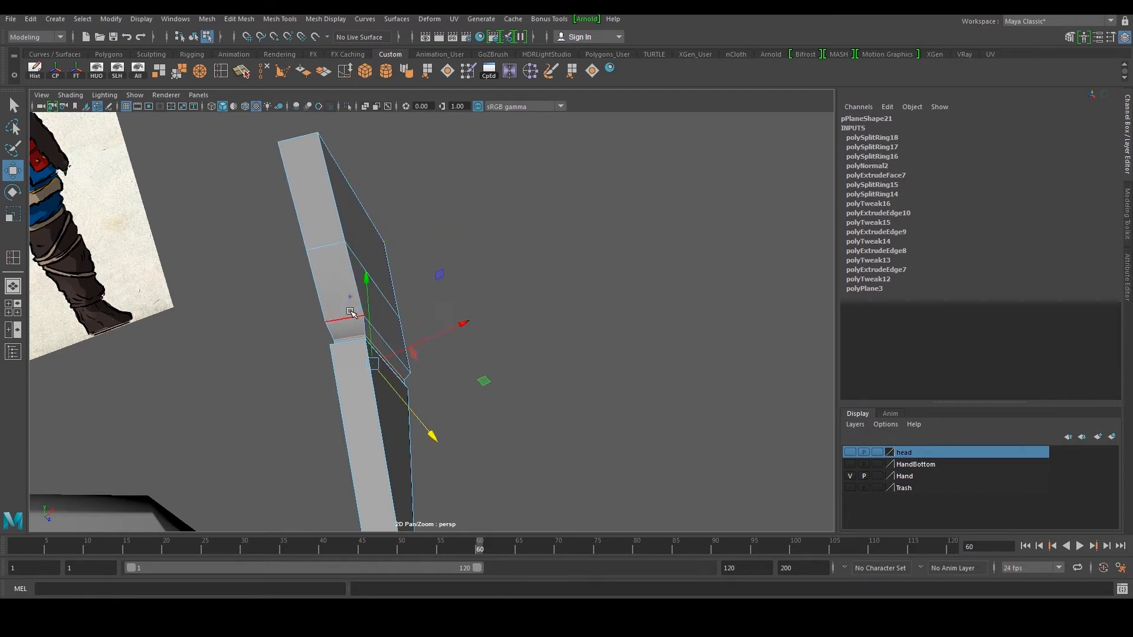
key("r")
left_click_drag(378, 353, 408, 280, "alt")
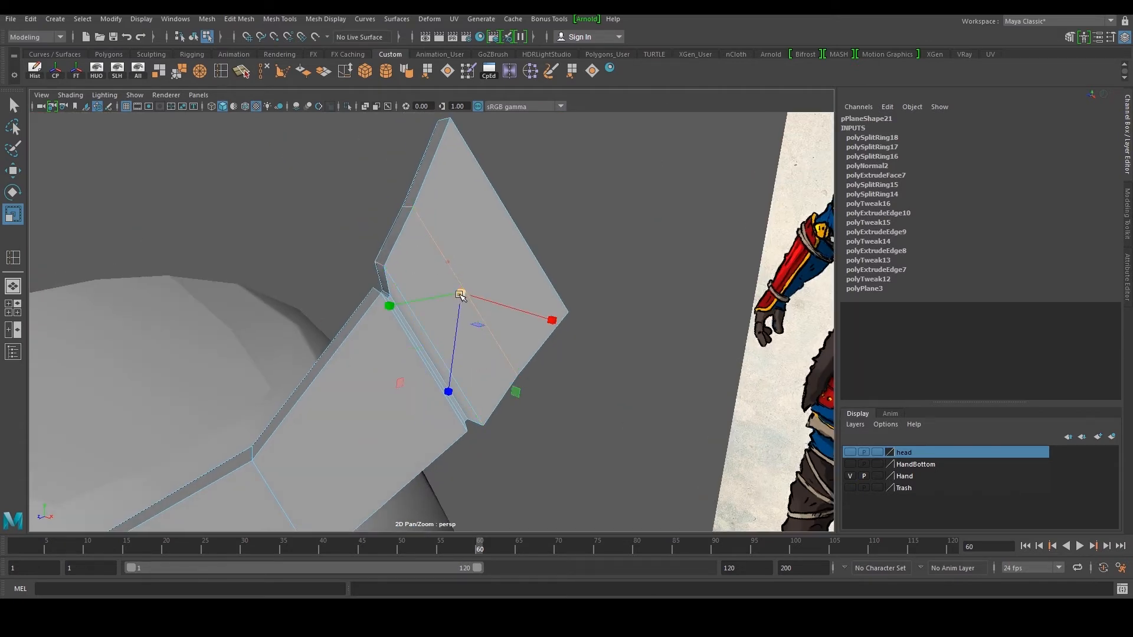
left_click_drag(493, 314, 516, 267, "alt")
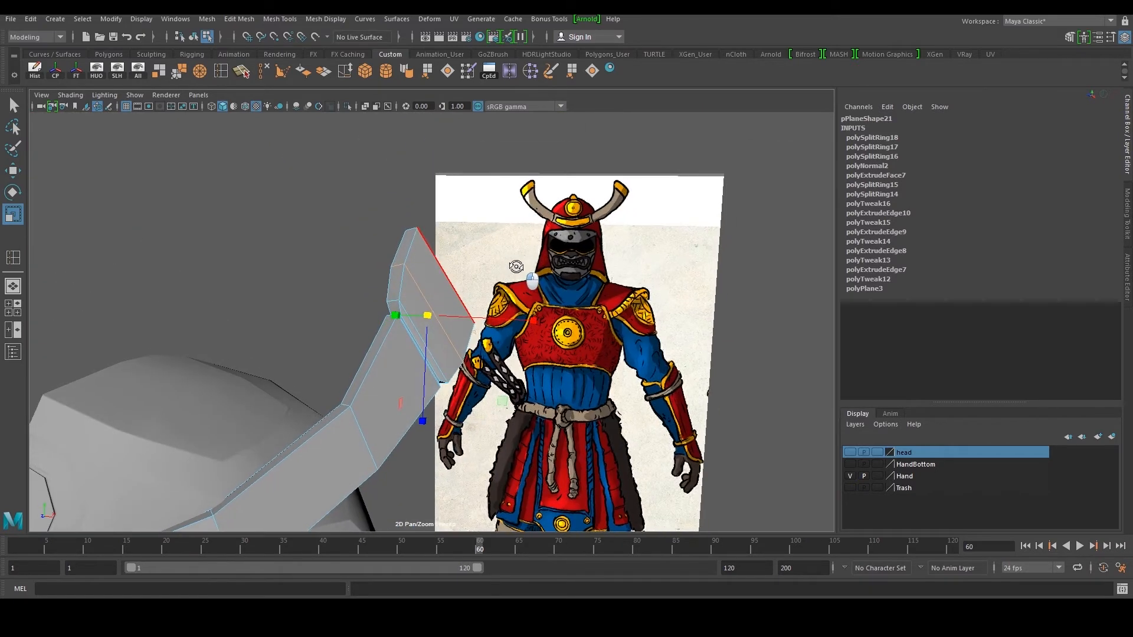
mouse_move(444, 276)
right_mouse_down()
mouse_move(479, 252)
mouse_move(446, 277)
right_mouse_up()
left_click(481, 295)
left_click_drag(481, 348, 358, 357, "alt")
left_click(431, 358)
right_click_drag(440, 356, 494, 335, "alt")
mouse_move(495, 335)
left_mouse_down("alt")
mouse_move(516, 326)
mouse_move(511, 349)
mouse_move(481, 354)
mouse_move(491, 357)
left_mouse_up("alt")
key("ctrl+z")
key("ctrl+z")
key("ctrl+z")
Select the horn tip's end in an orthographic view and adjust its position
key("space")
key("space")
right_click_drag(647, 381, 685, 360, "alt")
middle_click_drag(684, 360, 612, 436, "alt")
key("w")
left_click_drag(520, 239, 628, 304)
key("space")
left_click(531, 282)
key("space")
left_click_drag(437, 299, 446, 313, "alt")
Adjust the edge loop across the horn's tip section along its width and return to object mode
right_click_drag(375, 312, 371, 271)
double_click(371, 269)
left_click_drag(437, 268, 384, 307, "alt")
middle_click_drag(372, 395, 397, 342, "alt")
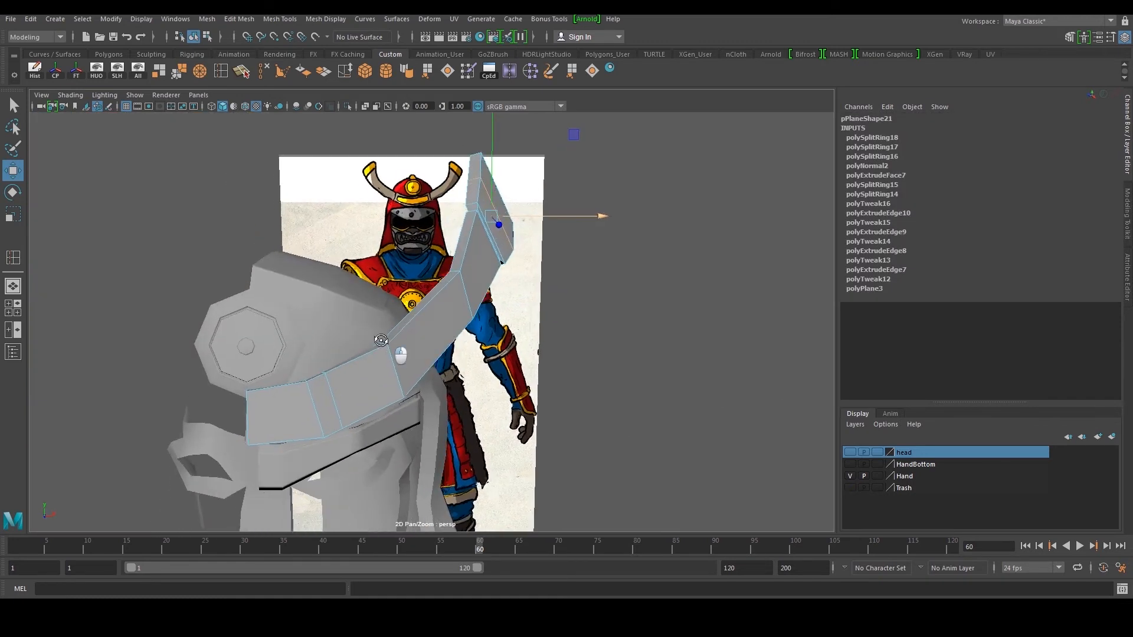
left_click_drag(397, 343, 380, 324, "alt")
right_click_drag(403, 285, 471, 269)
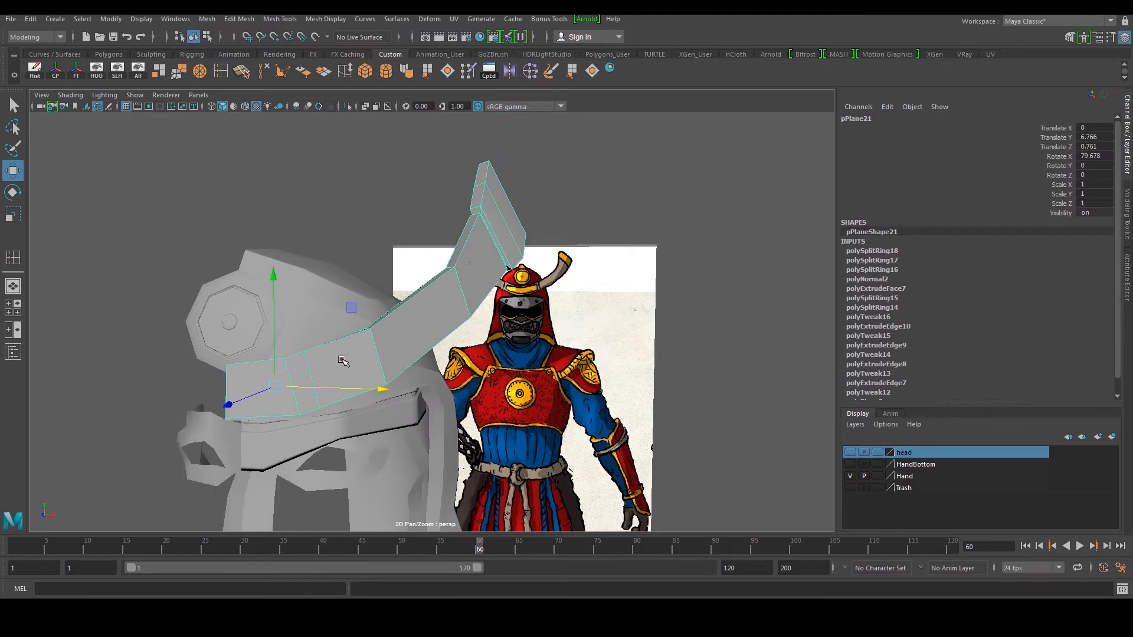
Try to mirror the horn strip across the world Z axis
left_click_drag(425, 296, 387, 340, "alt")
left_click_drag(304, 346, 305, 334, "alt")
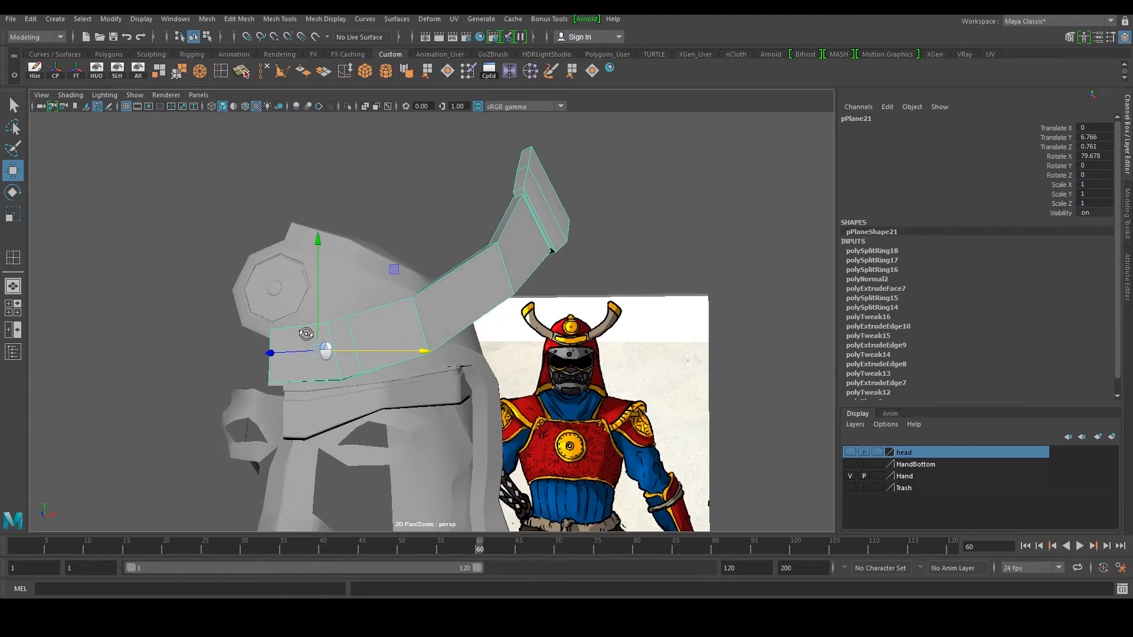
left_click_drag(378, 313, 332, 329, "alt")
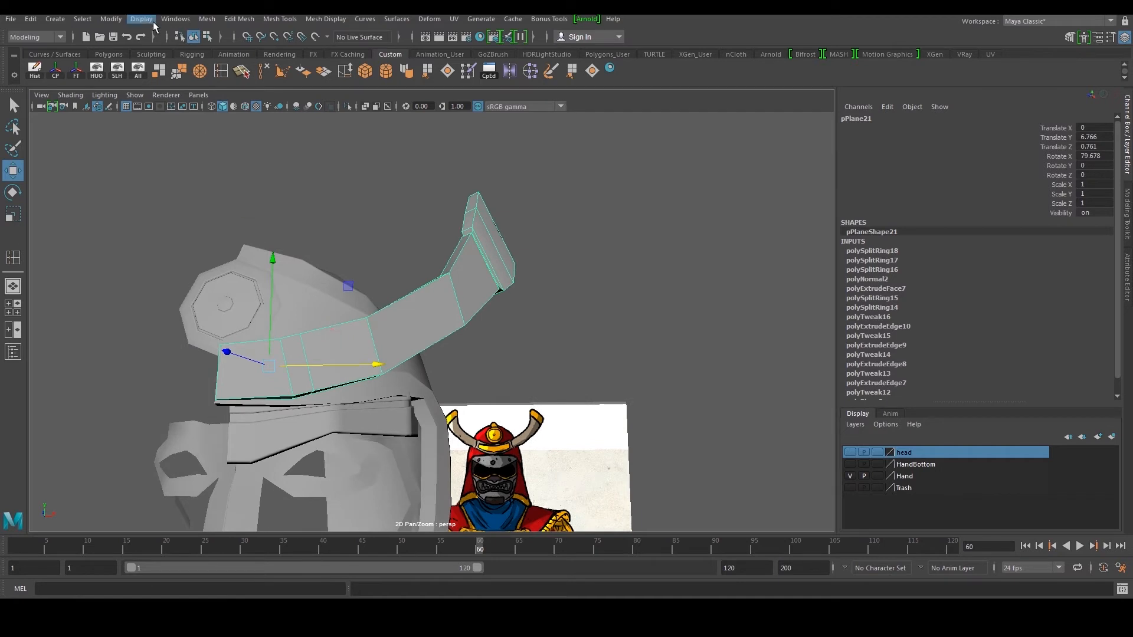
left_click(208, 20)
left_click(260, 180)
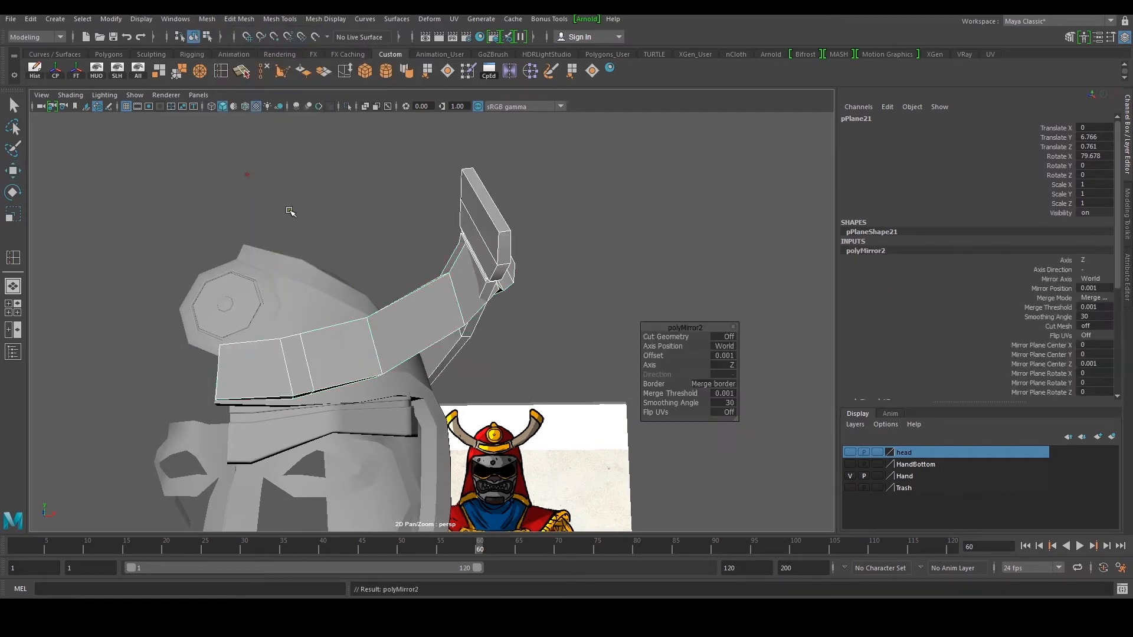
key("ctrl+z")
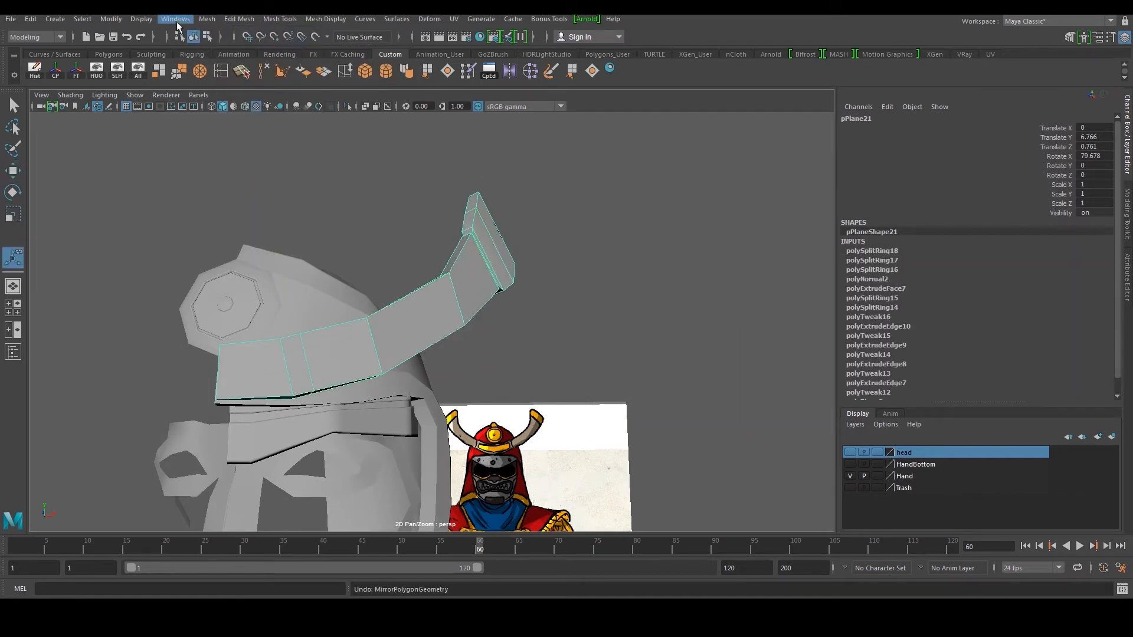
Align the strip's inner end vertices in the front view and snap them onto the helmet's centre line
left_click(203, 22)
left_click(377, 260)
left_click(421, 305)
key("space")
key("space")
key("space")
middle_click_drag(239, 433, 490, 190, "alt")
right_click_drag(424, 308, 381, 298)
left_click_drag(336, 264, 373, 387)
scroll(460, 313, "up", 2)
key("r")
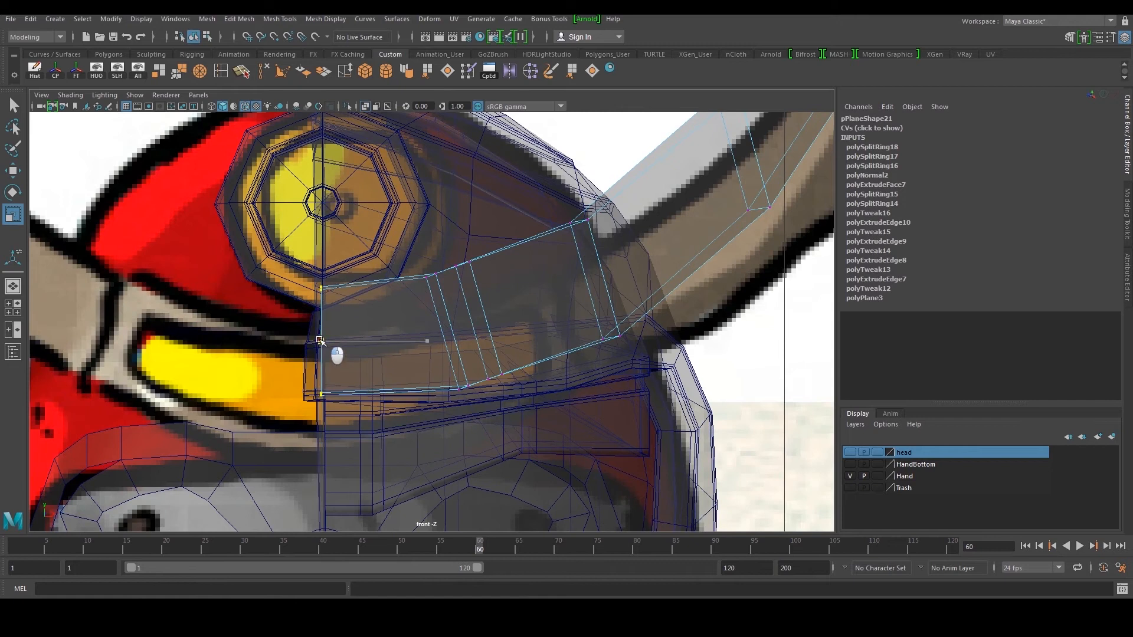
key("w")
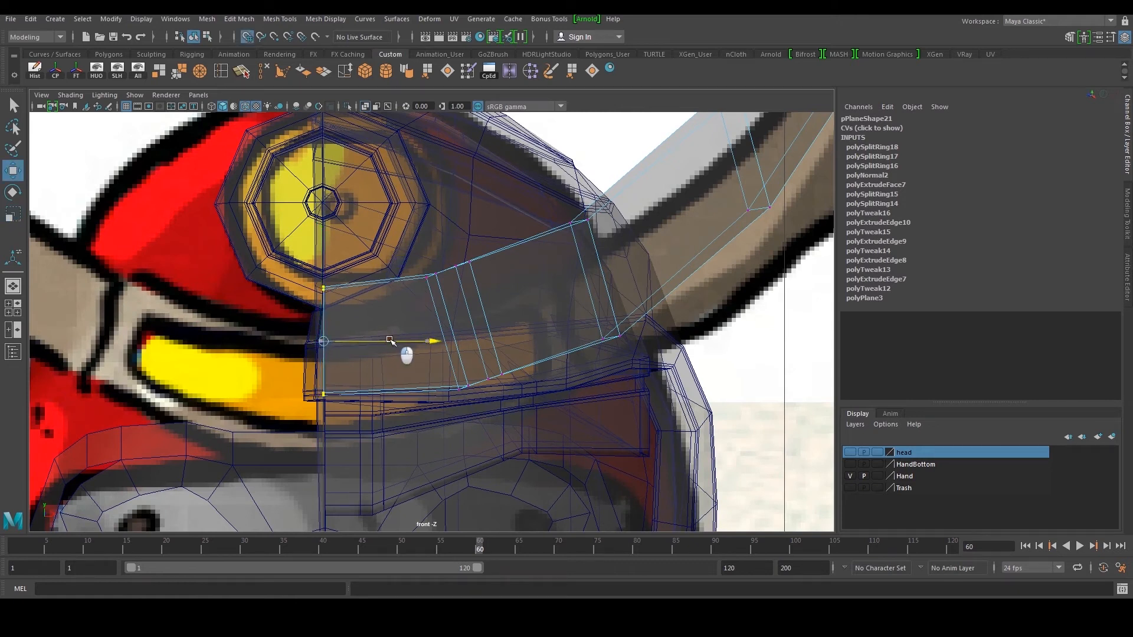
key("space")
key("space")
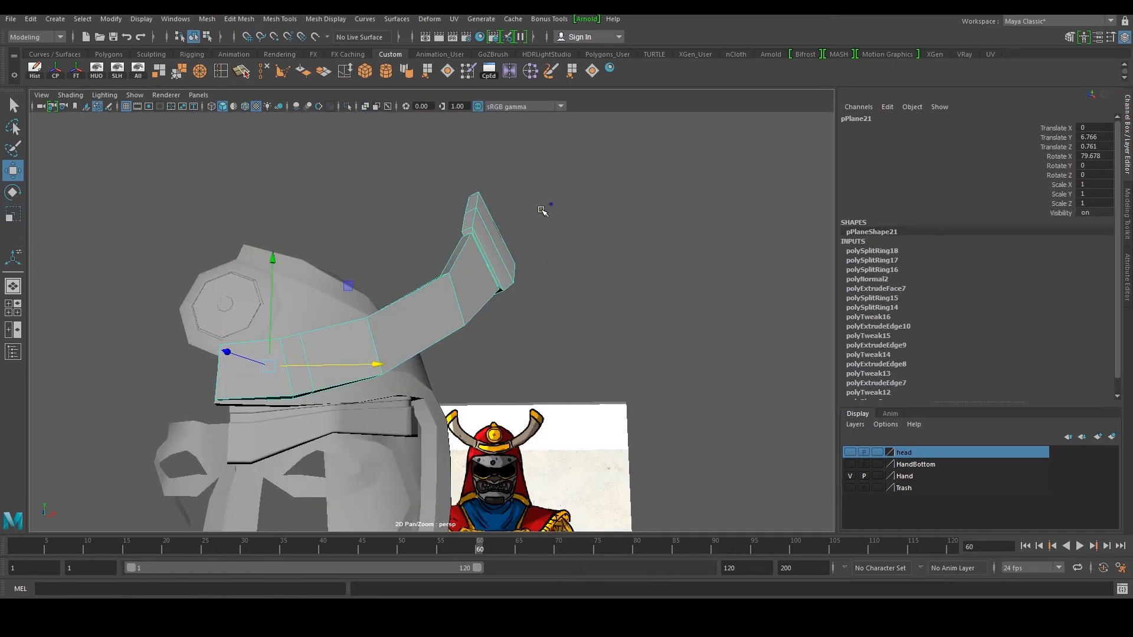
Mirror a copy of the horn strip across the world X axis, combined with the original and with border vertices merged
left_click(245, 19)
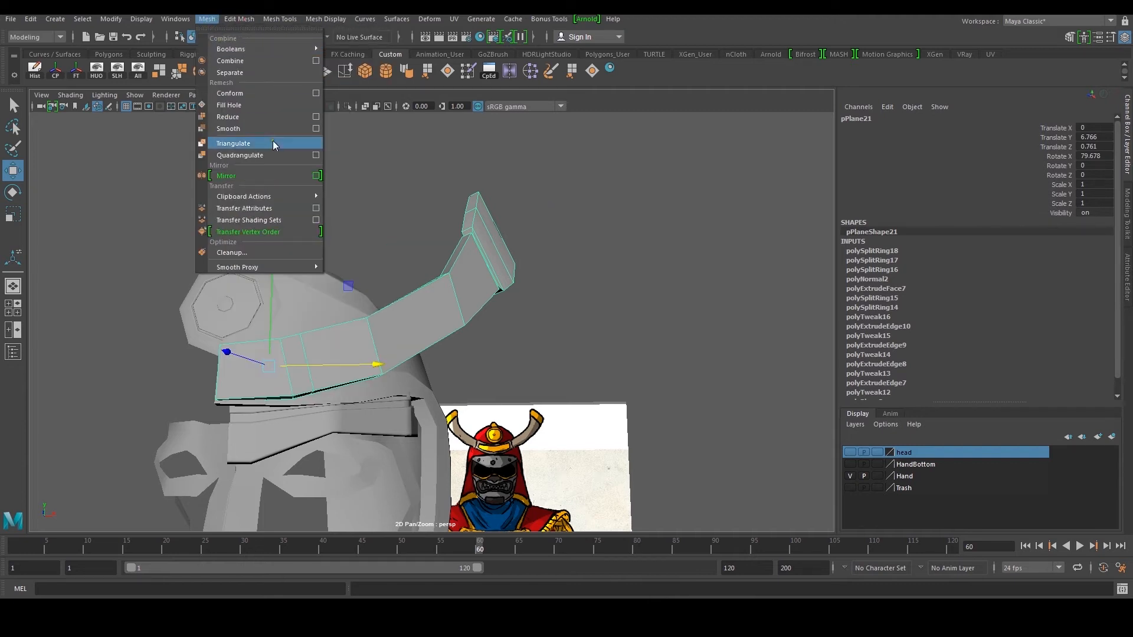
left_click(314, 176)
left_click_drag(437, 295, 507, 301, "alt")
left_click(693, 368)
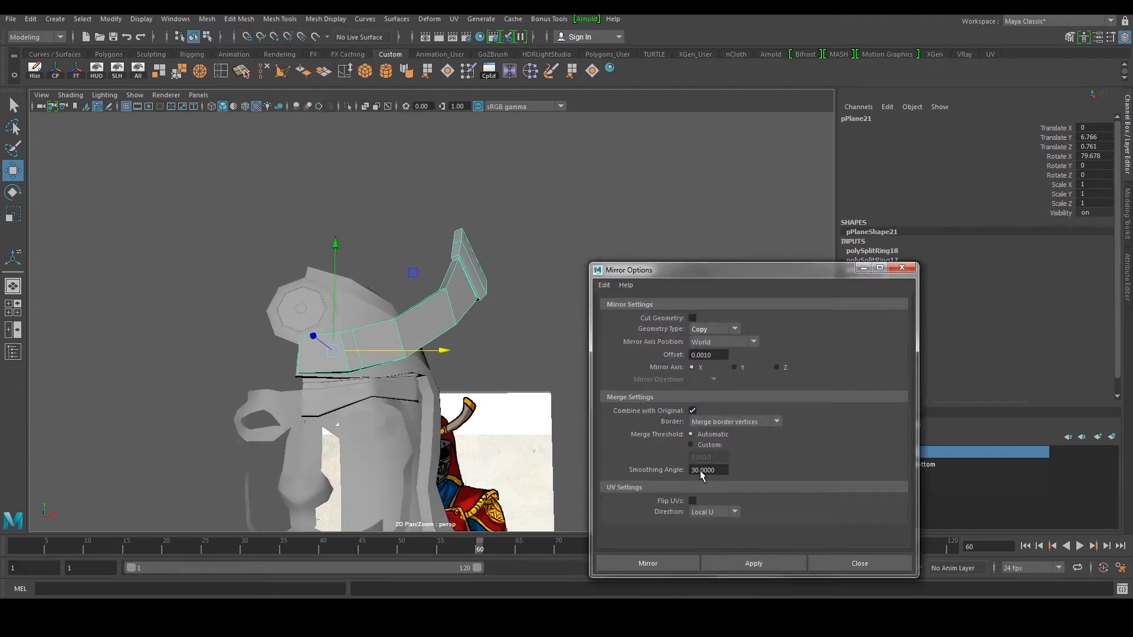
left_click(666, 564)
Isolate the mirrored horn strip and try a mirror merge threshold of 0.701 to close the centre seam
left_click_drag(370, 414, 378, 360, "alt")
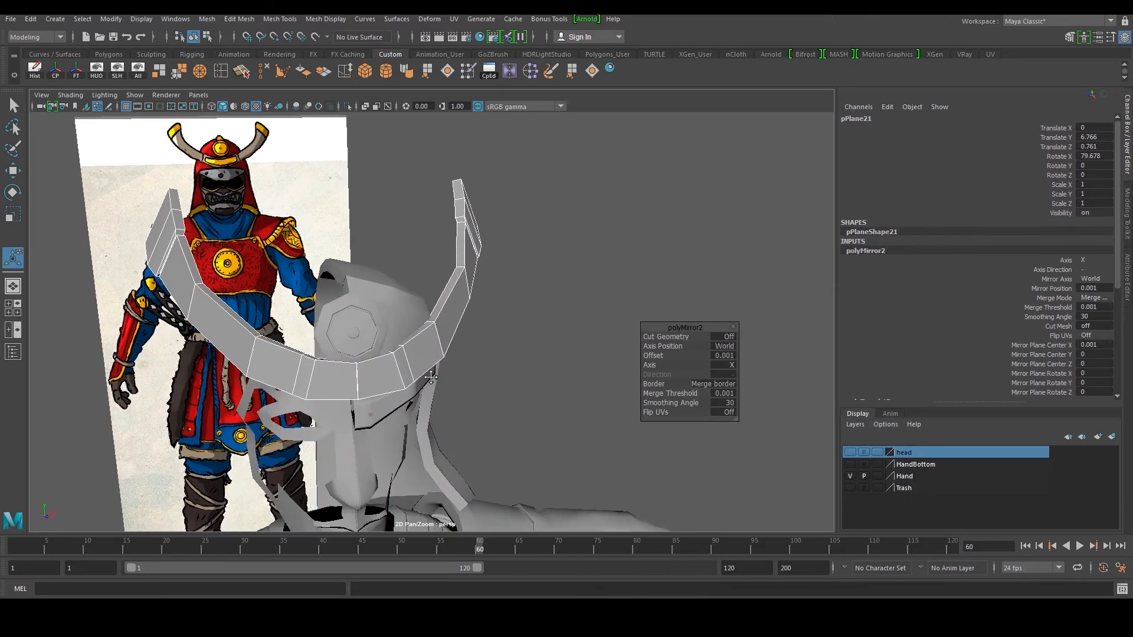
right_click_drag(378, 360, 466, 336, "alt")
left_click_drag(466, 337, 481, 319, "alt")
left_click(96, 71)
left_click_drag(460, 271, 667, 398, "alt")
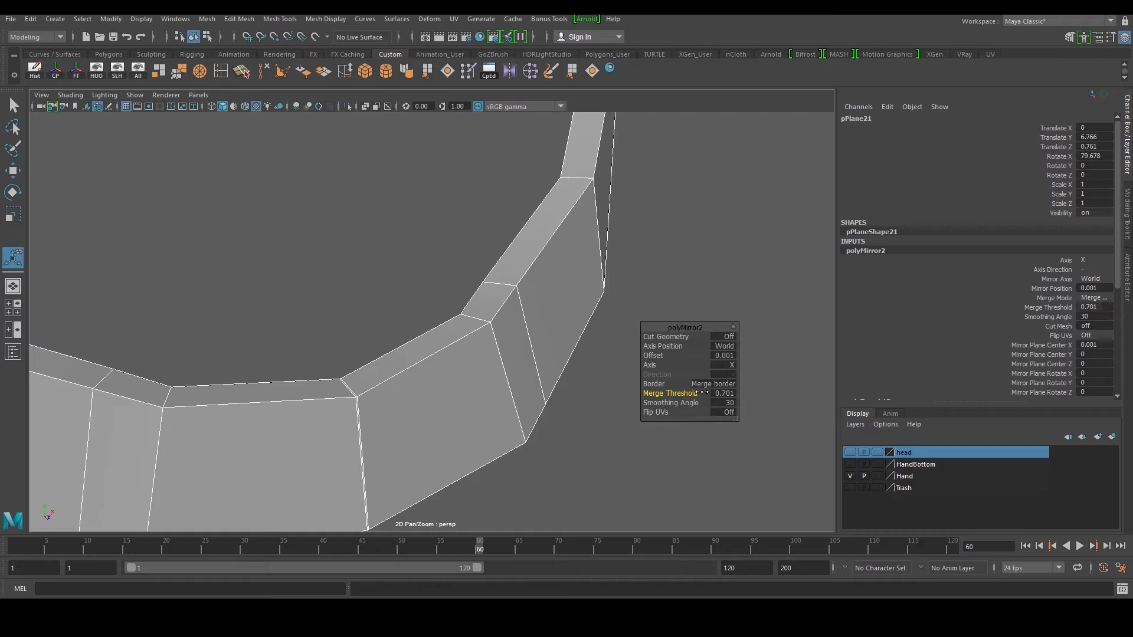
Undo the raised merge threshold and the mirroring of the horn strip
key("ctrl+z")
key("ctrl+z")
left_click_drag(385, 356, 377, 371, "alt")
key("ctrl+z")
key("ctrl+z")
key("ctrl+z")
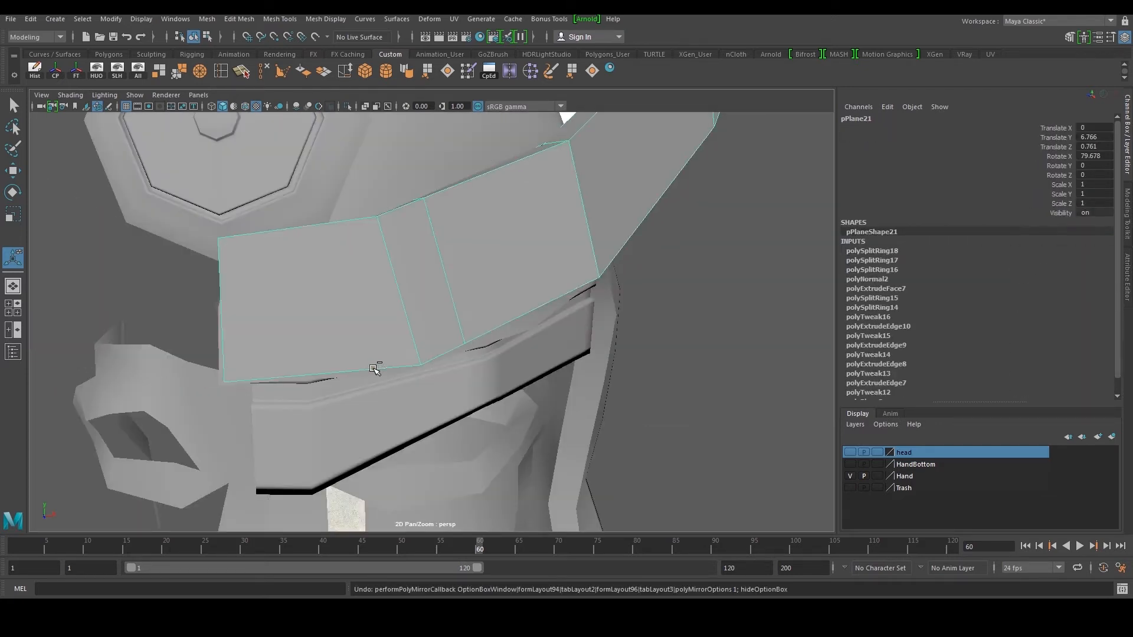
Hide everything except the horn strip and show it in the four-view layout
right_click_drag(339, 340, 251, 318)
key("F8")
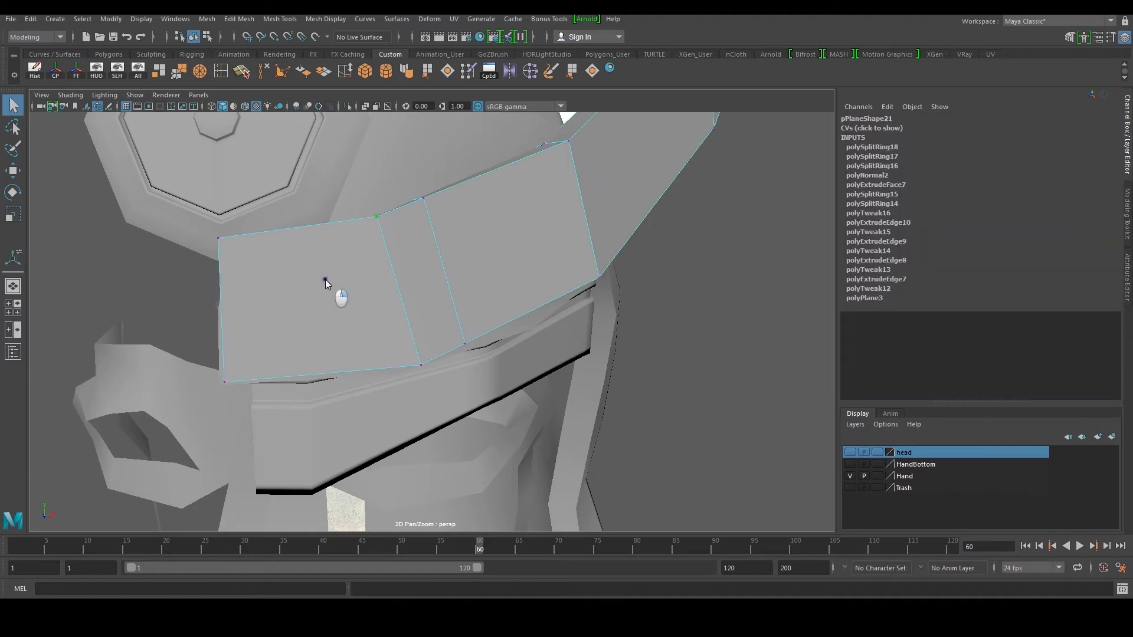
left_click(96, 70)
key("space")
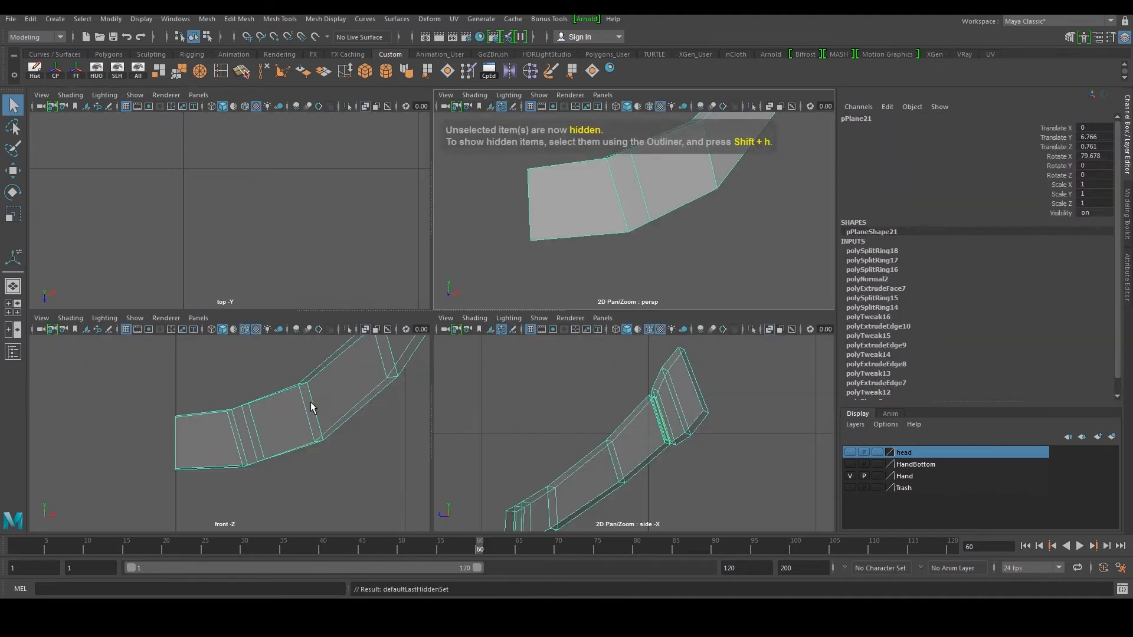
In the front view, flatten the horn strip's centre-end vertices along X so they align on the centre line
key("space")
left_click_drag(293, 307, 351, 407)
scroll(352, 363, "up", 3)
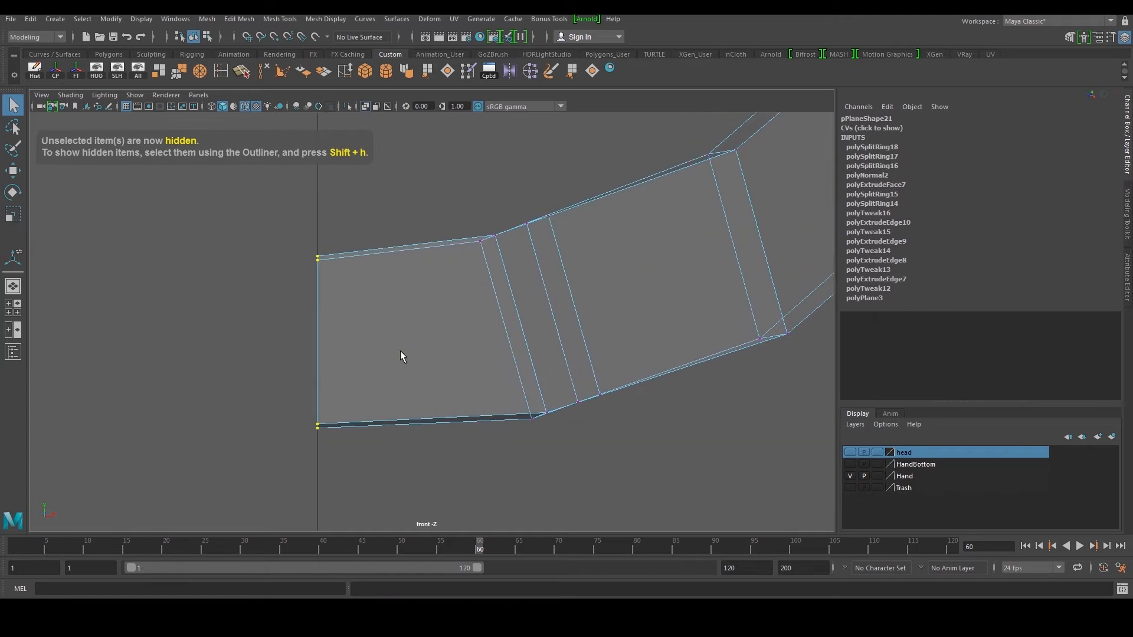
key("r")
left_click_drag(425, 341, 296, 342)
key("w")
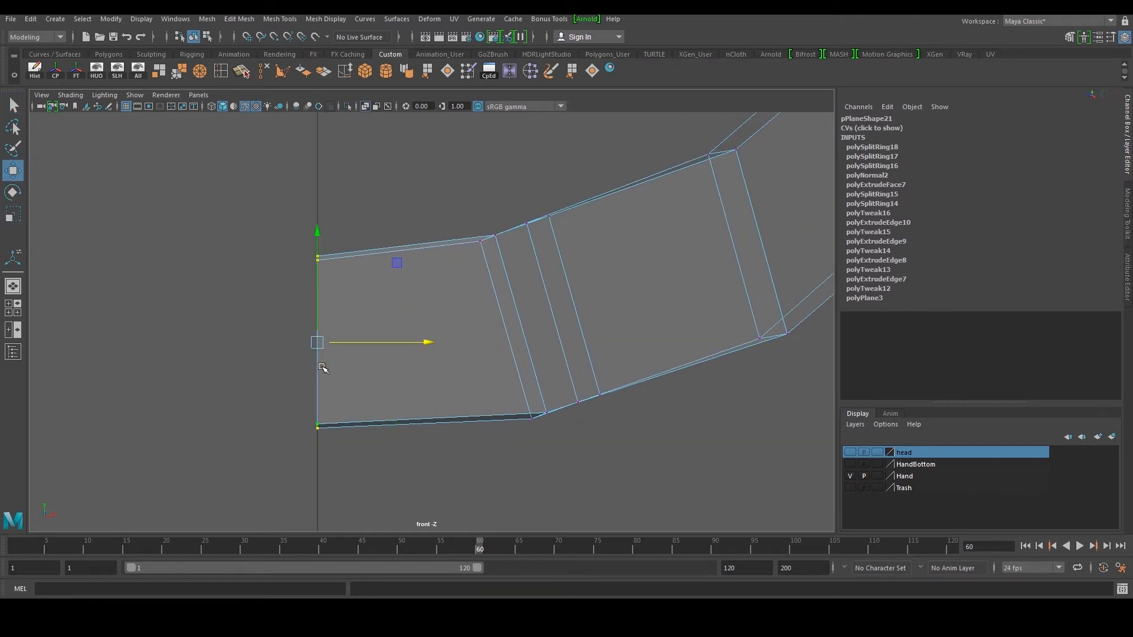
key("space")
key("space")
Delete the horn strip's construction history and mirror it across the world X axis with border vertices merged
right_click(543, 206)
right_click_drag(543, 206, 583, 199)
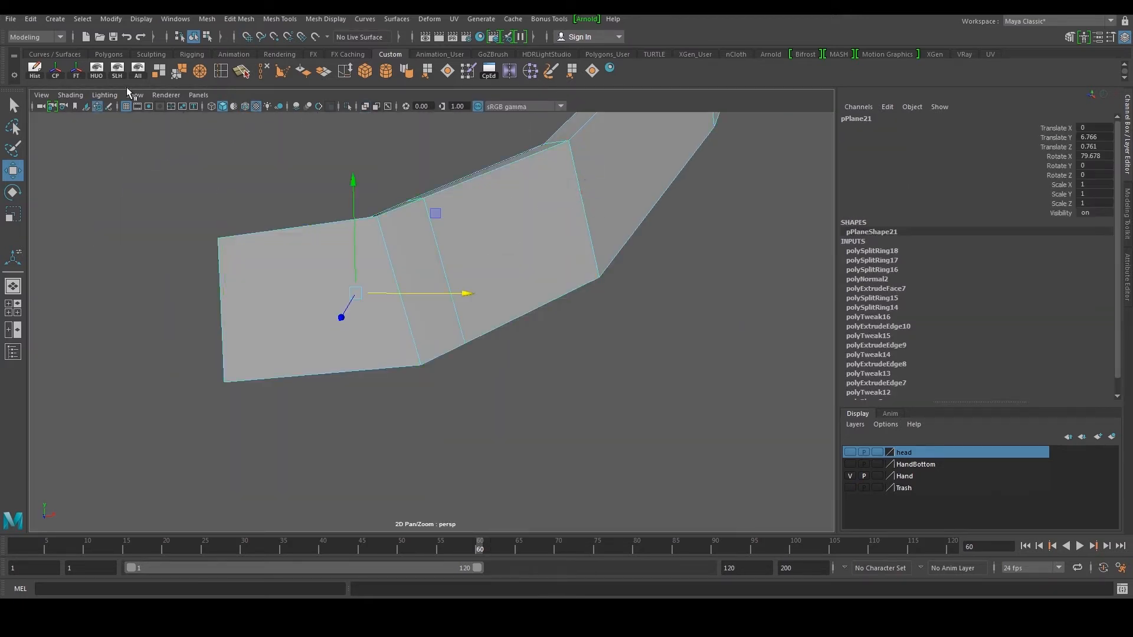
left_click(35, 69)
left_click(207, 19)
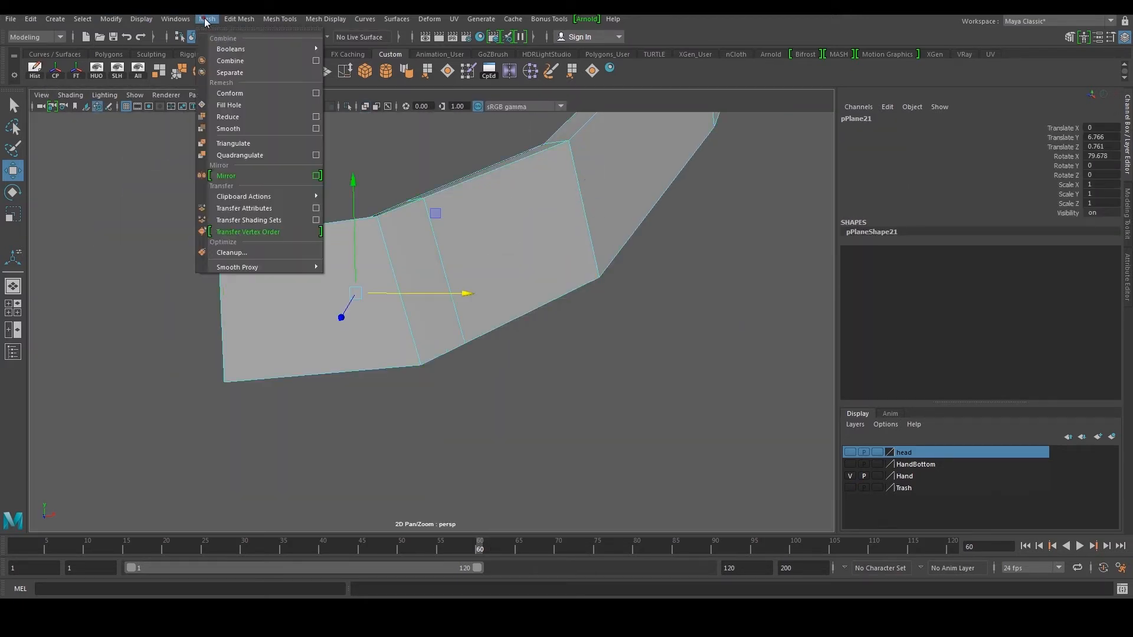
left_click(249, 176)
scroll(371, 296, "up", 5)
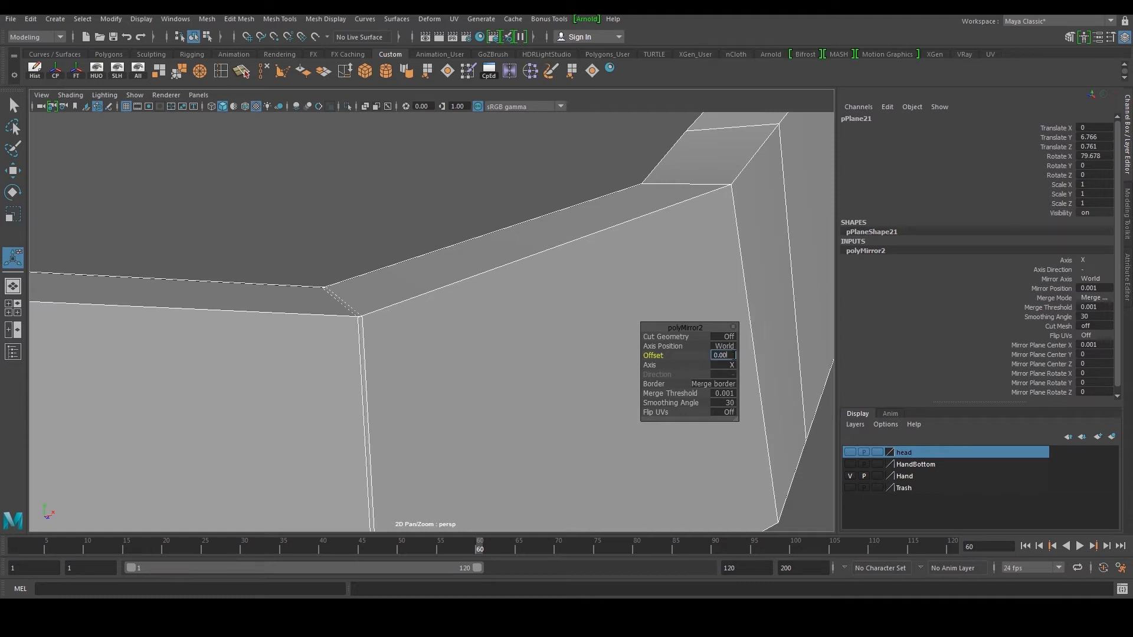
Test mirror offsets of 0.01 and 0.001 at the centre seam, finishing with an offset of 0
key("Return")
left_click(735, 356)
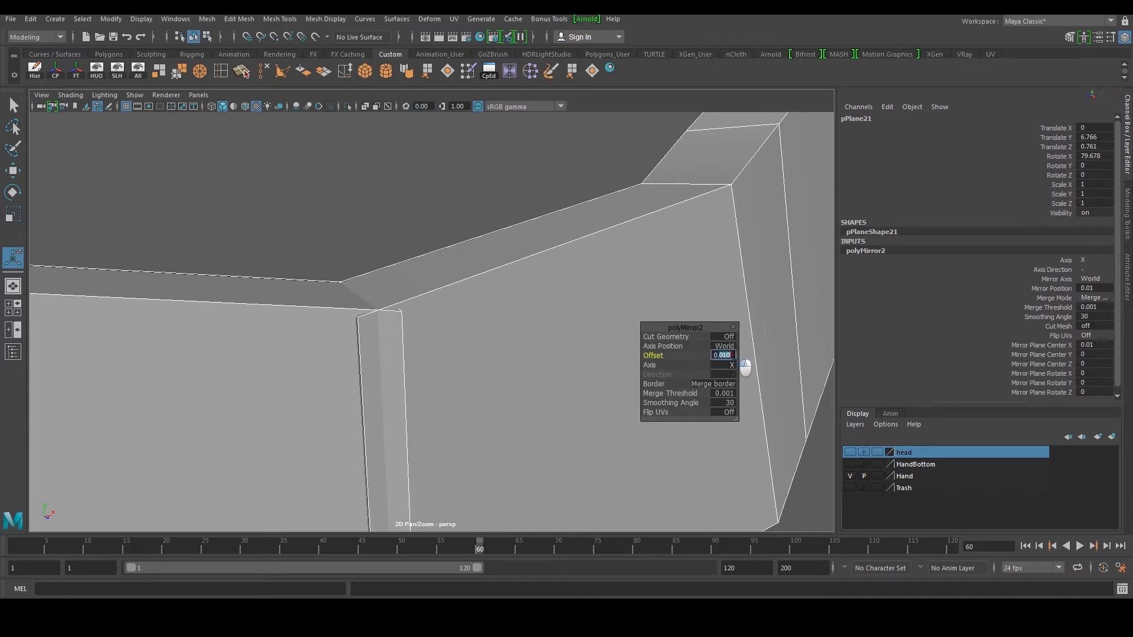
type("0.01001")
key("Return")
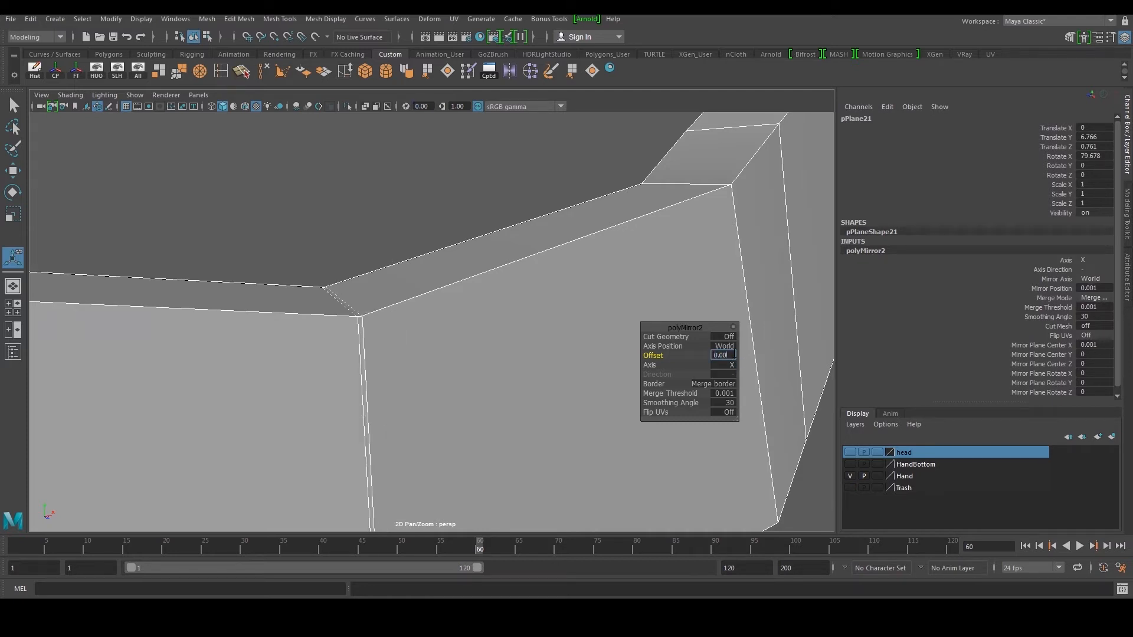
key("Return")
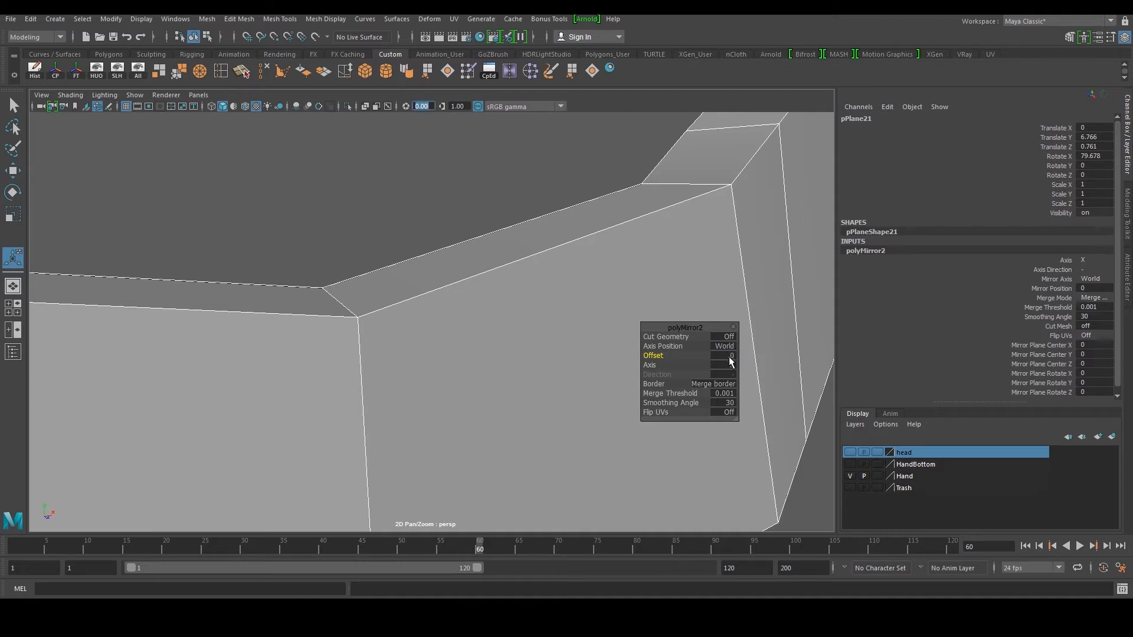
Unhide all the hidden model parts around the mirrored horn strip
left_click_drag(481, 359, 494, 390, "alt")
left_click(494, 390)
right_click_drag(494, 390, 450, 362, "alt")
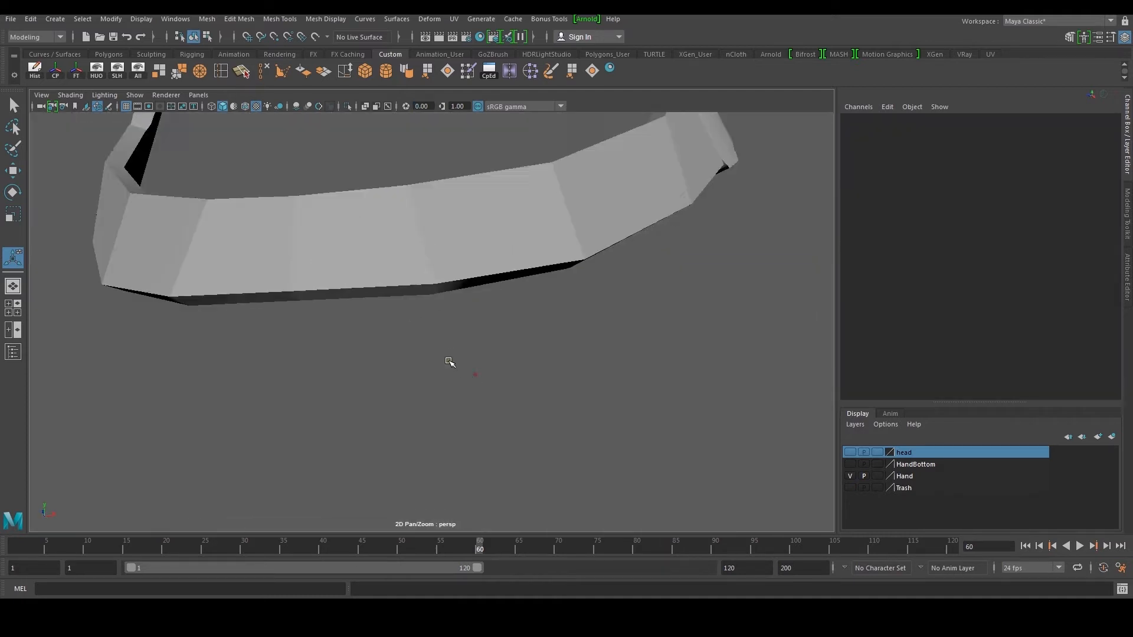
left_click_drag(450, 362, 421, 220, "alt")
left_click(400, 183)
left_click_drag(400, 183, 322, 253, "alt")
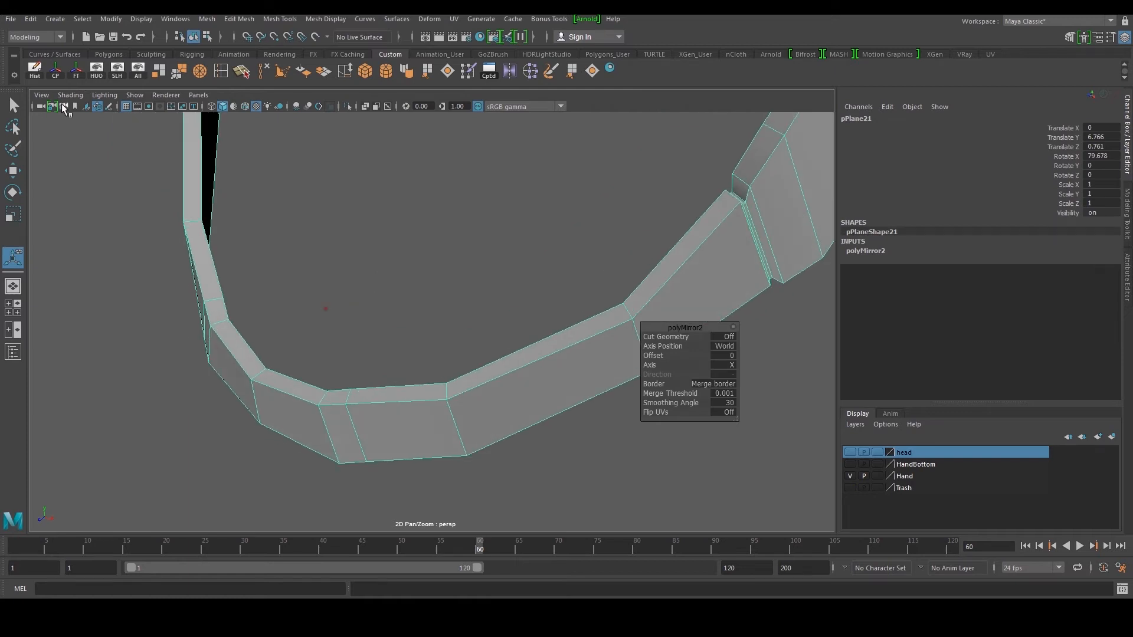
left_click(136, 73)
right_click_drag(402, 295, 360, 301, "alt")
left_click_drag(360, 301, 414, 214, "alt")
left_click(414, 214)
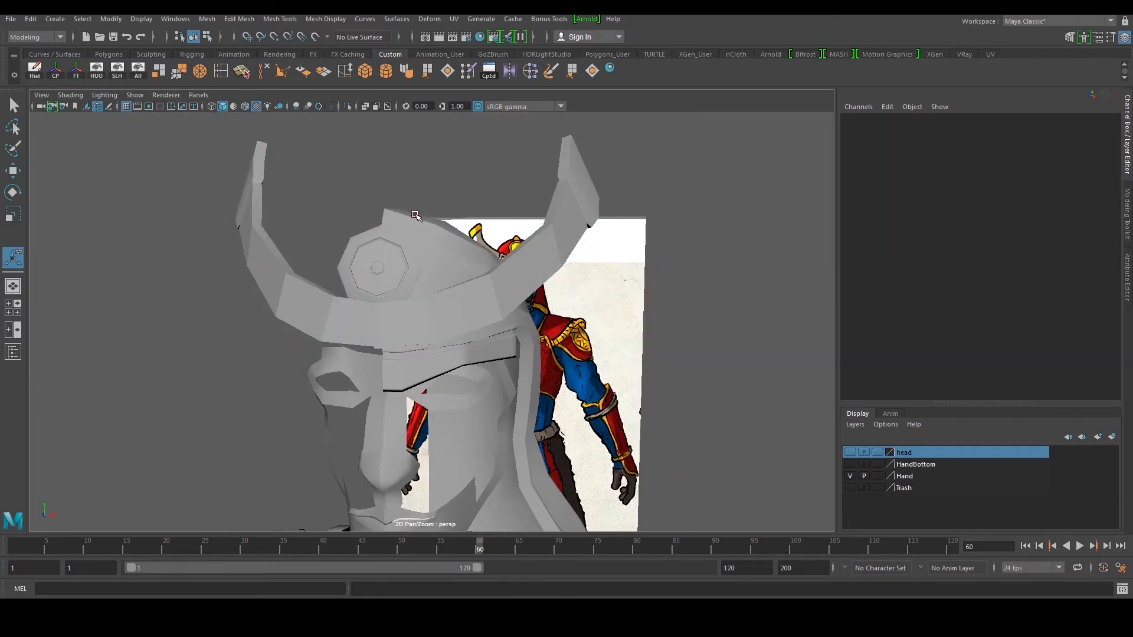
Examine the mirrored horns from the front, side and back against the samurai reference drawings
left_click_drag(556, 317, 593, 312, "alt")
left_click(502, 275)
right_click_drag(502, 274, 449, 283, "alt")
left_click(597, 296)
left_click_drag(596, 296, 530, 298, "alt")
scroll(484, 326, "up", 7)
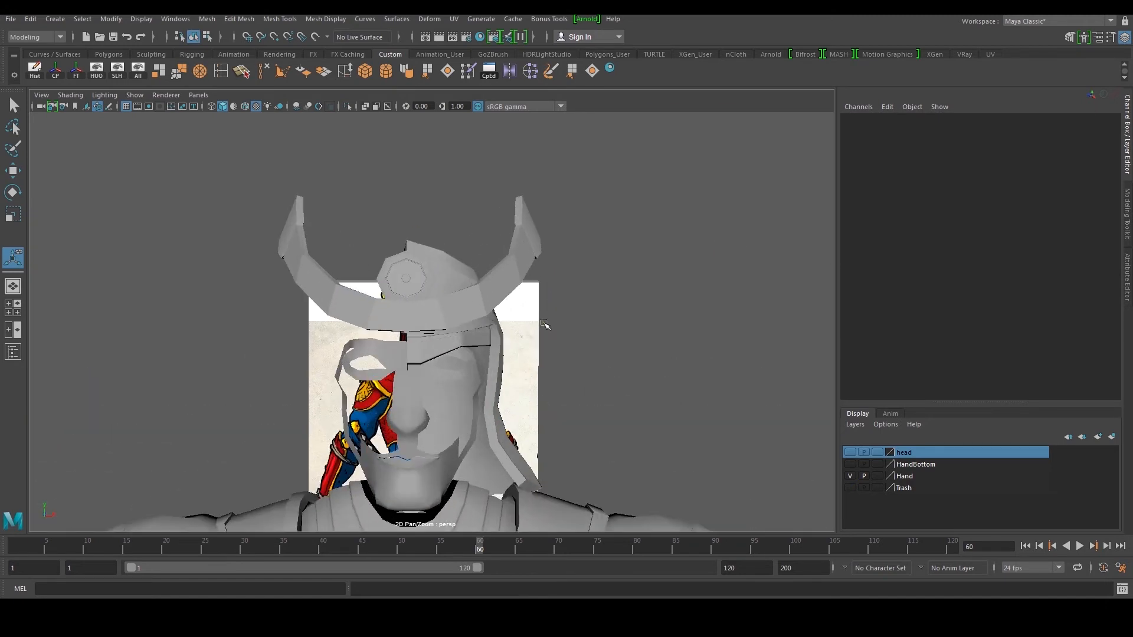
left_click_drag(448, 327, 454, 354, "alt")
left_click(455, 337)
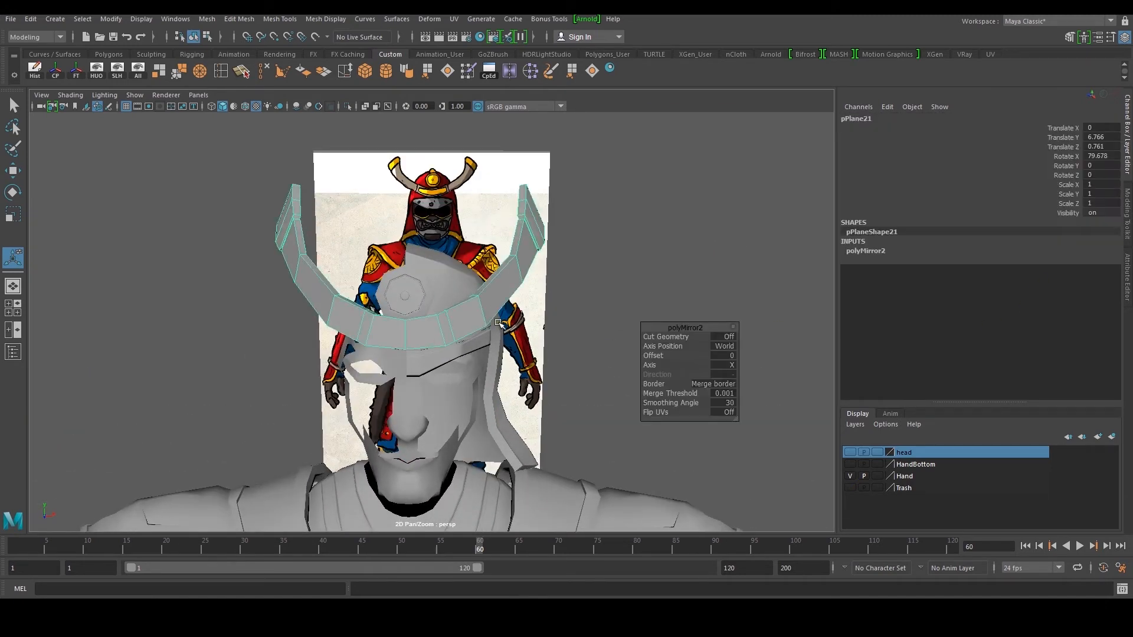
left_click(557, 305)
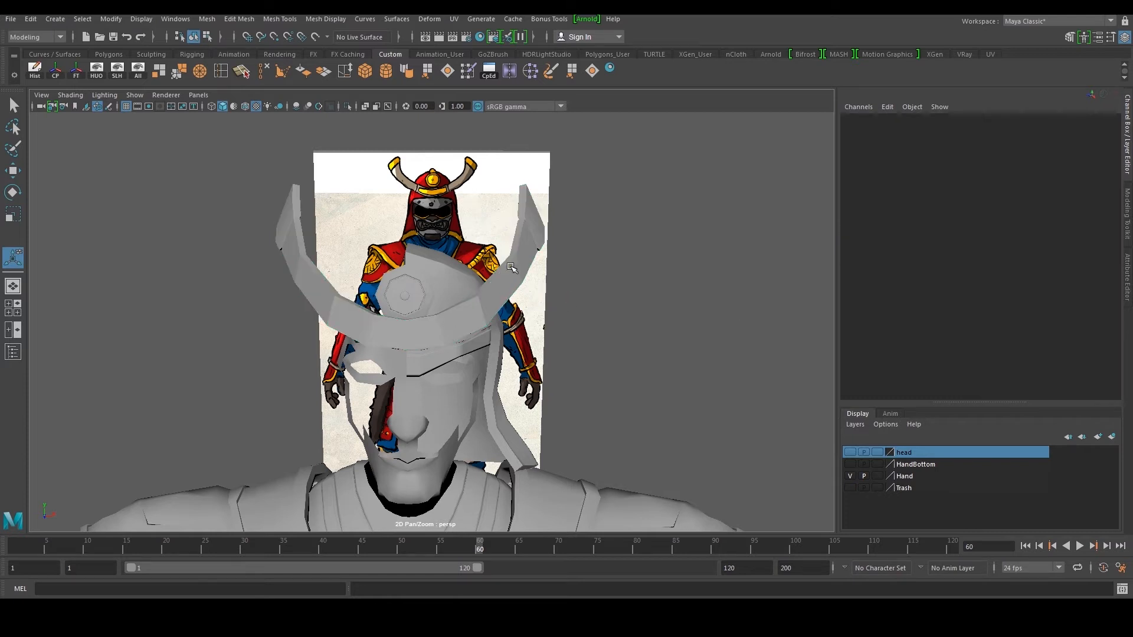
left_click_drag(520, 268, 478, 339, "alt")
scroll(483, 331, "down", 7)
scroll(507, 316, "up", 4)
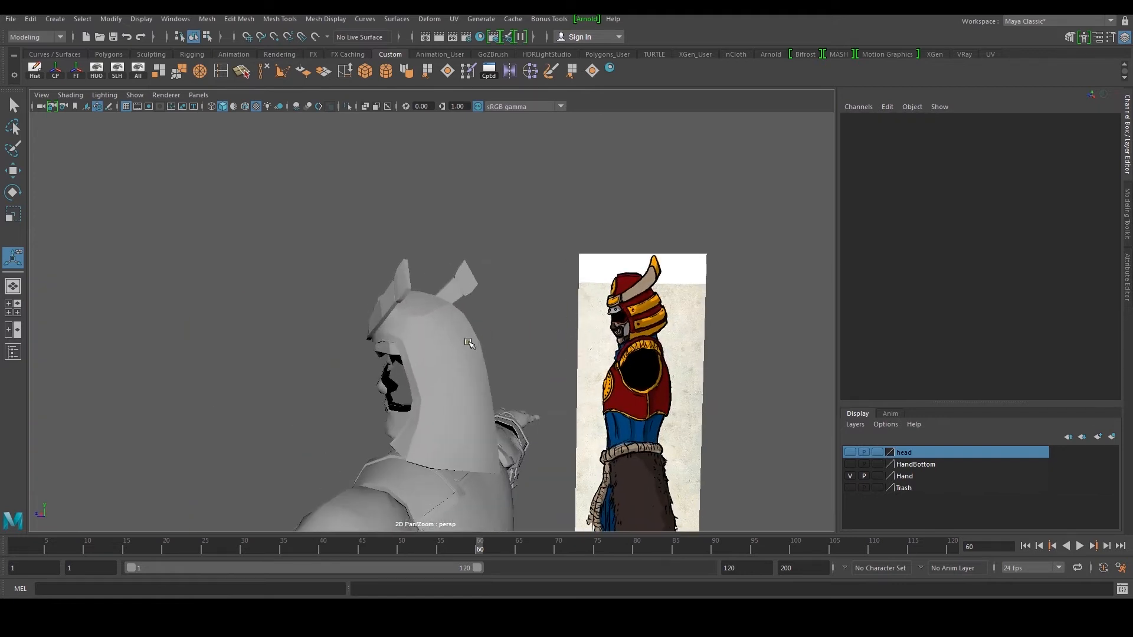
left_click_drag(480, 399, 435, 353, "alt")
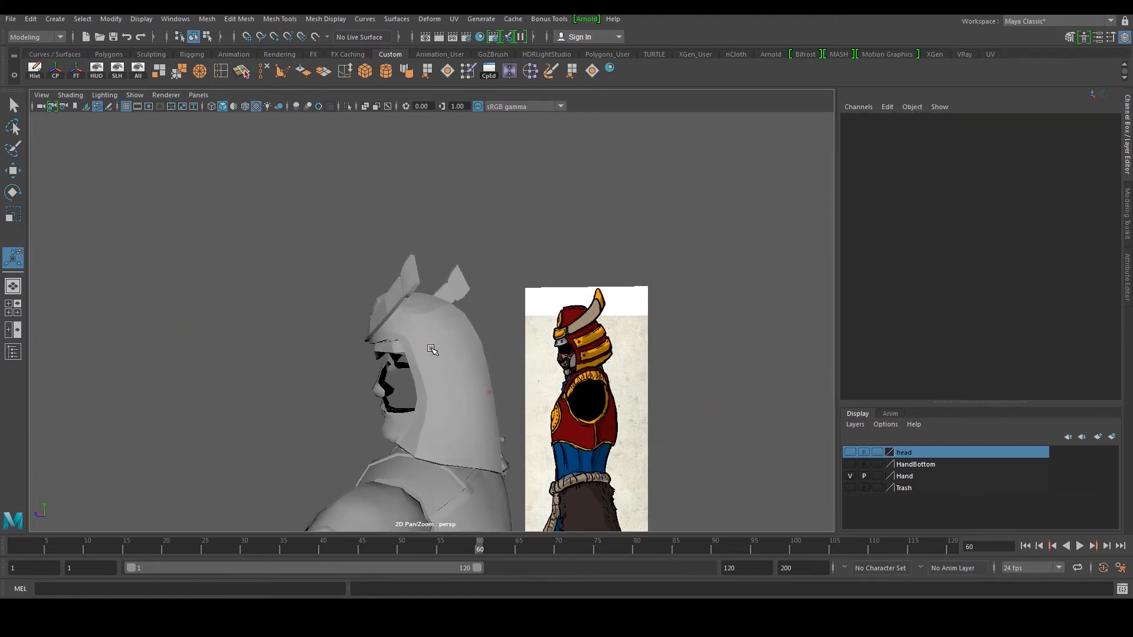
scroll(477, 418, "down", 4)
left_click_drag(477, 413, 554, 356, "alt")
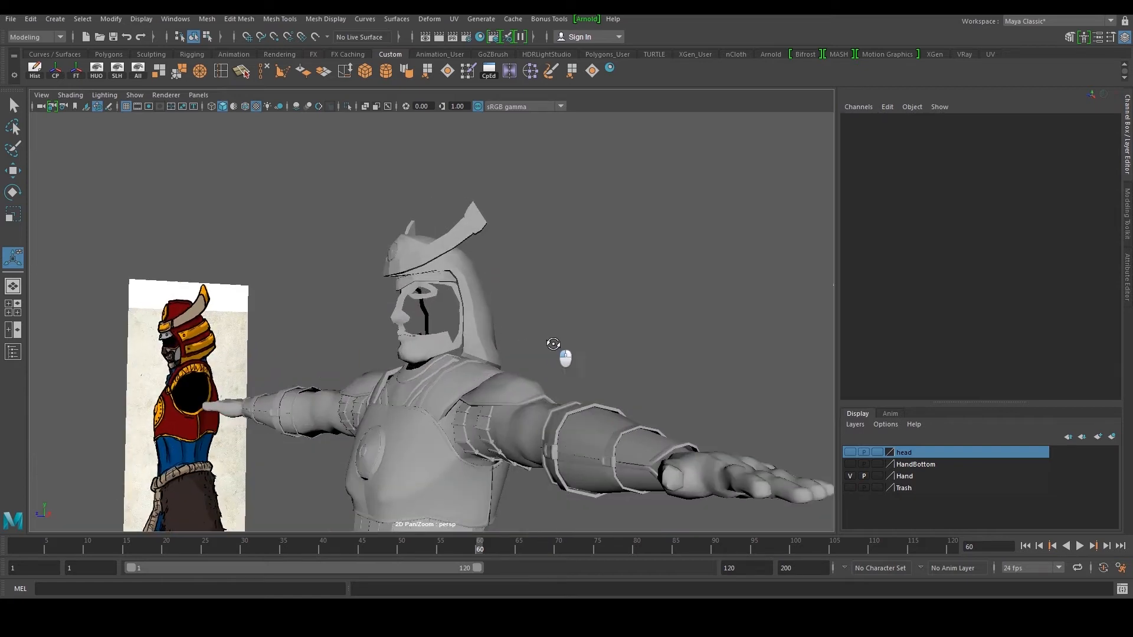
scroll(458, 322, "up", 3)
left_click_drag(458, 323, 539, 346, "alt")
scroll(446, 349, "down", 4)
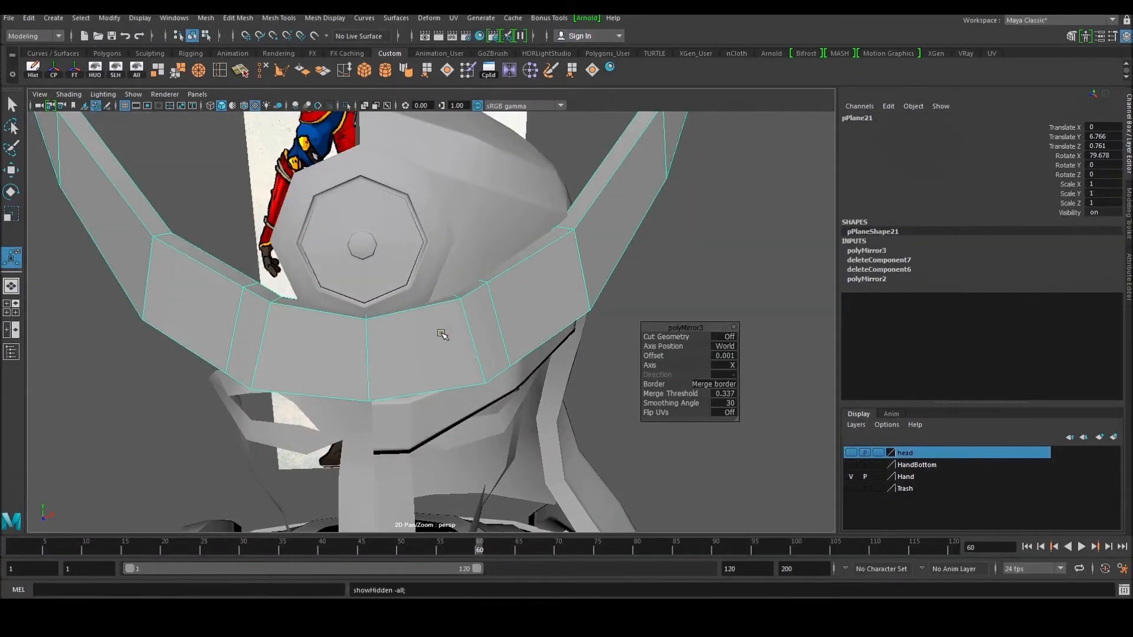
Extrude the central front faces of the horn strip outward with a local Z translation of about 0.052
left_click_drag(441, 334, 392, 321, "alt")
key("q")
right_click_drag(392, 321, 392, 337)
scroll(392, 336, "down", 5)
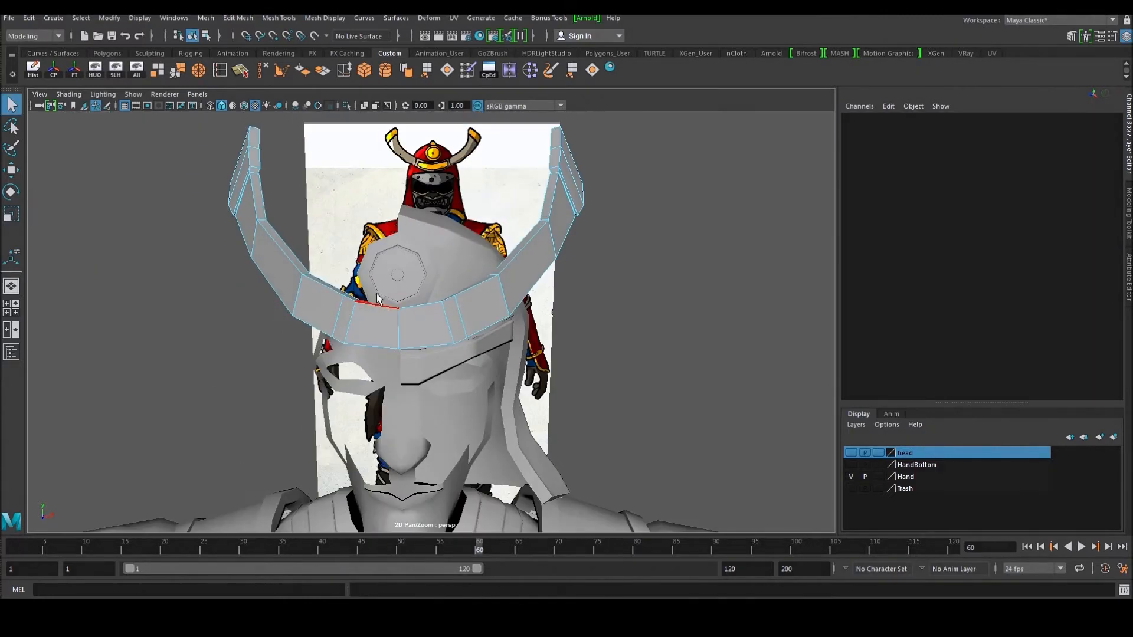
left_click_drag(426, 364, 384, 352)
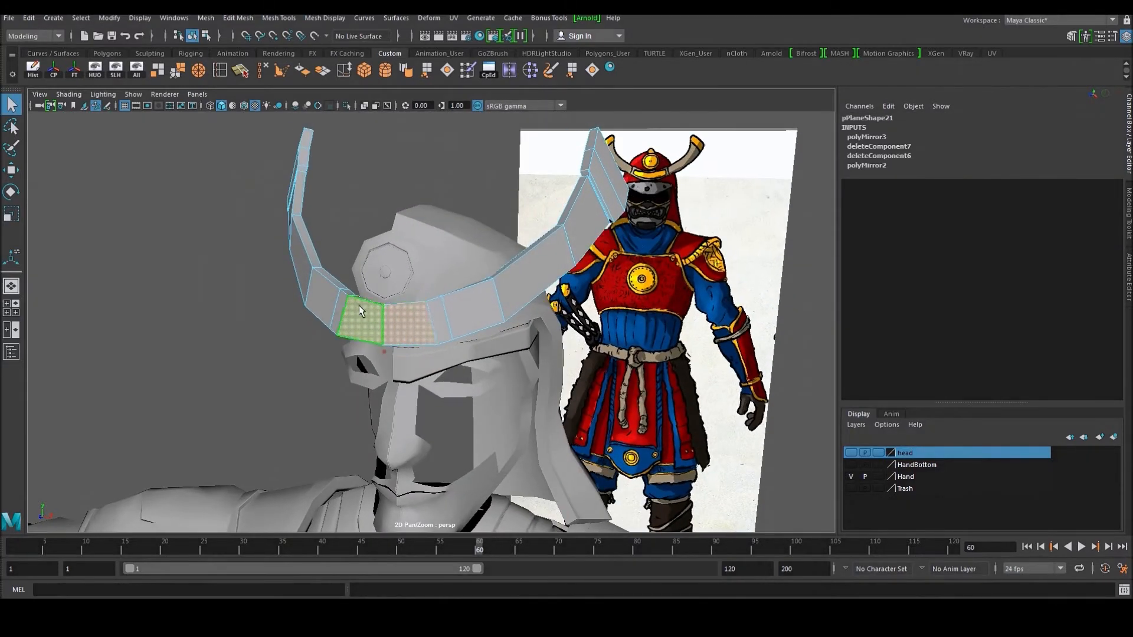
left_click_drag(334, 286, 326, 276, "alt")
left_click_drag(465, 364, 484, 361)
left_click_drag(250, 251, 334, 338, "ctrl")
left_click_drag(529, 333, 528, 333, "ctrl")
left_click_drag(529, 333, 455, 271, "alt")
key("ctrl+e")
scroll(437, 305, "up", 4)
middle_click_drag(410, 304, 461, 304, "alt")
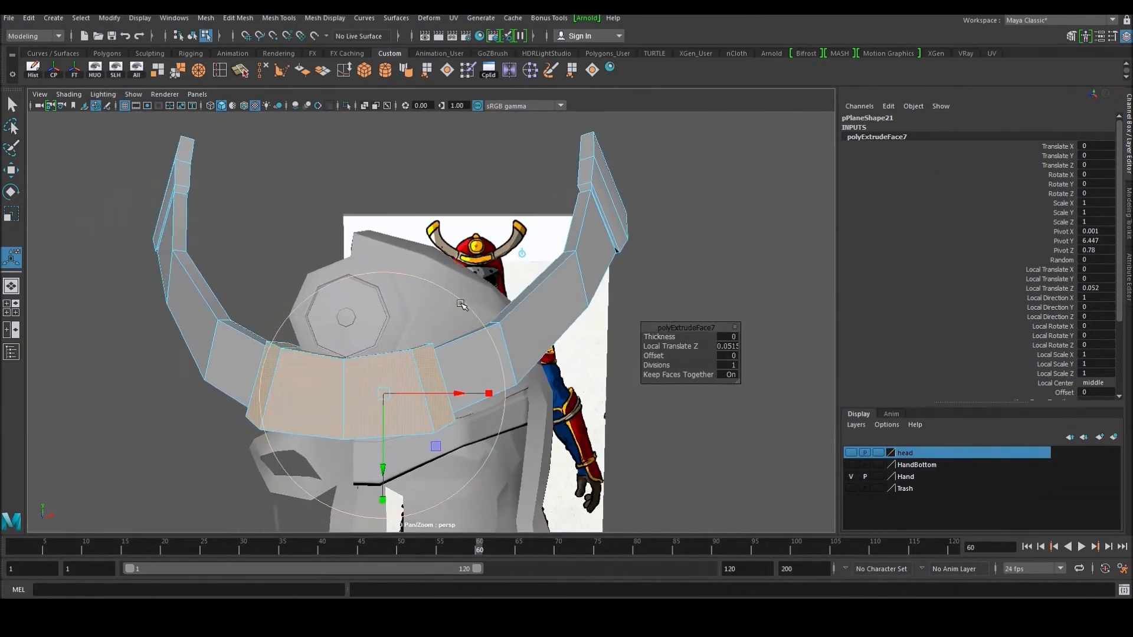
Scale the extruded brow faces to about 0.907 in local Y to taper the raised plate
scroll(428, 324, "up", 3)
left_click_drag(417, 346, 376, 389, "alt")
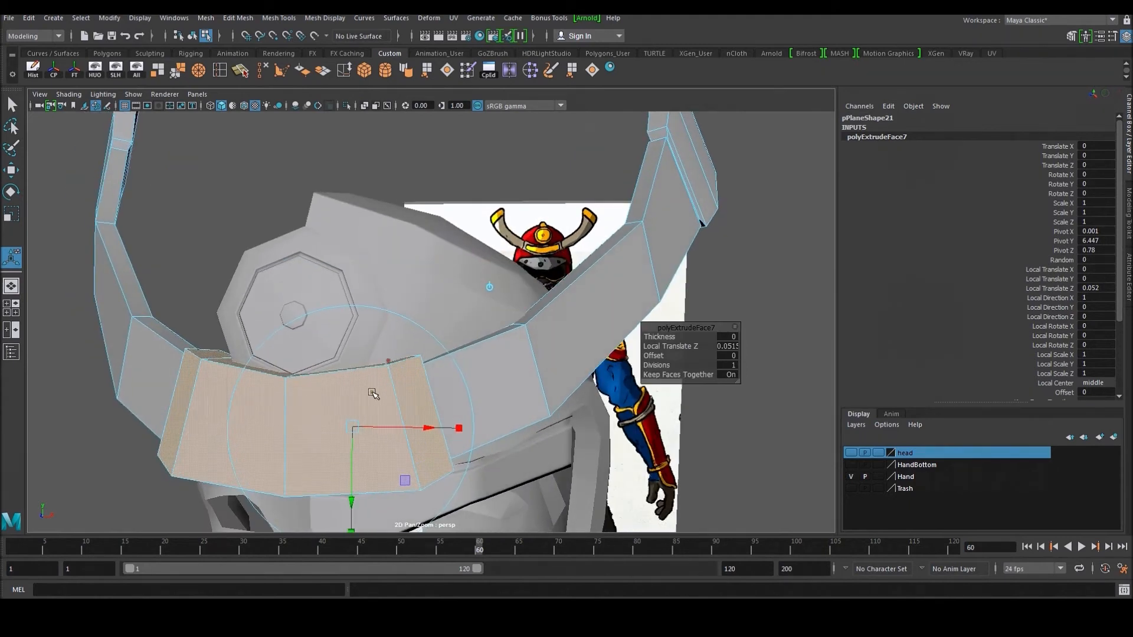
middle_click_drag(374, 395, 389, 312, "alt")
scroll(369, 384, "up", 2)
left_click_drag(357, 457, 357, 458)
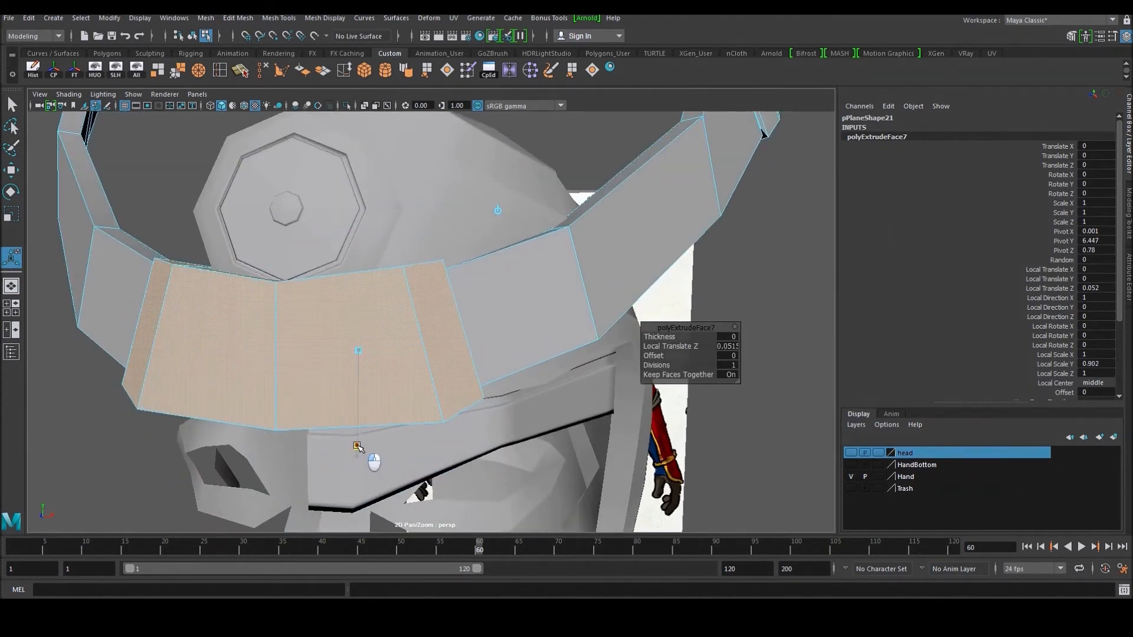
left_click_drag(329, 419, 419, 405, "alt")
left_click(723, 355)
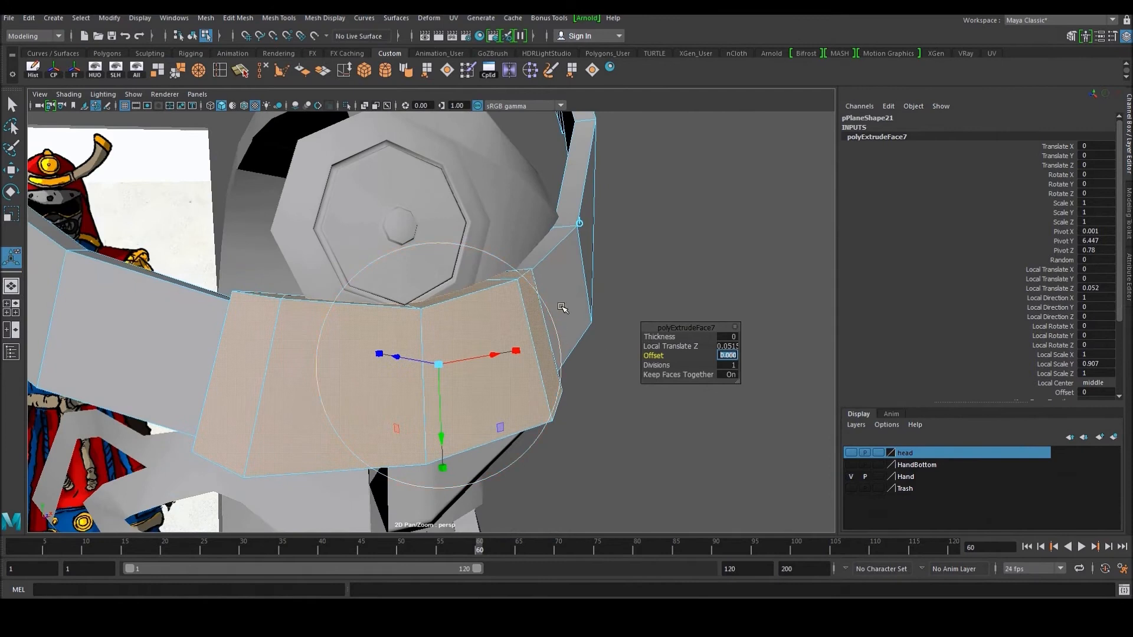
left_click(620, 288)
Insert two horizontal edge loops across the brow plate, one near its upper edge and one near its lower edge
left_click(518, 324)
left_click(422, 338, "shift")
scroll(436, 339, "down", 4)
key("w")
left_click_drag(438, 340, 472, 152, "alt")
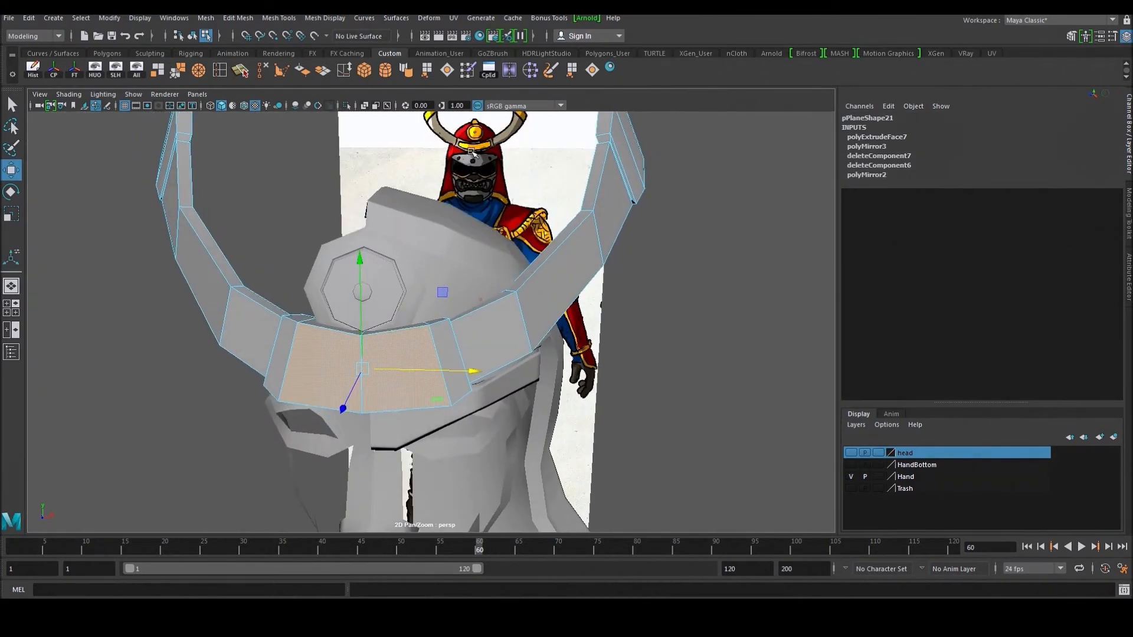
left_click(198, 71)
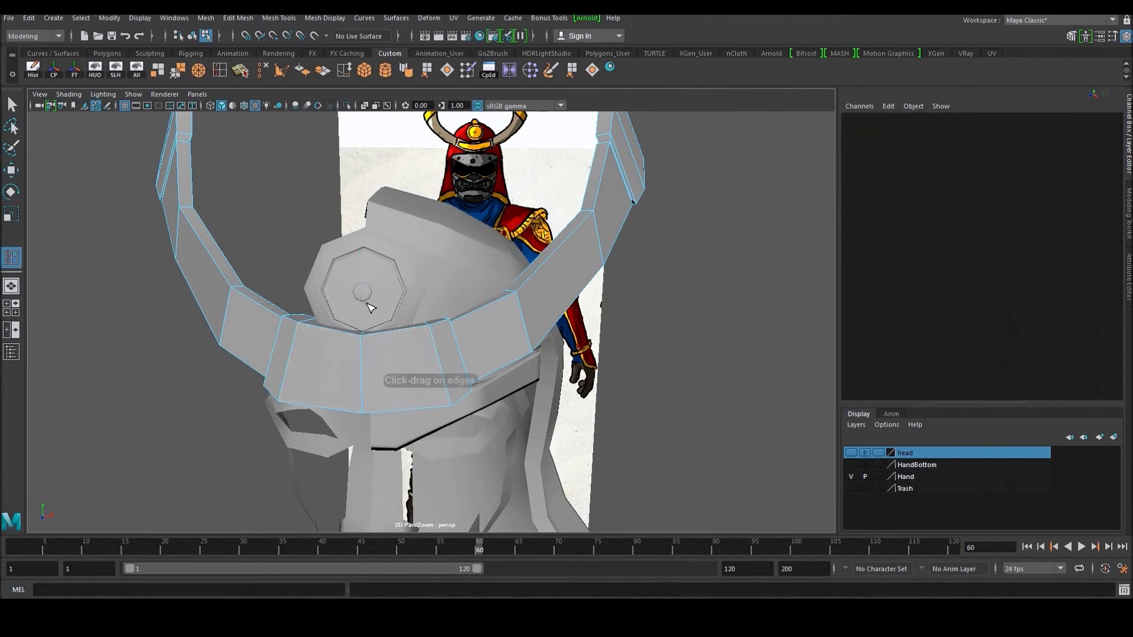
scroll(430, 350, "up", 2)
left_click_drag(440, 358, 446, 391)
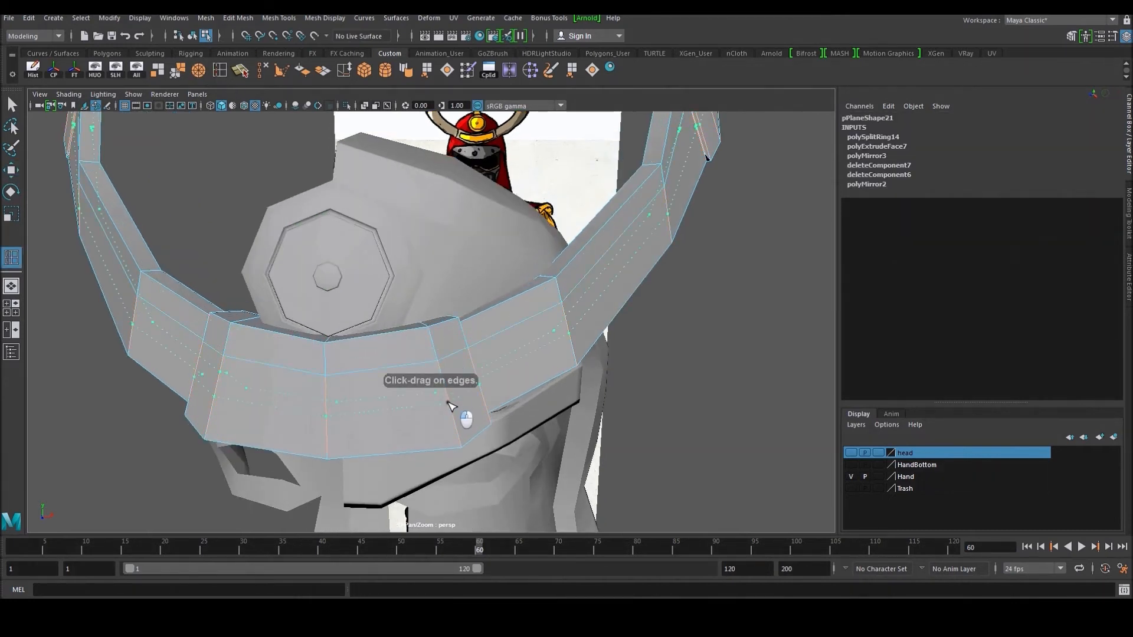
left_click(447, 407)
Extrude the two middle front faces between the new loops and scale them down into an inset panel
key("w")
left_click(322, 391)
left_click(367, 386, "shift")
left_click_drag(368, 387, 420, 357, "alt")
key("ctrl+e")
scroll(380, 392, "up", 2)
left_click_drag(432, 257, 432, 256)
Extrude the inset panel faces again and push them inward with a local Z translation of -0.013
key("ctrl+e")
scroll(405, 370, "up", 2)
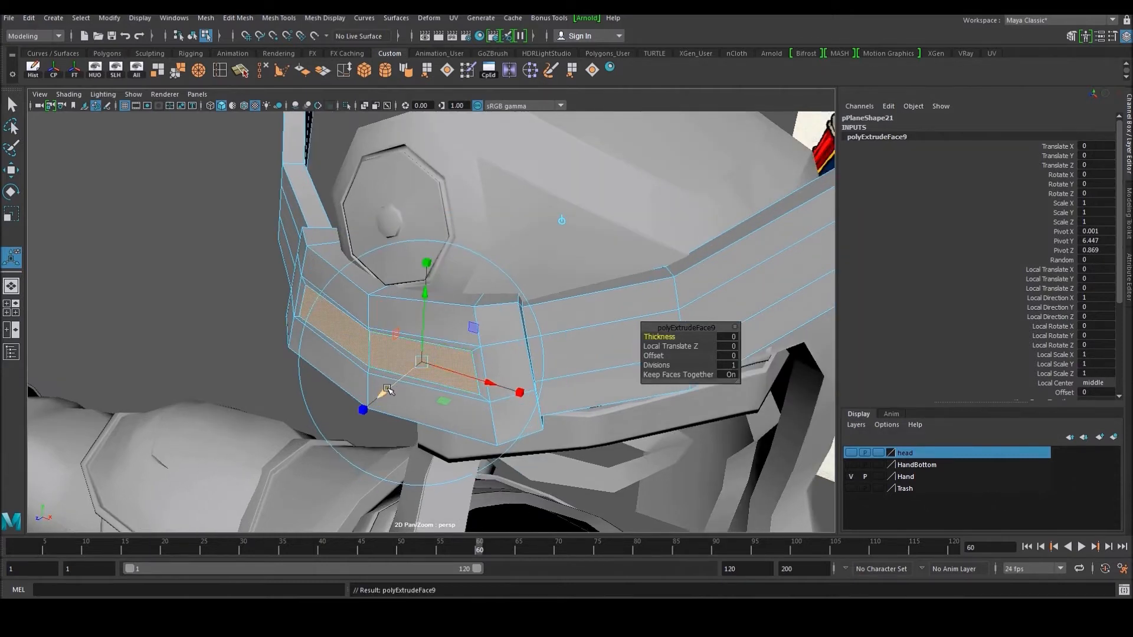
left_click_drag(383, 391, 473, 359)
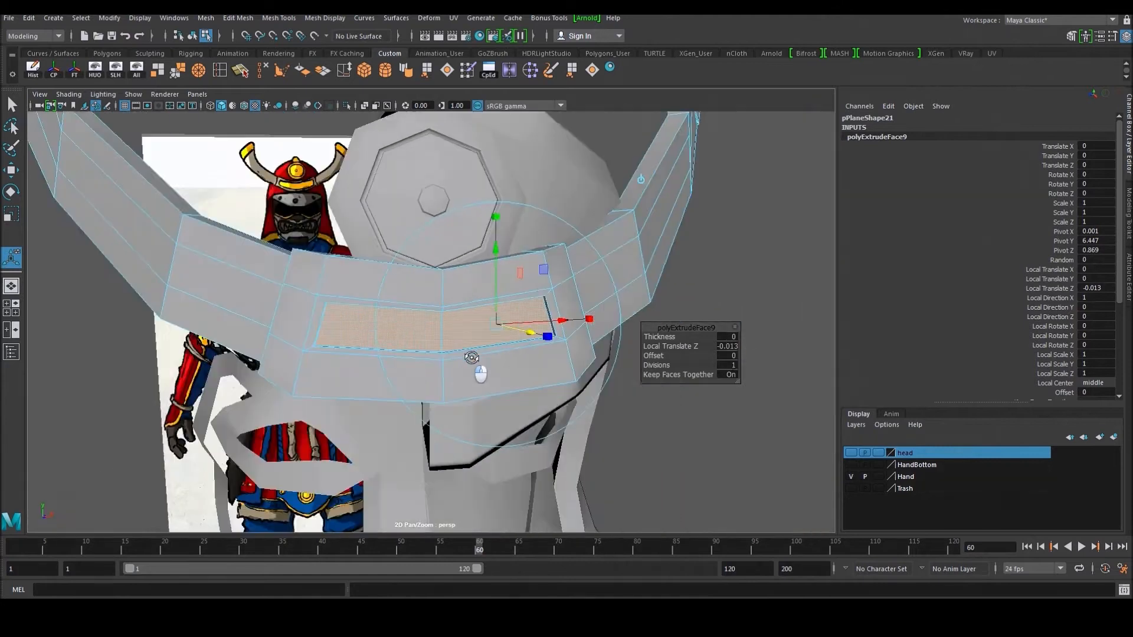
middle_click_drag(472, 360, 472, 365, "alt")
scroll(475, 366, "up", 1)
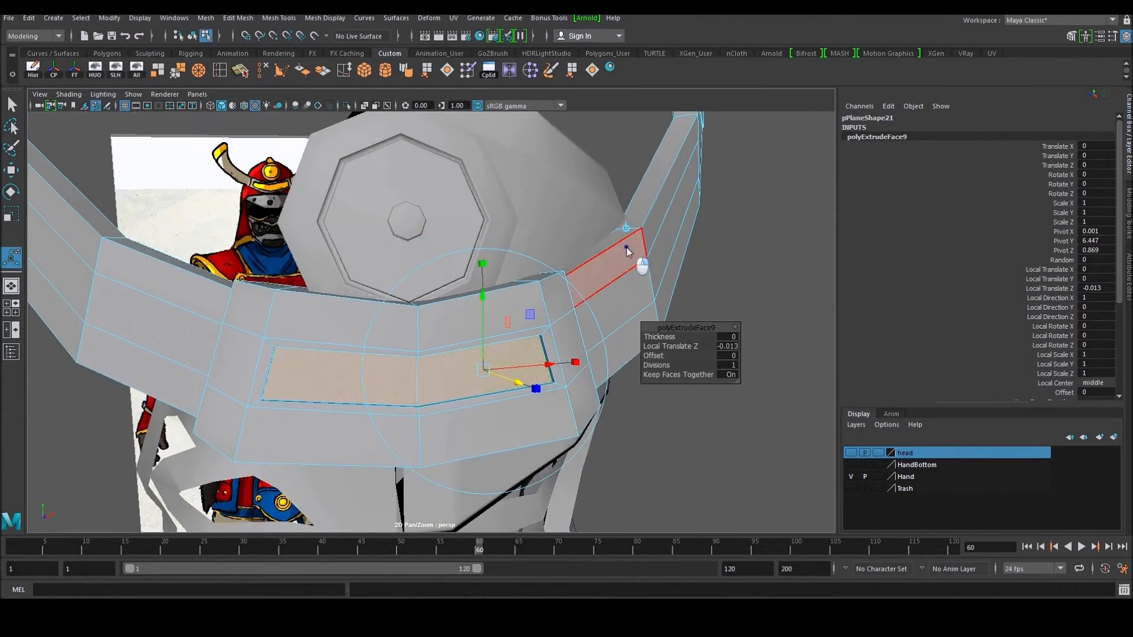
Return the horn strip to object mode and delete its construction history
key("q")
right_click_drag(629, 248, 742, 214)
left_click(742, 215)
scroll(636, 288, "down", 6)
left_click_drag(636, 288, 534, 283, "alt")
left_click(534, 284)
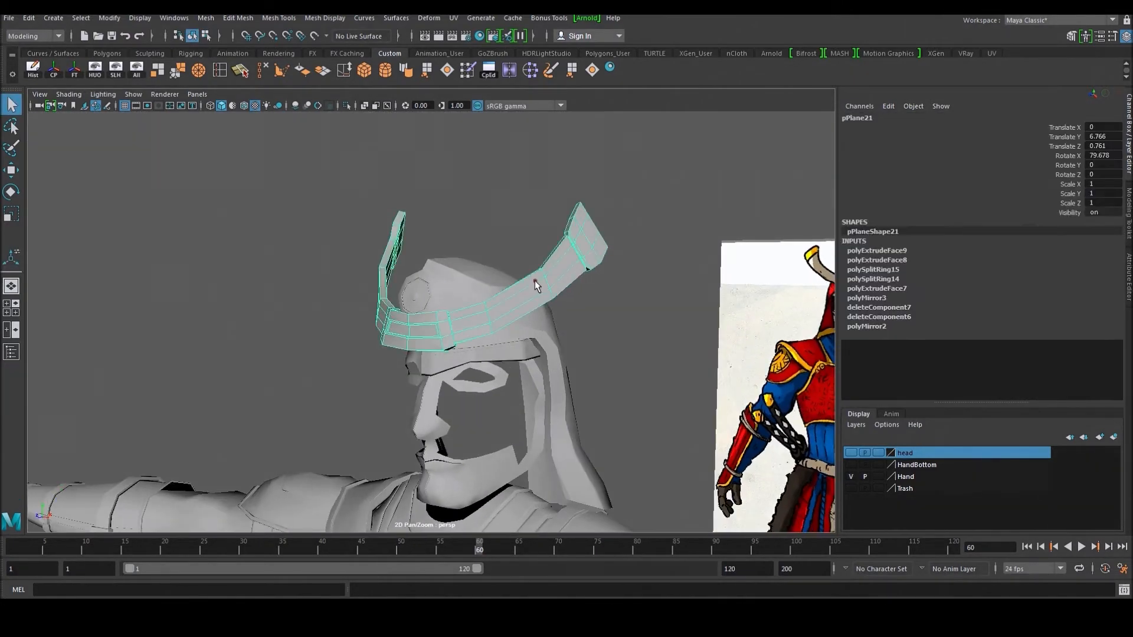
left_click(36, 74)
Insert a supporting edge loop on the strip's upper surface, close to its front edge
left_click_drag(126, 137, 168, 136, "alt")
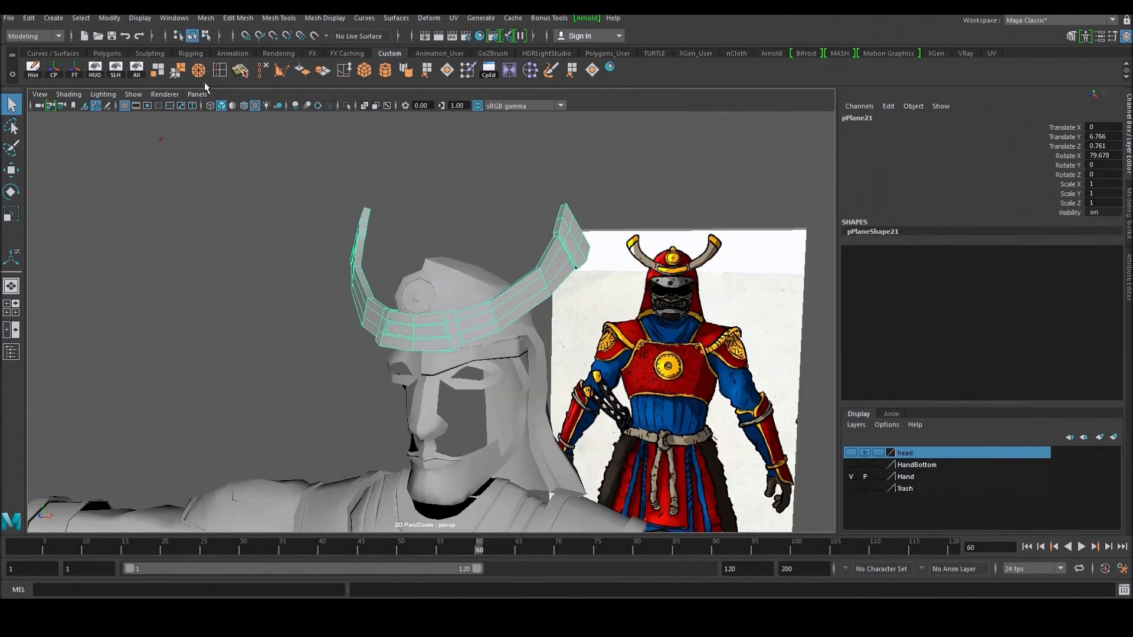
left_click(222, 72)
left_click_drag(455, 190, 441, 248, "alt")
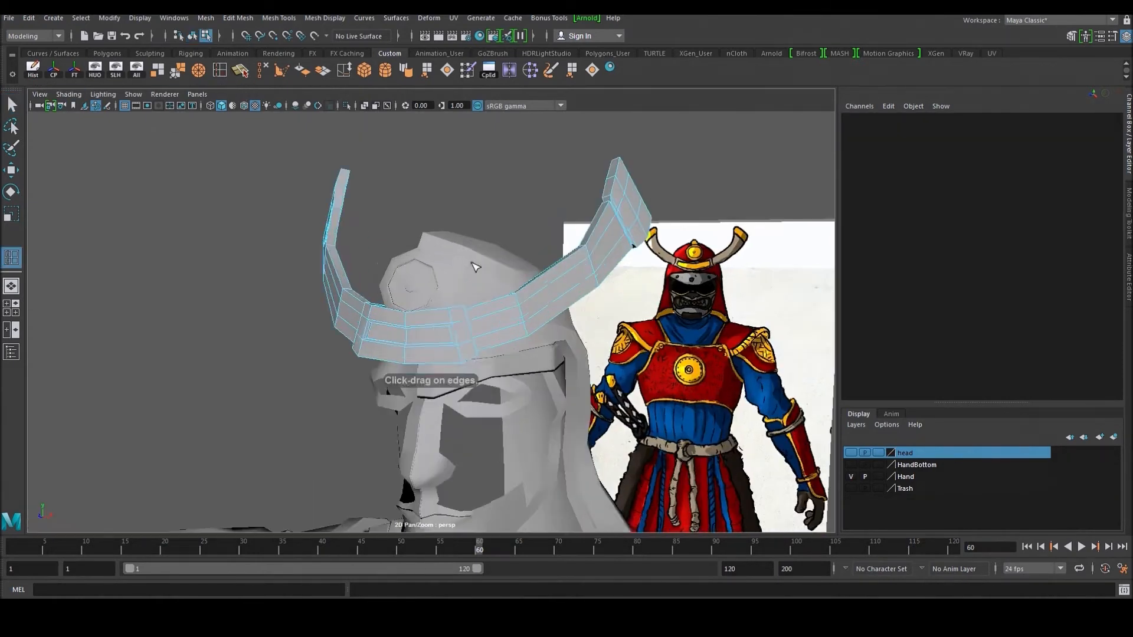
scroll(440, 266, "up", 5)
scroll(347, 301, "up", 3)
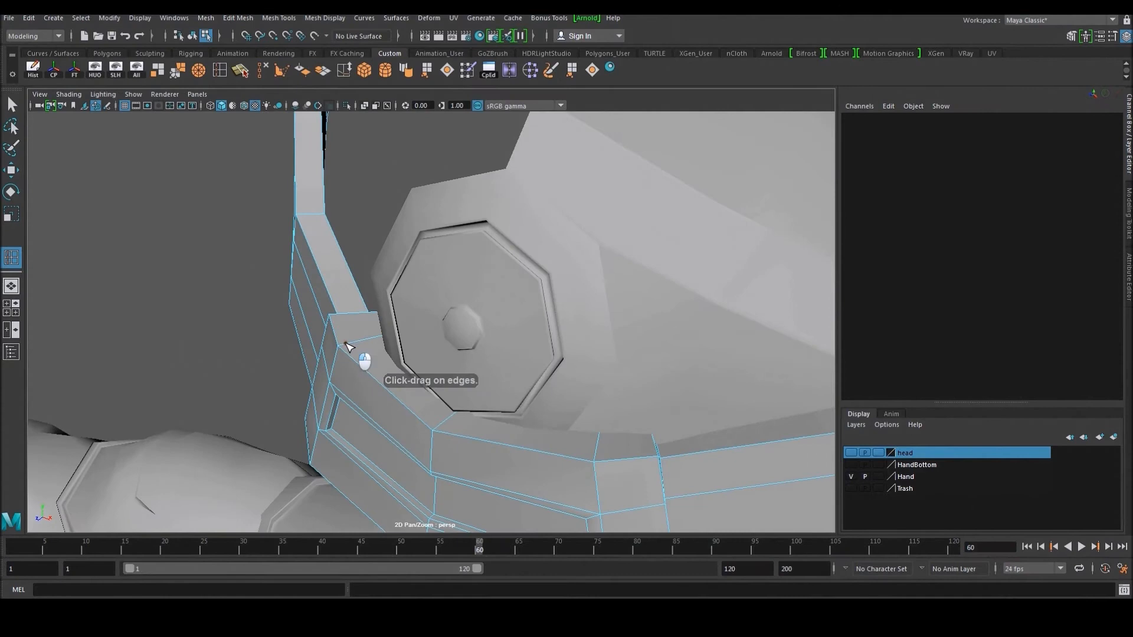
left_click(349, 346)
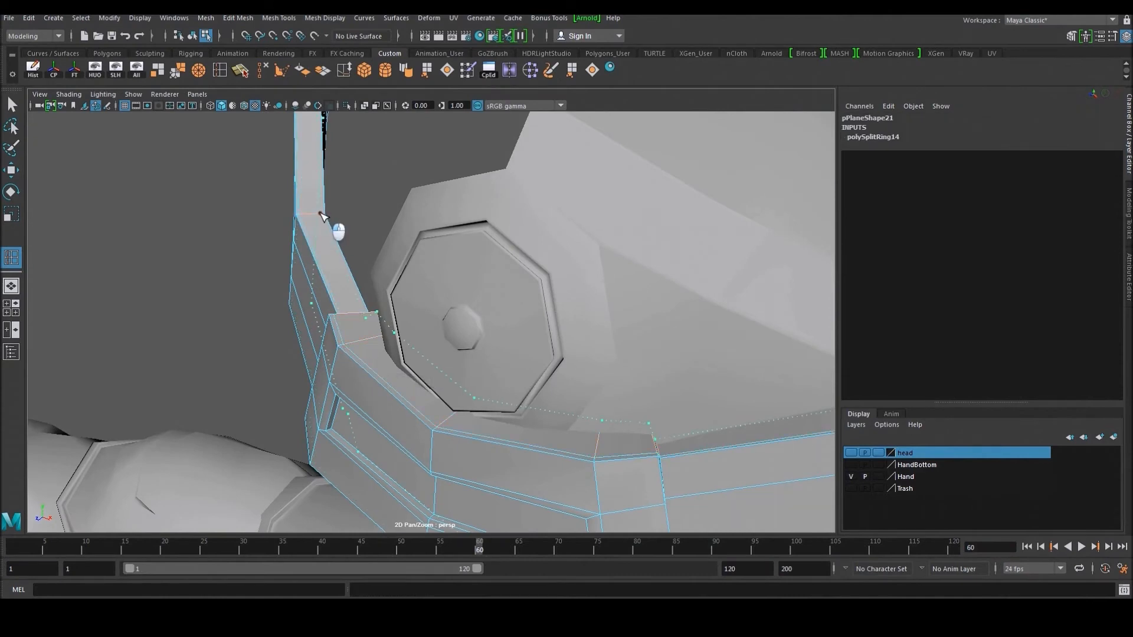
Insert a supporting edge loop on the horn strip's upper surface, close to its rear edge
left_click(334, 226)
scroll(328, 222, "down", 3)
left_click_drag(329, 222, 412, 264, "alt")
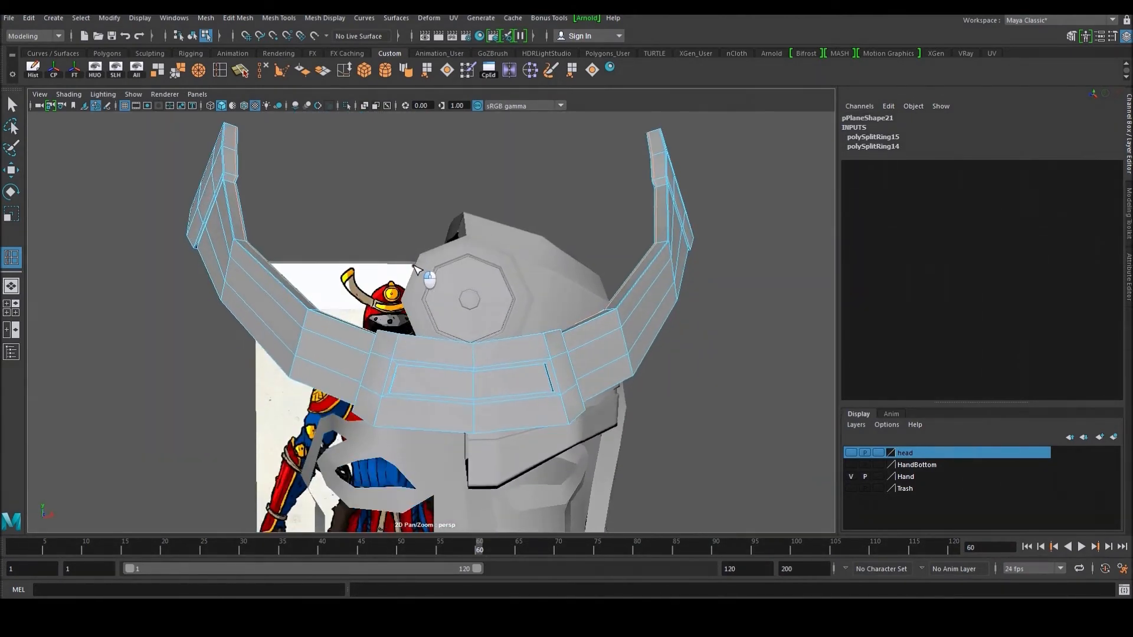
Insert supporting edge loops beside both ends of the inset brow panel and along its upper and lower edges
scroll(411, 265, "up", 3)
left_click(378, 401)
left_click_drag(378, 401, 495, 386, "alt")
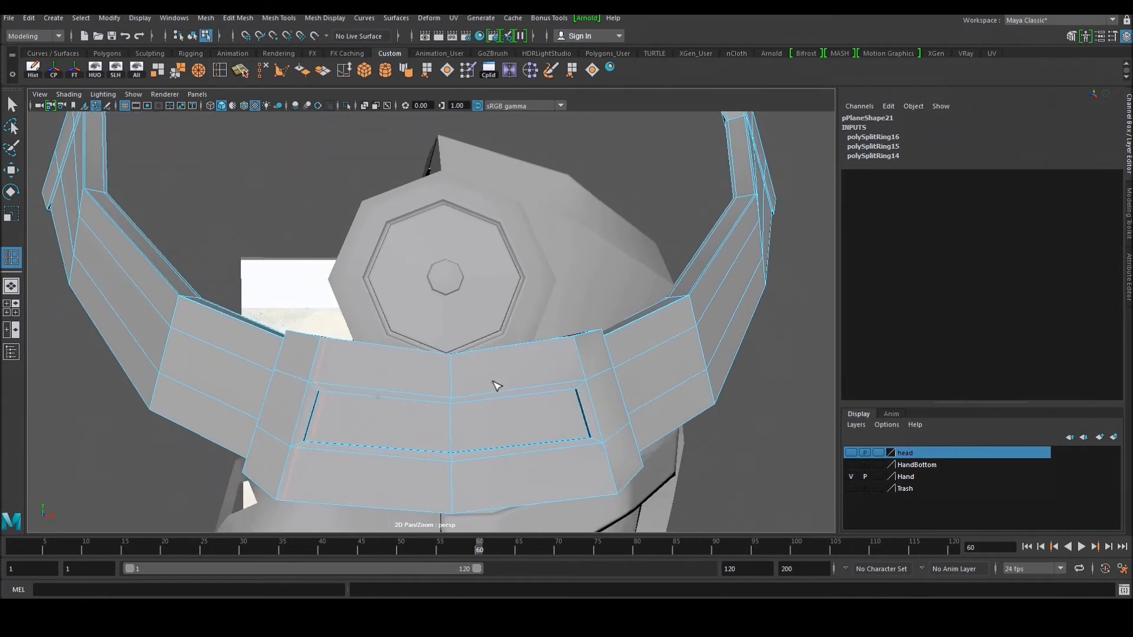
left_click(566, 393)
left_click_drag(566, 392, 582, 398, "alt")
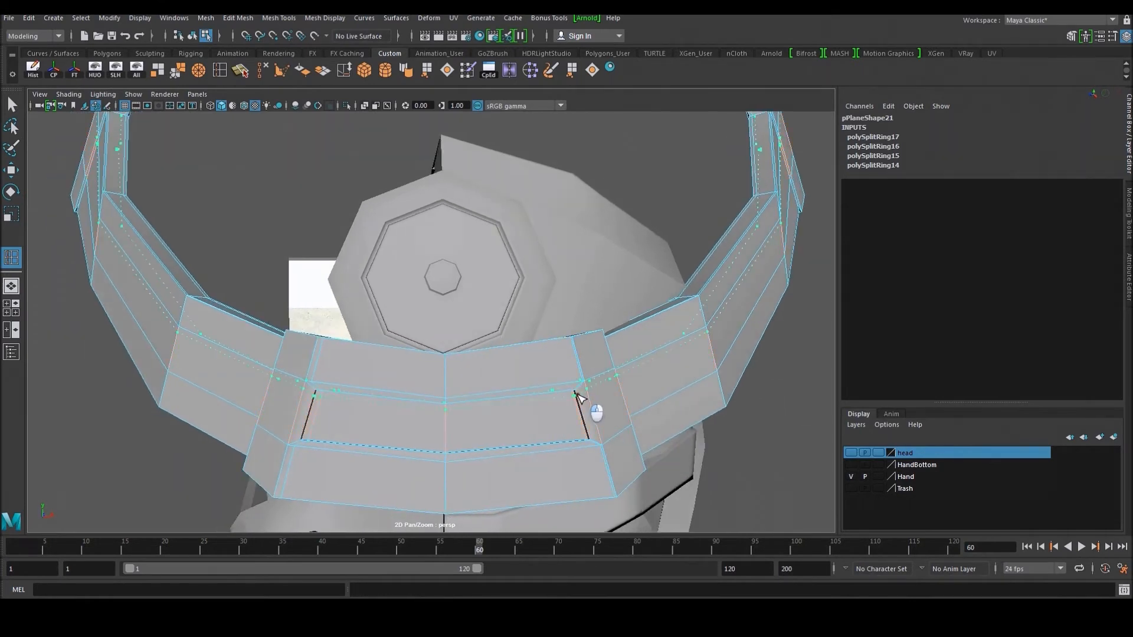
left_click(577, 397)
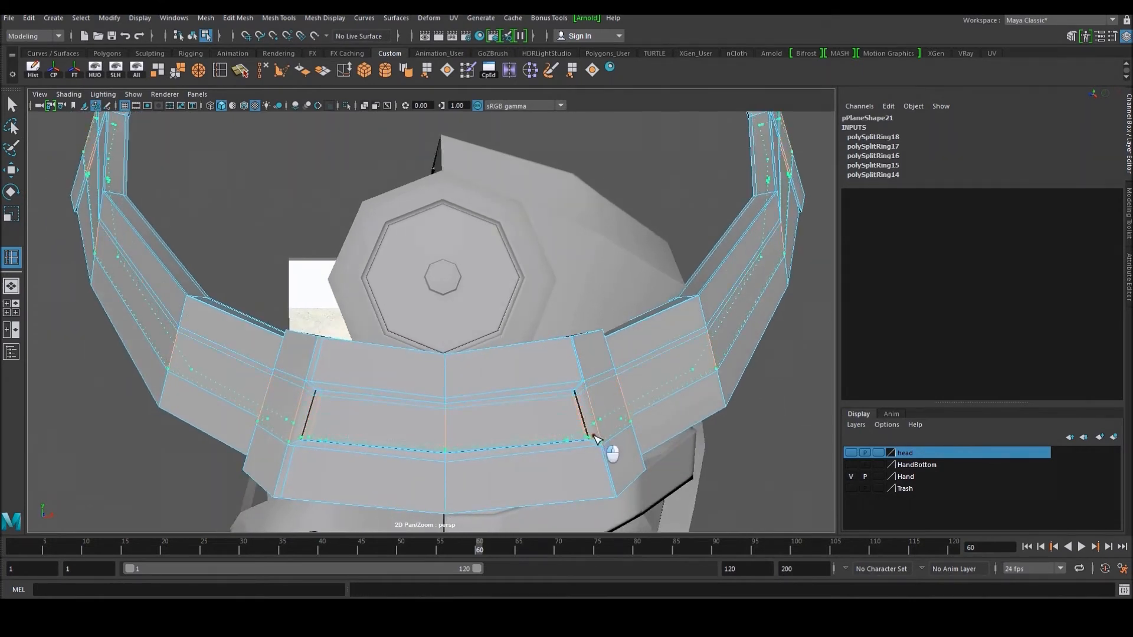
left_click(595, 440)
Insert supporting edge loops close to the upper and lower borders of the horn strip's front face
left_click_drag(595, 439, 560, 326, "alt")
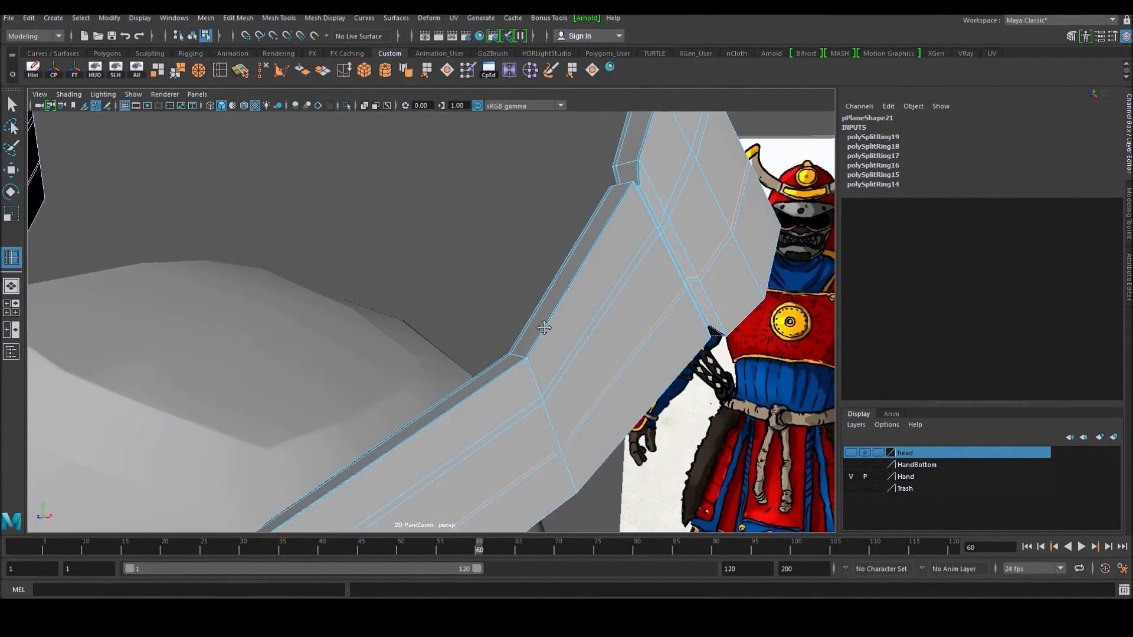
right_click_drag(561, 327, 519, 349, "alt")
left_click_drag(519, 349, 480, 360, "alt")
middle_click_drag(480, 359, 422, 408, "alt")
right_click_drag(422, 407, 508, 351, "alt")
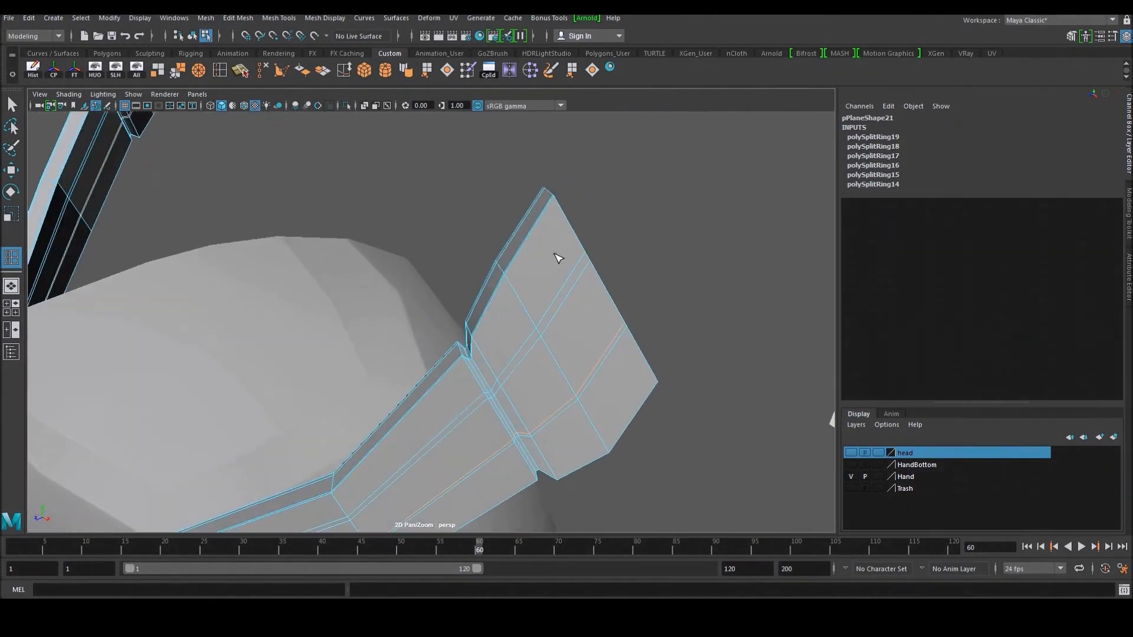
left_click(554, 211)
left_click_drag(549, 207, 542, 320, "alt")
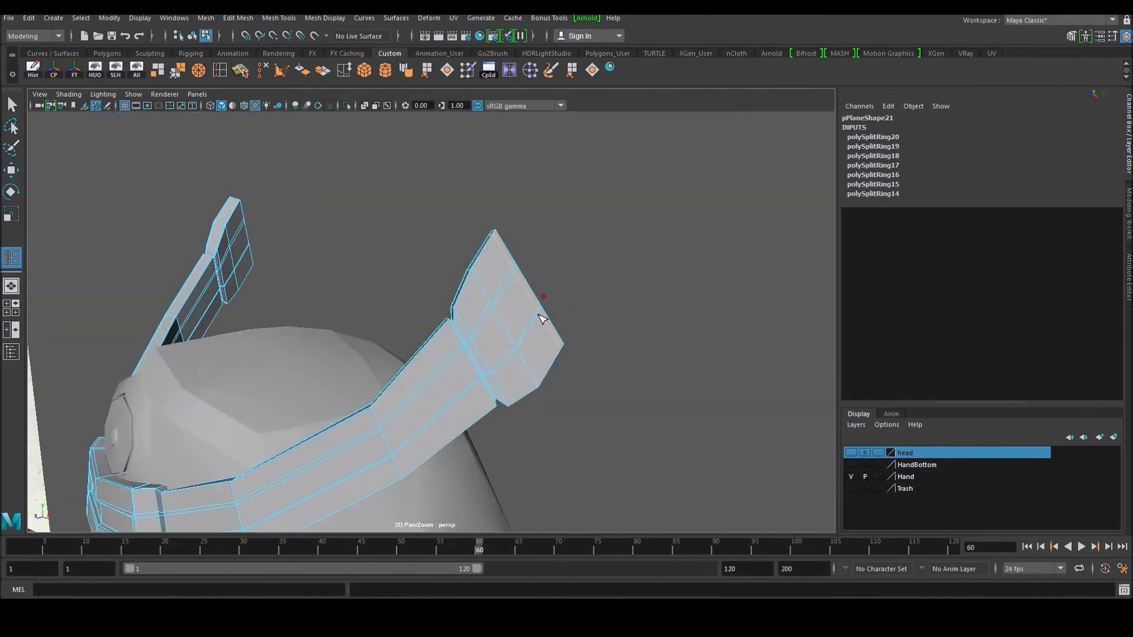
left_click(535, 377)
left_click_drag(535, 378, 477, 215, "alt")
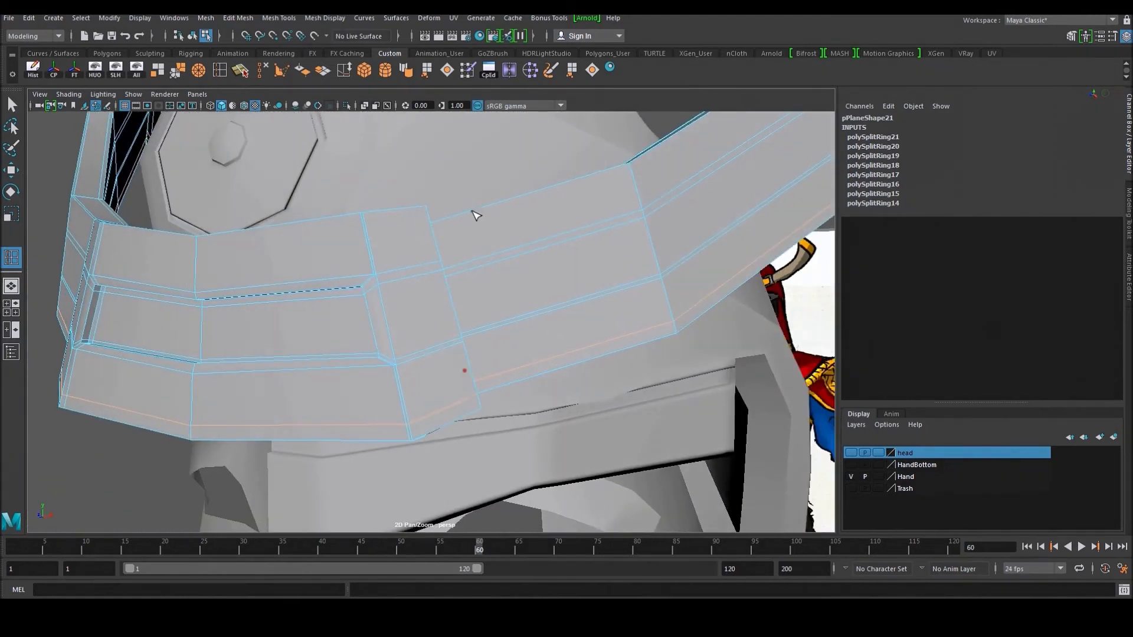
left_click(433, 219)
Return the horn strip to object mode, preview it smoothed and deselect it
key("w")
right_click_drag(333, 257, 350, 243)
key("3")
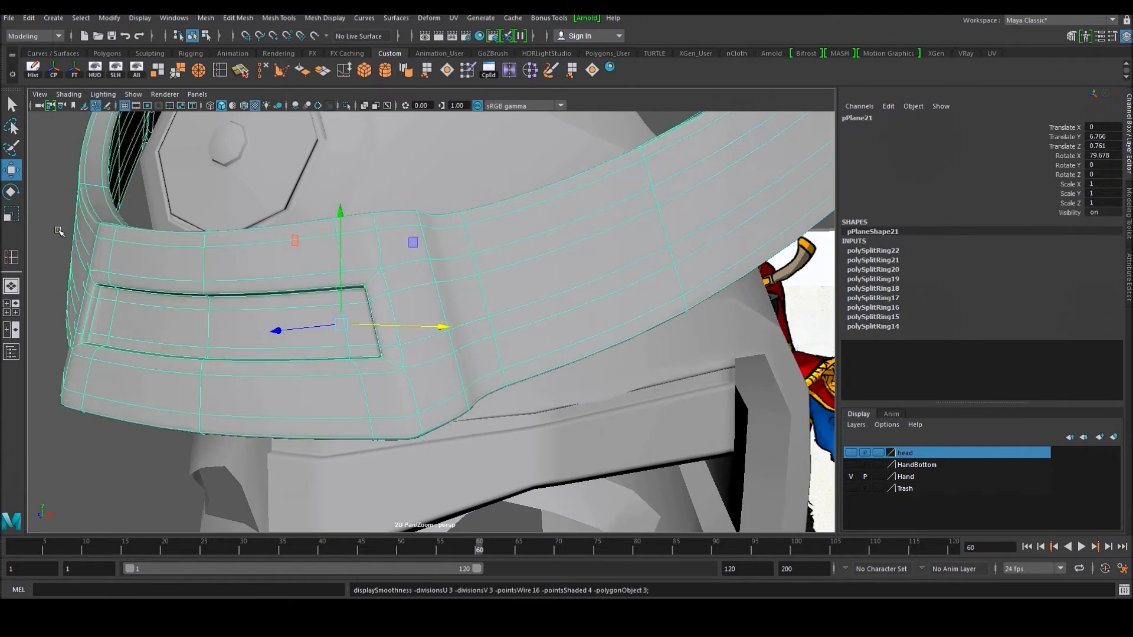
left_click(61, 230)
Turn off the strip's smooth preview and insert supporting edge loops around the step beside the raised brow plate
right_click_drag(212, 247, 355, 271, "alt")
left_click(380, 318)
key("1")
right_click_drag(379, 318, 425, 310, "alt")
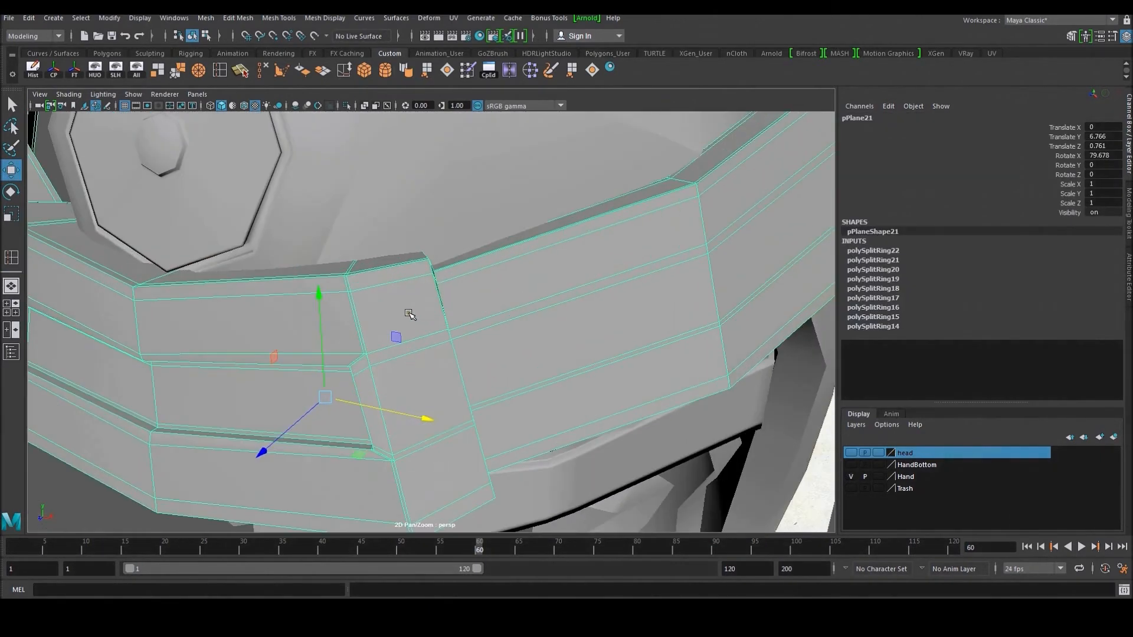
left_click_drag(424, 311, 331, 275, "alt")
left_click(219, 72)
right_click_drag(327, 319, 343, 315, "alt")
left_click_drag(337, 308, 345, 310)
left_click(360, 316)
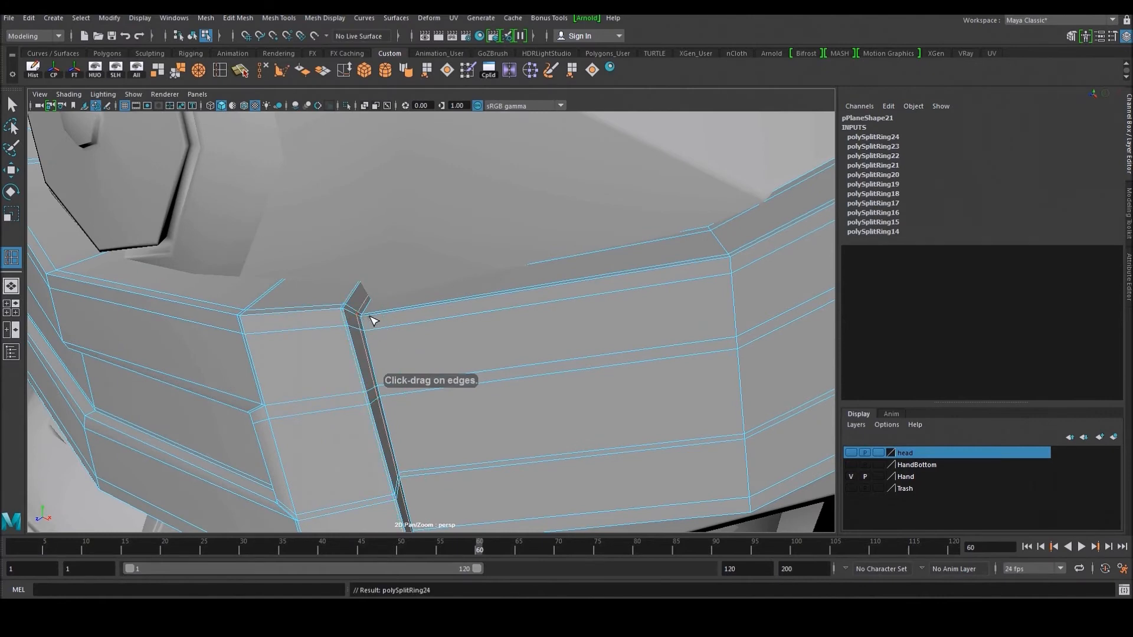
left_click(357, 319)
right_click_drag(324, 316, 346, 270)
key("w")
Insert supporting edge loops on both sides of the notch near the horn's tip
scroll(307, 319, "down", 3)
left_click(160, 361)
left_click_drag(149, 368, 321, 329, "alt")
left_click(108, 373)
scroll(237, 354, "down", 4)
scroll(321, 337, "down", 5)
scroll(321, 329, "down", 3)
mouse_move(470, 326)
left_mouse_down("alt")
mouse_move(420, 328)
mouse_move(539, 364)
mouse_move(482, 333)
left_mouse_up("alt")
scroll(421, 327, "up", 4)
scroll(436, 326, "up", 6)
left_click(437, 326)
scroll(480, 337, "up", 3)
left_click(220, 70)
left_click(514, 361)
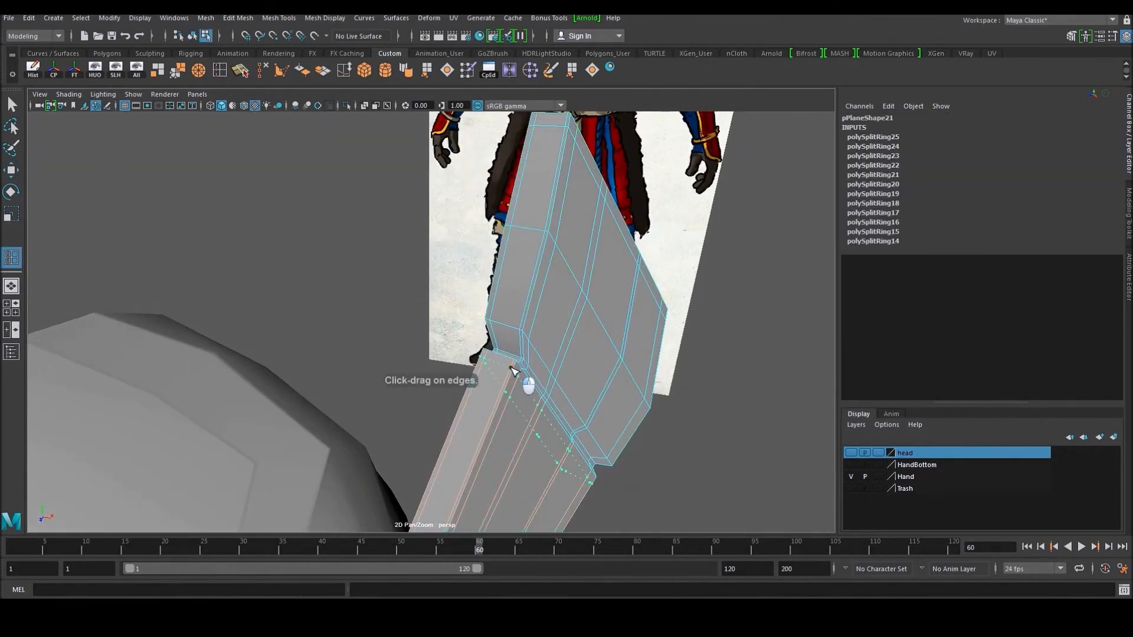
left_click(529, 332)
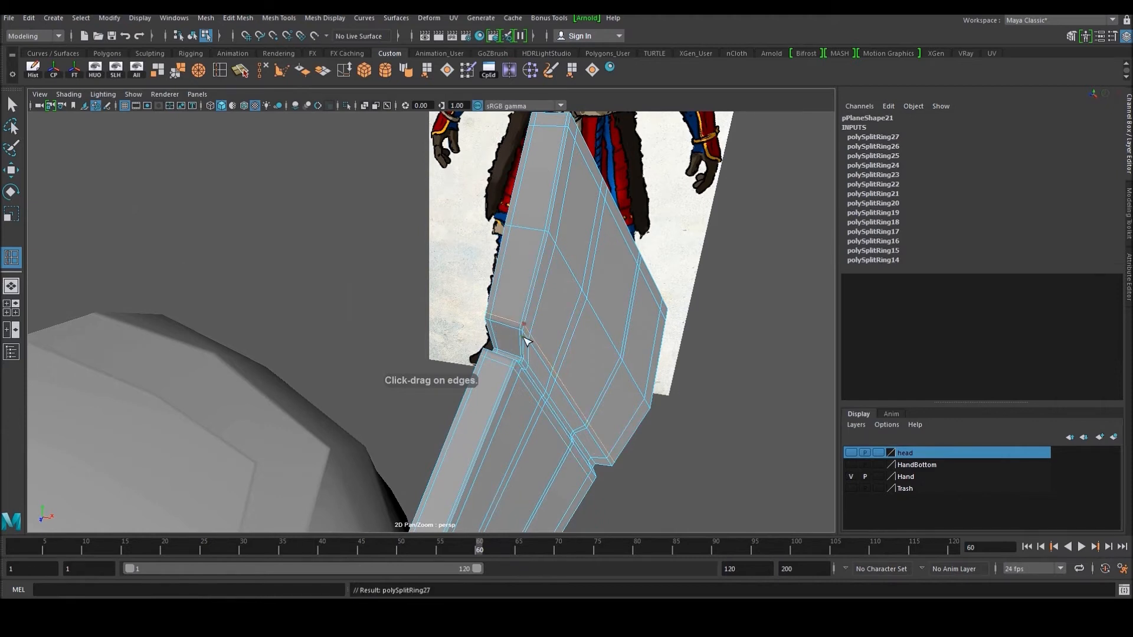
left_click(525, 331)
Switch the strip back to object mode with smooth preview on and check the notch near the horn's tip
key("w")
right_click_drag(528, 285, 582, 276)
key("3")
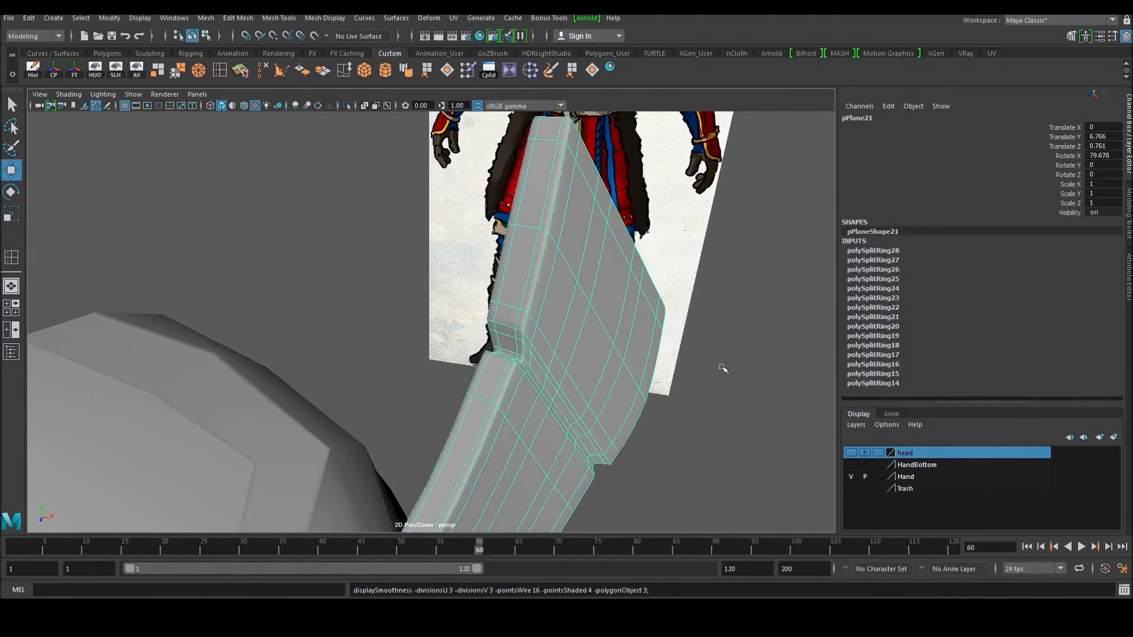
left_click(721, 364)
right_click_drag(721, 365, 674, 375, "alt")
left_click_drag(674, 375, 648, 346, "alt")
right_click_drag(648, 346, 679, 349, "alt")
middle_click_drag(678, 350, 518, 352, "alt")
right_click_drag(519, 351, 413, 368, "alt")
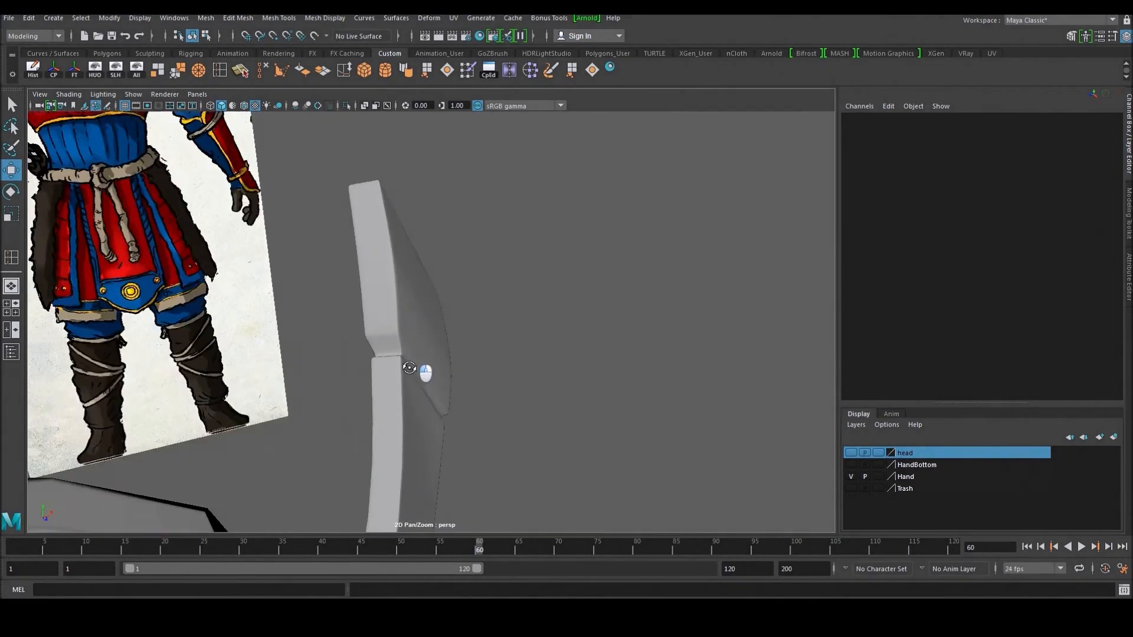
Select the edge loops inside the notch near the horn's tip and scale them down slightly
left_click_drag(413, 367, 413, 372, "alt")
left_click(413, 372)
right_click_drag(411, 369, 410, 331)
mouse_move(402, 384)
left_mouse_down("alt")
mouse_move(392, 407)
mouse_move(396, 385)
left_mouse_up("alt")
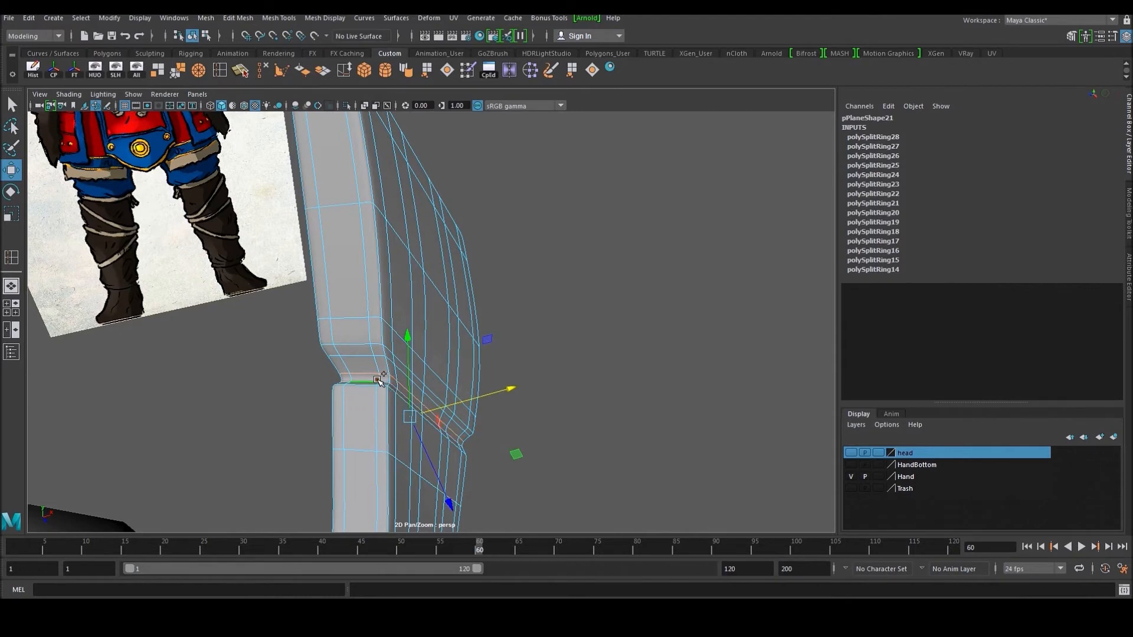
middle_click_drag(379, 381, 413, 354, "alt")
right_click_drag(413, 354, 442, 331, "alt")
left_click_drag(442, 331, 450, 354, "alt")
key("r")
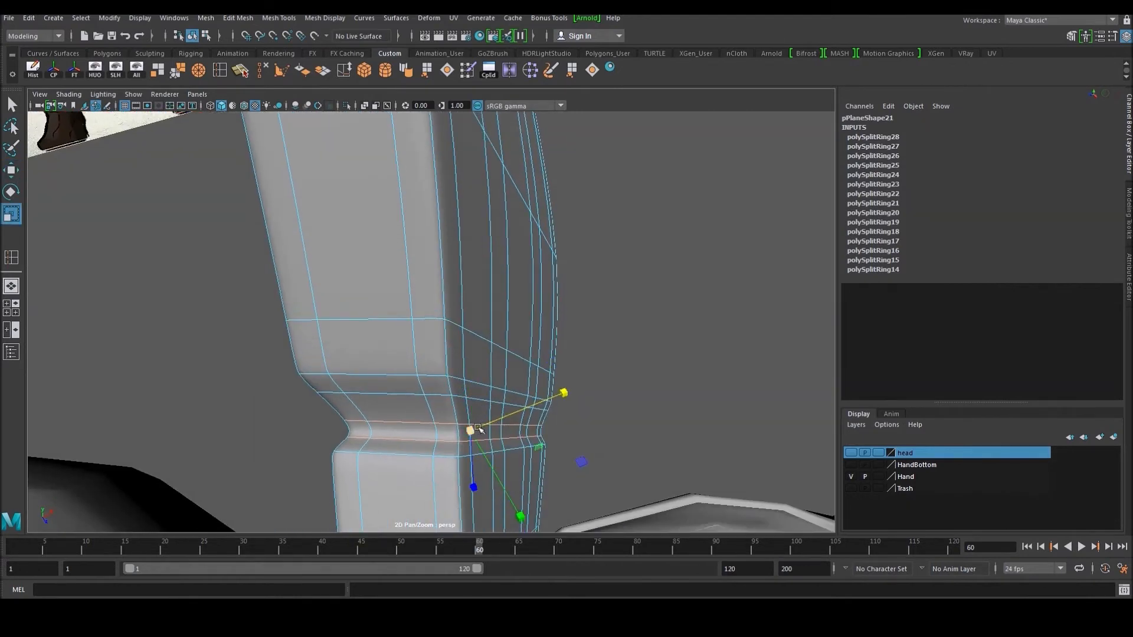
left_click_drag(457, 429, 454, 430)
left_click_drag(464, 423, 385, 362, "alt")
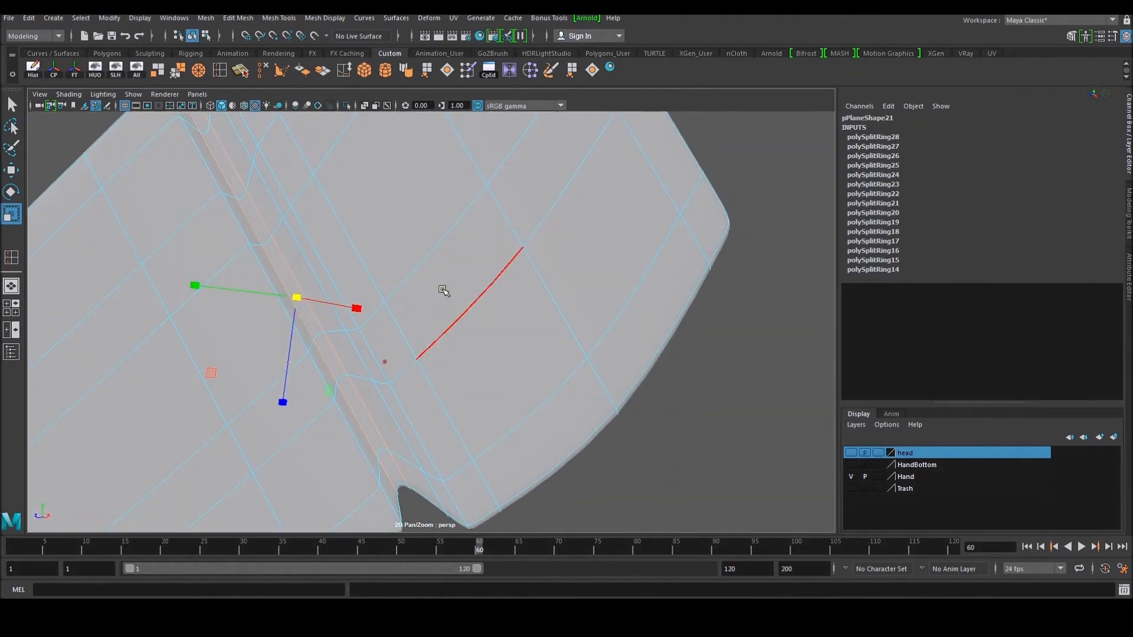
In the front view, delete the horn strip's faces on the opposite side of the centre line from the modelled helmet half
right_click_drag(430, 311, 505, 256)
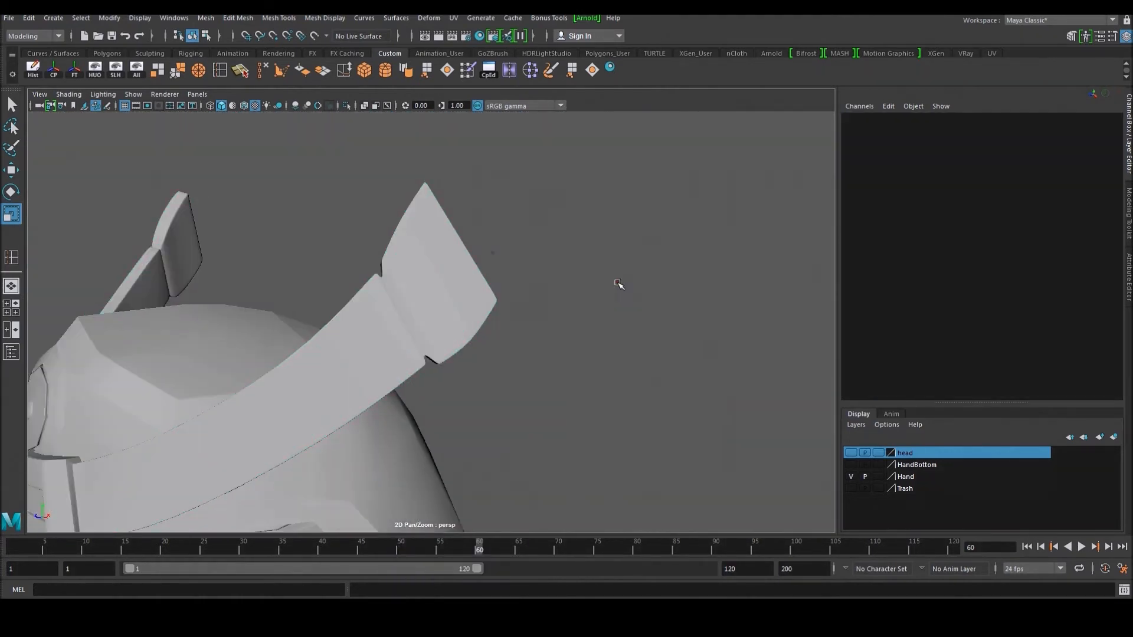
left_click_drag(618, 284, 460, 338, "alt")
left_click(452, 339)
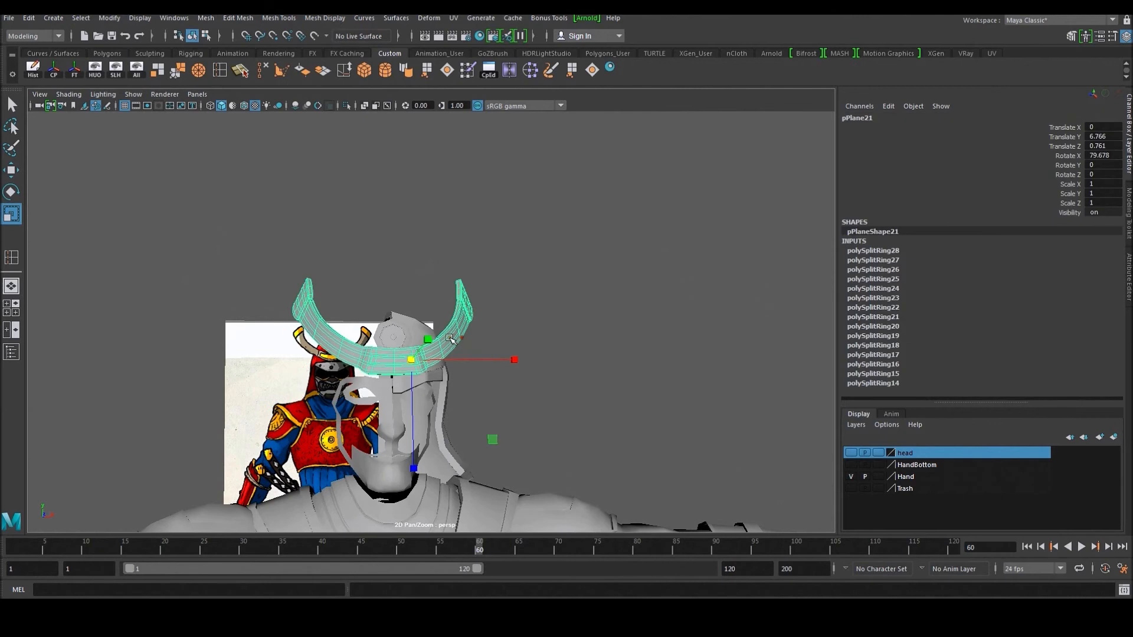
key("space")
key("space")
right_click_drag(406, 285, 406, 313)
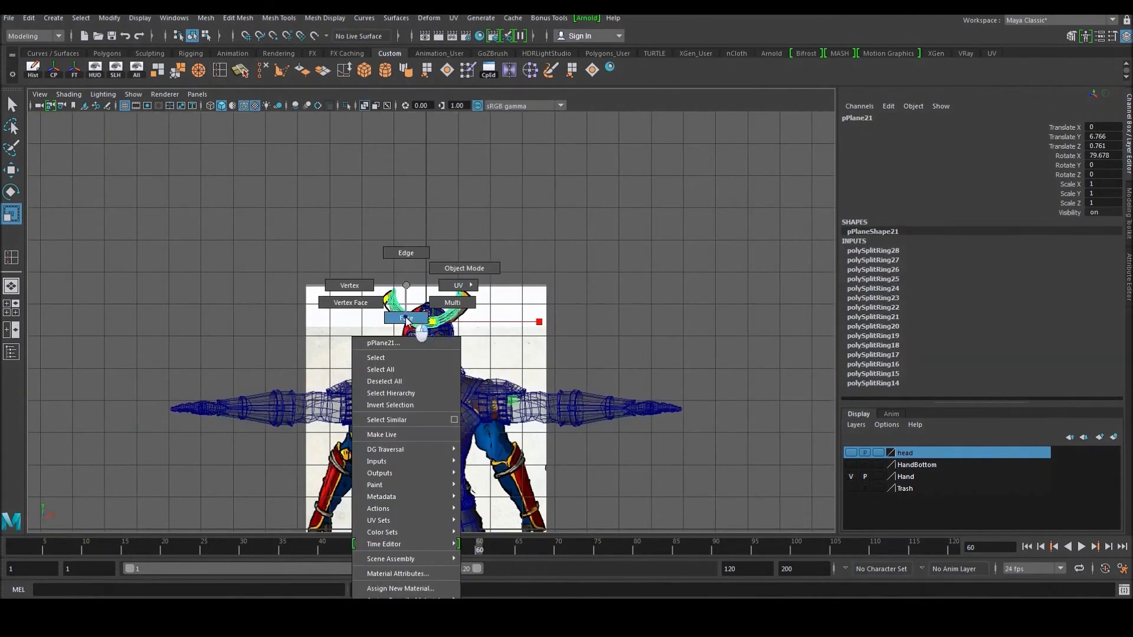
scroll(283, 239, "up", 10)
left_click_drag(296, 274, 396, 410)
key("Delete")
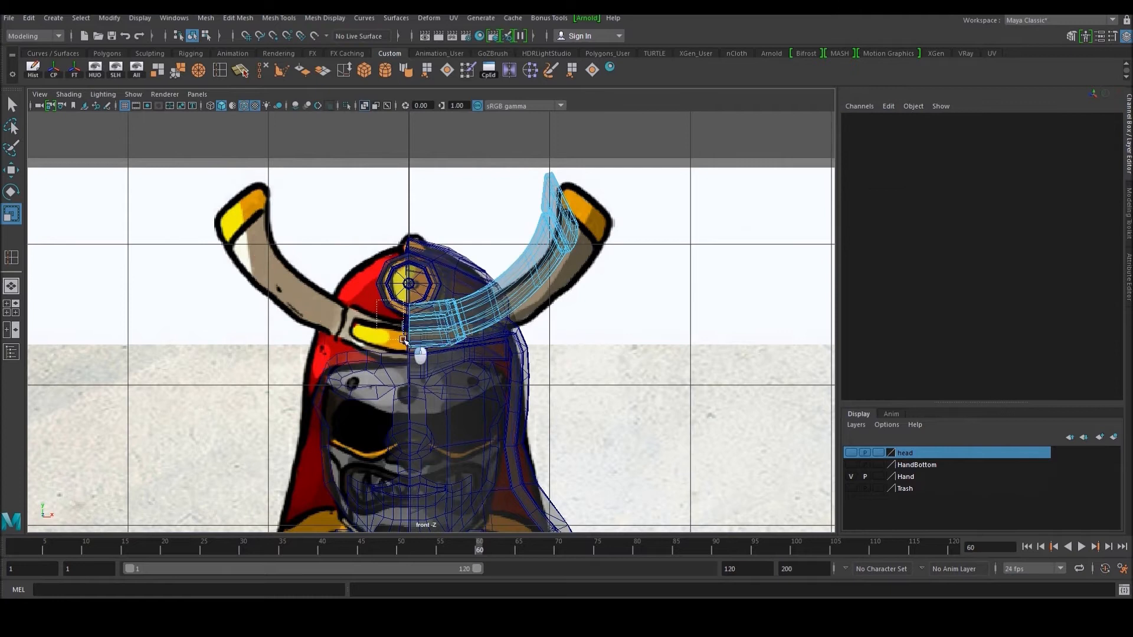
left_click_drag(403, 340, 405, 341)
key("space")
key("space")
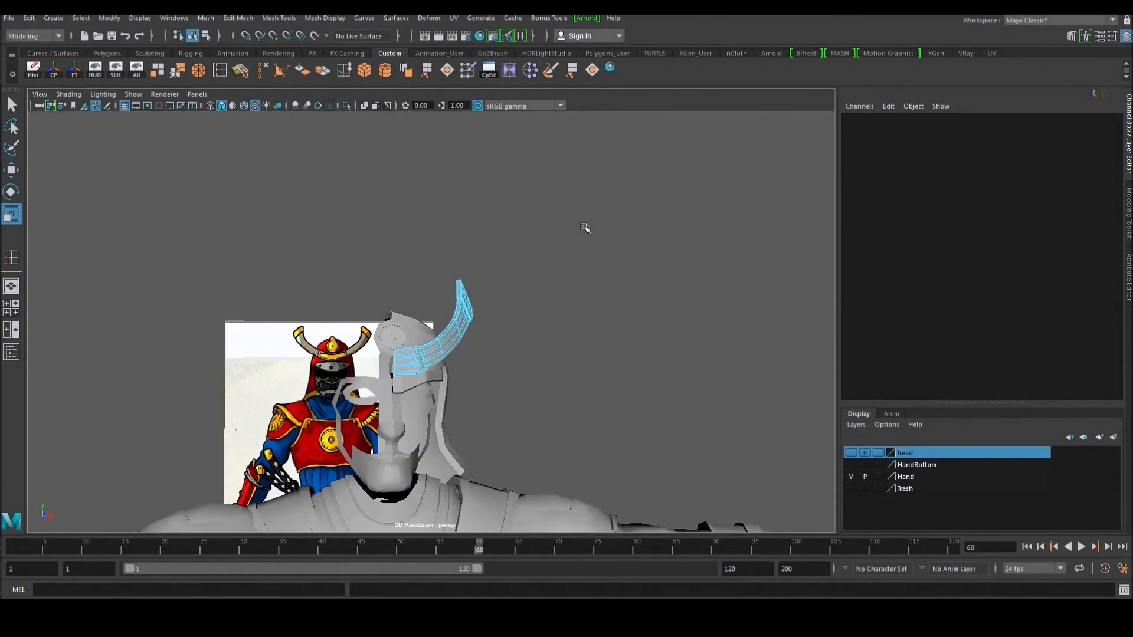
Return the remaining horn half to object mode, deselect it and inspect the helmet from the side
right_click_drag(465, 292, 513, 261)
left_click_drag(570, 271, 520, 292, "alt")
left_click(520, 292)
left_click(472, 308)
left_click(183, 177)
left_click_drag(183, 177, 463, 329, "alt")
scroll(464, 329, "up", 4)
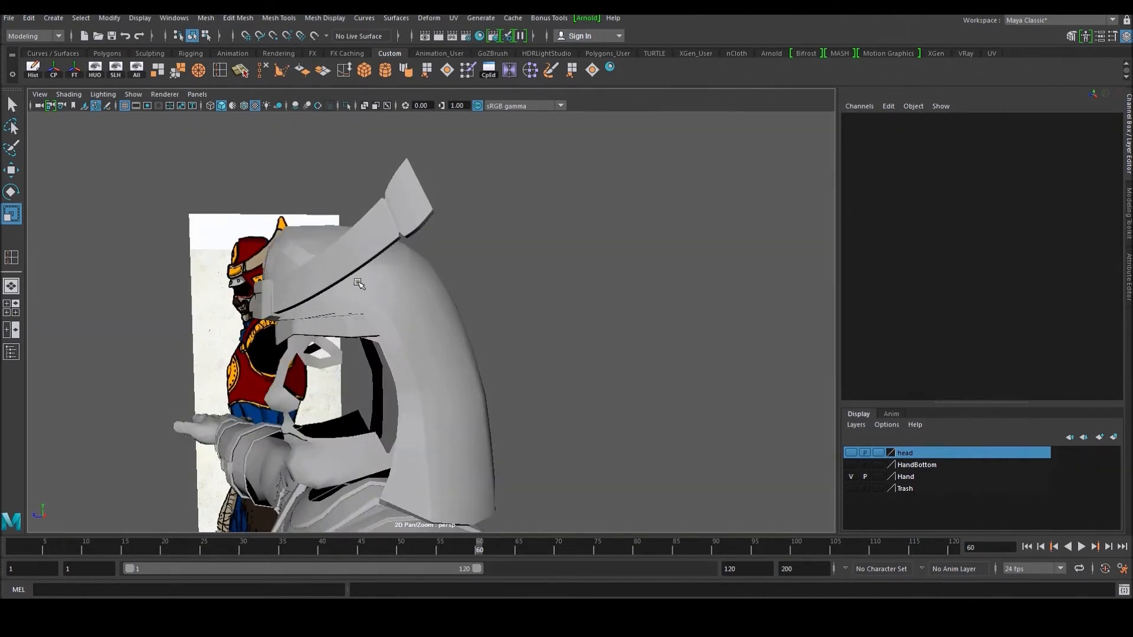
Select the helmet shell and compare its back profile with the side reference drawing
left_click(449, 320)
left_click_drag(449, 321, 472, 305, "alt")
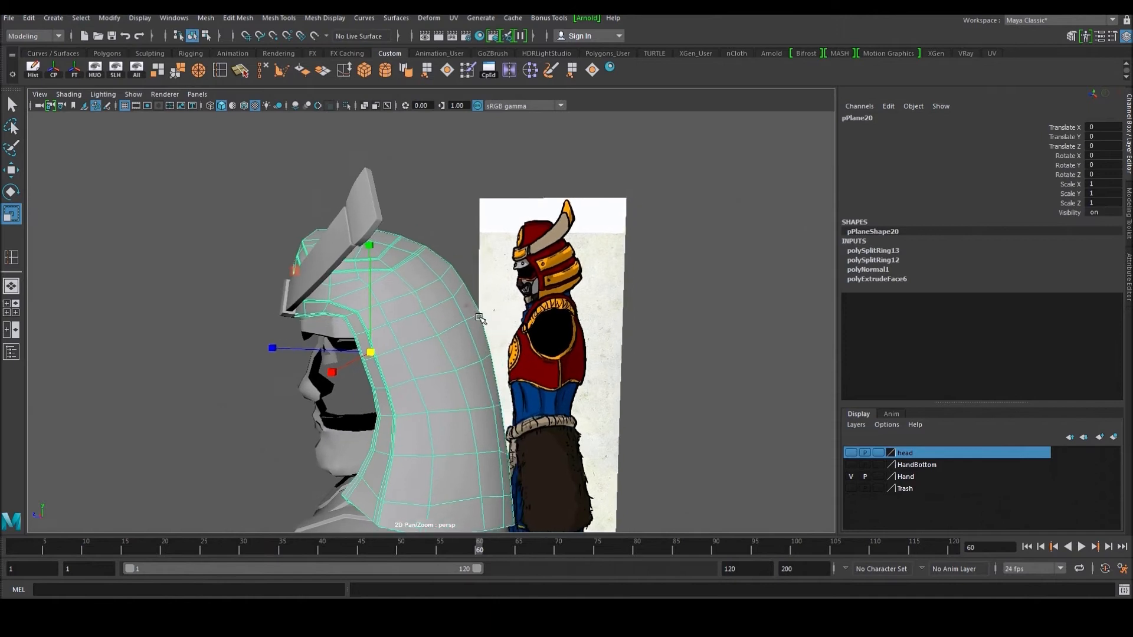
key("space")
key("space")
scroll(616, 414, "up", 5)
key("space")
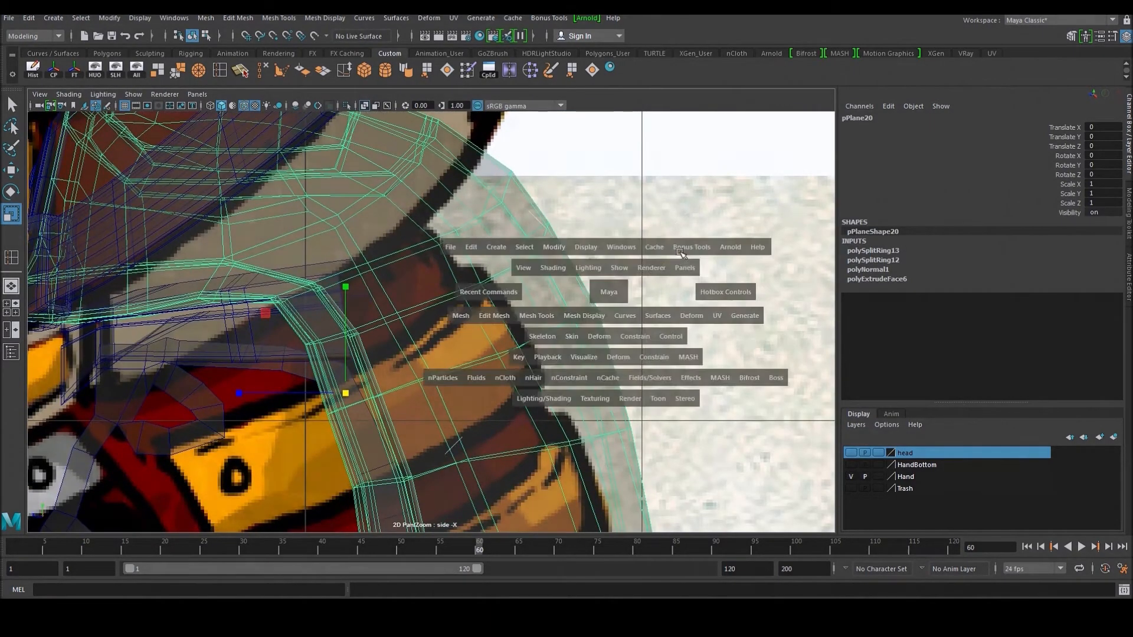
key("space")
left_click_drag(655, 254, 471, 361, "alt")
Examine the vertices and faces across the side and back of the helmet shell
right_click_drag(460, 355, 416, 360)
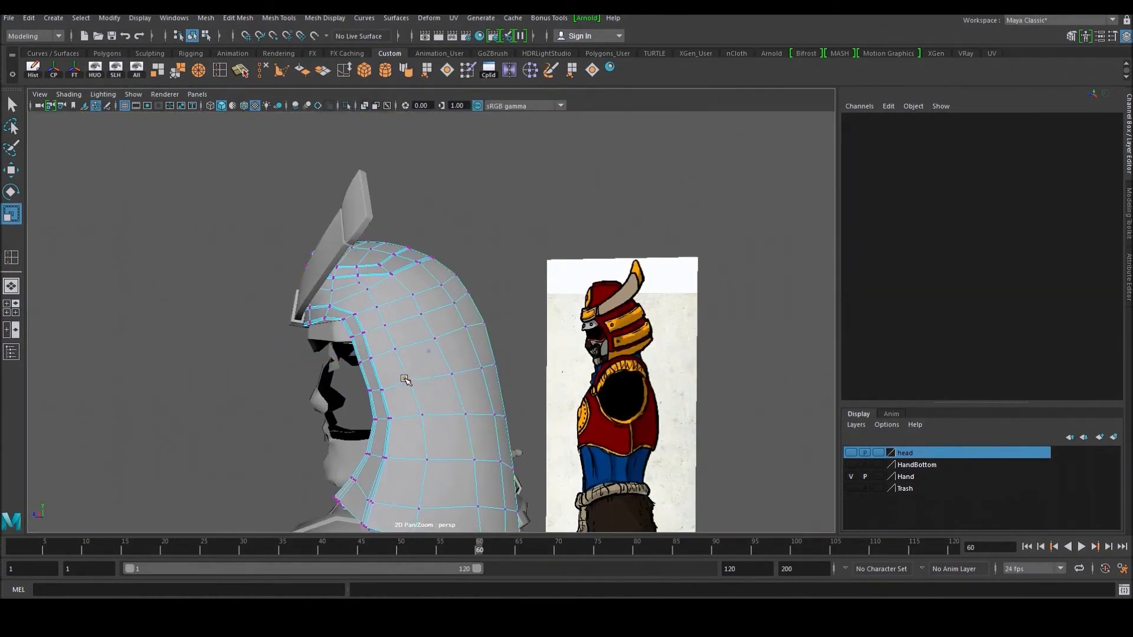
left_click(409, 382)
left_click_drag(411, 384, 404, 292, "alt")
key("w")
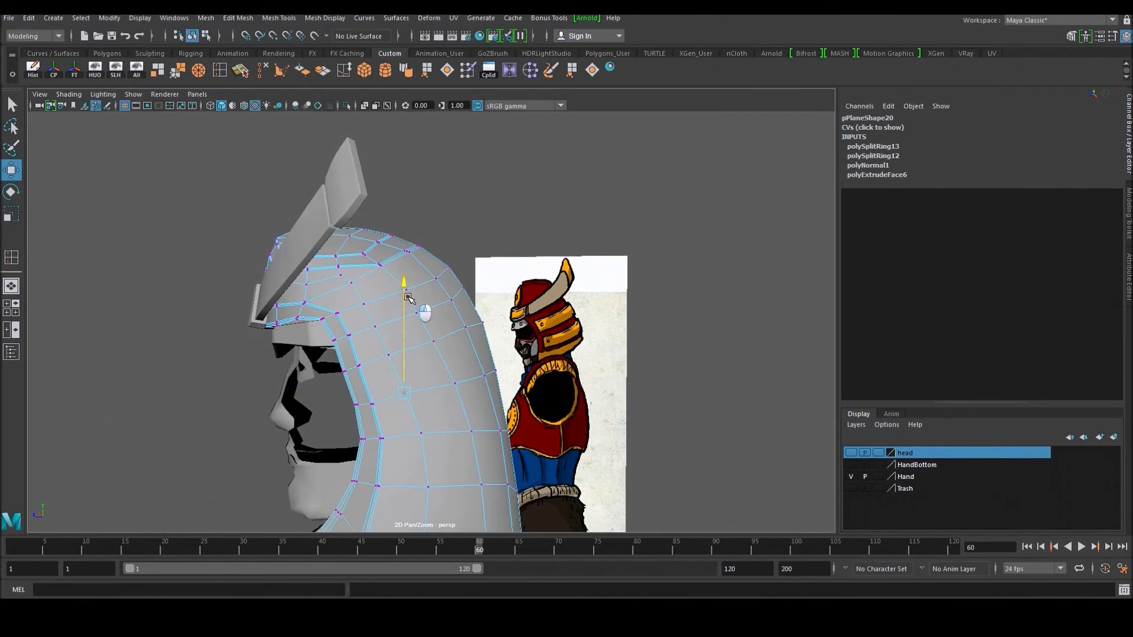
left_click_drag(453, 343, 470, 307, "alt")
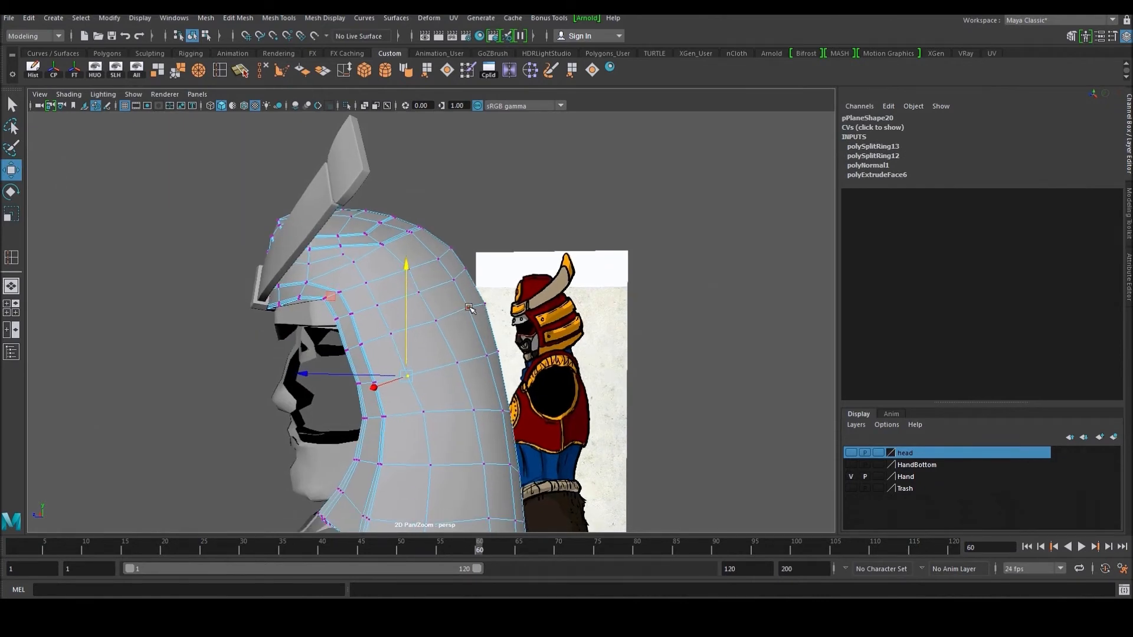
left_click(469, 308)
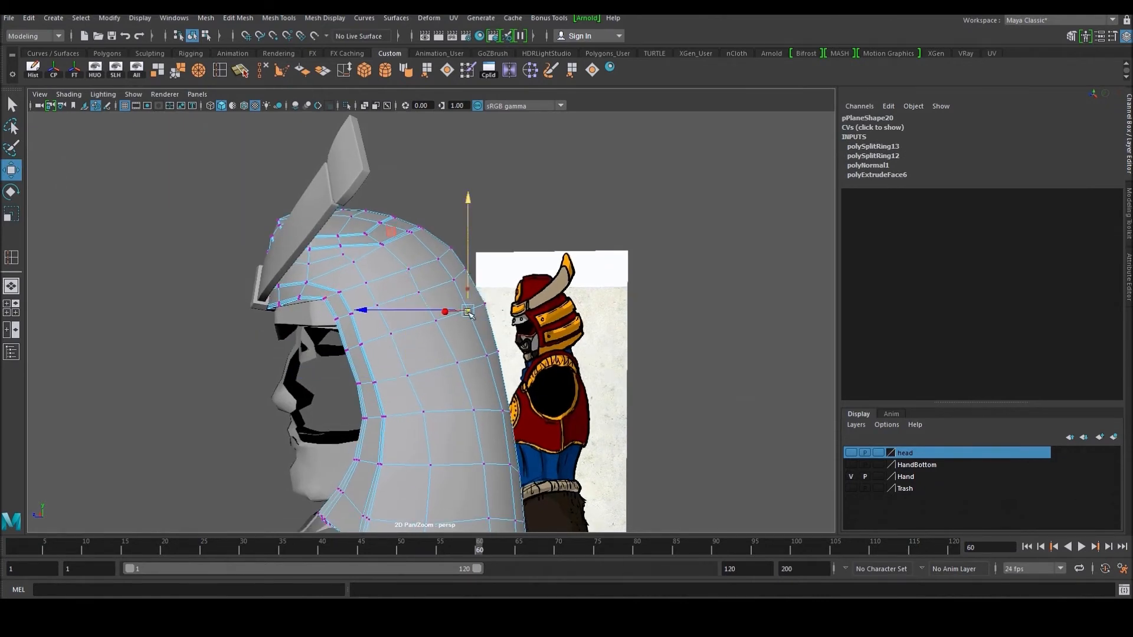
middle_click_drag(470, 356, 474, 333, "alt")
right_click_drag(474, 351, 469, 381)
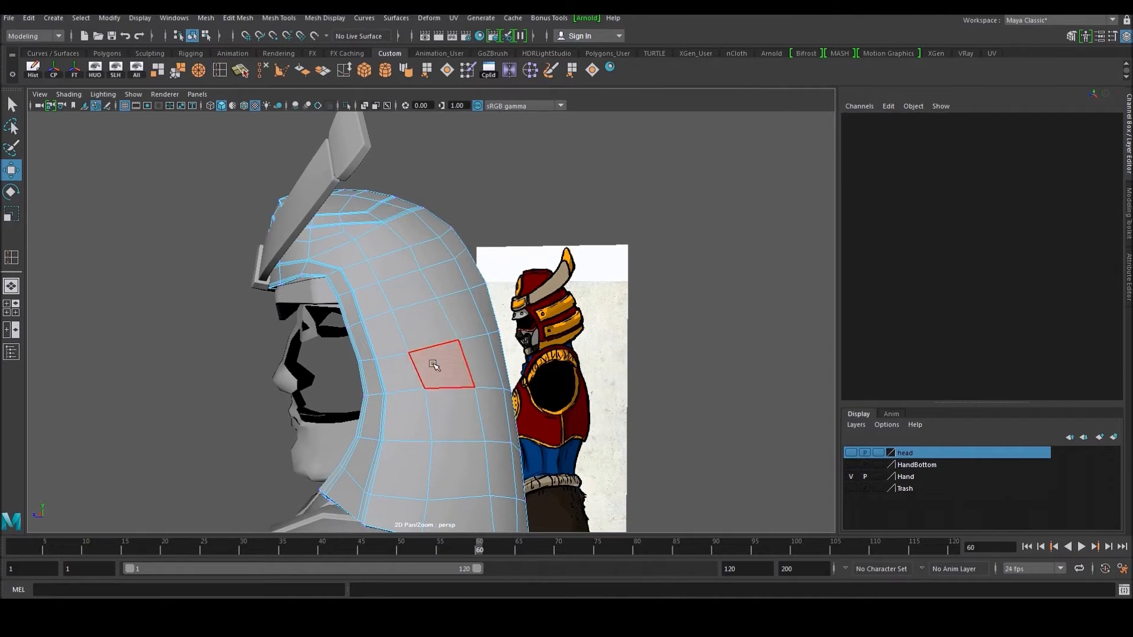
left_click_drag(433, 365, 446, 364, "alt")
middle_click_drag(479, 370, 467, 378, "alt")
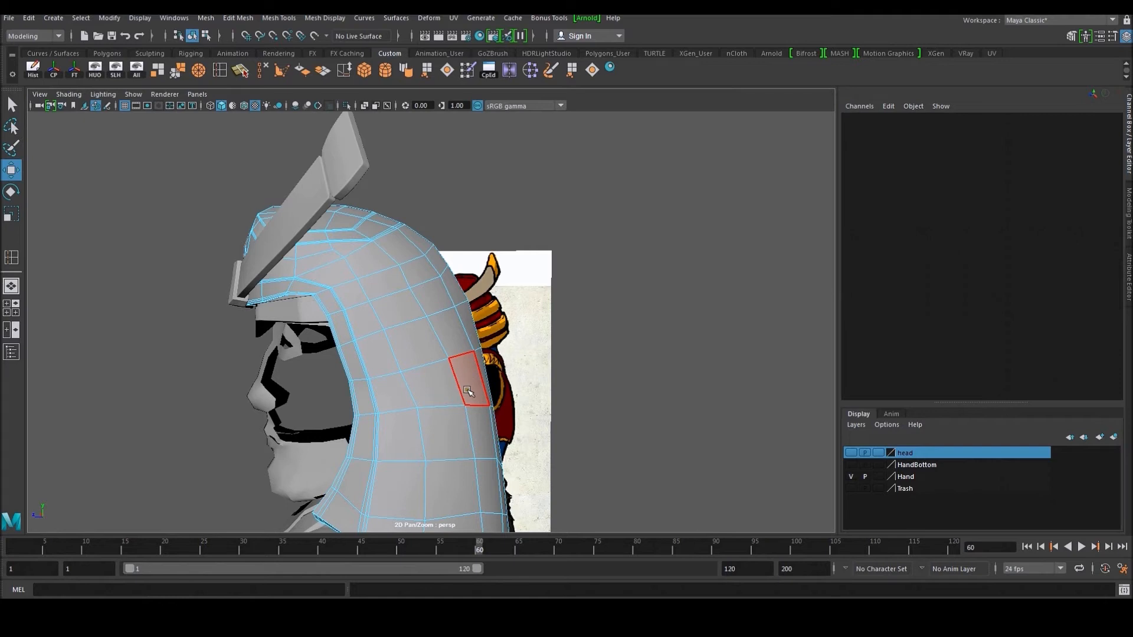
In the side view, adjust the vertices at the back of the helmet shell to follow the reference's neck-guard bands
right_click_drag(469, 387, 428, 385)
key("space")
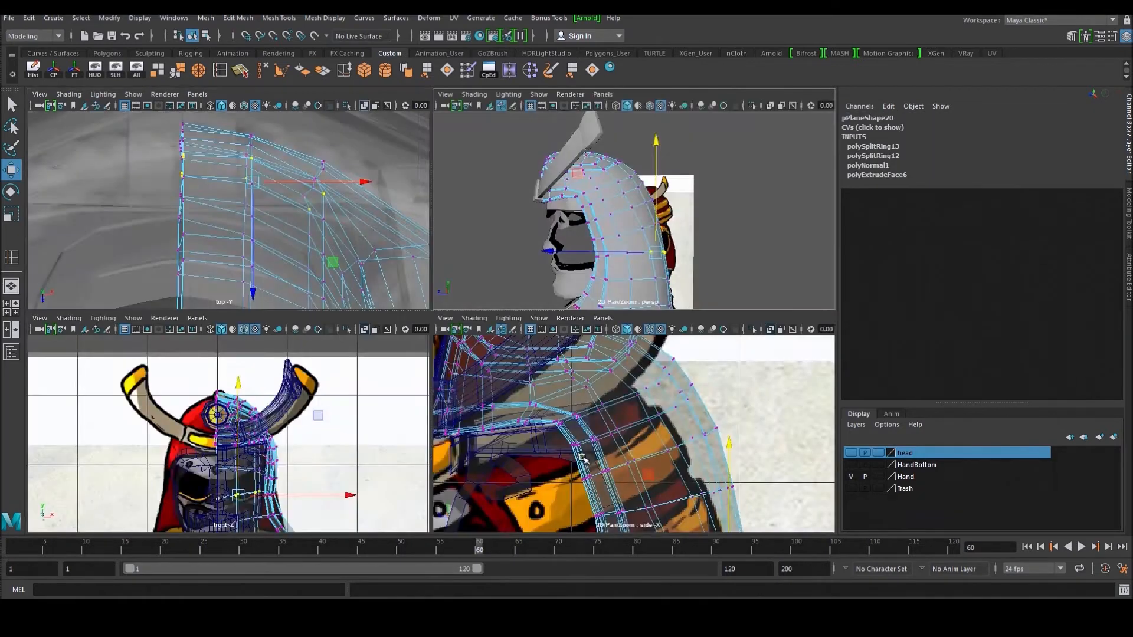
key("space")
middle_click_drag(541, 435, 433, 266, "alt")
middle_click_drag(501, 289, 509, 349, "alt")
left_click_drag(506, 219, 508, 221)
left_click_drag(497, 205, 489, 206)
middle_click_drag(594, 409, 568, 331, "alt")
scroll(569, 331, "up", 2)
mouse_move(580, 364)
left_mouse_down()
mouse_move(550, 411)
mouse_move(548, 384)
left_mouse_up()
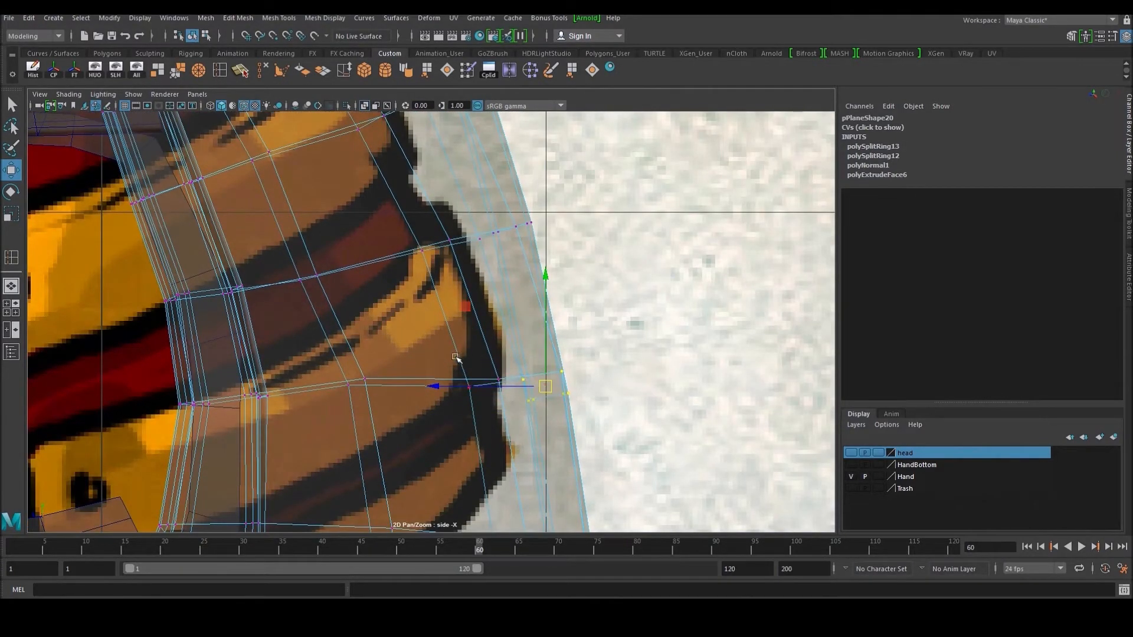
Reposition the vertices at the rear of the helmet shell in the side view against the reference drawing
left_click_drag(507, 401, 507, 401)
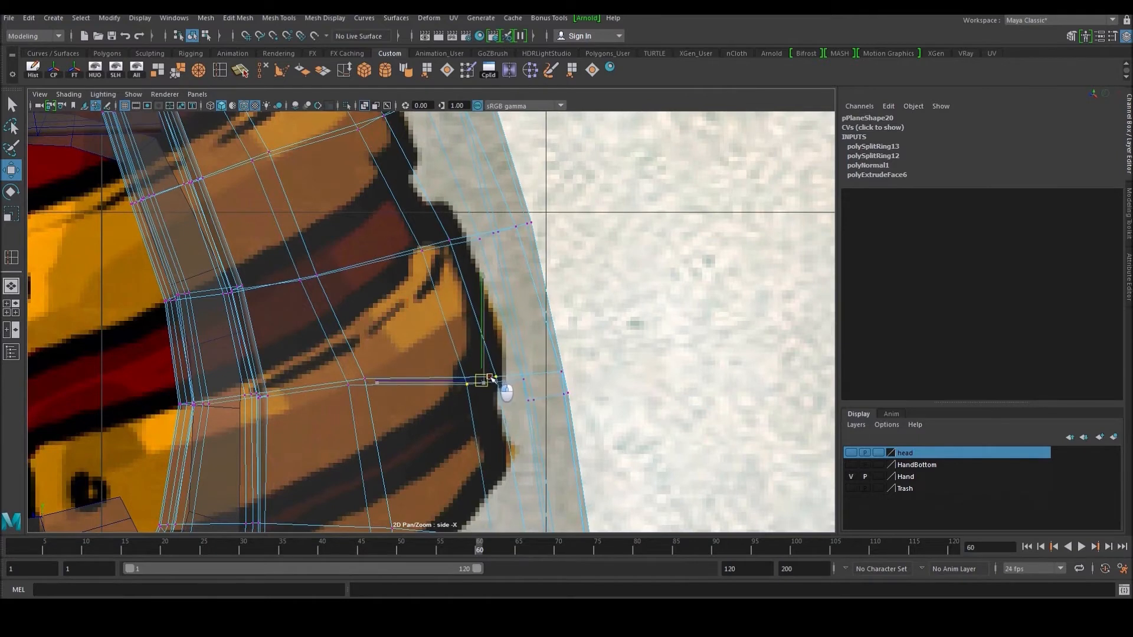
left_click_drag(377, 396, 378, 397)
left_click_drag(357, 334, 357, 337)
middle_click_drag(443, 384, 430, 325, "alt")
Adjust the height of individual vertices in the lower rows on the back of the helmet shell in perspective
key("space")
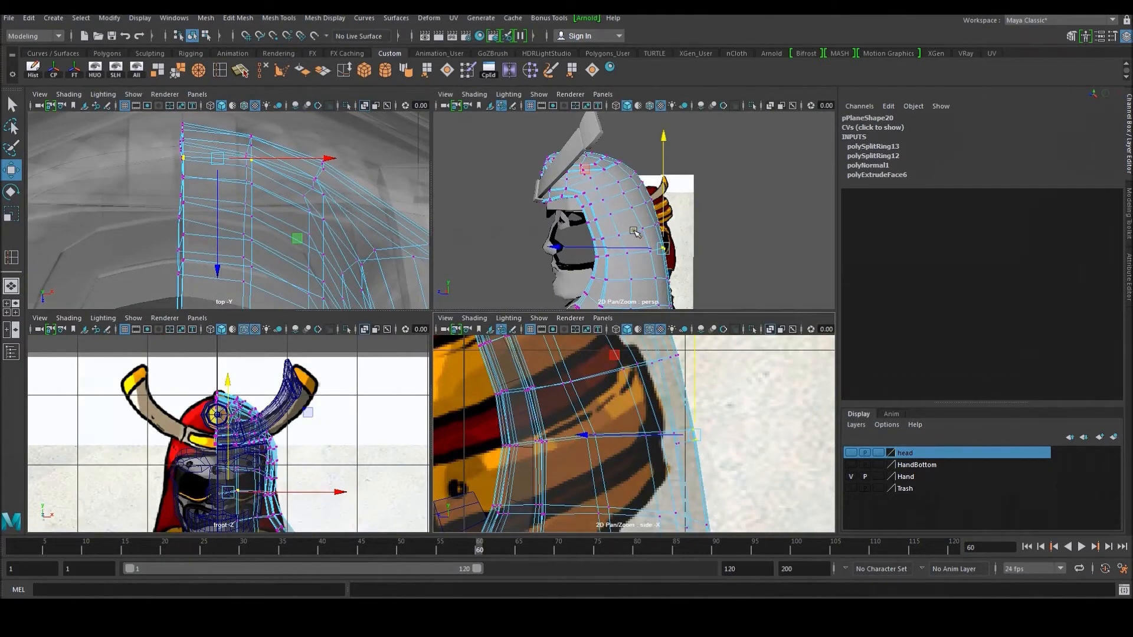
key("space")
left_click_drag(650, 271, 555, 271, "alt")
mouse_move(561, 410)
left_mouse_down("alt")
mouse_move(459, 408)
mouse_move(571, 394)
left_mouse_up("alt")
left_click_drag(552, 300, 549, 294)
left_click(459, 407)
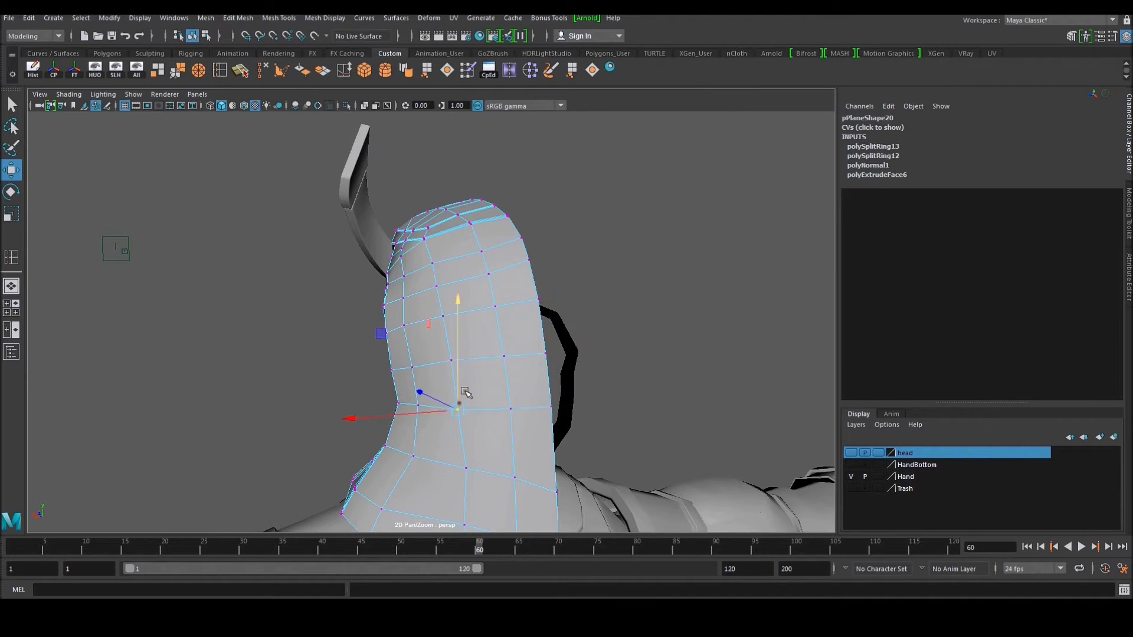
middle_click_drag(541, 432, 568, 364, "alt")
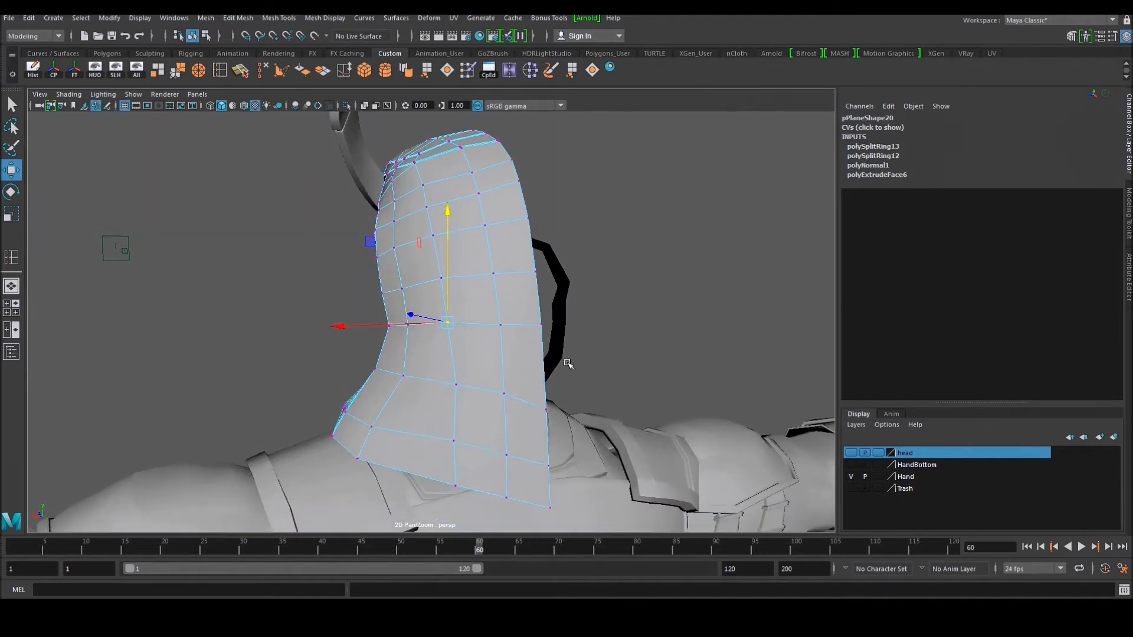
Examine the helmet shell around the face opening, side and back alongside the reference image
left_click_drag(557, 387, 654, 381, "alt")
scroll(380, 394, "up", 5)
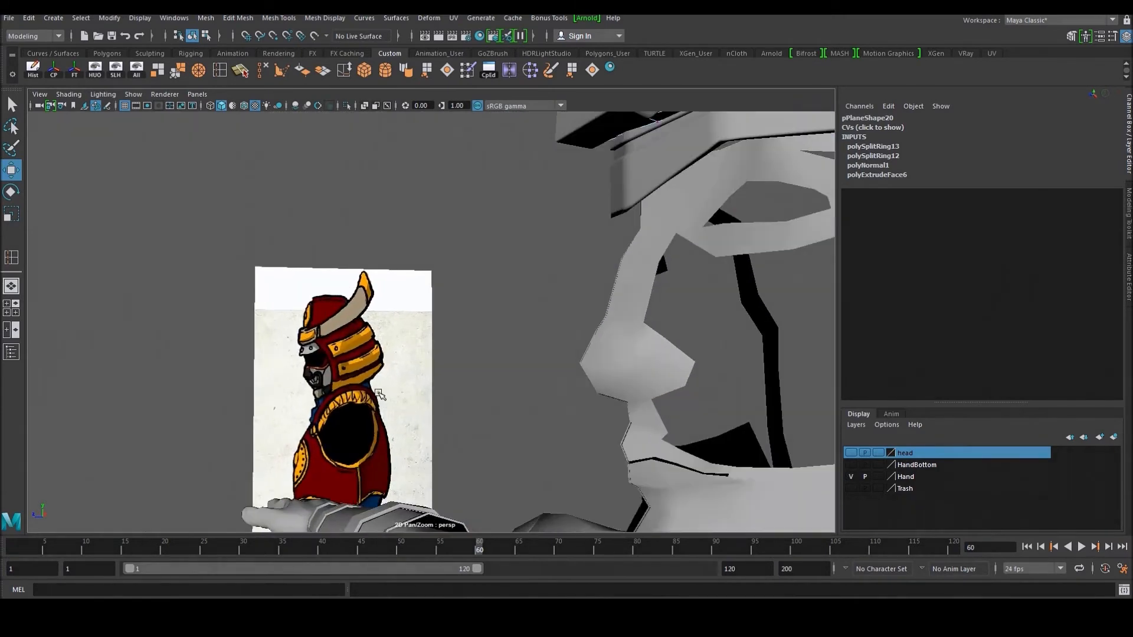
scroll(360, 366, "down", 5)
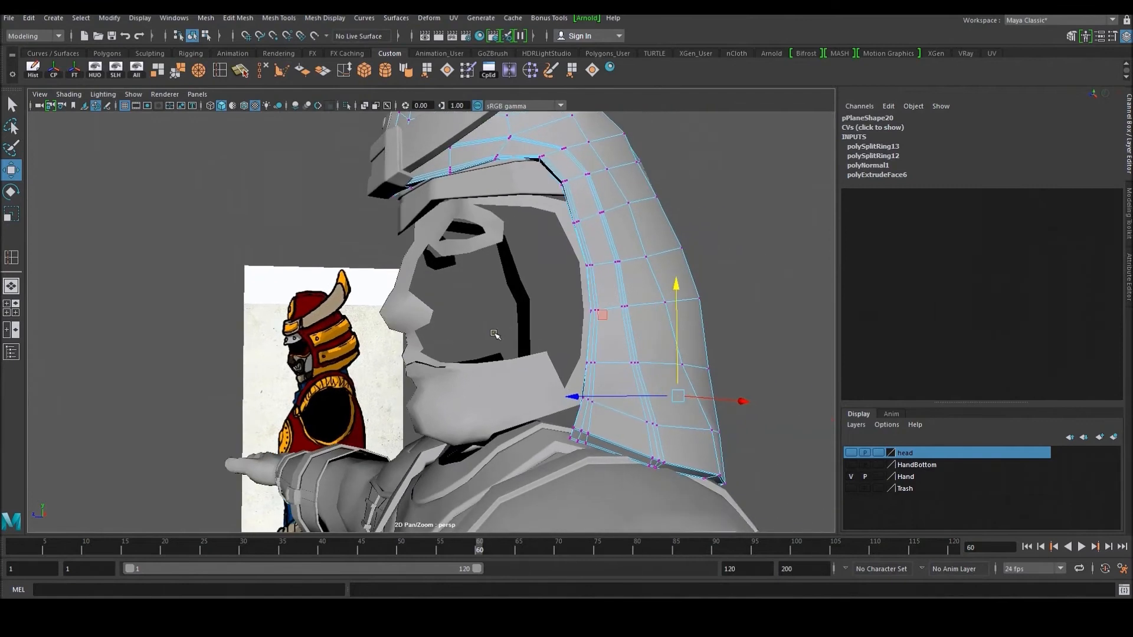
left_click_drag(520, 351, 576, 367, "alt")
middle_click_drag(575, 368, 554, 357, "alt")
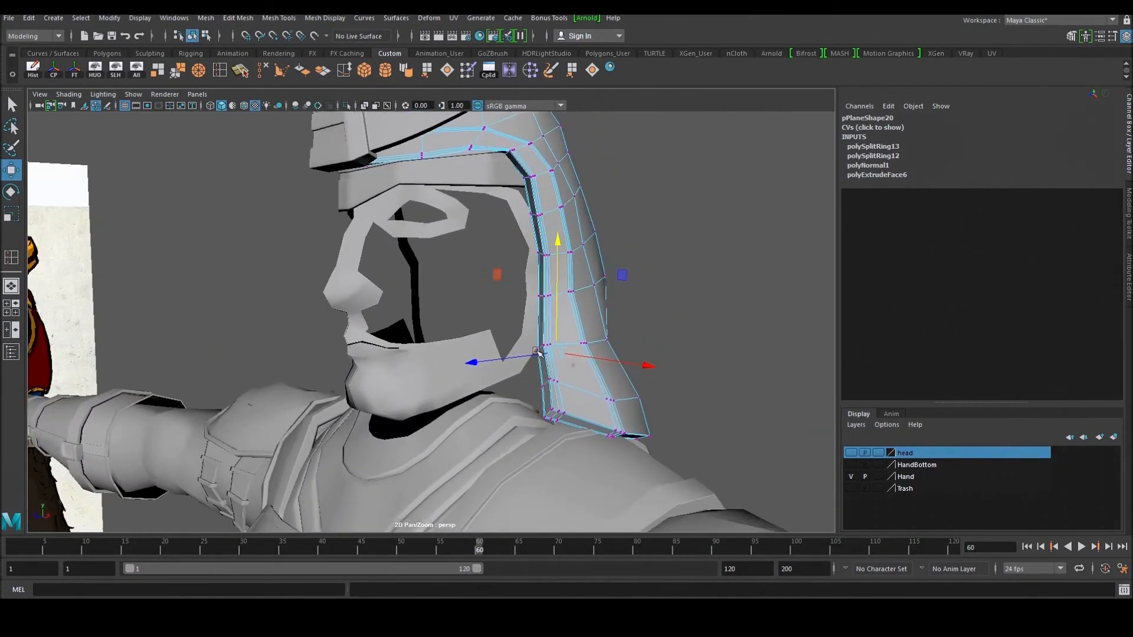
left_click_drag(553, 357, 511, 342, "alt")
middle_click_drag(511, 343, 462, 379, "alt")
left_click_drag(462, 379, 605, 328, "alt")
middle_click_drag(604, 328, 593, 383, "alt")
Select a horizontal row of faces around the shell's side and compare its placement with the gold bands in the side reference
key("F11")
left_click(506, 324)
left_click_drag(549, 325, 572, 361, "alt")
left_click(559, 327, "shift")
left_click(594, 320, "shift")
key("space")
key("space")
middle_click_drag(494, 353, 590, 456, "alt")
right_click_drag(590, 456, 515, 381, "alt")
scroll(515, 380, "up", 3)
key("space")
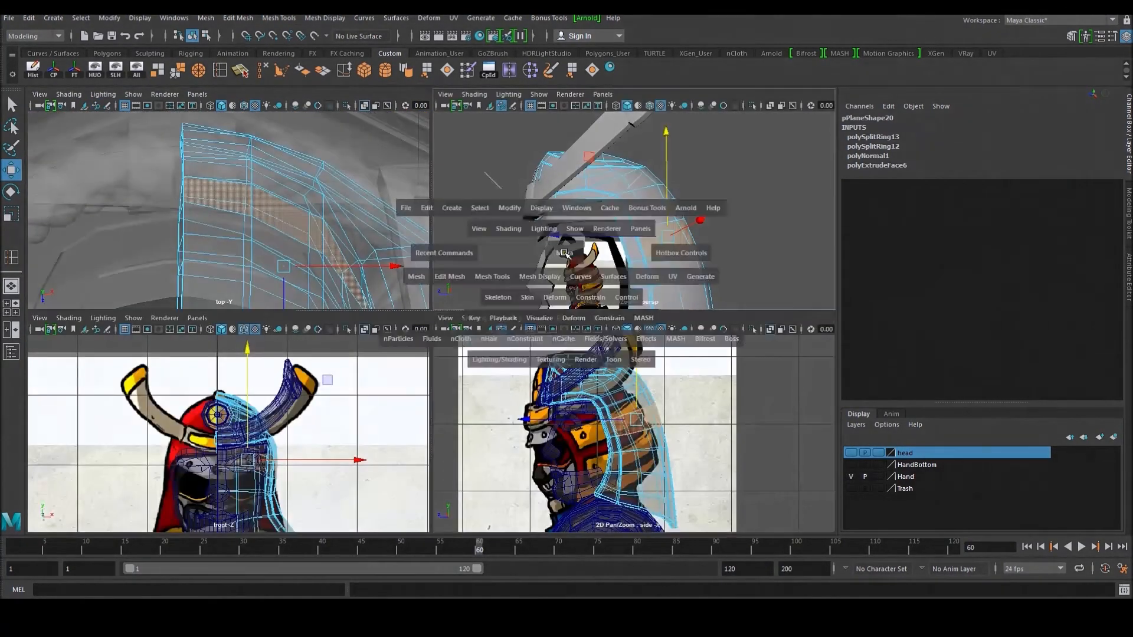
key("space")
left_click_drag(539, 345, 479, 408, "alt")
mouse_move(510, 371)
left_mouse_down("alt")
mouse_move(526, 373)
mouse_move(499, 378)
mouse_move(513, 380)
left_mouse_up("alt")
Move vertices in the lower rows on the back of the helmet shell vertically to even out the edge flow
key("F9")
right_click_drag(513, 381, 555, 431, "alt")
middle_click_drag(581, 455, 549, 377, "alt")
mouse_move(593, 320)
left_mouse_down()
mouse_move(591, 298)
mouse_move(592, 320)
left_mouse_up()
left_click(544, 406)
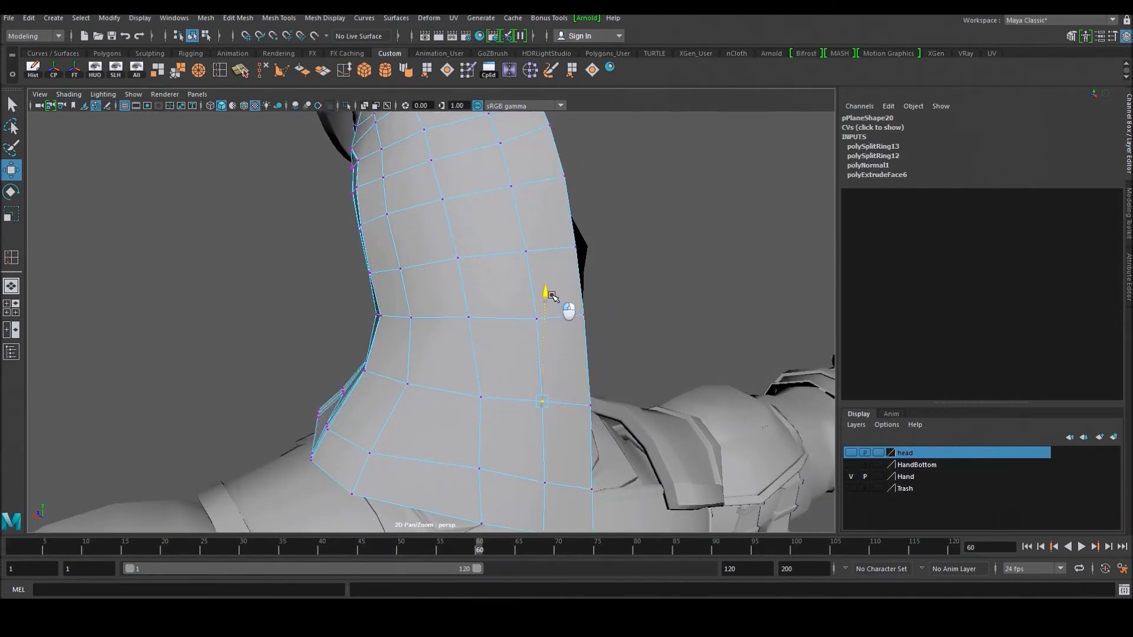
left_click_drag(515, 306, 534, 310, "alt")
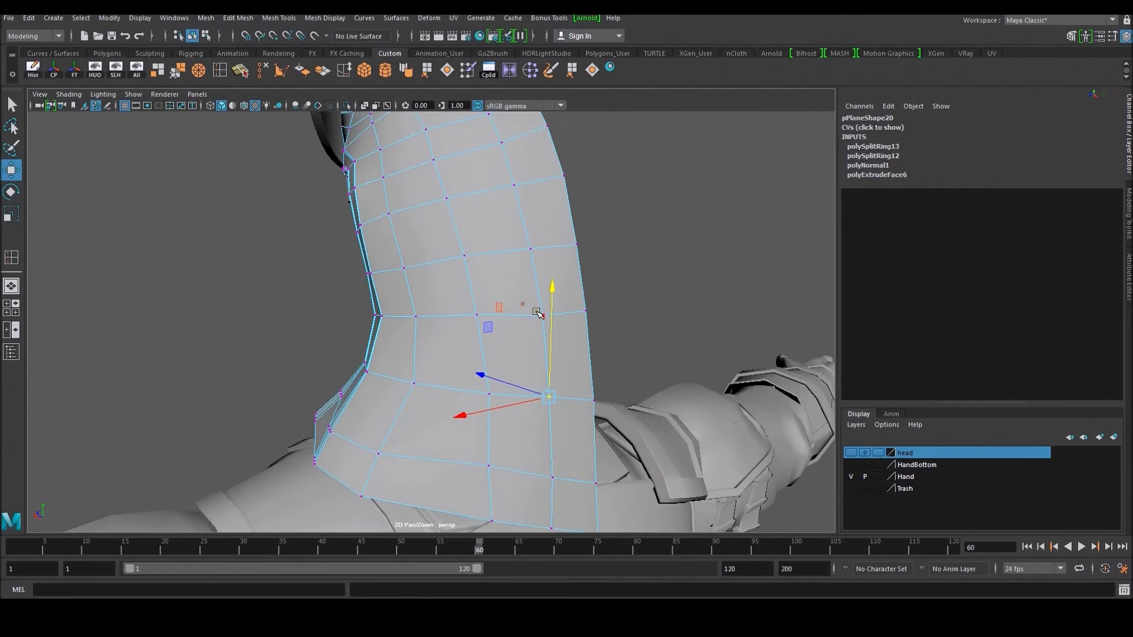
Insert a horizontal edge loop just below the existing one across the shell's lower back and delete the original loop
left_click(219, 70)
left_click(483, 326)
key("w")
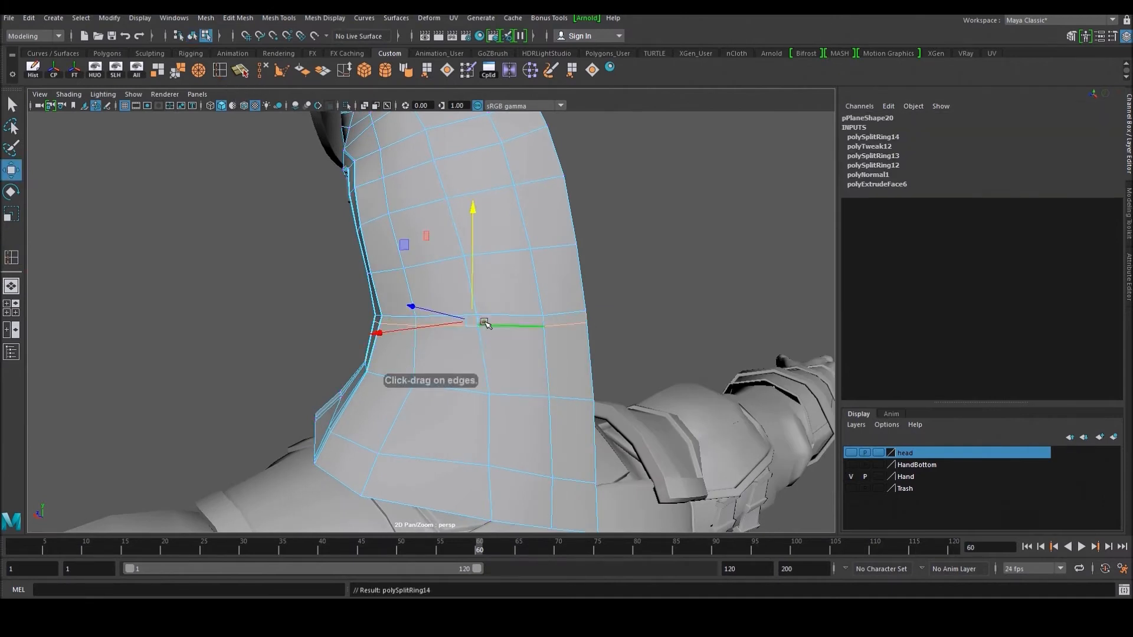
left_click(265, 69)
left_click_drag(458, 343, 477, 331, "alt")
key("q")
left_click(425, 351)
Adjust the height of the horizontal edge row above the new loop on the back of the shell
right_click_drag(476, 330, 458, 277)
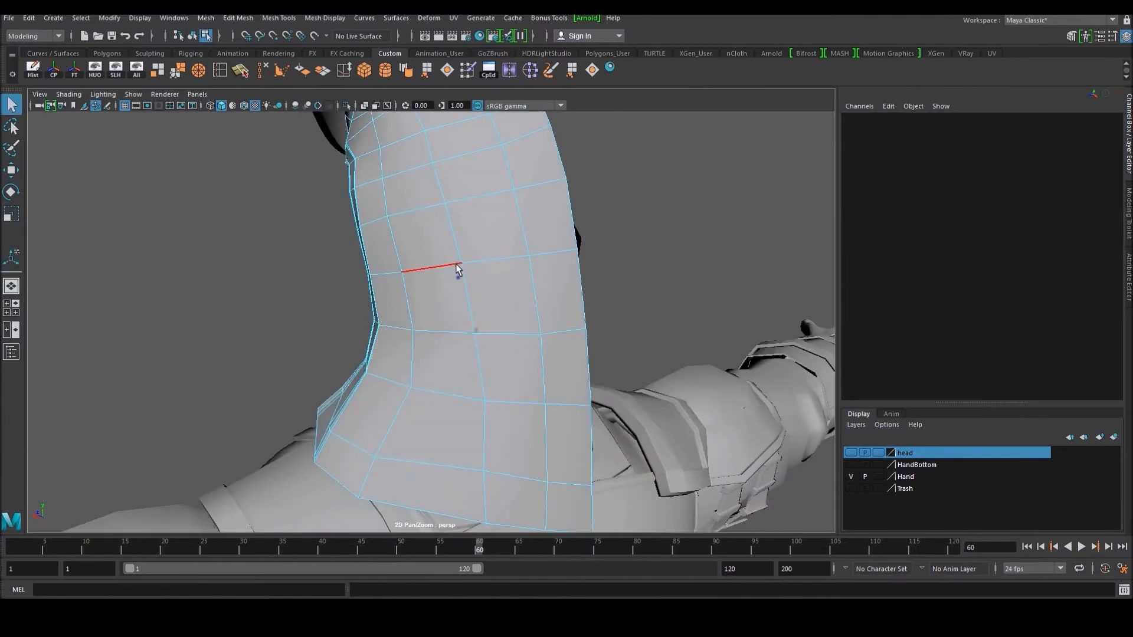
left_click(466, 262)
left_click_drag(463, 231, 463, 234)
Duplicate two horizontal bands of faces around the side and back of the shell and offset the copies outward as separate strips
right_click_drag(458, 347, 458, 373)
left_click(405, 359)
left_click(467, 362, "shift")
left_click(554, 364, "shift")
left_click_drag(531, 369, 460, 358, "alt")
scroll(535, 389, "up", 3)
left_click(401, 320, "shift")
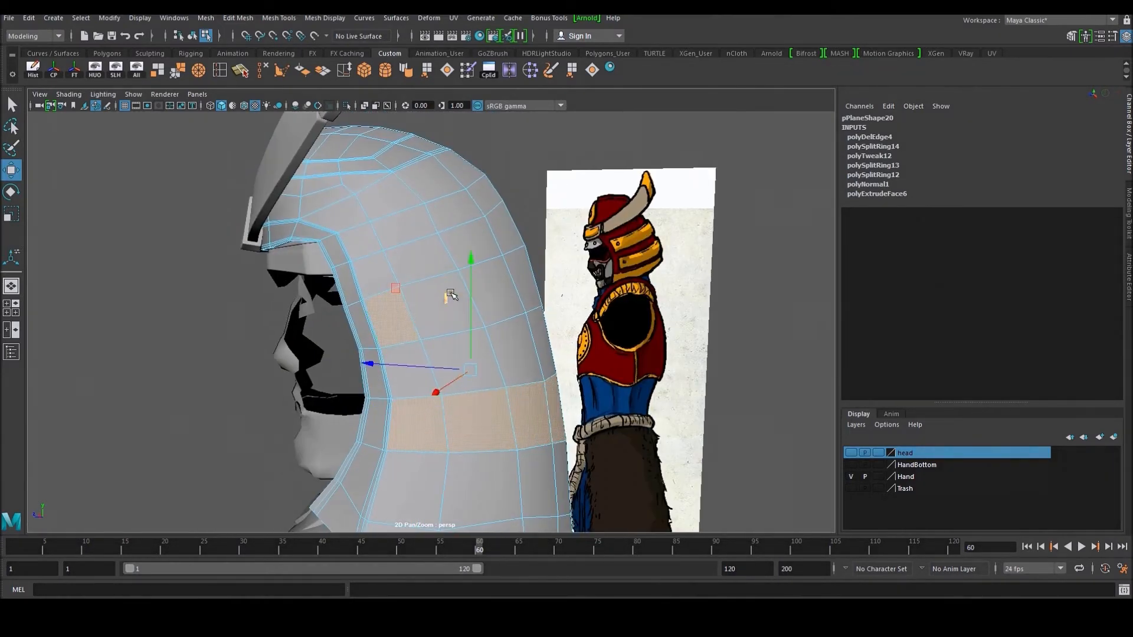
left_click(458, 313, "shift")
left_click(501, 302, "shift")
left_click(527, 294, "shift")
left_click_drag(527, 294, 664, 307, "alt")
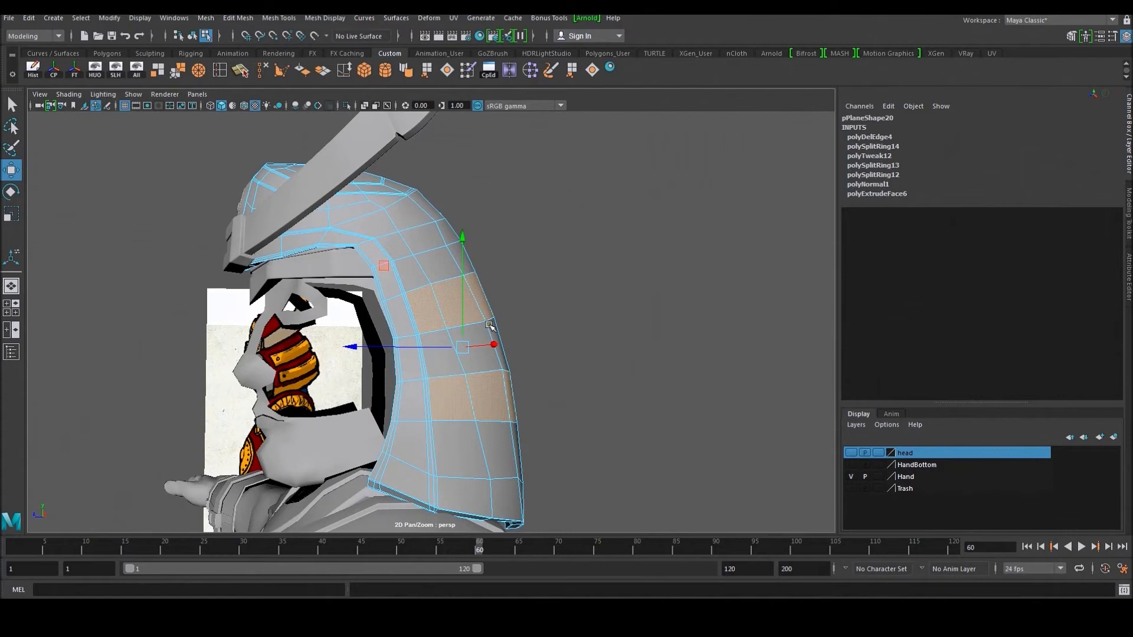
left_click(238, 19)
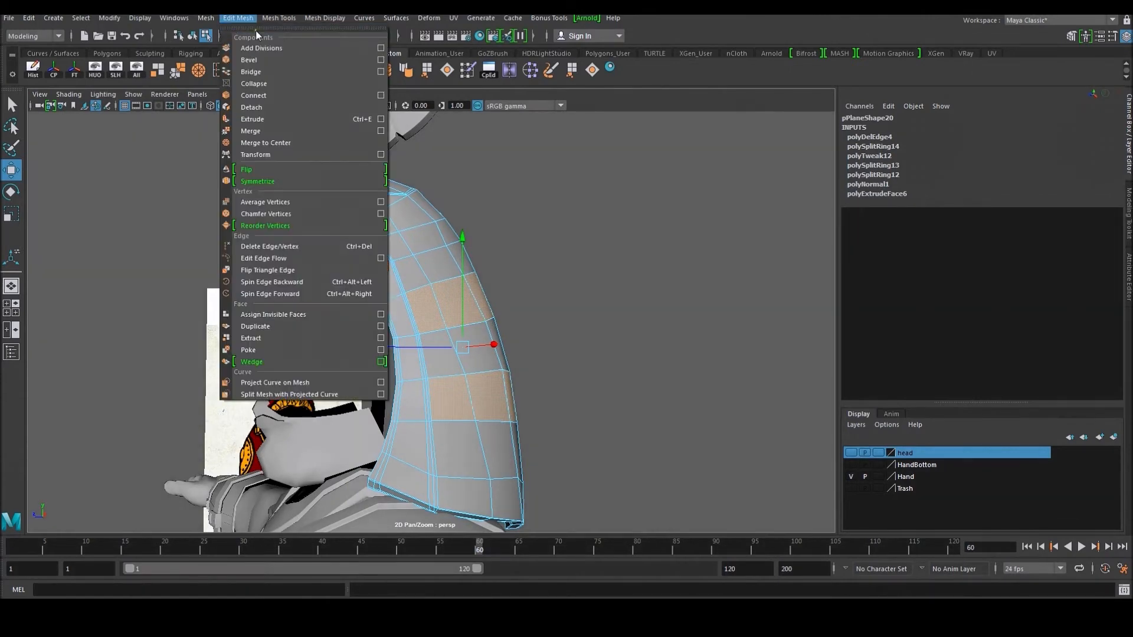
left_click(292, 326)
left_click_drag(478, 289, 481, 292)
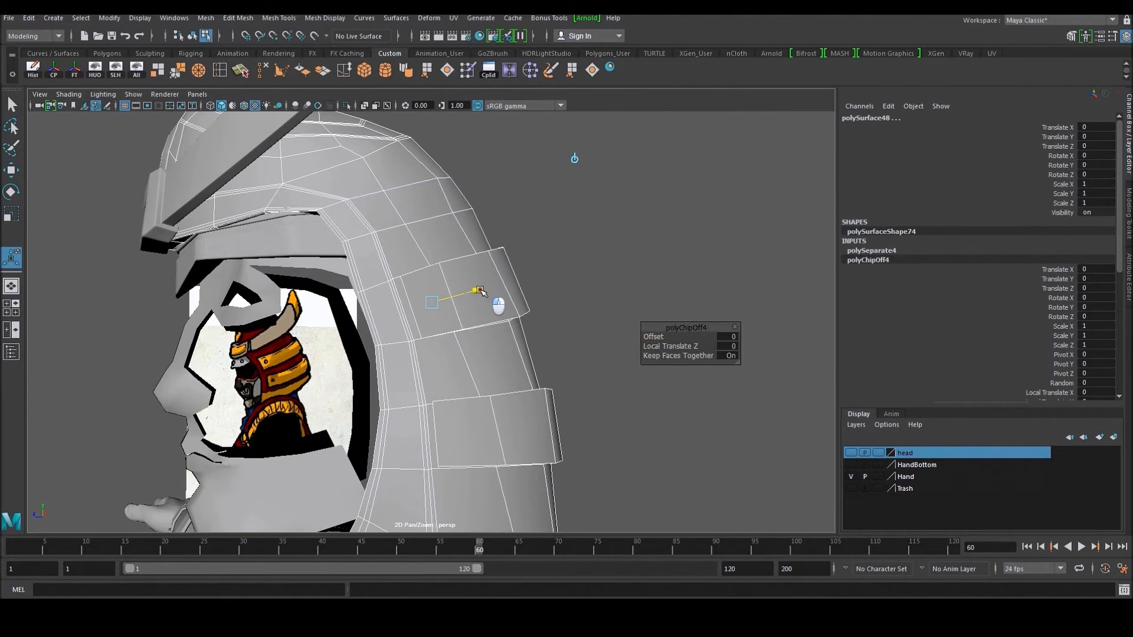
Reshape the upper strip by moving its lower-edge vertices and a front vertex of its upper edge vertically
left_click(589, 278)
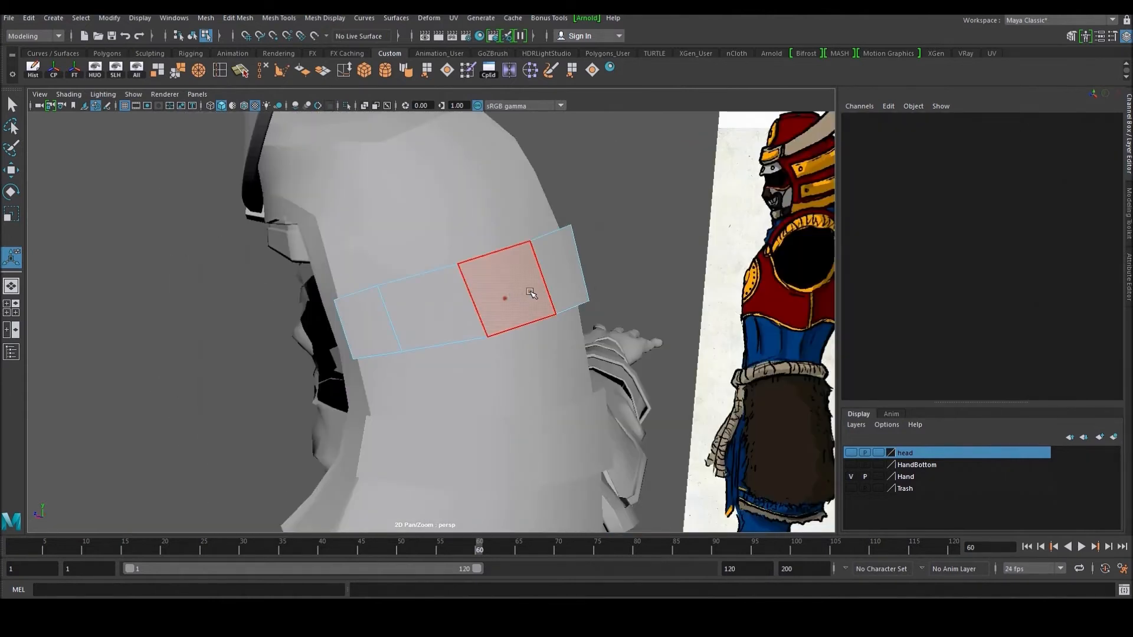
right_click(465, 308)
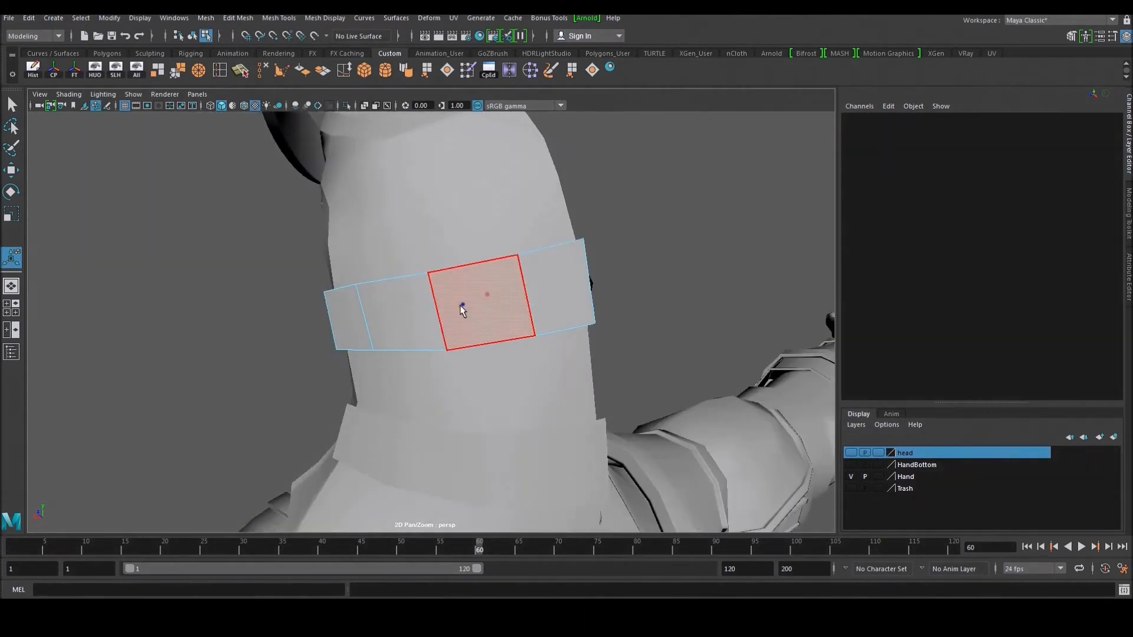
left_click(467, 304)
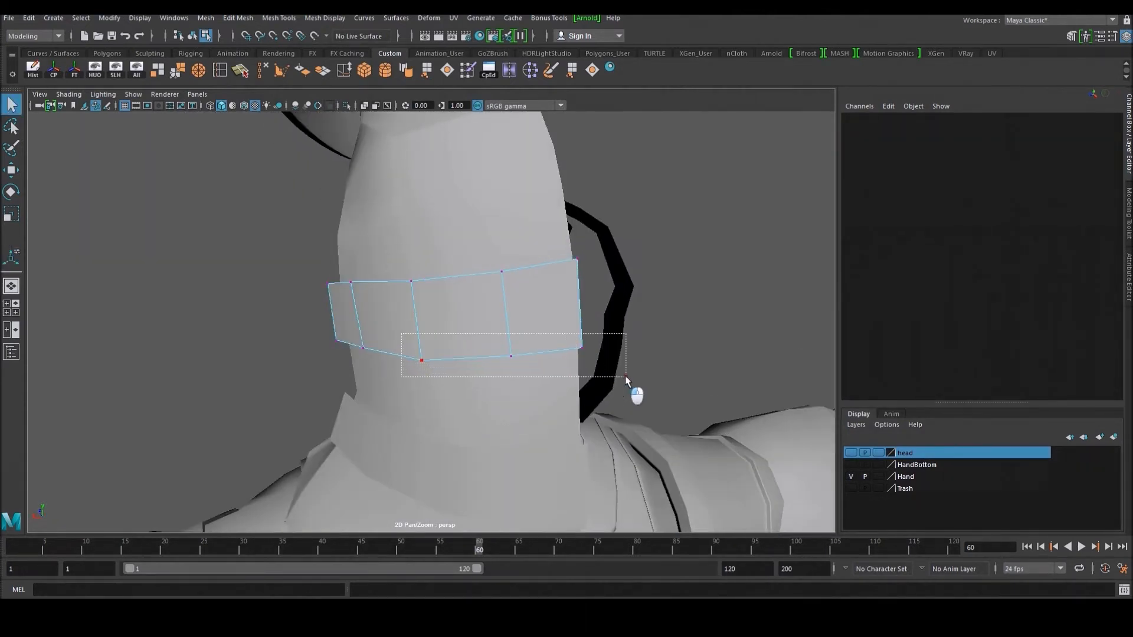
left_click_drag(627, 381, 627, 380)
key("w")
left_click_drag(505, 254, 506, 249)
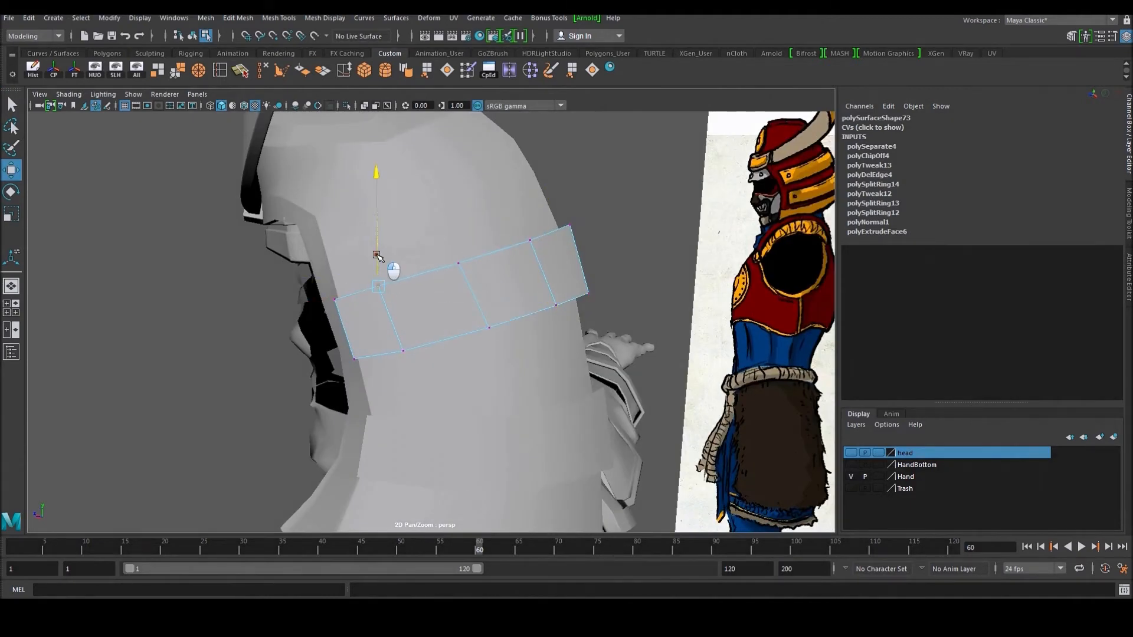
left_click_drag(378, 255, 420, 284, "alt")
Extrude all faces of the upper strip to give it thickness
right_click_drag(420, 283, 407, 287)
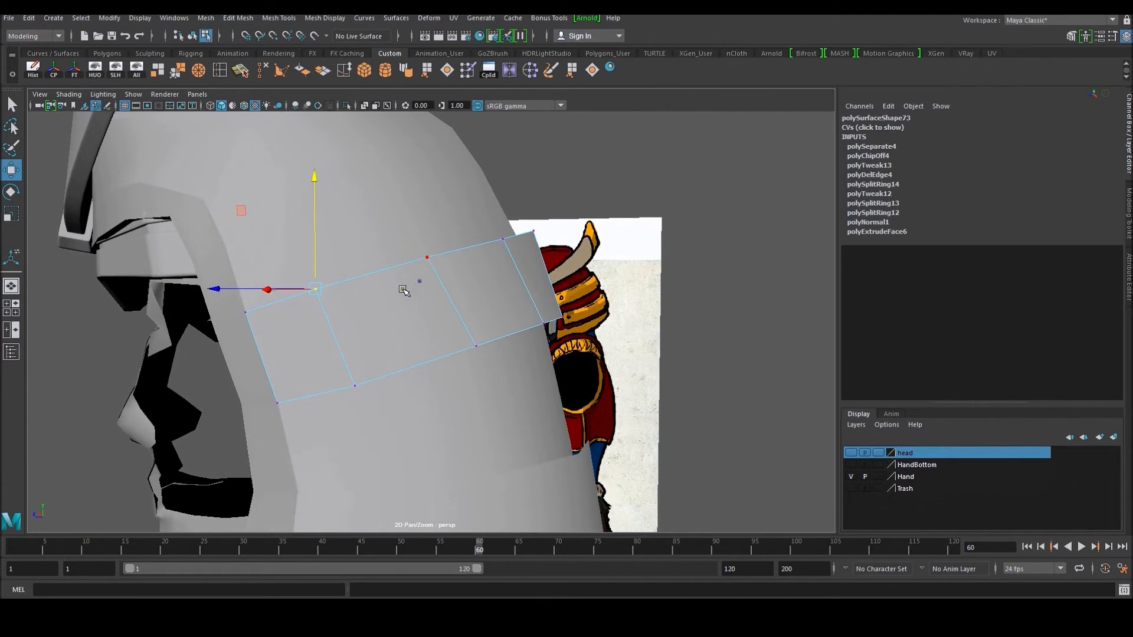
left_click_drag(407, 287, 448, 287, "alt")
right_click_drag(447, 287, 448, 301)
scroll(448, 301, "down", 5)
left_click_drag(523, 234, 365, 360)
right_click_drag(536, 258, 532, 287, "shift")
left_click_drag(533, 287, 469, 393, "alt")
scroll(469, 395, "up", 3)
left_click_drag(457, 432, 445, 431)
Reverse the normals of the extruded upper strip so its faces point outward
right_click_drag(484, 271, 498, 267)
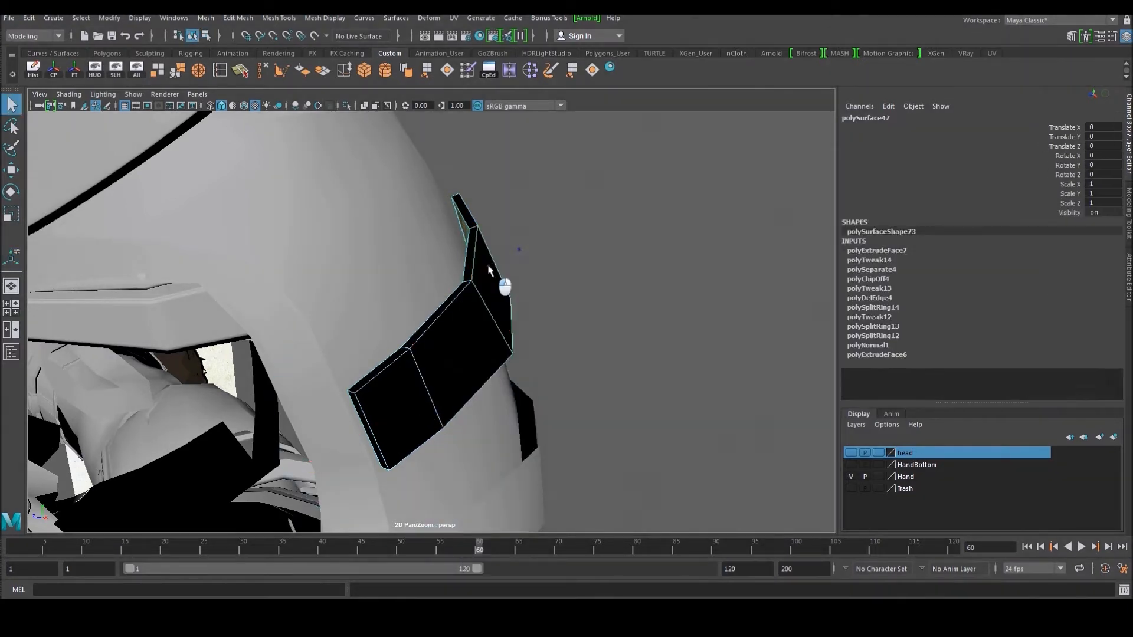
key("w")
left_click(525, 229)
left_click(483, 275)
left_click(55, 70)
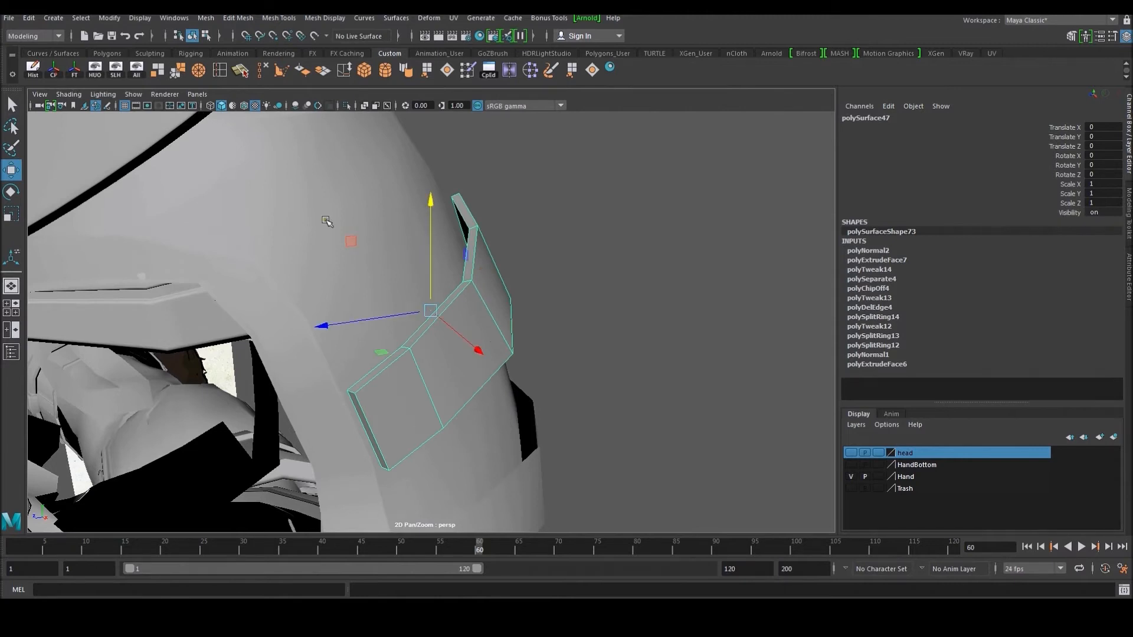
Shift the whole upper strip by about -0.03 in X and 0.017 in Z
left_click_drag(490, 362, 269, 403)
left_click_drag(460, 214, 460, 206)
left_click_drag(350, 290, 347, 290)
Move the upper strip's rear end vertices and the neighbouring column along Z toward the helmet shell
right_click_drag(533, 429, 499, 426)
left_click_drag(499, 426, 620, 435, "alt")
left_click_drag(620, 434, 604, 386, "alt")
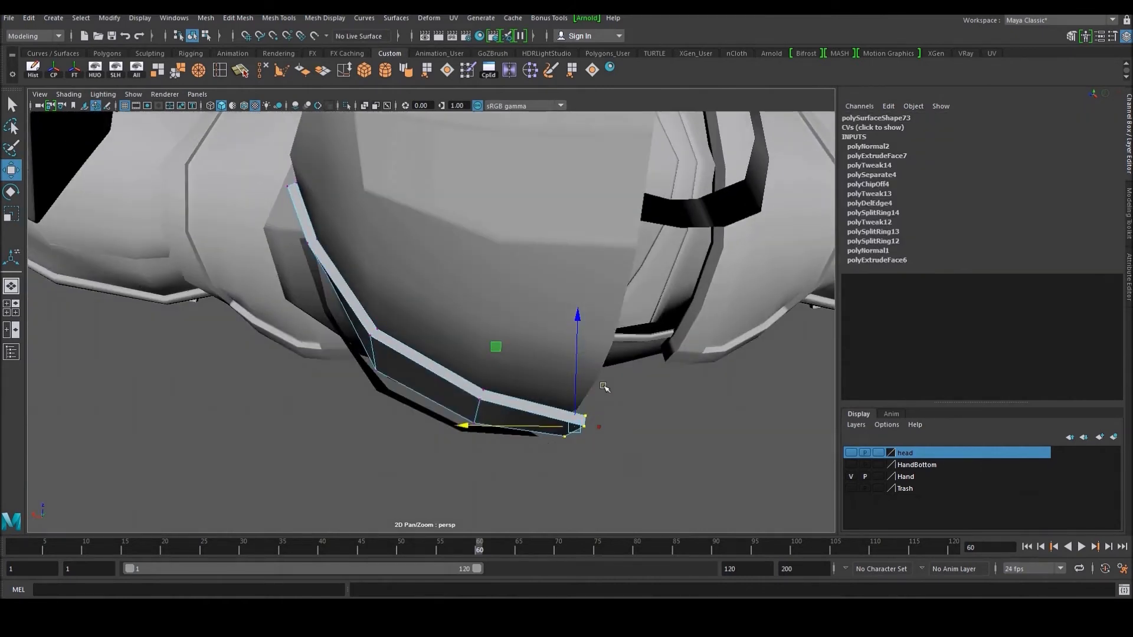
left_click_drag(575, 318, 572, 322)
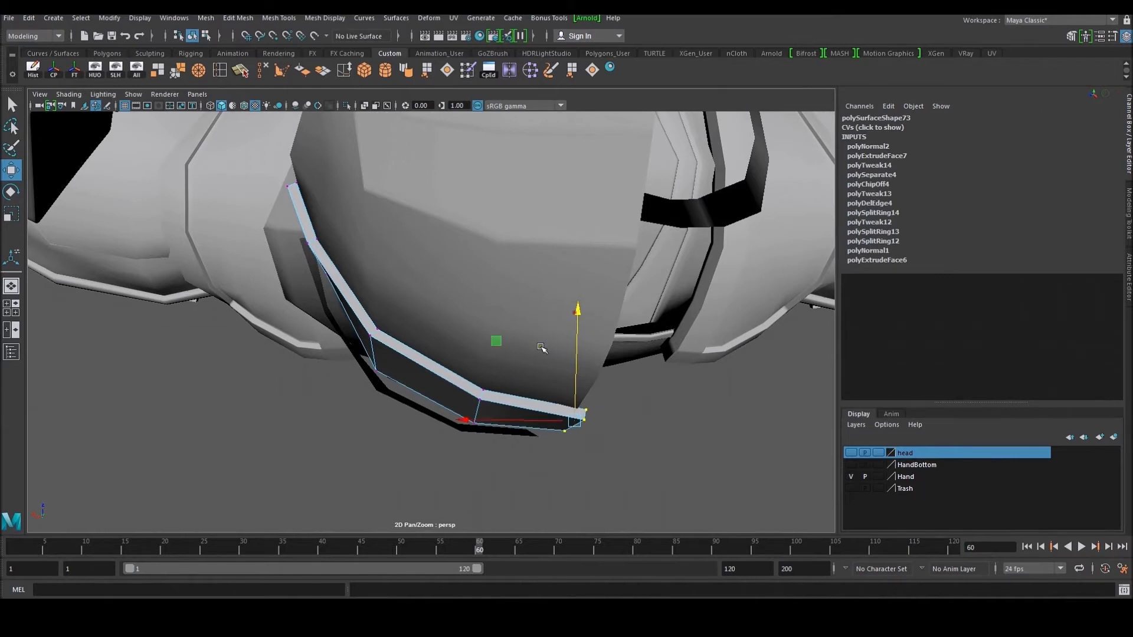
left_click_drag(455, 468, 505, 356)
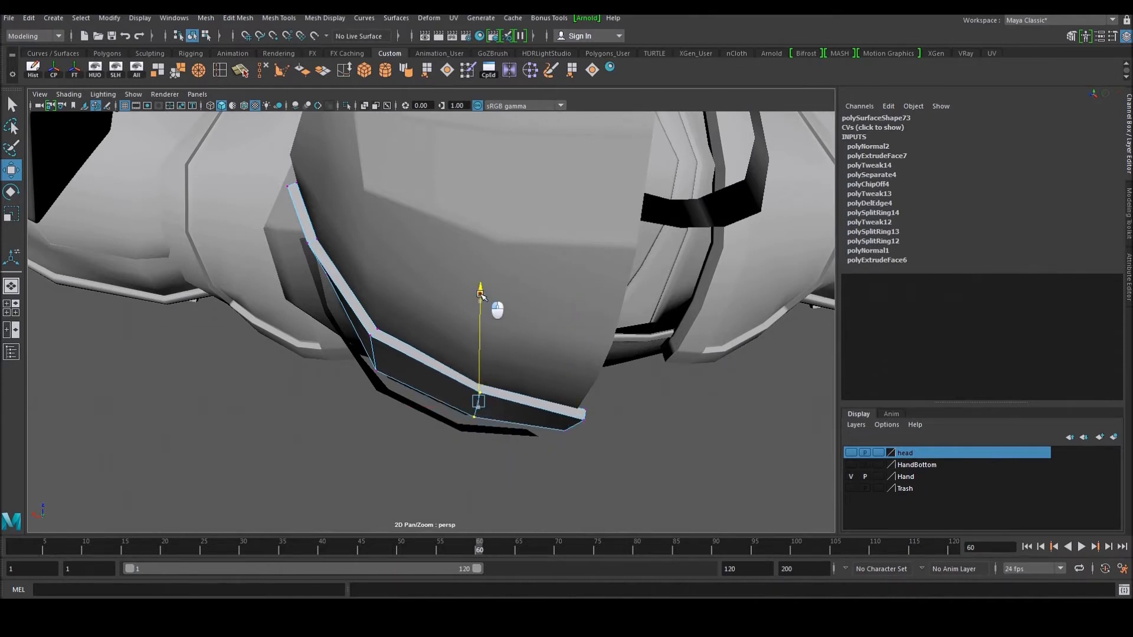
left_click_drag(481, 299, 631, 280, "alt")
Fine-tune the upper strip's lower-edge vertices, undo the last change and return to object selection
left_click_drag(452, 360, 335, 382, "alt")
left_click_drag(335, 382, 369, 375, "alt")
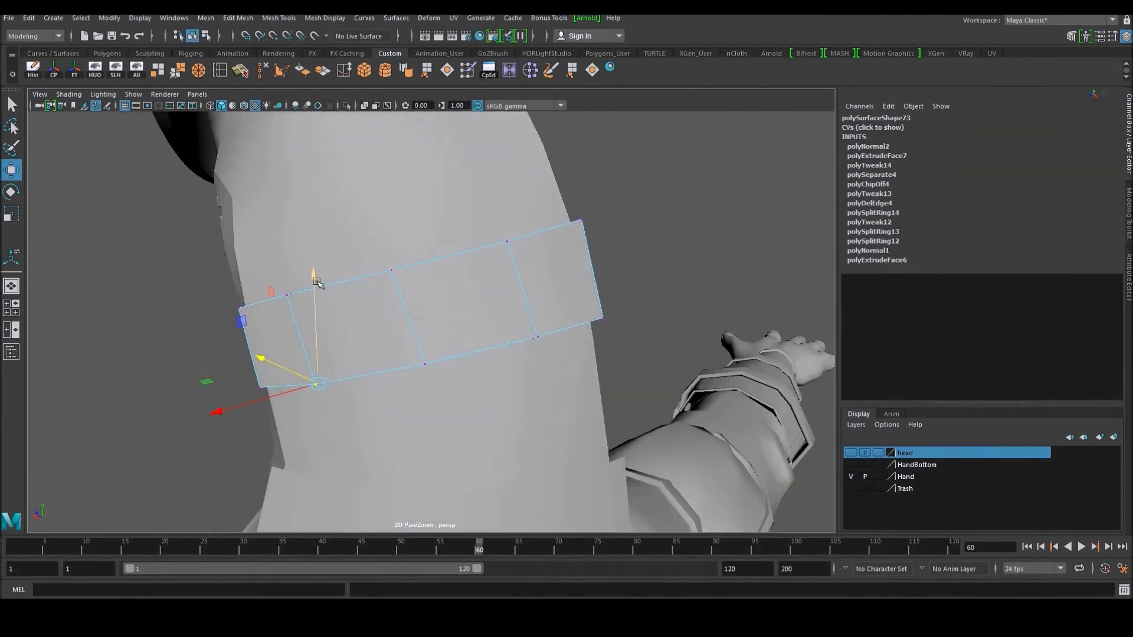
left_click_drag(317, 278, 402, 393, "alt")
left_click_drag(380, 282, 522, 273, "alt")
left_click(547, 311)
key("ctrl+z")
left_click_drag(566, 337, 449, 275, "alt")
right_click_drag(548, 273, 569, 259)
left_click(613, 298)
scroll(606, 304, "down", 5)
mouse_move(606, 305)
left_mouse_down("alt")
mouse_move(664, 316)
mouse_move(627, 310)
left_mouse_up("alt")
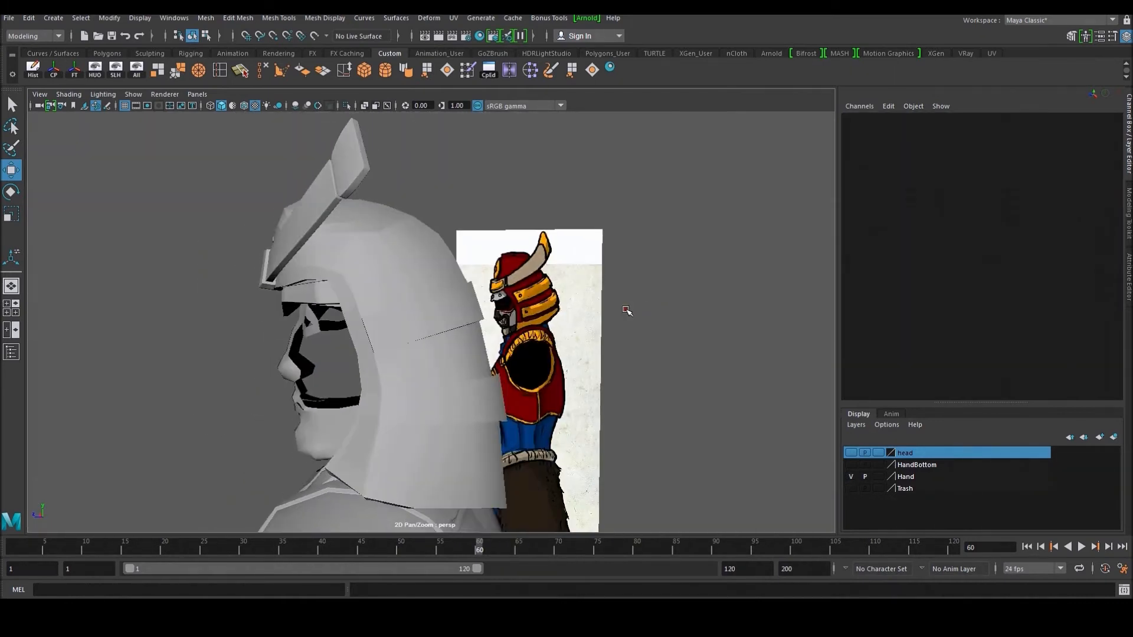
Insert edge loops on the upper strip close to its upper and lower borders
left_click(456, 314)
scroll(458, 300, "up", 3)
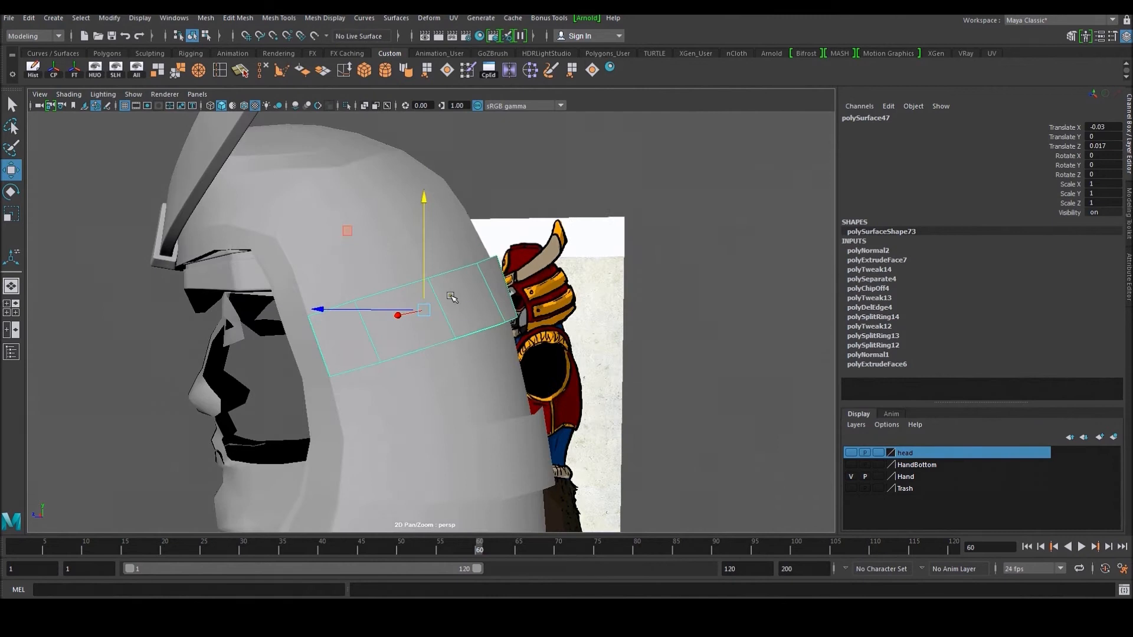
scroll(455, 293, "up", 5)
left_click_drag(204, 312, 318, 297, "alt")
left_click(174, 70)
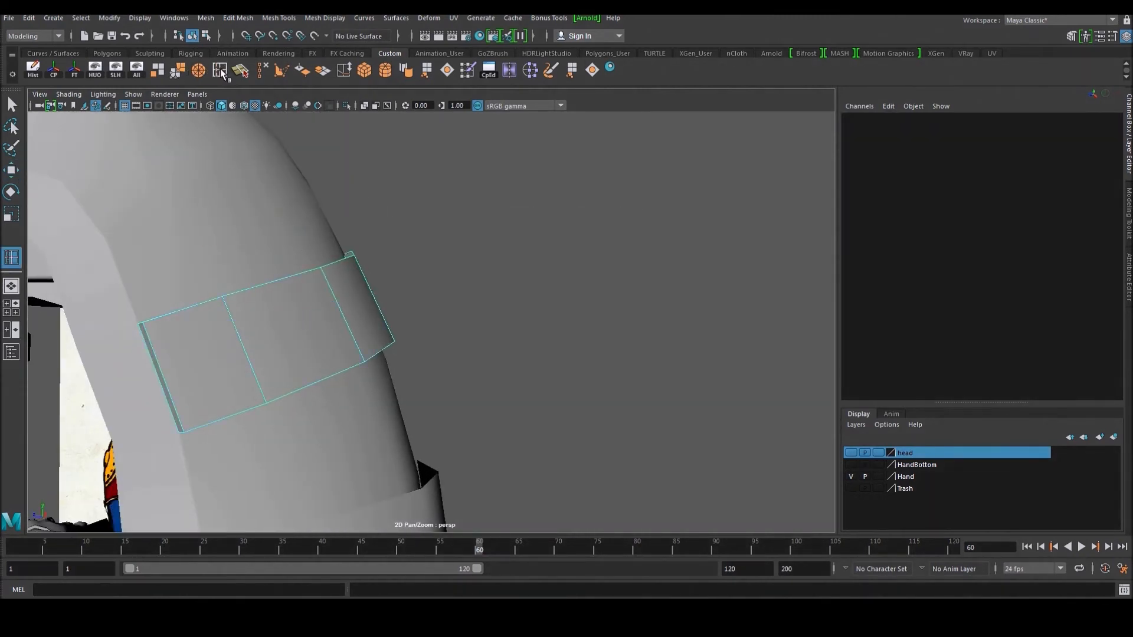
left_click(225, 307)
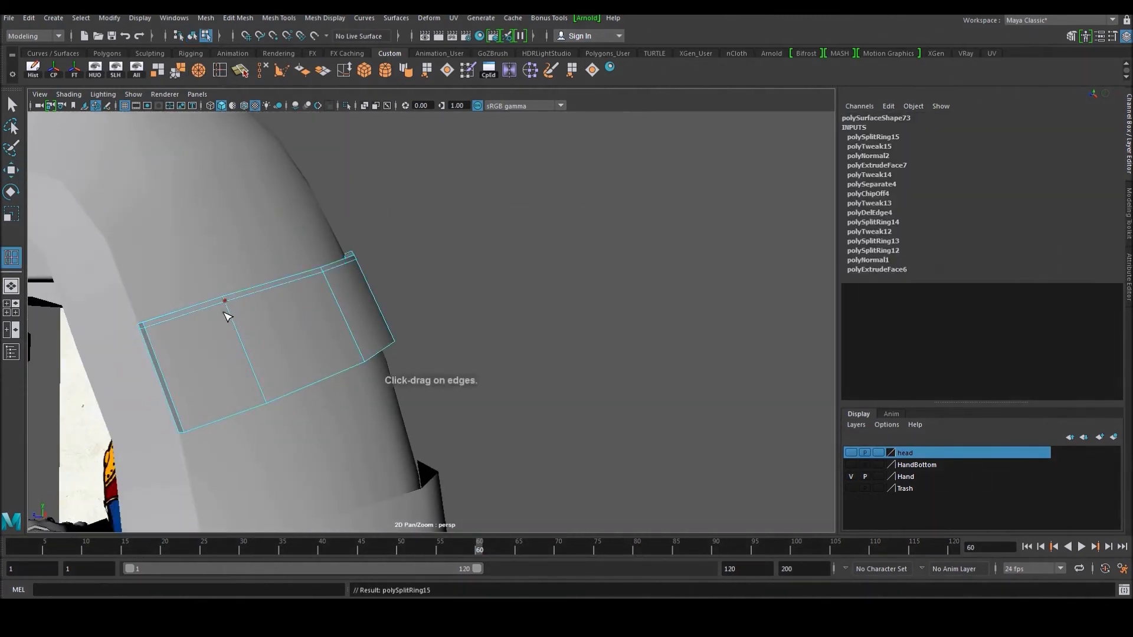
left_click(265, 394)
Add supporting edge loops close to the upper strip's front end and along its thickness
left_click_drag(267, 394, 307, 385, "alt")
left_click(216, 325)
left_click_drag(218, 324, 318, 334, "alt")
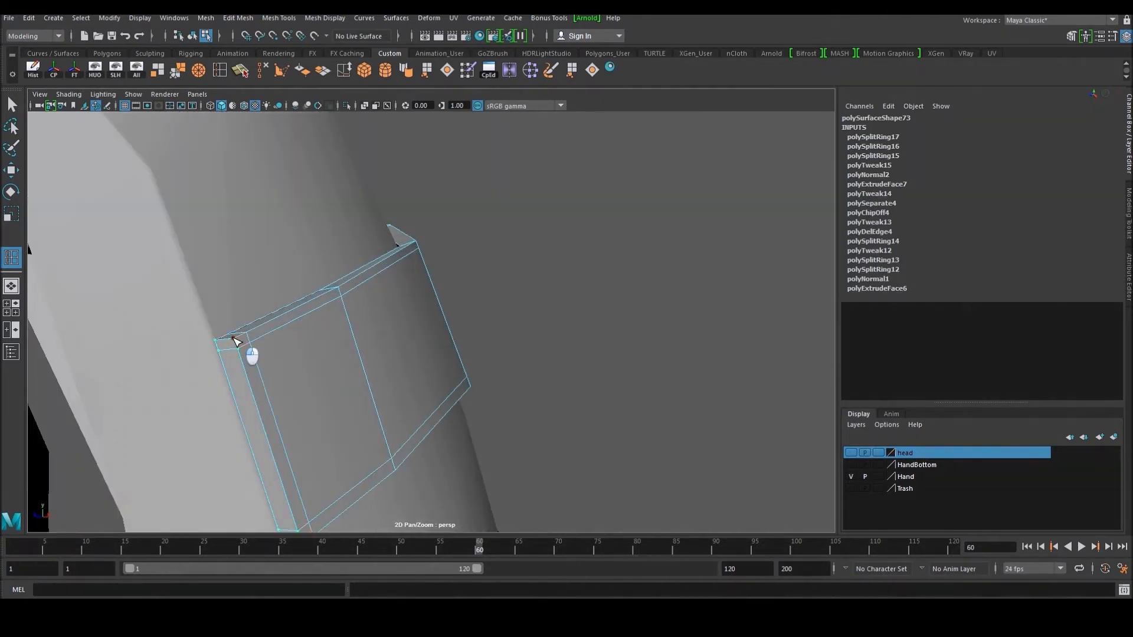
left_click(236, 353)
left_click_drag(236, 353, 456, 296, "alt")
left_click(301, 357)
Delete the faces closing the upper strip's rear end at the helmet's centre line
key("w")
left_click(560, 248)
left_click_drag(551, 240, 465, 367)
key("Delete")
Delete the upper strip's construction history and display the strip and helmet shell in smooth preview
right_click_drag(511, 316, 530, 246)
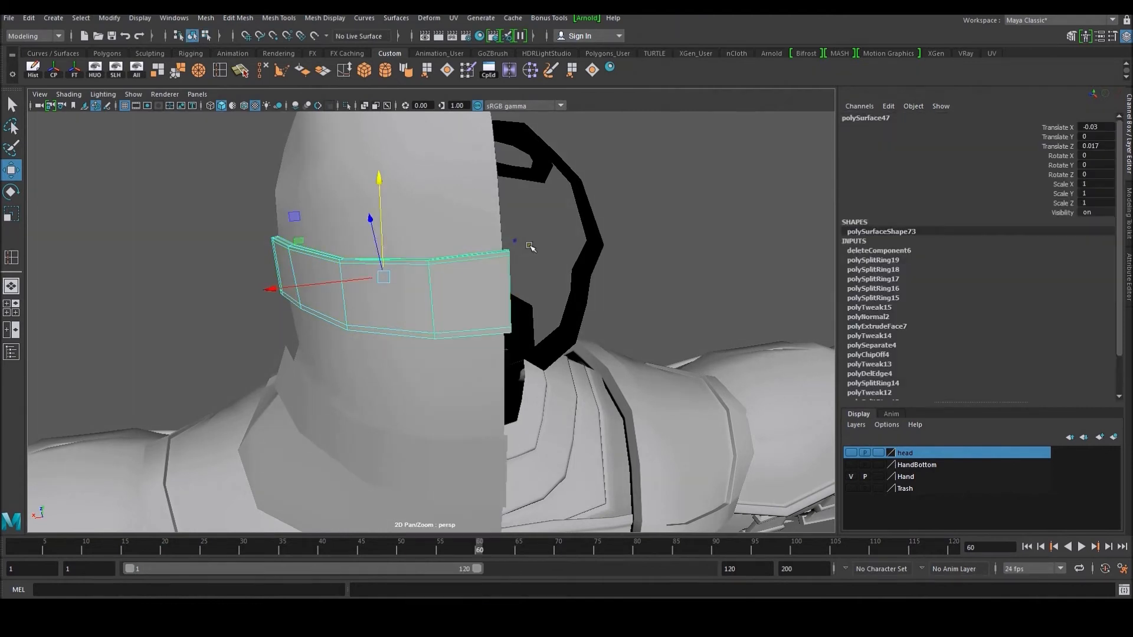
left_click(37, 74)
left_click_drag(260, 348, 414, 321, "alt")
key("3")
left_click(394, 228)
key("3")
left_click(434, 219)
scroll(435, 219, "down", 5)
left_click_drag(435, 219, 429, 290, "alt")
scroll(418, 277, "down", 5)
scroll(450, 311, "up", 6)
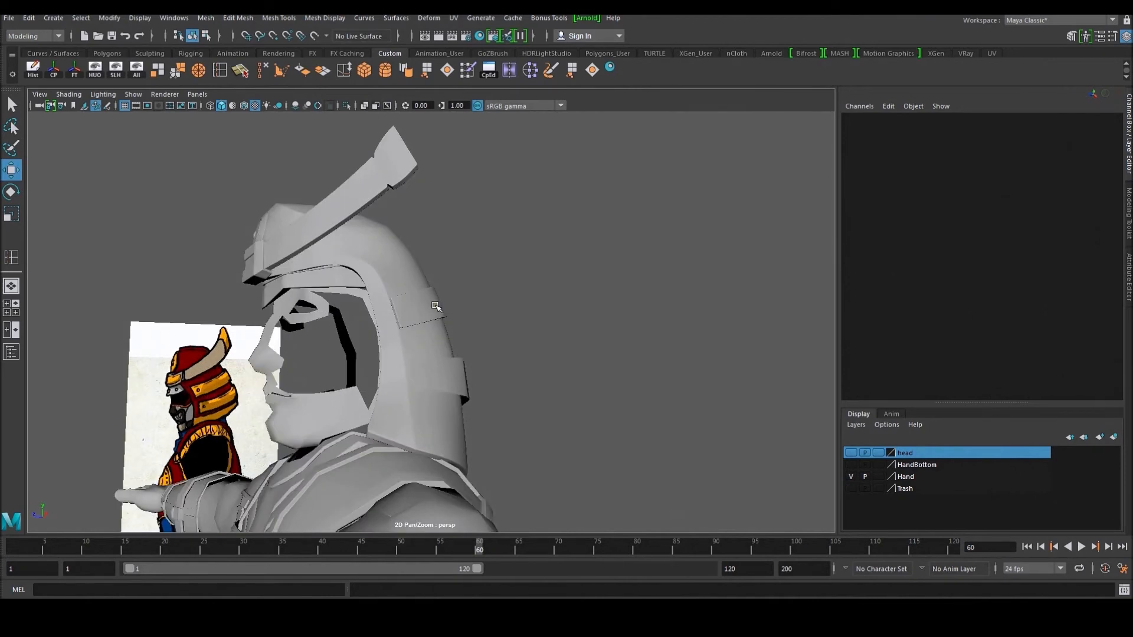
right_click_drag(435, 306, 467, 324, "alt")
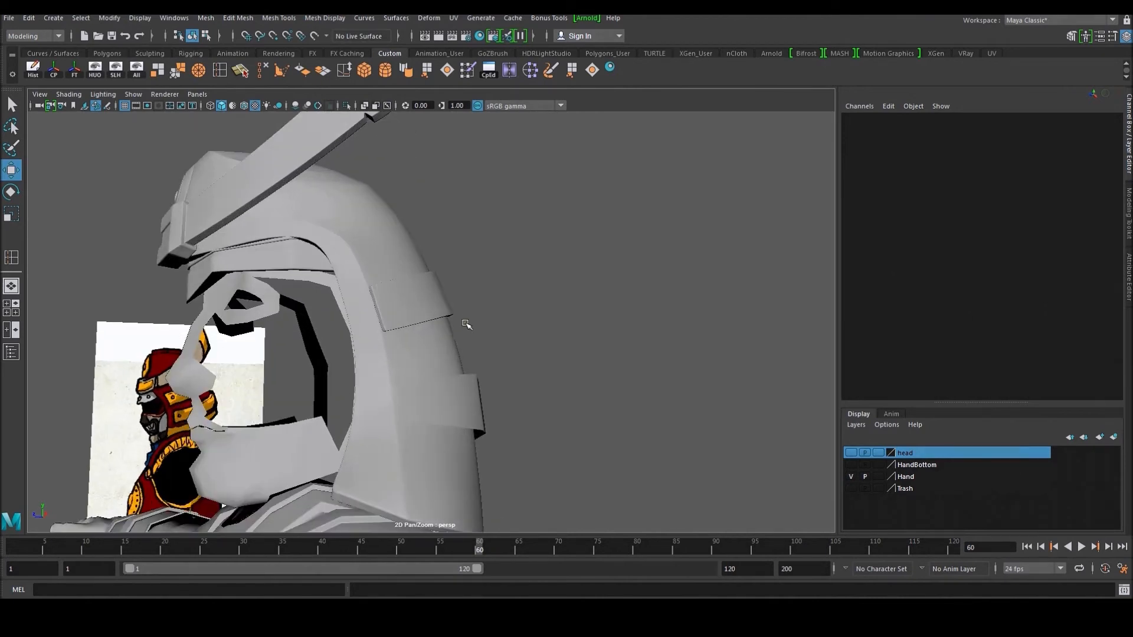
Duplicate the upper strip and move the copy down and back to about Translate Y -0.28 and Z -0.16, above the lowest strip
left_click(466, 384)
left_click_drag(455, 350, 397, 369, "alt")
left_click(415, 313)
right_click_drag(415, 313, 434, 317, "alt")
left_click_drag(433, 317, 515, 300, "alt")
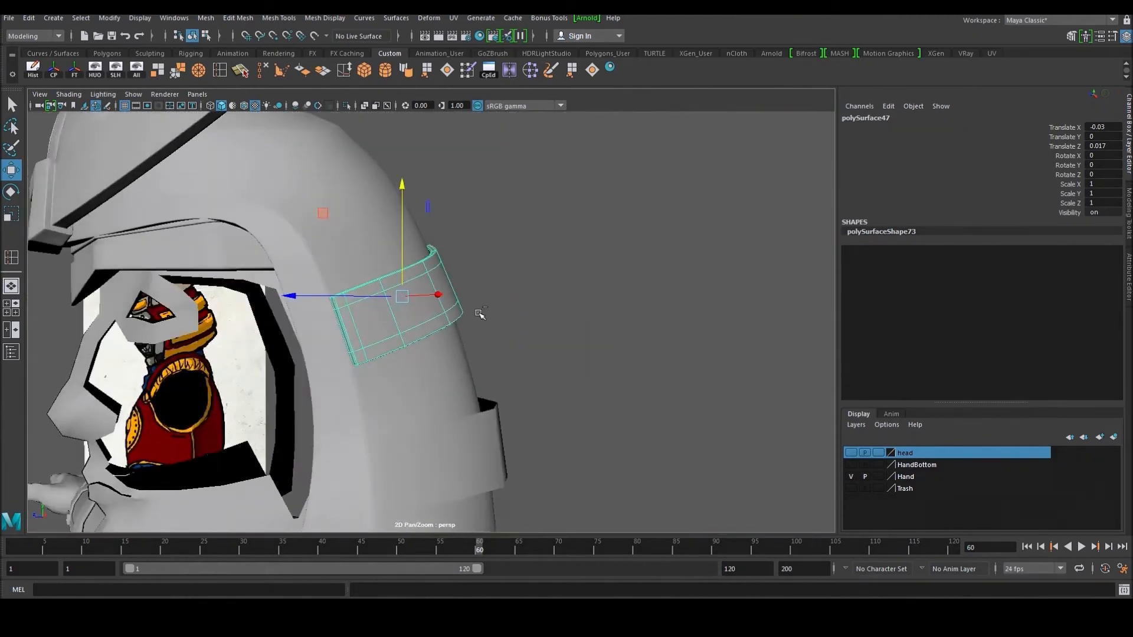
left_click_drag(399, 192, 417, 241)
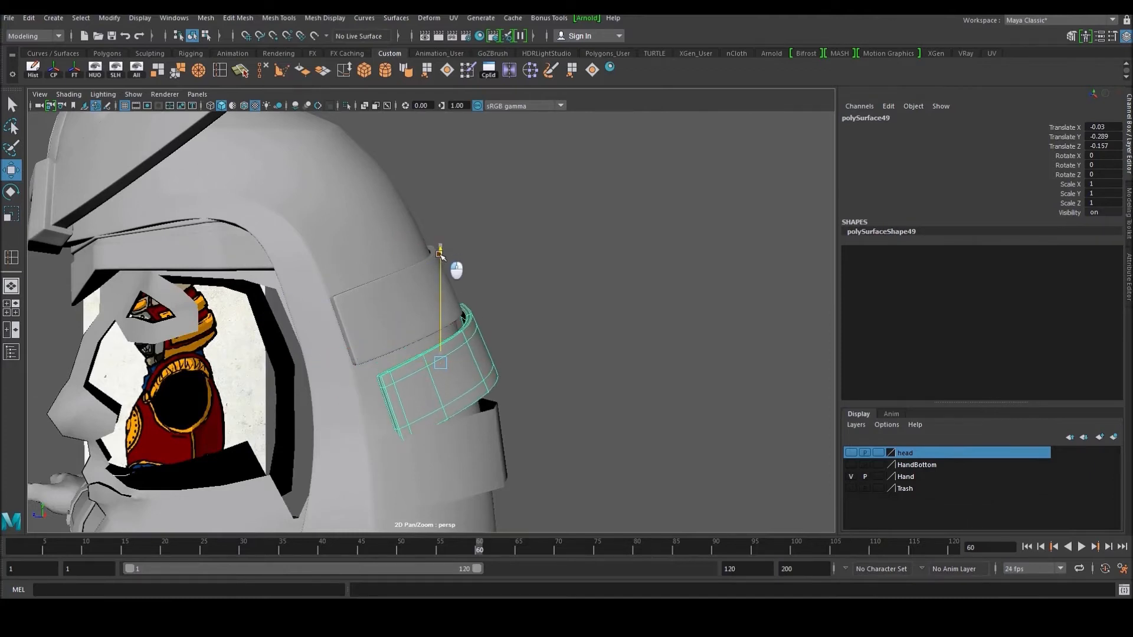
In the side view, rotate the copied middle strip about -8.2° around X and move it to about Translate Y -0.33 and Z -0.08
key("space")
key("space")
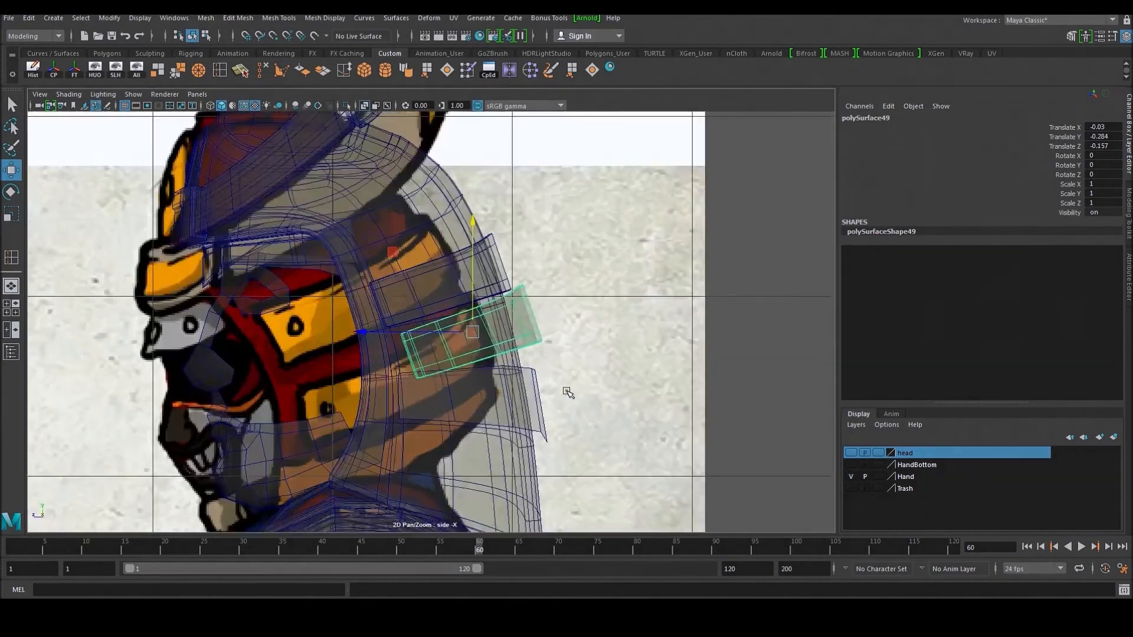
scroll(551, 257, "up", 5)
key("e")
left_click_drag(489, 242, 503, 244)
key("w")
left_click_drag(492, 328, 470, 337)
key("space")
key("space")
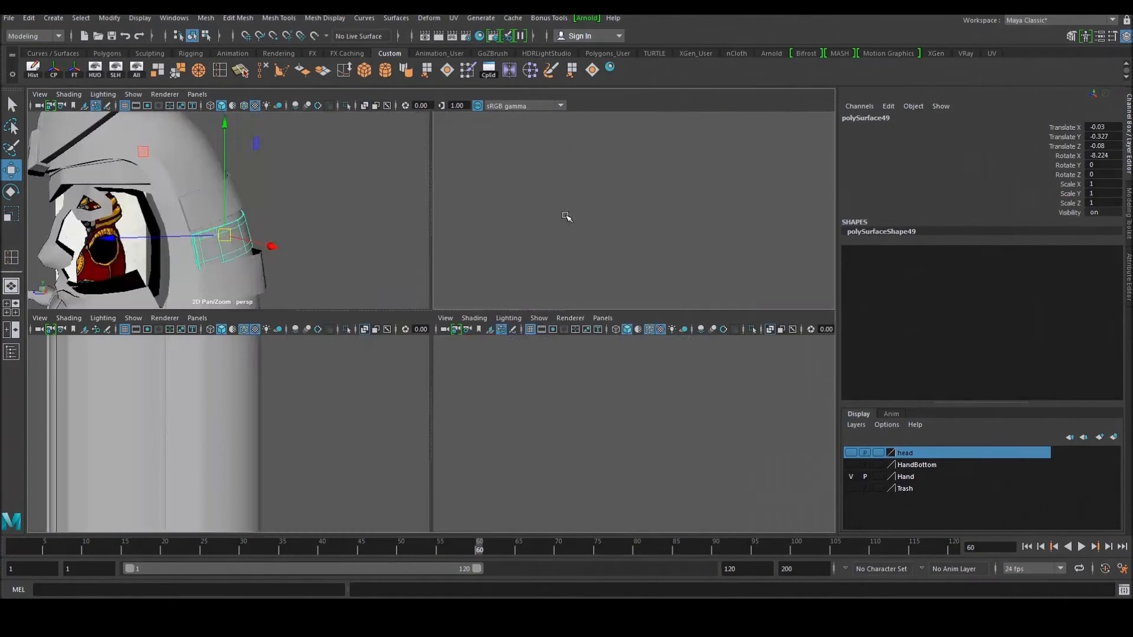
Refine the middle strip's rotation to about -6.06, -1.10 and 1.53 degrees and nudge it against the shell
left_click(592, 289)
mouse_move(593, 291)
left_mouse_down("alt")
mouse_move(472, 319)
mouse_move(597, 272)
left_mouse_up("alt")
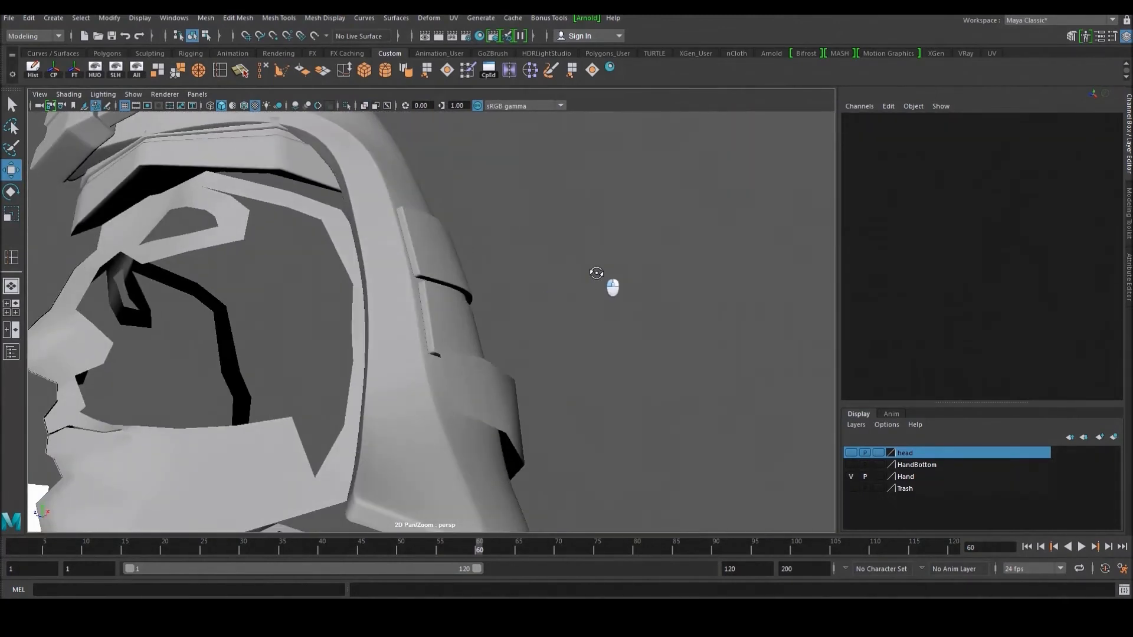
left_click(437, 316)
key("f")
key("e")
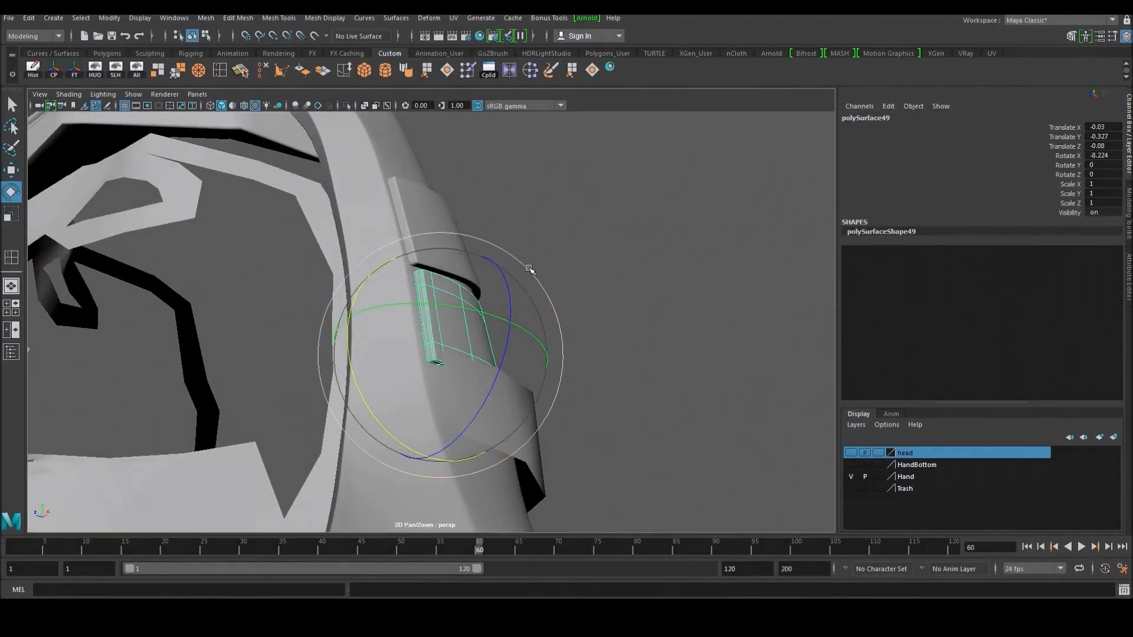
key("w")
left_click_drag(444, 257, 318, 353, "alt")
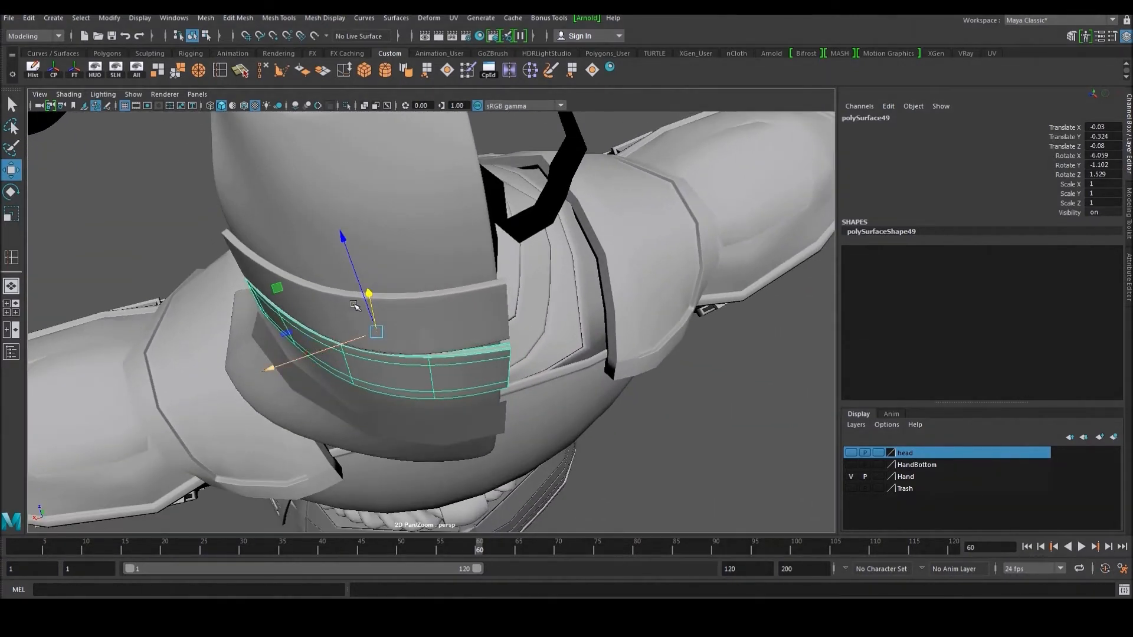
left_click_drag(355, 265, 357, 269)
Move two of the middle strip's crosswise edge loops so the strip follows the shell's curvature
middle_click_drag(340, 307, 423, 273, "alt")
mouse_move(424, 284)
left_mouse_down("alt")
mouse_move(427, 262)
mouse_move(433, 294)
left_mouse_up("alt")
scroll(433, 295, "up", 2)
key("F10")
double_click(424, 348)
left_click_drag(425, 349, 418, 318, "alt")
left_click_drag(413, 263, 418, 267)
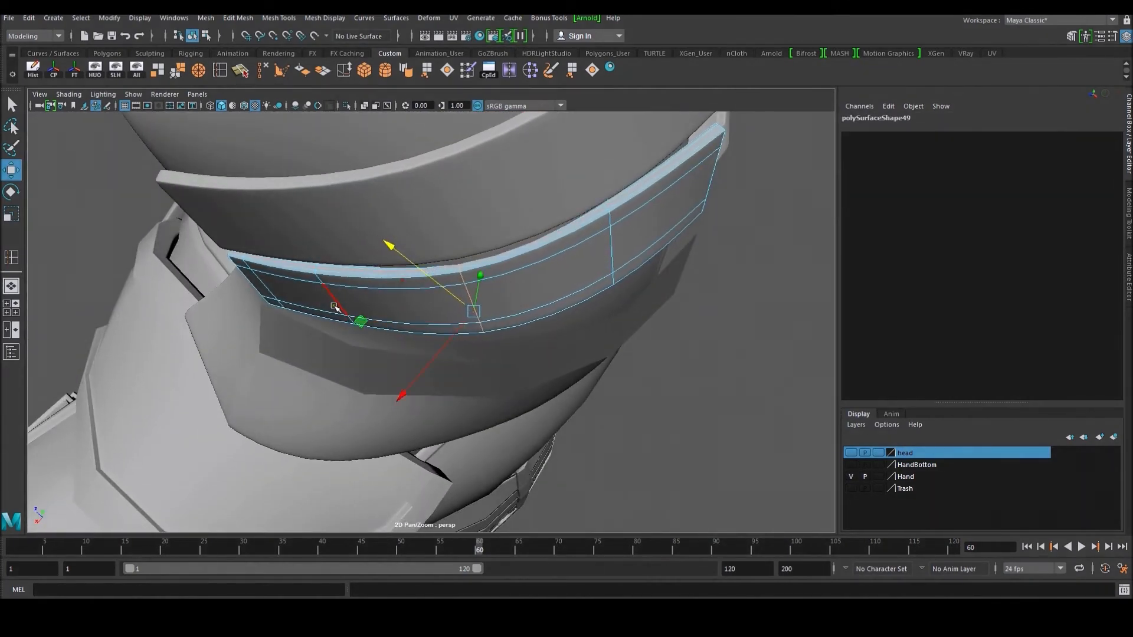
left_click_drag(296, 269, 330, 242, "alt")
double_click(642, 335)
left_click_drag(614, 326, 565, 347, "alt")
left_click_drag(536, 304, 534, 300)
Adjust the middle strip's rear-end vertices and one more crosswise edge loop to fit the back of the shell
left_click_drag(622, 315, 583, 312, "alt")
right_click_drag(574, 319, 531, 317)
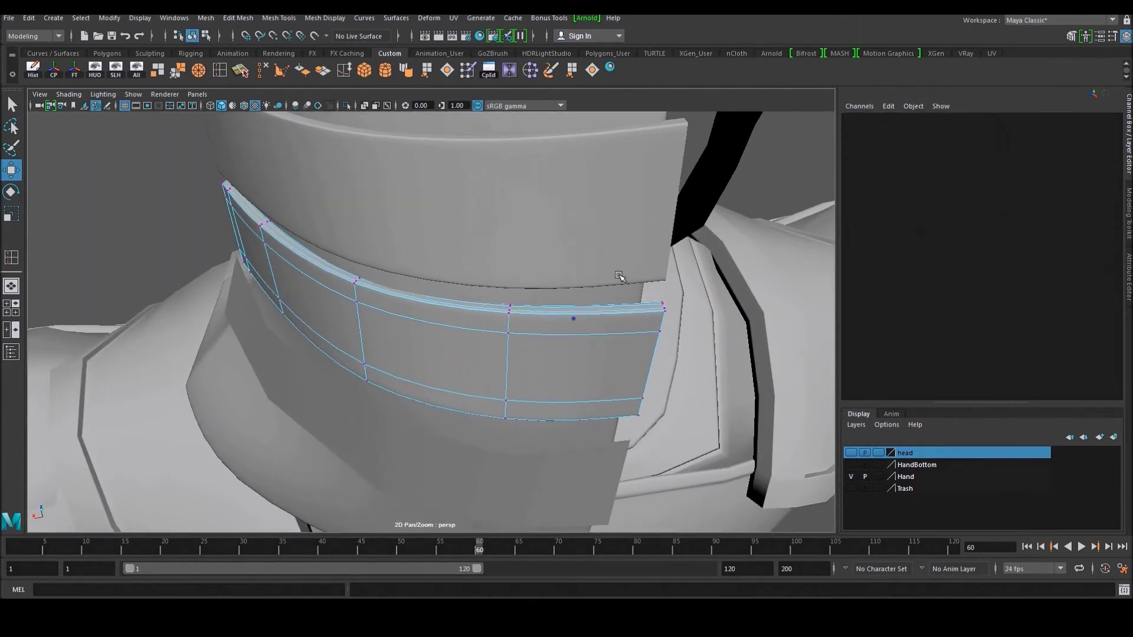
left_click_drag(692, 433, 690, 432)
left_click_drag(690, 433, 654, 376, "alt")
left_click_drag(628, 311, 625, 307)
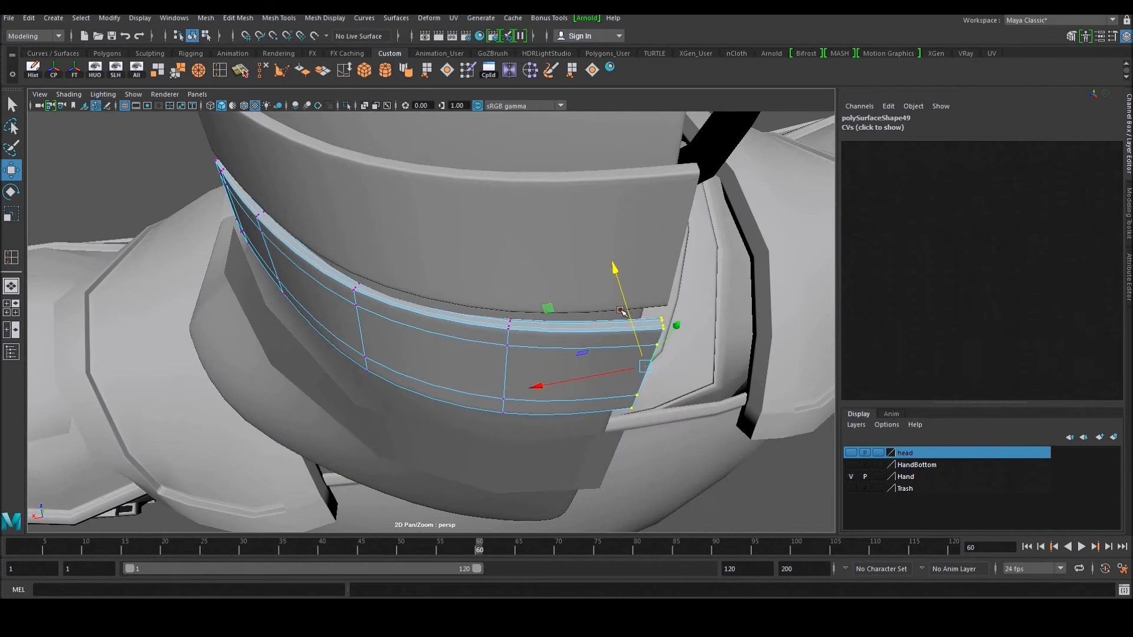
right_click_drag(372, 334, 368, 314)
double_click(361, 320)
left_click_drag(343, 263, 307, 282)
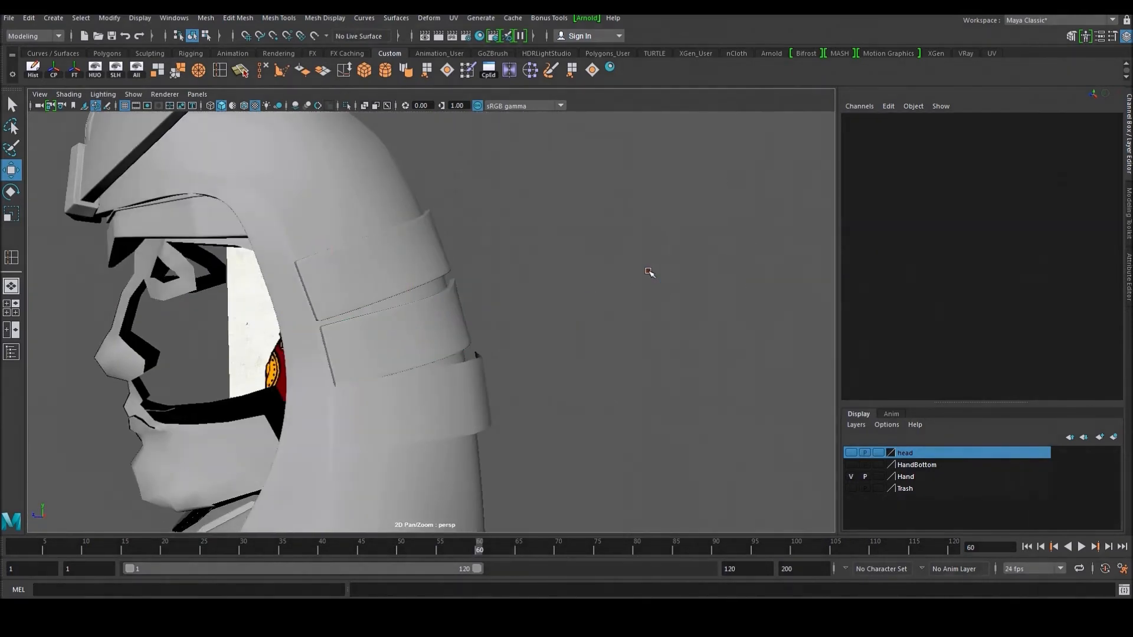
Lower the middle strip to Translate Y -0.36
left_click_drag(649, 272, 412, 324, "alt")
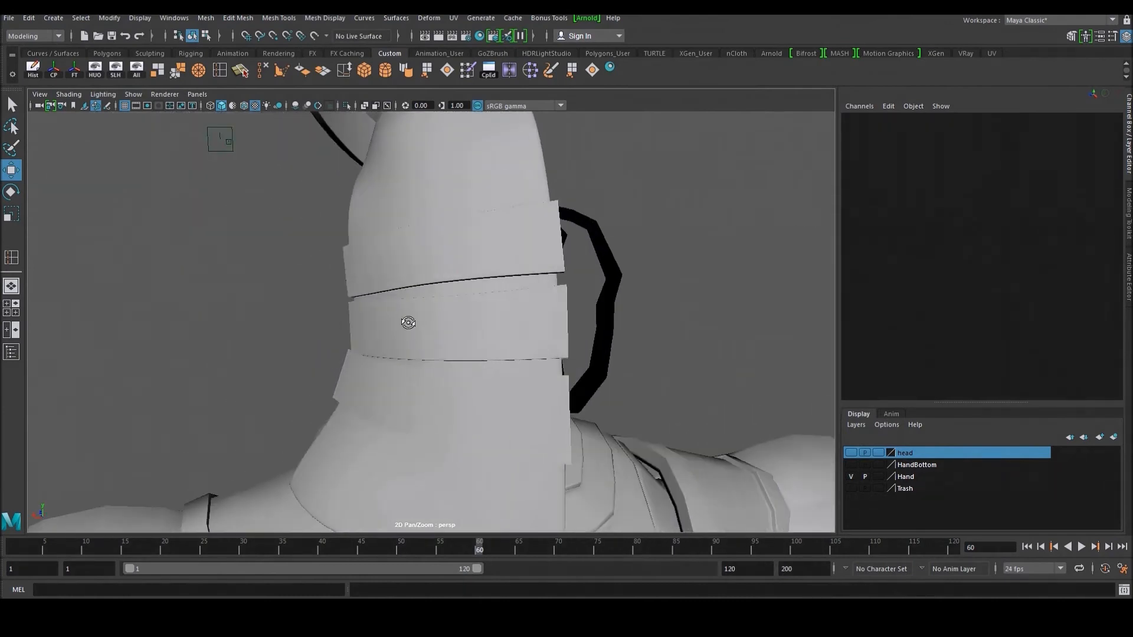
left_click(447, 341)
left_click_drag(454, 219, 455, 225)
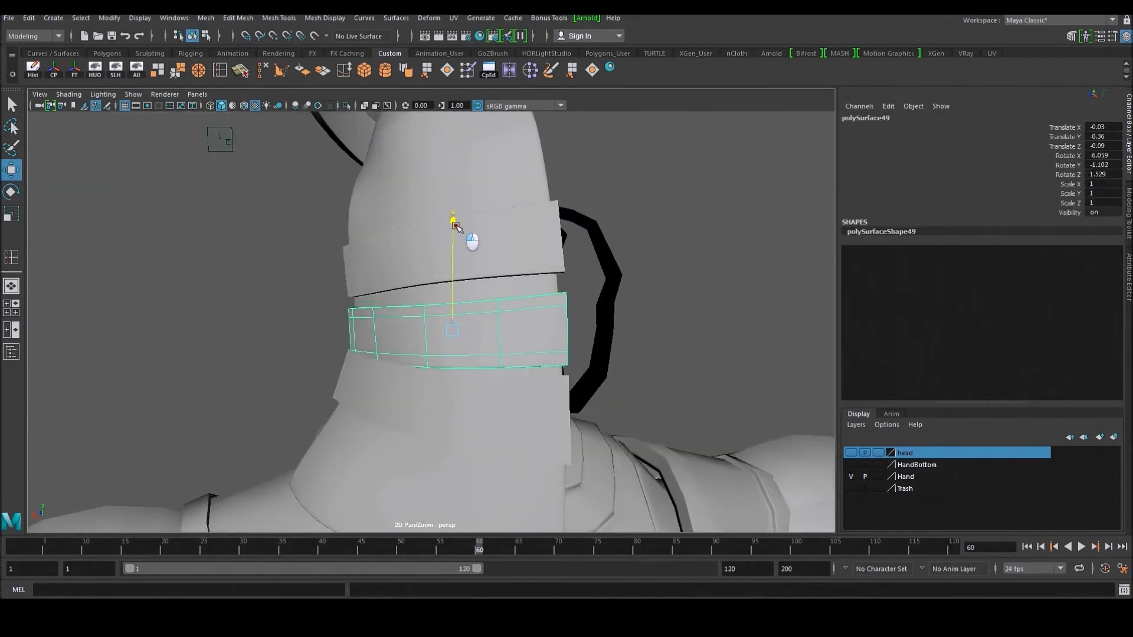
left_click(486, 295)
left_click_drag(486, 296, 554, 278, "alt")
left_click(504, 324)
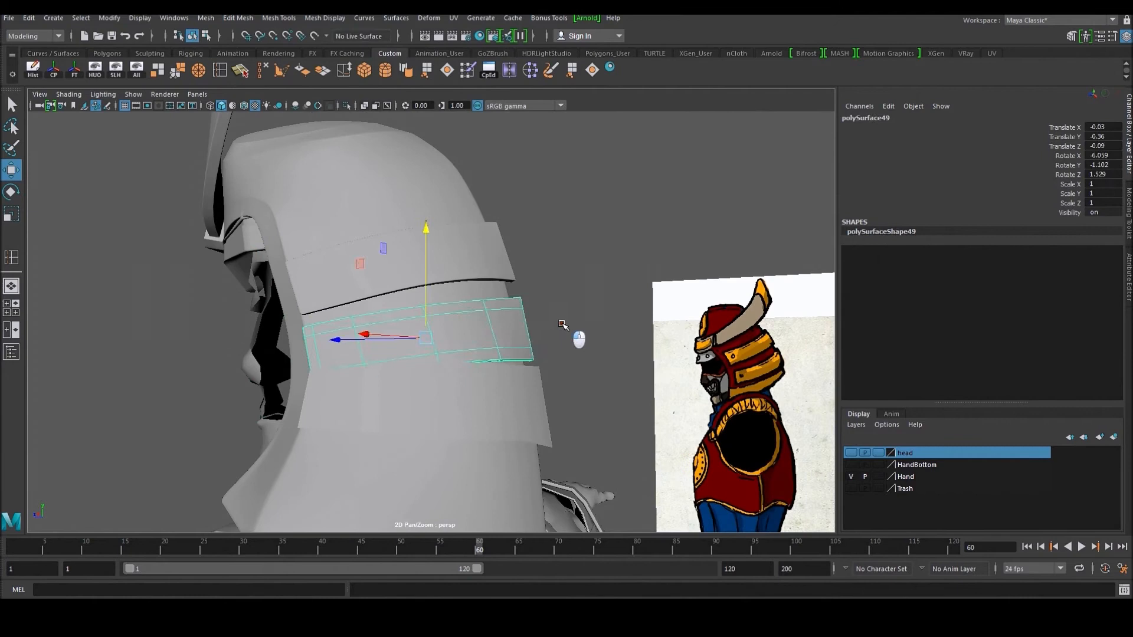
left_click(562, 325)
Try to delete the lowest, still unthickened strip from the helmet
left_click(500, 373)
left_click_drag(478, 400, 569, 339, "alt")
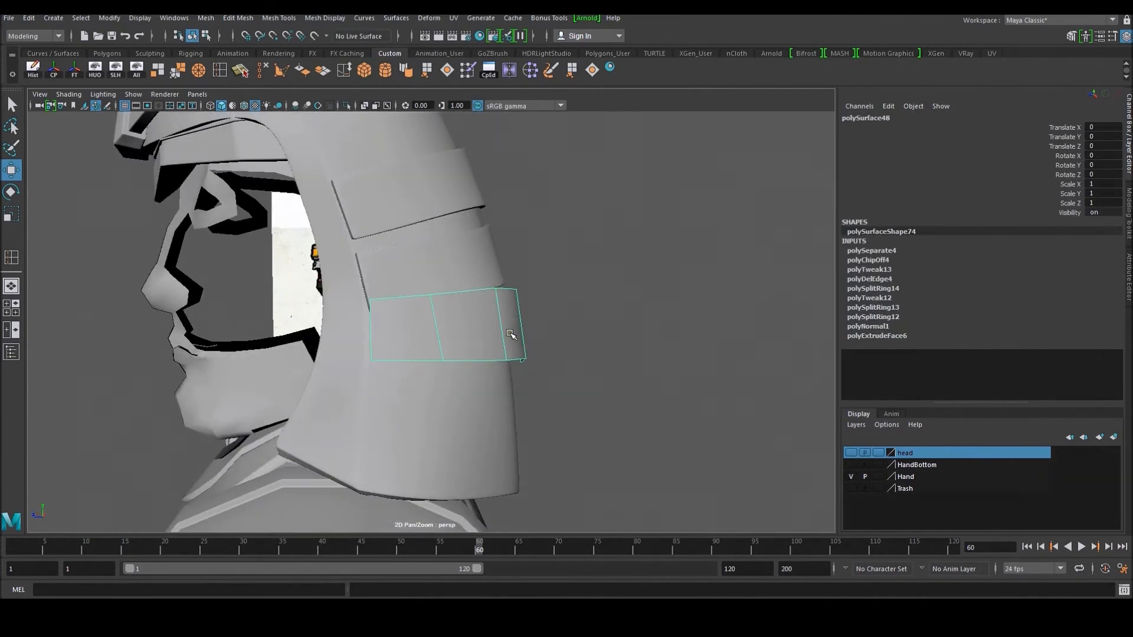
key("Delete")
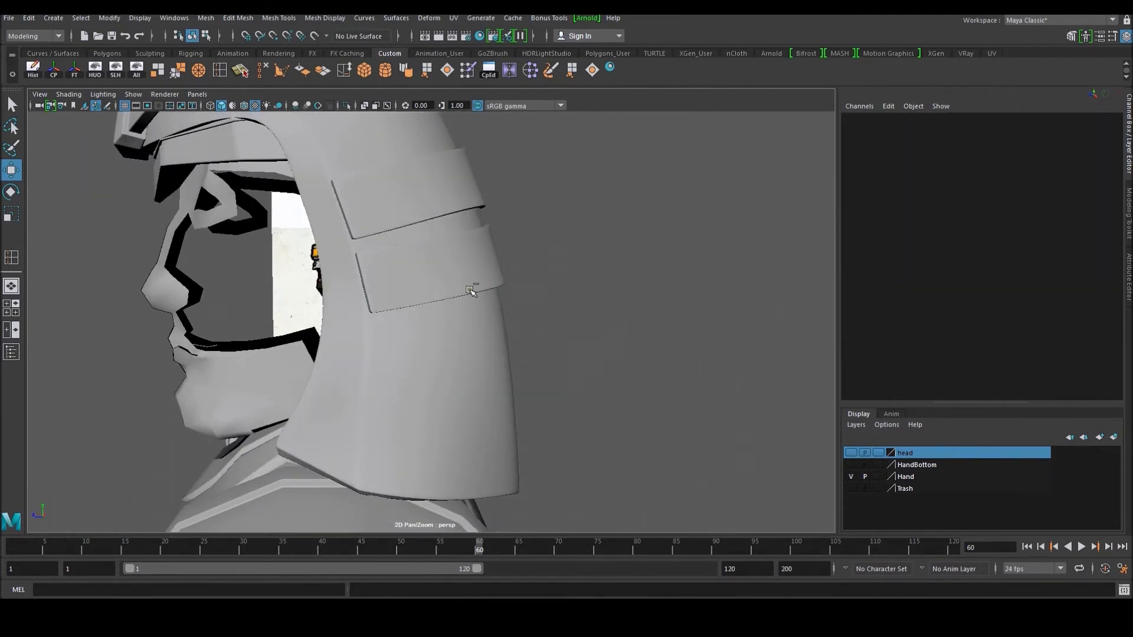
key("ctrl+z")
Centre the lowest strip's pivot and lower the strip by about 0.09 units in the side view
scroll(484, 310, "down", 4)
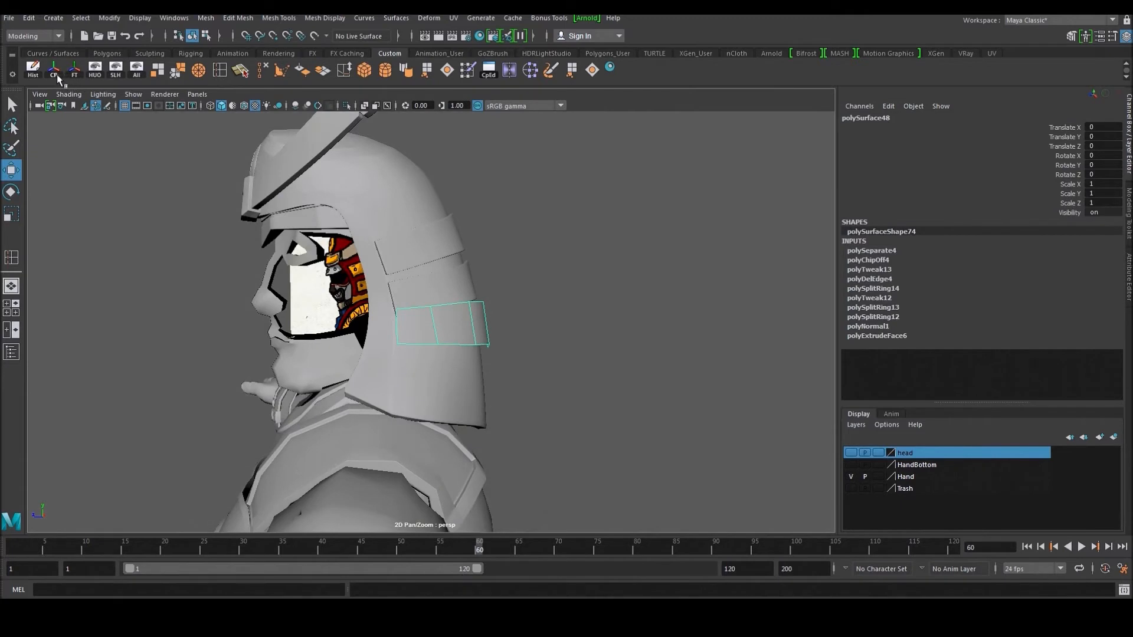
key("space")
key("space")
middle_click_drag(584, 364, 581, 322, "alt")
left_click_drag(480, 245, 476, 272)
key("space")
key("space")
Shift the lowest strip's upper-edge vertices to follow the curve of the shell
left_click_drag(576, 236, 511, 344, "alt")
scroll(524, 317, "up", 3)
right_click_drag(511, 345, 497, 347)
left_click_drag(512, 347, 510, 357, "alt")
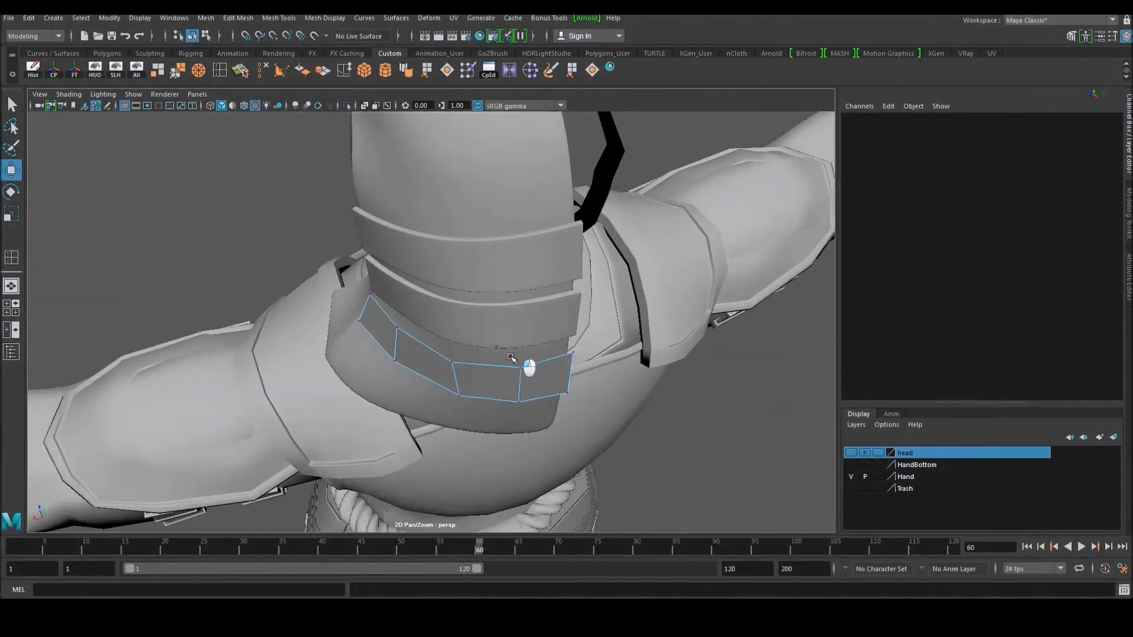
left_click_drag(477, 413, 446, 429)
left_click_drag(499, 365, 506, 374, "alt")
scroll(505, 374, "up", 3)
left_click_drag(510, 327, 511, 322)
left_click_drag(639, 365, 451, 398)
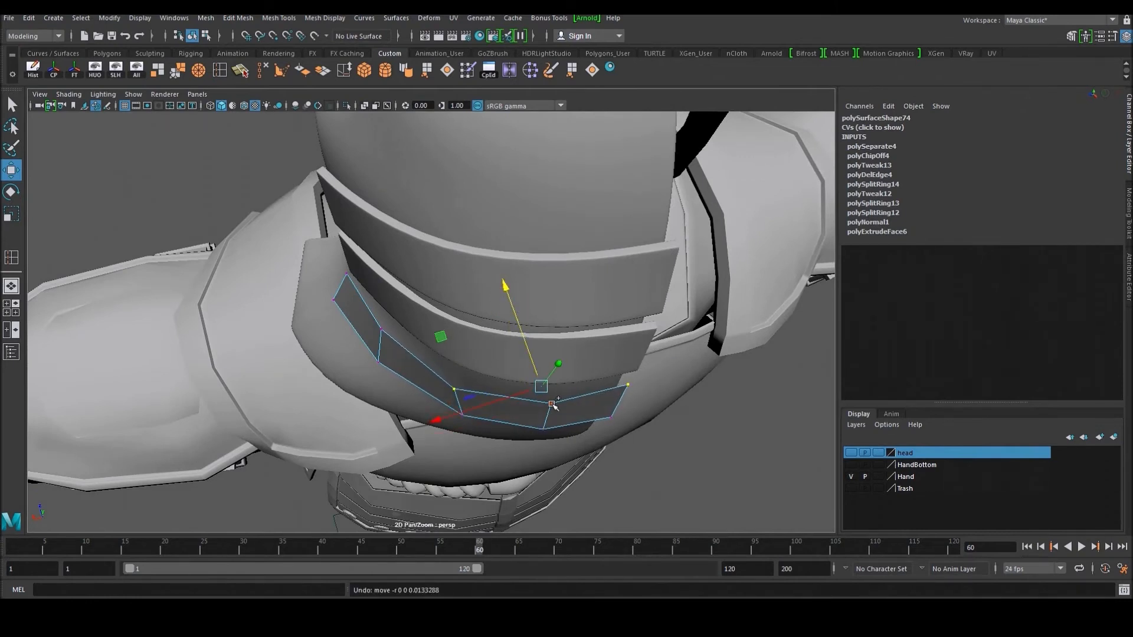
left_click_drag(520, 333, 518, 326)
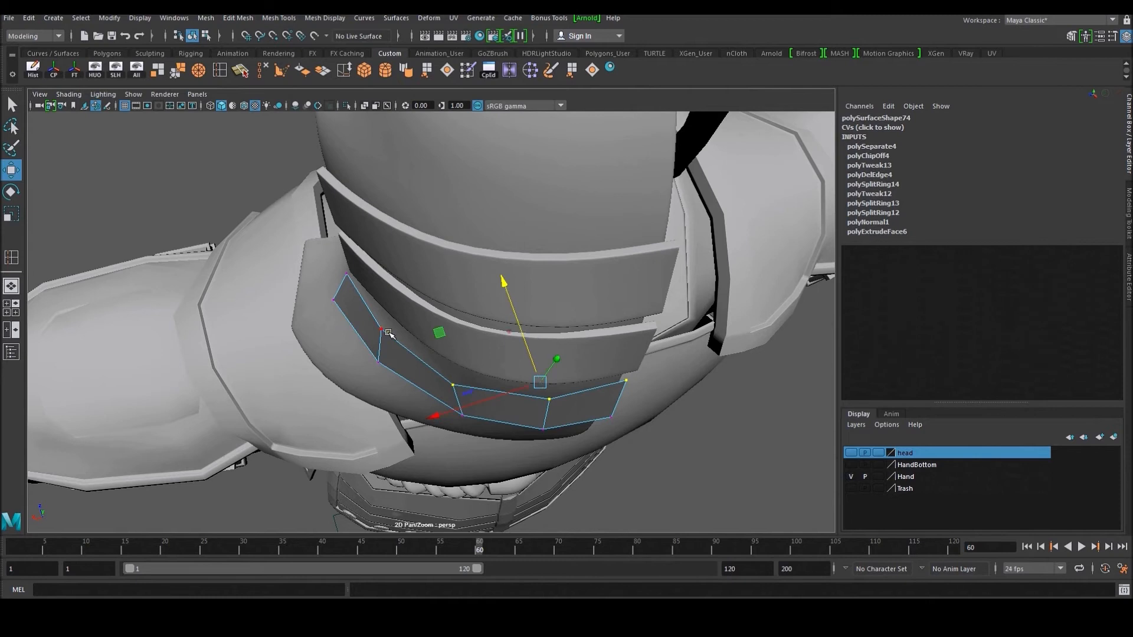
left_click_drag(357, 341, 349, 336)
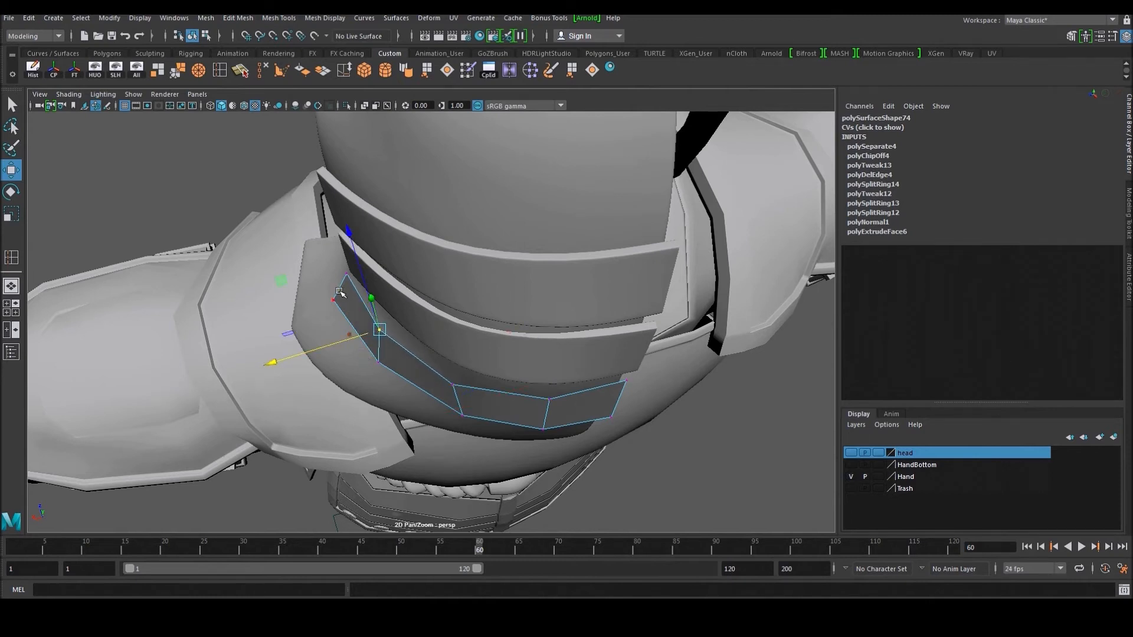
Select all faces of the lowest strip and extrude them with a Local Translate Z of about -0.04
left_click_drag(340, 292, 431, 305, "alt")
right_click(452, 286)
right_click_drag(463, 285, 353, 280)
left_click_drag(357, 224, 530, 404)
right_click_drag(514, 297, 524, 323, "shift")
right_click_drag(405, 322, 476, 326, "alt")
left_click_drag(477, 326, 512, 319)
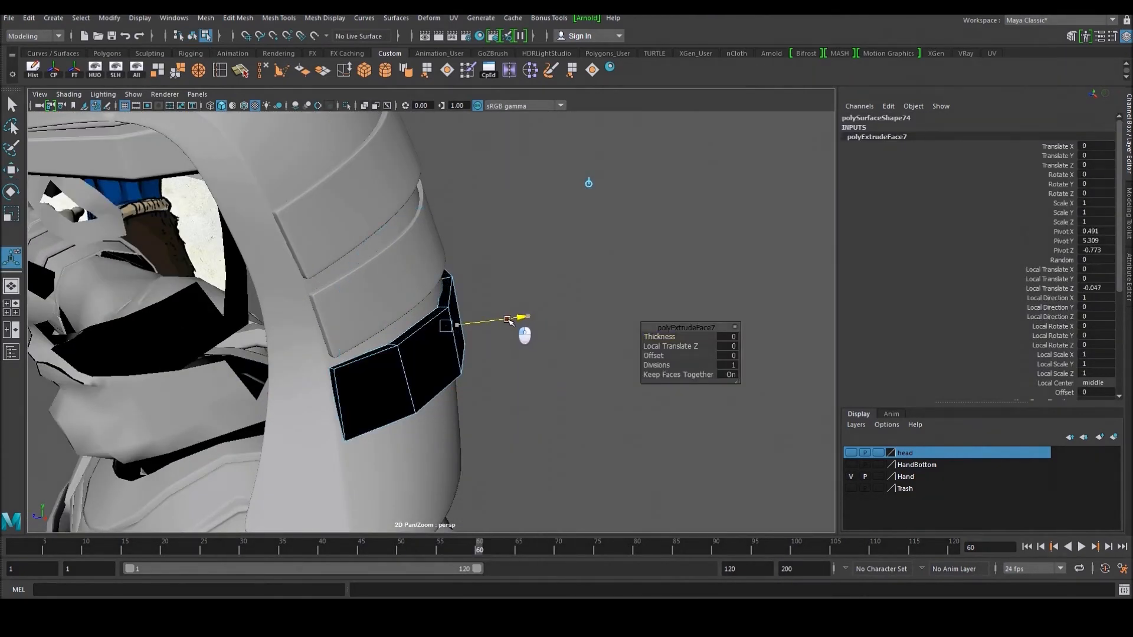
left_click_drag(509, 320, 506, 321)
left_click_drag(546, 307, 486, 332, "alt")
left_click(524, 329)
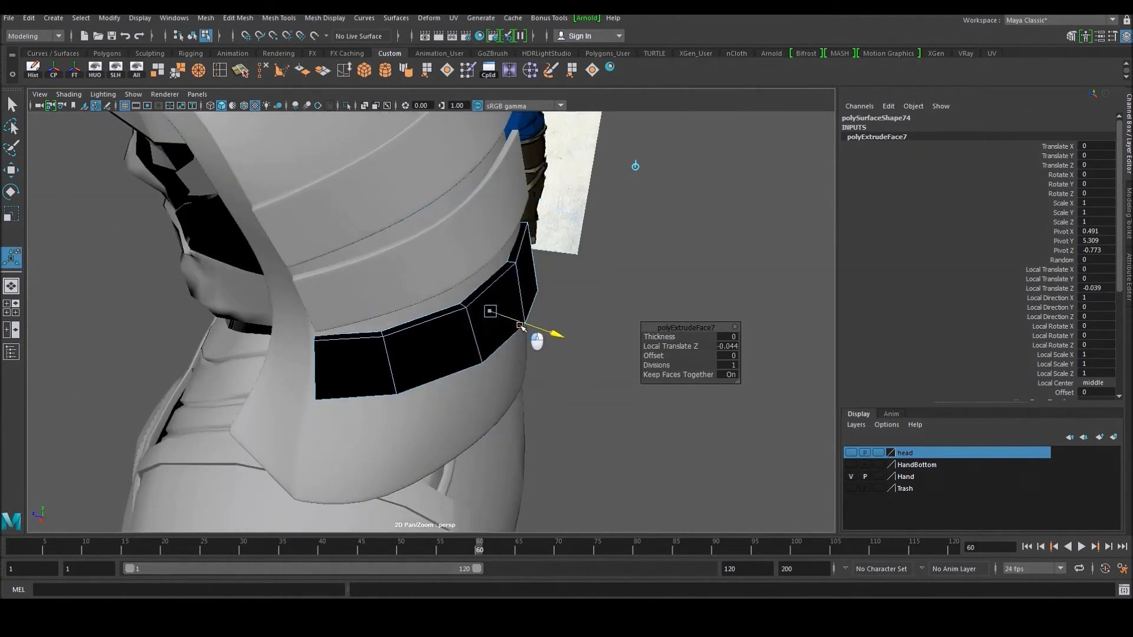
Return the lowest strip to object mode and reverse its normals
key("w")
right_click_drag(519, 254, 500, 287)
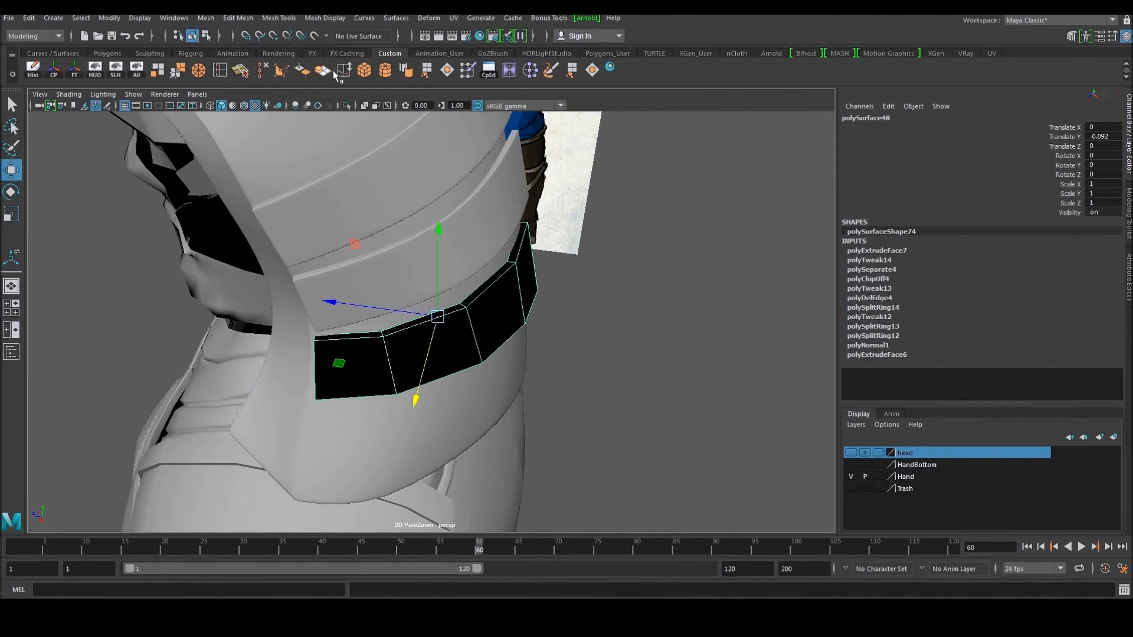
left_click(308, 75)
Reposition groups of vertices on the thickened lowest strip to fit it against the shell
left_click_drag(369, 346, 410, 313, "alt")
right_click_drag(329, 408, 301, 407)
left_click_drag(306, 410, 423, 292)
left_click_drag(496, 335, 499, 337)
left_click_drag(499, 337, 434, 292, "alt")
left_click_drag(403, 394, 408, 387)
left_click_drag(322, 297, 312, 334)
left_click_drag(475, 254, 466, 337, "alt")
left_click_drag(497, 375, 498, 377)
left_click_drag(498, 378, 441, 278, "alt")
Delete the face closing the lowest strip's rear end at the helmet's centre line
right_click_drag(441, 277, 440, 334)
left_click(472, 377)
key("Delete")
Insert edge loops on the lowest strip close to its upper and lower borders
left_click(222, 74)
left_click(476, 321)
left_click_drag(430, 331, 657, 316, "alt")
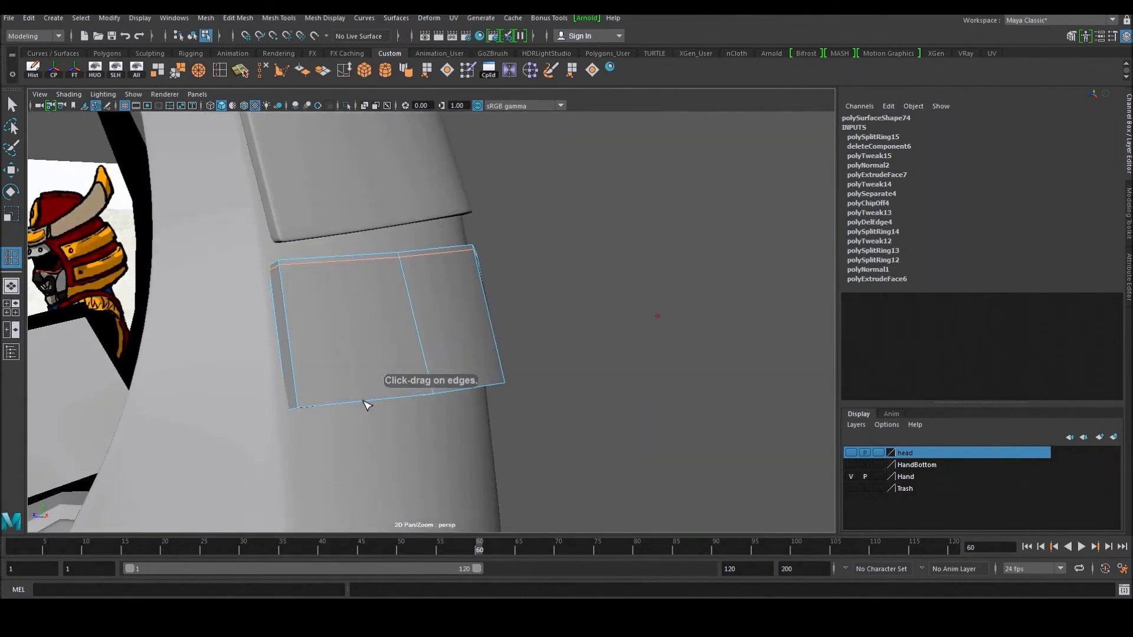
left_click(298, 401)
Add supporting edge loops along the lowest strip's thickness and close to its front end, then return to object mode
left_click_drag(301, 403, 444, 362, "alt")
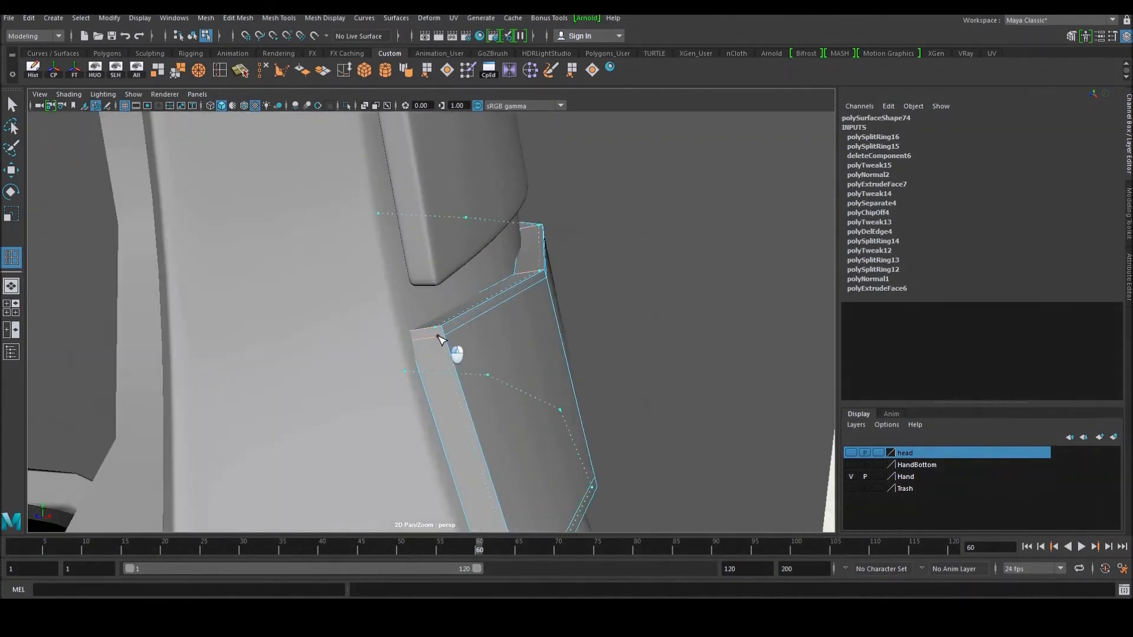
left_click(437, 338)
left_click(420, 346)
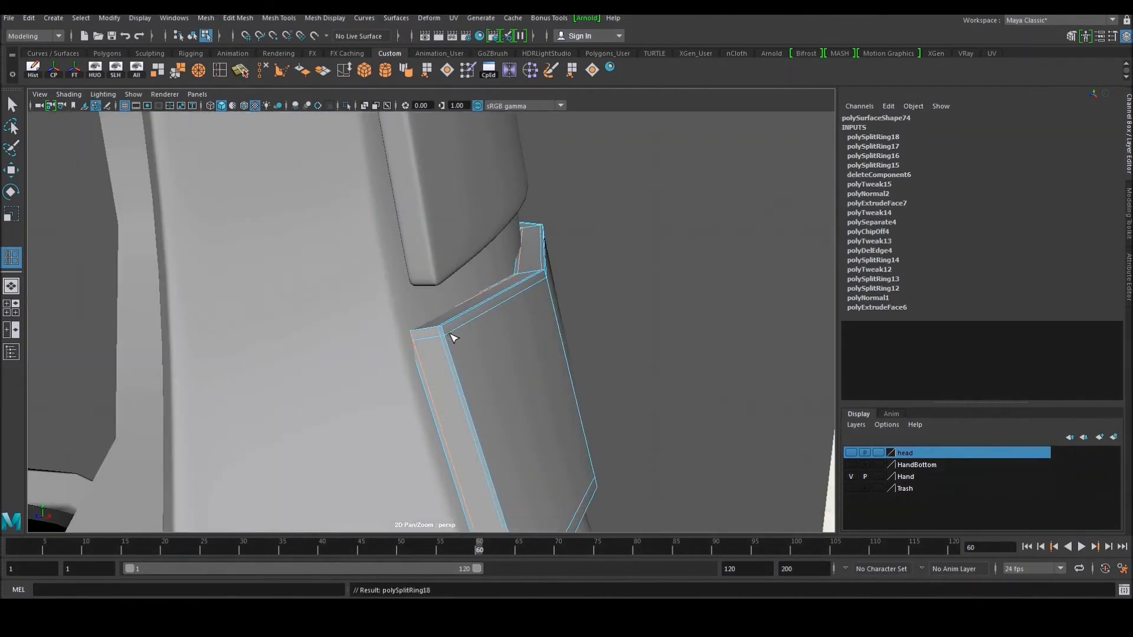
left_click(450, 333)
scroll(461, 334, "down", 5)
left_click_drag(462, 334, 390, 331, "alt")
key("w")
right_click_drag(433, 285, 481, 276)
left_click(543, 238)
Lower the lowest strip slightly to Translate Y -0.1
scroll(528, 235, "down", 5)
left_click_drag(529, 235, 560, 281, "alt")
scroll(491, 264, "down", 4)
left_click(561, 282)
scroll(531, 320, "down", 5)
left_click_drag(539, 324, 481, 329, "alt")
scroll(499, 312, "up", 8)
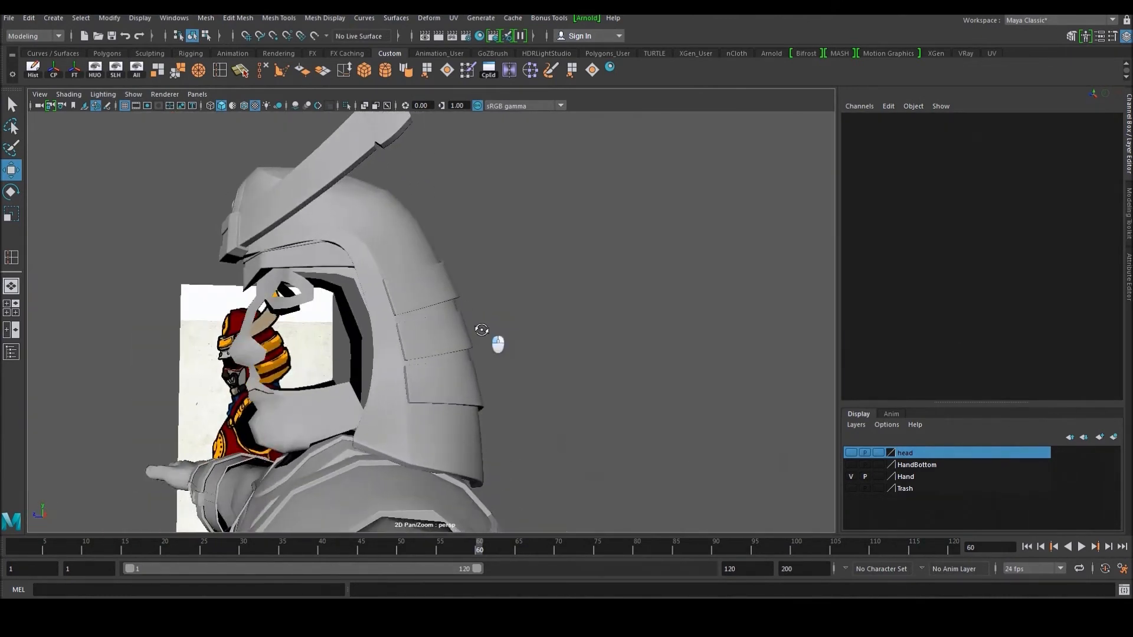
left_click_drag(473, 378, 469, 371, "alt")
left_click(468, 370)
left_click_drag(452, 287, 449, 289)
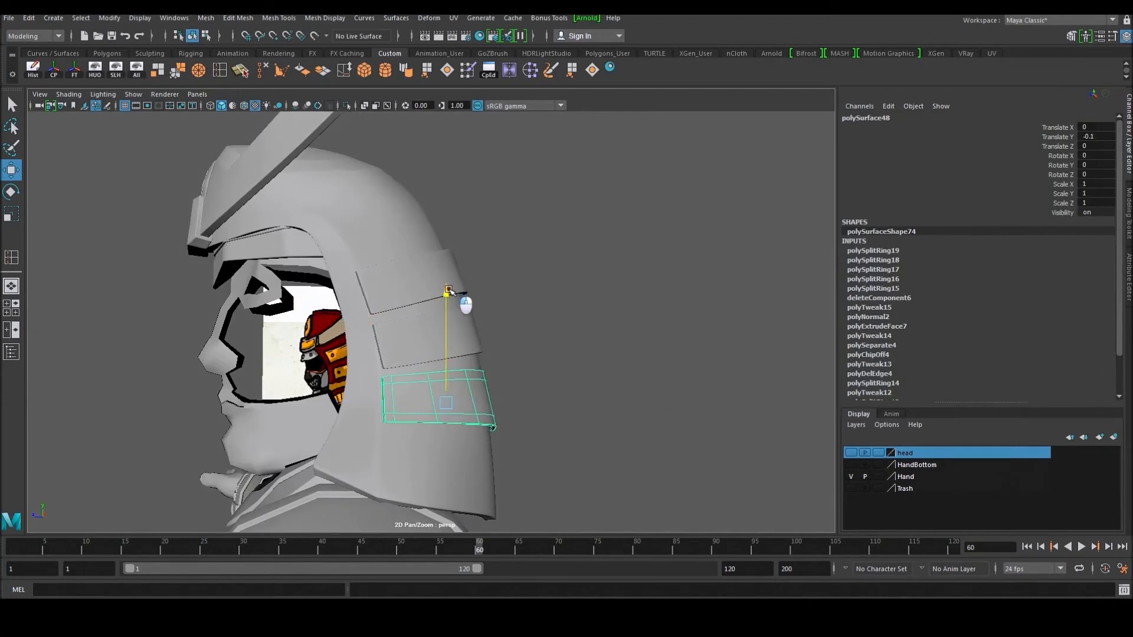
left_click(497, 356)
Move the lower vertices at the lowest strip's front end to fit the flare of the shell
left_click_drag(498, 355, 367, 347, "alt")
left_click(426, 289)
right_click_drag(367, 347, 321, 354)
left_click_drag(238, 413, 411, 333)
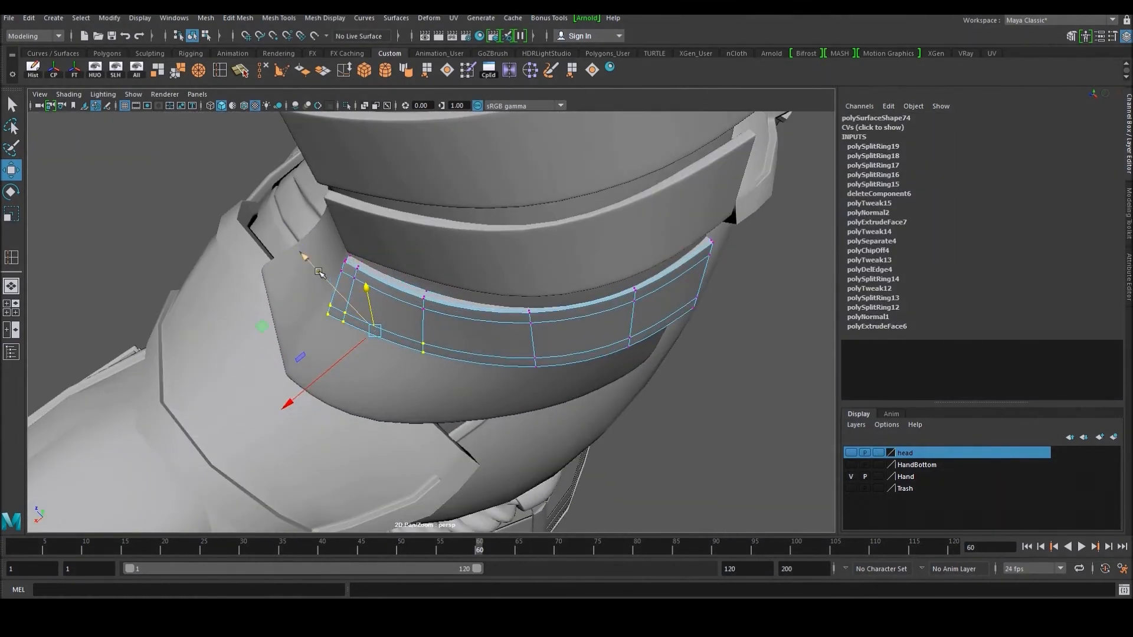
left_click_drag(326, 275, 303, 320, "alt")
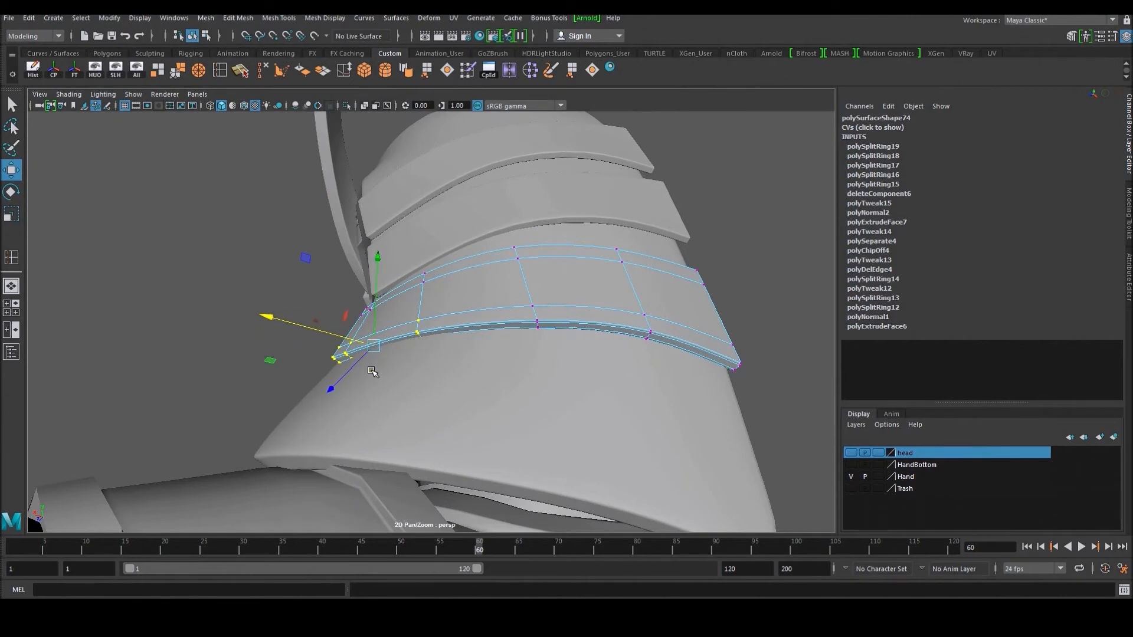
middle_click_drag(356, 361, 359, 356)
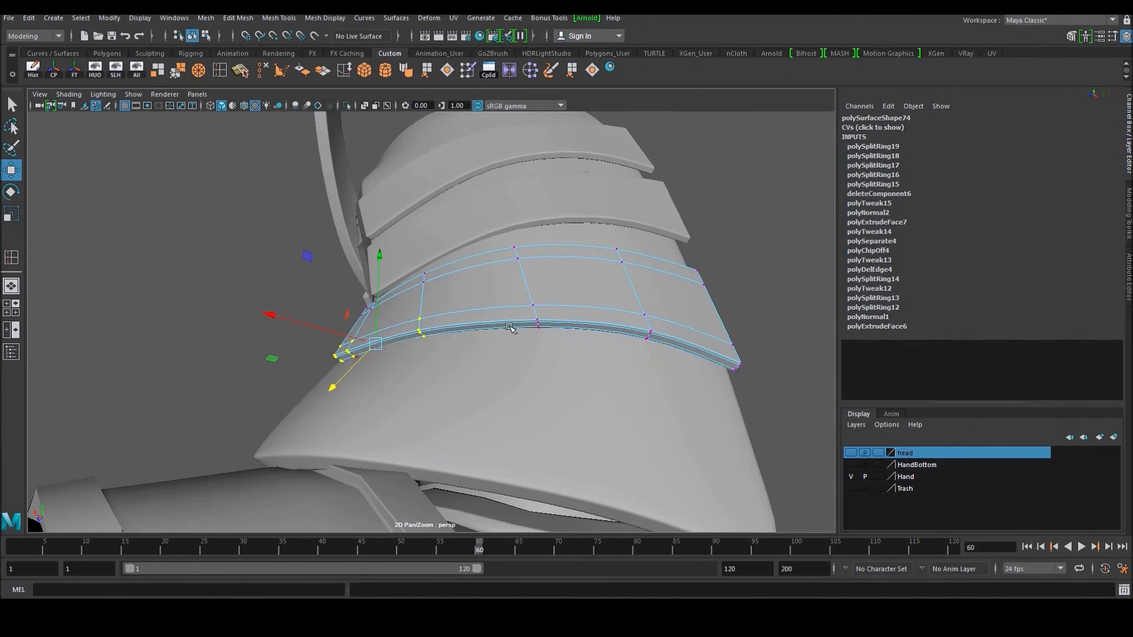
Adjust the vertices at the lowest strip's rear end and return the strip to object mode
middle_click_drag(671, 311, 605, 311, "alt")
left_click_drag(757, 222, 707, 330)
left_click_drag(650, 376, 646, 378)
right_click_drag(571, 266, 631, 251)
left_click(693, 207)
scroll(693, 208, "down", 5)
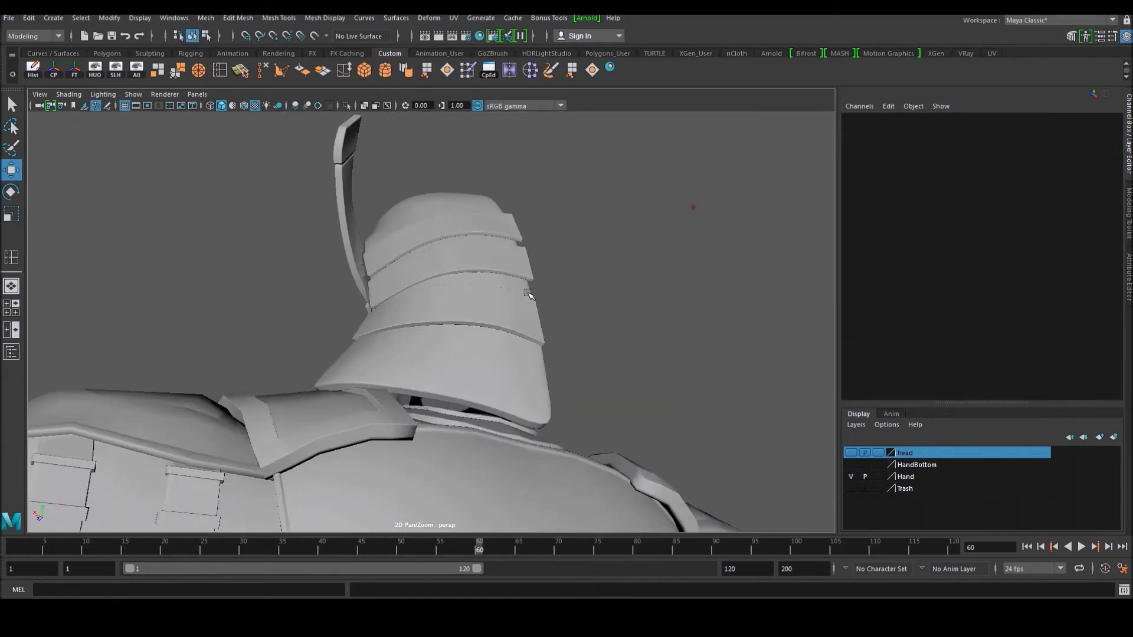
left_click_drag(693, 207, 604, 343, "alt")
Delete the helmet shell's construction history and turn off its smooth preview
left_click(430, 395)
left_click_drag(420, 398, 491, 364, "alt")
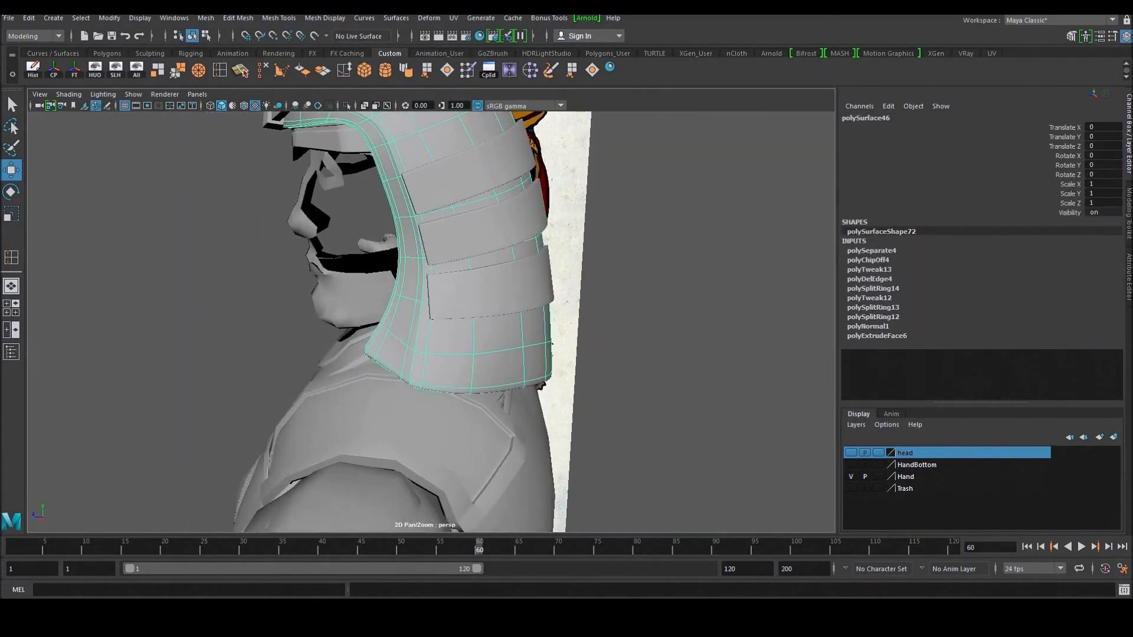
left_click(34, 66)
left_click_drag(400, 339, 500, 353, "alt")
key("1")
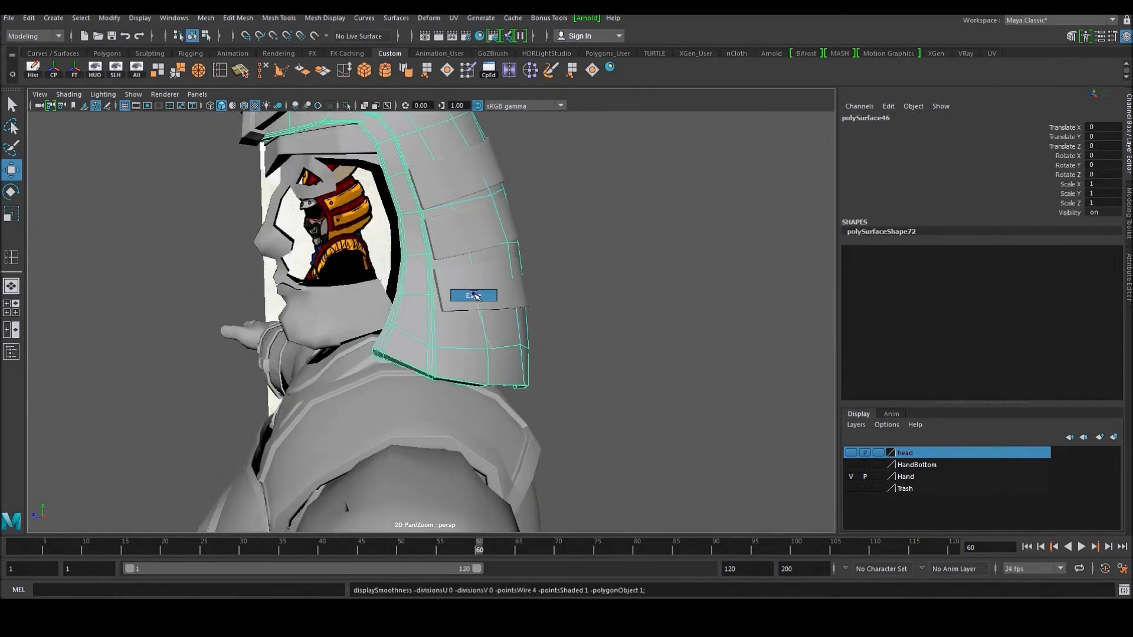
Insert a closely spaced pair of edge loops across the helmet shell just above its bottom edge
right_click_drag(474, 295, 474, 295)
key("y")
scroll(433, 354, "up", 8)
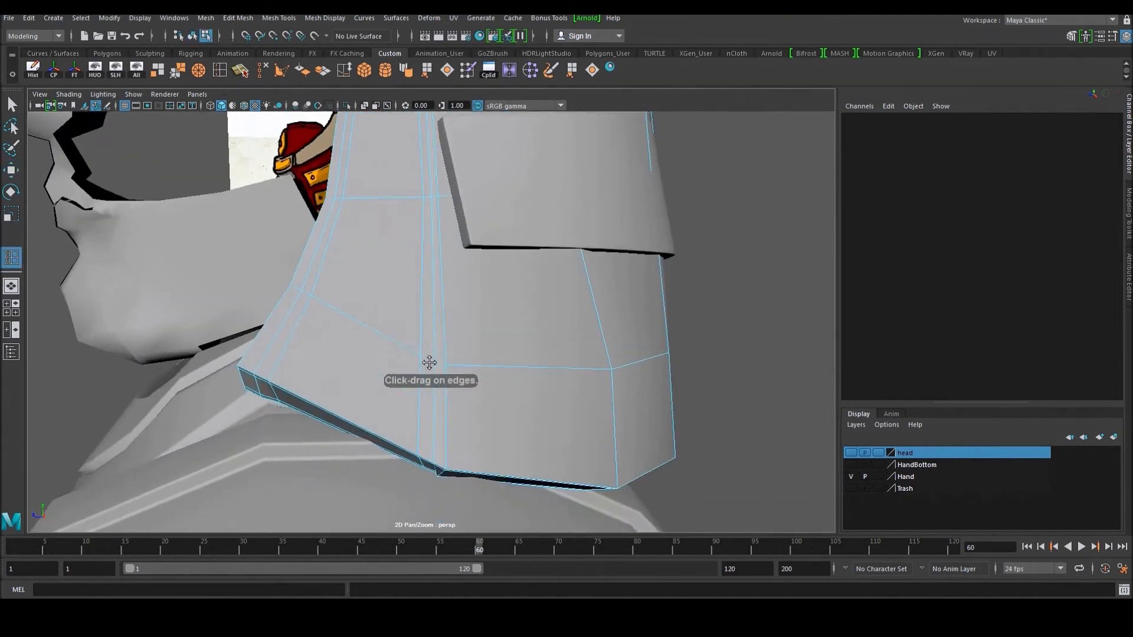
scroll(434, 377, "up", 3)
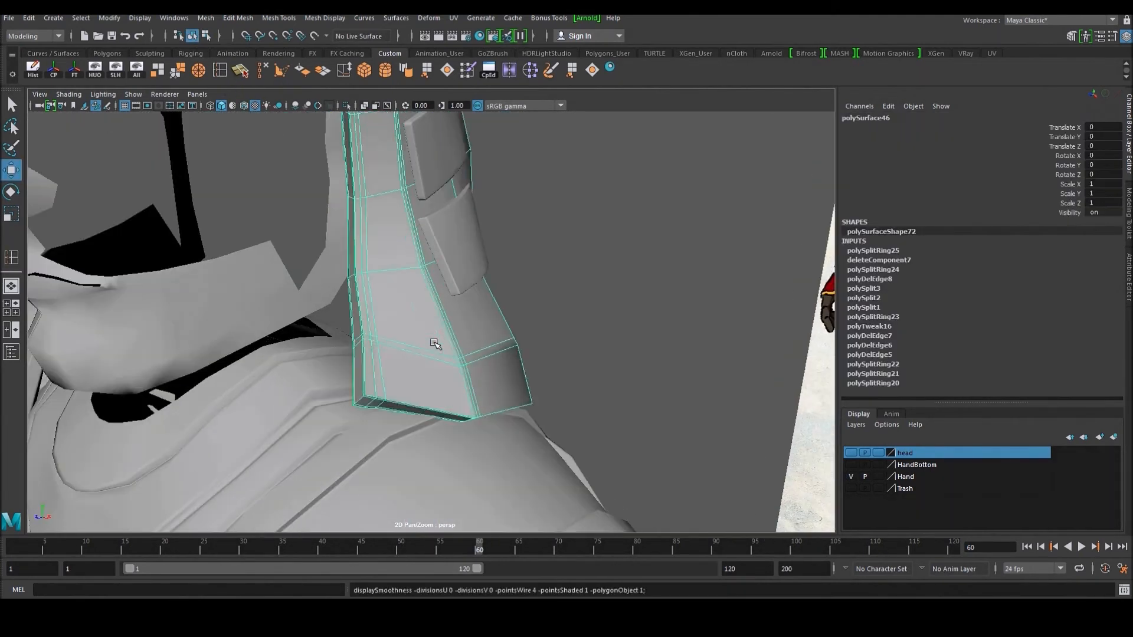
Isolate the helmet shell and move the vertices of the paired edge loops to even out their line along the bottom
scroll(436, 344, "up", 3)
left_click(98, 78)
left_click_drag(407, 289, 500, 339, "alt")
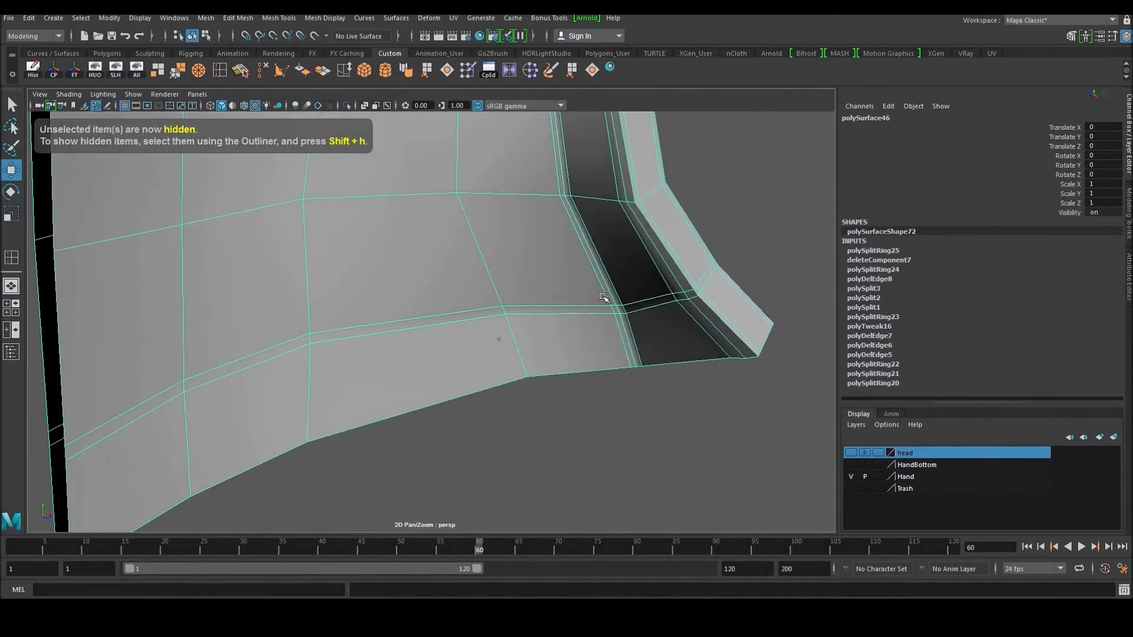
left_click_drag(252, 353, 437, 350, "alt")
right_click_drag(525, 359, 481, 353)
mouse_move(532, 361)
left_mouse_down("alt")
mouse_move(501, 350)
mouse_move(535, 367)
left_mouse_up("alt")
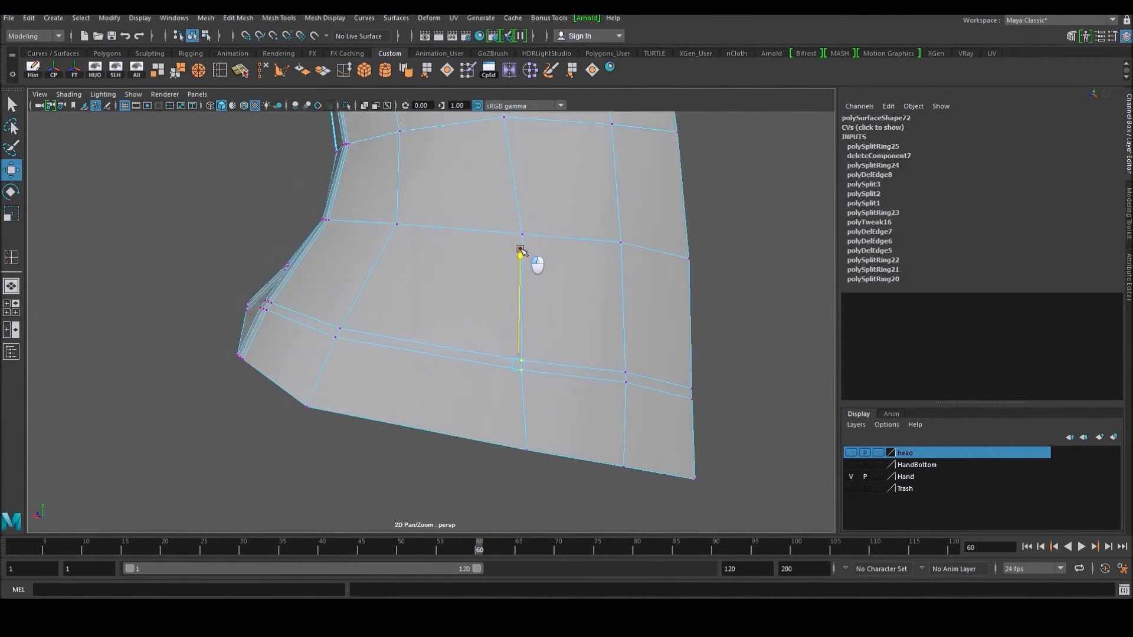
left_click_drag(627, 402, 628, 403)
left_click_drag(623, 282, 365, 291, "alt")
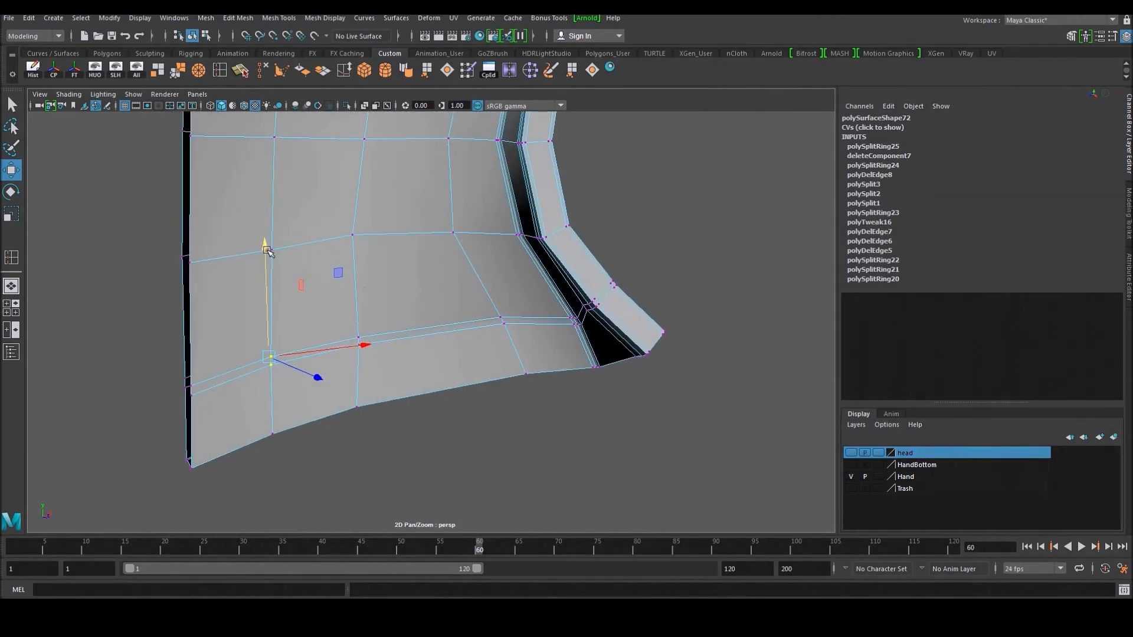
Extrude the narrow strip of faces between the paired loops inward with Local Translate Z -0.009 to form a groove
right_click_drag(313, 237, 311, 266)
left_click_drag(316, 260, 374, 278, "alt")
left_click_drag(248, 446, 645, 293)
left_click_drag(240, 228, 546, 282, "ctrl")
left_click_drag(344, 312, 345, 313, "ctrl")
left_click_drag(284, 440, 406, 374, "ctrl")
left_click_drag(554, 283, 416, 391, "alt")
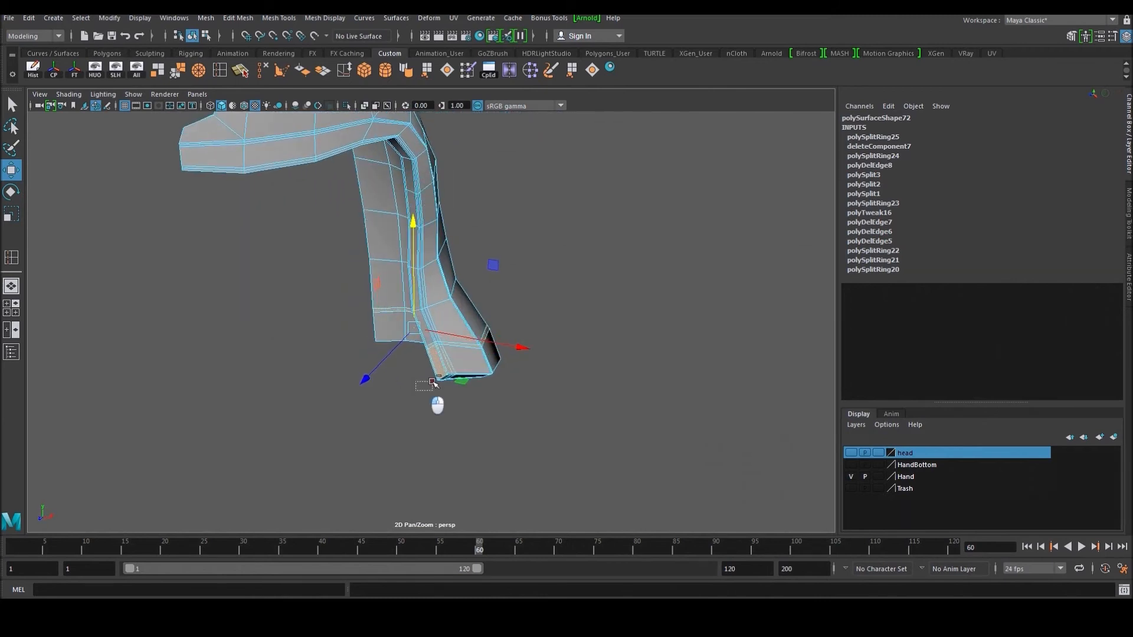
mouse_move(470, 367)
left_mouse_down("alt")
mouse_move(432, 373)
mouse_move(519, 336)
mouse_move(750, 336)
mouse_move(534, 356)
mouse_move(585, 353)
mouse_move(396, 349)
mouse_move(373, 370)
mouse_move(506, 357)
mouse_move(523, 326)
left_mouse_up("alt")
scroll(518, 336, "up", 5)
key("4")
key("6")
scroll(505, 355, "down", 3)
right_click_drag(511, 284, 522, 315, "shift")
scroll(511, 297, "up", 3)
scroll(511, 296, "up", 3)
left_click_drag(413, 338, 544, 327, "alt")
middle_click_drag(330, 339, 508, 289, "alt")
left_click_drag(346, 357, 395, 351)
Delete the cap faces at the groove's end on the shell's open centre edge
key("w")
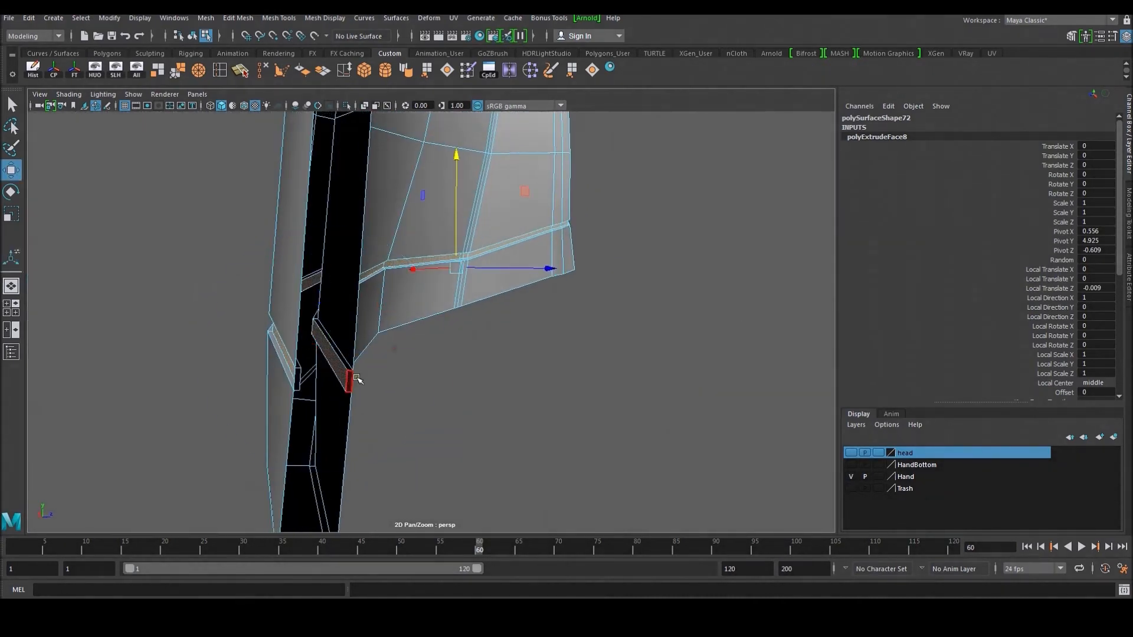
left_click(350, 379)
left_click(324, 380)
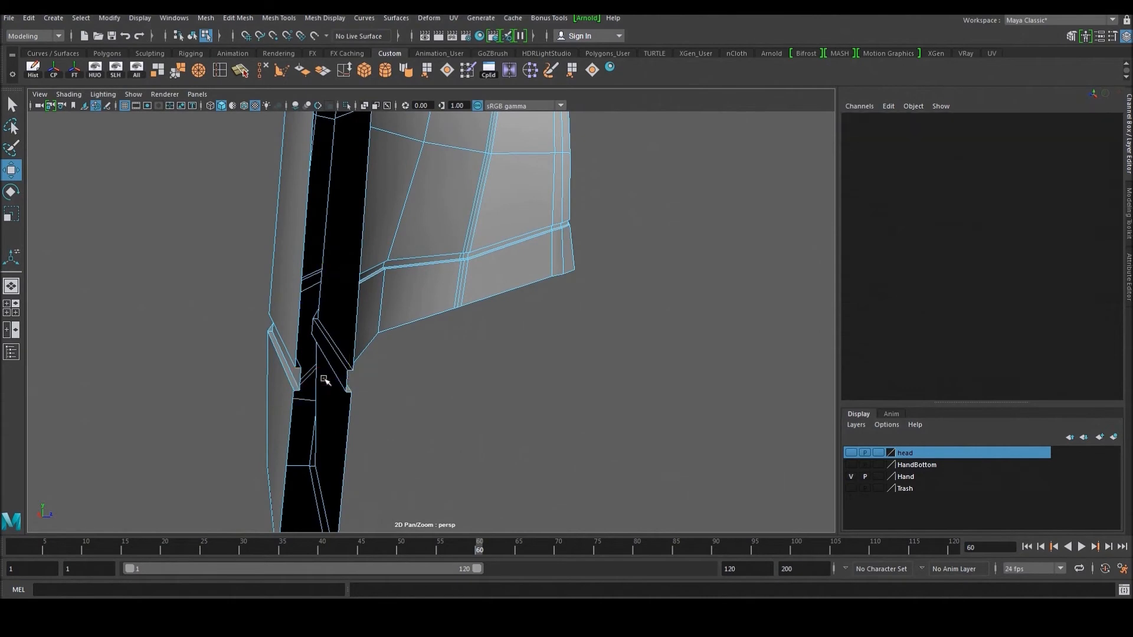
Insert supporting edge loops on the shell directly above and below the groove
left_click(219, 71)
left_click_drag(258, 216, 369, 207, "alt")
left_click_drag(363, 308, 362, 319)
left_click(363, 353)
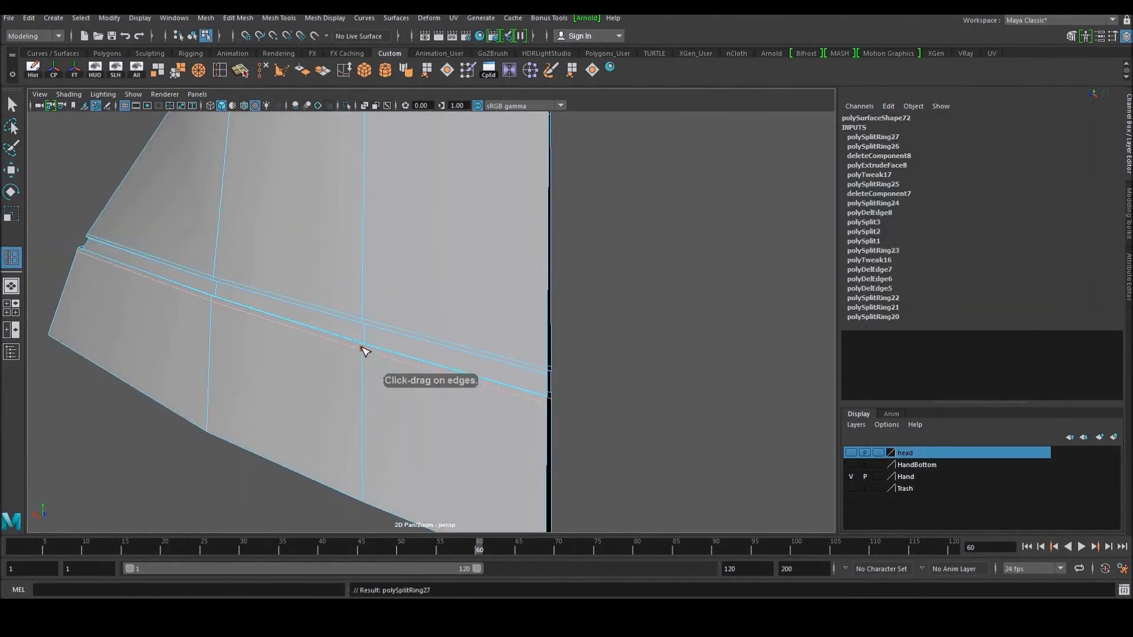
Insert supporting edge loops inside the groove, along both sides of its floor and on its walls
scroll(417, 309, "up", 5)
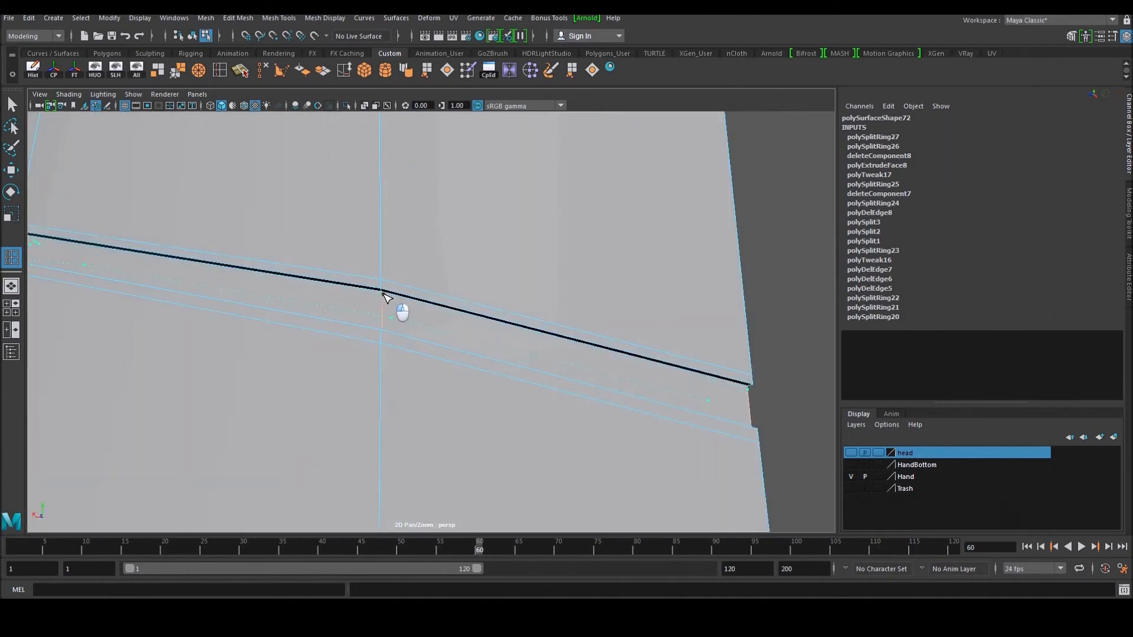
left_click(385, 296)
scroll(370, 317, "up", 3)
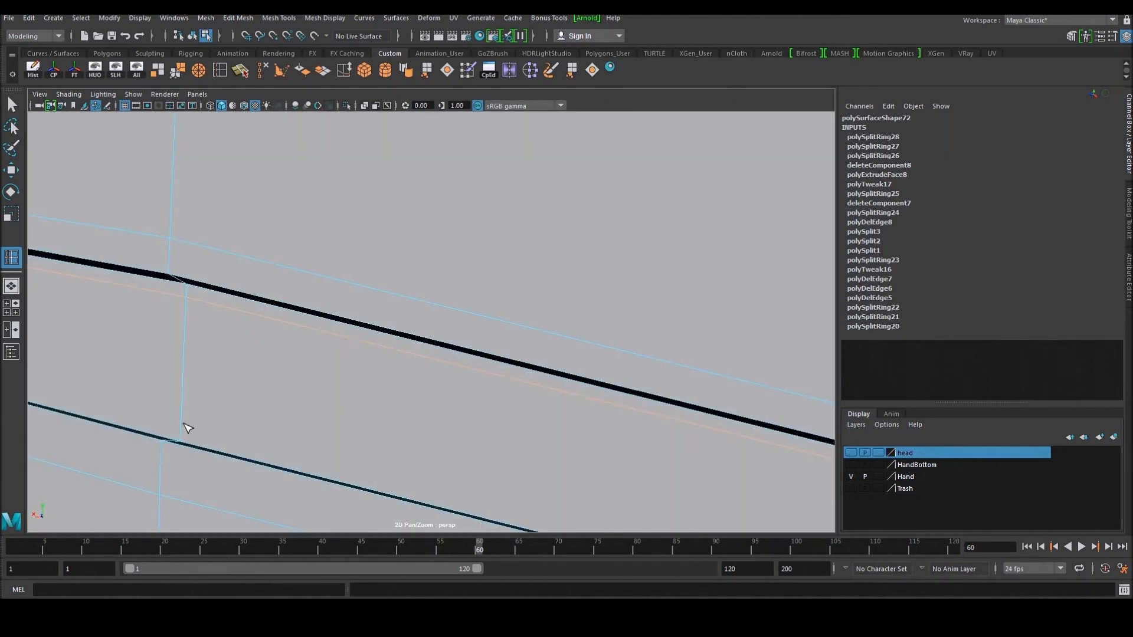
left_click_drag(181, 425, 181, 429)
left_click_drag(182, 428, 200, 389, "alt")
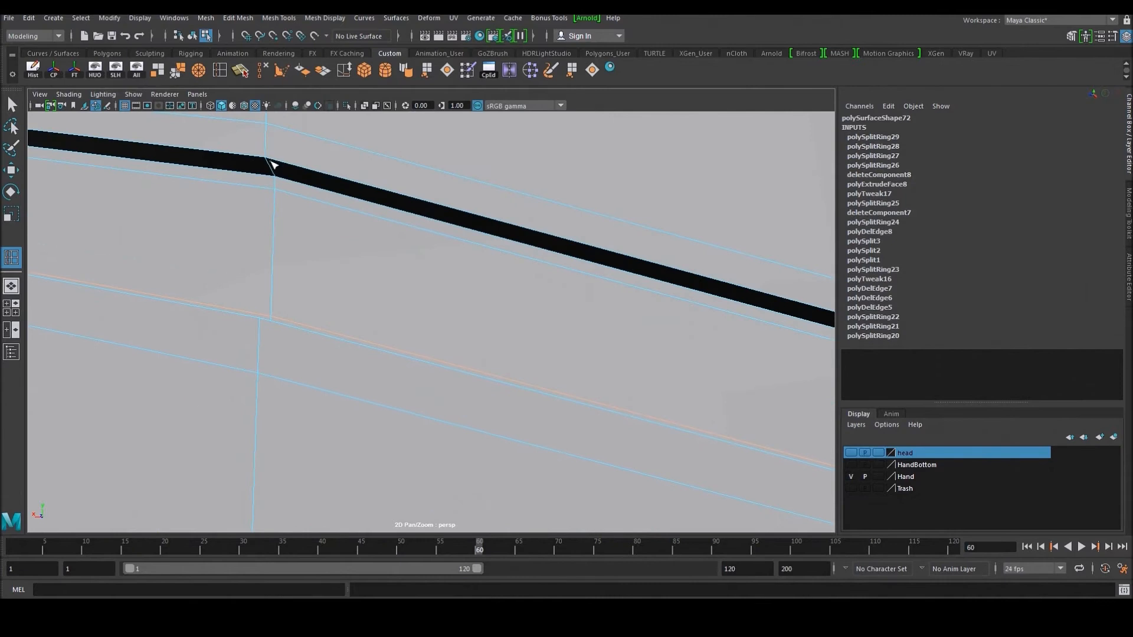
left_click(288, 180)
left_click_drag(291, 172, 452, 297, "alt")
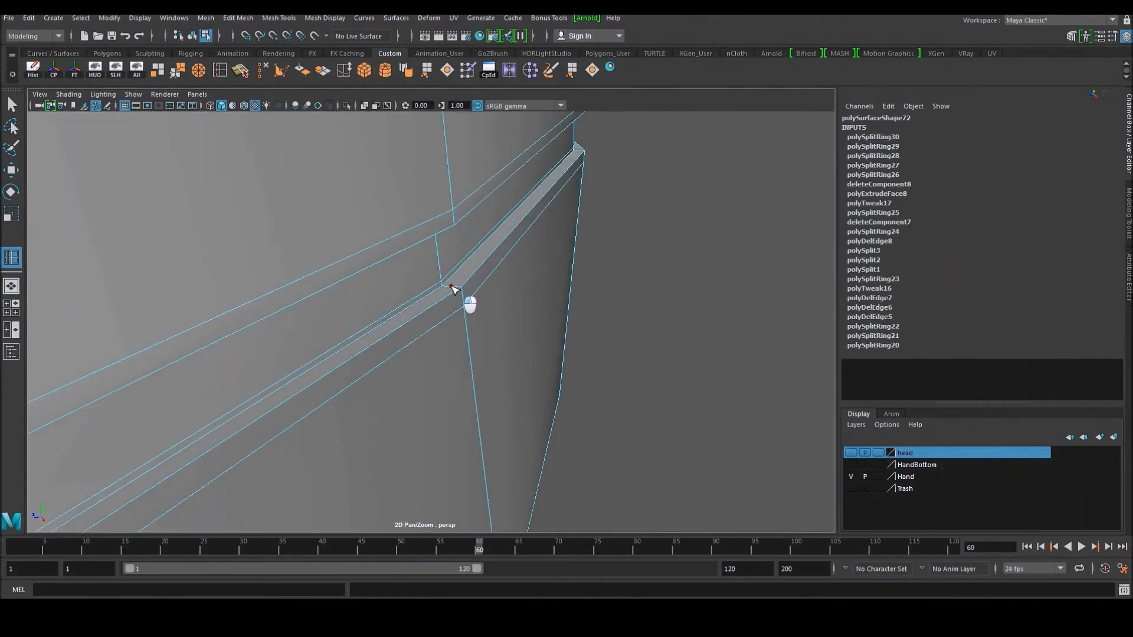
left_click(454, 289)
Return the shell to object mode with smooth preview on, and unhide the rest of the character
key("w")
right_click_drag(467, 224, 522, 210)
key("3")
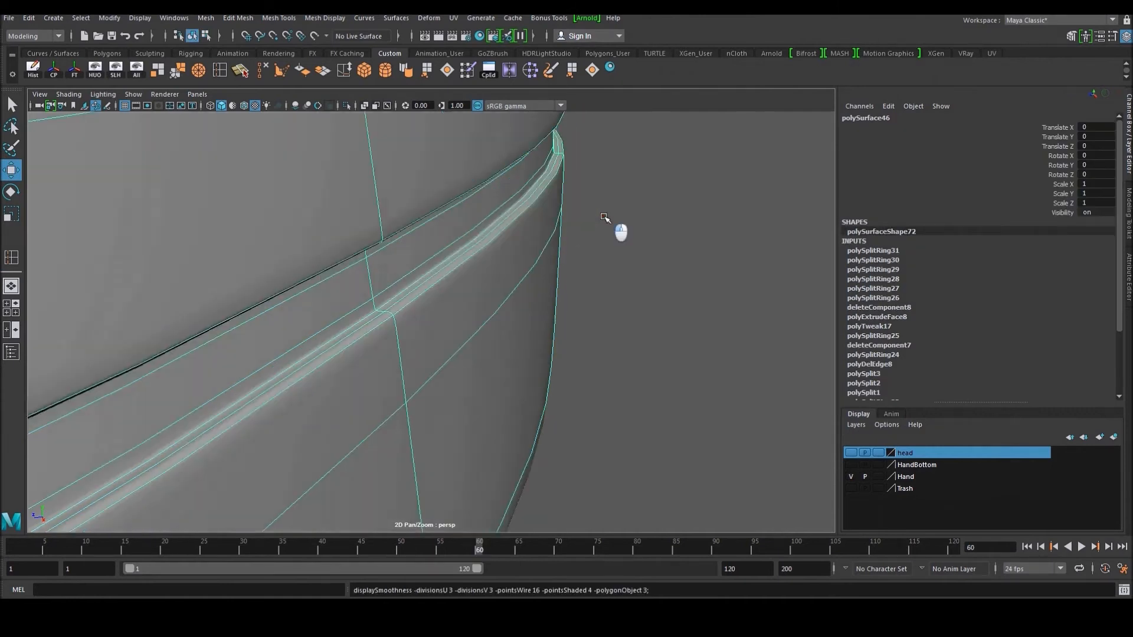
left_click(605, 218)
scroll(543, 238, "down", 10)
left_click_drag(544, 238, 474, 284, "alt")
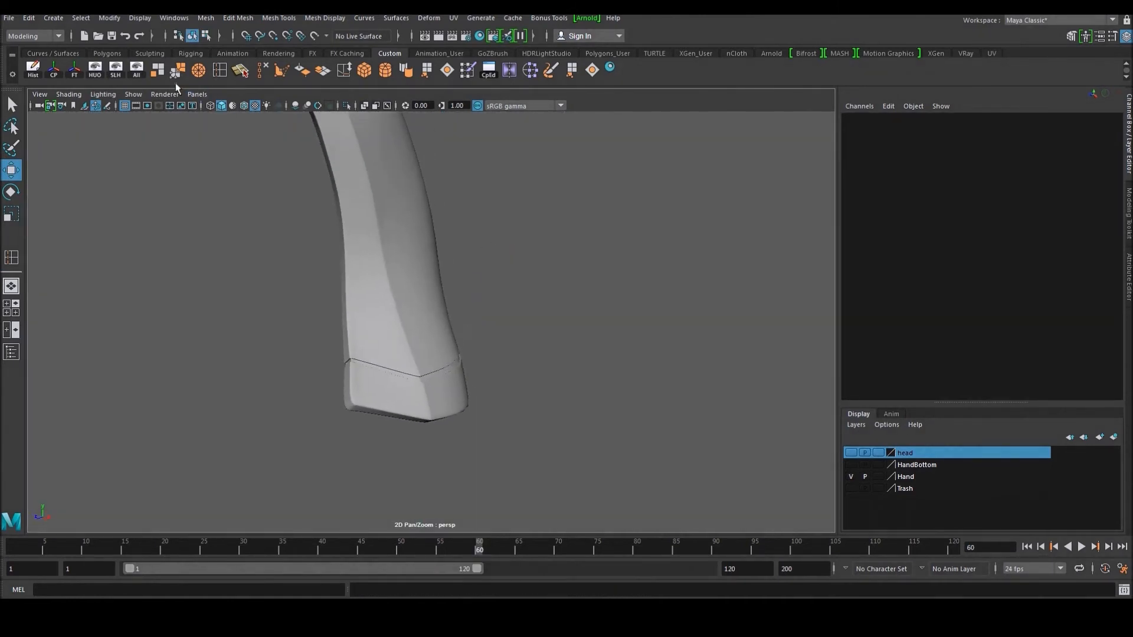
left_click(141, 73)
Examine the helmet on the character against the front and side reference drawings
left_click_drag(298, 172, 119, 173, "alt")
scroll(118, 173, "down", 5)
left_click_drag(425, 230, 536, 247, "alt")
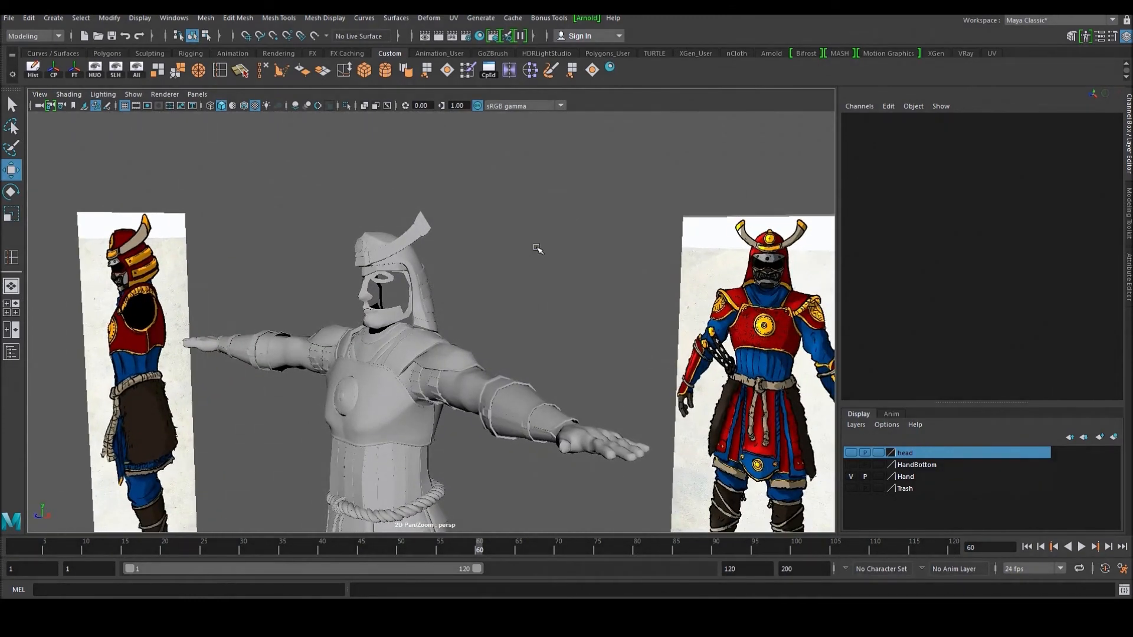
left_click_drag(496, 254, 538, 260, "alt")
scroll(507, 243, "up", 4)
middle_click_drag(501, 245, 492, 268, "alt")
scroll(492, 268, "up", 3)
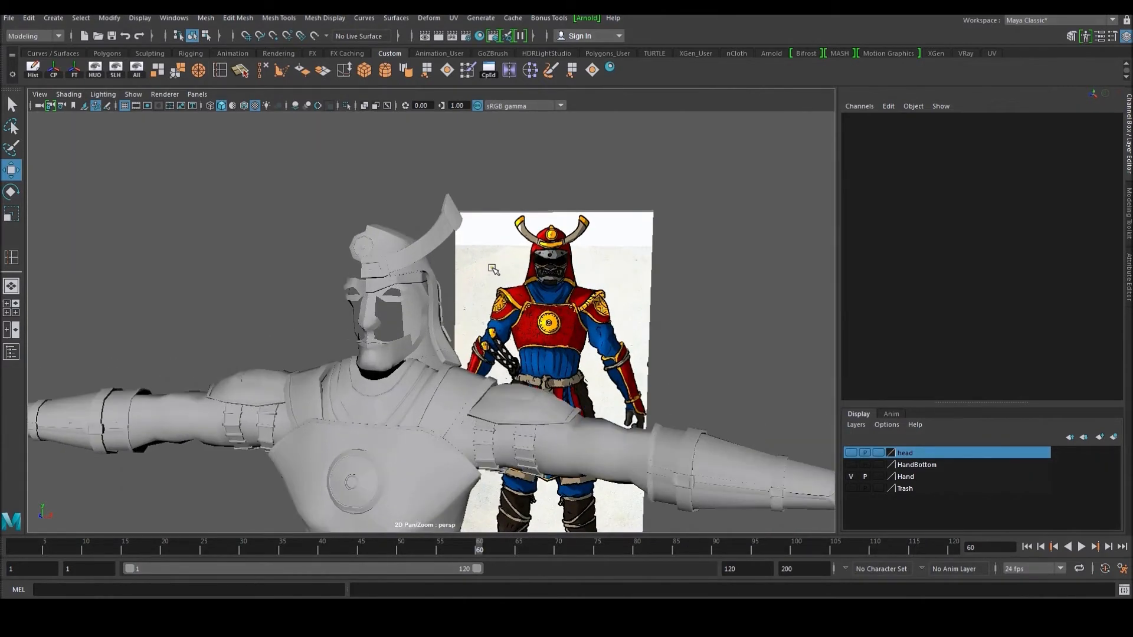
left_click_drag(487, 265, 567, 289, "alt")
scroll(548, 279, "up", 3)
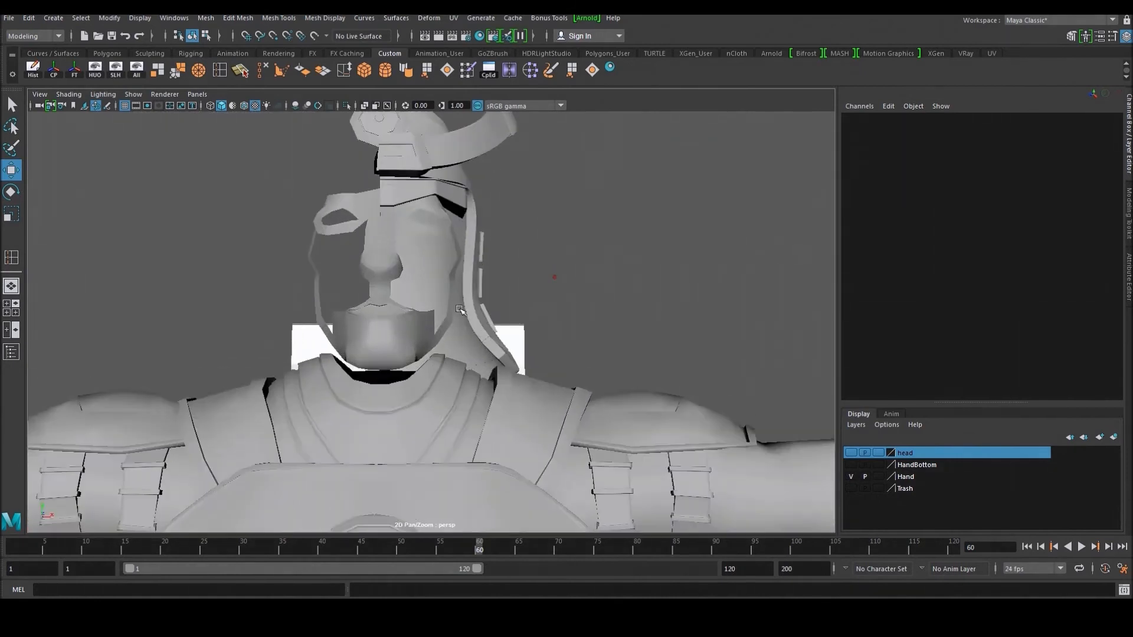
Isolate the helmet shell, check its inner rim with smooth preview off and on, and unhide everything
left_click(435, 295)
middle_click_drag(468, 175, 481, 292, "alt")
scroll(489, 286, "up", 3)
left_click(480, 319)
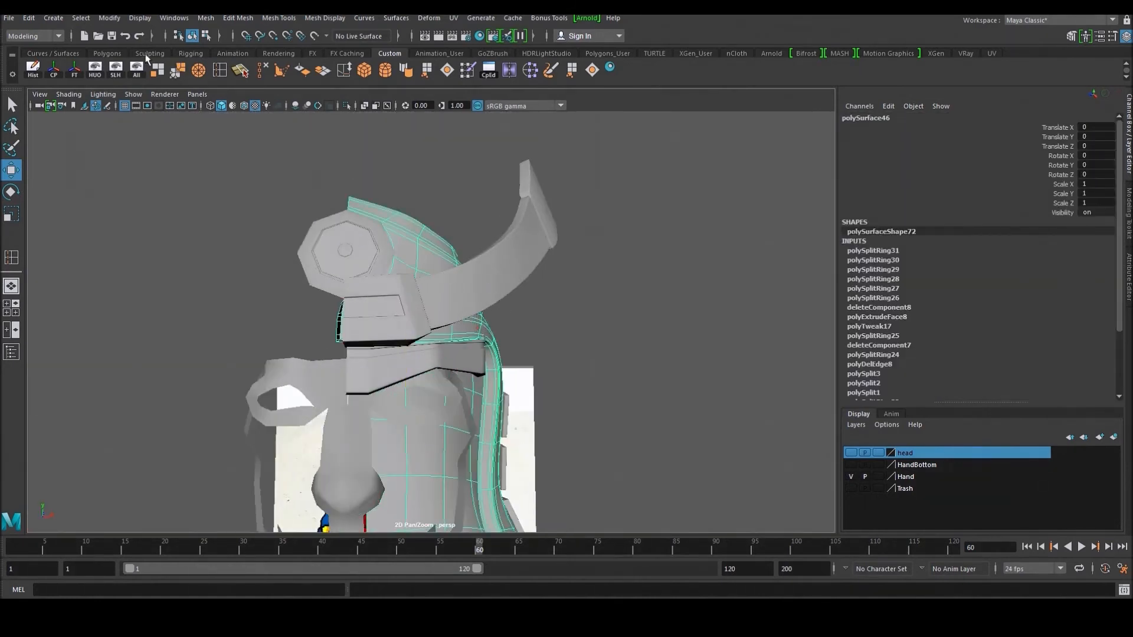
left_click(96, 72)
left_click_drag(330, 172, 633, 228, "alt")
scroll(503, 246, "up", 3)
middle_click_drag(633, 227, 532, 227, "alt")
scroll(534, 226, "up", 4)
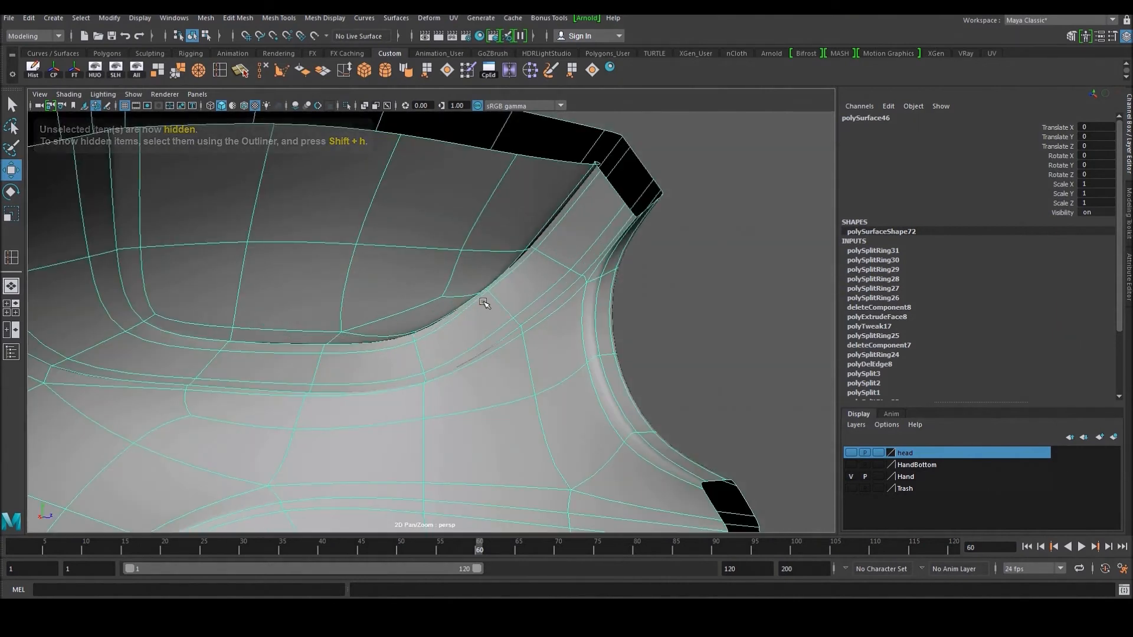
key("1")
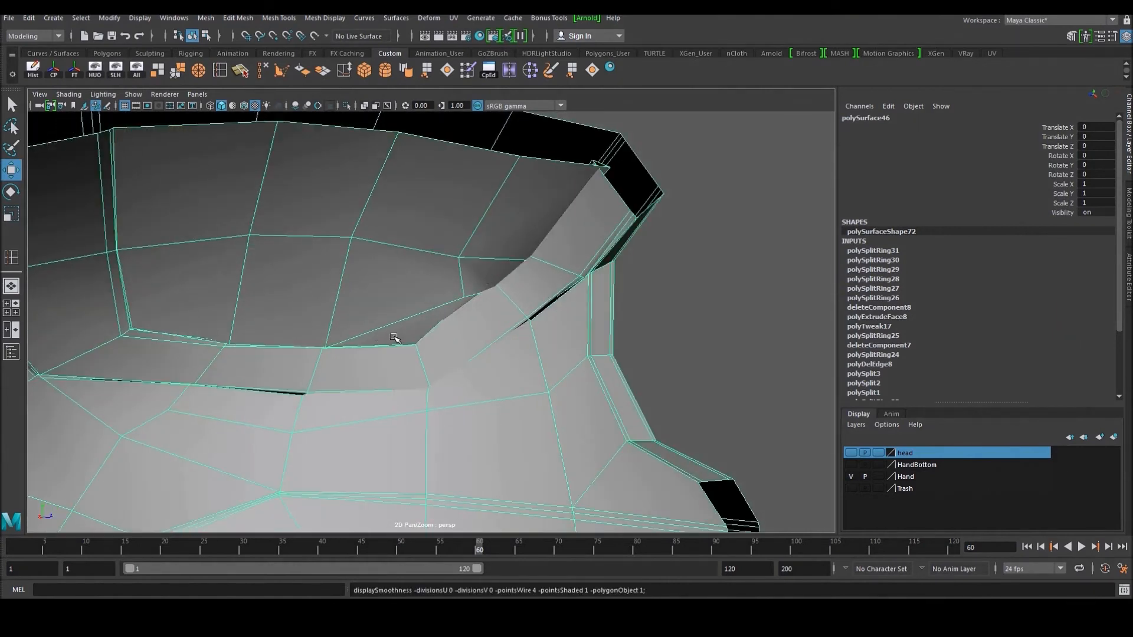
scroll(454, 283, "down", 5)
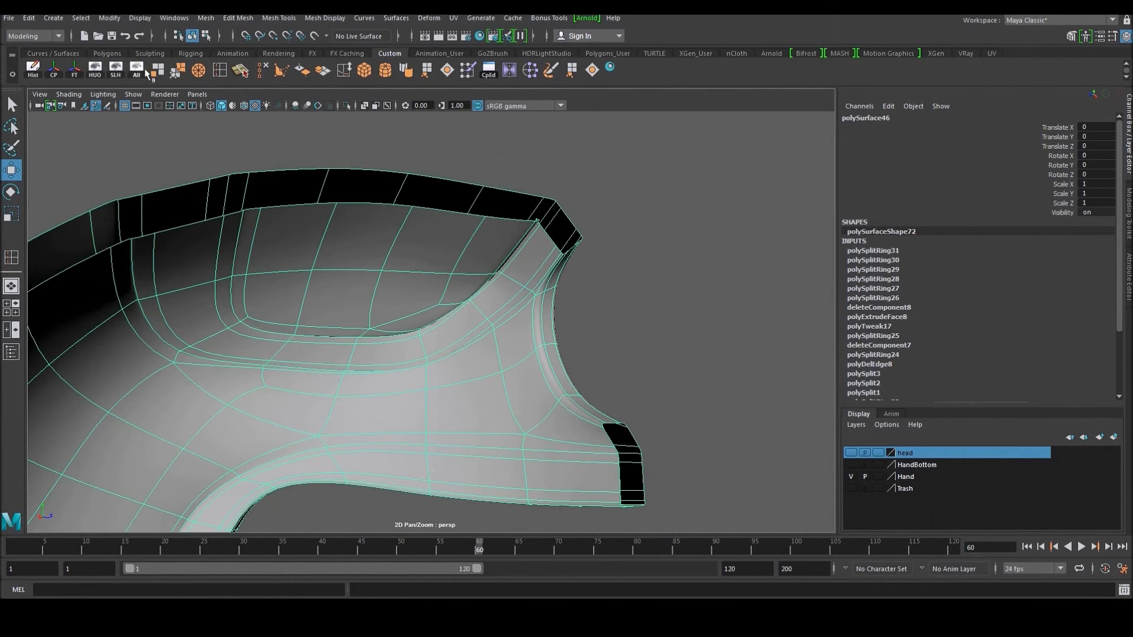
left_click(141, 70)
Review the whole armoured character from several sides and compare its proportions with the reference drawings
left_click_drag(435, 247, 329, 278, "alt")
scroll(313, 264, "down", 5)
left_click_drag(341, 213, 392, 326, "alt")
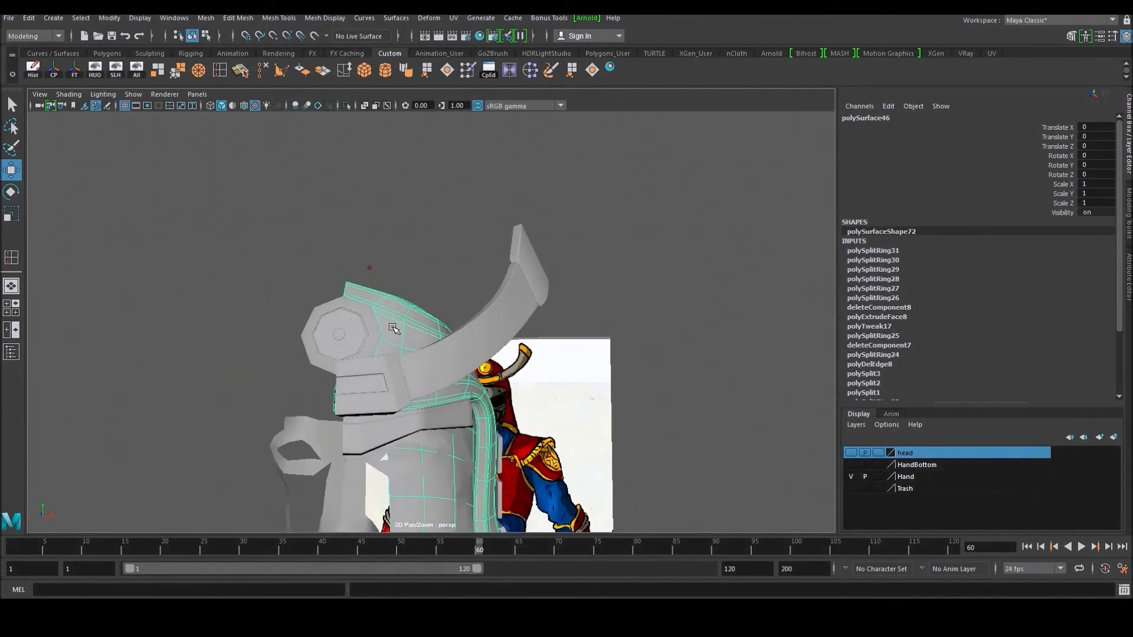
middle_click_drag(465, 415, 484, 351, "alt")
left_click(620, 285)
left_click_drag(620, 286, 463, 307, "alt")
scroll(512, 307, "down", 4)
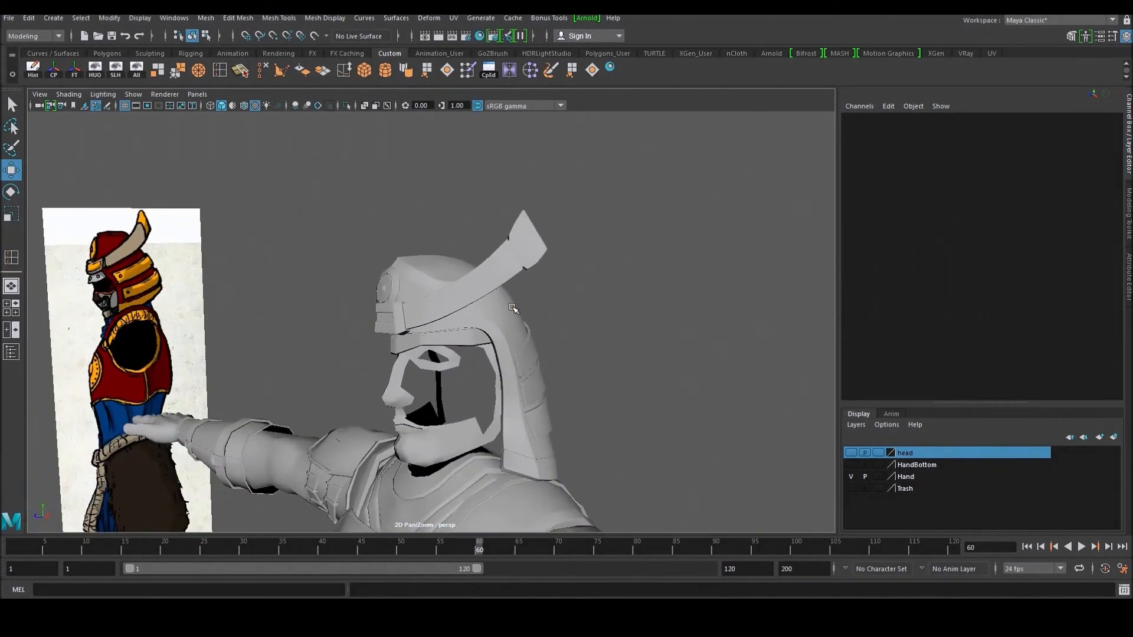
scroll(510, 307, "down", 3)
scroll(459, 436, "up", 2)
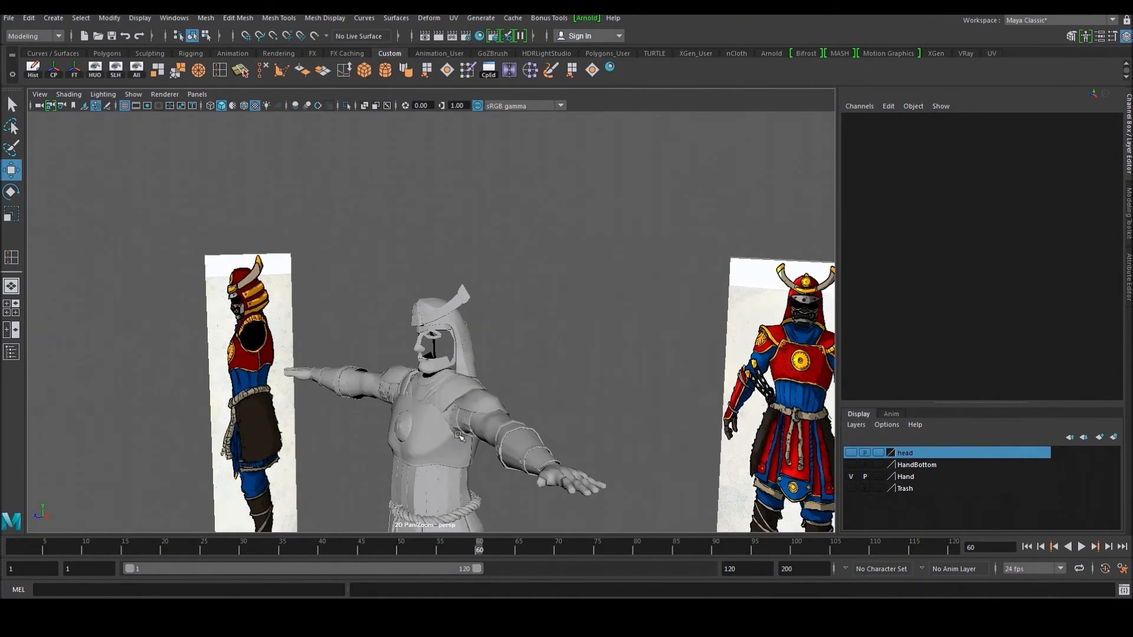
left_click_drag(482, 425, 616, 392, "alt")
middle_click_drag(533, 460, 426, 360, "alt")
scroll(519, 316, "down", 4)
scroll(419, 315, "up", 5)
left_click(405, 311)
left_click(321, 278)
left_click_drag(433, 314, 345, 381, "alt")
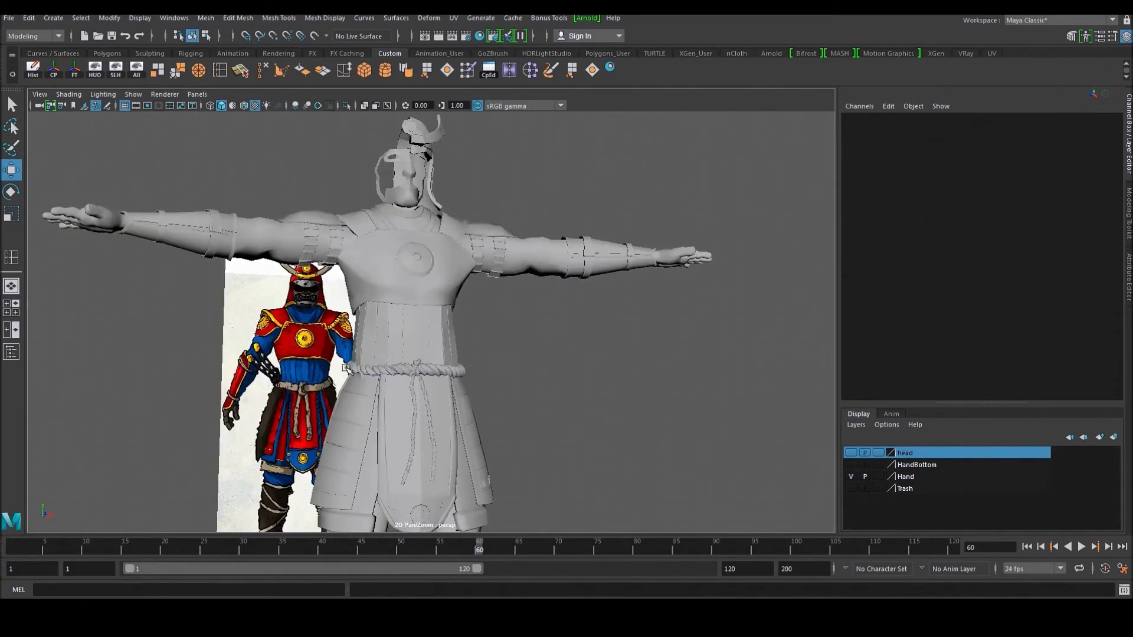
middle_click_drag(331, 356, 342, 443, "alt")
scroll(510, 304, "down", 5)
left_click_drag(521, 288, 391, 311, "alt")
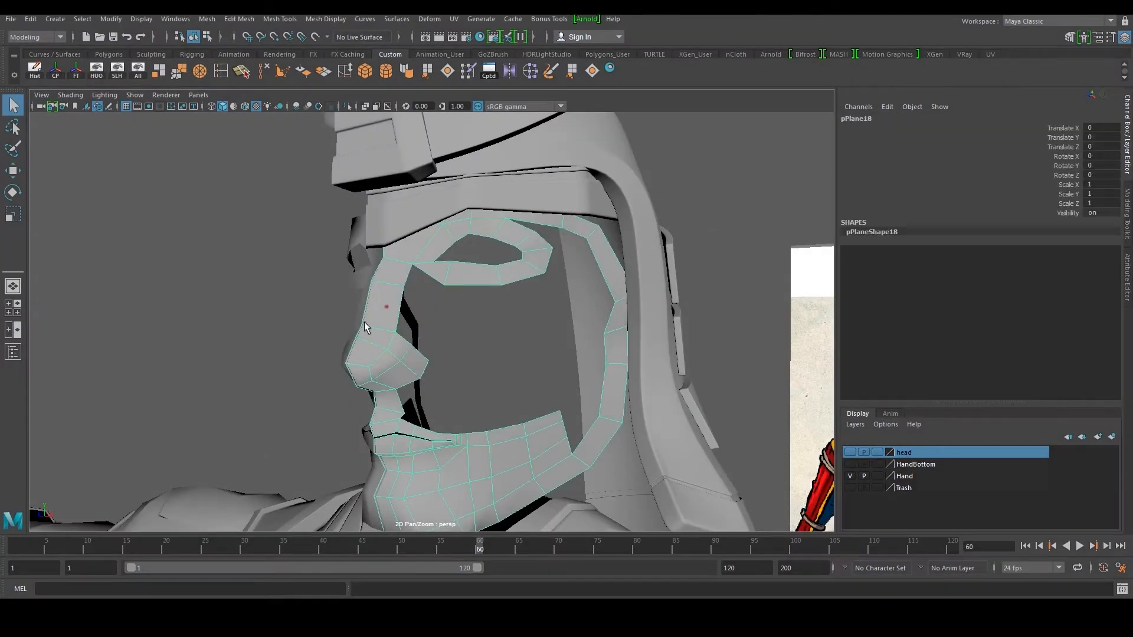
Isolate both halves of the face mesh by hiding all other objects
left_click(98, 72)
scroll(282, 201, "down", 3)
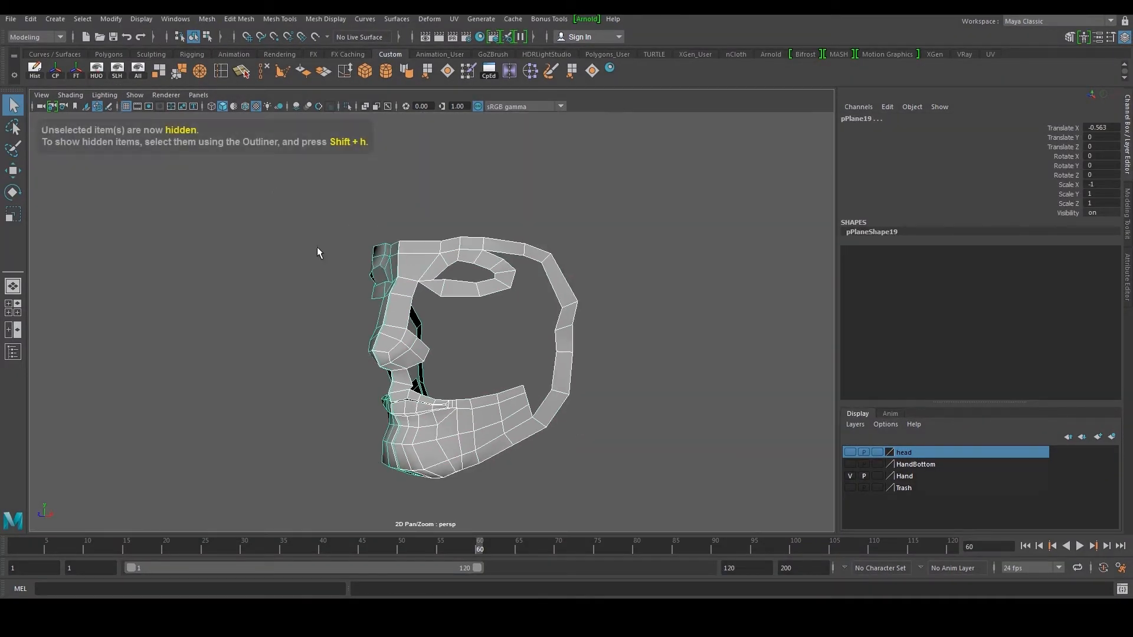
left_click_drag(313, 254, 388, 266, "alt")
left_click(568, 261)
Adjust the vertex at the mouth corner of the original face half
left_click_drag(430, 325, 444, 254, "alt")
right_click_drag(444, 254, 465, 368, "alt")
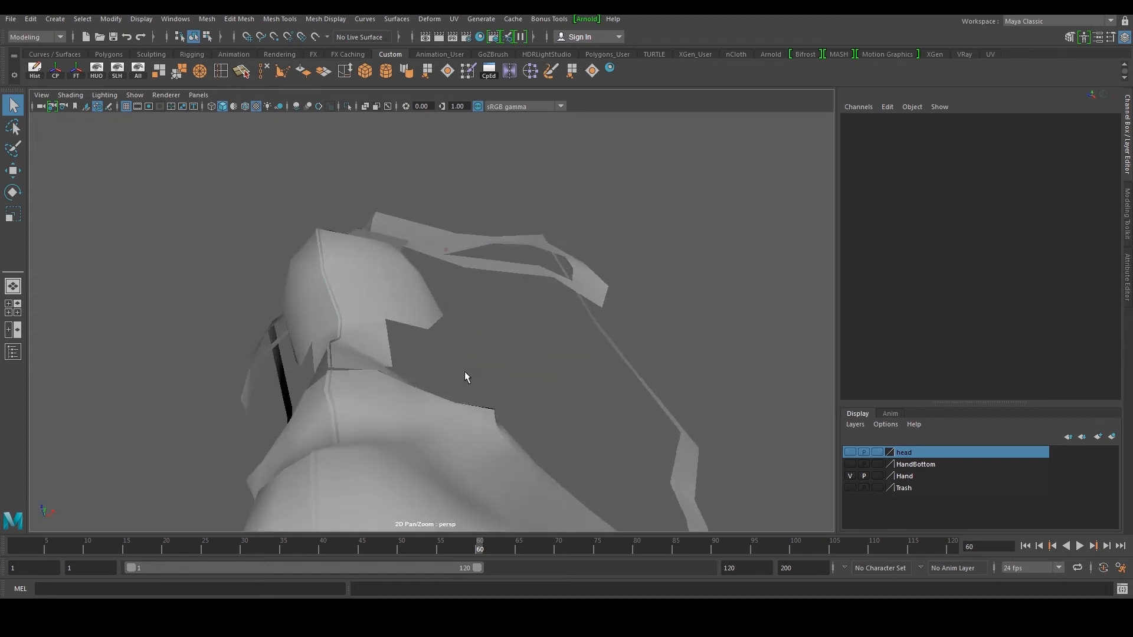
left_click(466, 409)
right_click_drag(466, 409, 511, 435, "alt")
middle_click_drag(511, 436, 430, 376, "alt")
right_click_drag(430, 376, 392, 369)
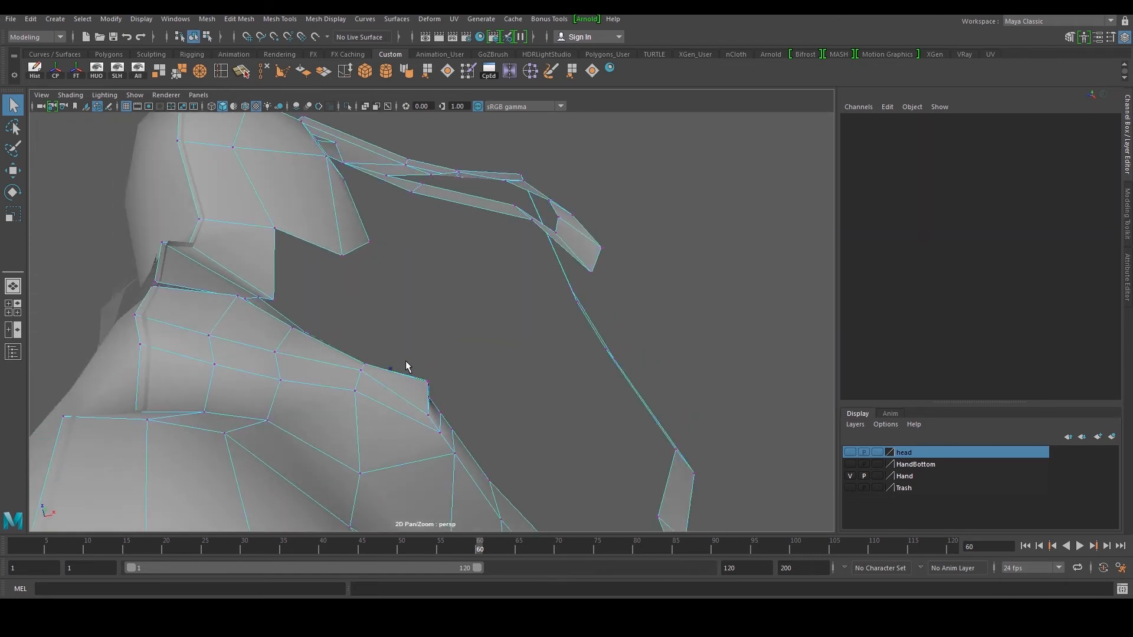
left_click(429, 383)
key("w")
key("f")
left_click_drag(413, 346, 376, 337, "alt")
left_click_drag(476, 239, 328, 318)
left_click_drag(417, 261, 512, 300, "alt")
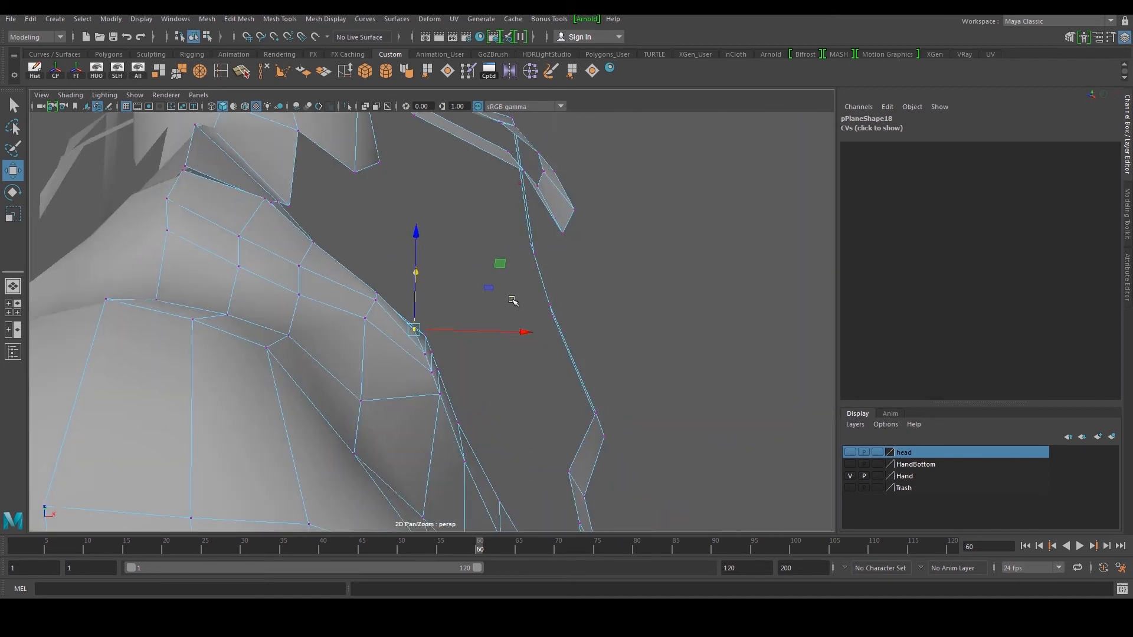
Return to object mode, delete the mirrored face half and select the remaining half
right_click_drag(274, 253, 319, 232)
key("f")
left_click_drag(411, 220, 399, 306, "alt")
key("ctrl+shift+d")
key("Delete")
left_click(389, 321)
key("f")
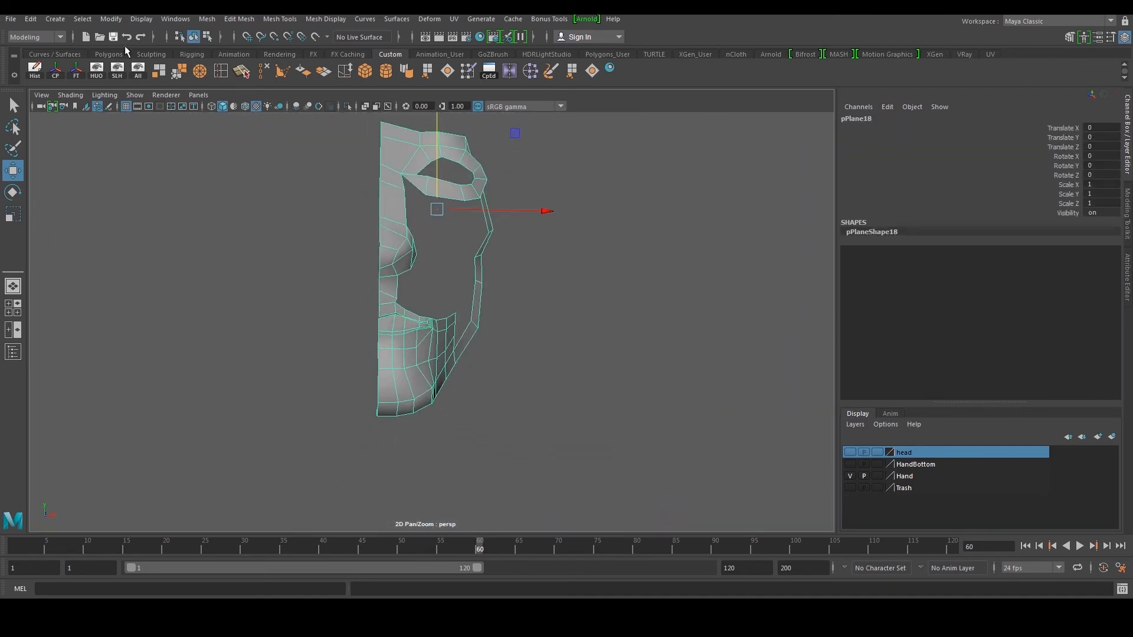
Duplicate the face half with Duplicate Special as an instance with an X scale of -1
left_click(36, 19)
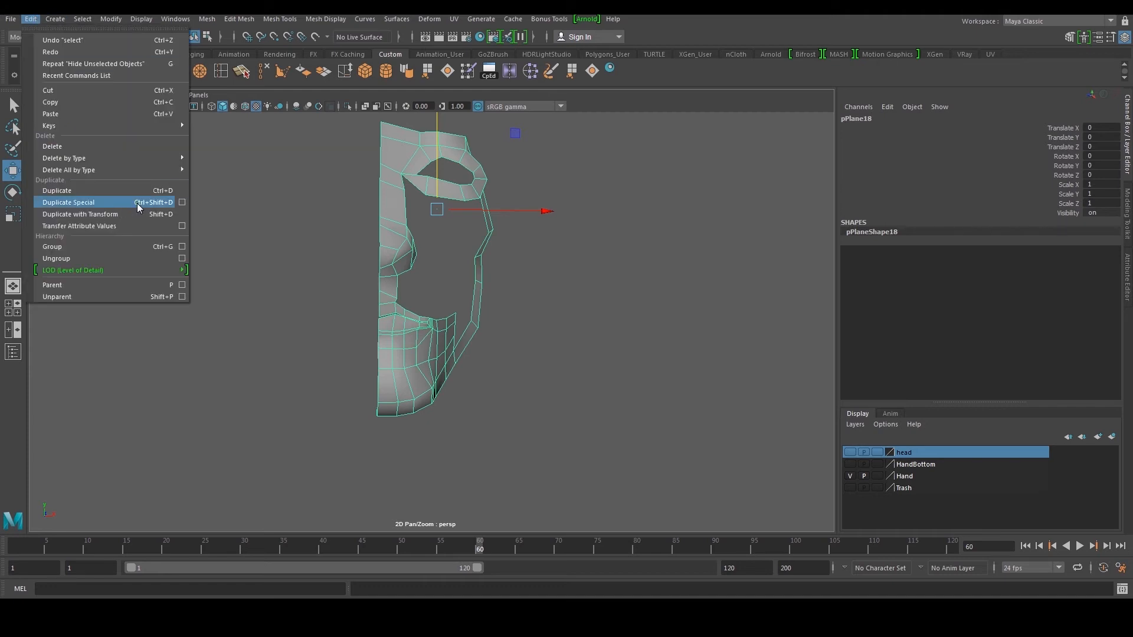
left_click(139, 202)
left_click(31, 19)
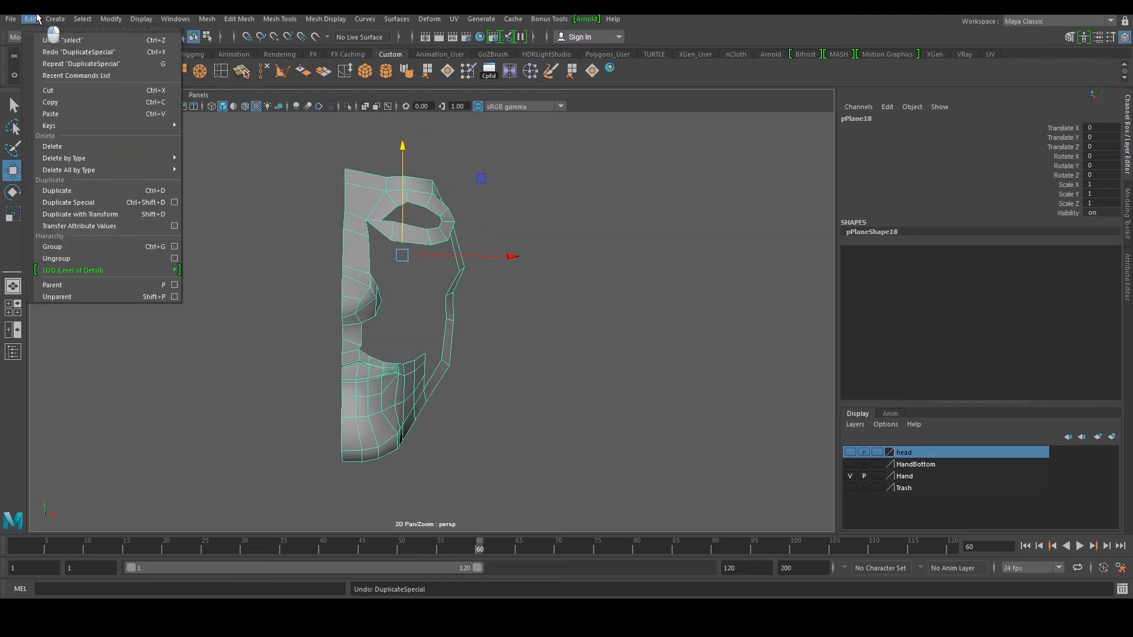
left_click(175, 203)
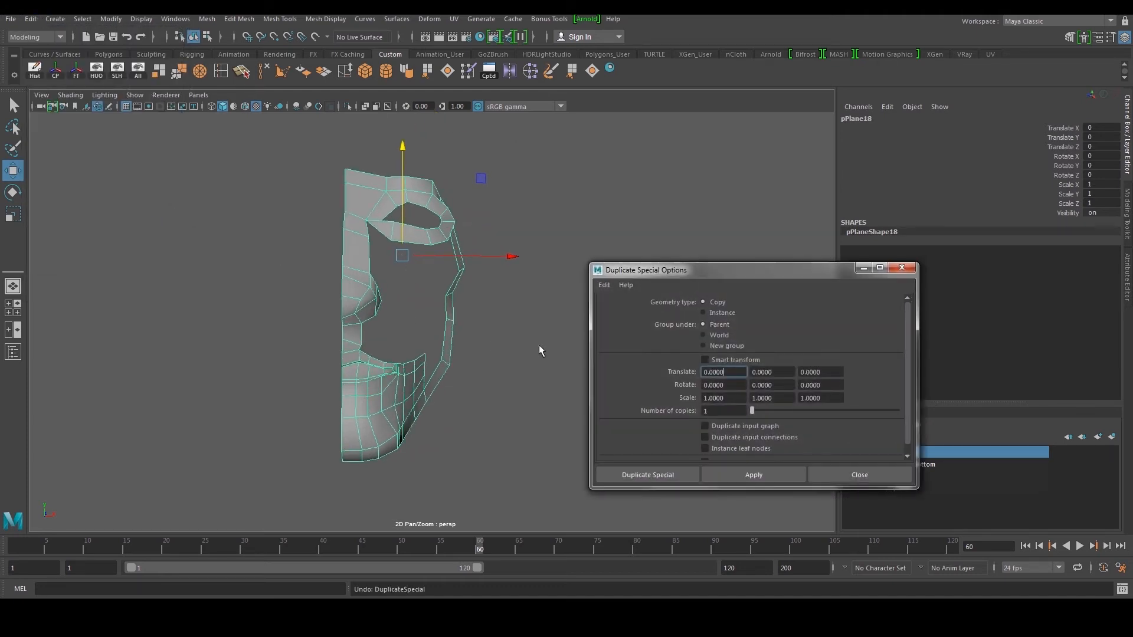
left_click(731, 397)
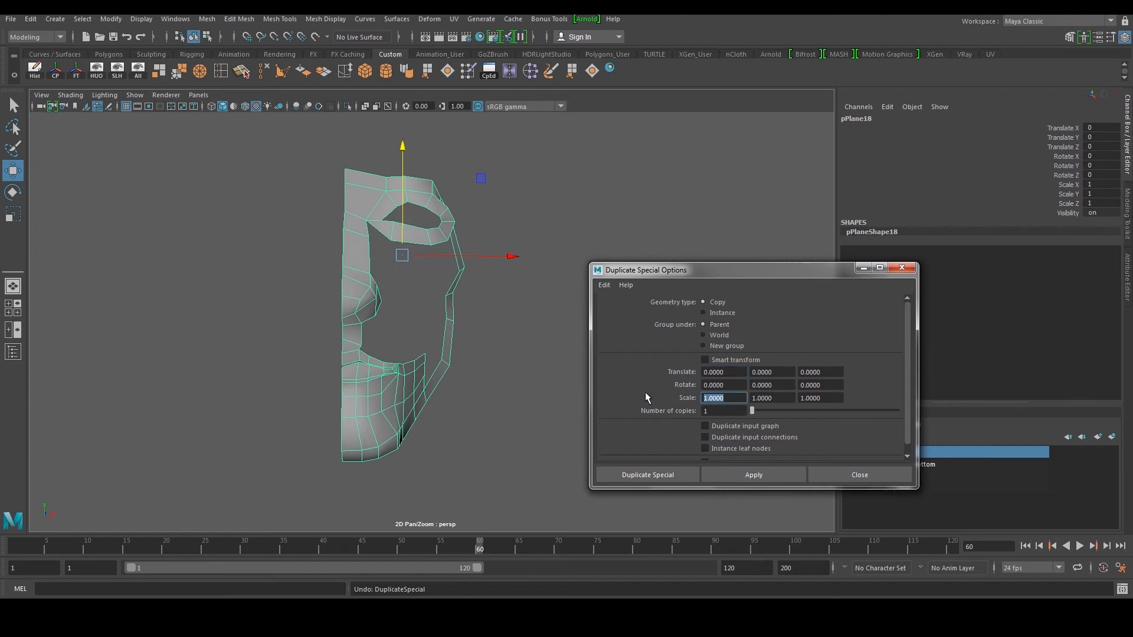
left_click(711, 313)
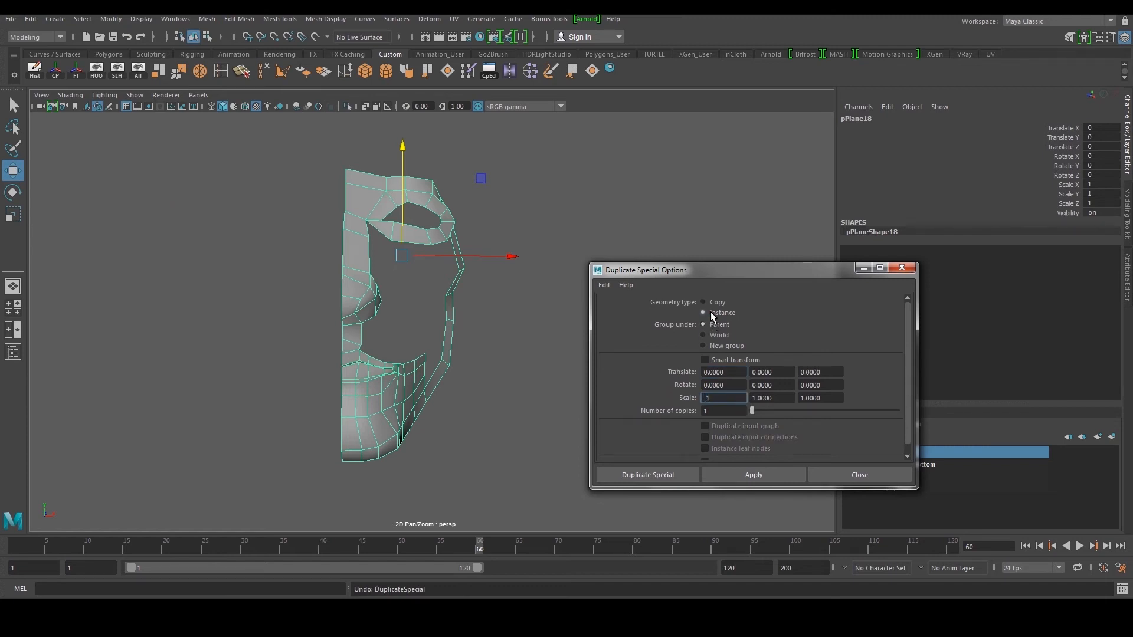
type("-1")
left_click(753, 474)
Select the outer eye vertices of the original half to check the mirrored instance, and close the duplication options
left_click_drag(508, 257, 396, 254)
left_click(390, 210)
right_click_drag(420, 212, 396, 209)
left_click_drag(429, 192, 477, 248)
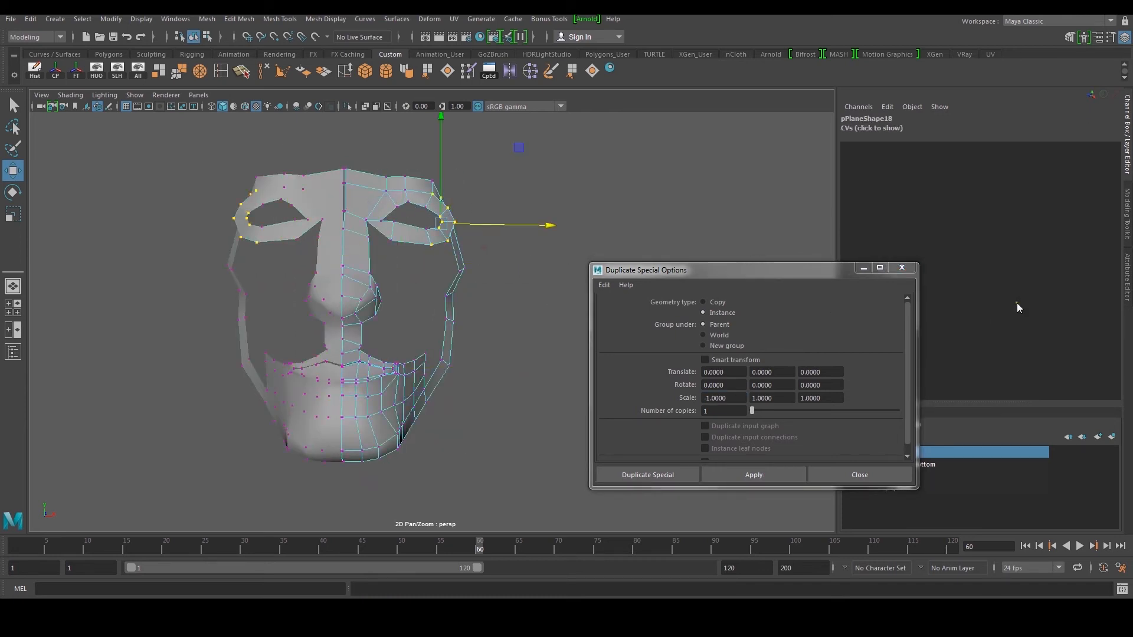
left_click(903, 269)
right_click_drag(380, 208, 407, 195)
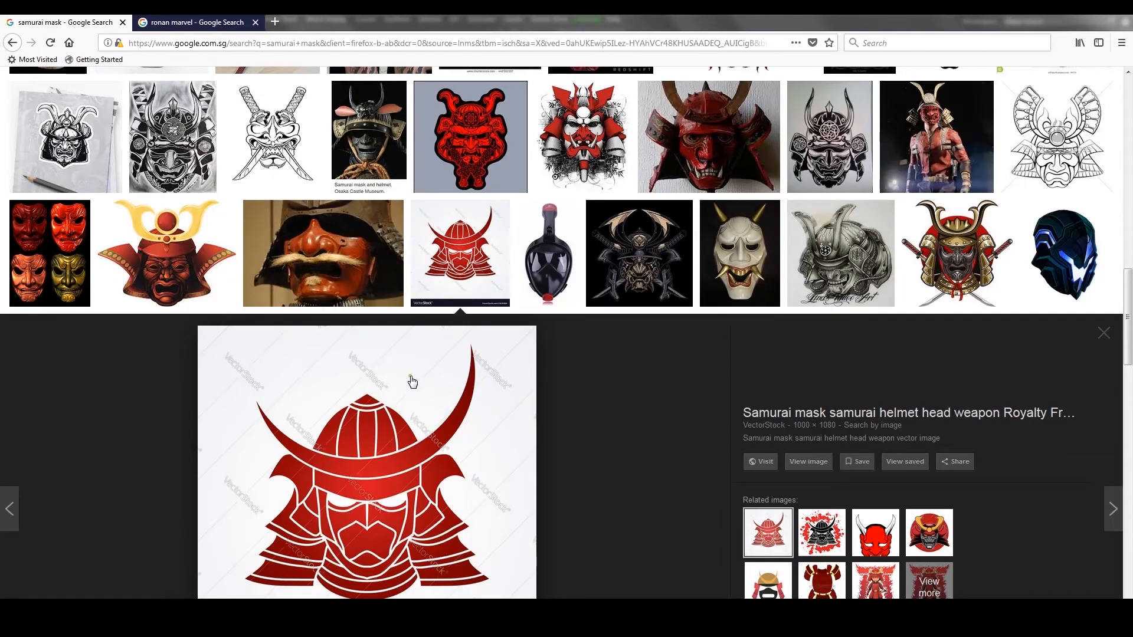
Switch to the browser, browse the samurai mask image results and open the red vector samurai helmet image
scroll(412, 382, "down", 1)
scroll(308, 270, "up", 4)
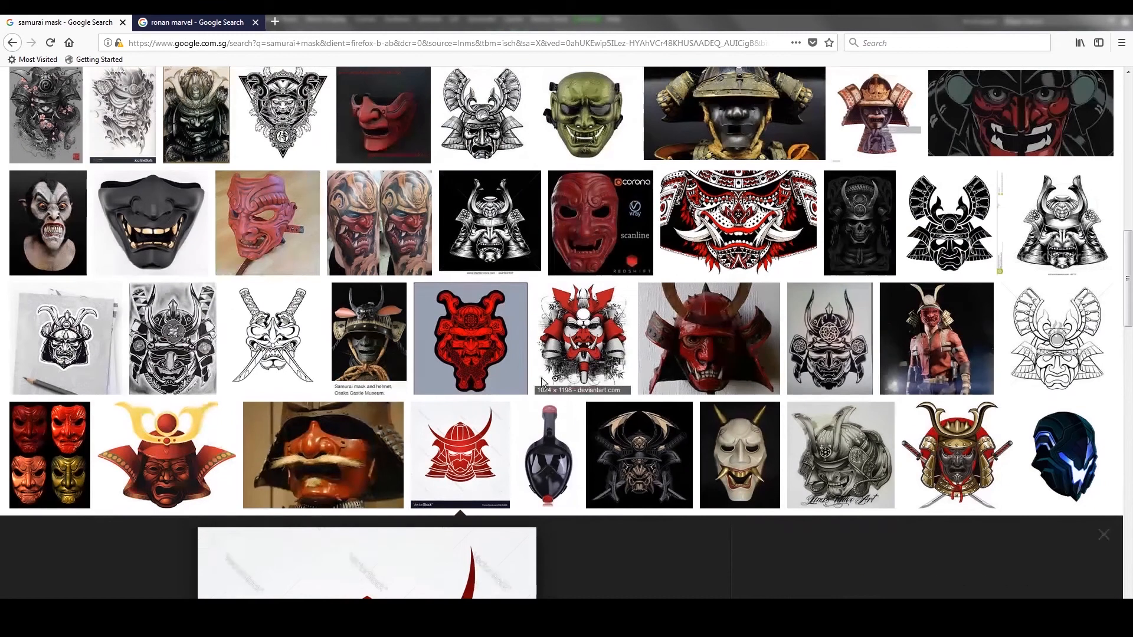
scroll(303, 273, "up", 2)
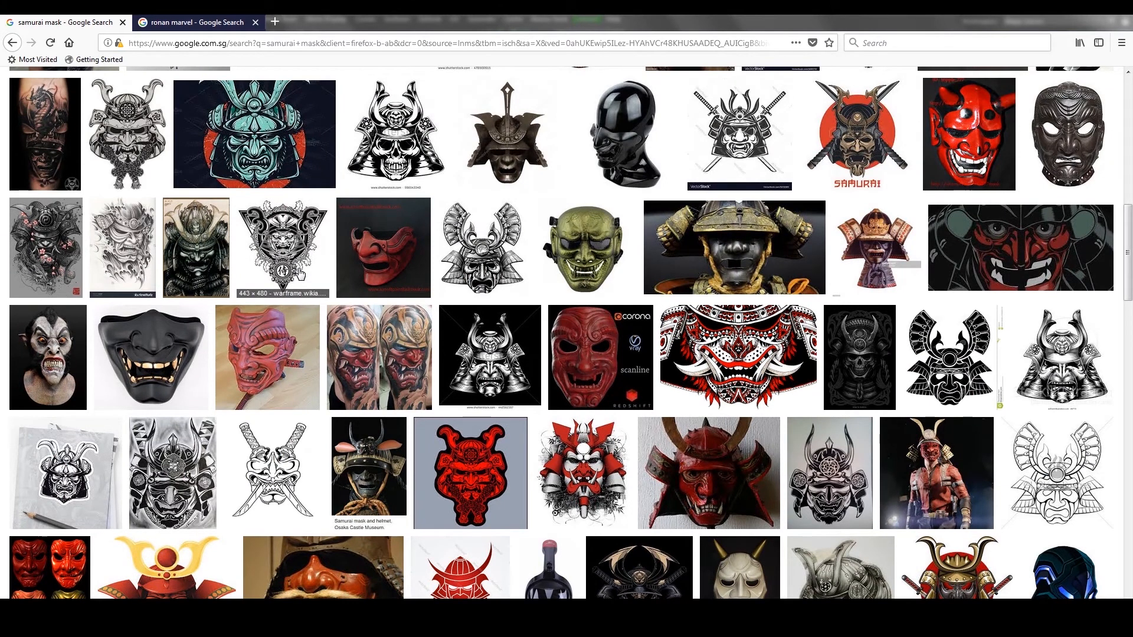
left_click(460, 563)
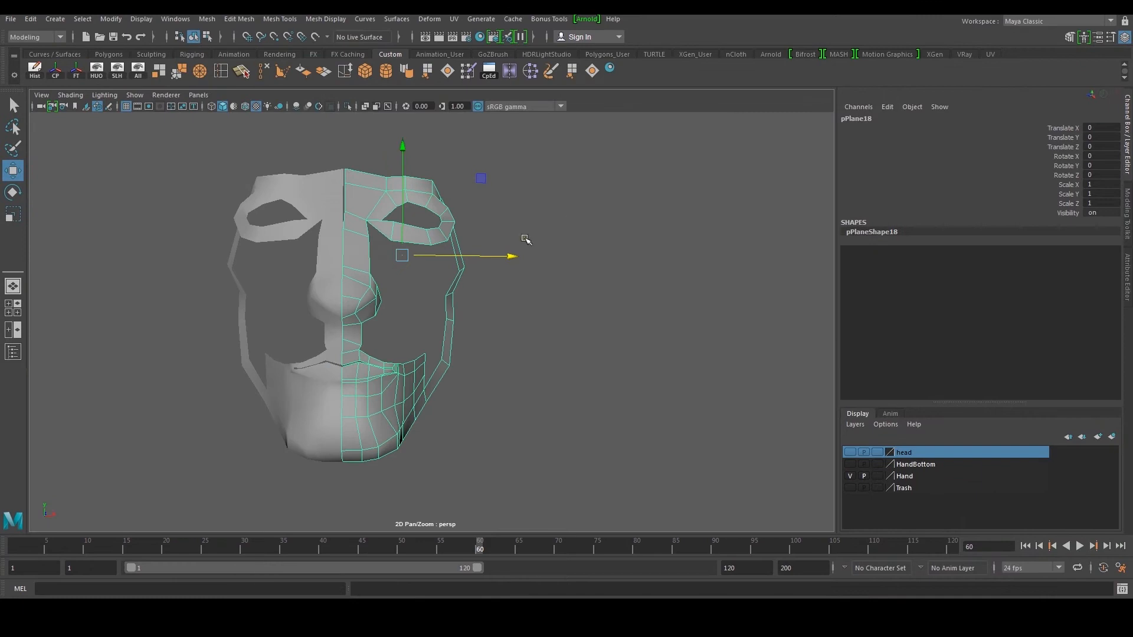
In Maya's front view, raise the upper vertex of the eye opening and move its outer-corner vertices to widen it, using the helmet image as reference
key("space")
key("space")
middle_click_drag(422, 403, 357, 295, "alt")
right_click_drag(357, 295, 443, 309, "alt")
right_click_drag(442, 309, 483, 306)
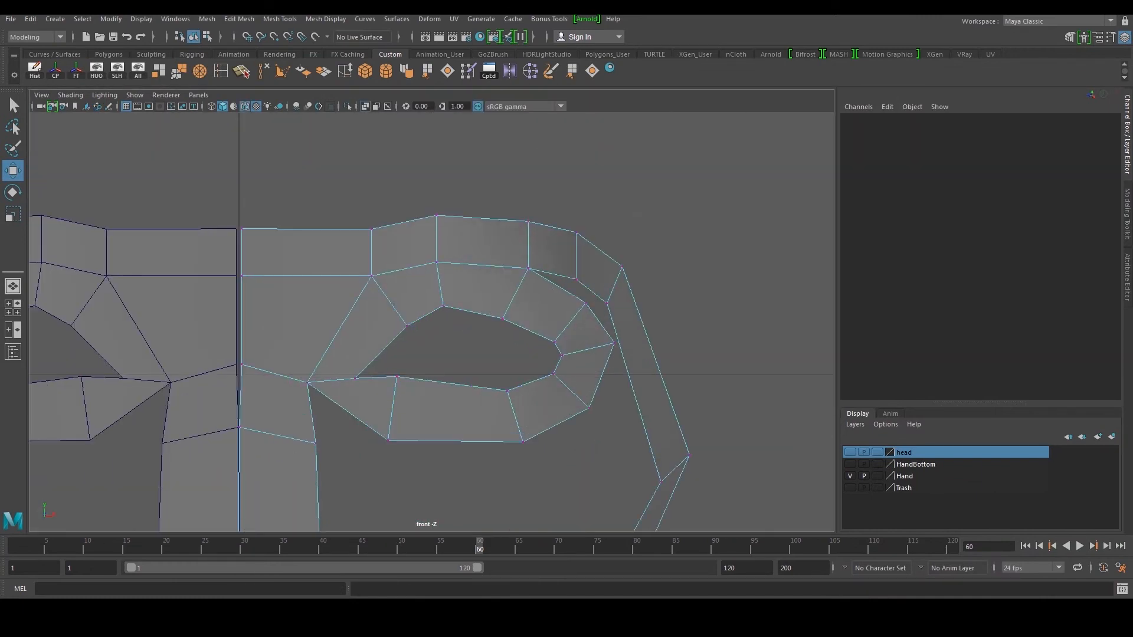
key("alt+Tab")
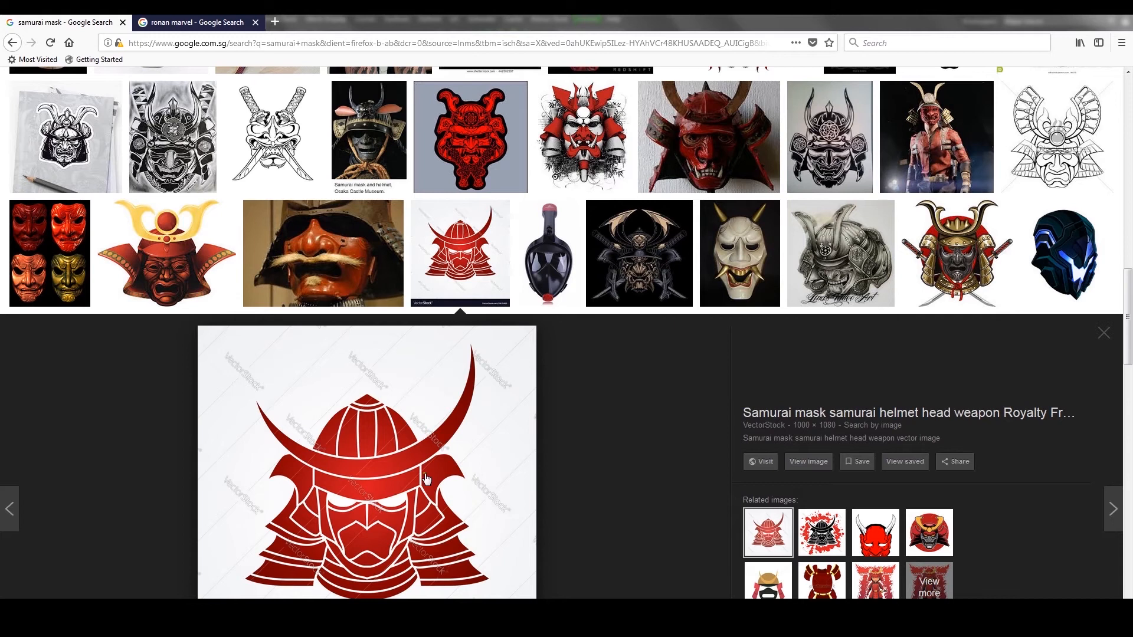
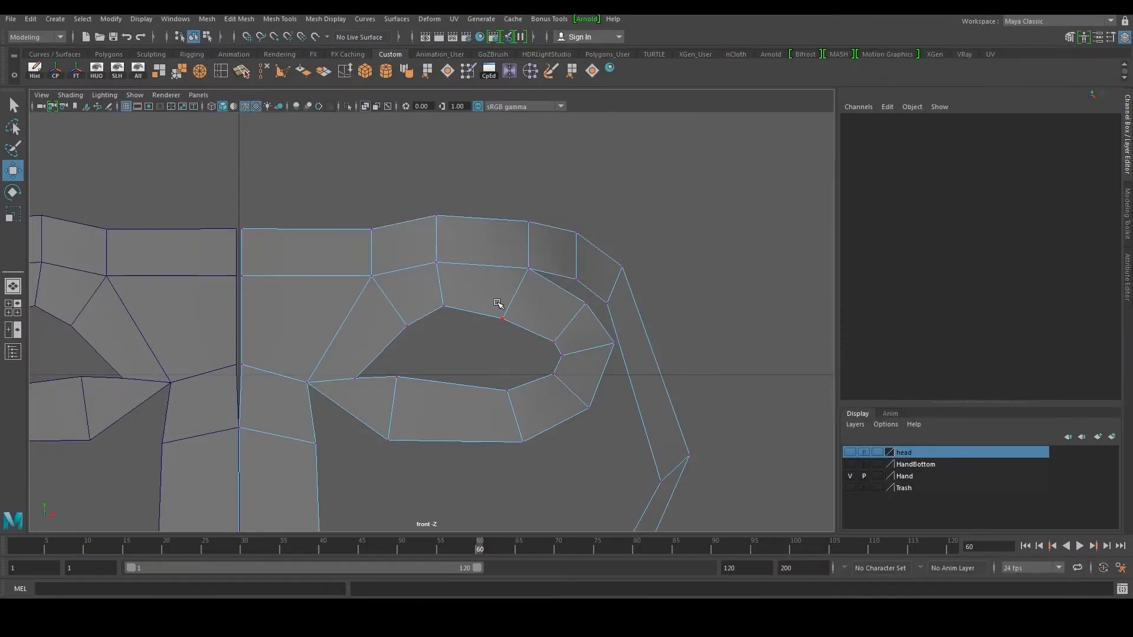
key("space")
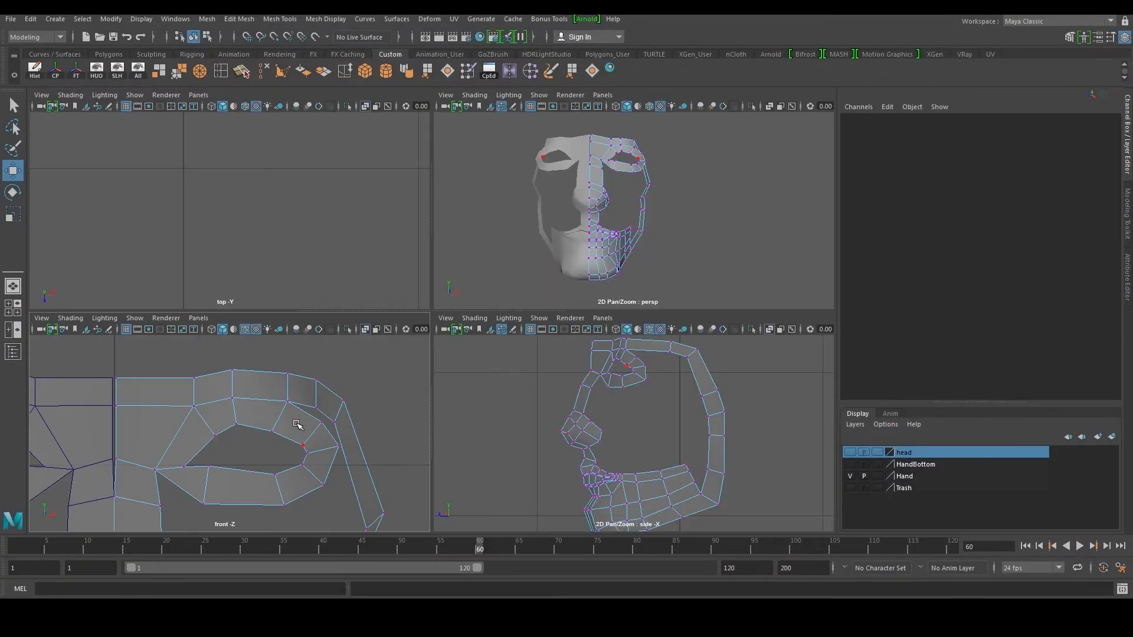
key("space")
left_click(502, 332)
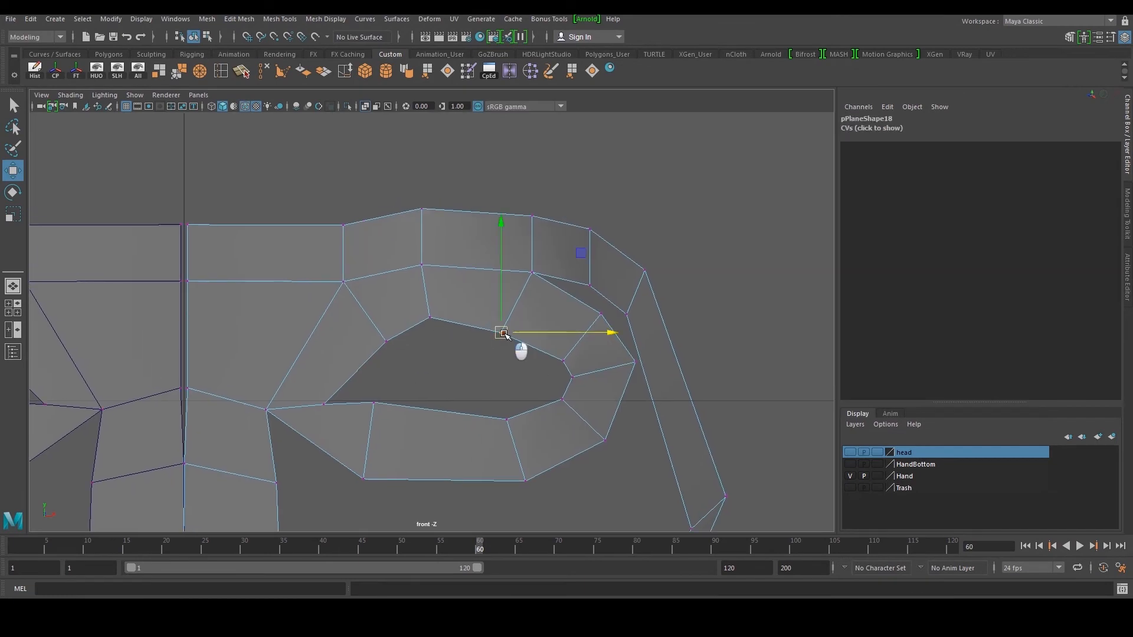
left_click_drag(502, 332, 517, 307)
left_click(565, 362)
mouse_move(565, 362)
left_mouse_down()
mouse_move(575, 331)
mouse_move(581, 375)
left_mouse_up()
left_click(576, 379)
Lower the two vertices along the lower edge of the eye opening
left_click(373, 403)
left_click_drag(374, 405, 393, 458)
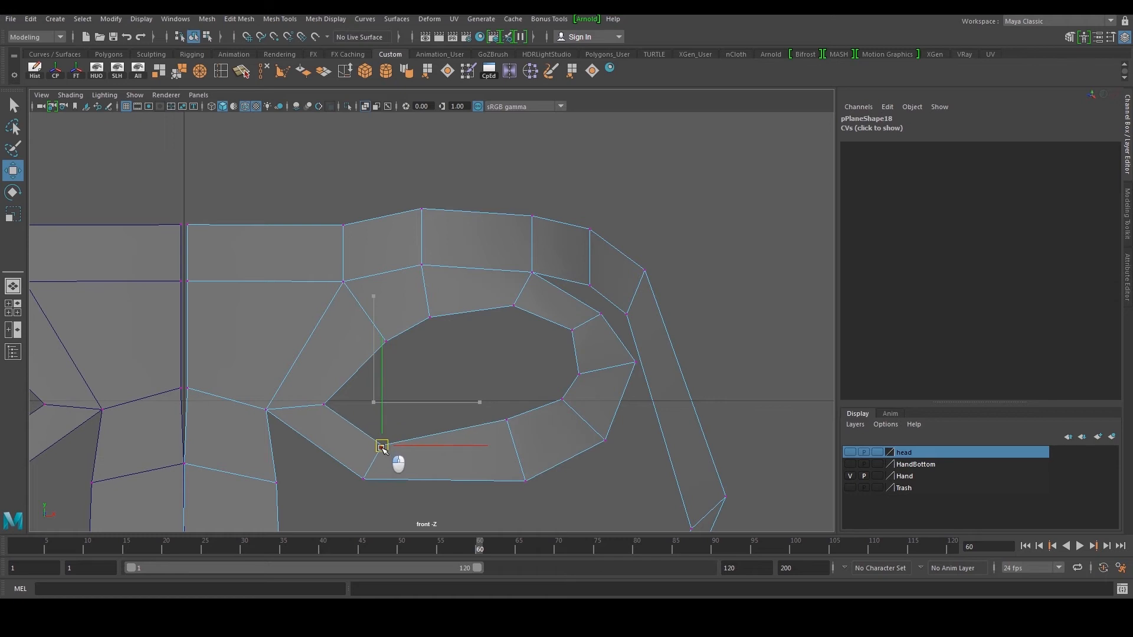
left_click_drag(529, 444, 530, 445)
left_click_drag(509, 421, 516, 454)
Move the eye opening's inner-corner vertices toward the nose and its upper outer vertex slightly outward
mouse_move(304, 372)
left_mouse_down()
mouse_move(332, 409)
mouse_move(321, 377)
left_mouse_up()
left_click_drag(362, 324, 367, 353)
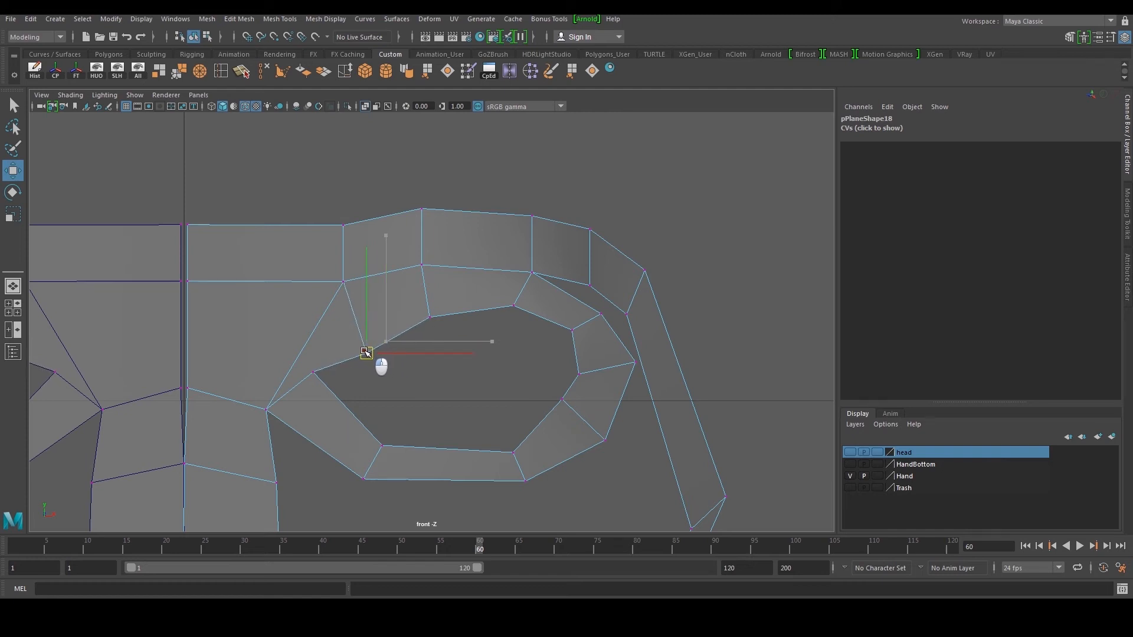
left_click_drag(493, 293, 527, 316)
left_click_drag(513, 306, 525, 307)
middle_click_drag(355, 411, 426, 375, "alt")
scroll(426, 376, "down", 8)
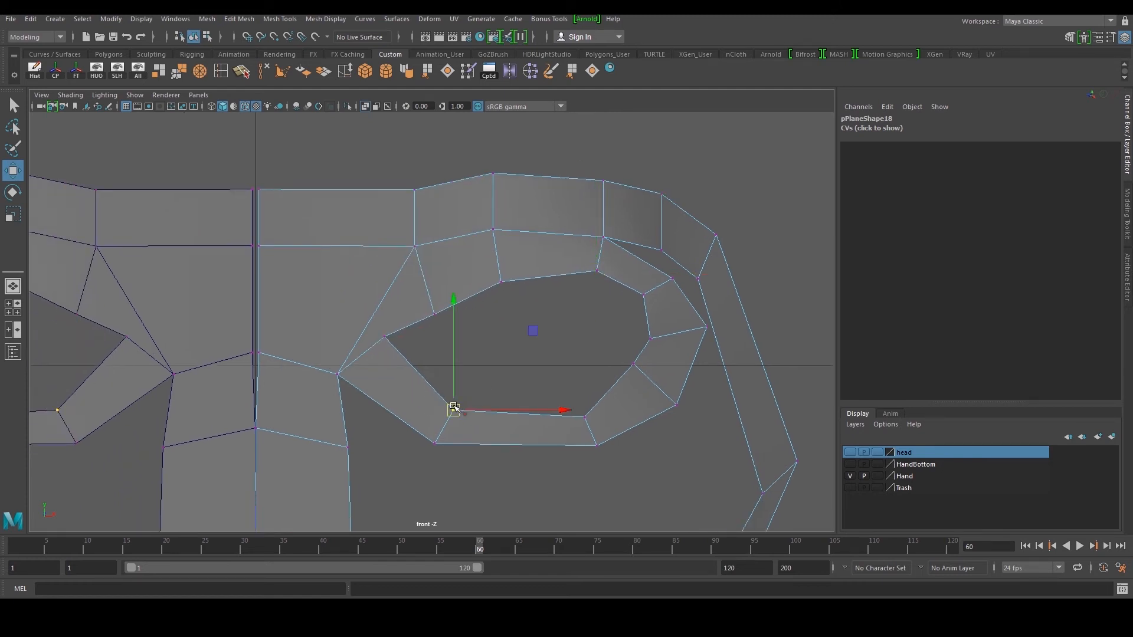
scroll(462, 397, "up", 4)
scroll(482, 398, "up", 3)
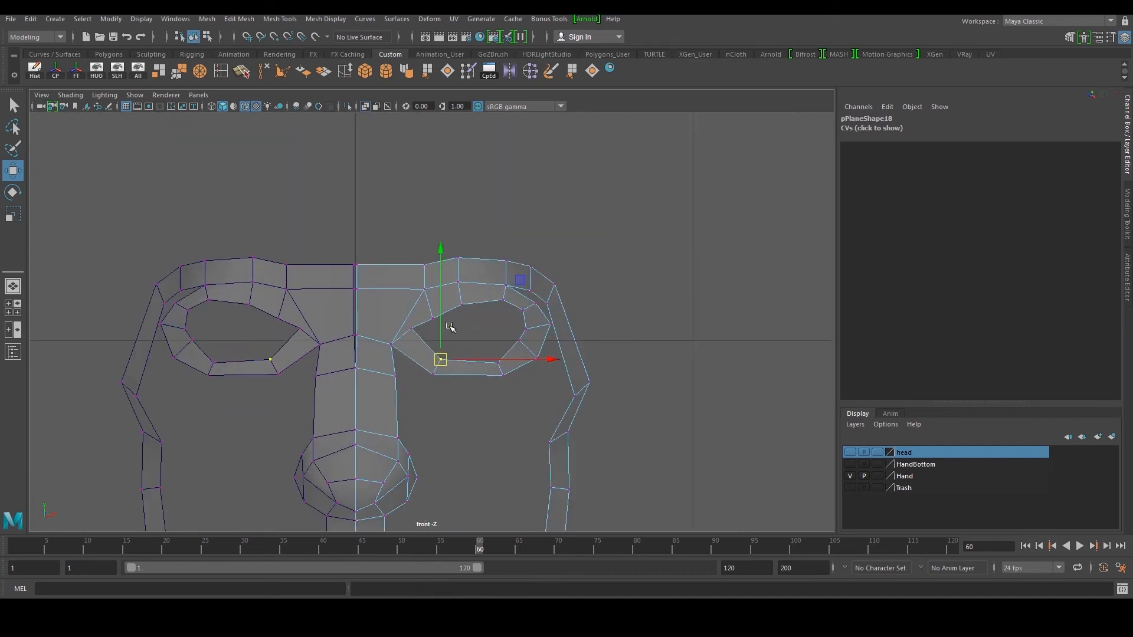
Rotate the edge loop around the eye opening slightly counterclockwise in the front view and lower it a little
key("F10")
double_click(416, 319)
key("e")
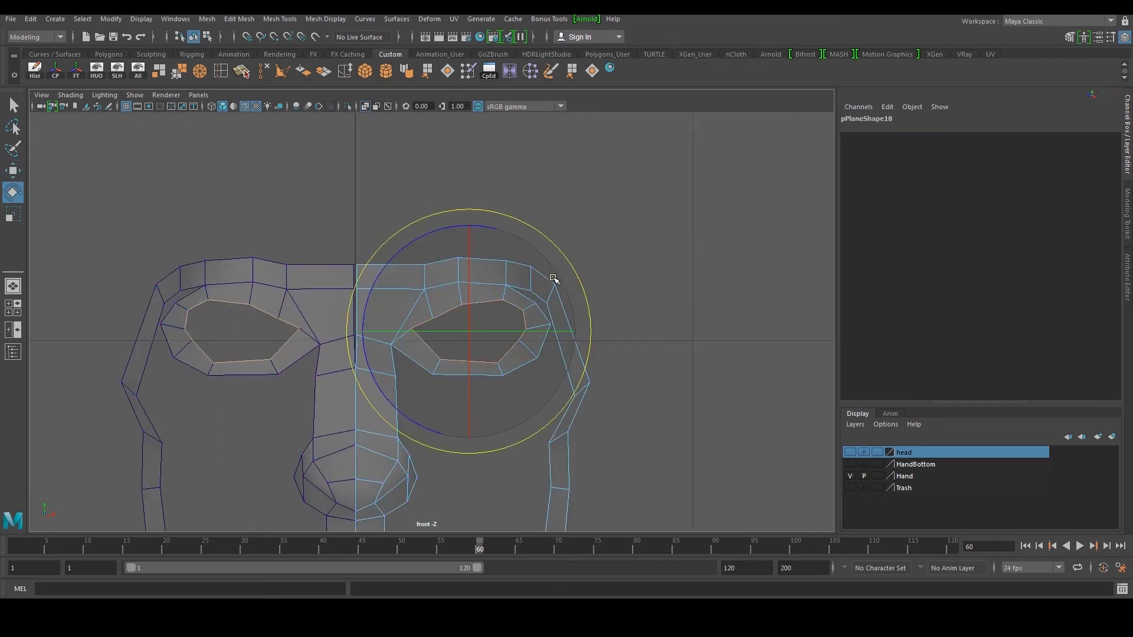
left_click_drag(498, 231, 484, 230)
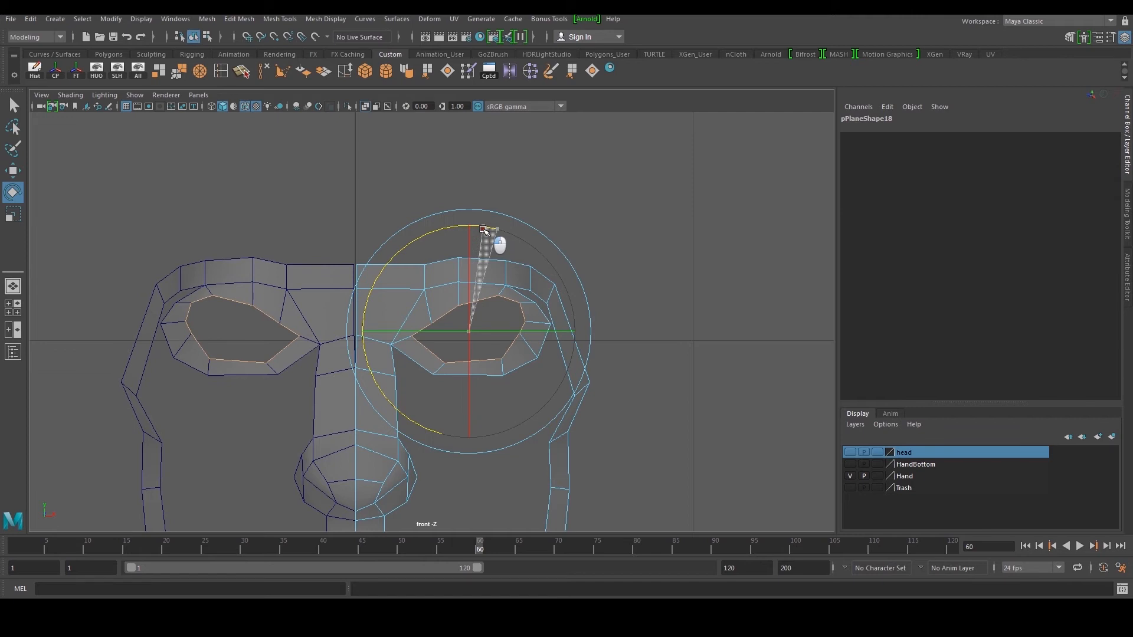
key("w")
left_click_drag(468, 295, 467, 301)
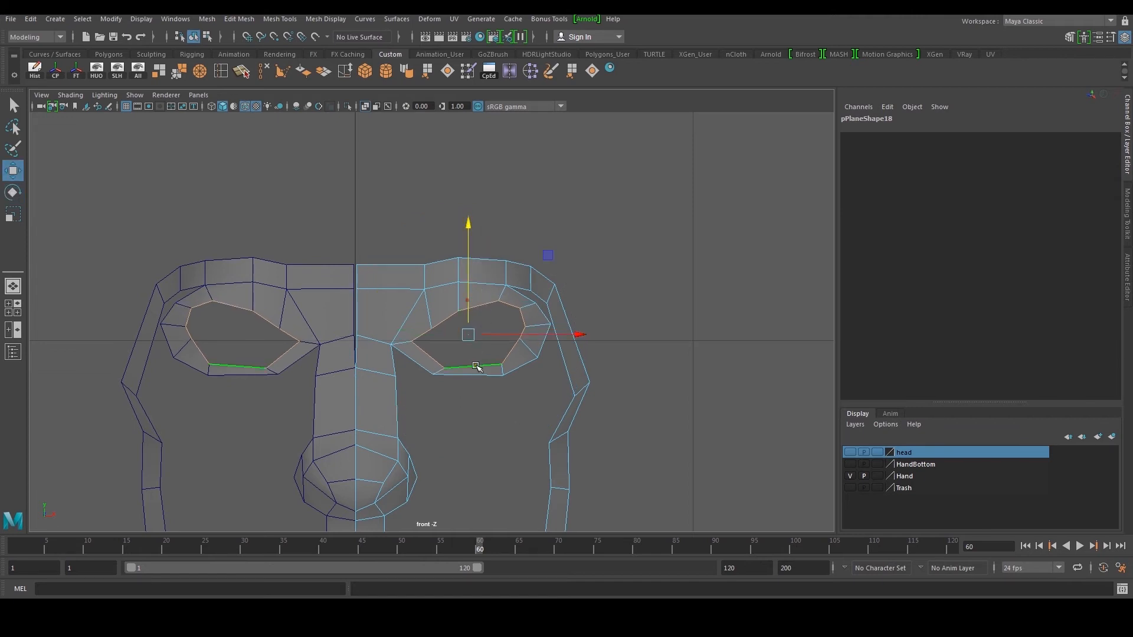
Refine individual vertices around the eye opening and the nose-bridge vertex beside its inner corner
scroll(475, 367, "up", 1)
right_click_drag(475, 384, 428, 390)
left_click_drag(421, 392, 477, 400)
left_click(388, 351)
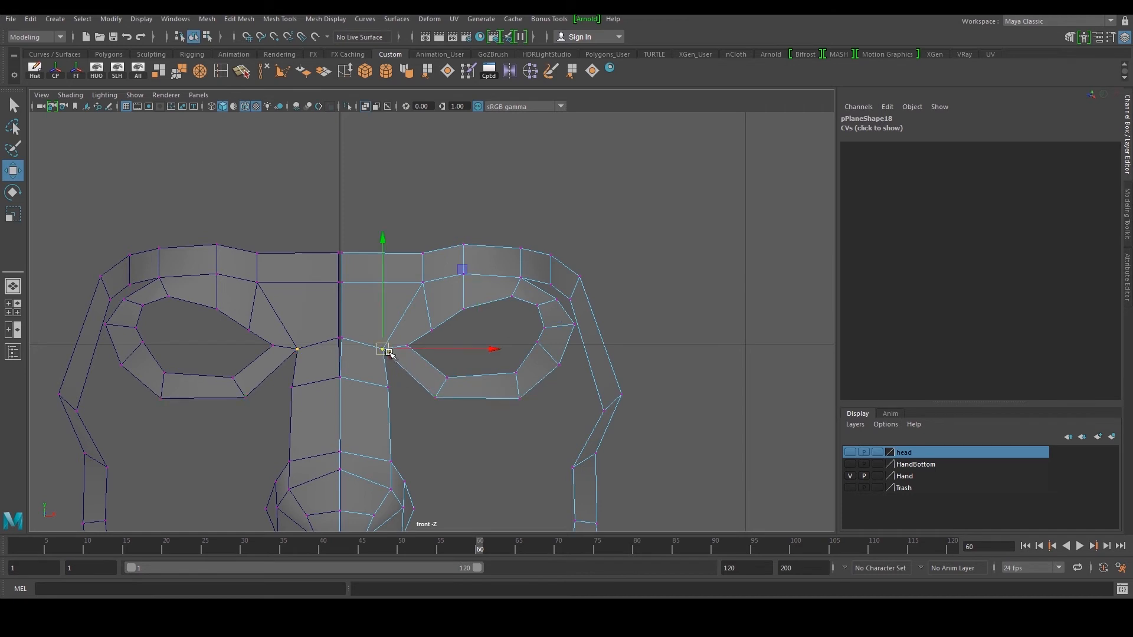
key("F8")
key("F10")
left_click(474, 378)
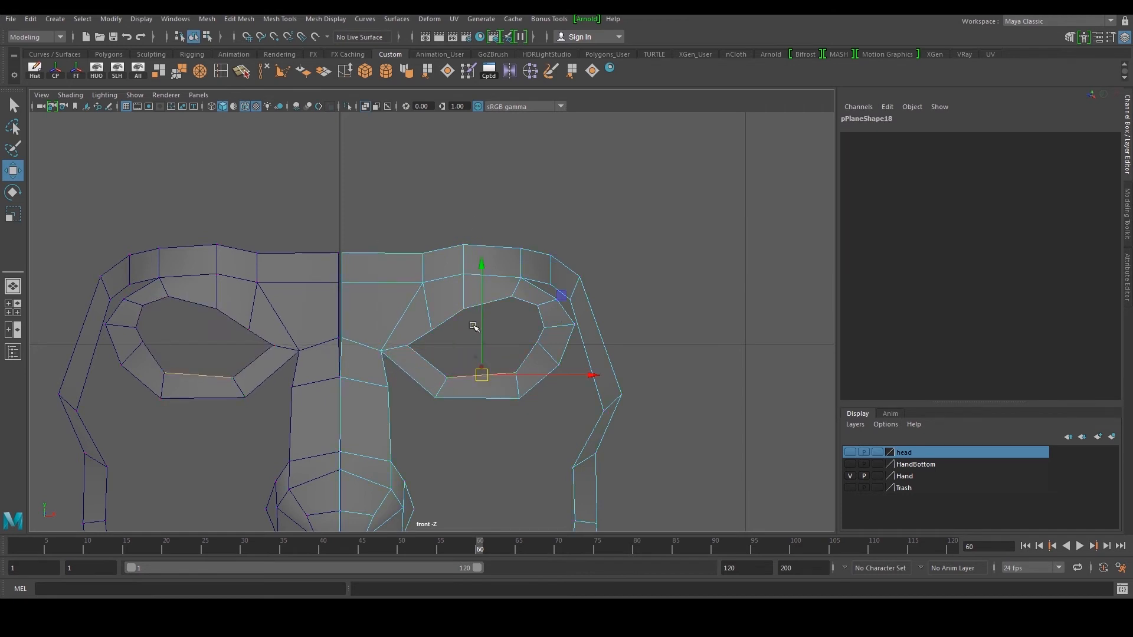
key("F9")
left_click(465, 308)
left_click_drag(466, 308, 516, 302)
In the side view, lower the eye opening's inner-corner vertex and adjust its inner lower vertices
key("space")
key("space")
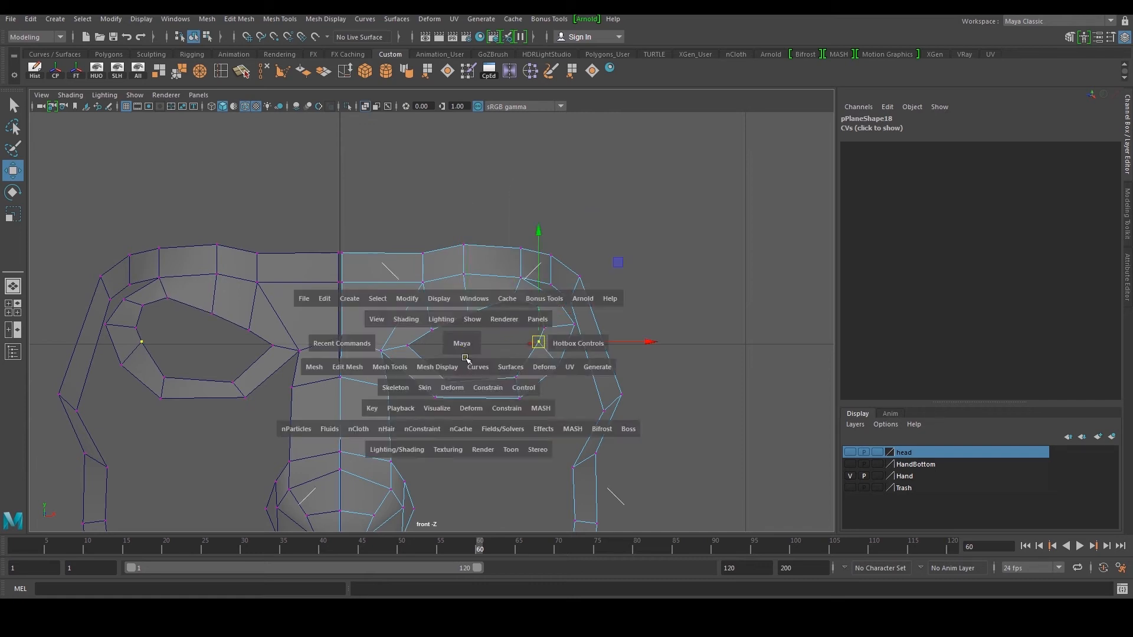
scroll(455, 324, "up", 6)
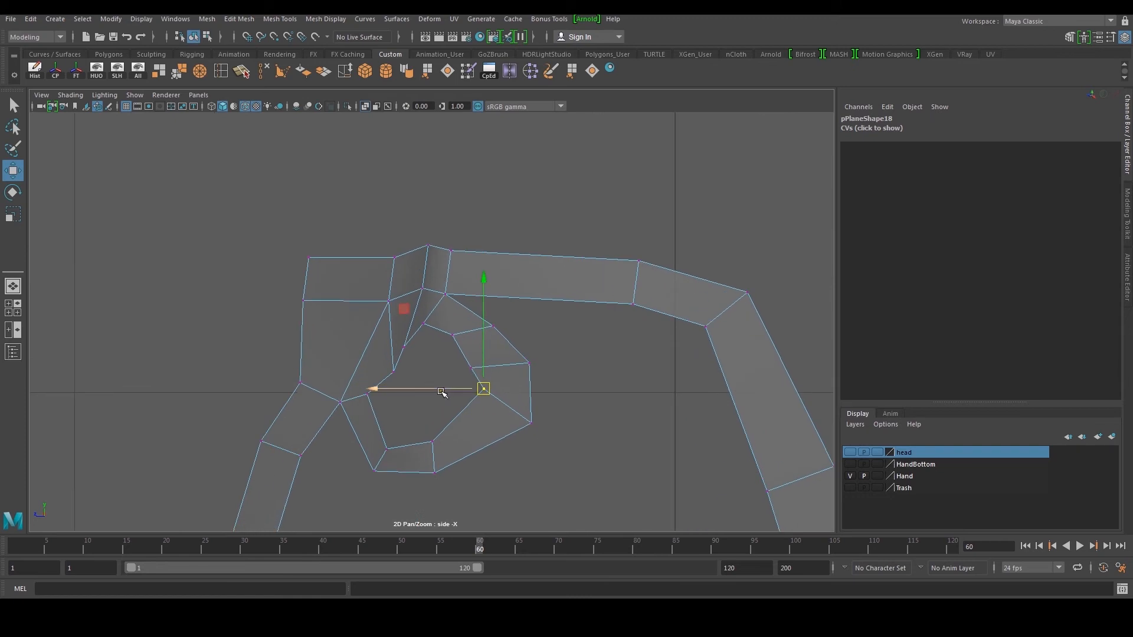
left_click(339, 443)
left_click_drag(339, 443, 338, 454)
left_click(375, 397)
middle_click_drag(376, 477, 366, 377, "alt")
left_click(367, 420)
left_click_drag(366, 419, 364, 417)
Move the eye opening's outer-corner vertex slightly forward in the side view and adjust its upper-edge vertex
scroll(460, 313, "down", 10)
scroll(551, 313, "up", 5)
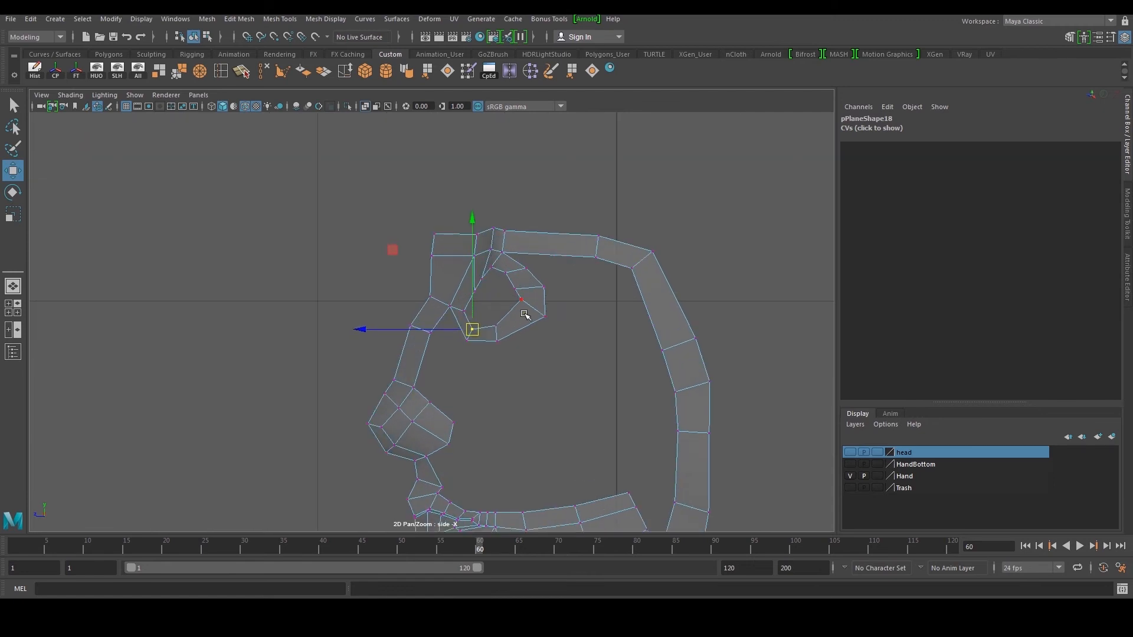
left_click_drag(532, 311, 520, 303)
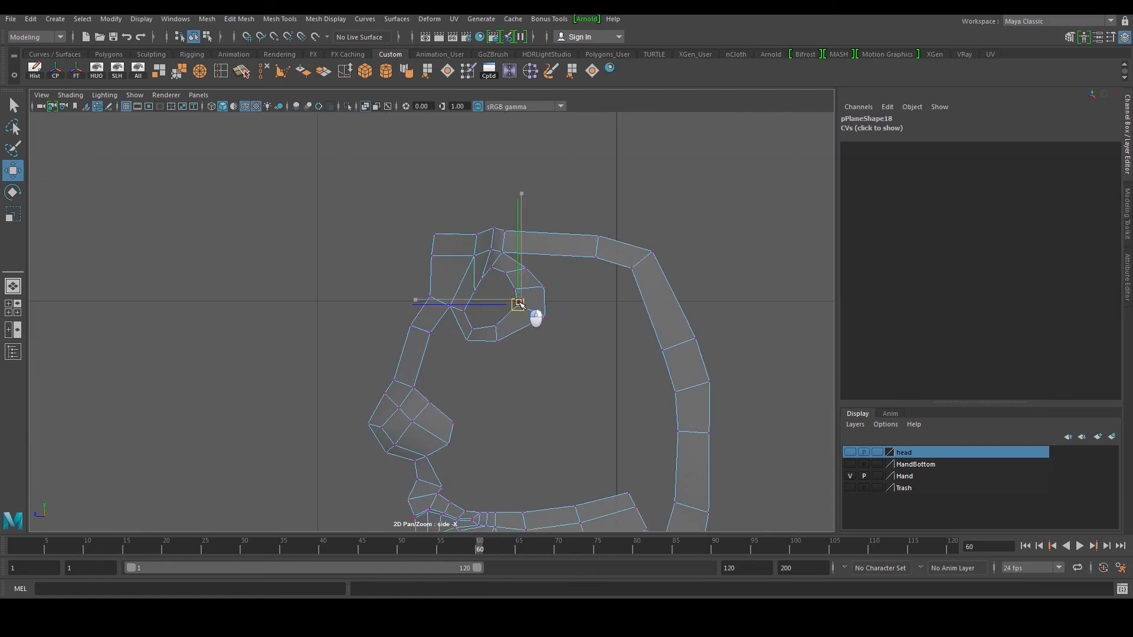
scroll(520, 304, "up", 5)
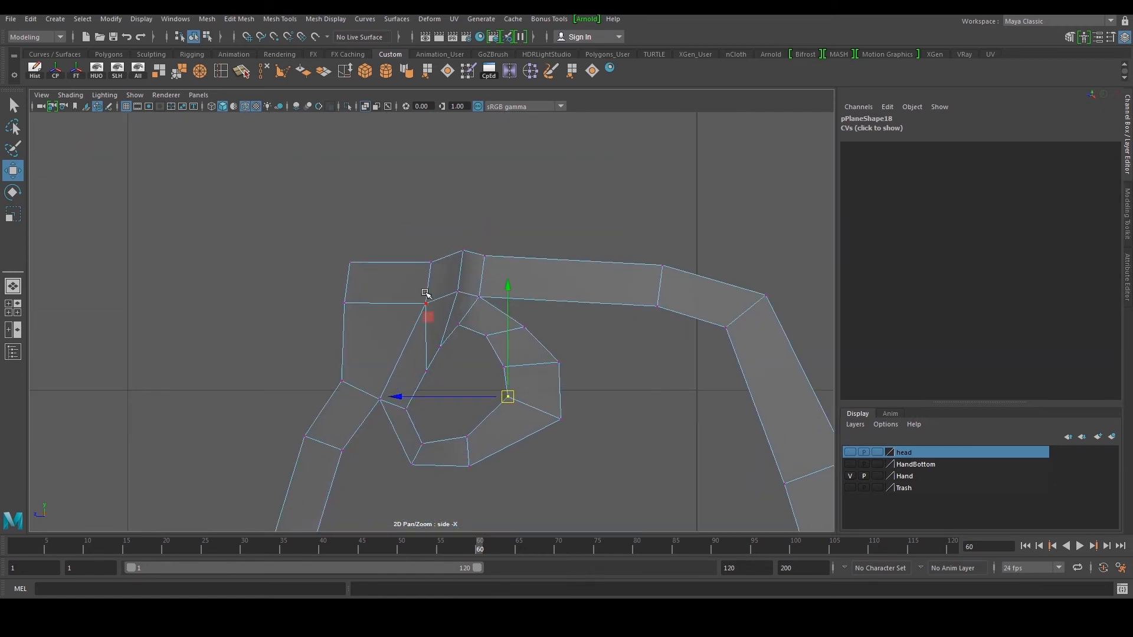
left_click(458, 319)
middle_click_drag(481, 334, 483, 304, "alt")
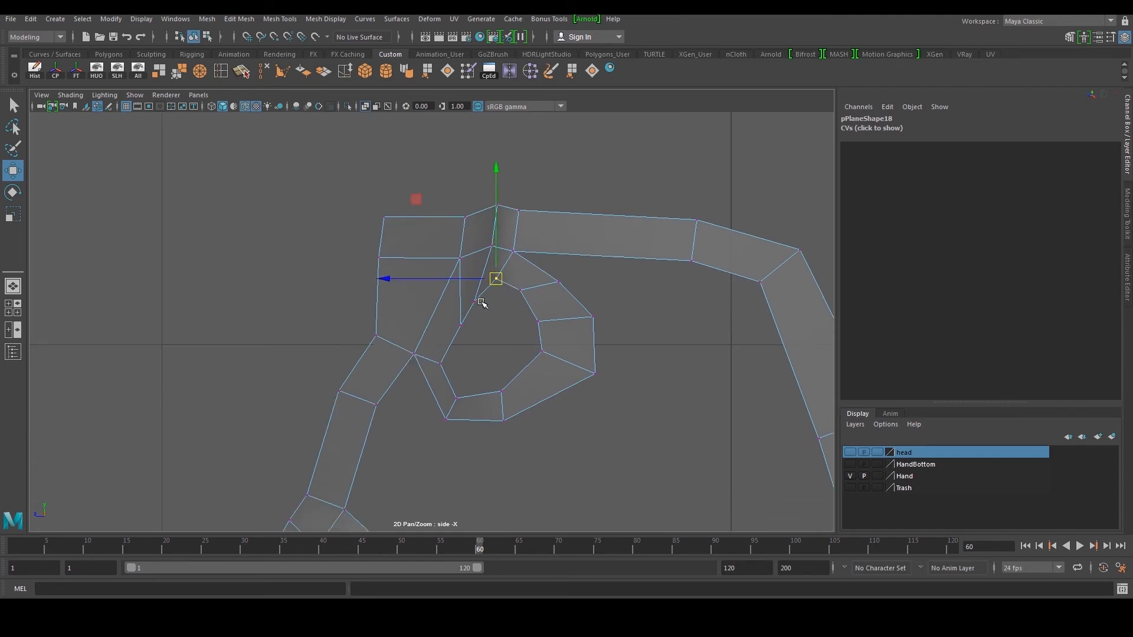
Shift the pair of nose-bridge vertices just below the eye slightly backward in the side view
middle_click_drag(370, 402, 400, 314, "alt")
left_click(384, 309)
left_click_drag(392, 315, 406, 323)
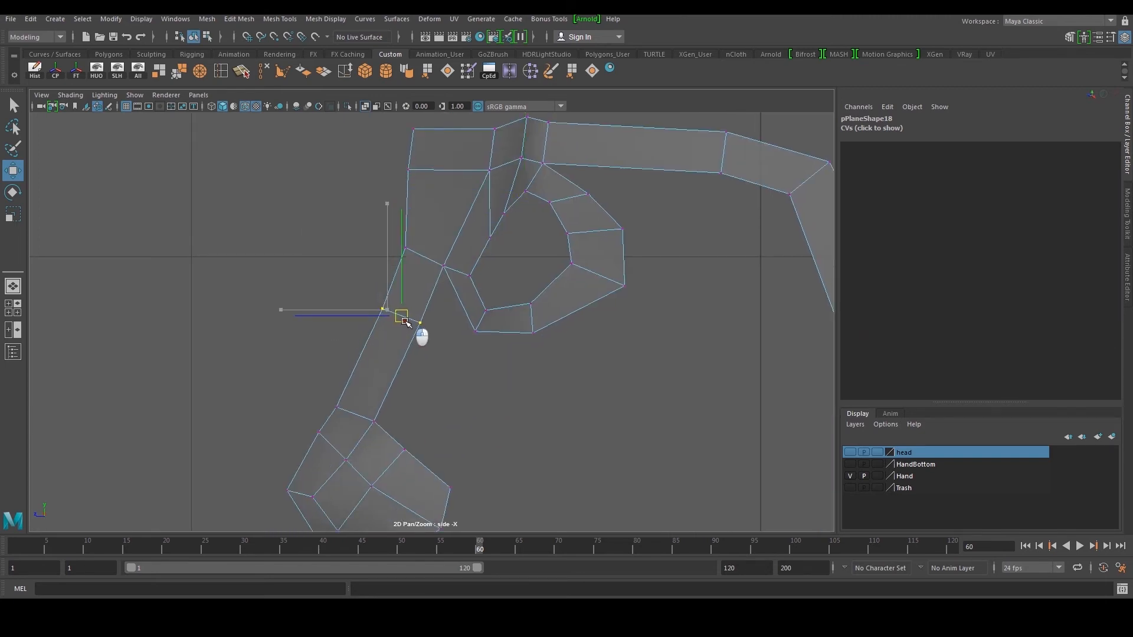
scroll(405, 325, "down", 10)
scroll(435, 299, "up", 7)
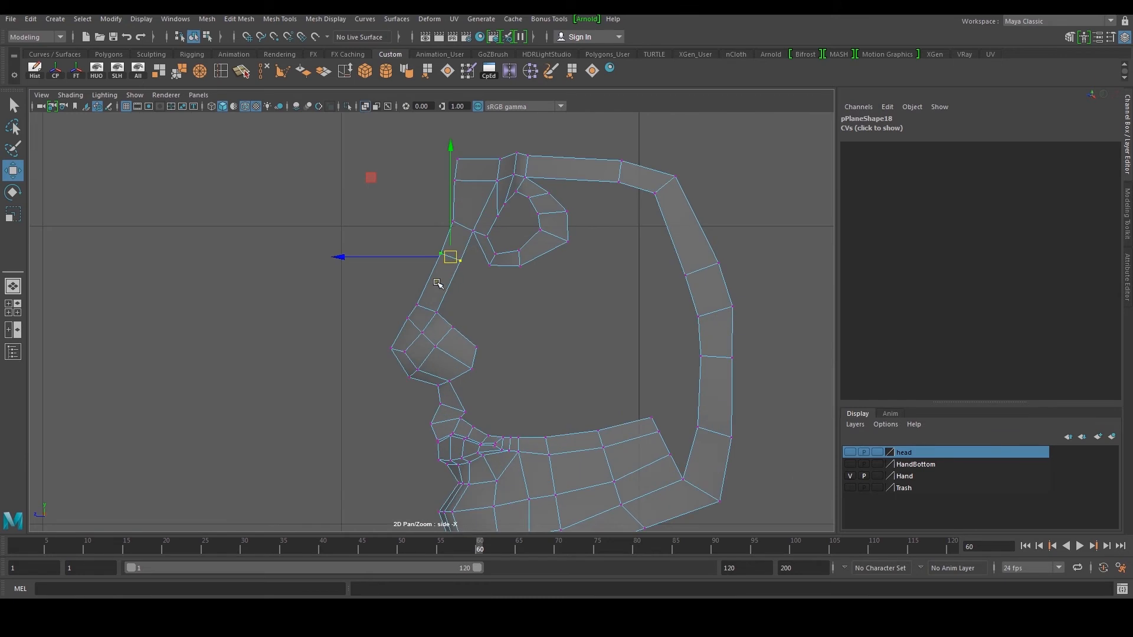
Reposition the vertices at the back of the nostril wing to round its side profile
scroll(466, 381, "up", 2)
left_click_drag(498, 404, 500, 405)
left_click_drag(527, 342, 473, 368)
left_click_drag(448, 319, 469, 340)
left_click_drag(465, 333, 463, 334)
middle_click_drag(453, 400, 417, 310, "alt")
Adjust the lip vertices near the mouth corner and the lower lip's front vertex in the side view
key("space")
key("space")
key("space")
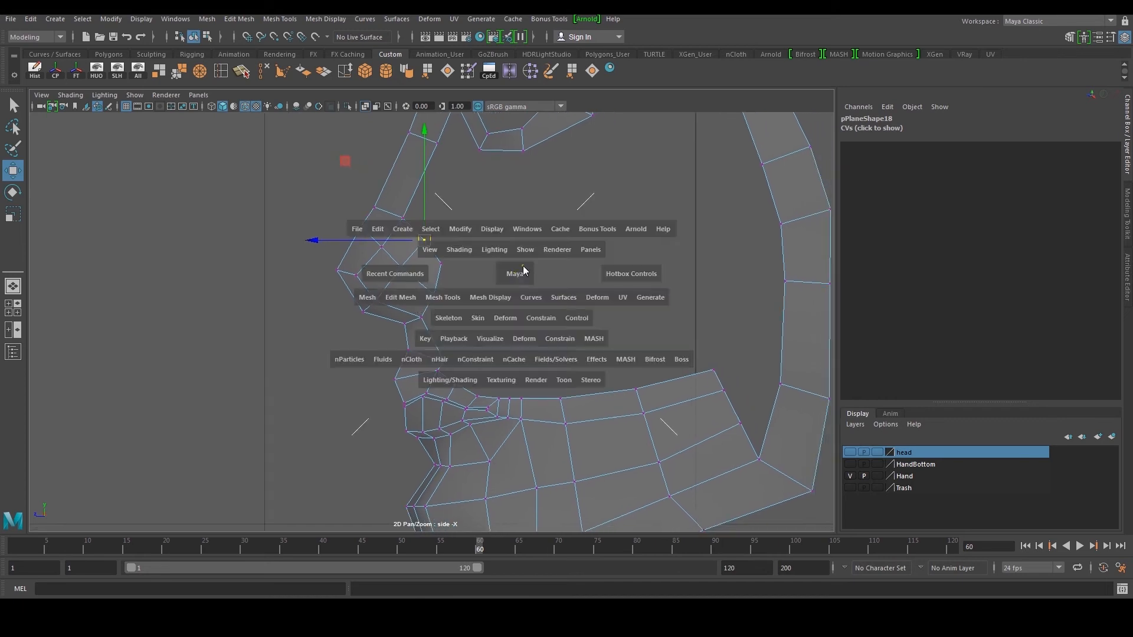
key("space")
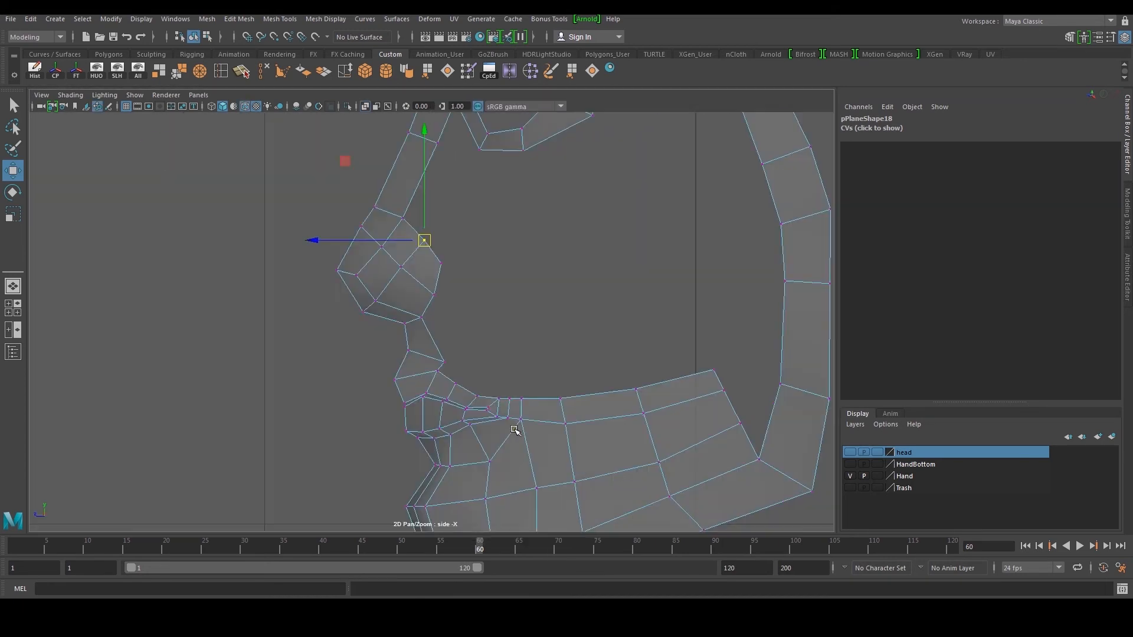
scroll(447, 416, "up", 6)
left_click_drag(471, 380, 418, 394)
left_click_drag(508, 409, 493, 375)
scroll(479, 408, "up", 2)
left_click_drag(594, 402, 595, 403)
left_click_drag(584, 395, 572, 396)
scroll(500, 399, "up", 1)
left_click(341, 484)
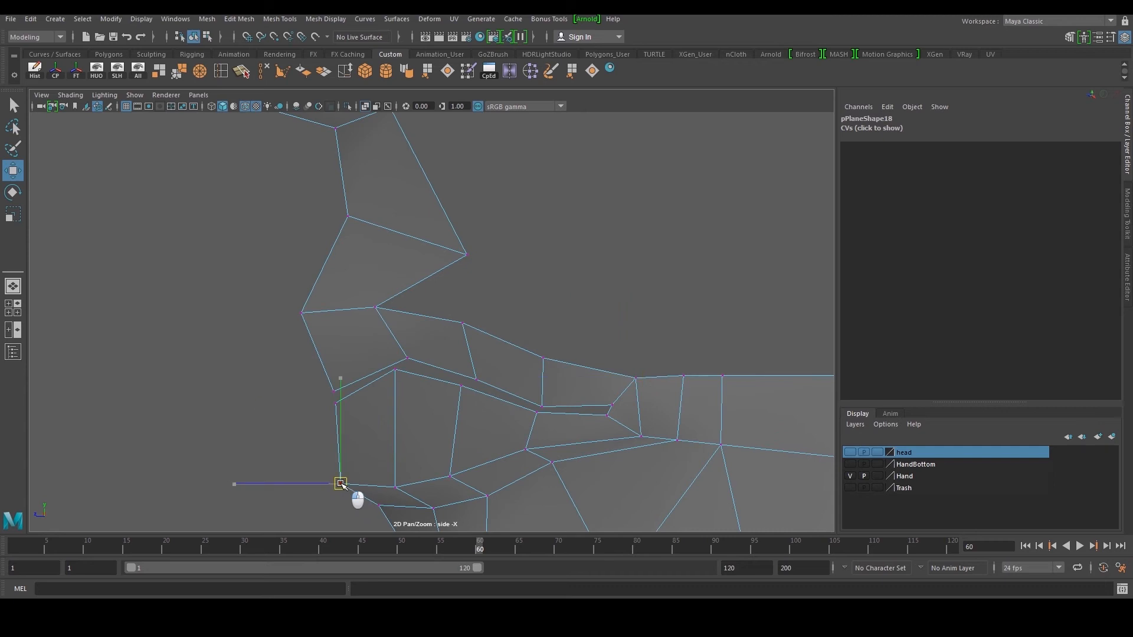
Move the back vertex between the nose and upper lip forward and slightly up in the side view
key("space")
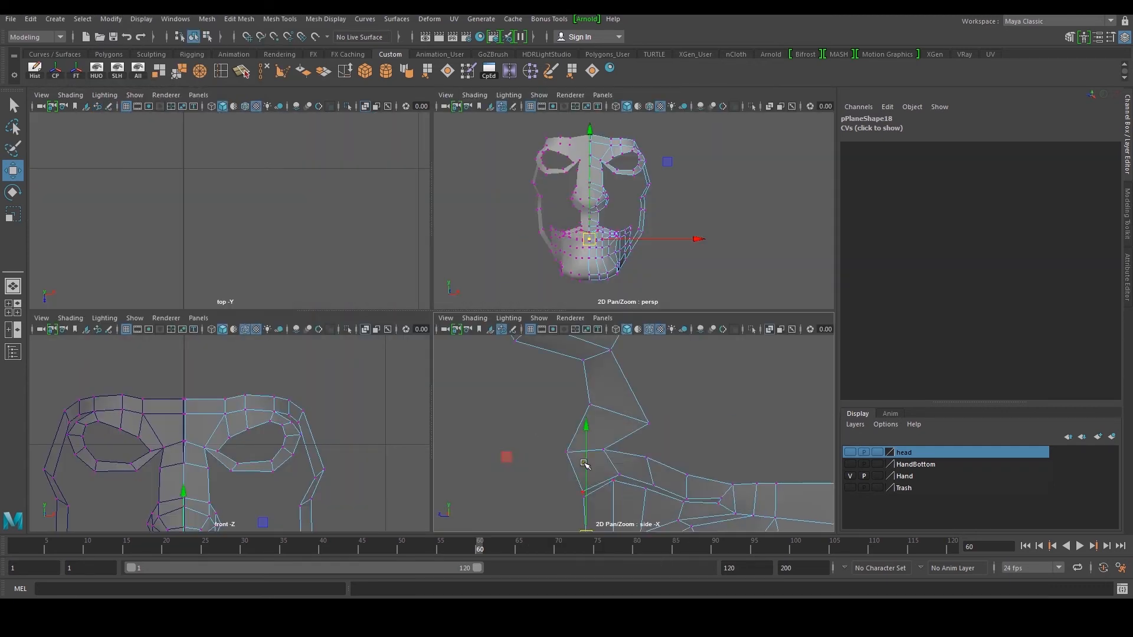
key("space")
mouse_move(427, 271)
left_mouse_down()
mouse_move(491, 317)
mouse_move(401, 272)
mouse_move(409, 276)
left_mouse_up()
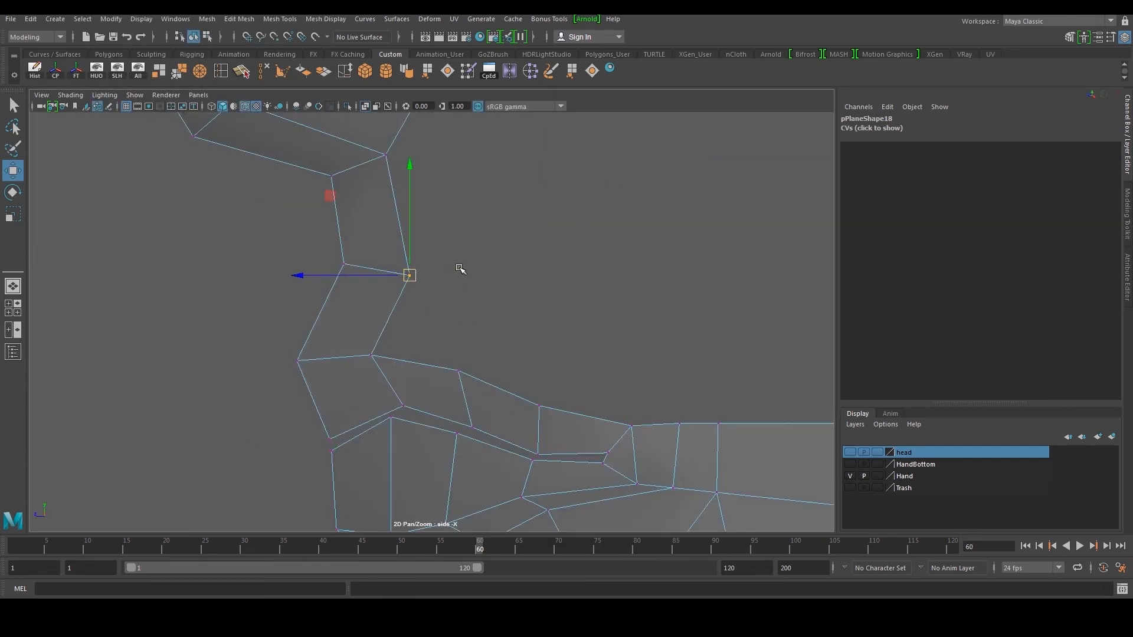
Select the outer edge at the back of the nostril wing in the perspective view
key("space")
key("space")
right_click_drag(409, 221, 409, 204)
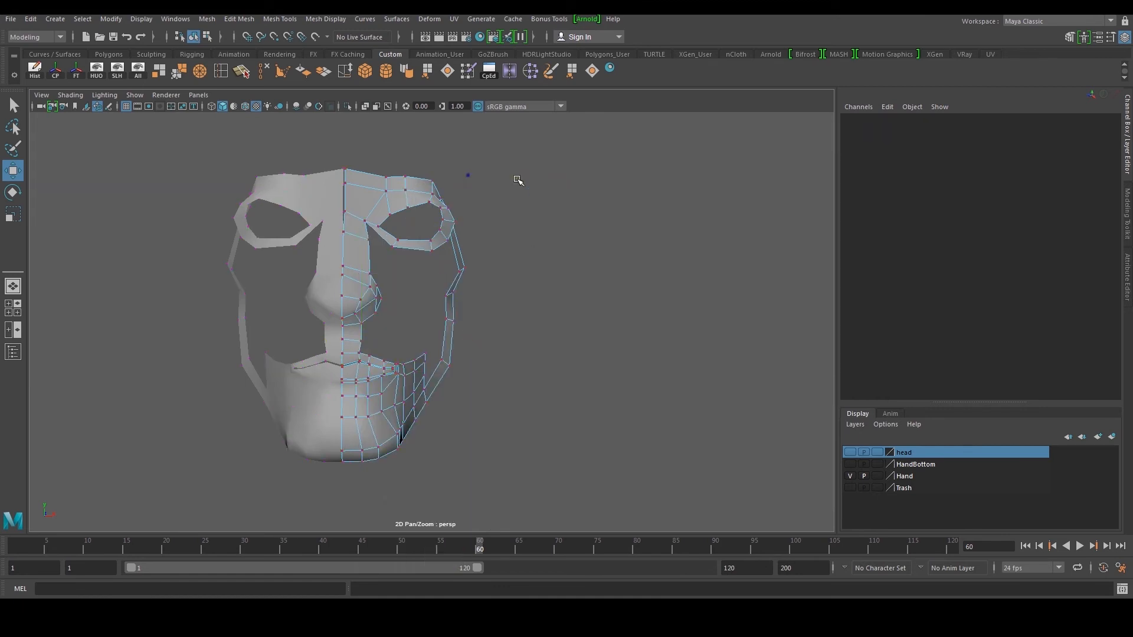
scroll(472, 305, "down", 6)
right_click_drag(402, 303, 451, 263)
left_click(550, 285)
left_click_drag(602, 316, 523, 317, "alt")
scroll(437, 317, "up", 5)
middle_click_drag(429, 317, 455, 350, "alt")
scroll(455, 350, "up", 3)
left_click(420, 369)
mouse_move(419, 369)
left_mouse_down("alt")
mouse_move(488, 399)
mouse_move(411, 378)
left_mouse_up("alt")
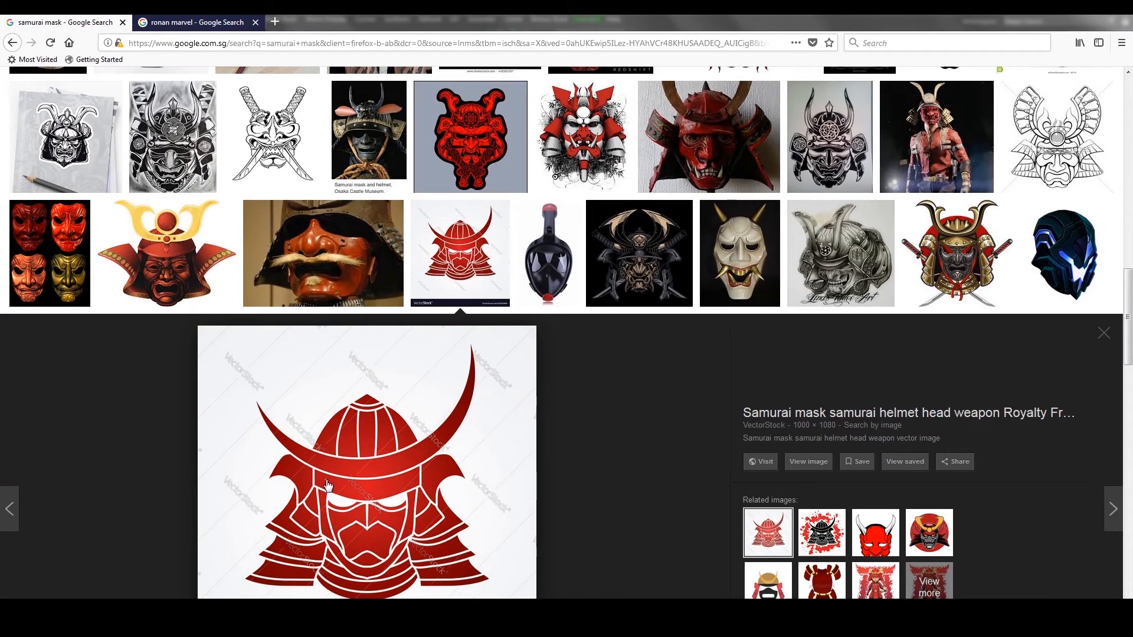
Browse the samurai mask image results in the browser and examine the teal vector mask and the Flickr samurai mask
scroll(328, 485, "down", 4)
scroll(324, 486, "up", 10)
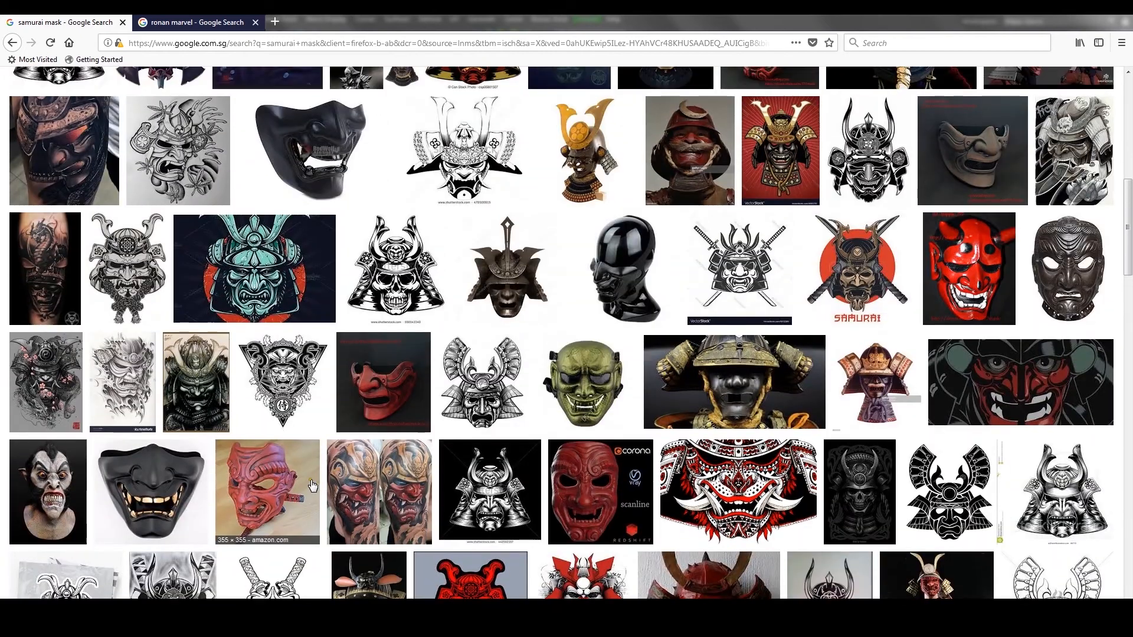
scroll(312, 486, "up", 3)
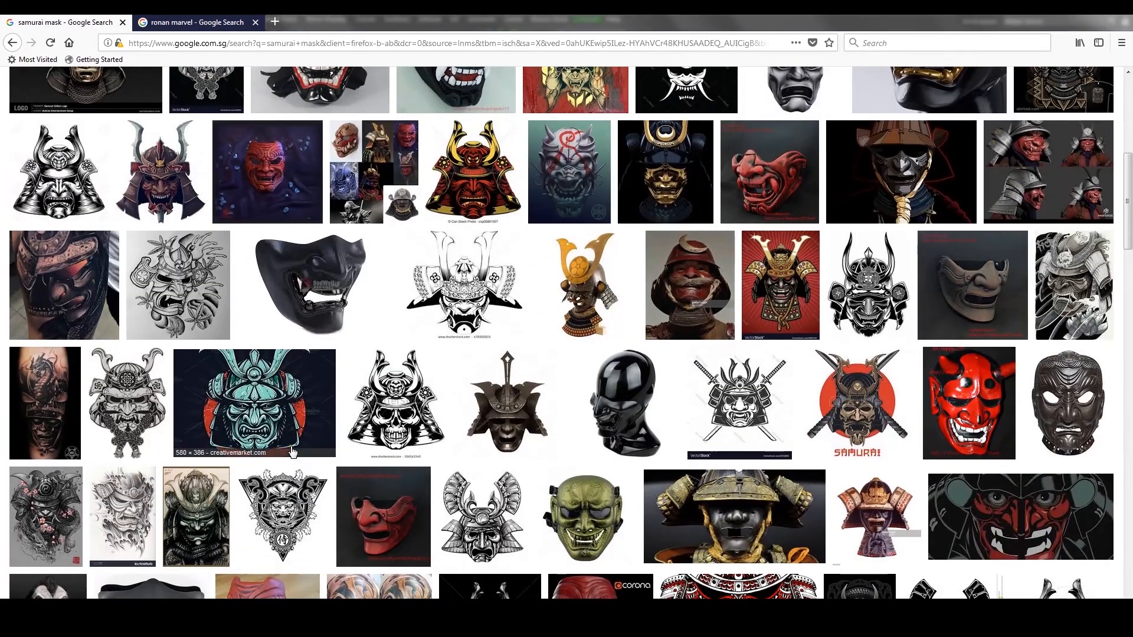
left_click(306, 439)
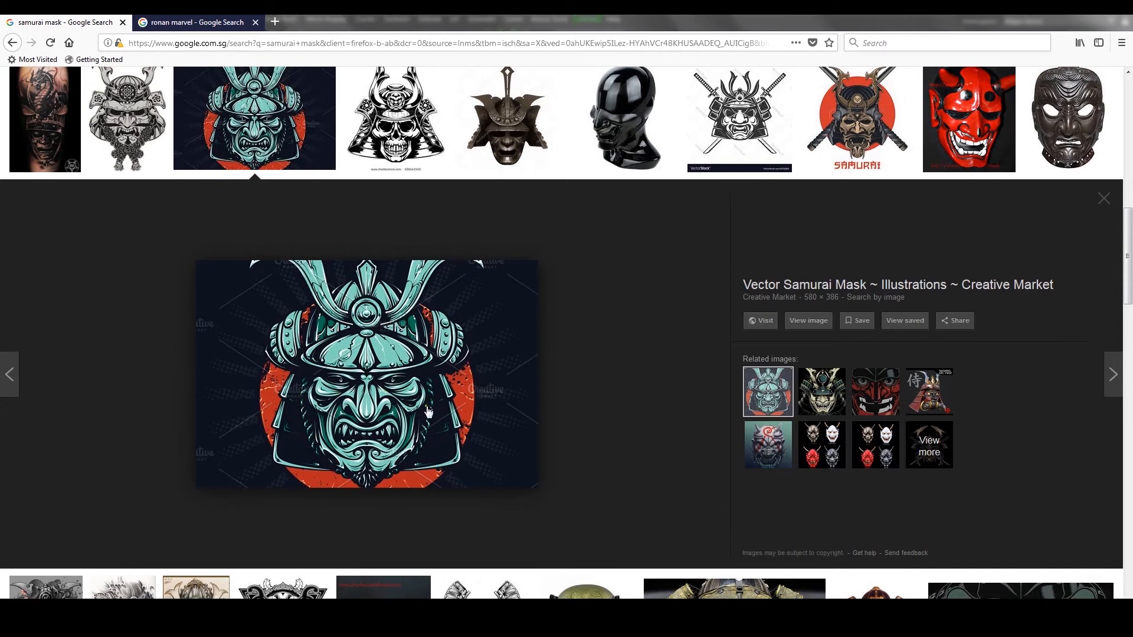
scroll(450, 419, "up", 6)
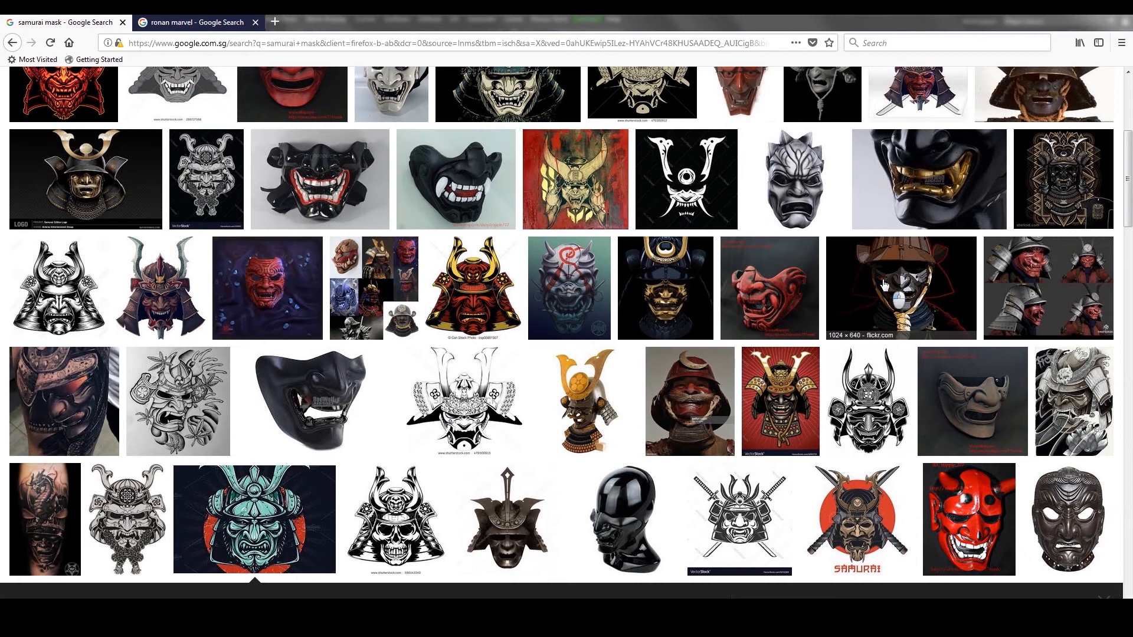
left_click(899, 295)
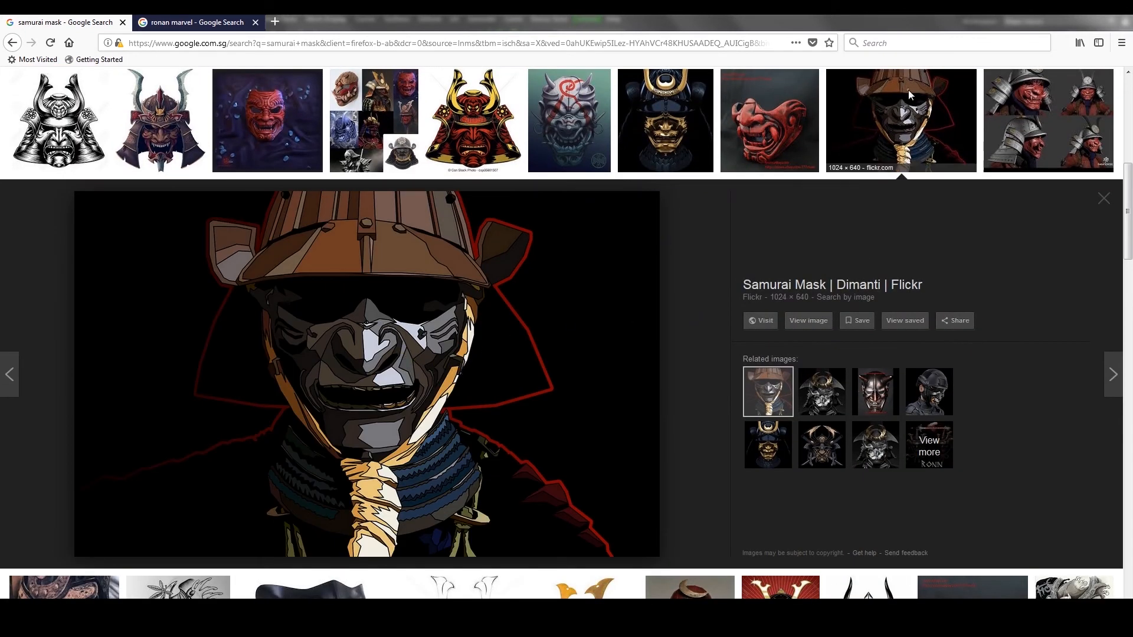
left_click(1092, 20)
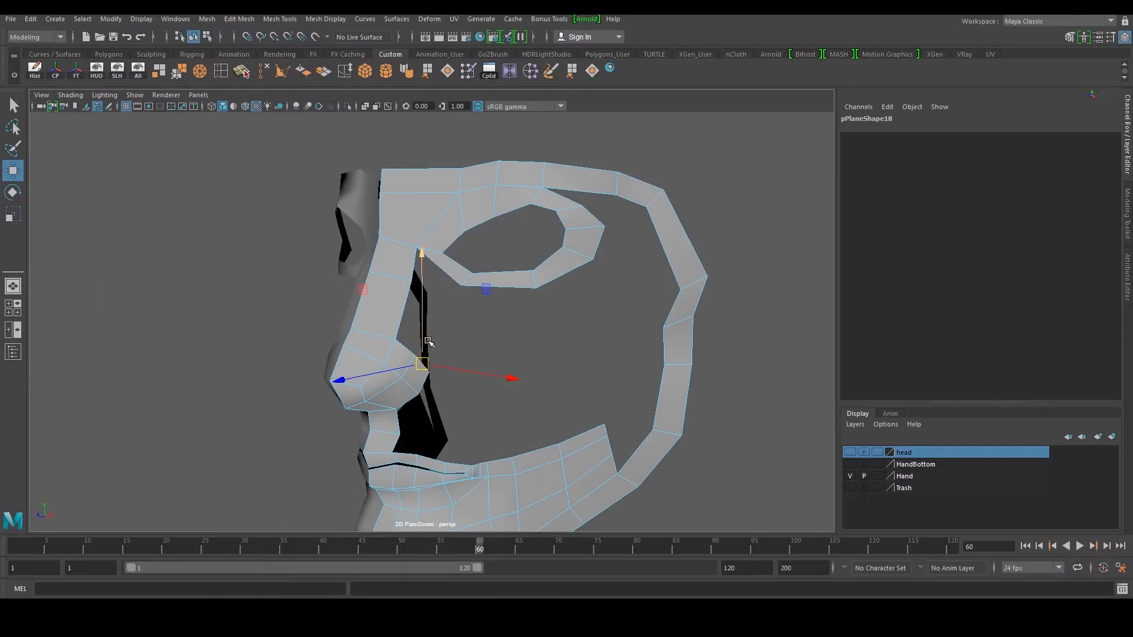
Extrude the edge at the back of the nostril wing and move the new edge outward along X
left_click_drag(445, 347, 483, 344, "alt")
right_click_drag(474, 344, 473, 356)
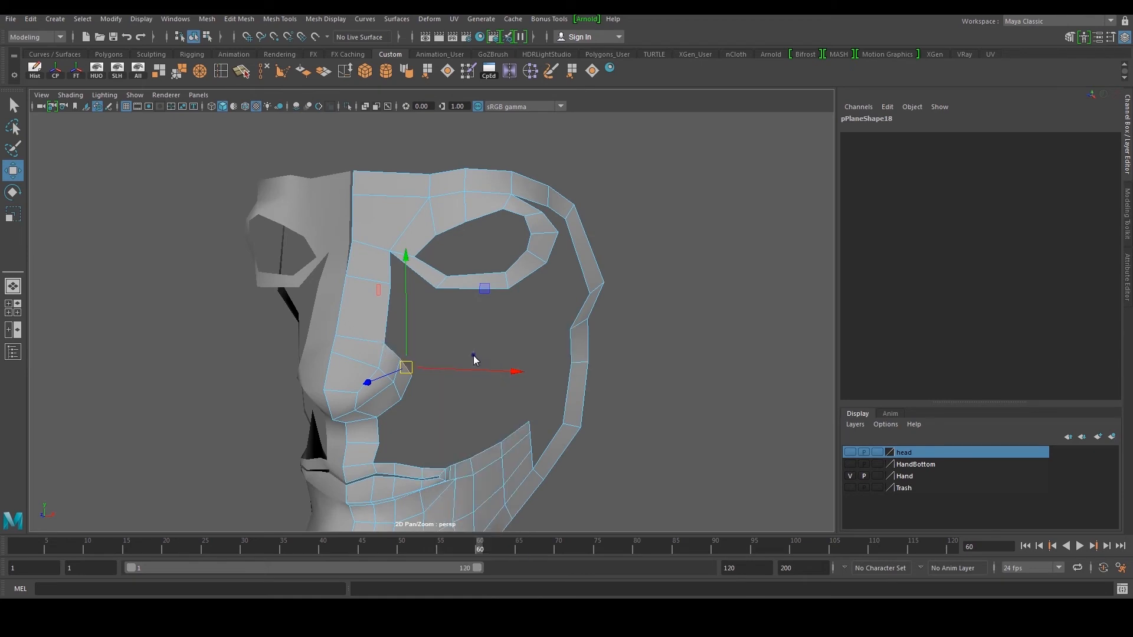
key("ctrl+e")
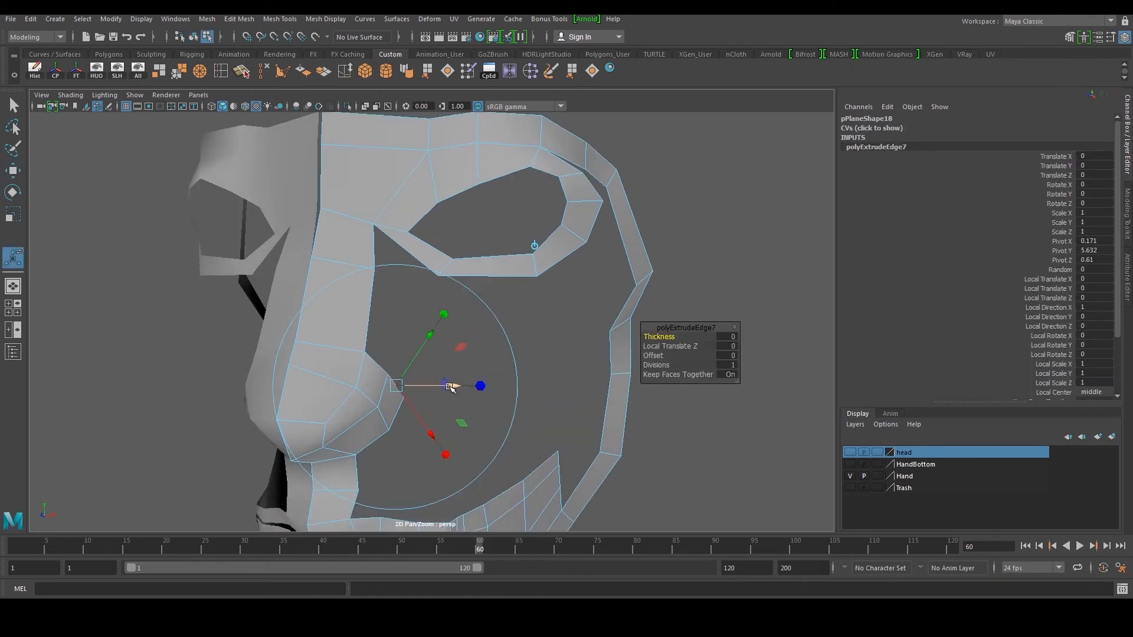
key("w")
left_click_drag(448, 387, 486, 391)
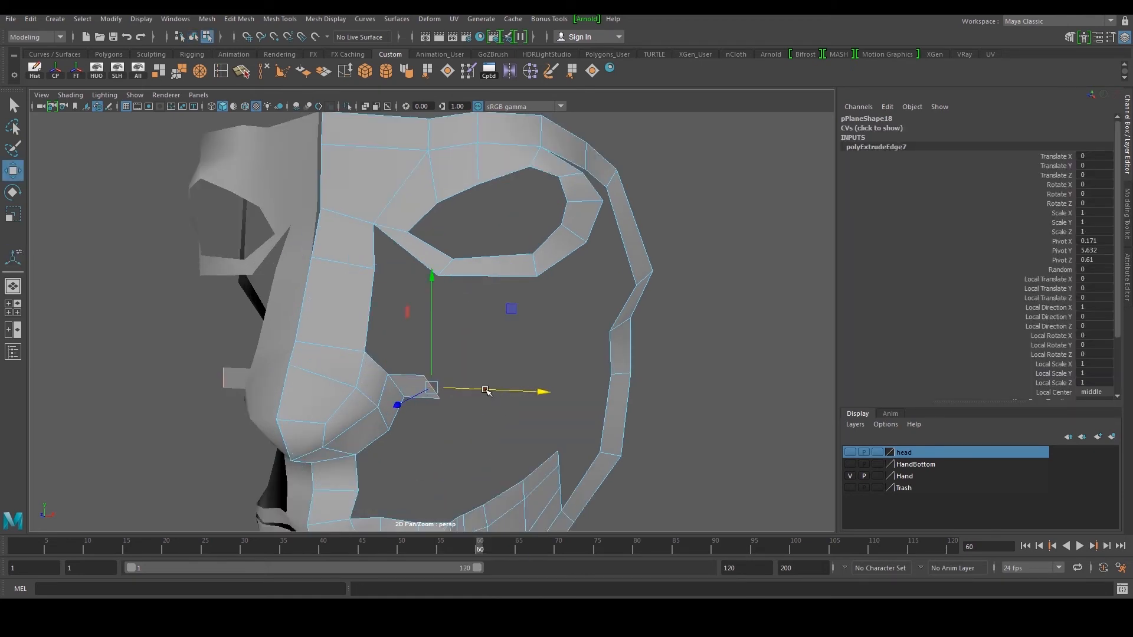
Reposition the outer vertices of the strip extruded from the nostril wing
key("space")
key("space")
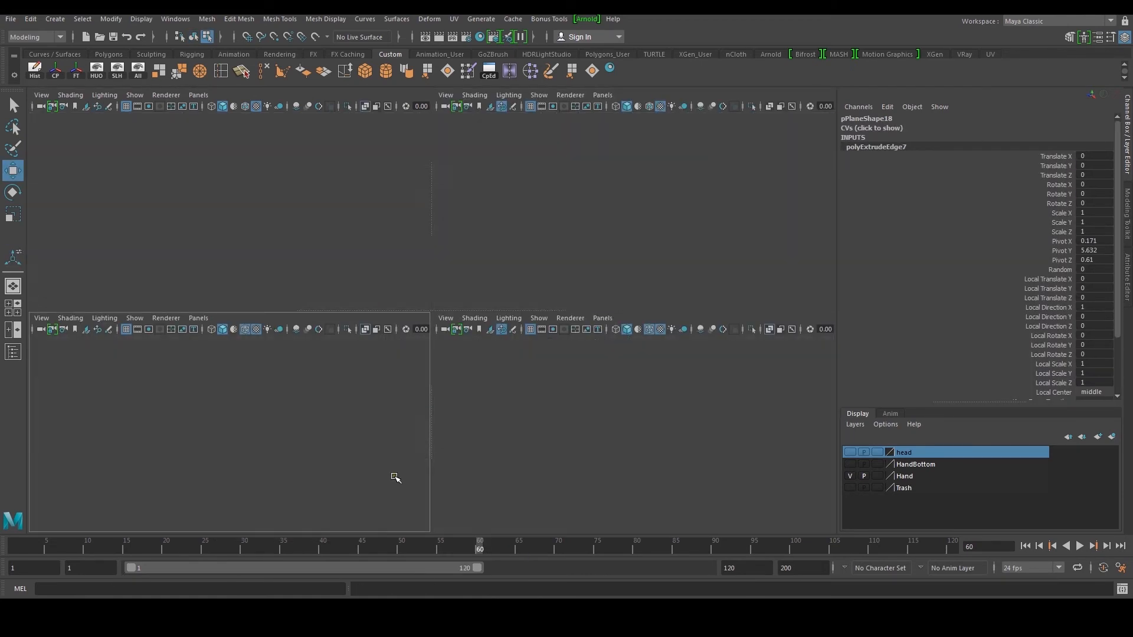
right_click_drag(439, 423, 390, 415)
left_click_drag(434, 408, 454, 428)
left_click_drag(446, 420, 461, 441)
Extrude the nostril strip's end edge and pull the new edge back along the cheek
right_click_drag(446, 442, 446, 420)
left_click(454, 450)
key("space")
key("space")
middle_click_drag(503, 330, 496, 452, "alt")
left_click_drag(302, 351, 362, 349)
right_click_drag(416, 337, 413, 353, "shift")
key("w")
left_click_drag(363, 350, 483, 389)
Adjust the cheek strip's vertices and extrude its end edge again, up and back along the cheek
right_click_drag(450, 354, 399, 356)
left_click_drag(322, 306, 348, 324)
left_click_drag(340, 321, 353, 314)
scroll(353, 313, "down", 8)
scroll(435, 324, "up", 4)
left_click_drag(451, 347, 571, 274)
key("ctrl+e")
key("ctrl+e")
In the front view, move the cheek strip's end edge and the lower cross edge nearer the nostril outward along X
key("space")
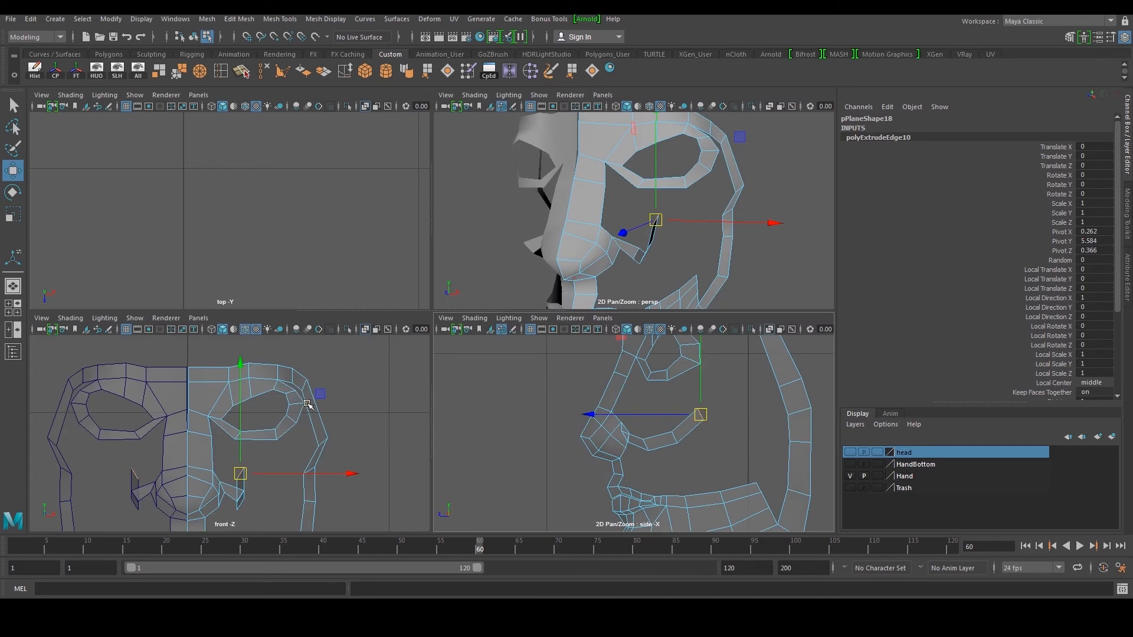
key("space")
left_click_drag(540, 418, 608, 407)
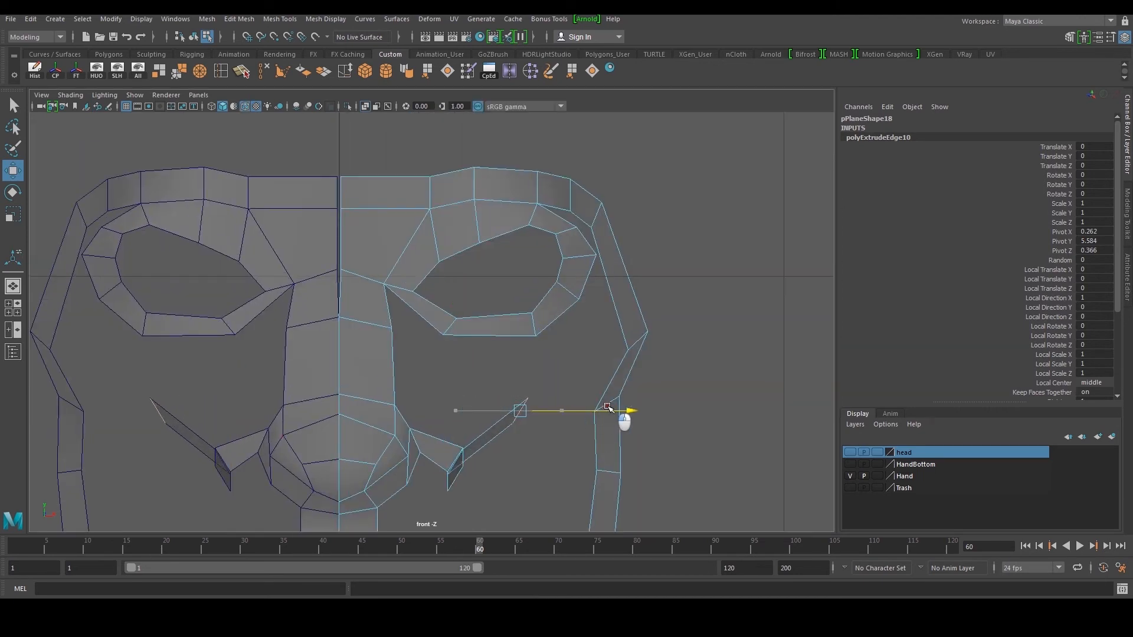
left_click(447, 481)
left_click_drag(513, 477, 561, 481)
Move the cheek strip's middle cross edge outward in the front view
key("space")
key("space")
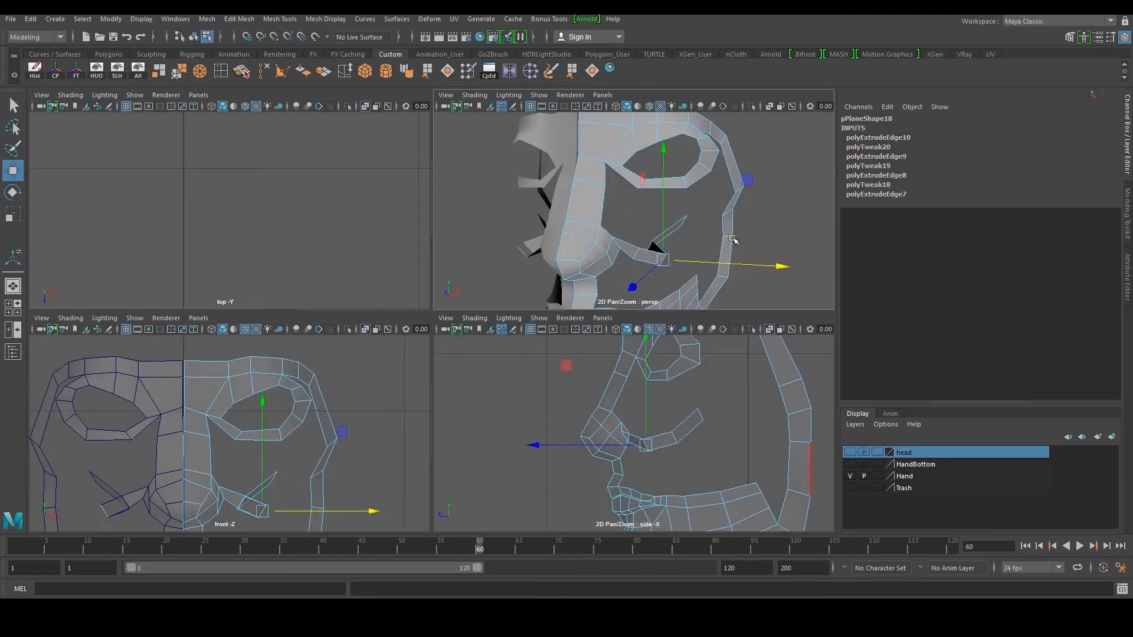
left_click_drag(539, 334, 487, 352, "alt")
left_click(504, 394)
key("space")
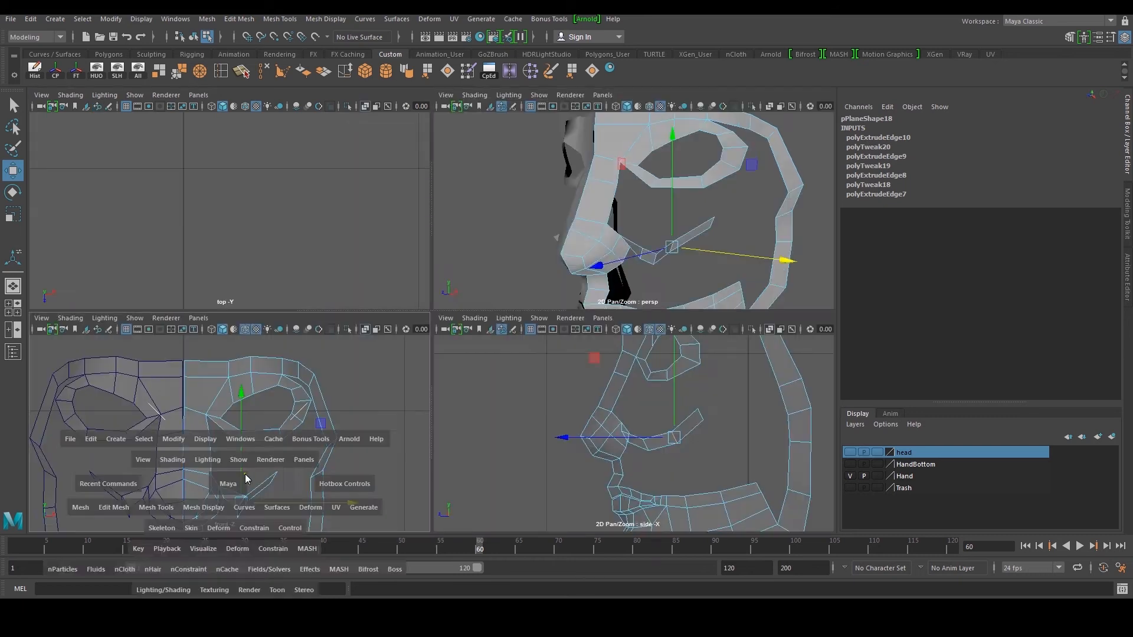
key("space")
left_click_drag(456, 463, 507, 456)
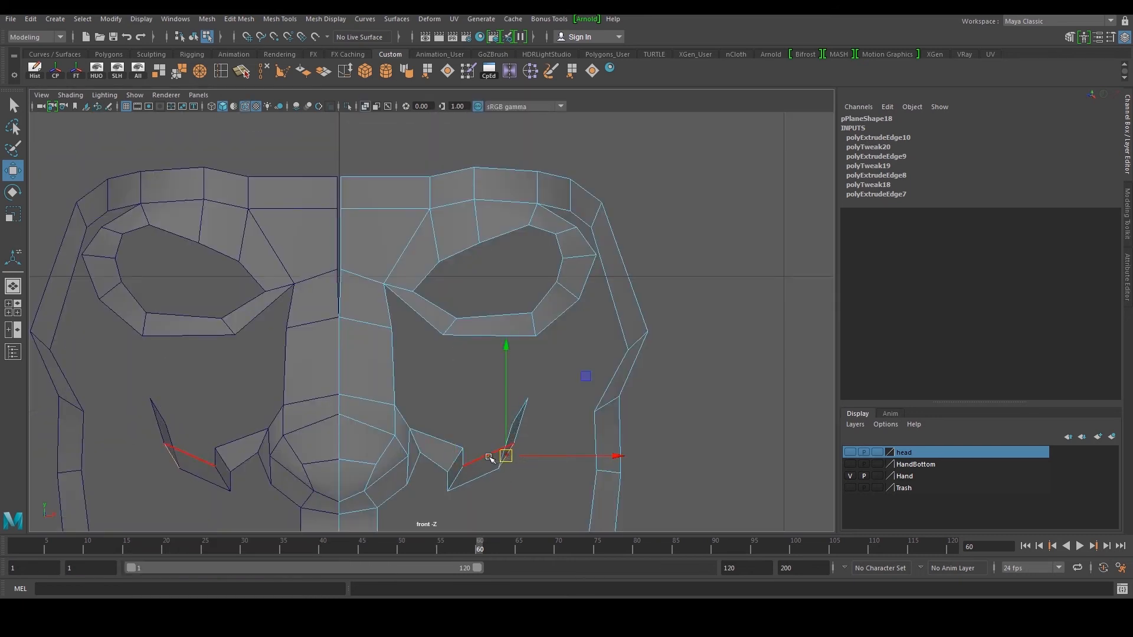
Reposition the two vertex pairs nearest the nostril in the front view to space the cheek strip's segments evenly
middle_click_drag(466, 461, 434, 392, "alt")
scroll(434, 392, "up", 2)
right_click_drag(434, 392, 396, 399)
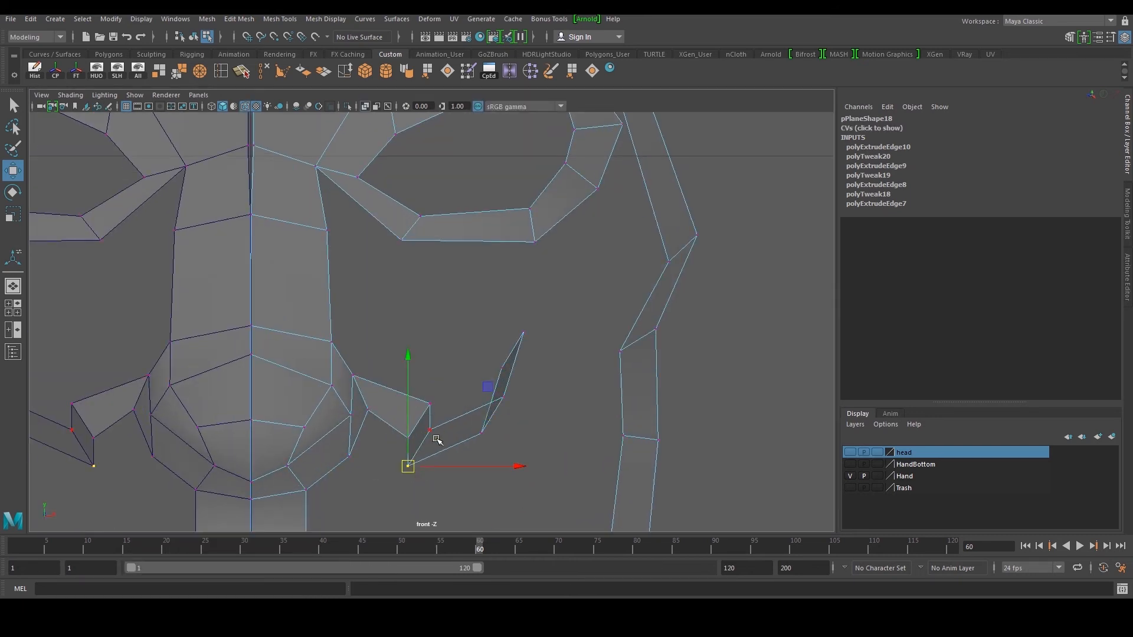
middle_click_drag(427, 435, 445, 435)
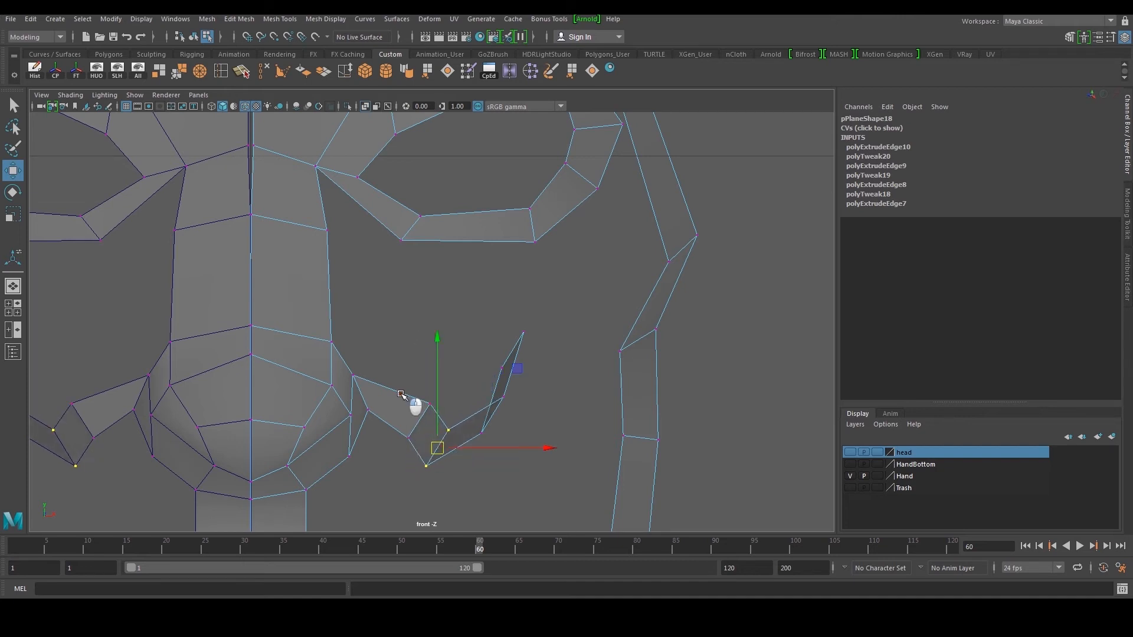
left_click_drag(432, 444, 410, 433)
Reposition the cheek strip's end, middle and lower vertices in the front view to form a smooth upward curve
left_click_drag(498, 327, 534, 348)
left_click_drag(524, 333, 516, 381)
left_click_drag(500, 369, 530, 376)
left_click_drag(501, 449, 501, 449)
mouse_move(485, 424)
left_mouse_down()
mouse_move(495, 435)
mouse_move(495, 417)
left_mouse_up()
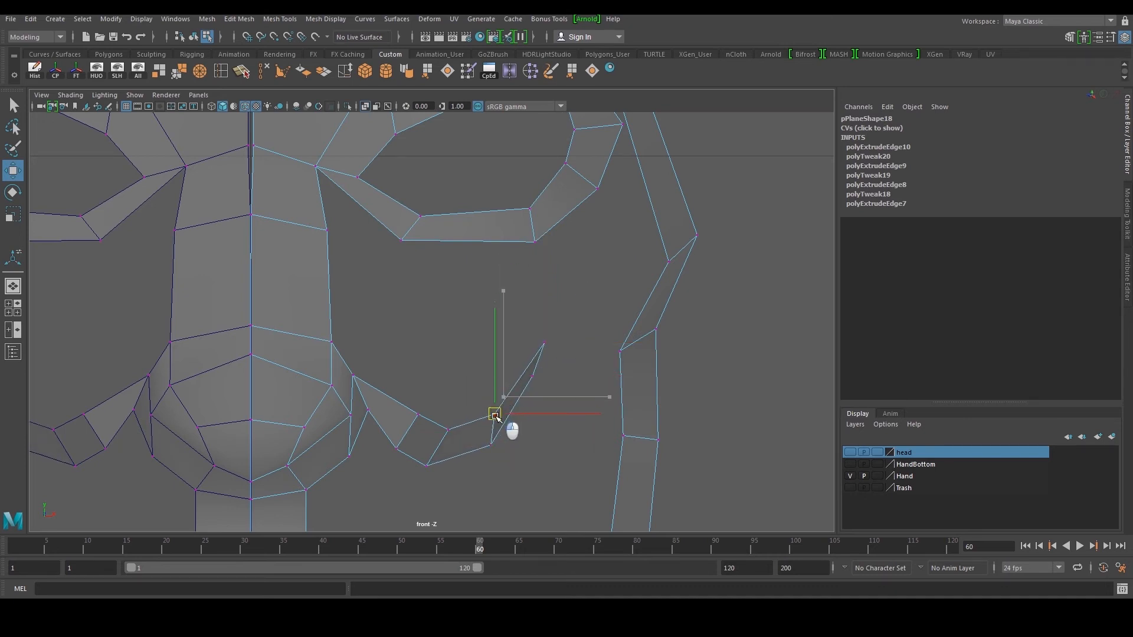
left_click_drag(446, 477, 445, 476)
left_click_drag(433, 468, 449, 464)
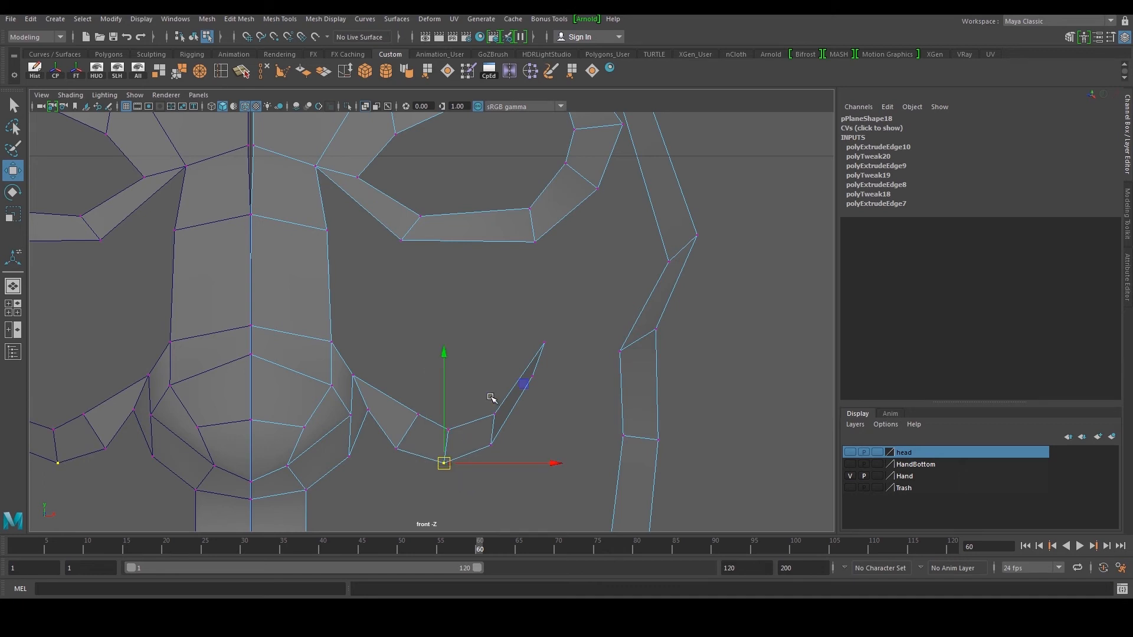
left_click_drag(553, 348, 553, 348)
In the perspective view, move the cheek strip's end edge and next cross edge outward along X and adjust the following one
key("space")
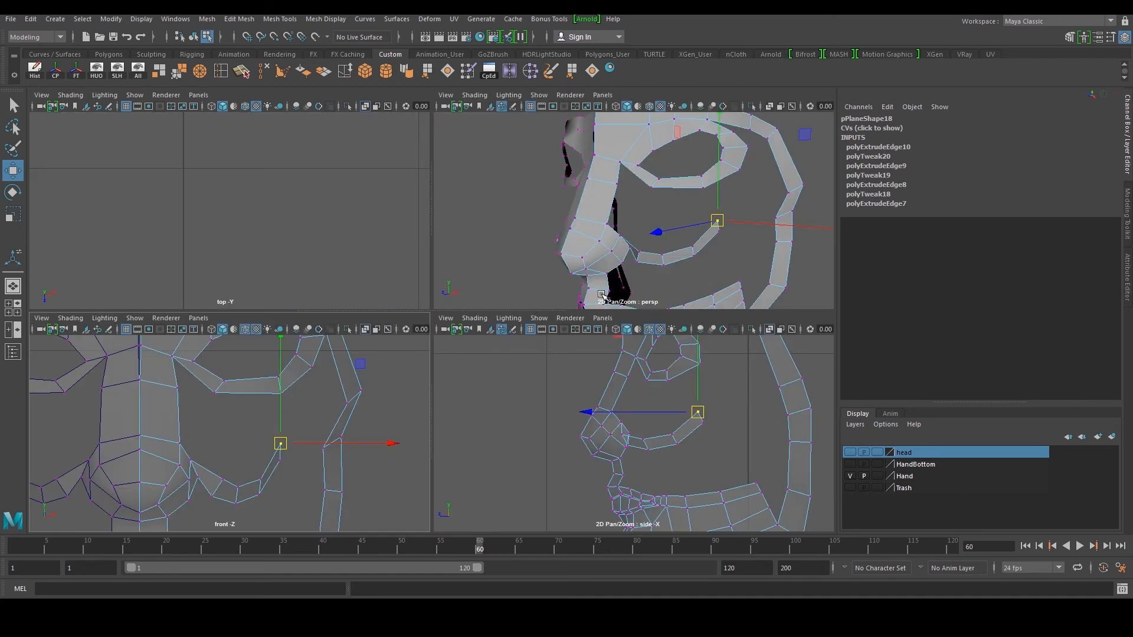
key("space")
left_click_drag(587, 257, 685, 334, "alt")
scroll(544, 336, "up", 1)
left_click_drag(588, 335, 614, 337)
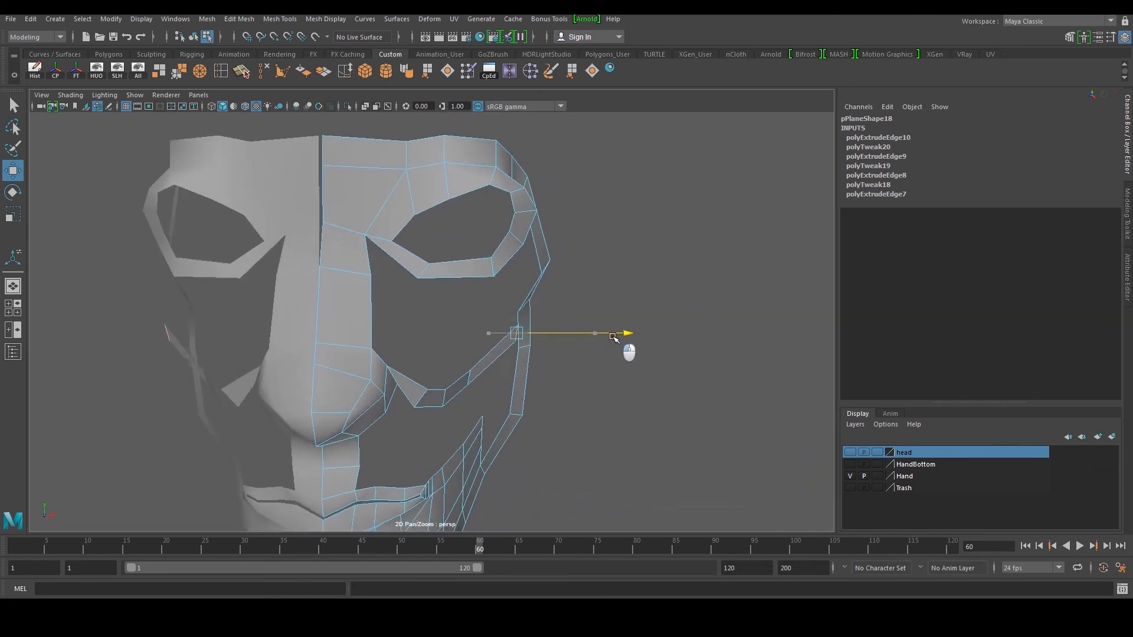
left_click(473, 378)
left_click_drag(534, 380, 563, 381)
left_click(446, 398)
mouse_move(447, 398)
left_mouse_down()
mouse_move(519, 400)
mouse_move(450, 394)
mouse_move(442, 414)
left_mouse_up()
scroll(455, 392, "up", 2)
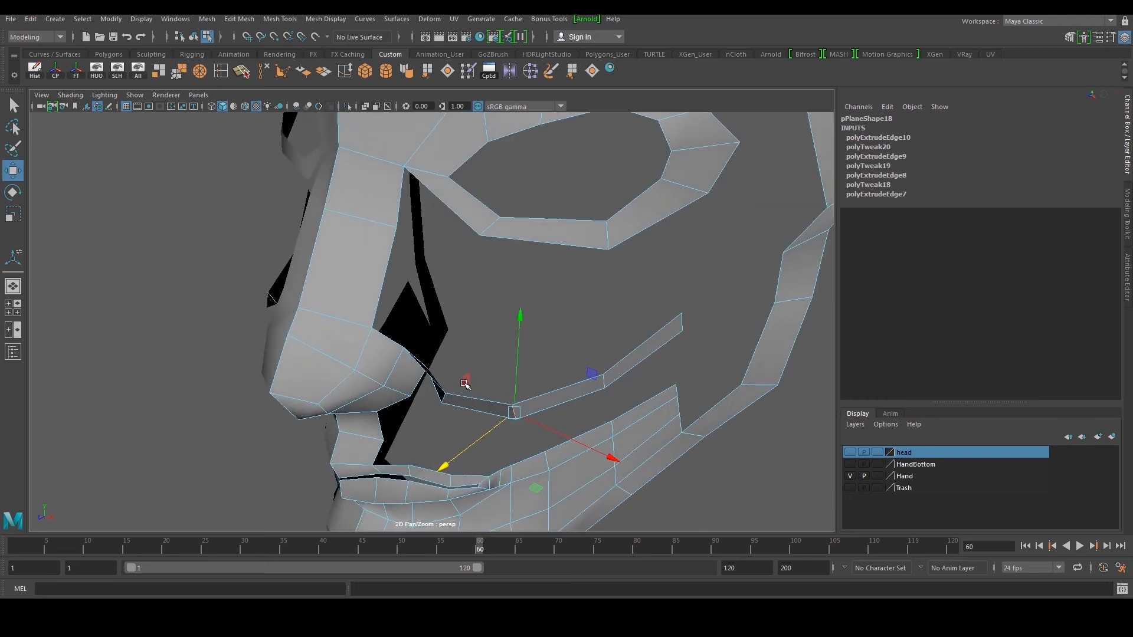
Shift the cheek strip's edge at the nostril wing along Z and adjust the position of its end edge
left_click_drag(444, 398, 417, 437, "alt")
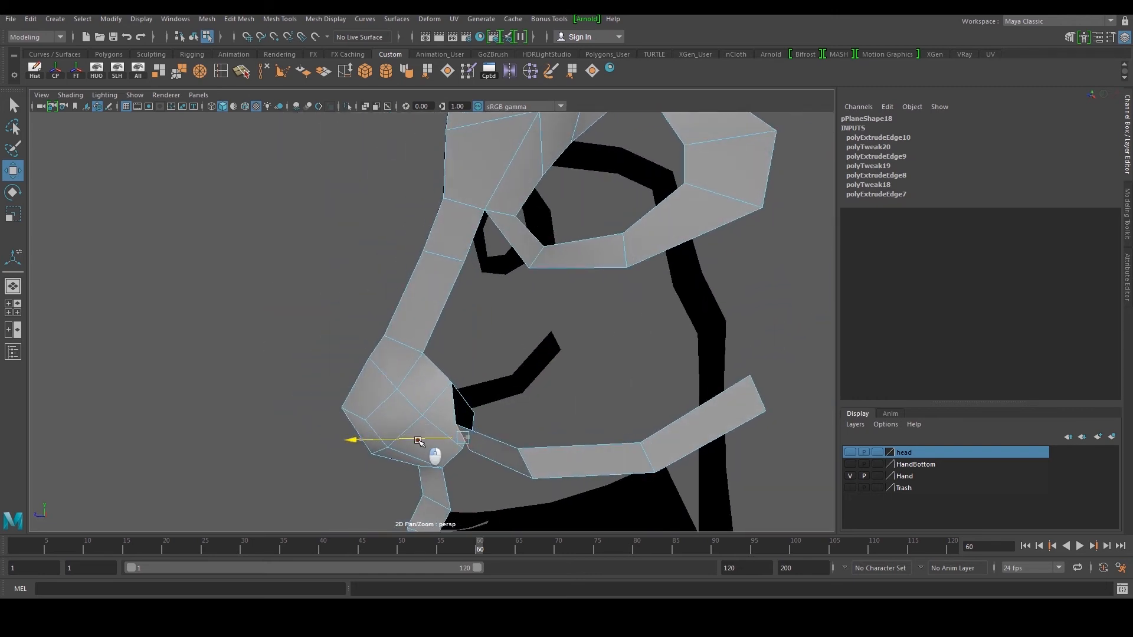
left_click_drag(485, 329, 535, 406, "alt")
left_click_drag(509, 474, 523, 452, "alt")
left_click_drag(567, 501, 535, 506, "alt")
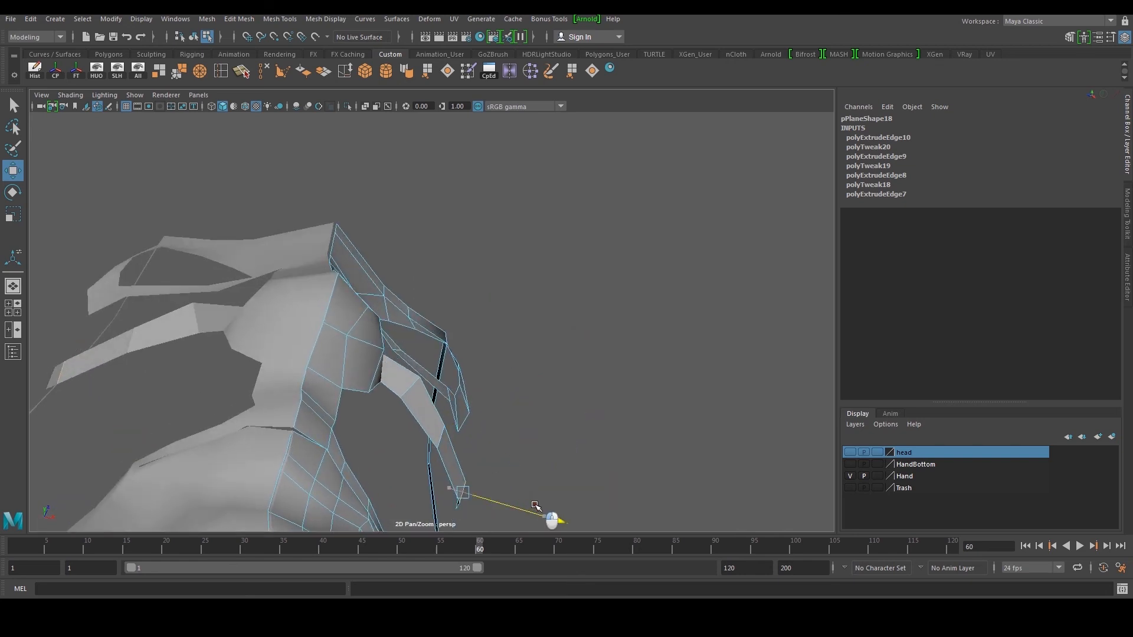
left_click_drag(511, 415, 513, 415)
left_click(441, 440)
left_click_drag(486, 361, 433, 377)
middle_click_drag(433, 376, 437, 352, "alt")
Extrude the cheek strip's end edge and pull it up and back toward the outer face border
key("F8")
left_click_drag(484, 354, 450, 372, "alt")
right_click_drag(620, 378, 563, 378, "alt")
middle_click_drag(563, 377, 489, 403, "alt")
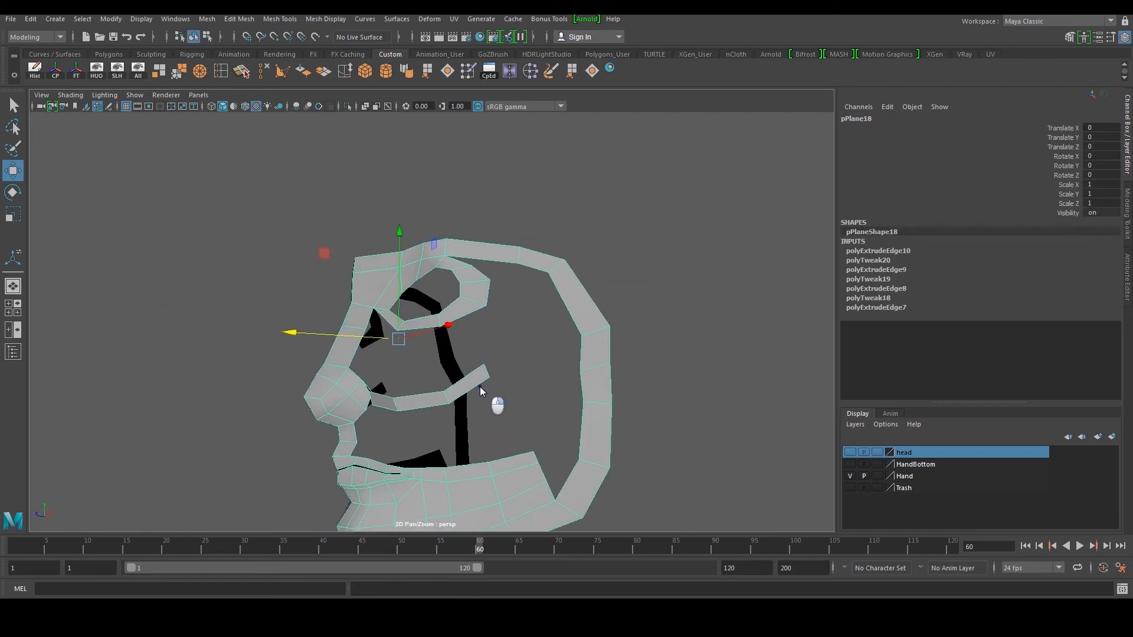
key("F8")
left_click(489, 368)
key("space")
key("space")
right_click_drag(543, 349, 519, 355, "shift")
left_click_drag(518, 354, 562, 317)
Move the cheek strip's newly extruded end edge further outward
key("space")
key("space")
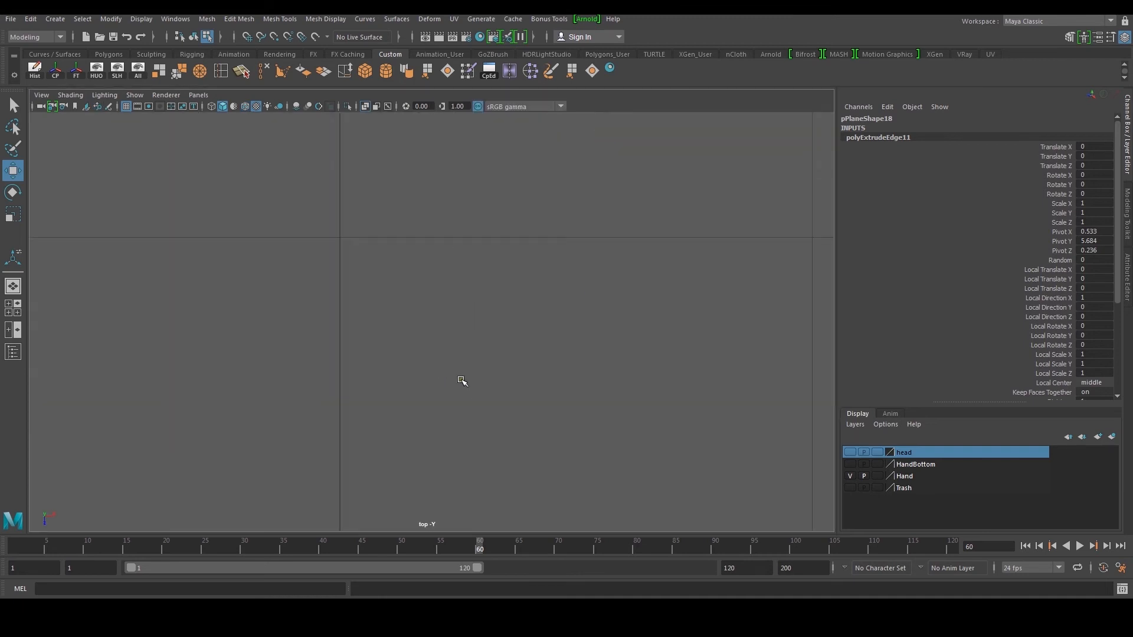
key("space")
left_click_drag(419, 423, 455, 433)
Extrude the cheek strip's end edge once more, pull it back to the outer face border and raise it
key("space")
right_click_drag(627, 269, 623, 297, "shift")
key("w")
scroll(623, 290, "up", 3)
left_click_drag(488, 344, 551, 342)
left_click_drag(627, 276, 629, 257)
middle_click_drag(552, 224, 497, 239, "alt")
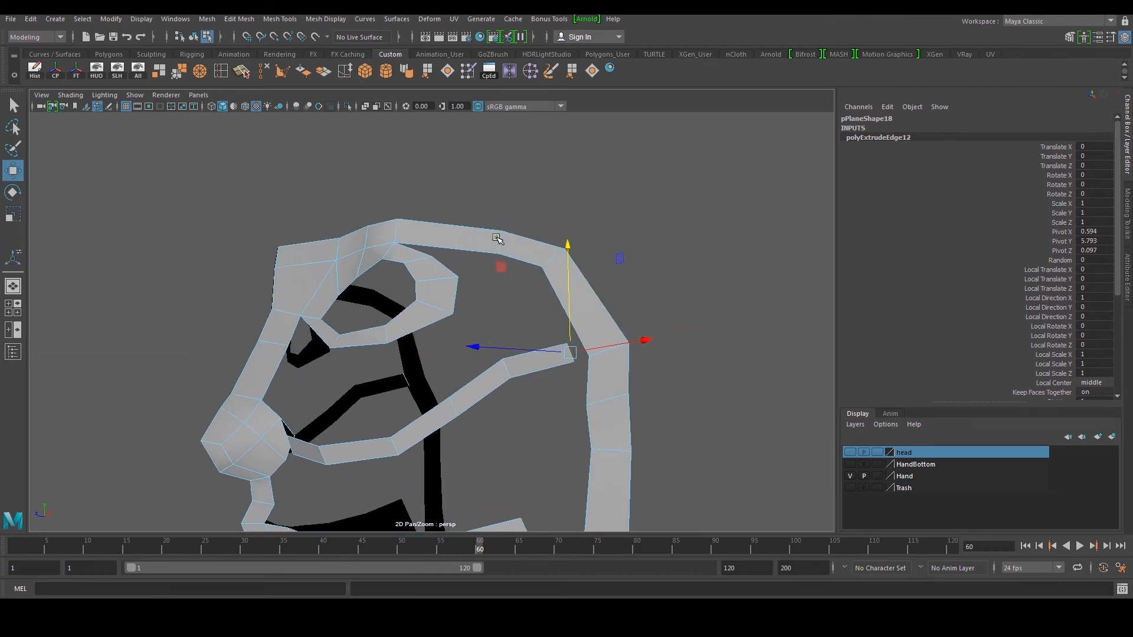
Insert an edge loop across the outer face border just above the cheek strip's end
left_click(199, 70)
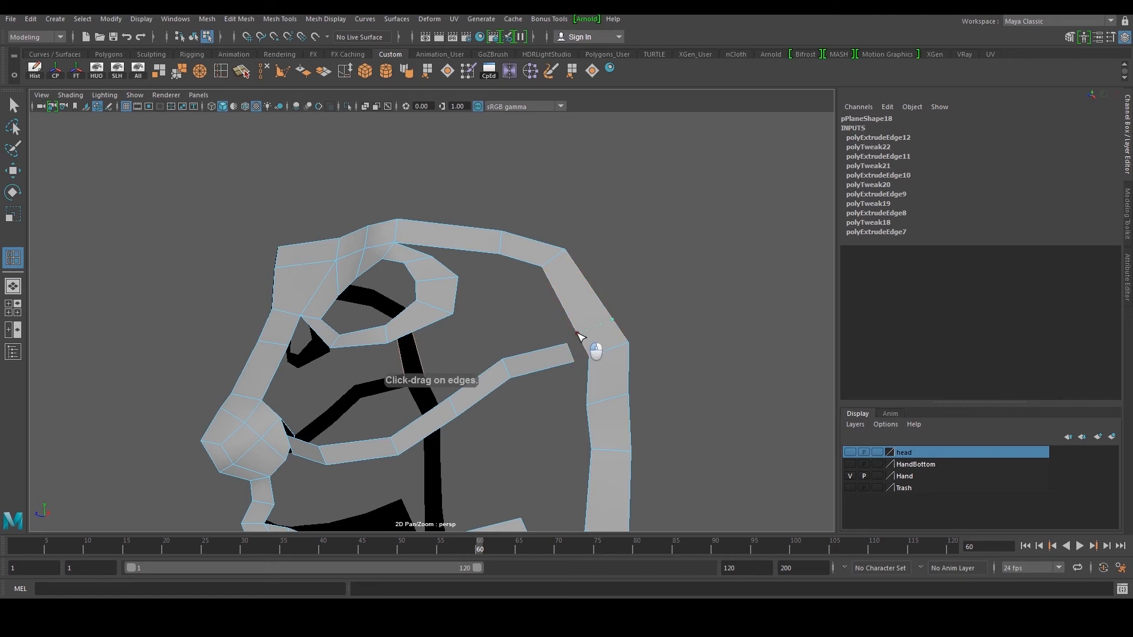
left_click_drag(578, 333, 579, 335)
key("w")
Snap the vertices at the cheek strip's end and the outer face border together so both corners coincide
right_click_drag(579, 342, 534, 346)
middle_click_drag(577, 351, 488, 367, "alt")
scroll(489, 367, "up", 5)
left_click_drag(500, 375, 556, 410)
key("v")
key("v")
left_click_drag(527, 358, 557, 385)
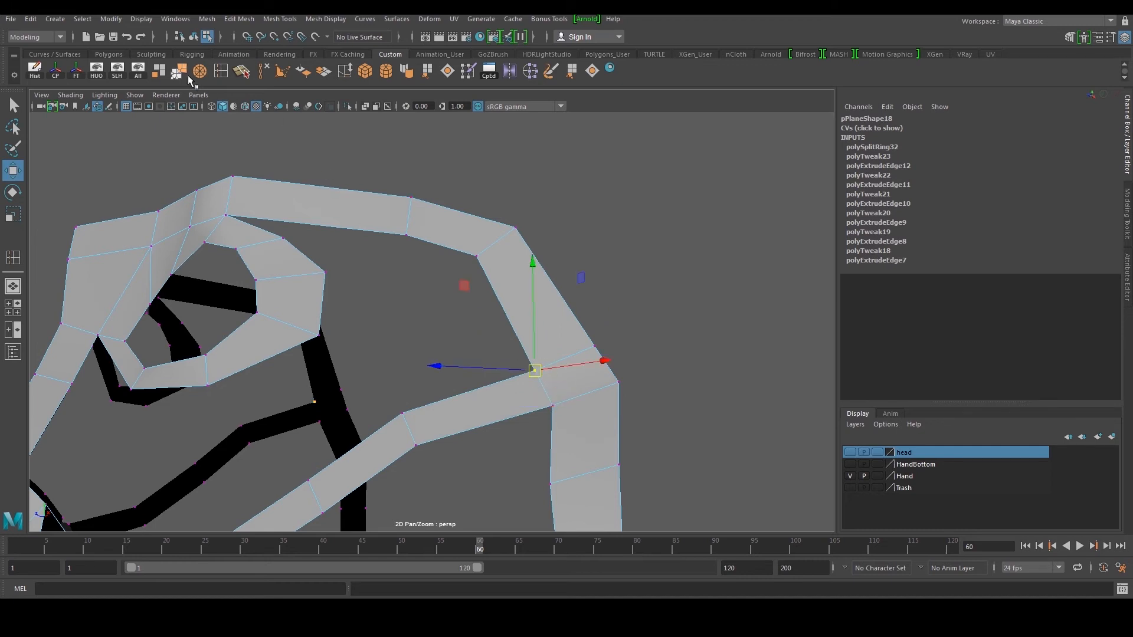
Merge the coinciding vertex pairs where the cheek strip meets the outer face border
key("g")
left_click_drag(524, 420, 570, 399)
key("g")
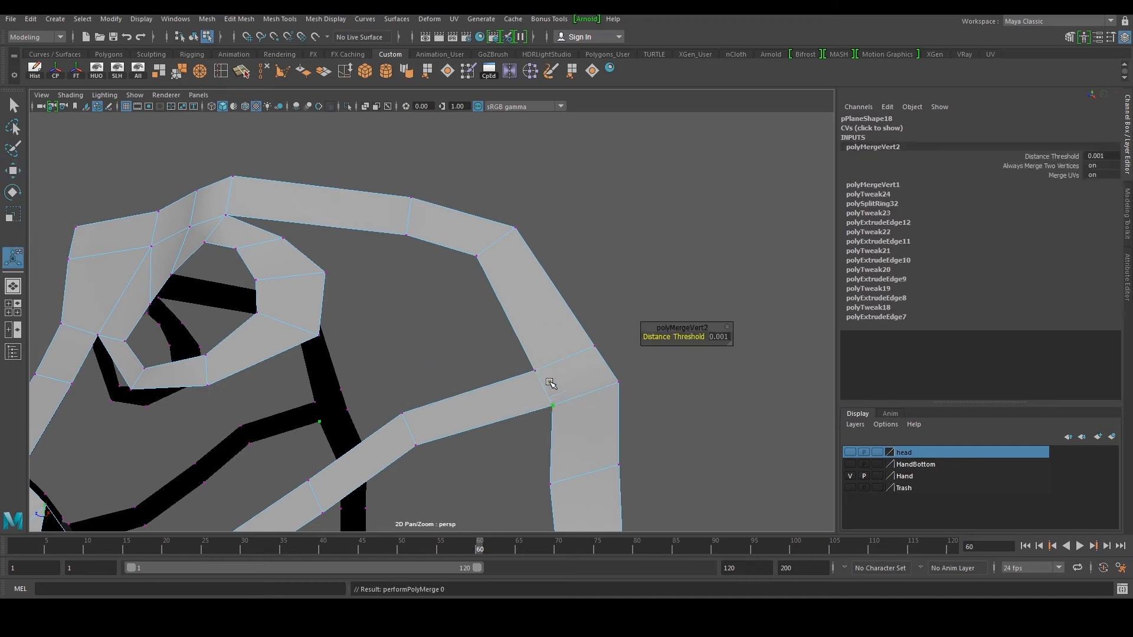
scroll(549, 377, "down", 5)
right_click_drag(498, 342, 522, 327)
key("q")
Shift the cheek strip's edges near the outer face border outward along X to round the cheek
left_click_drag(522, 327, 571, 321, "alt")
scroll(531, 327, "down", 5)
scroll(442, 358, "up", 3)
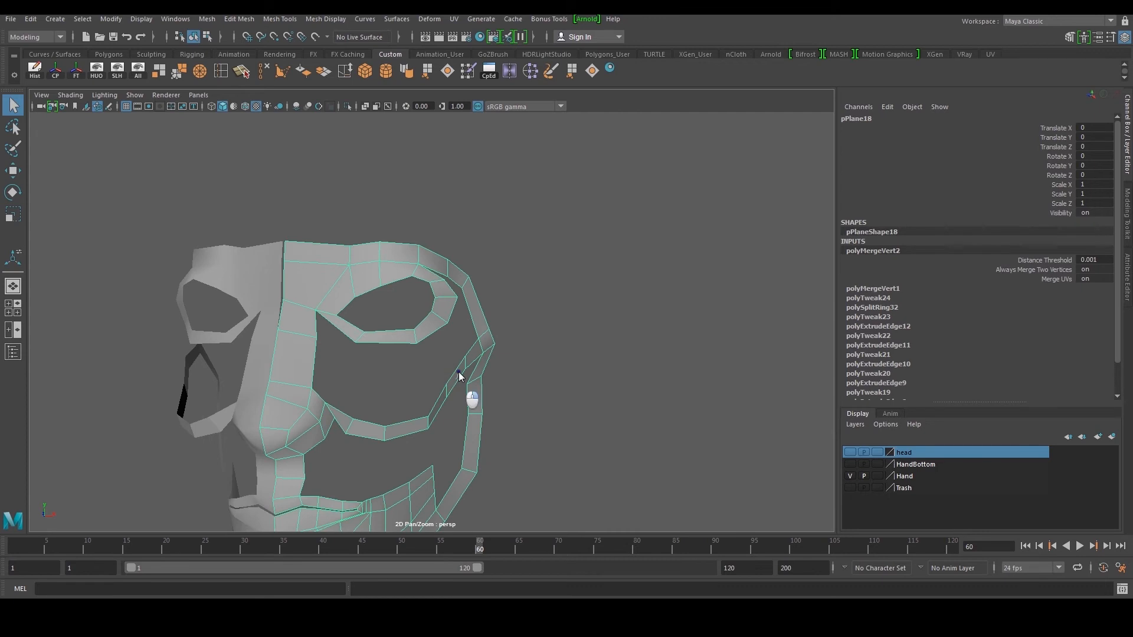
right_click_drag(458, 384, 457, 364)
left_click(452, 398)
key("w")
scroll(454, 388, "up", 4)
mouse_move(456, 422)
left_mouse_down()
mouse_move(469, 425)
mouse_move(457, 411)
left_mouse_up()
key("ctrl+z")
left_click(401, 410)
left_click(433, 358)
left_click_drag(438, 356, 461, 357)
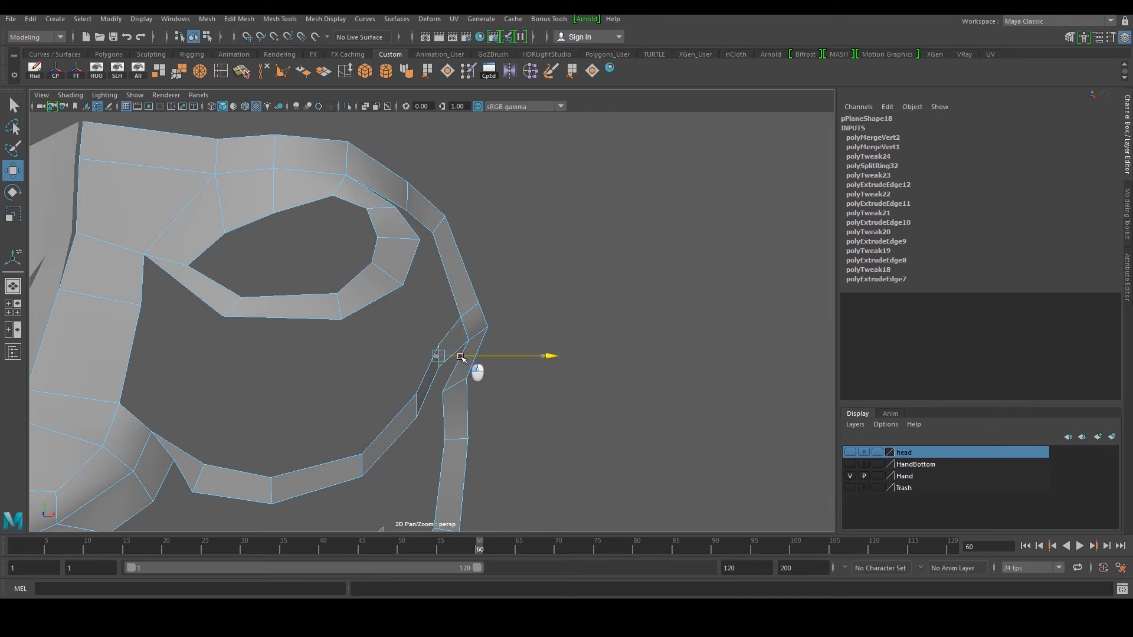
left_click(364, 463)
left_click_drag(391, 463, 418, 413)
scroll(397, 464, "down", 5)
right_click_drag(462, 216, 473, 203)
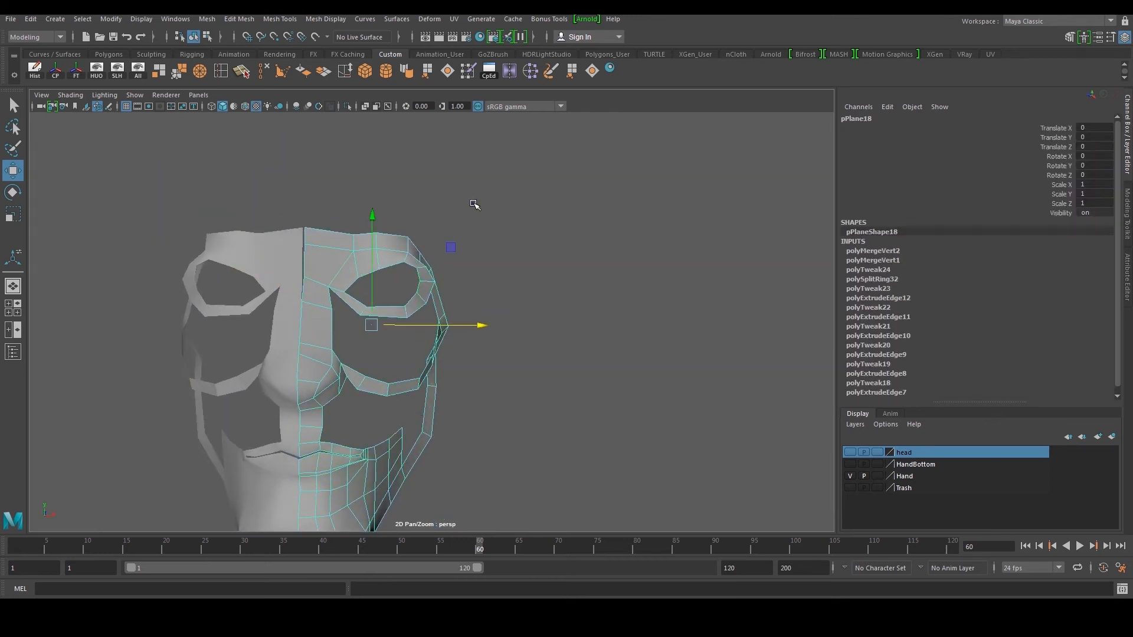
Unhide all parts and examine the face mesh inside the helmet from the front and side
scroll(501, 236, "down", 5)
left_click(524, 259)
mouse_move(487, 273)
left_mouse_down("alt")
mouse_move(476, 282)
mouse_move(494, 290)
left_mouse_up("alt")
scroll(495, 289, "up", 3)
left_click(417, 280)
left_click(605, 248)
mouse_move(572, 262)
left_mouse_down("alt")
mouse_move(461, 270)
mouse_move(484, 285)
mouse_move(558, 293)
mouse_move(560, 268)
mouse_move(420, 288)
mouse_move(547, 278)
mouse_move(562, 255)
mouse_move(551, 268)
left_mouse_up("alt")
left_click(145, 76)
scroll(480, 306, "up", 4)
left_click_drag(481, 306, 409, 348, "alt")
left_click(407, 352)
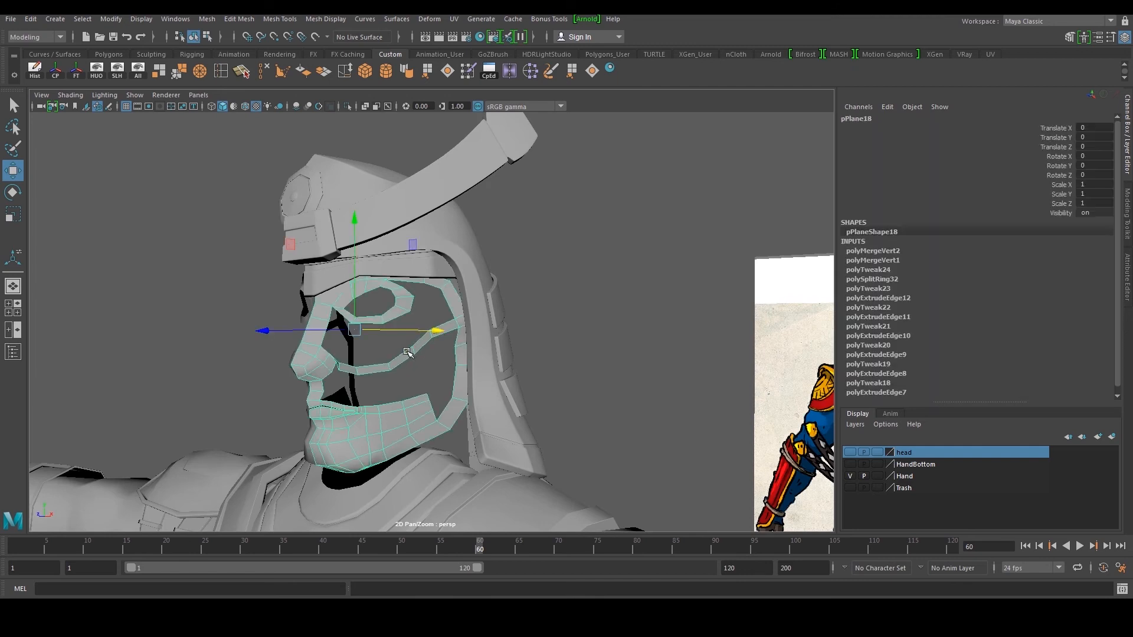
scroll(448, 297, "up", 2)
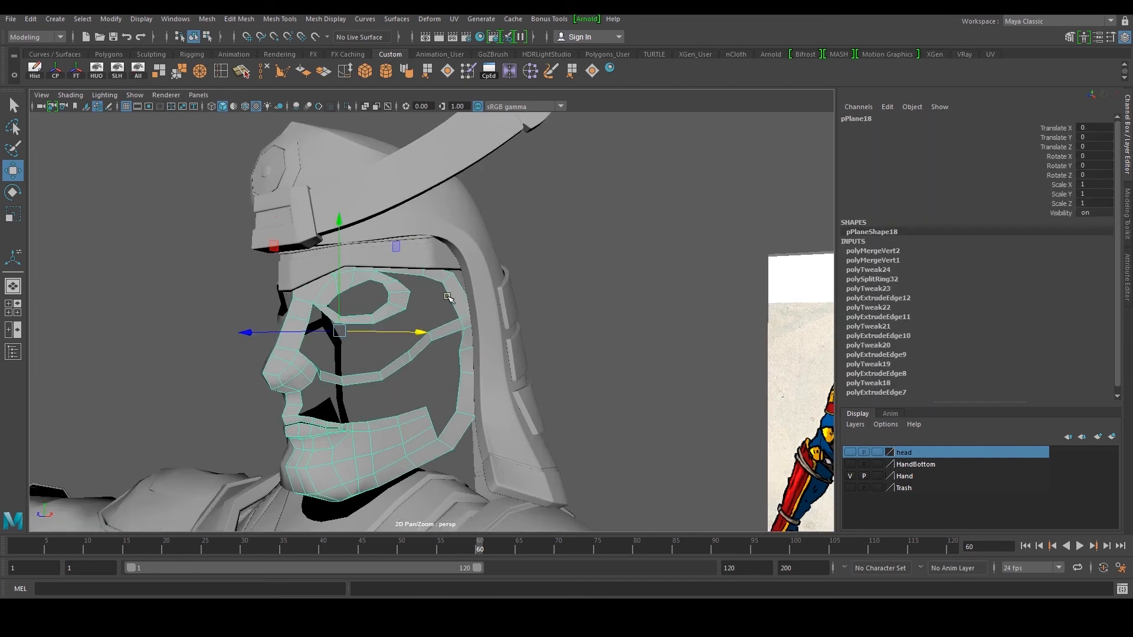
Hide everything except the selected half of the face mesh
left_click(116, 69)
scroll(391, 319, "up", 2)
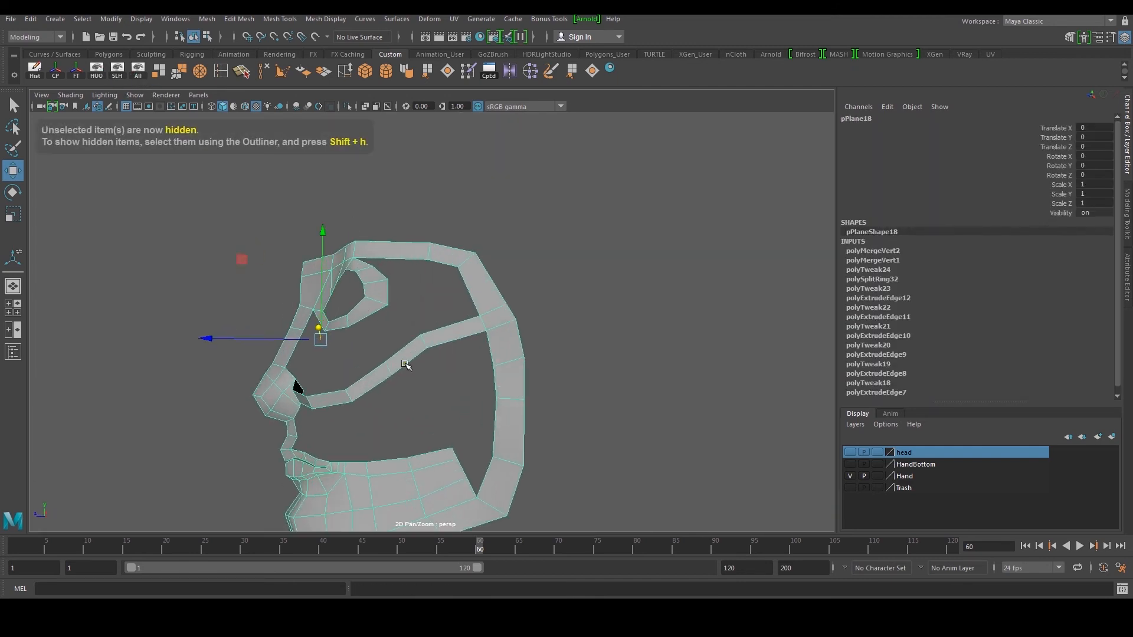
left_click(663, 374)
left_click_drag(463, 400, 612, 321, "alt")
scroll(544, 307, "up", 3)
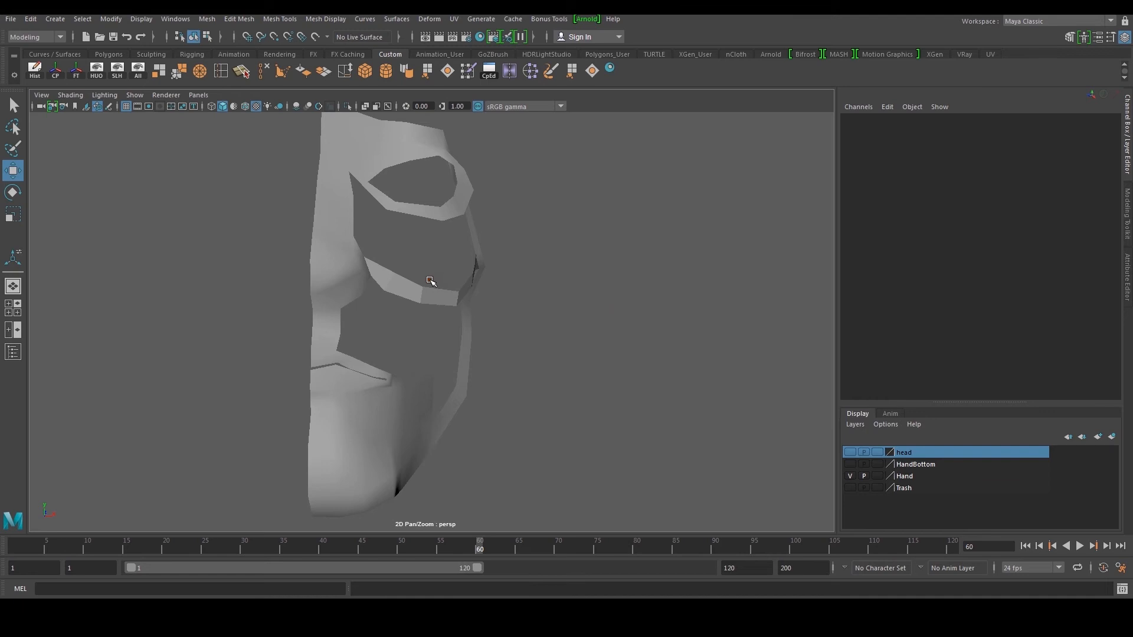
Push the cheek strip's edges near the outer border outward along X to smooth the cheek's curve
left_click(431, 281)
scroll(423, 332, "up", 3)
right_click_drag(436, 367, 440, 342)
left_click(433, 369)
left_click(455, 360, "shift")
left_click_drag(458, 361, 521, 372, "alt")
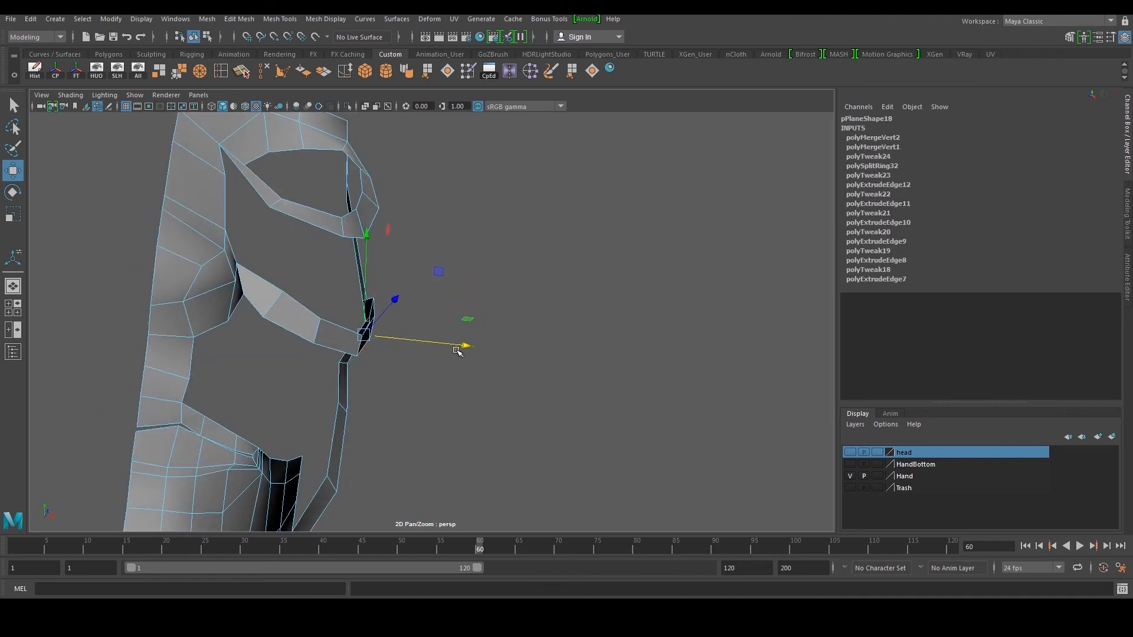
left_click_drag(462, 347, 399, 311, "alt")
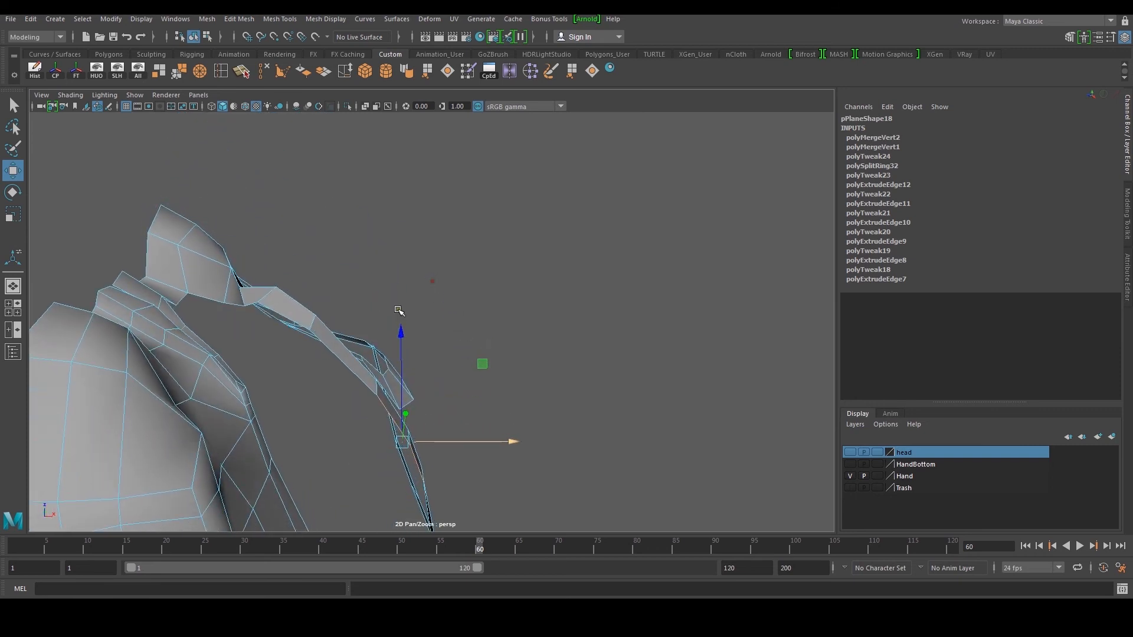
left_click(345, 361)
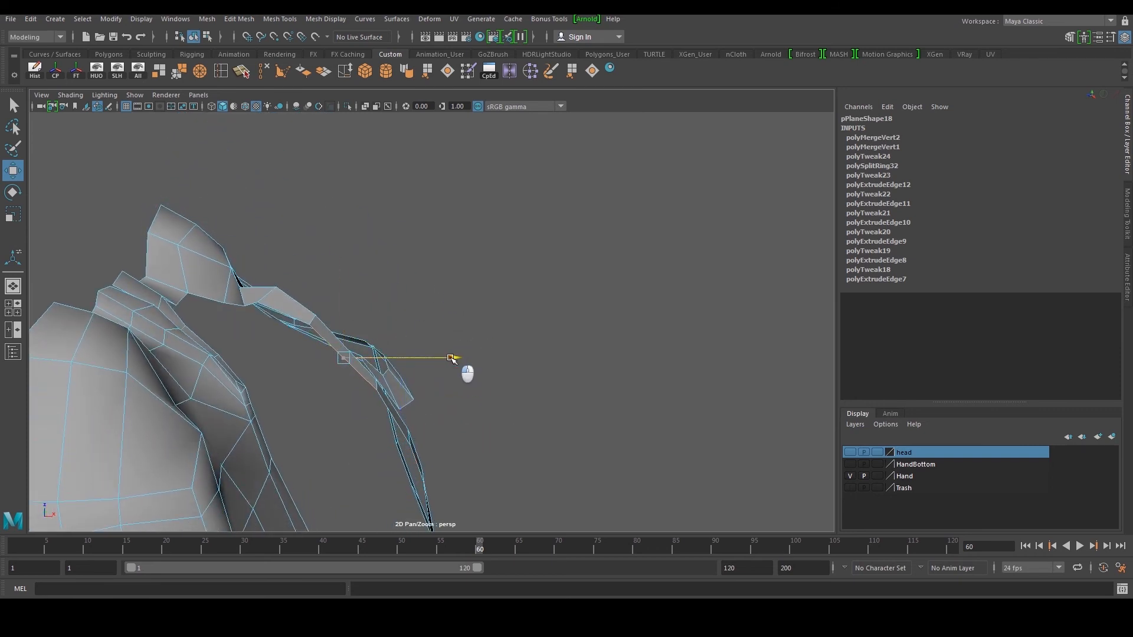
left_click_drag(517, 353, 461, 353, "alt")
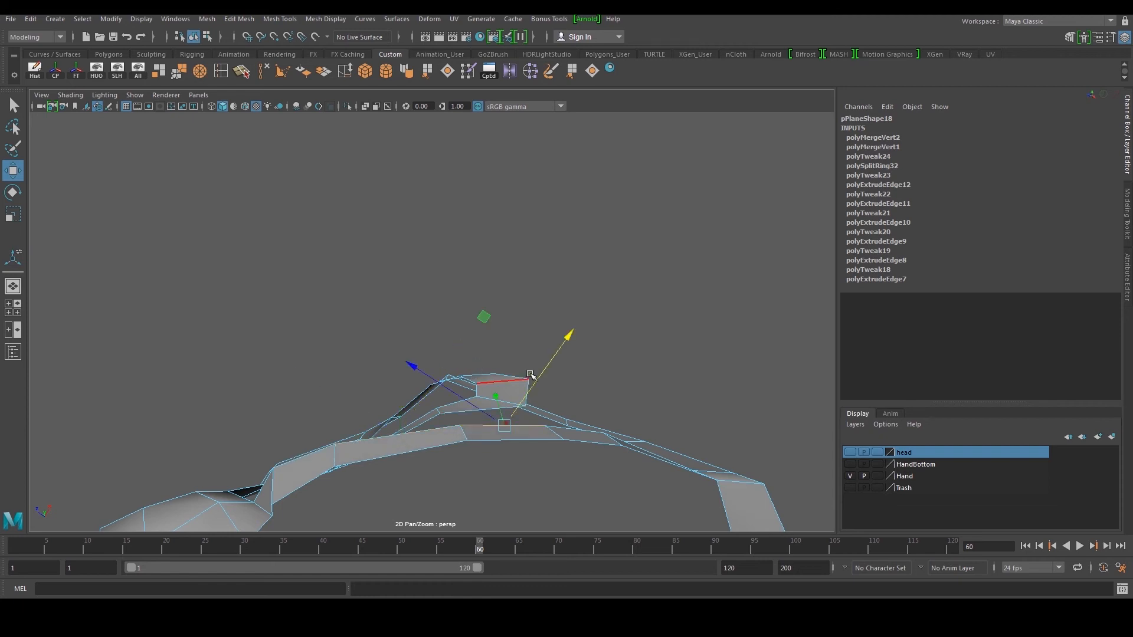
left_click_drag(538, 380, 541, 376)
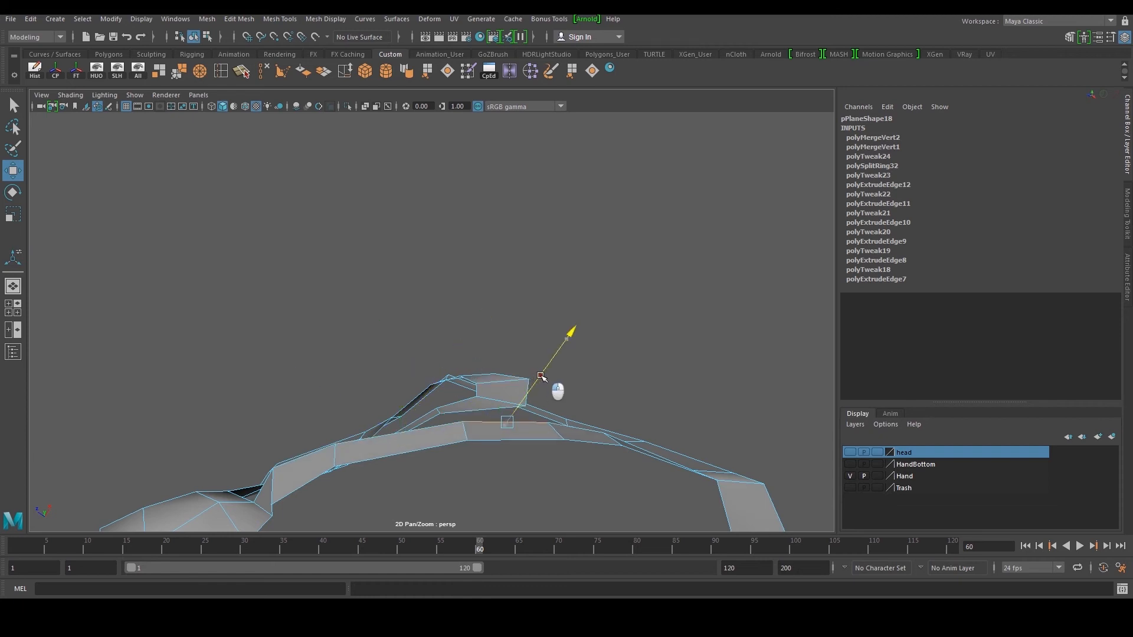
Examine the face mesh from several angles, checking the cheek strip and the mouth area
right_click_drag(480, 286, 552, 276)
left_click(585, 279)
scroll(558, 291, "down", 5)
left_click_drag(552, 295, 628, 361, "alt")
scroll(478, 357, "down", 5)
scroll(555, 360, "up", 5)
left_click_drag(510, 353, 393, 366, "alt")
scroll(416, 376, "down", 4)
scroll(438, 401, "up", 6)
middle_click_drag(455, 435, 457, 339, "alt")
left_click(473, 404)
left_click(504, 319)
left_click_drag(468, 336, 450, 365, "alt")
scroll(576, 371, "up", 5)
scroll(451, 364, "up", 3)
In the side view, align the vertices of the upper lip's lower edge with those of the lower lip
left_click(417, 342)
key("space")
key("space")
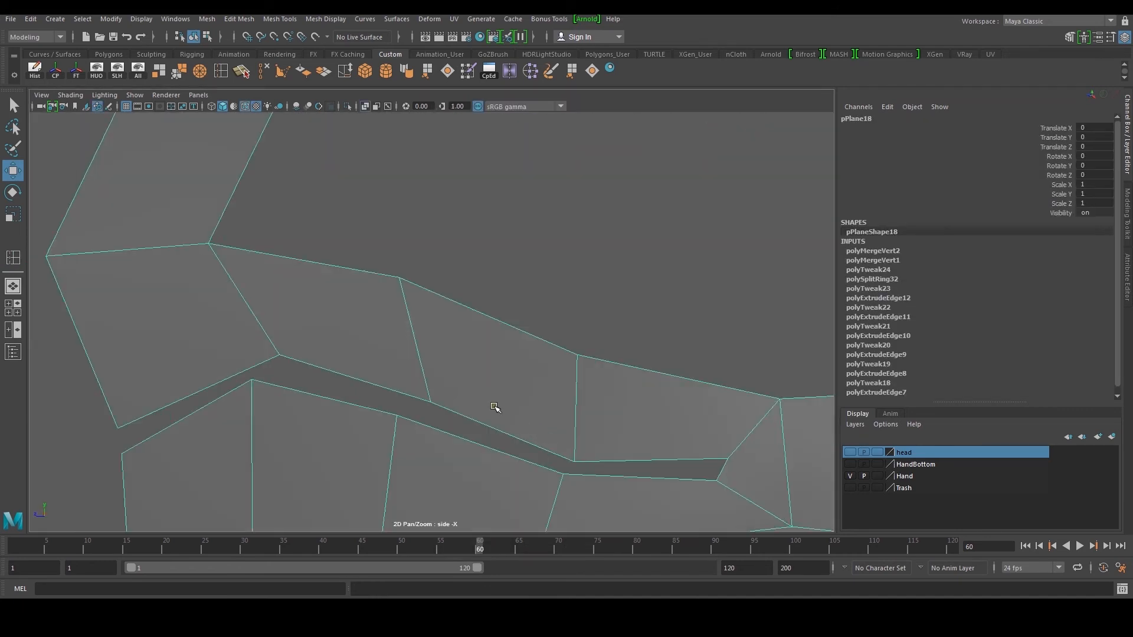
scroll(496, 407, "up", 2)
right_click_drag(479, 405, 407, 395)
left_click_drag(238, 337, 258, 373)
left_click_drag(252, 363, 229, 375)
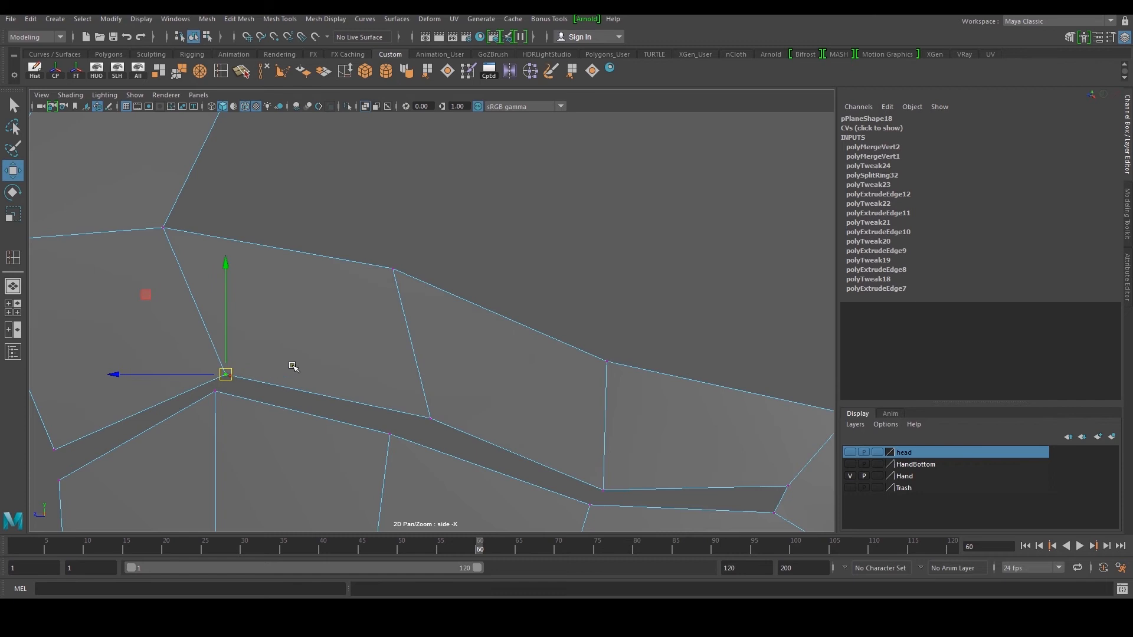
middle_click_drag(339, 363, 337, 313, "alt")
left_click_drag(388, 319, 433, 373)
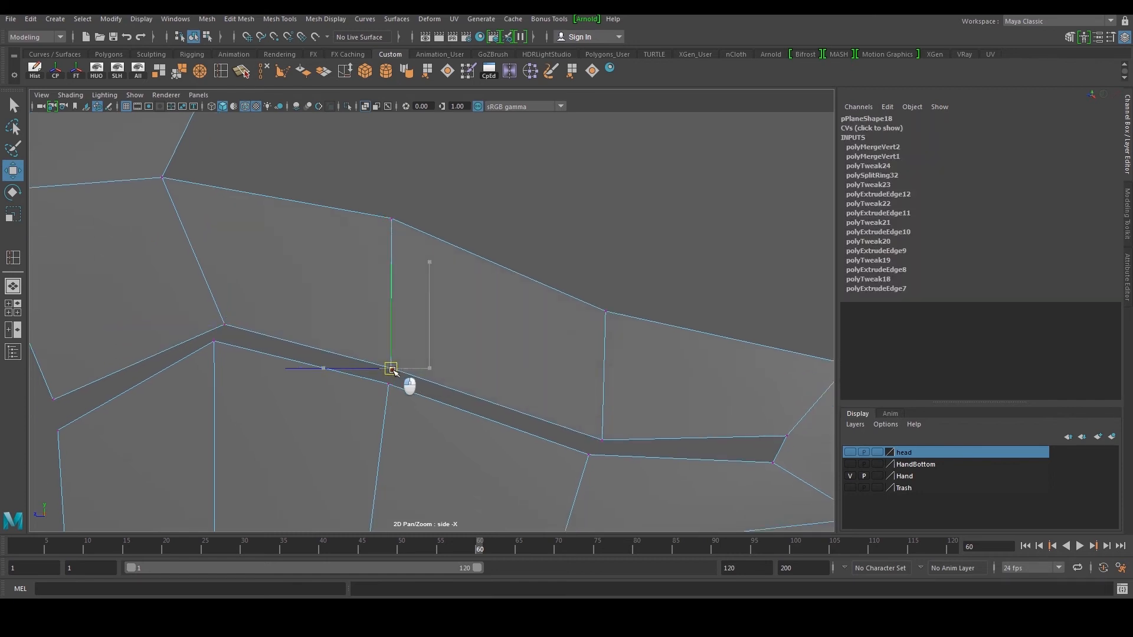
scroll(529, 359, "down", 6)
scroll(507, 333, "up", 6)
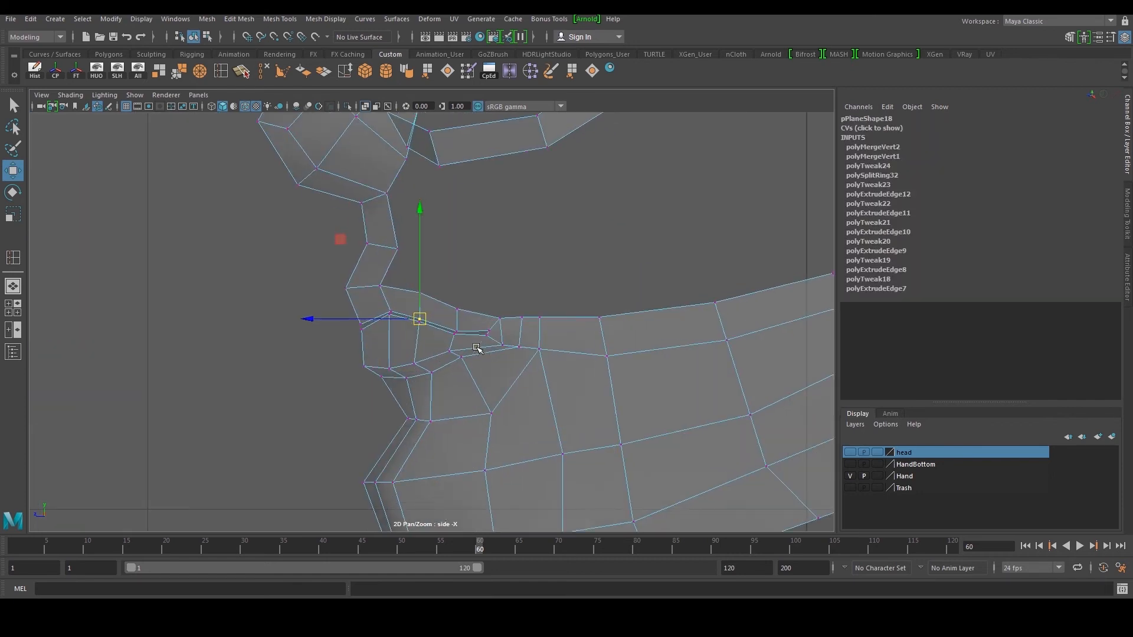
left_click_drag(472, 339, 474, 335)
scroll(474, 335, "up", 2)
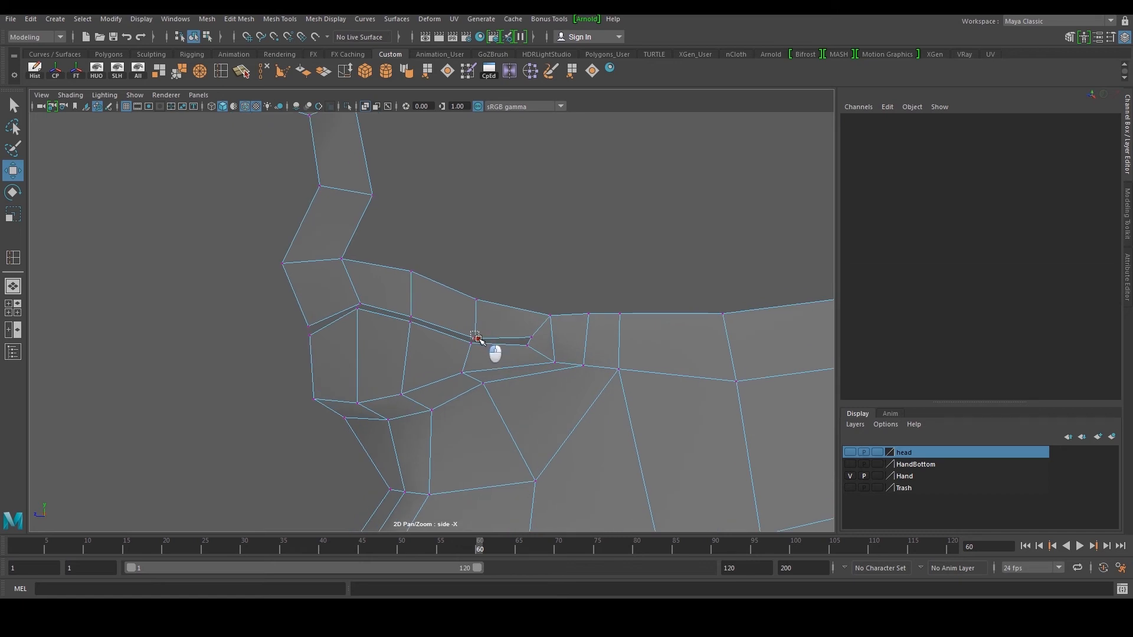
left_click(477, 339)
Shift the crease vertices under the lower lip forward and the vertices below the mouth corner back
scroll(374, 412, "up", 2)
left_click_drag(344, 429, 474, 403)
left_click_drag(475, 394, 467, 389)
left_click(540, 356)
left_click_drag(541, 357, 532, 356)
middle_click_drag(679, 302, 635, 337, "alt")
left_click(627, 367)
left_click_drag(628, 367, 676, 380)
left_click(675, 372)
middle_click_drag(571, 444, 594, 299, "alt")
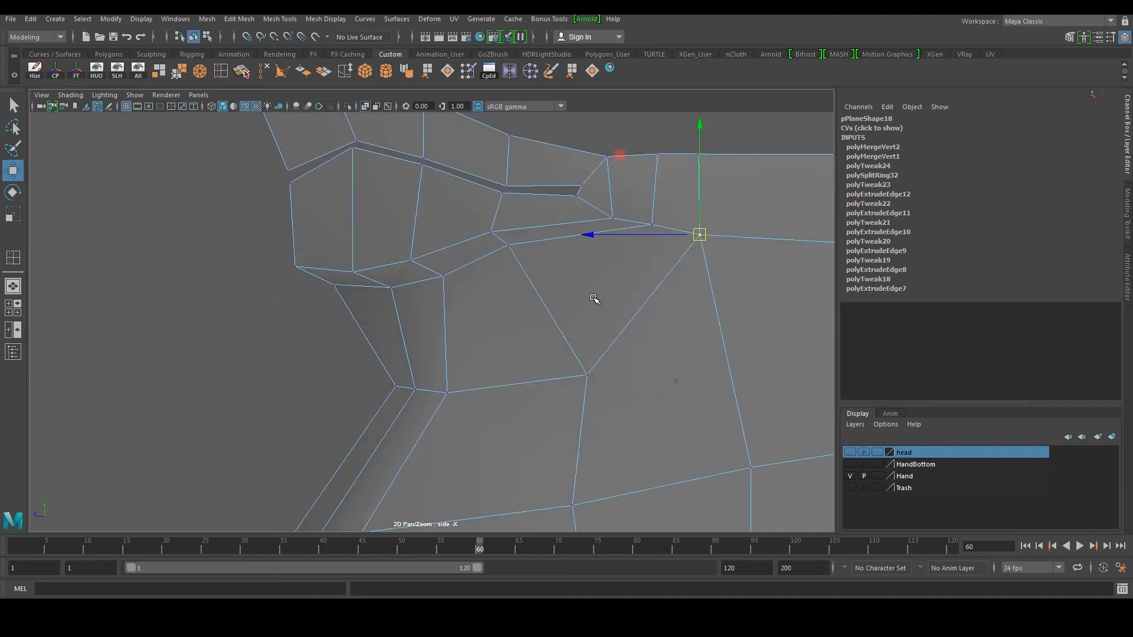
Examine the lips and chin in the perspective view around the vertex below the lower lip
left_click(447, 392)
key("space")
key("space")
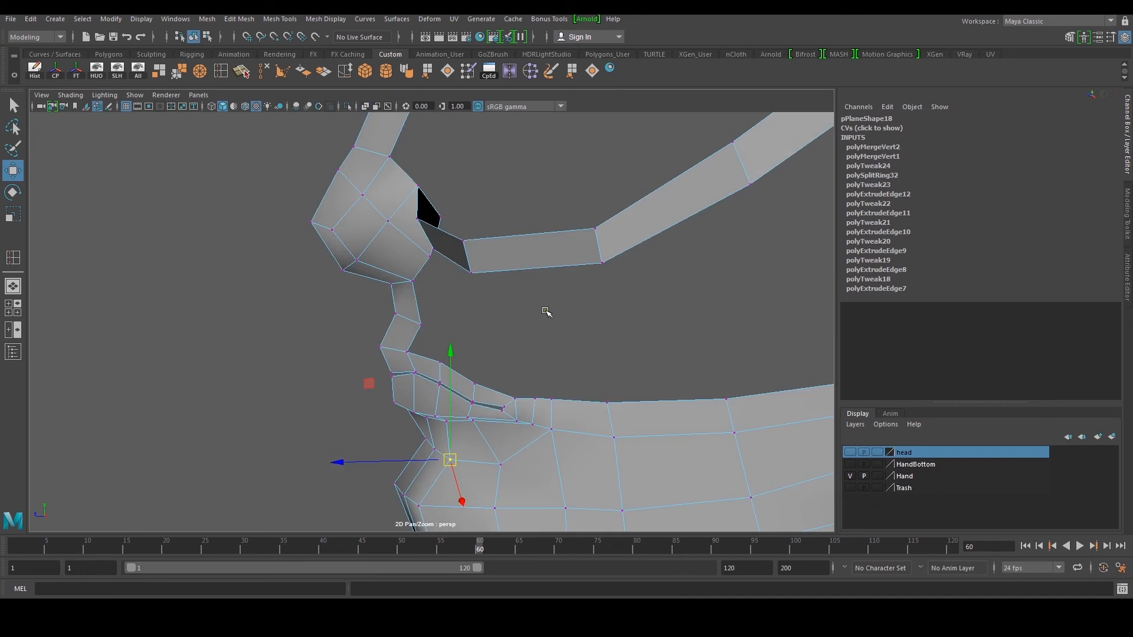
middle_click_drag(471, 460, 550, 314, "alt")
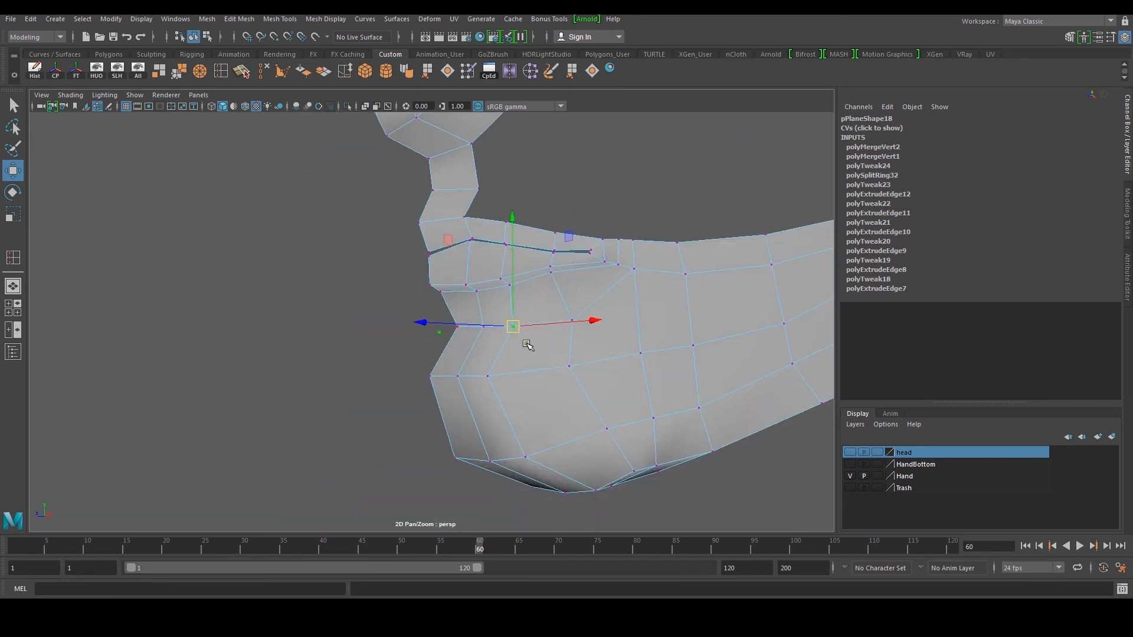
left_click_drag(434, 341, 480, 342, "alt")
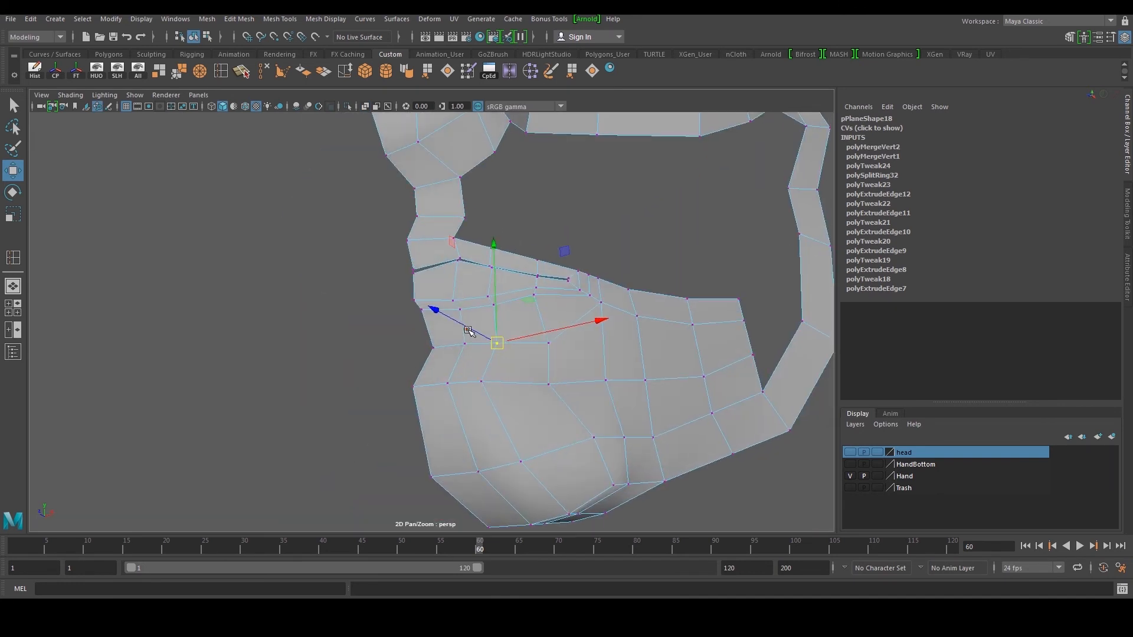
key("space")
key("space")
middle_click_drag(505, 318, 566, 449, "alt")
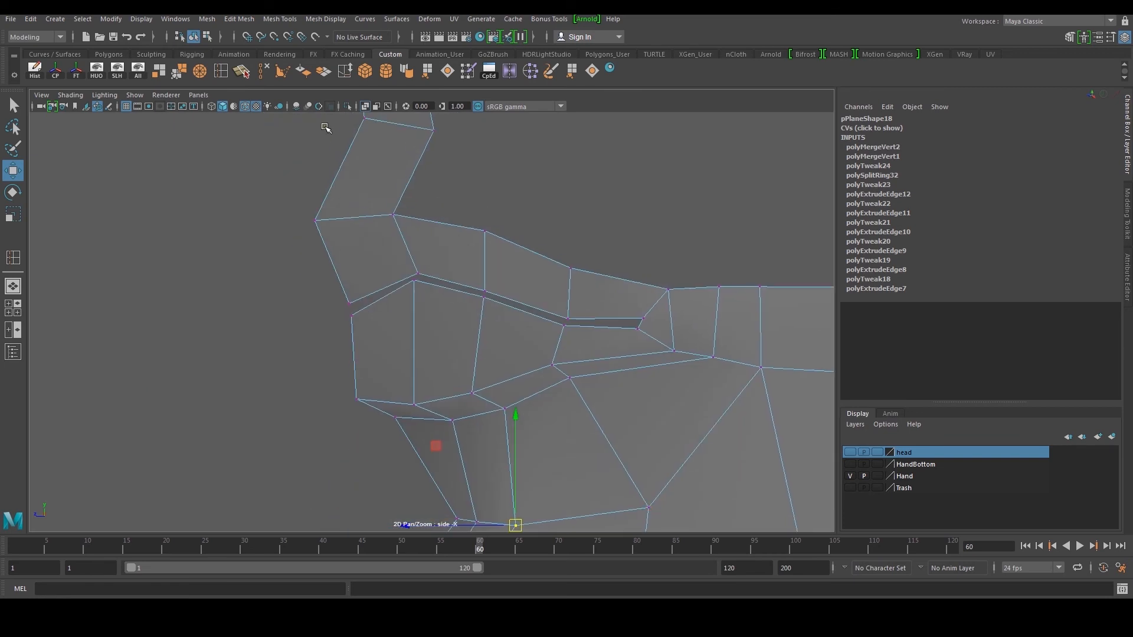
Insert two edge loops around the mouth, close to the outer edges of the lips
left_click(224, 70)
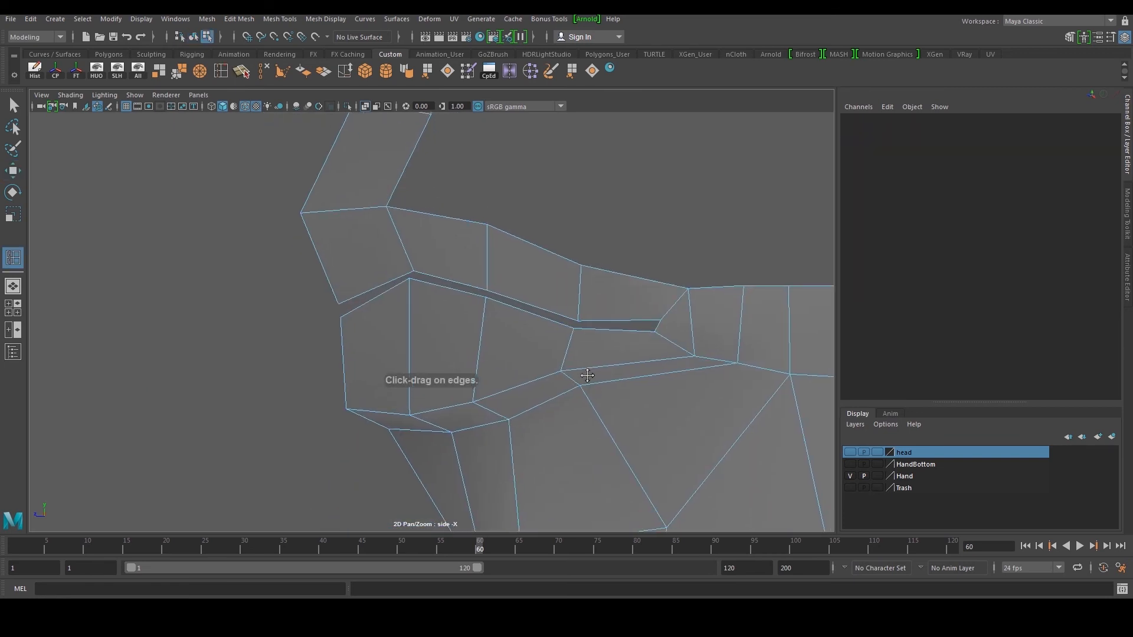
scroll(593, 378, "up", 2)
left_click_drag(579, 405, 579, 392)
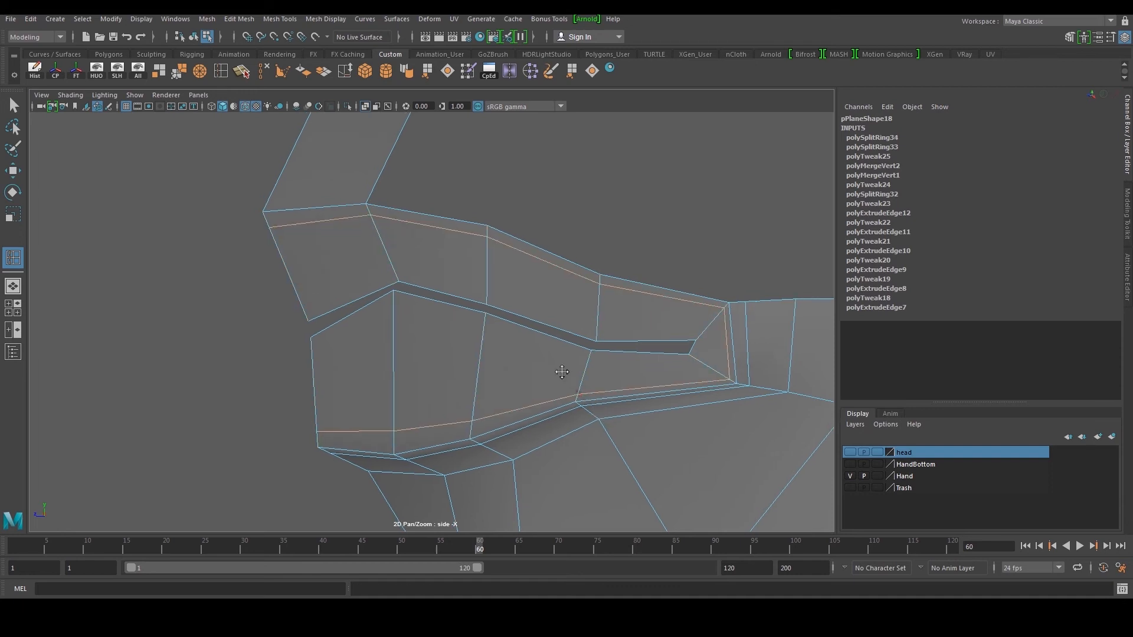
Preview the face mesh smoothed and examine the shape of the lips in the perspective view
middle_click_drag(410, 333, 439, 360, "alt")
key("space")
key("space")
left_click_drag(539, 276, 494, 273, "alt")
key("w")
right_click_drag(491, 273, 539, 246)
key("3")
left_click(567, 239)
scroll(497, 259, "up", 4)
left_click_drag(497, 259, 435, 319, "alt")
scroll(581, 327, "down", 4)
scroll(475, 334, "up", 5)
left_click(478, 334)
key("1")
Insert another edge loop around the mouth through the middle of the lips
left_click(221, 71)
scroll(428, 271, "up", 3)
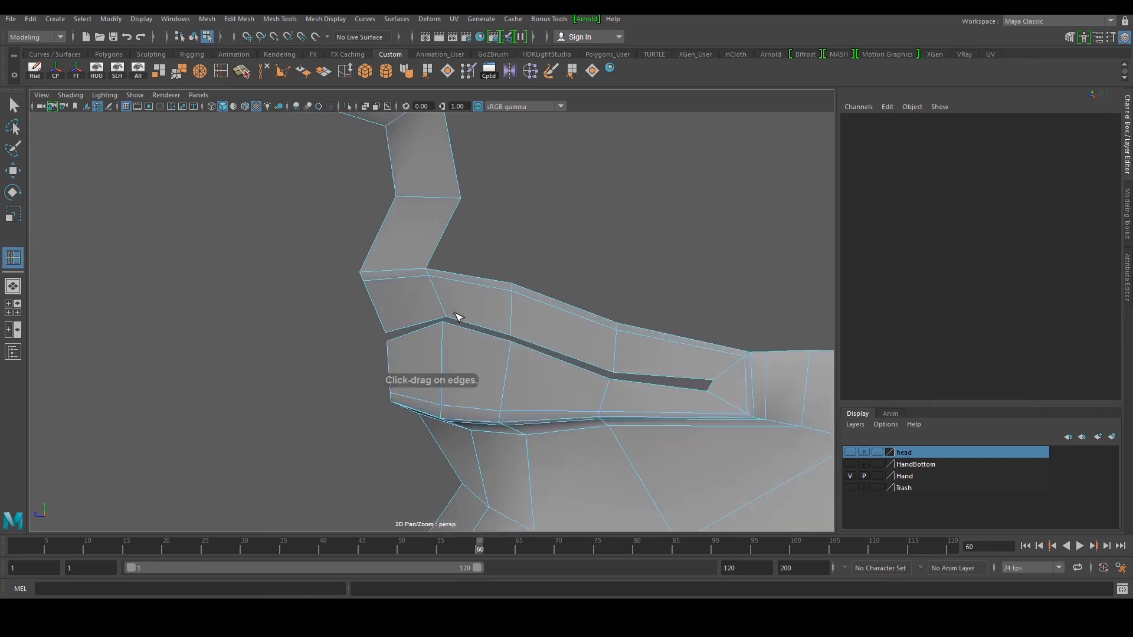
left_click(444, 307)
In the side view, move the new lip loop forward and scale it up vertically
key("space")
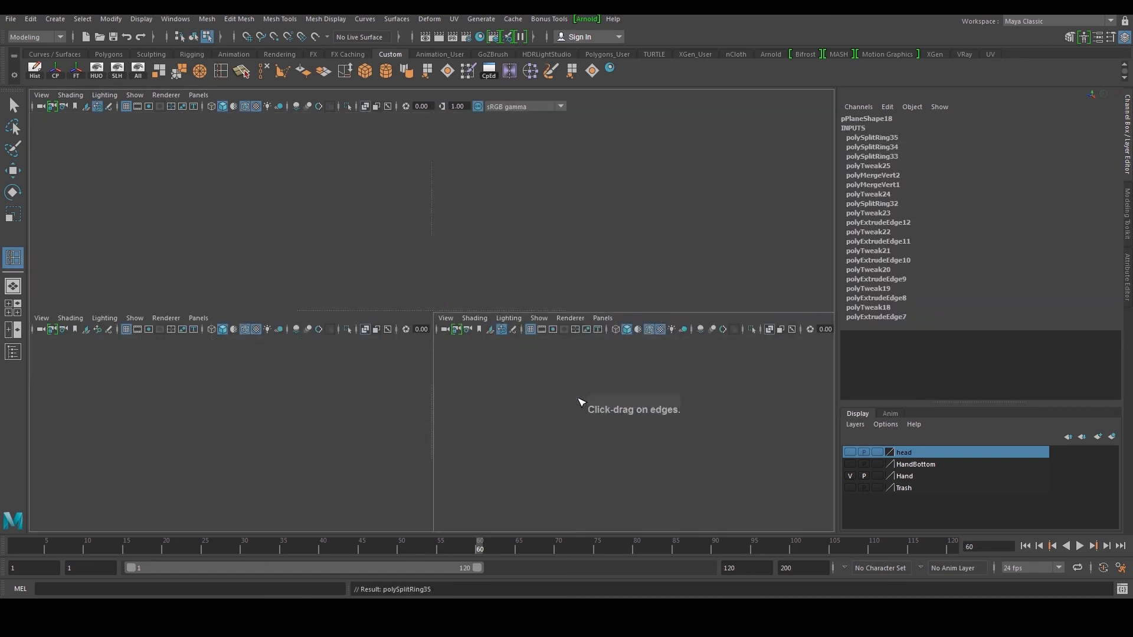
key("space")
key("w")
left_click_drag(428, 338, 412, 343)
key("r")
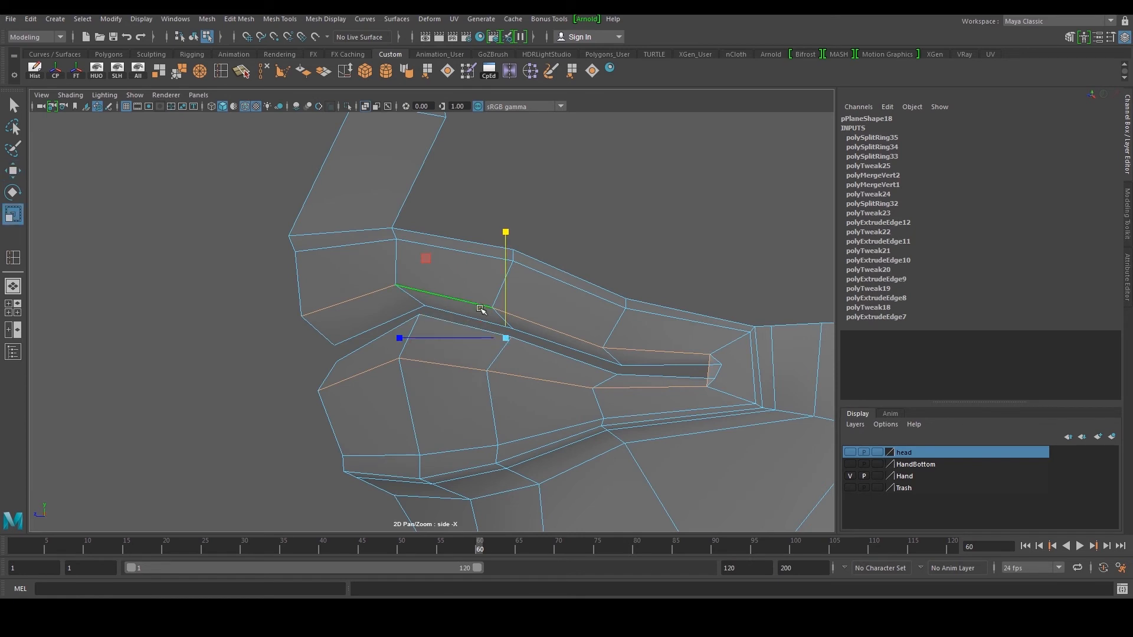
left_click_drag(507, 234, 509, 220)
Move the inner mouth-corner vertices forward and the surrounding loop's corner vertices back
middle_click_drag(631, 326, 546, 326, "alt")
scroll(547, 326, "up", 1)
right_click_drag(596, 349, 536, 347)
middle_click_drag(664, 375, 580, 370, "alt")
scroll(580, 370, "up", 2)
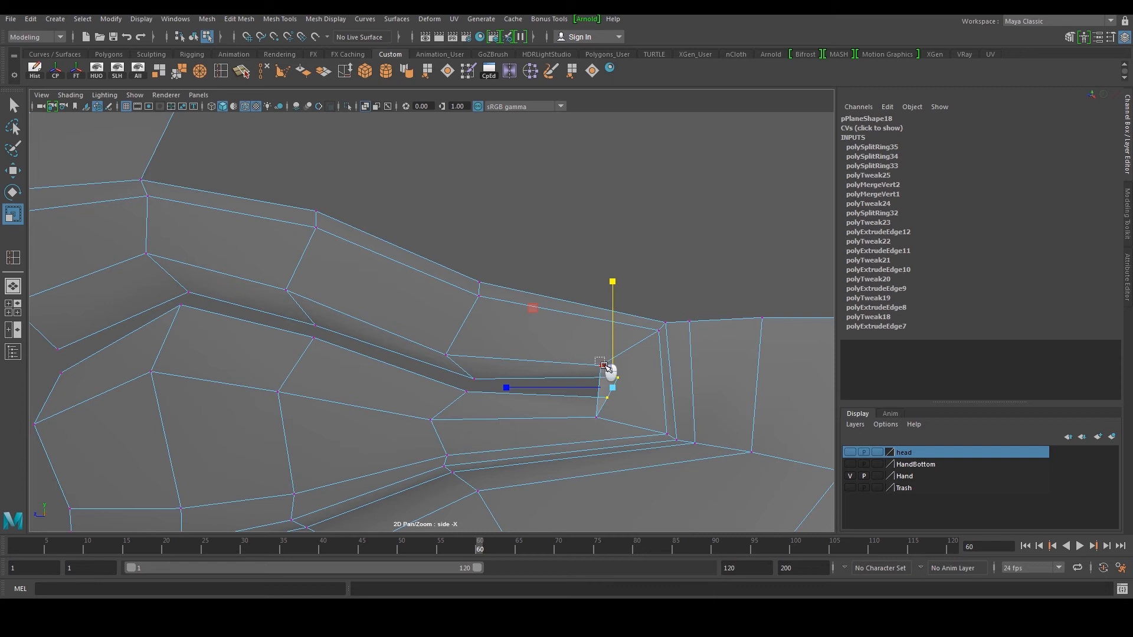
key("w")
left_click_drag(603, 367, 603, 367)
mouse_move(611, 369)
left_mouse_down()
mouse_move(620, 378)
mouse_move(597, 376)
mouse_move(611, 405)
mouse_move(590, 398)
mouse_move(603, 367)
left_mouse_up()
key("ctrl+z")
left_click(621, 376)
left_click_drag(603, 367, 610, 366)
left_click_drag(603, 420, 603, 420)
left_click_drag(604, 421, 618, 410)
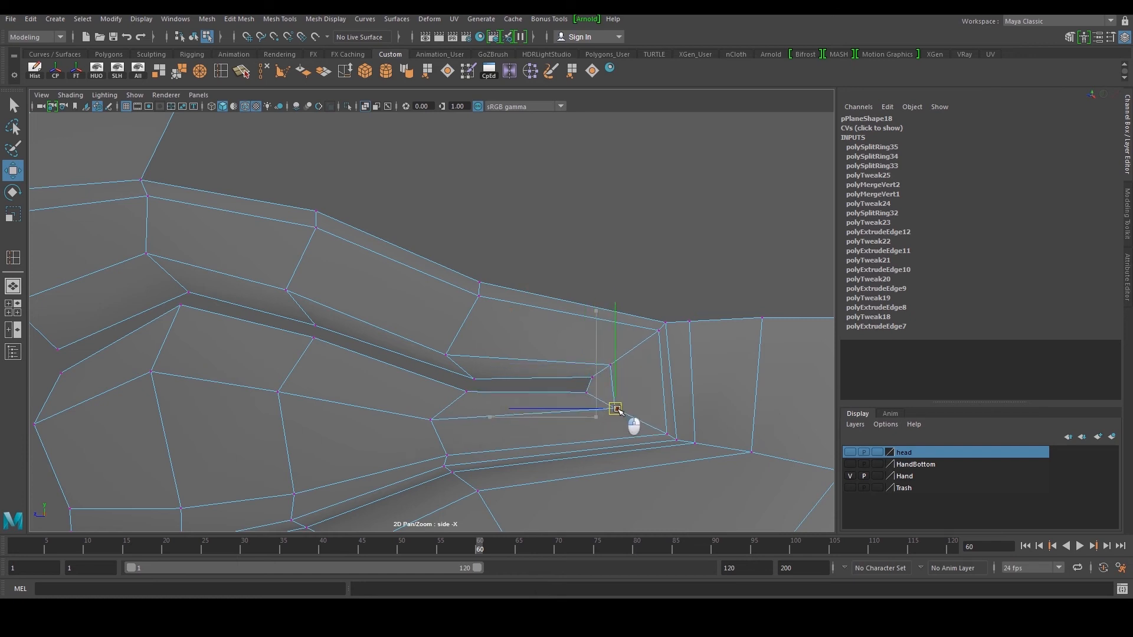
left_click_drag(605, 356, 616, 373)
Adjust the lip-opening vertices near the mouth corner and the lower lip loop's vertex beneath them
middle_click_drag(516, 375, 563, 379, "alt")
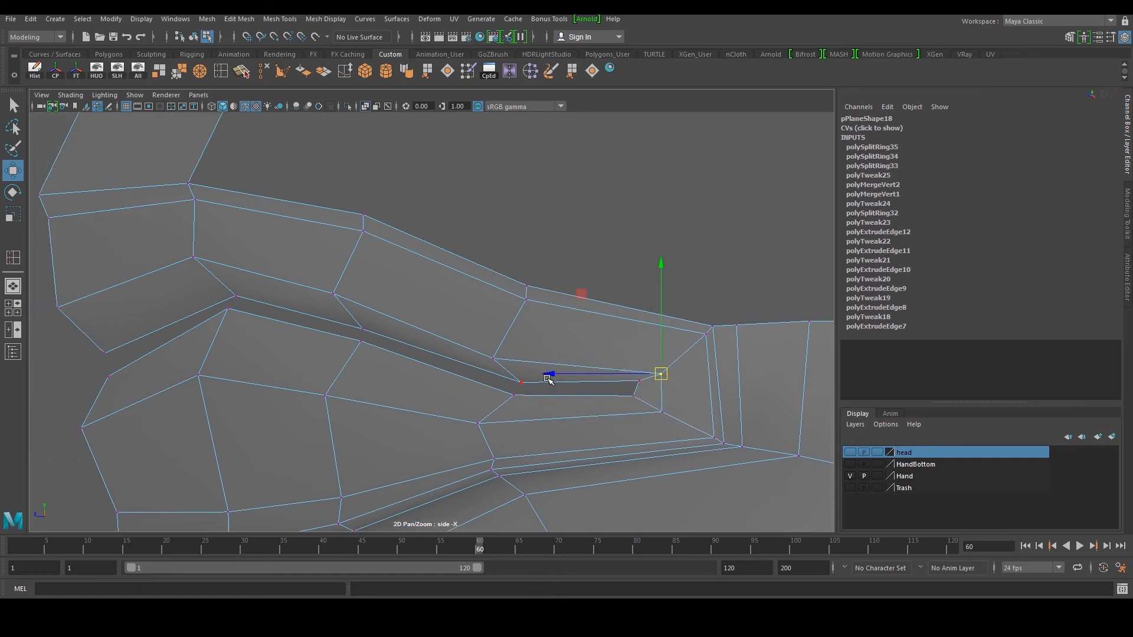
mouse_move(517, 380)
left_mouse_down()
mouse_move(528, 393)
mouse_move(511, 390)
left_mouse_up()
key("ctrl+z")
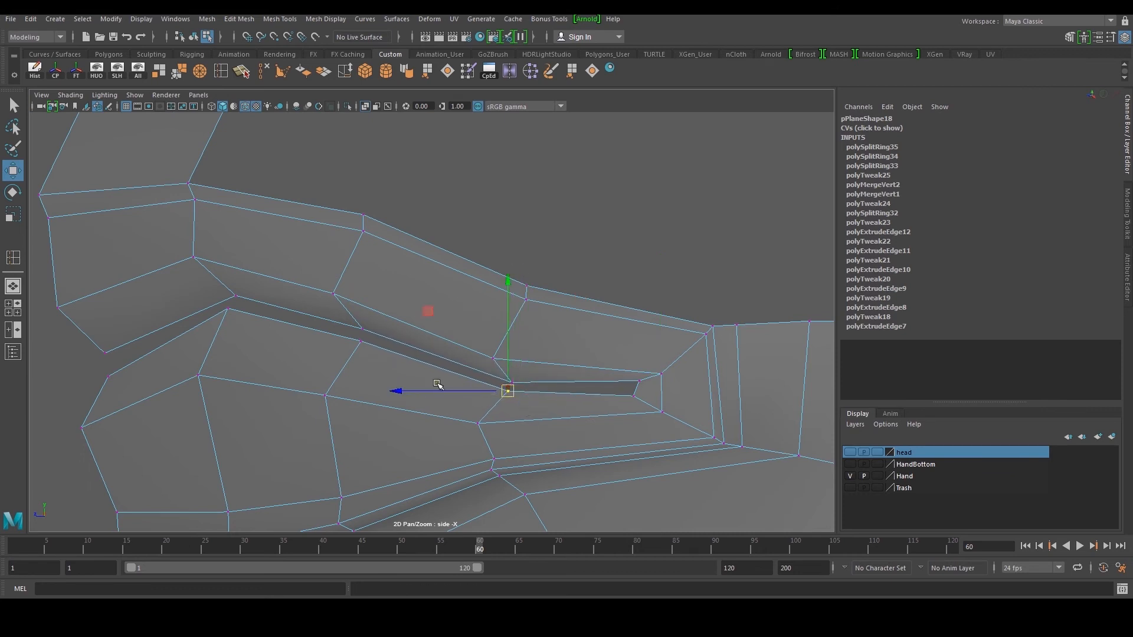
middle_click_drag(440, 385, 471, 381, "alt")
left_click_drag(490, 416, 516, 426)
left_click(524, 468)
left_click_drag(513, 421, 515, 418)
middle_click_drag(441, 361, 507, 391, "alt")
key("space")
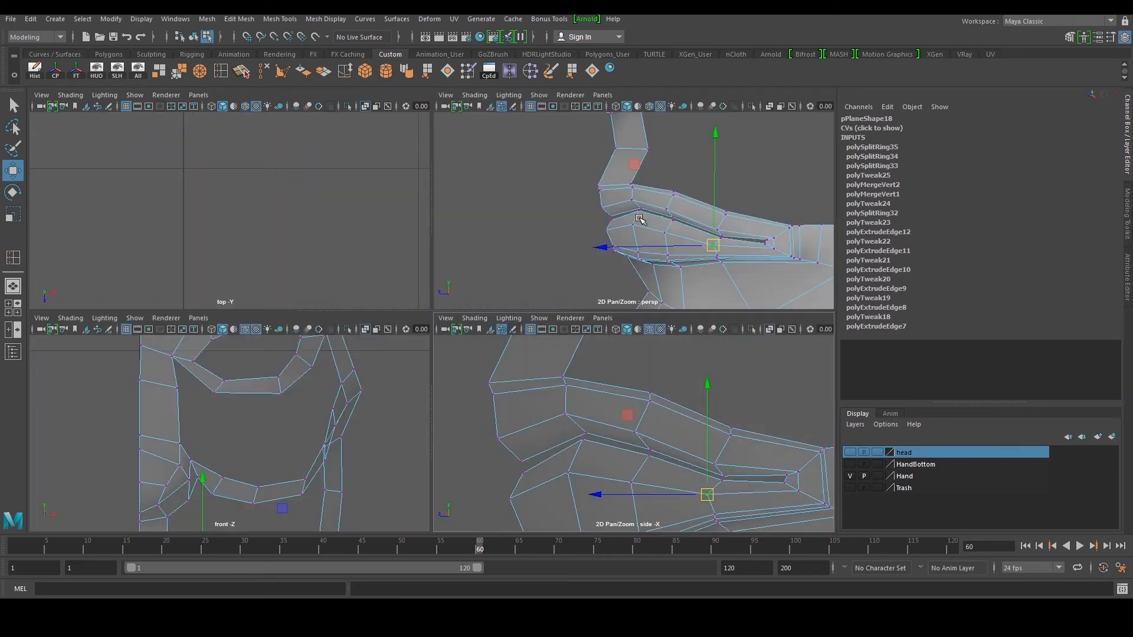
Insert two edge loops around the mouth, one close to each side of the middle lip loop
key("space")
right_click_drag(499, 268, 391, 193)
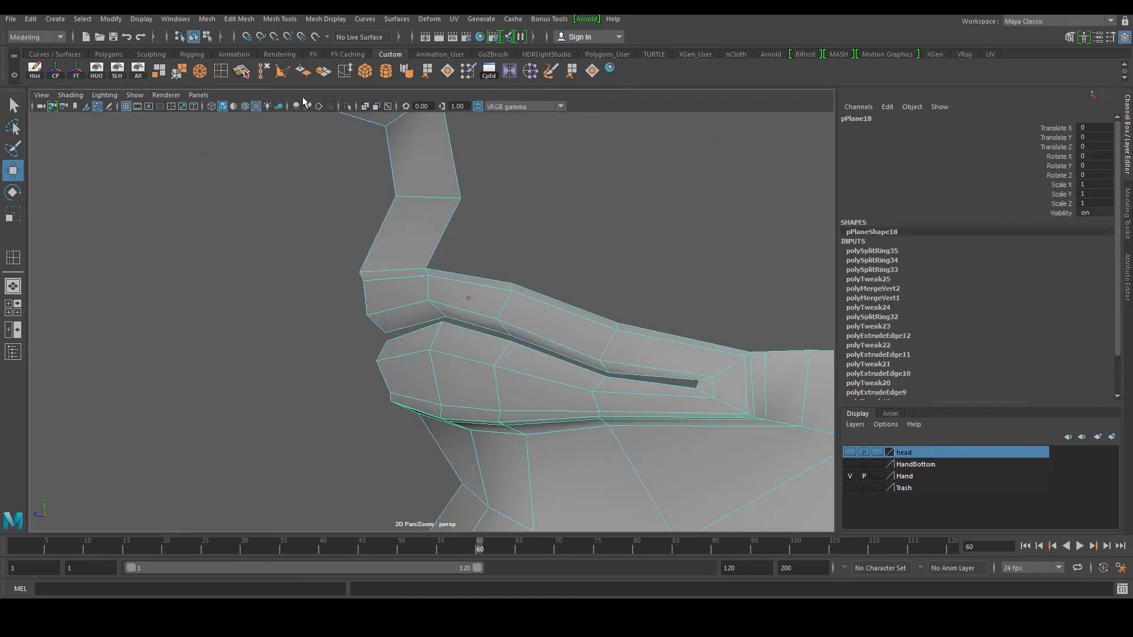
left_click(221, 71)
scroll(531, 319, "up", 5)
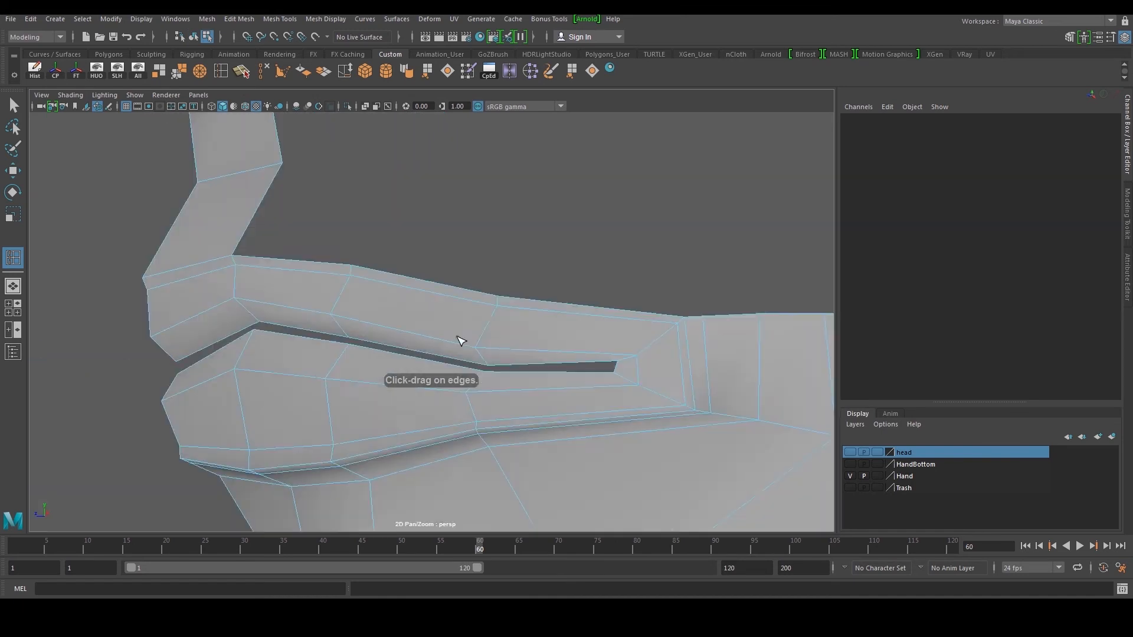
scroll(463, 340, "down", 3)
left_click_drag(462, 328, 467, 340)
scroll(501, 349, "up", 4)
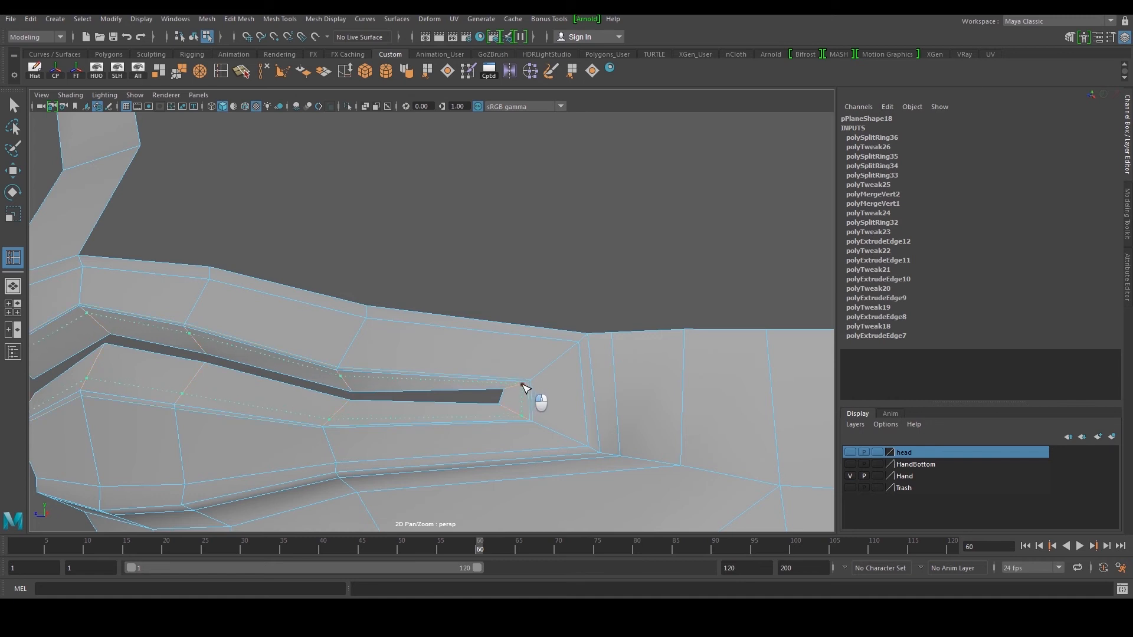
left_click(526, 385)
key("w")
right_click_drag(334, 285, 347, 311)
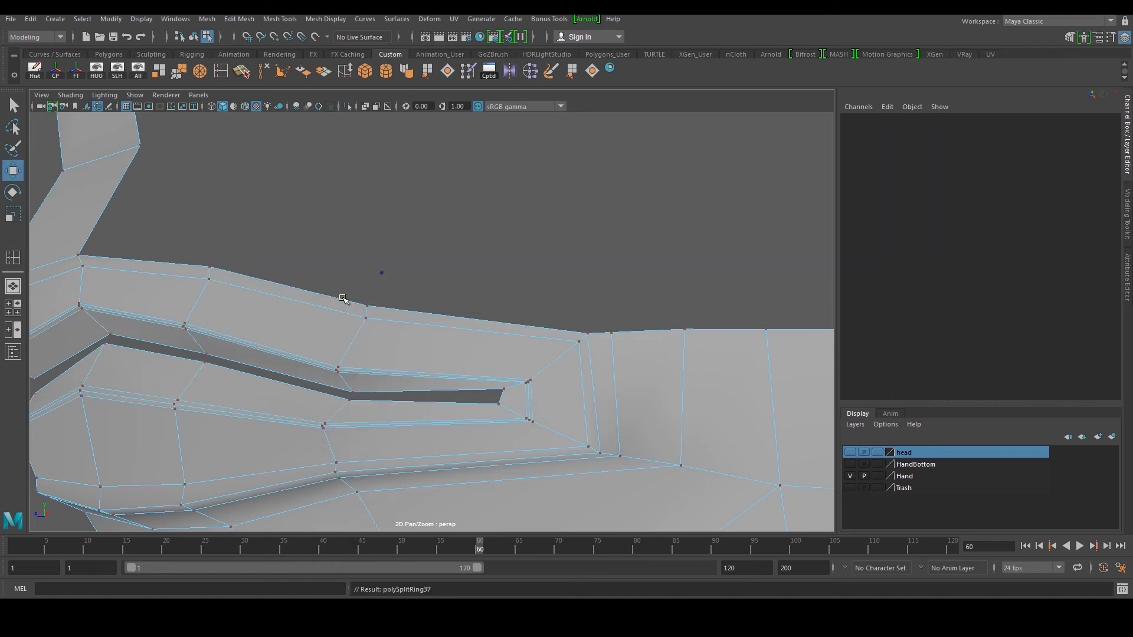
Delete the outer lip edge loop and insert a replacement loop close to the lips' outer border
right_click_drag(413, 256, 426, 249)
scroll(426, 249, "down", 5)
left_click_drag(426, 250, 351, 311, "alt")
middle_click_drag(345, 312, 455, 316, "alt")
scroll(455, 316, "up", 5)
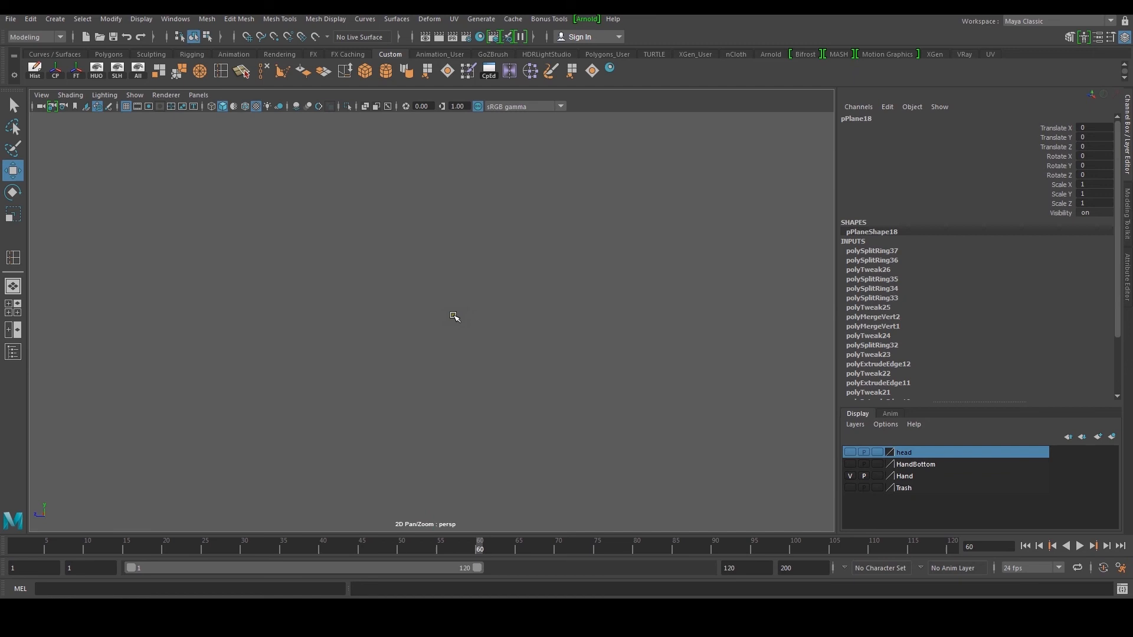
scroll(457, 316, "down", 2)
double_click(467, 283)
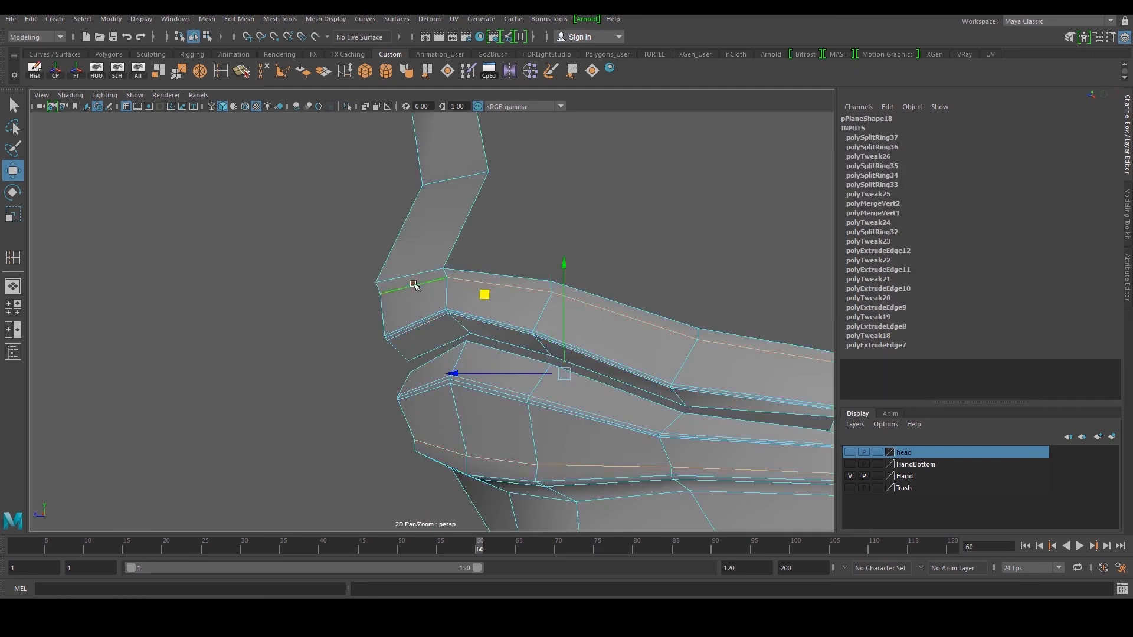
key("Delete")
left_click(221, 71)
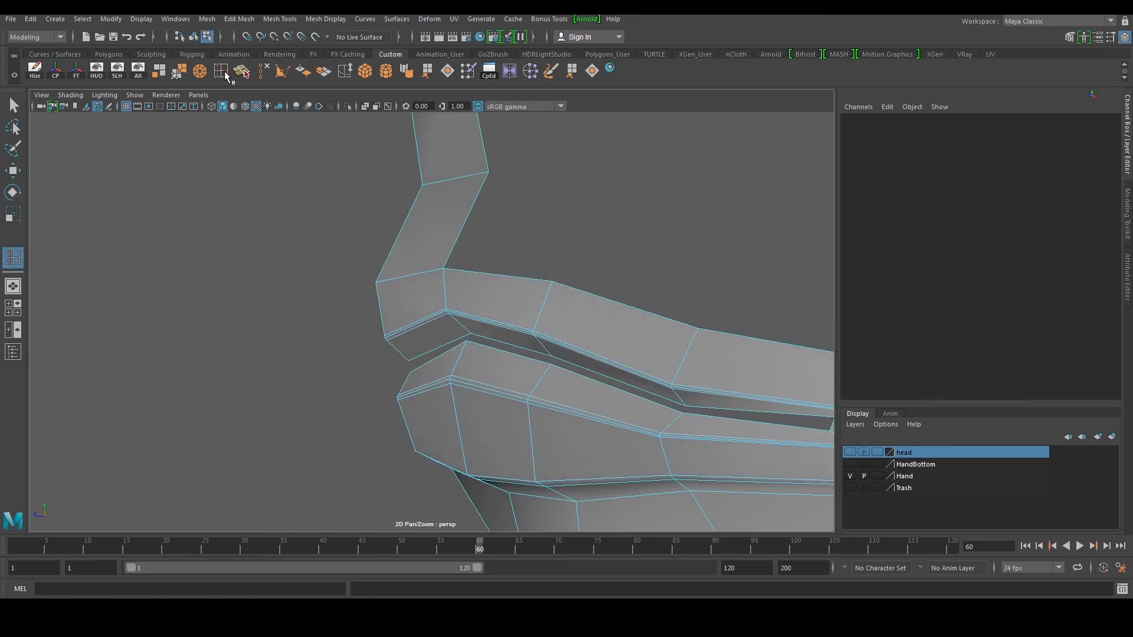
left_click(381, 292)
key("w")
Examine the smoothed preview of the face and lips from several angles
right_click_drag(442, 268, 457, 239)
key("3")
left_click(567, 223)
scroll(568, 224, "down", 8)
left_click_drag(569, 223, 685, 250, "alt")
scroll(613, 256, "down", 3)
middle_click_drag(684, 250, 601, 277, "alt")
mouse_move(600, 276)
left_mouse_down("alt")
mouse_move(571, 278)
mouse_move(579, 273)
left_mouse_up("alt")
scroll(547, 301, "up", 5)
middle_click_drag(545, 299, 538, 318, "alt")
left_click_drag(538, 318, 392, 334, "alt")
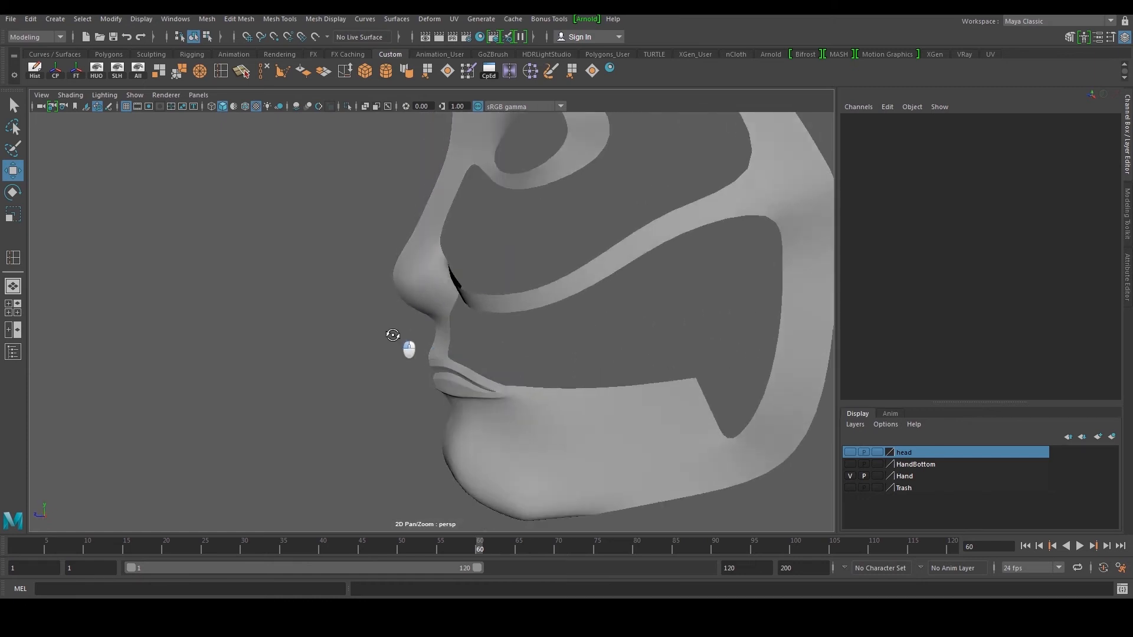
scroll(407, 345, "up", 5)
middle_click_drag(437, 374, 430, 316, "alt")
left_click_drag(430, 315, 455, 309, "alt")
left_click(430, 312)
Return to the unsmoothed mesh and raise the front vertices of the upper lip's border in the side view
key("f")
key("1")
key("space")
key("space")
middle_click_drag(378, 354, 555, 401, "alt")
right_click_drag(549, 389, 437, 357)
middle_click_drag(425, 301, 418, 349, "alt")
left_click_drag(271, 273, 500, 354)
scroll(498, 341, "down", 5)
scroll(487, 342, "up", 3)
scroll(487, 342, "up", 4)
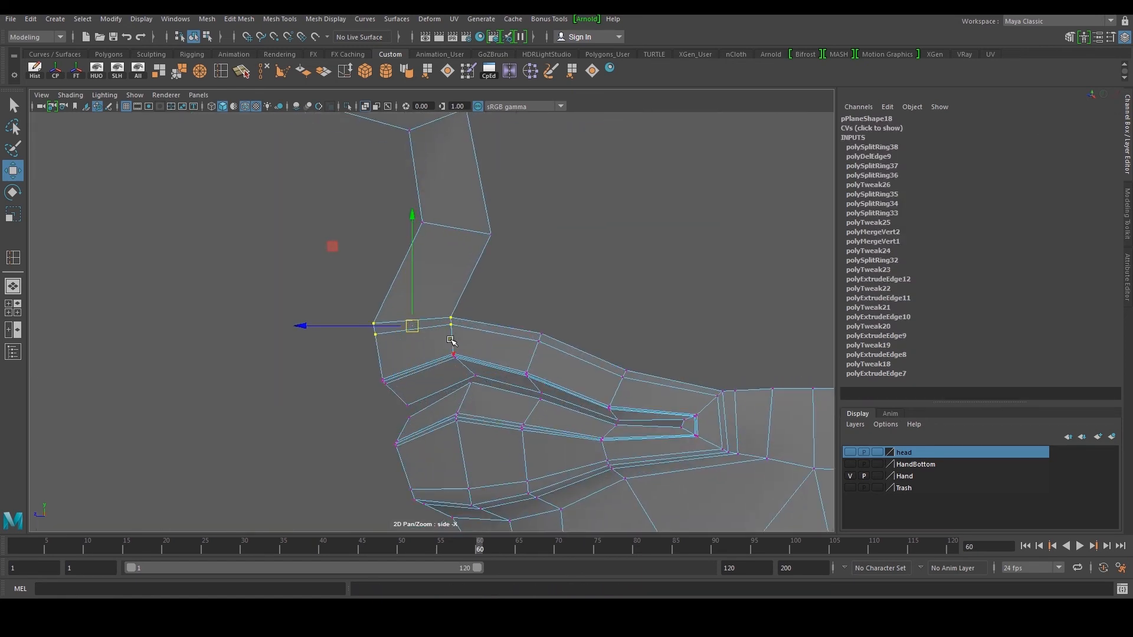
left_click_drag(412, 326, 410, 299)
Raise the next vertex along the upper lip's border and lower the front vertices of the lower lip's border
left_click(540, 335)
left_click_drag(540, 334, 543, 325)
mouse_move(614, 364)
left_mouse_down()
mouse_move(643, 395)
mouse_move(626, 371)
left_mouse_up()
middle_click_drag(513, 426, 507, 325, "alt")
left_click_drag(513, 420, 566, 445)
middle_click_drag(502, 406, 506, 422)
left_click_drag(636, 399, 627, 387)
Adjust the front-centre vertex of the lip opening and raise the inner-loop vertices along the upper lip
middle_click_drag(561, 364, 618, 422, "alt")
left_click_drag(450, 365, 468, 382)
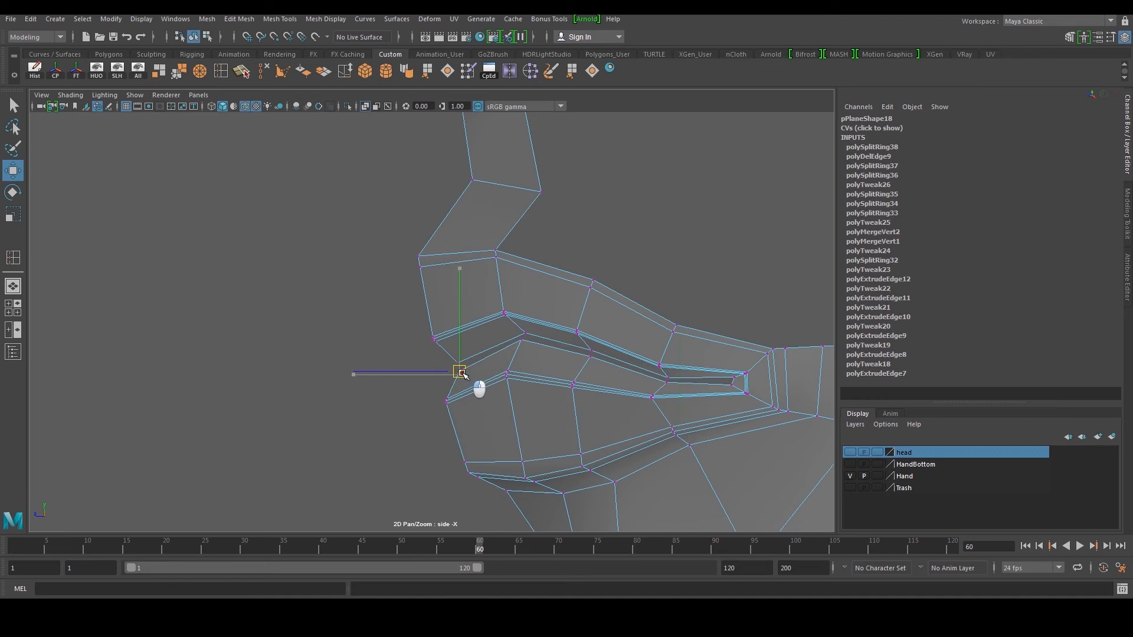
middle_click_drag(412, 314, 430, 349, "alt")
left_click_drag(465, 379, 466, 379)
left_click(523, 347)
left_click_drag(524, 350, 529, 345)
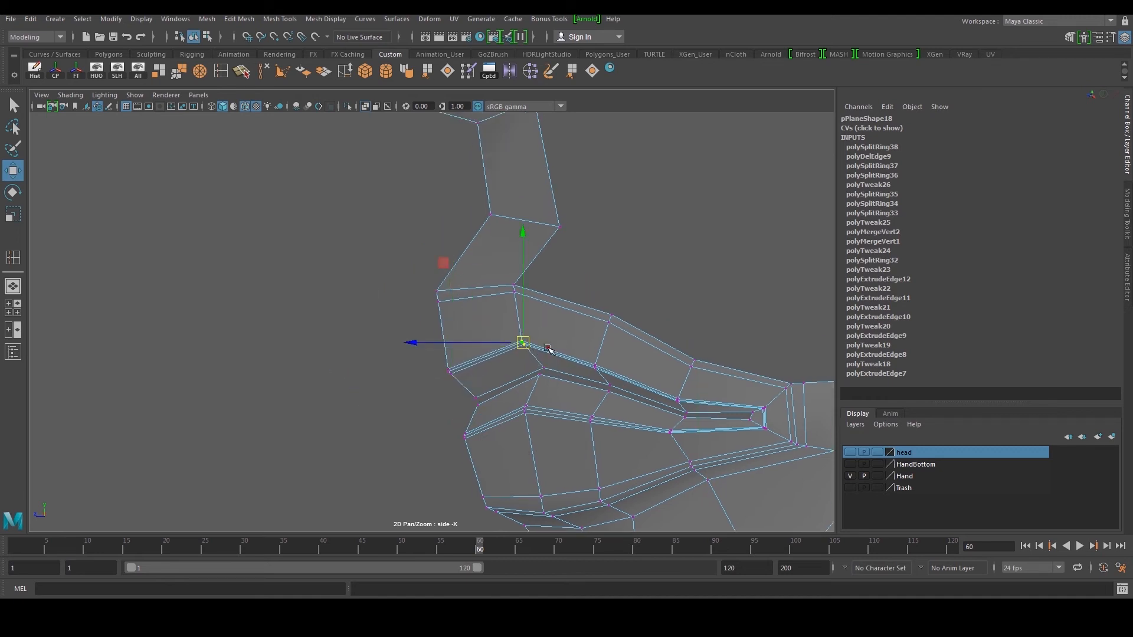
left_click_drag(598, 370, 598, 370)
left_click_drag(597, 367, 600, 361)
Adjust the lower lip's inner-loop vertices between the front and the mouth corner
left_click_drag(516, 400, 530, 416)
middle_click_drag(619, 425, 529, 412, "alt")
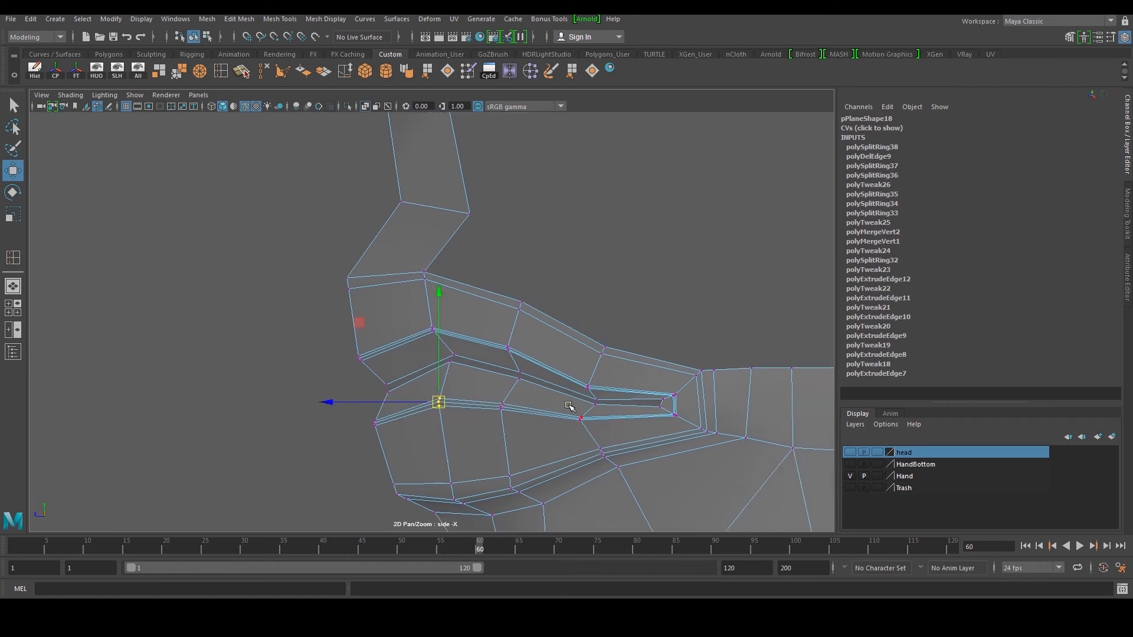
left_click(583, 420)
left_click_drag(585, 420, 589, 418)
Examine the reshaped lips on the smoothed face from the front and the side
key("space")
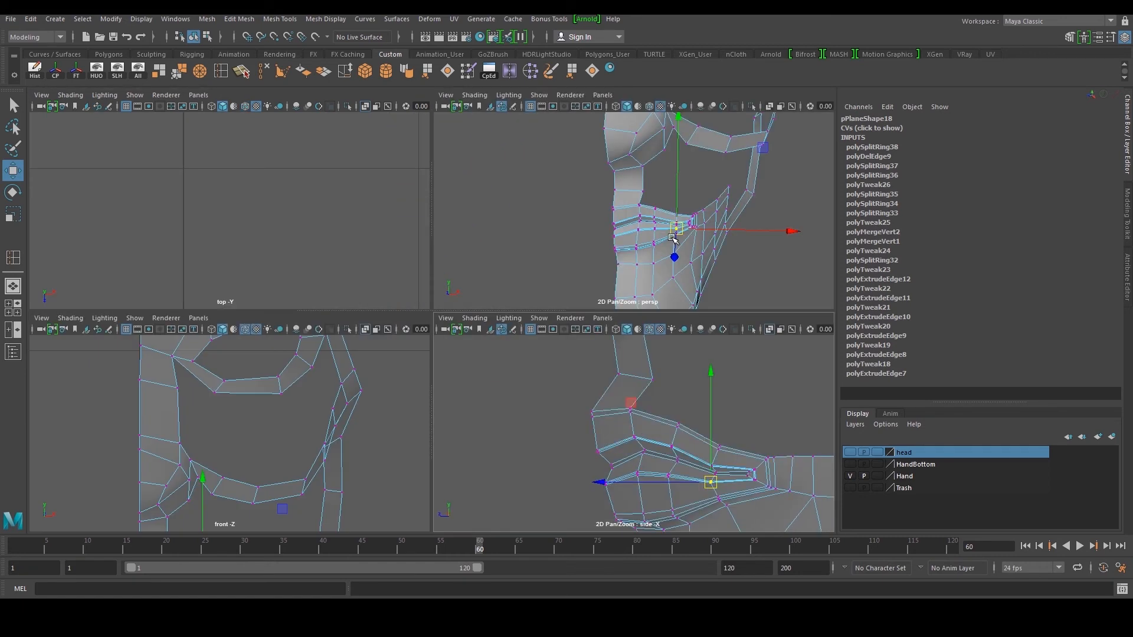
key("space")
right_click_drag(464, 312, 506, 268)
left_click(582, 236)
left_click_drag(582, 236, 494, 346, "alt")
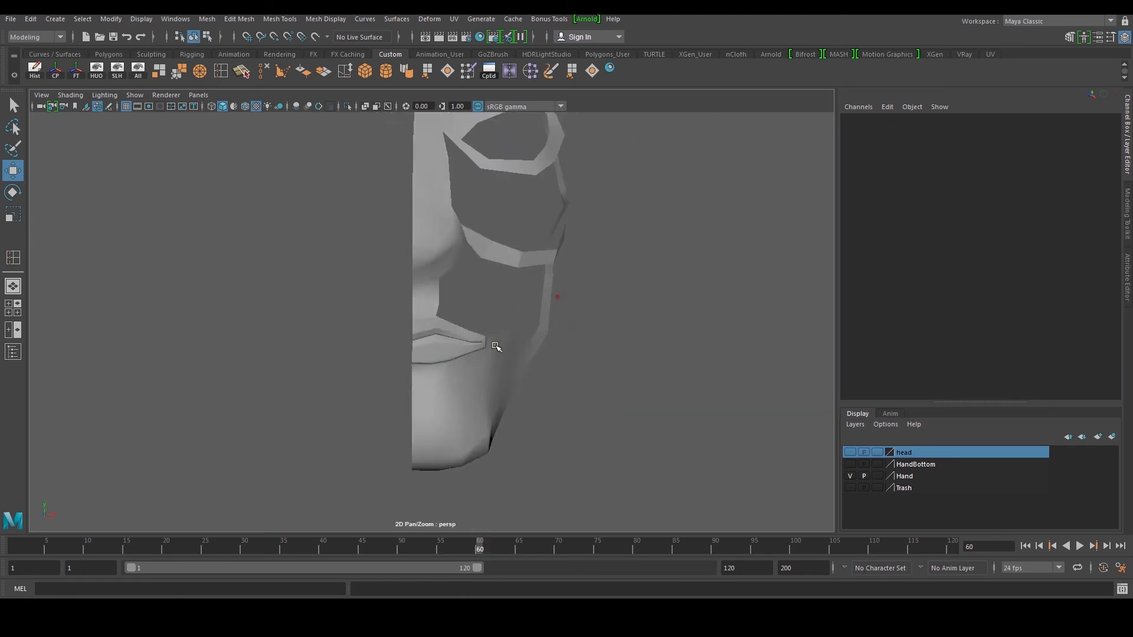
left_click(493, 347)
left_click(631, 315)
scroll(630, 321, "down", 5)
mouse_move(627, 328)
left_mouse_down("alt")
mouse_move(569, 335)
mouse_move(621, 334)
left_mouse_up("alt")
scroll(555, 339, "up", 4)
left_click(455, 348)
Insert a vertical edge loop beside the face's centre line, running from the nose through the upper lip
key("1")
scroll(455, 349, "up", 4)
left_click_drag(455, 348, 431, 292, "alt")
left_click(225, 70)
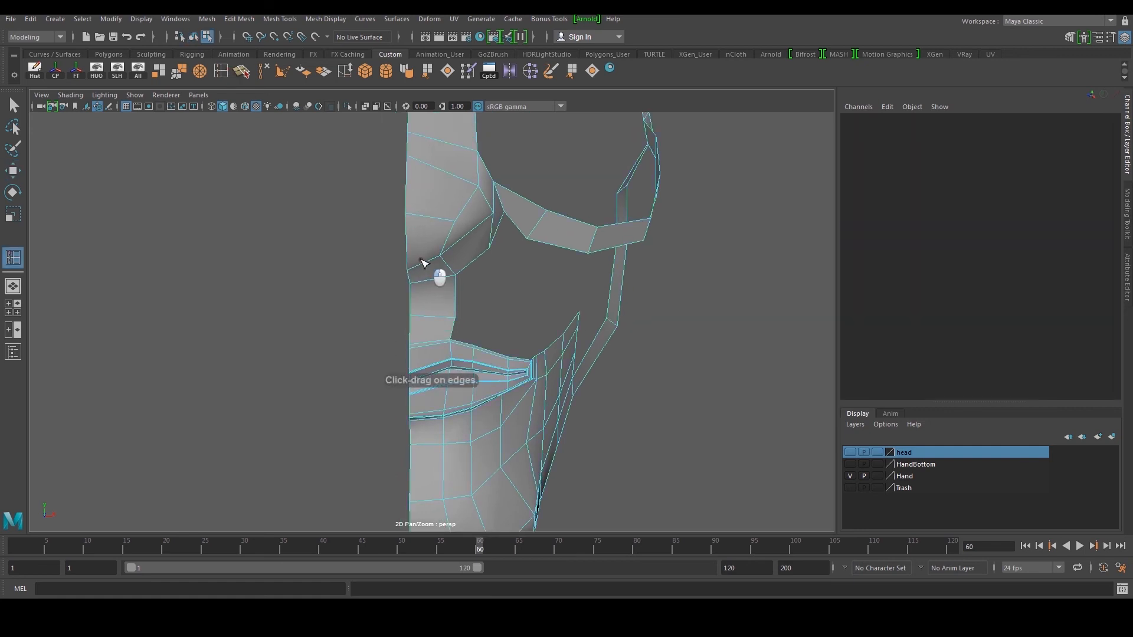
left_click(424, 263)
left_click_drag(424, 264, 418, 264)
In the front view, raise the new loop's vertices on the upper lip's border to form the lip peak
key("space")
key("space")
middle_click_drag(347, 449, 456, 202, "alt")
scroll(443, 360, "up", 4)
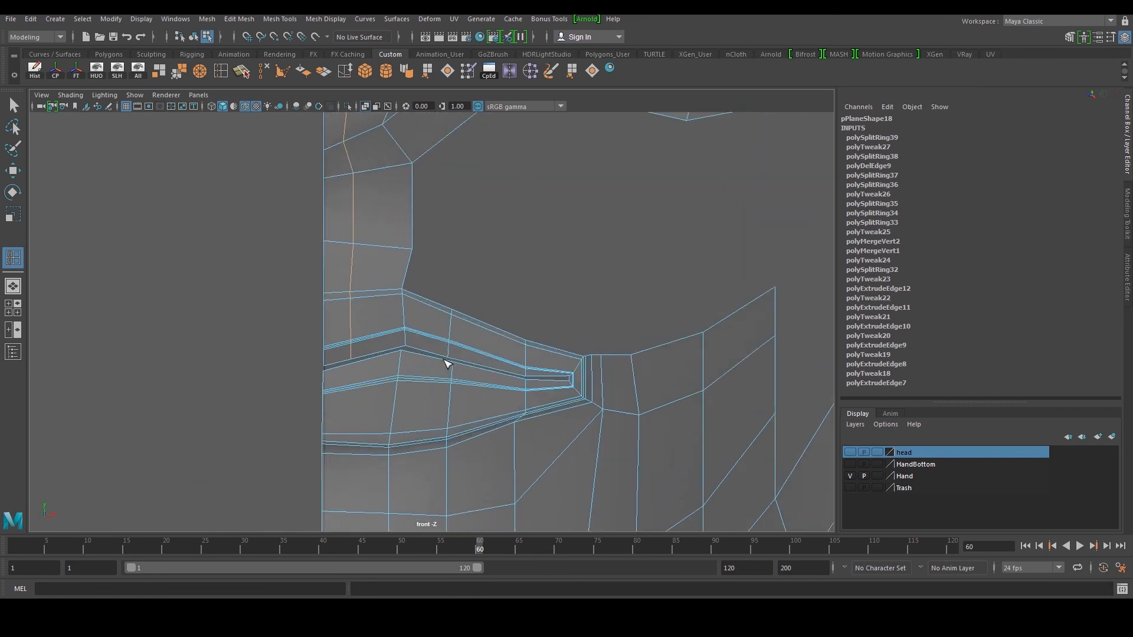
key("w")
right_click_drag(447, 365, 378, 332)
middle_click_drag(377, 331, 451, 392, "alt")
scroll(419, 343, "up", 2)
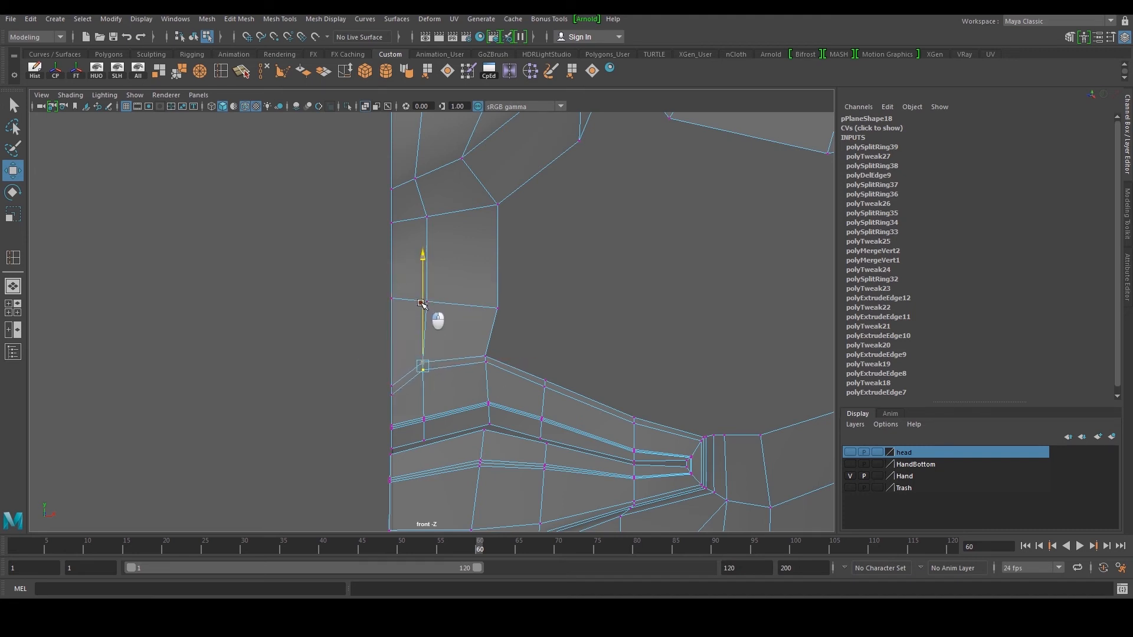
left_click_drag(423, 301, 423, 303)
middle_click_drag(450, 369, 456, 247, "alt")
Examine the upper lip peak in the smoothed preview of the face
key("space")
key("space")
right_click_drag(445, 255, 501, 238)
left_click(514, 278)
left_click(446, 275)
key("3")
left_click(508, 272)
left_click_drag(512, 271, 576, 331, "alt")
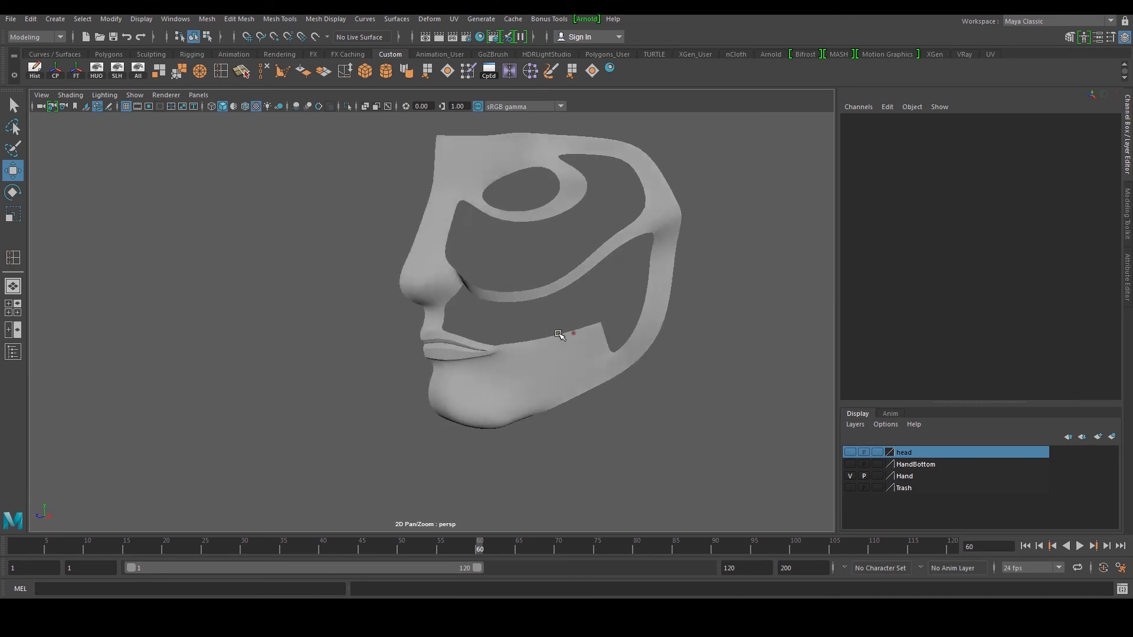
scroll(476, 374, "up", 5)
left_click(470, 378)
Return to the unsmoothed mesh and soften the edges of the whole face mesh
key("1")
left_click_drag(465, 367, 569, 331, "alt")
left_click(577, 317)
scroll(564, 338, "down", 8)
scroll(502, 341, "up", 5)
middle_click_drag(528, 327, 505, 365, "alt")
left_click(476, 333)
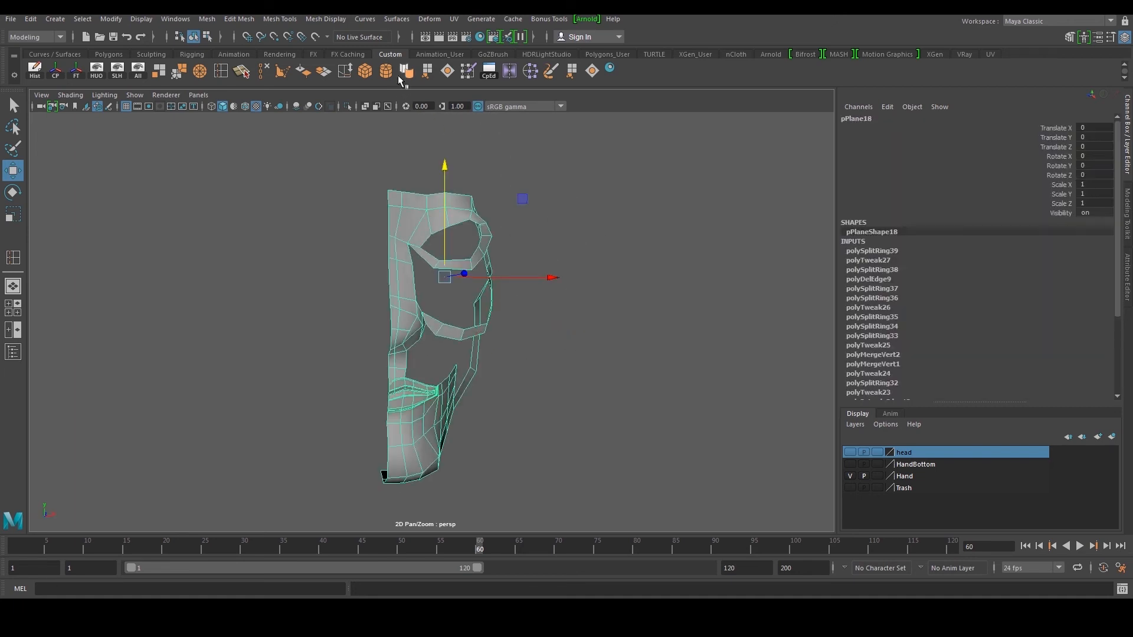
left_click(647, 265)
left_click_drag(647, 266, 492, 359, "alt")
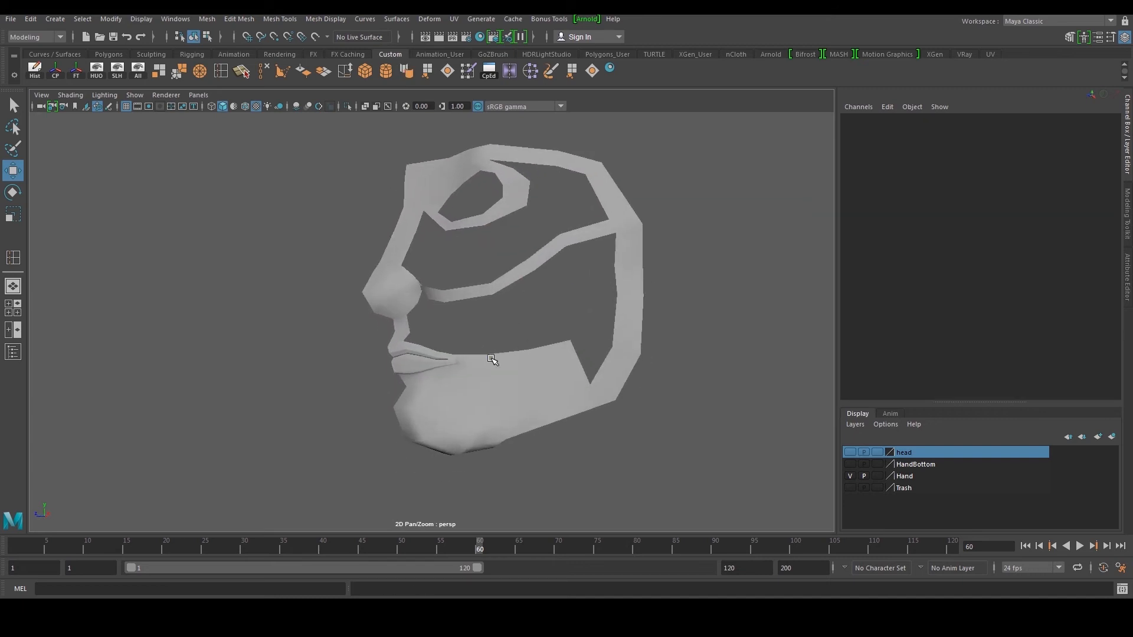
Cut a new edge line across the crease below the lower lip, from the cheek-side vertex to the centre border
left_click(432, 399)
left_click_drag(432, 398, 397, 251, "alt")
left_click(242, 72)
left_click_drag(429, 318, 492, 483)
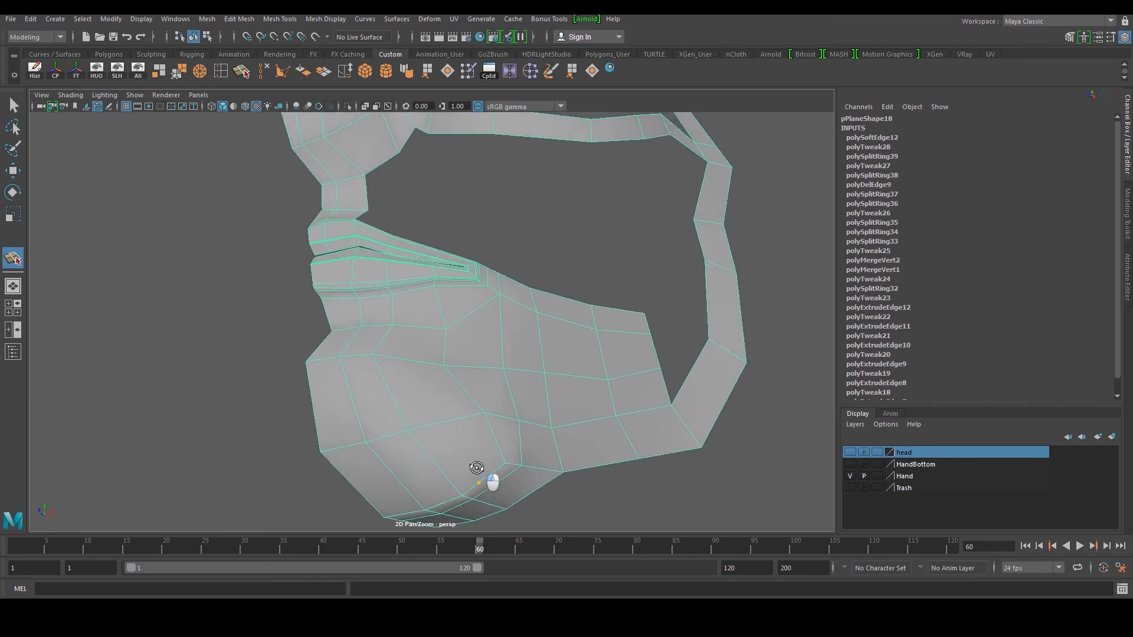
left_click_drag(451, 376, 384, 339)
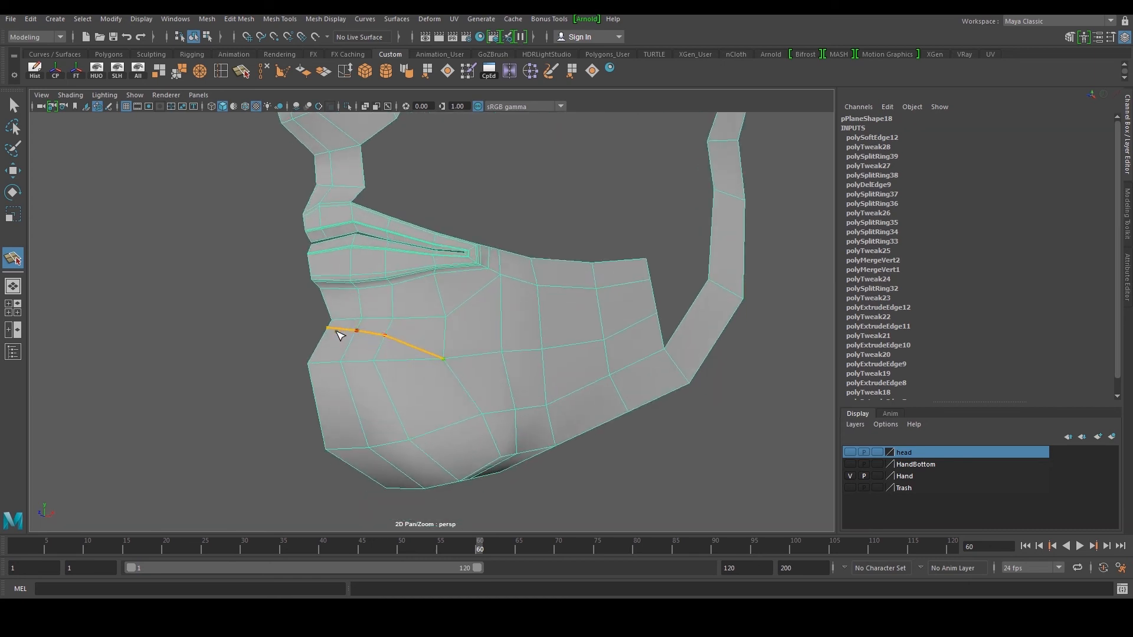
key("w")
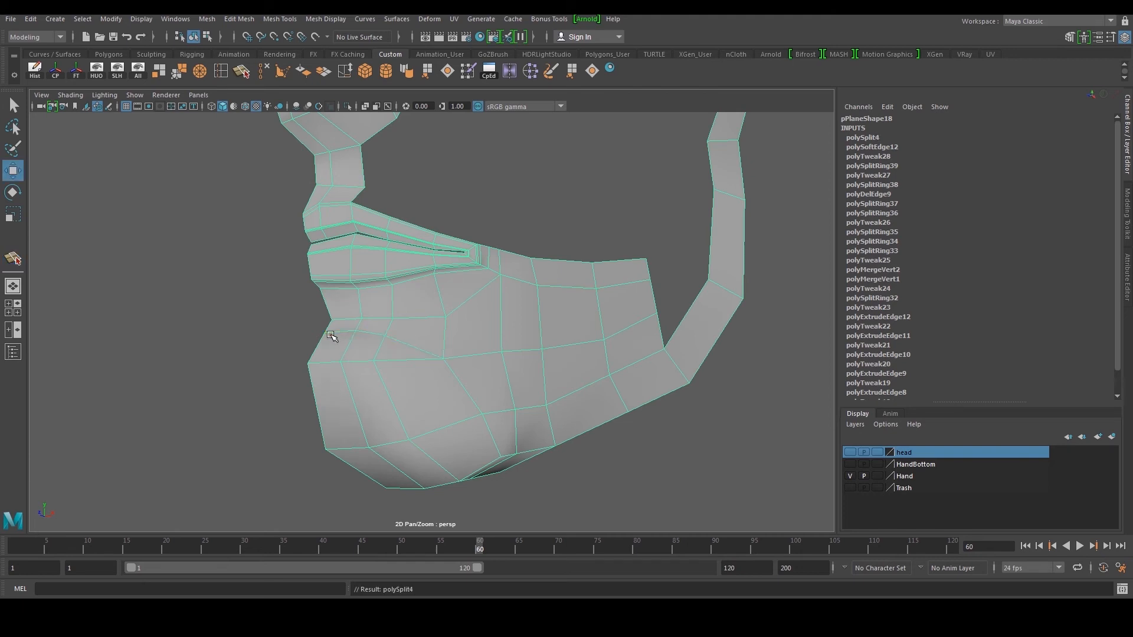
key("y")
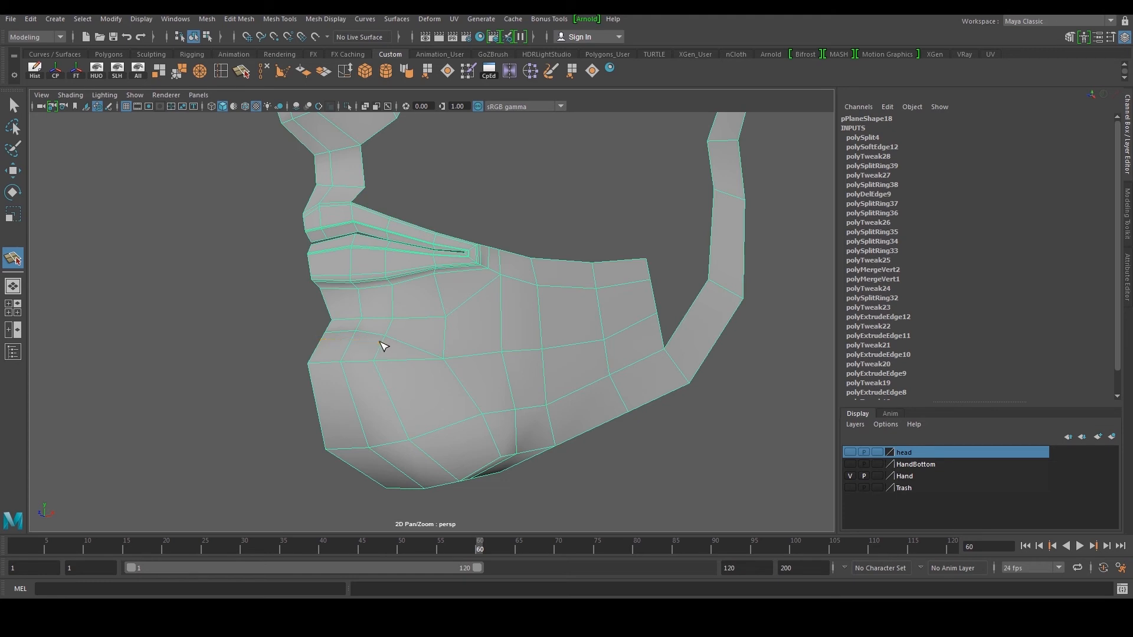
In the side view, raise the lower edge of the chin slightly
left_click_drag(450, 385, 409, 395, "alt")
key("w")
left_click(389, 380)
key("space")
key("space")
middle_click_drag(549, 428, 501, 255, "alt")
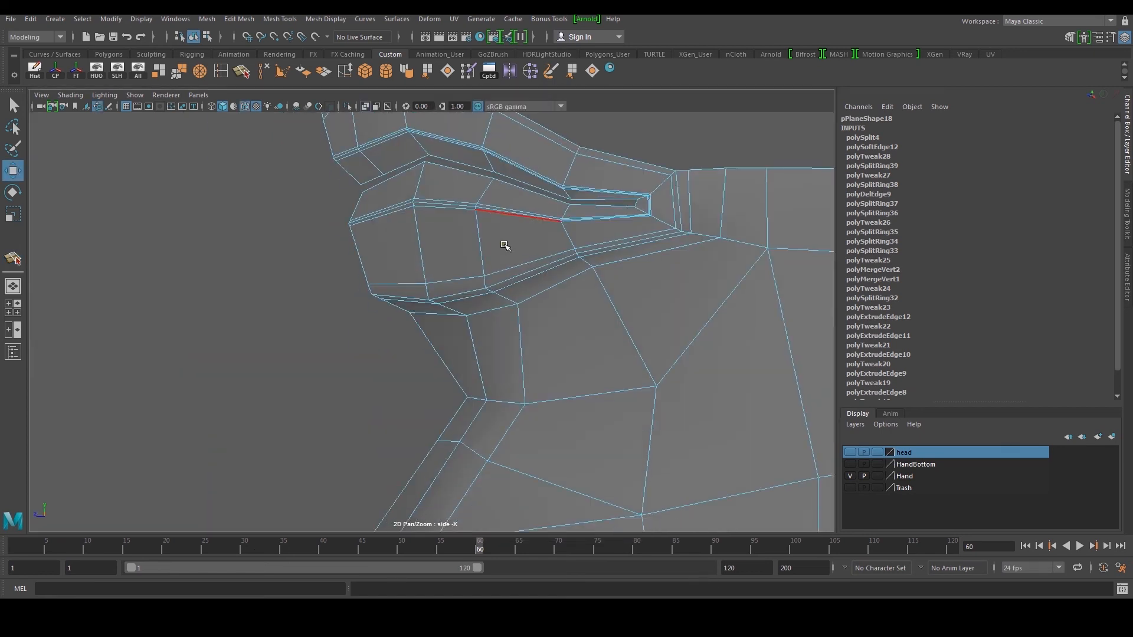
middle_click_drag(522, 407, 506, 208, "alt")
middle_click_drag(483, 493, 470, 372, "alt")
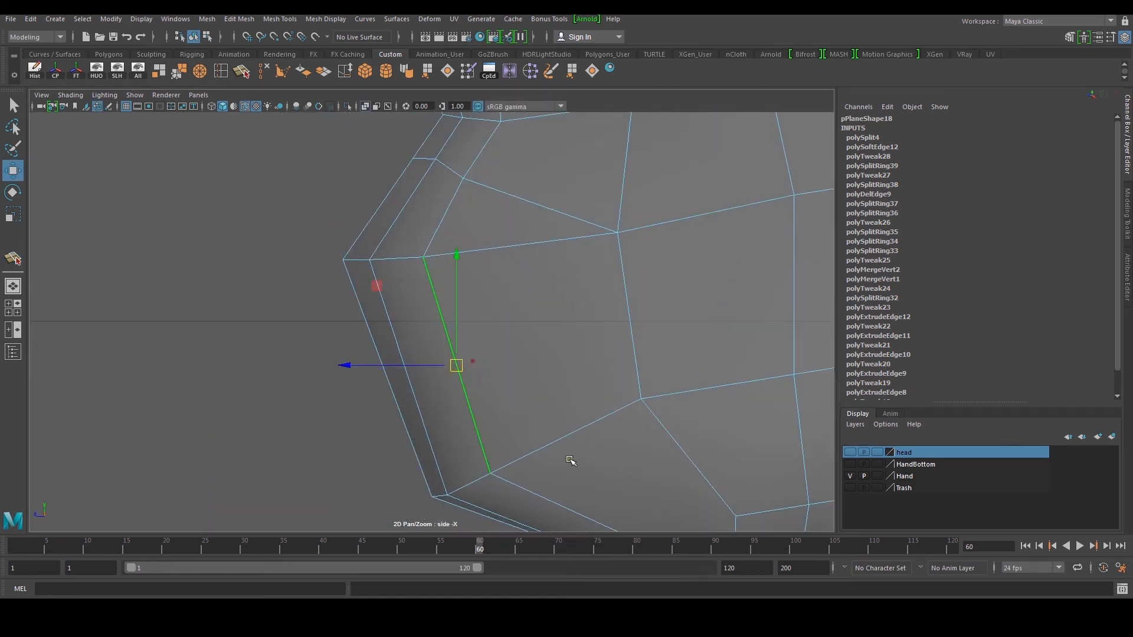
middle_click_drag(551, 450, 544, 375, "alt")
left_click(563, 391)
left_click_drag(566, 394, 566, 386)
Raise the short edge under the jaw slightly and move its rear vertex back
middle_click_drag(692, 426, 469, 366, "alt")
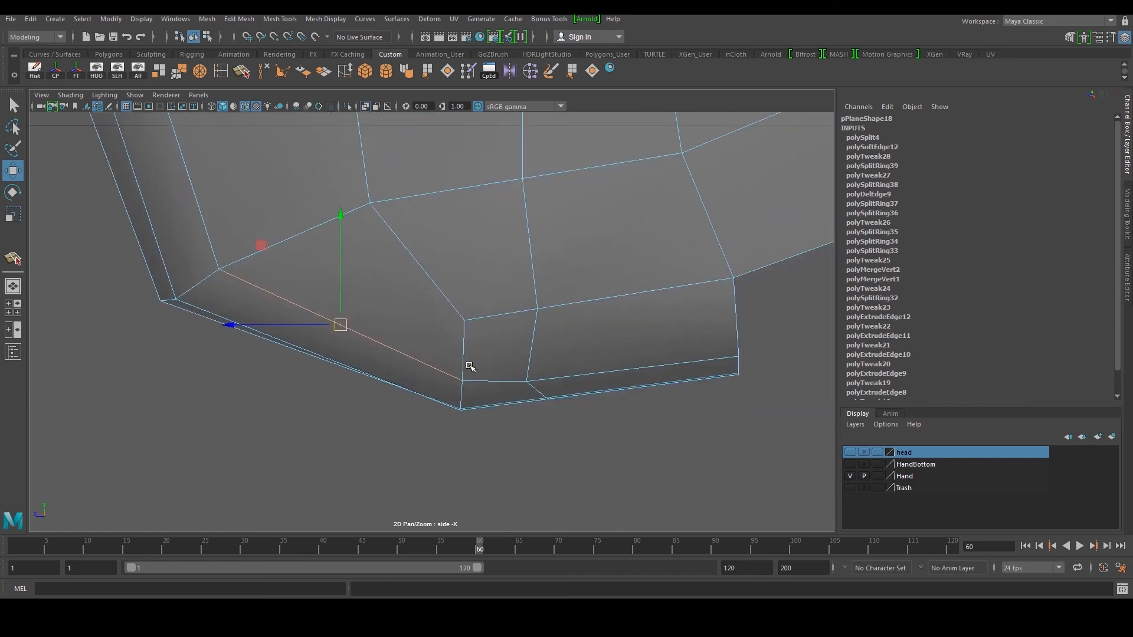
left_click(520, 379)
left_click(523, 375)
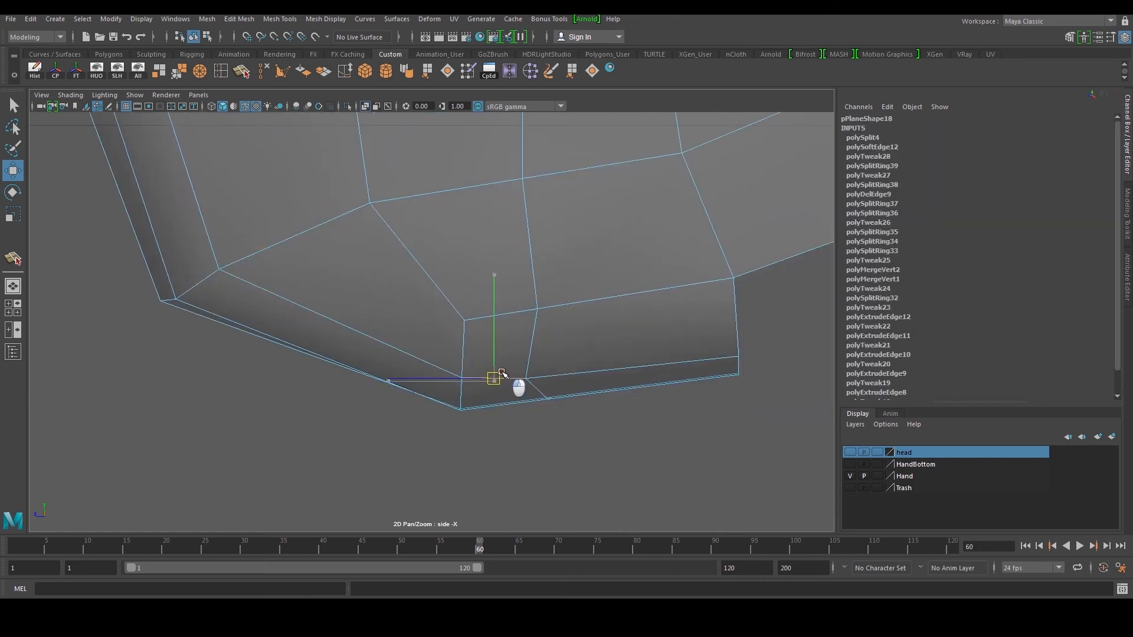
right_click_drag(540, 352, 528, 353)
left_click(526, 374)
left_click_drag(526, 374, 544, 371)
middle_click_drag(531, 278, 558, 337, "alt")
Insert an edge loop around the chin and along the underside of the jaw
key("space")
key("space")
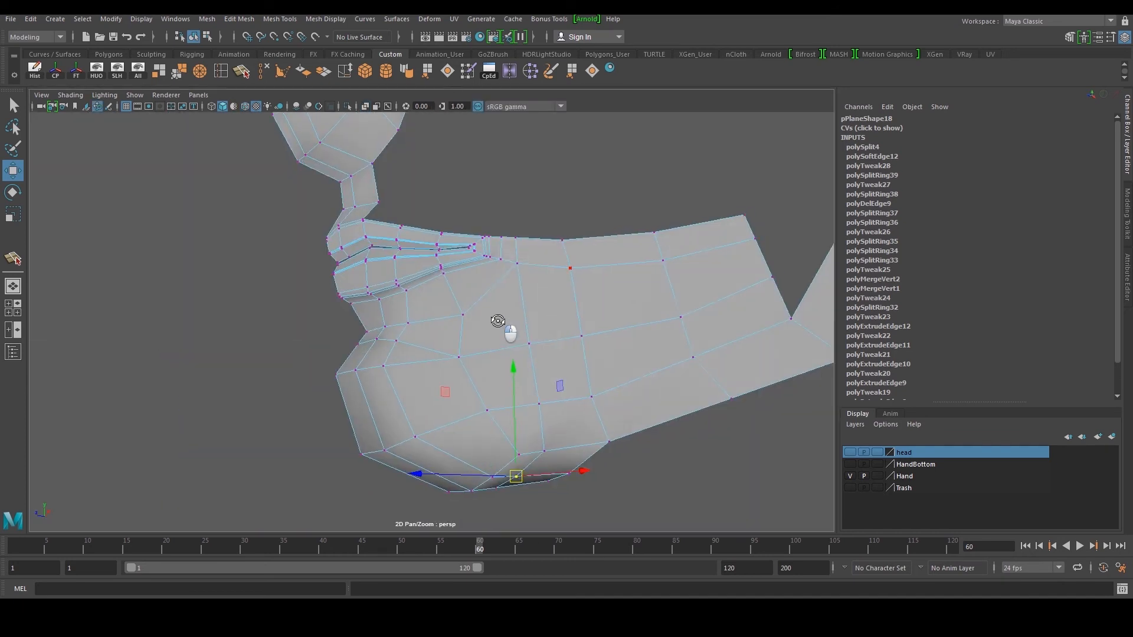
left_click(221, 72)
left_click_drag(488, 391, 508, 447, "alt")
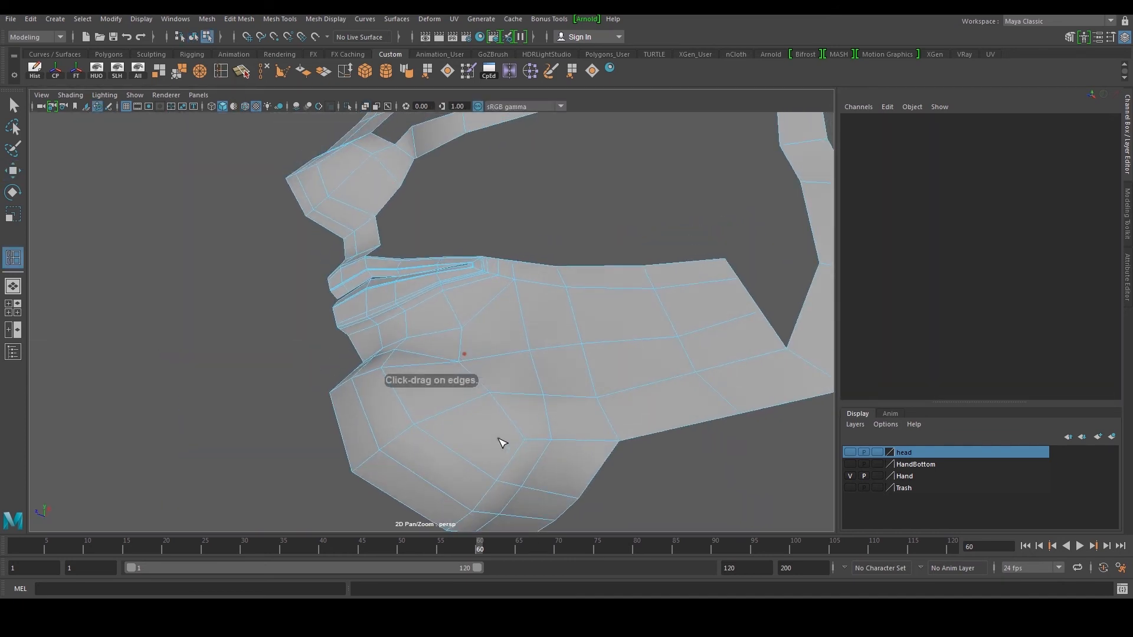
left_click(457, 410, "ctrl")
left_click_drag(493, 407, 486, 435, "alt")
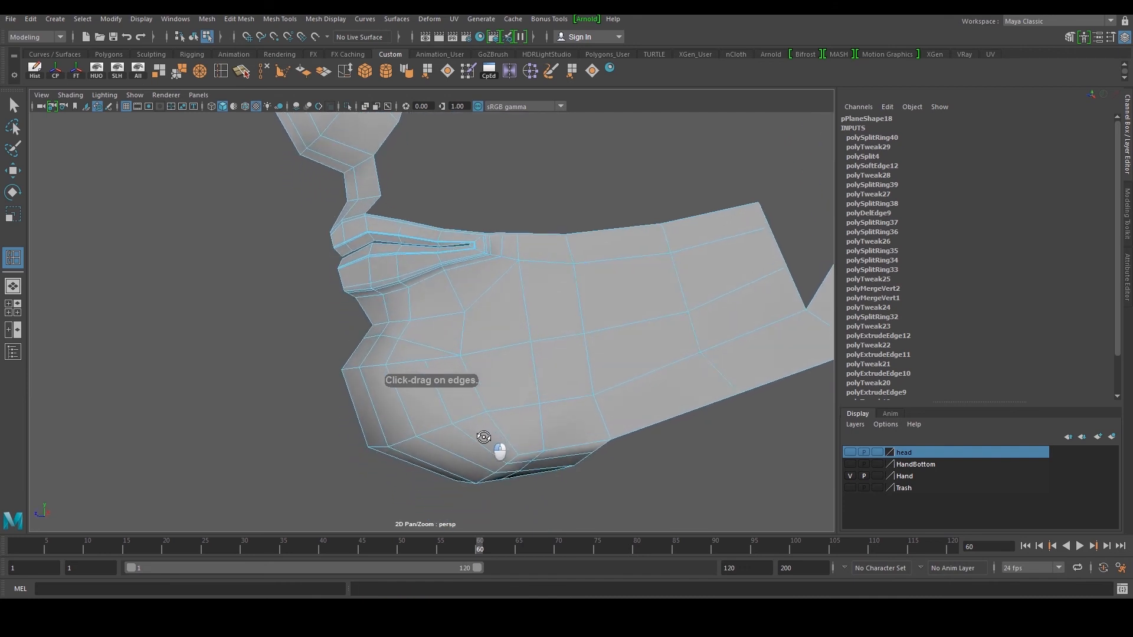
scroll(478, 407, "up", 3)
In the side view, reposition the inner vertex in the crease between the lower lip and the chin
key("w")
left_click(420, 375)
key("space")
key("space")
scroll(483, 396, "up", 3)
left_click_drag(371, 307, 367, 347)
middle_click_drag(300, 217, 344, 284, "alt")
left_click_drag(344, 284, 361, 299)
middle_click_drag(425, 351, 439, 308, "alt")
In the side view, raise the three vertices of the upper row beneath the jaw and the rear vertex of the row below
scroll(484, 336, "down", 10)
scroll(485, 338, "up", 10)
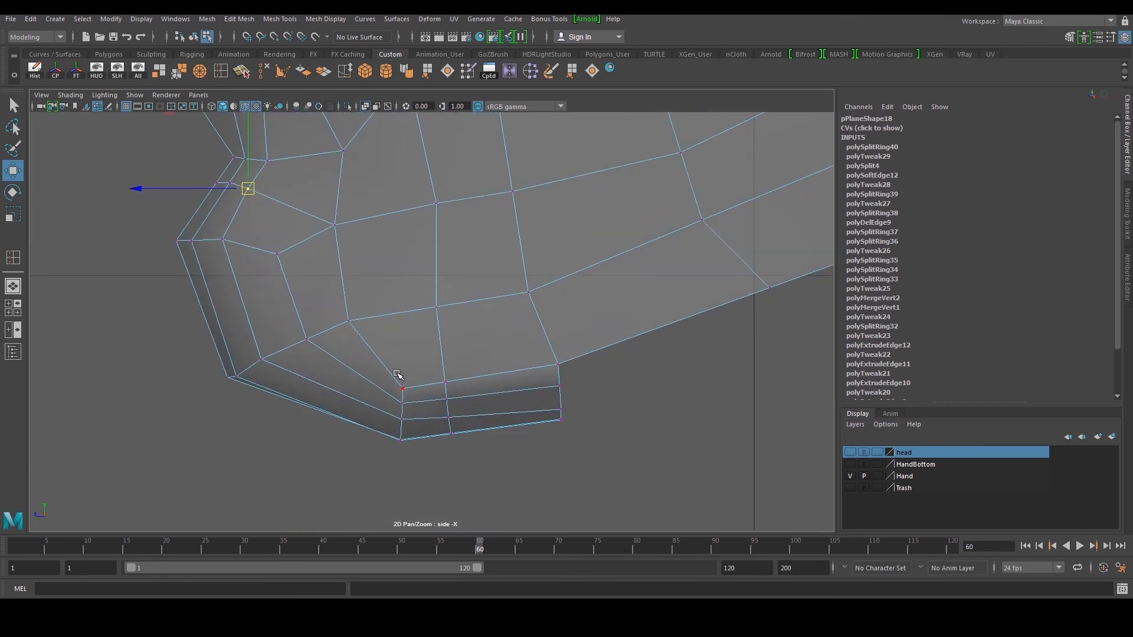
left_click_drag(416, 394, 416, 394)
left_click_drag(456, 361, 432, 397, "shift")
left_click_drag(536, 348, 560, 380, "shift")
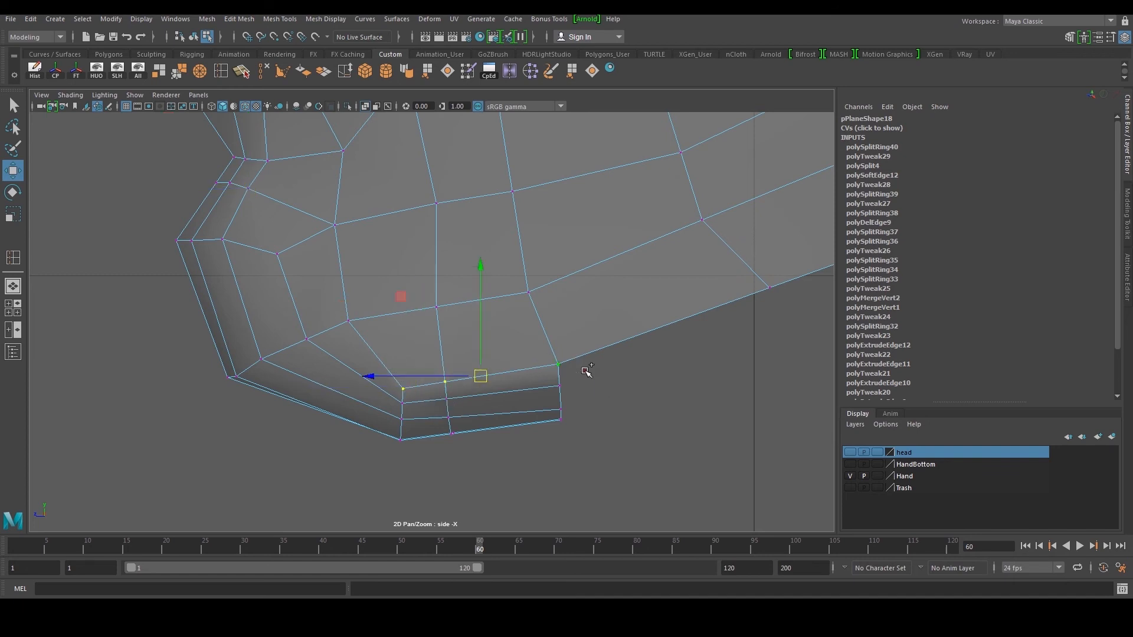
left_click_drag(481, 377, 484, 358)
mouse_move(553, 389)
left_mouse_down()
mouse_move(569, 396)
mouse_move(562, 378)
left_mouse_up()
Raise the two front vertices of the second row under the jaw, plus the rear and middle vertices of the third row
left_click_drag(457, 391, 405, 406)
left_click_drag(422, 365, 427, 354)
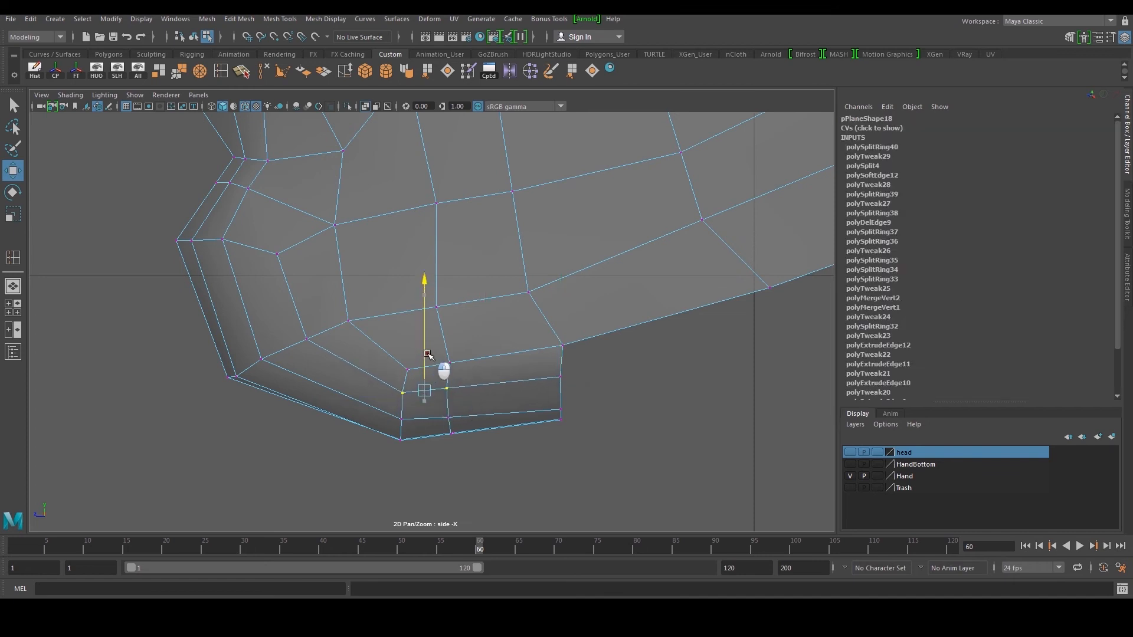
left_click_drag(562, 415, 563, 416)
left_click_drag(560, 412, 562, 400)
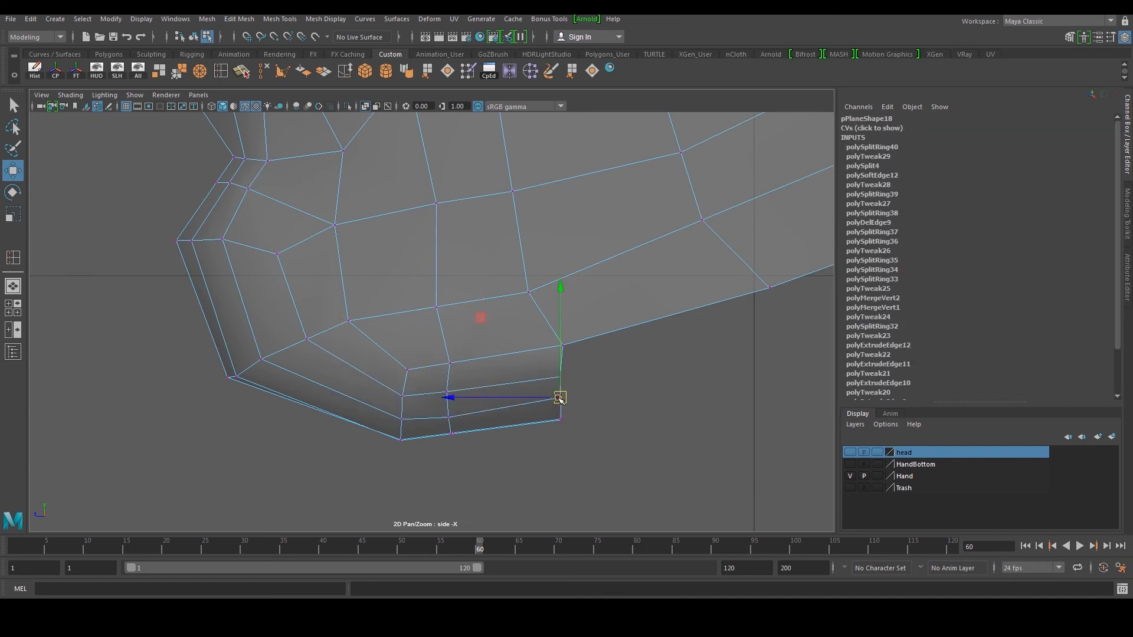
left_click(445, 419)
left_click(451, 386)
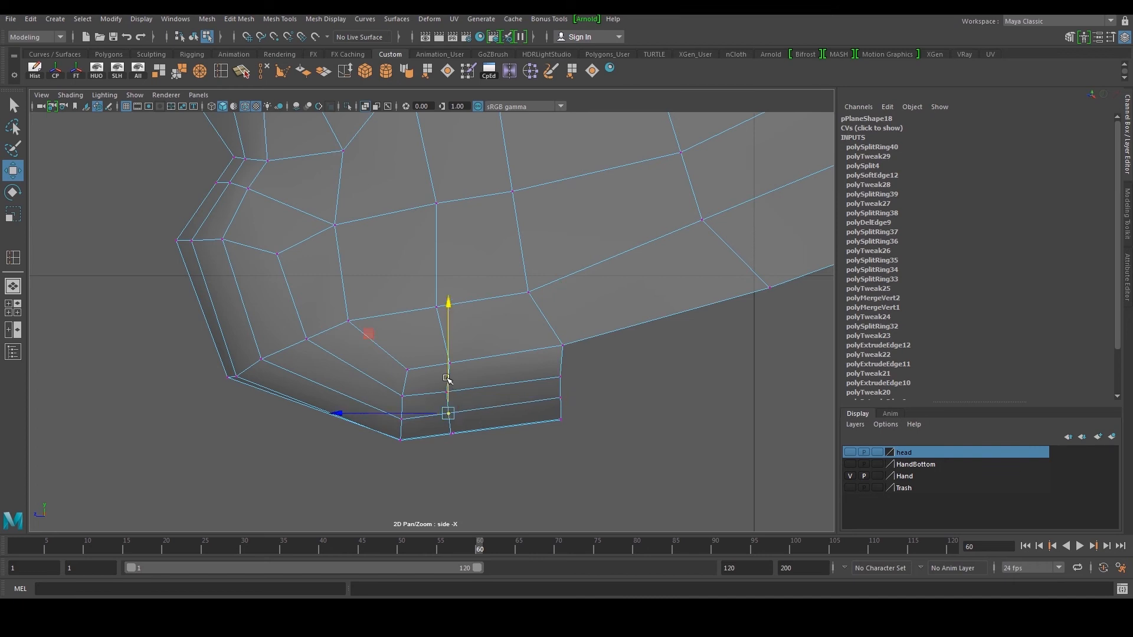
Examine the chin, lips and jaw in the perspective view with the smooth mesh preview, and return to the unsmoothed mesh
middle_click_drag(447, 379, 557, 442, "alt")
key("space")
key("space")
right_click_drag(507, 315, 535, 292)
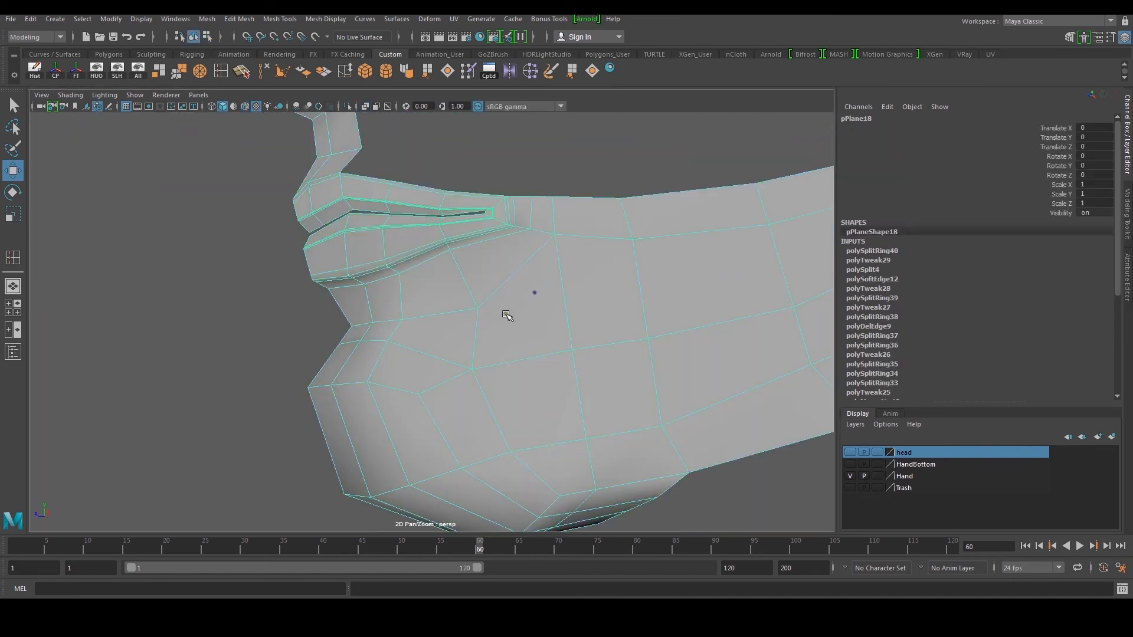
left_click_drag(507, 314, 498, 337, "alt")
key("3")
left_click(643, 174)
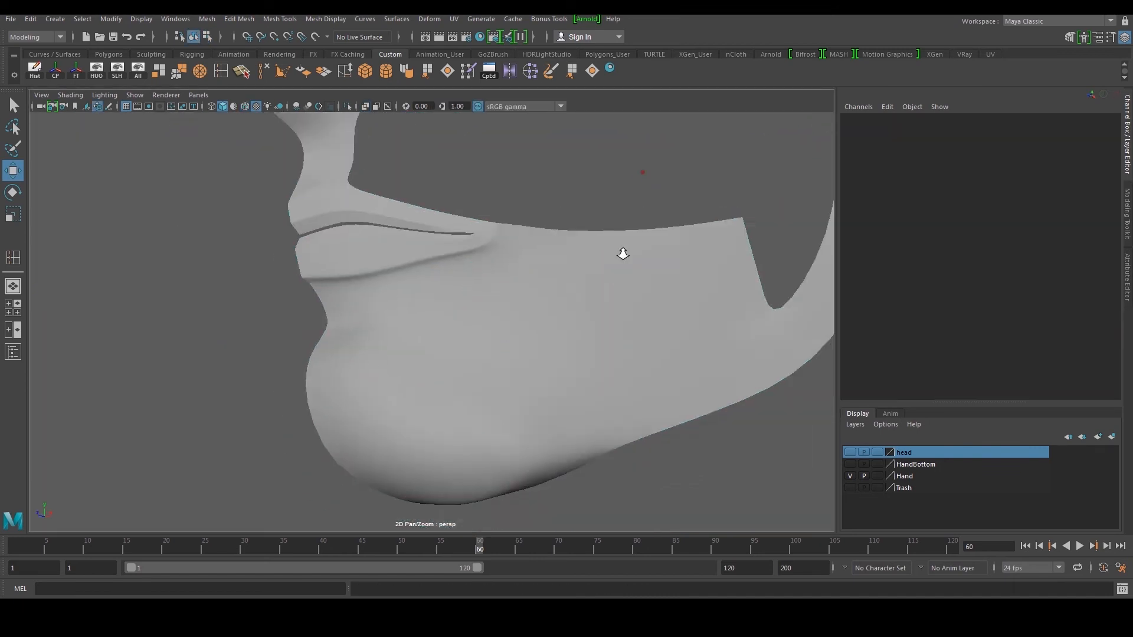
right_click_drag(622, 253, 493, 337, "alt")
left_click_drag(493, 336, 461, 374, "alt")
scroll(511, 347, "up", 5)
left_click(440, 367)
key("1")
scroll(434, 356, "up", 2)
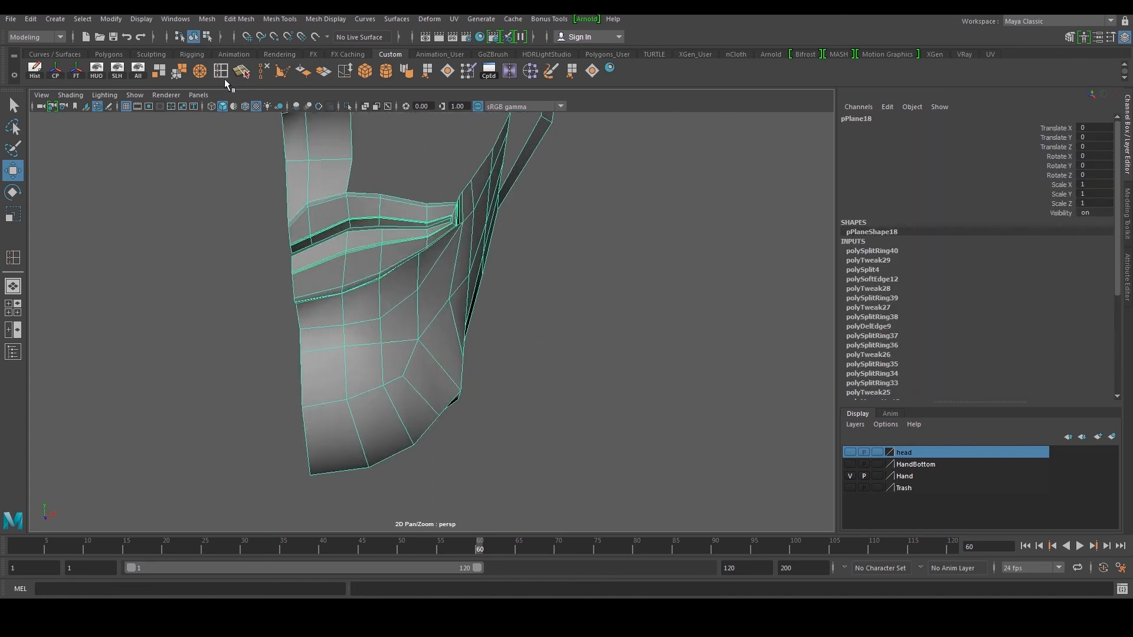
Cut a new edge across the face beneath the jaw's front corner with the Multi-Cut tool
left_click(221, 71)
left_click_drag(443, 430, 476, 401, "alt")
left_click(412, 378, "ctrl")
key("ctrl+z")
scroll(468, 362, "up", 4)
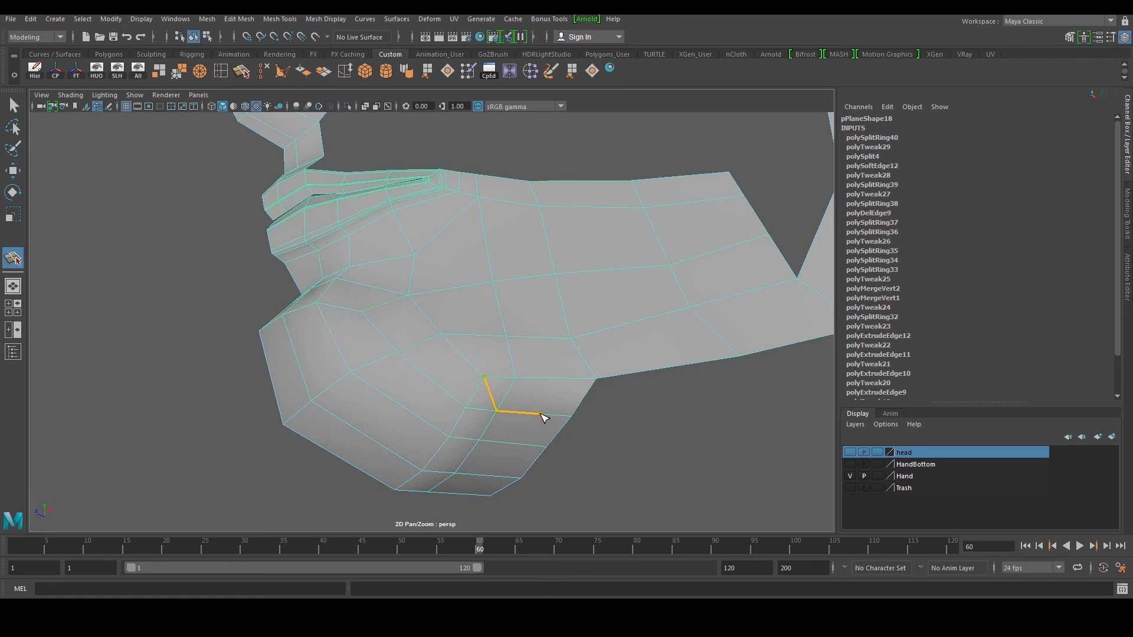
key("w")
Try deleting the edges beside the new cut under the jaw
left_click(474, 388)
left_click(264, 72)
middle_click_drag(411, 294, 397, 243, "alt")
key("ctrl+z")
left_click(469, 355)
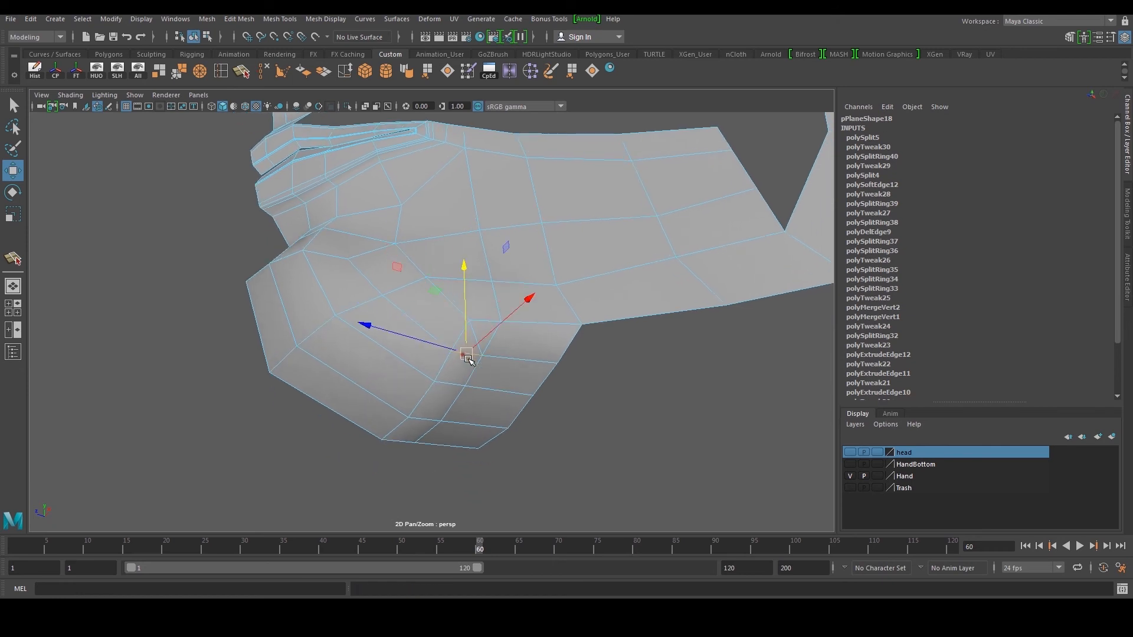
scroll(469, 353, "up", 3)
left_click(264, 74)
mouse_move(469, 307)
left_mouse_down("alt")
mouse_move(477, 295)
mouse_move(458, 281)
mouse_move(455, 303)
left_mouse_up("alt")
key("ctrl+z")
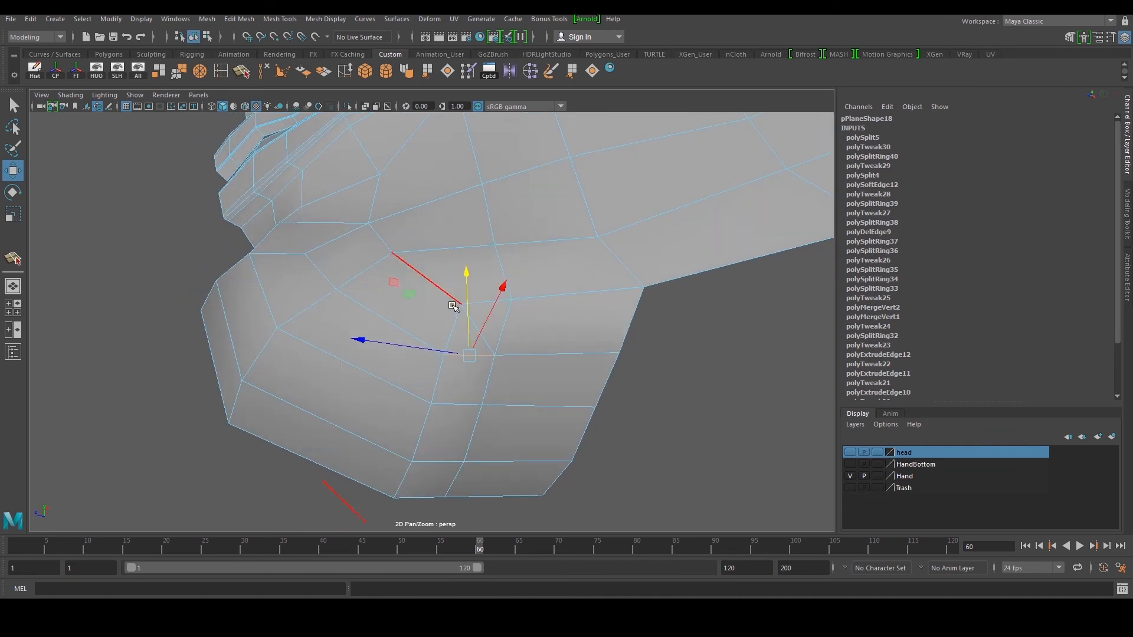
Delete the triangular face under the jaw and the four-sided face directly below it
scroll(452, 305, "up", 3)
right_click_drag(516, 355, 512, 374)
left_click(499, 360)
key("Delete")
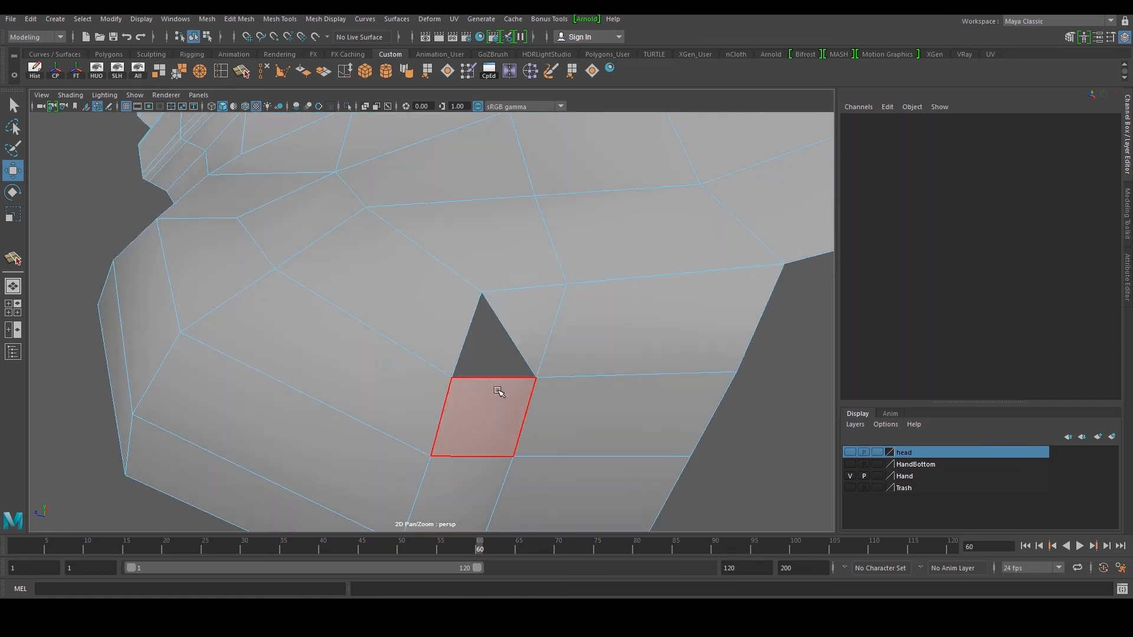
key("Delete")
Extrude the front edge of the hole toward the rear strip and position the new face's vertices near the hole's corners
key("F10")
left_click(466, 327)
right_click_drag(489, 351, 489, 373, "shift")
key("w")
left_click_drag(471, 337, 496, 385)
right_click_drag(497, 354, 507, 326)
left_click_drag(495, 326, 531, 304)
middle_click_drag(531, 304, 535, 339, "alt")
right_click_drag(535, 338, 481, 348, "alt")
left_click_drag(481, 348, 436, 366, "alt")
middle_click_drag(426, 397, 464, 340, "alt")
Delete the two remaining faces of the row under the chin, opening the gap through to the centre line
key("F11")
left_click(412, 391)
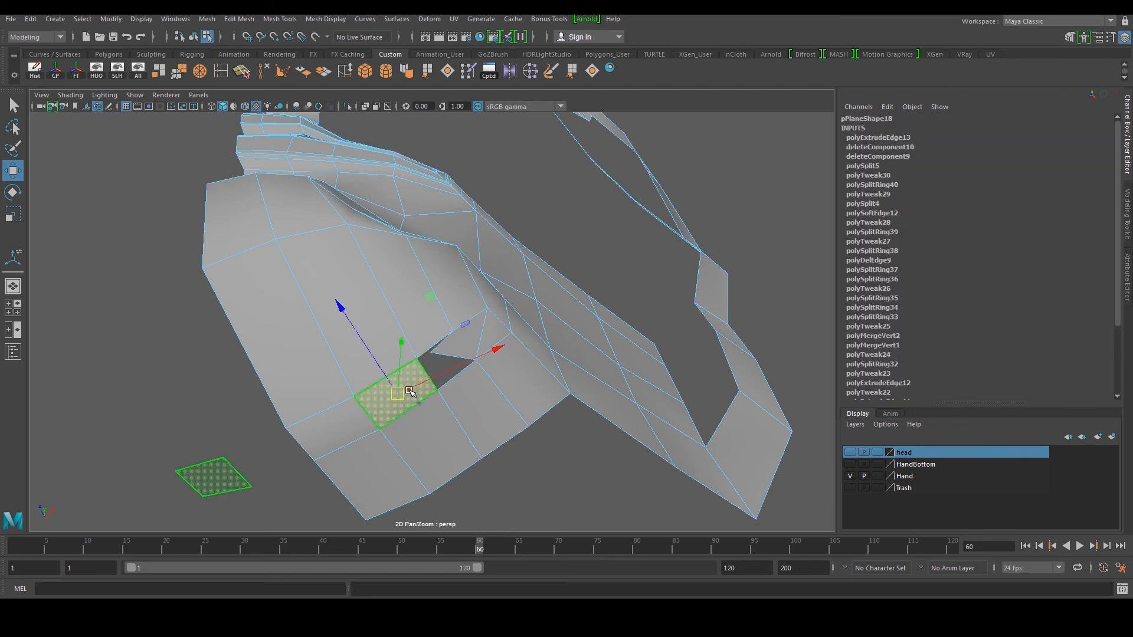
key("Delete")
left_click(350, 414)
key("Delete")
key("F9")
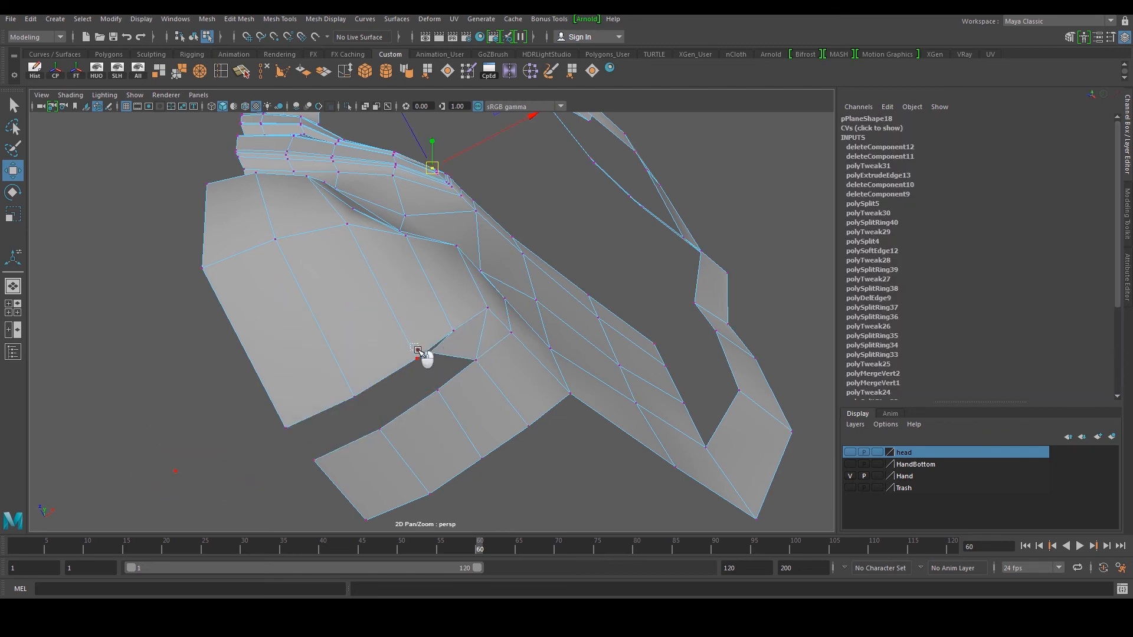
Merge the extruded face's front and rear vertices with the adjacent corners of the chin and the rear strip
left_click_drag(441, 364, 442, 364)
left_click(181, 78)
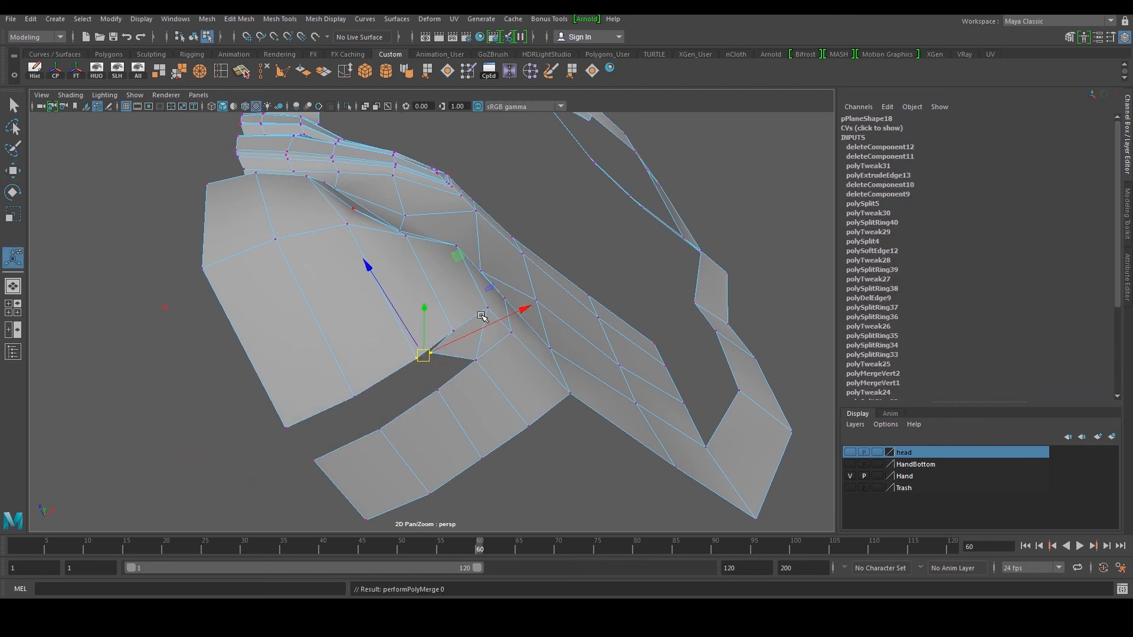
left_click_drag(481, 318, 491, 315, "alt")
left_click(478, 364)
left_click_drag(479, 364, 481, 367, "alt")
key("w")
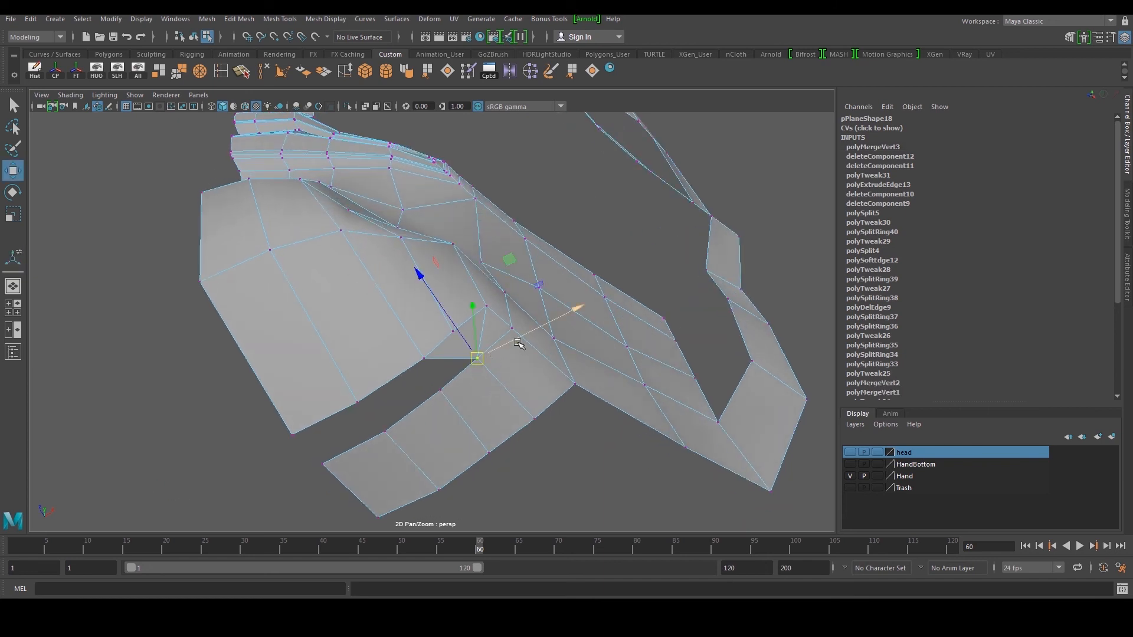
scroll(483, 372, "up", 5)
scroll(564, 395, "down", 3)
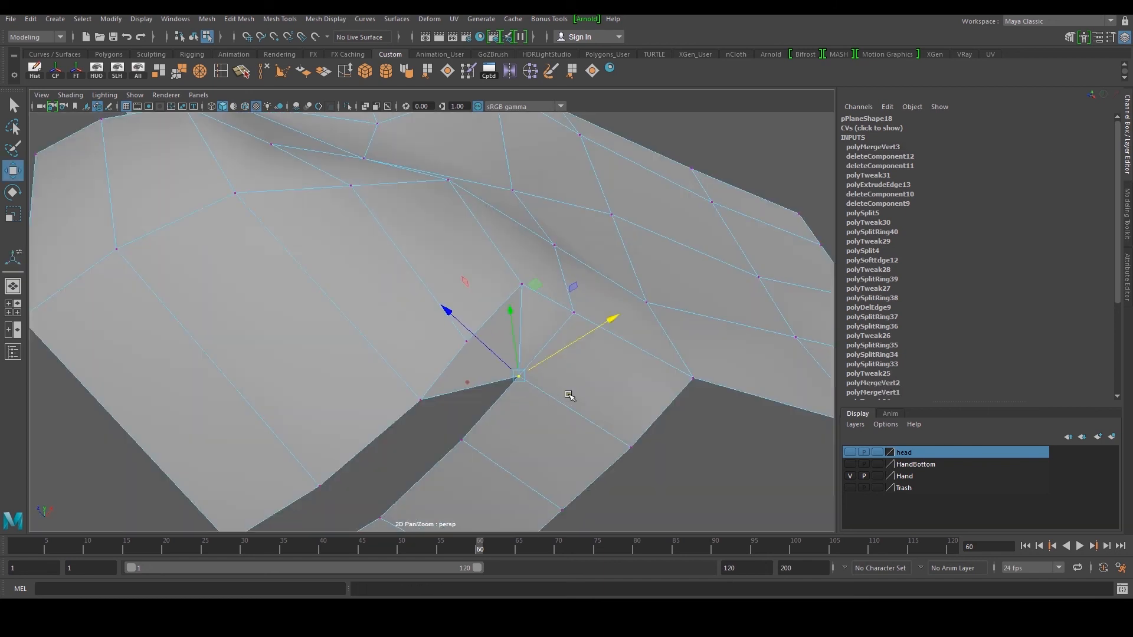
left_click_drag(564, 394, 512, 381, "alt")
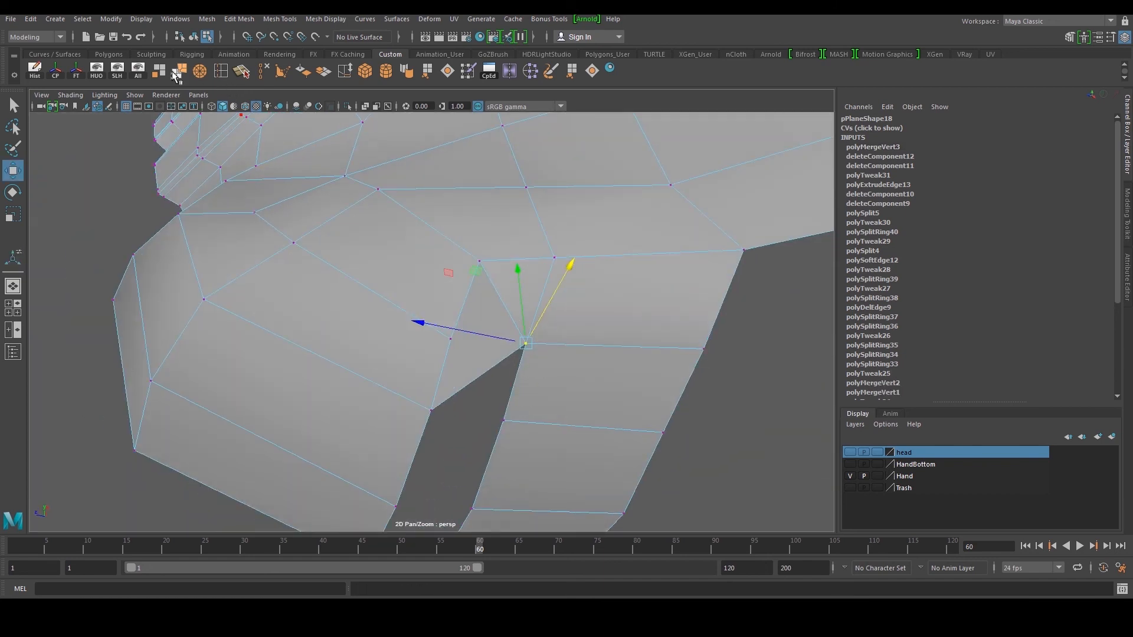
left_click_drag(397, 233, 453, 306, "alt")
Delete the two consecutive edges running up the jaw from the new face's rear corner
key("q")
right_click_drag(567, 349, 550, 305)
left_click(550, 306)
left_click(260, 73)
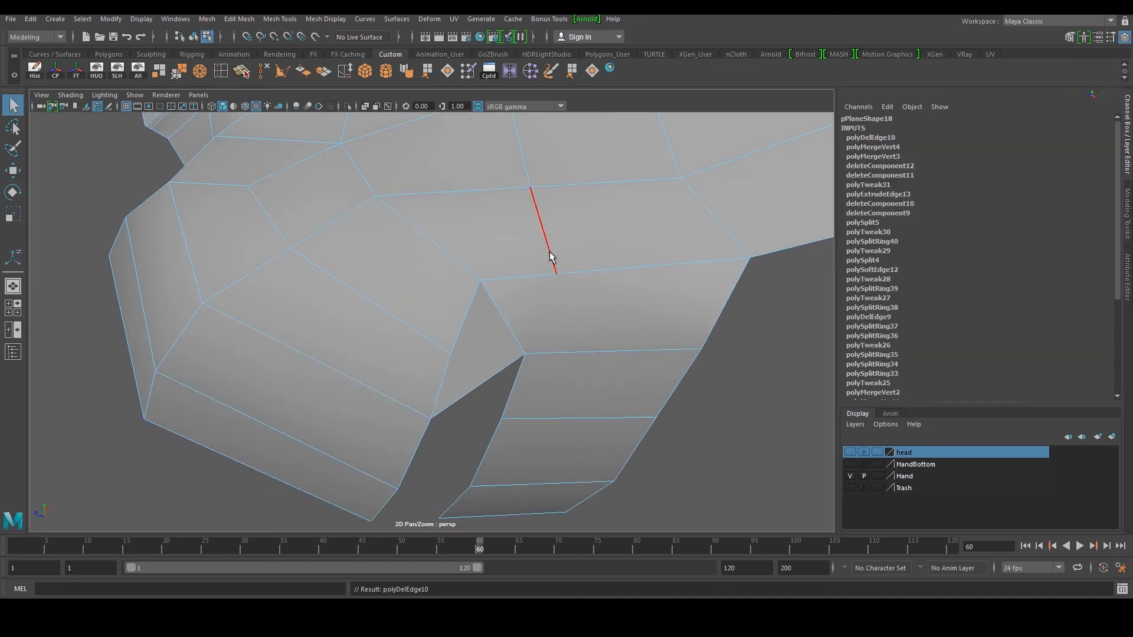
key("Delete")
scroll(559, 242, "down", 3)
scroll(540, 341, "up", 3)
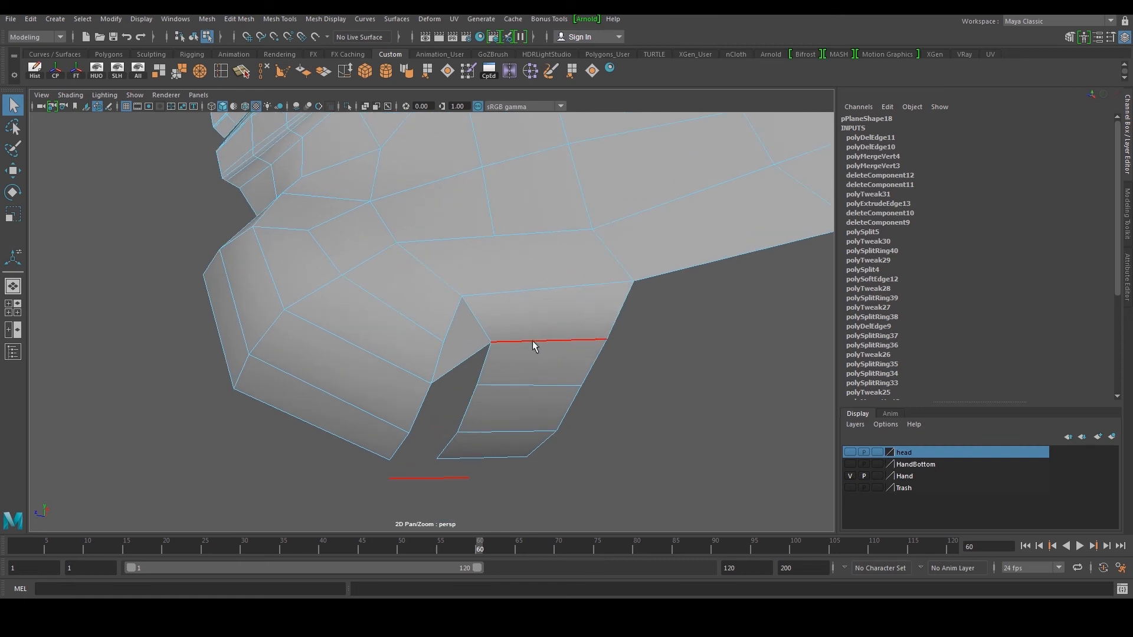
Reposition the shared corner vertex at the rear of the new face and the vertex on the face's front edge
right_click_drag(535, 340, 493, 337)
key("w")
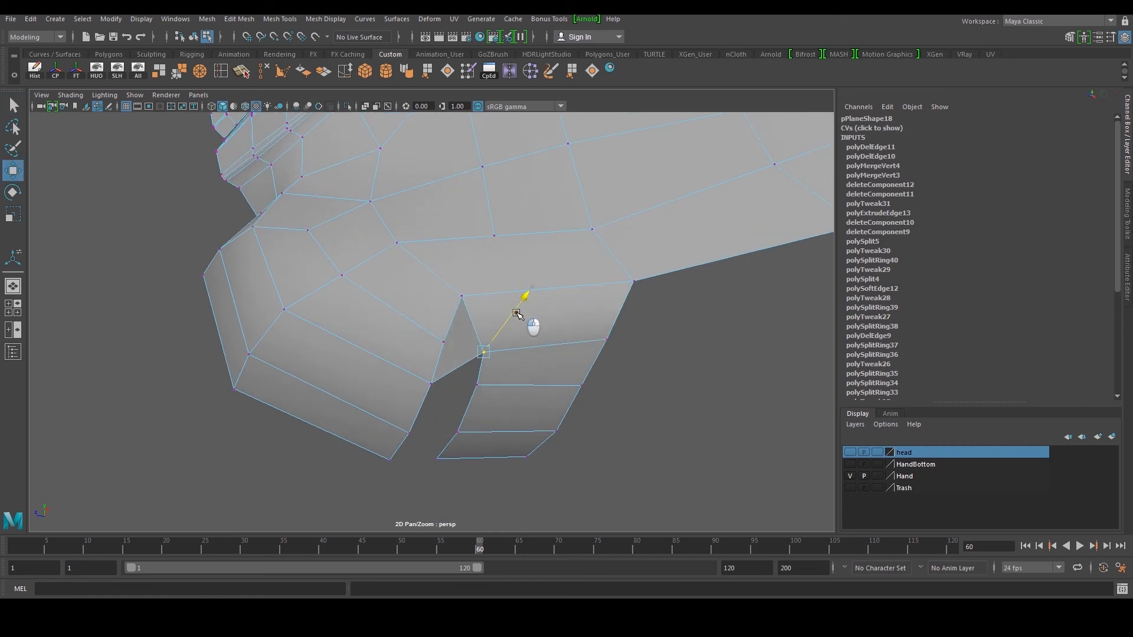
left_click_drag(529, 296, 502, 320, "alt")
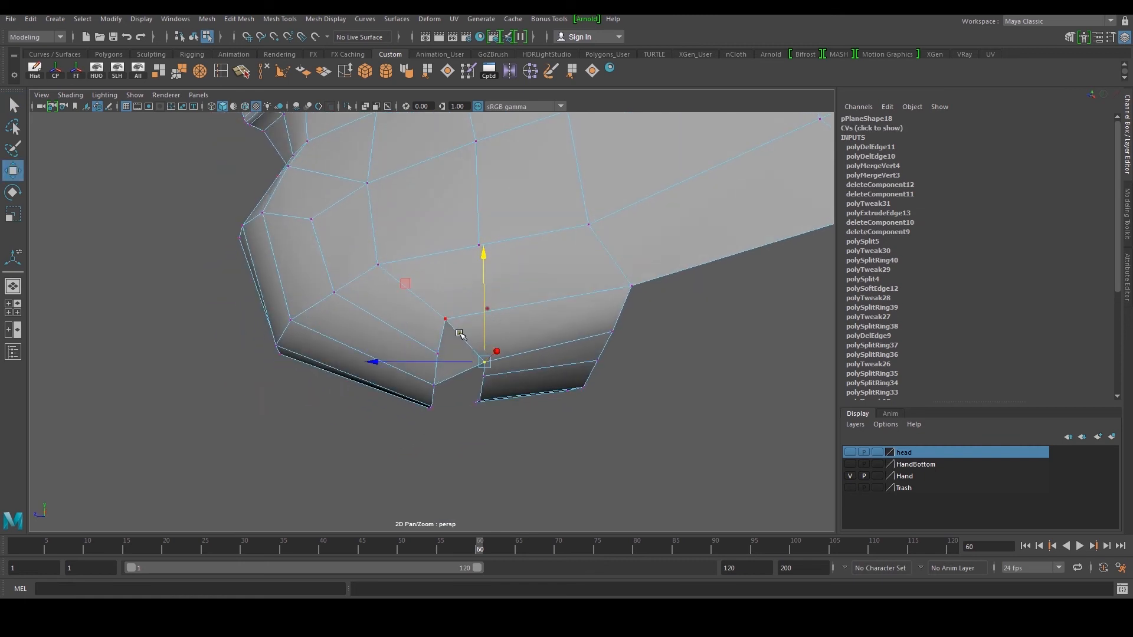
left_click(440, 354)
left_click_drag(427, 349, 484, 320)
Try deleting the outer cross edge of the strip behind the gap under the chin
left_click_drag(476, 361, 464, 368, "alt")
left_click(418, 408)
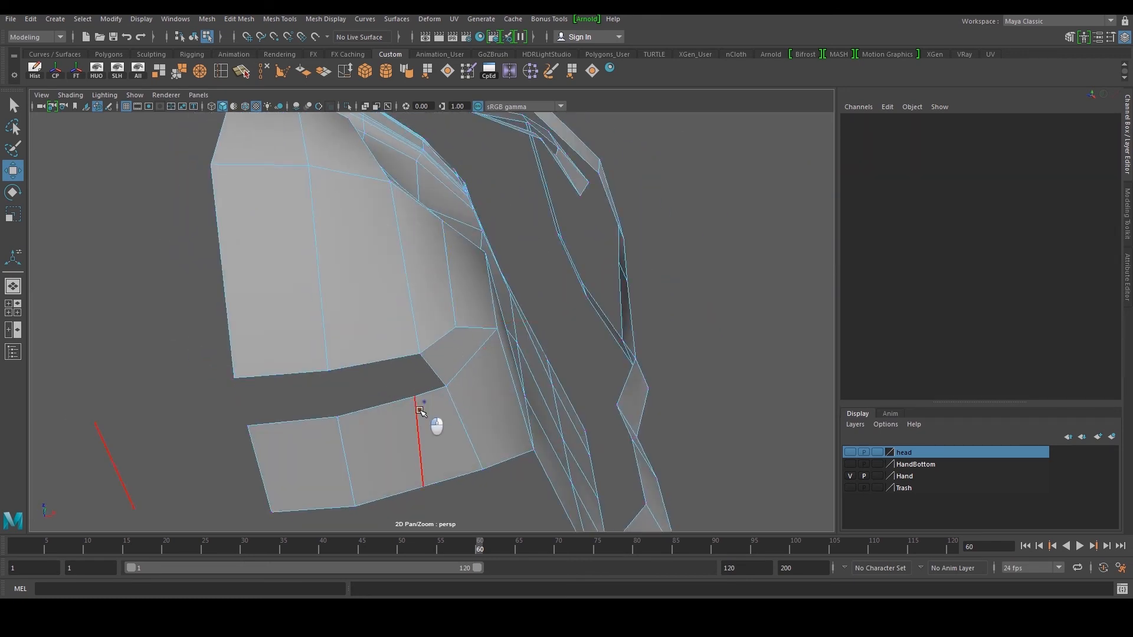
left_click(263, 75)
left_click_drag(490, 291, 504, 271, "alt")
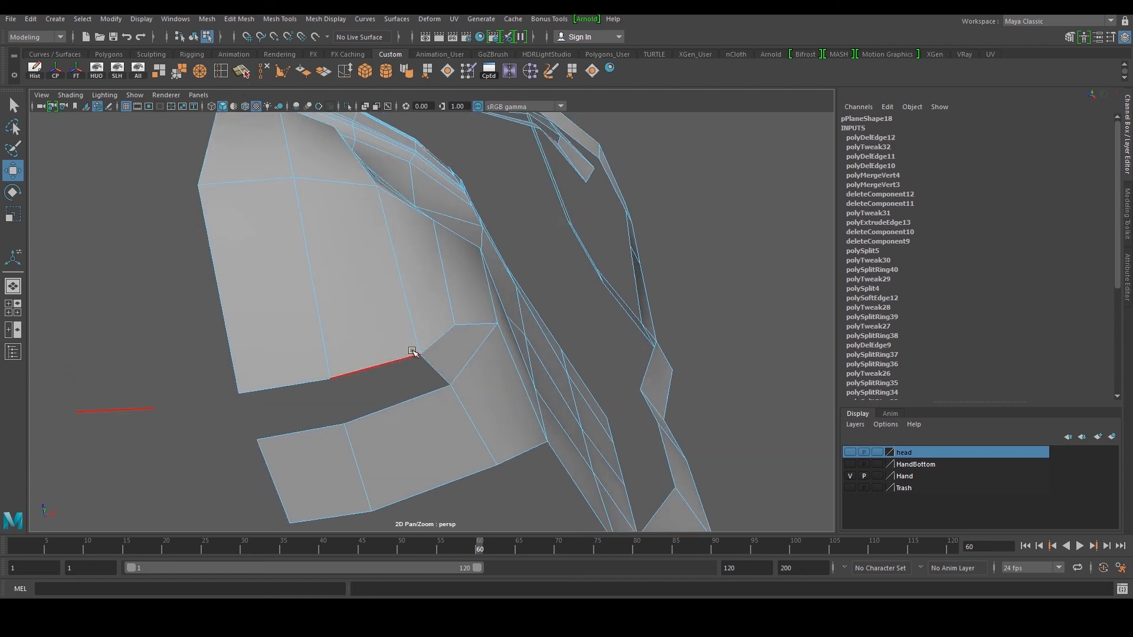
key("ctrl+z")
Try filling the gap under the chin by appending a polygon between its front and rear borders
left_click(572, 70)
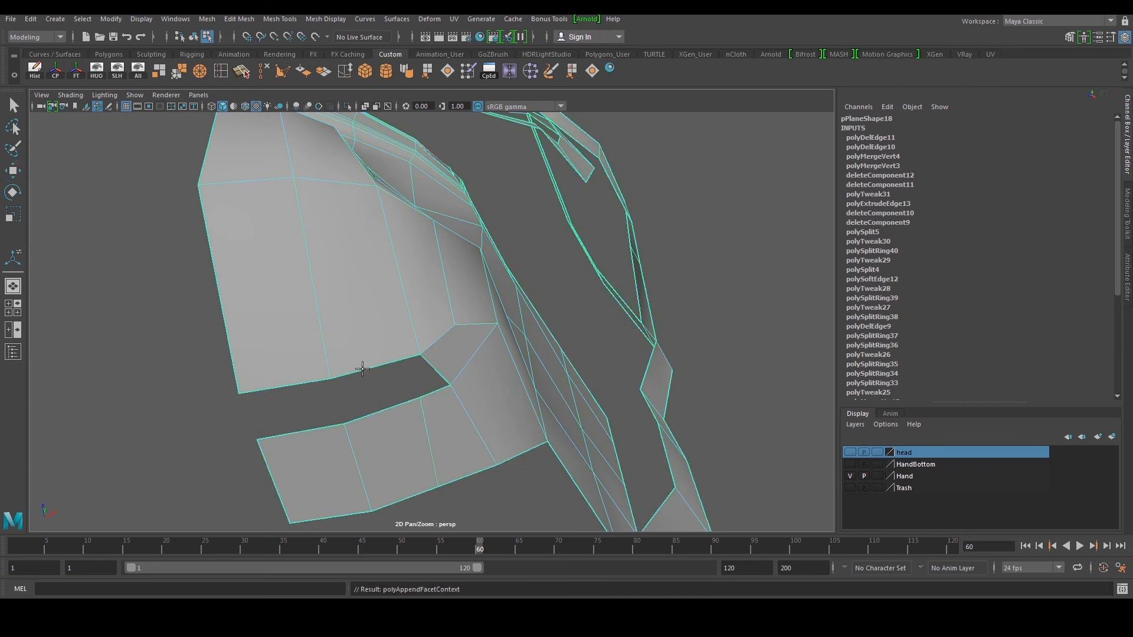
left_click(361, 370)
left_click(370, 417)
key("backslash")
key("backslash")
key("Return")
key("ctrl+z")
key("ctrl+z")
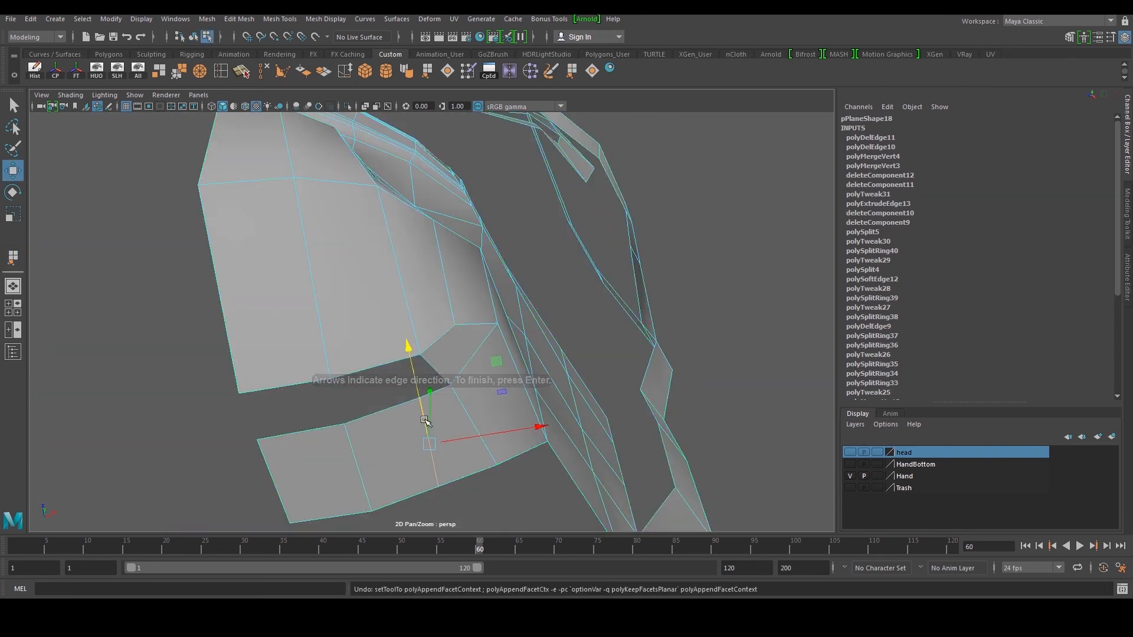
key("ctrl+z")
key("ctrl+z")
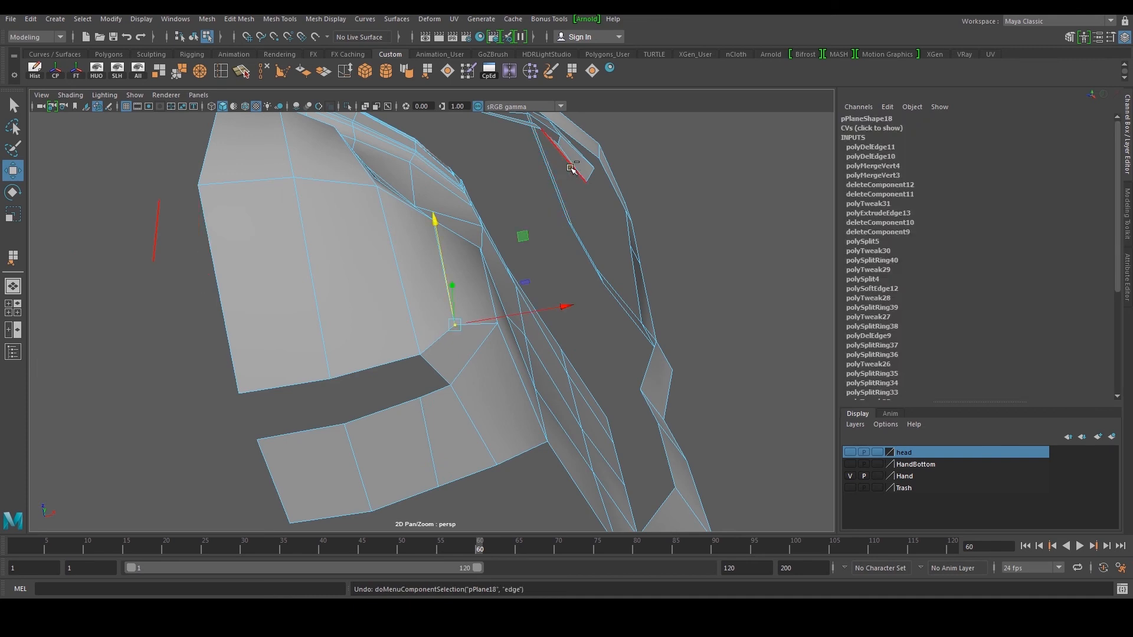
Delete the rear strip's outer cross edge and close the gap under the chin with two appended polygons
left_click(426, 407)
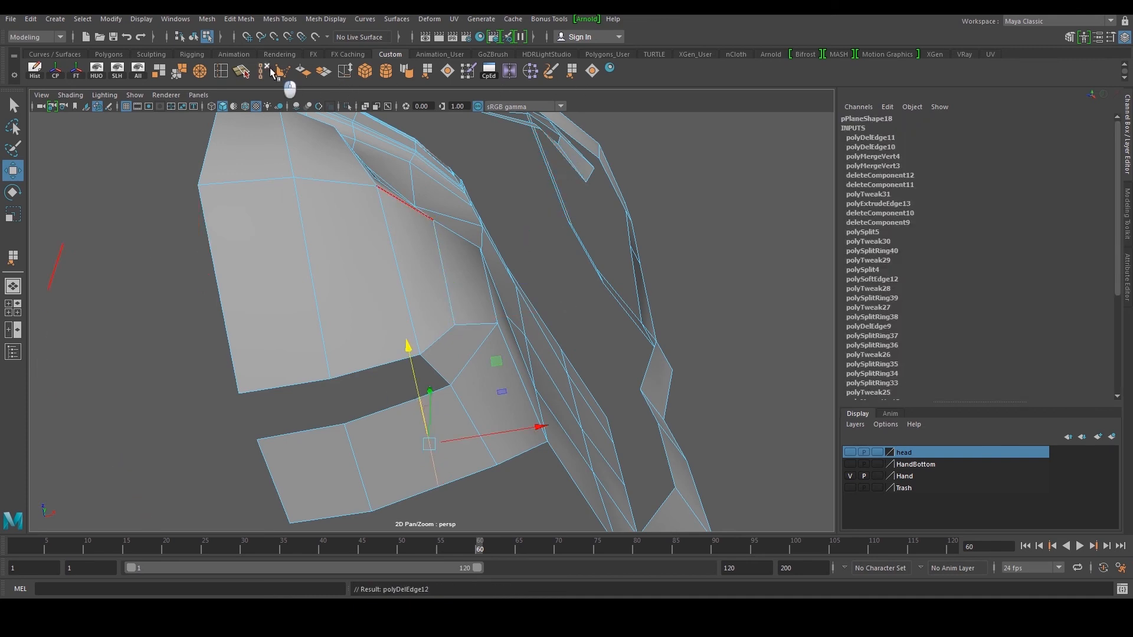
key("y")
left_click(391, 363)
left_click(401, 406)
key("Return")
key("g")
left_click(298, 384)
left_click(313, 428)
key("Return")
scroll(468, 367, "down", 3)
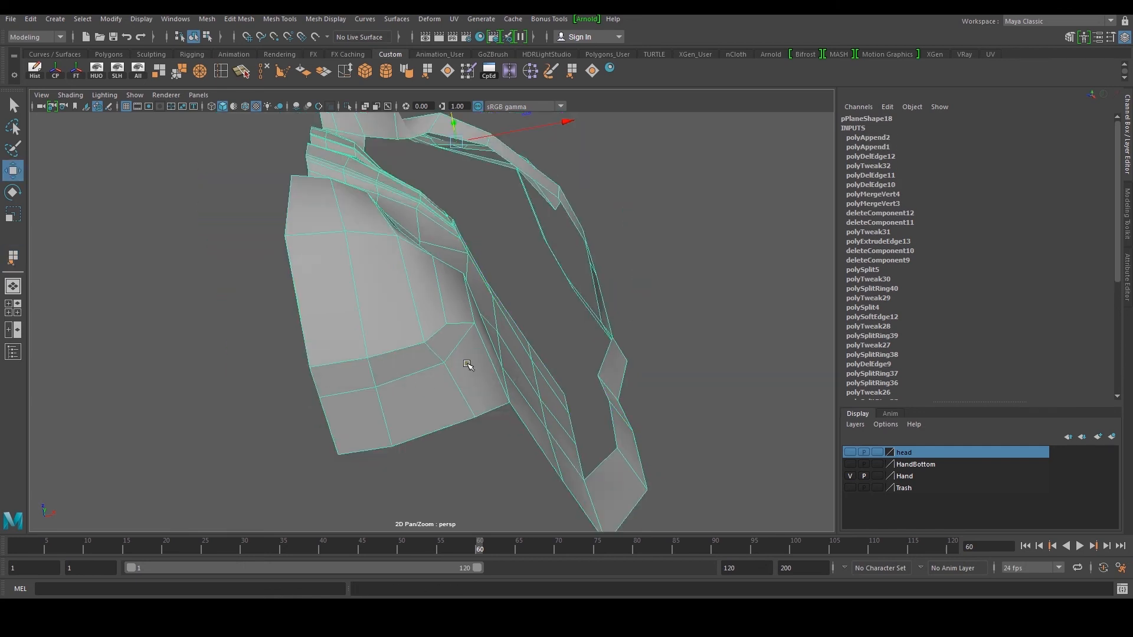
In the side view, reposition the vertices of the rows beneath the jaw, lowering the inner and rear ones to even the spacing
left_click_drag(489, 346, 432, 393, "alt")
key("space")
key("space")
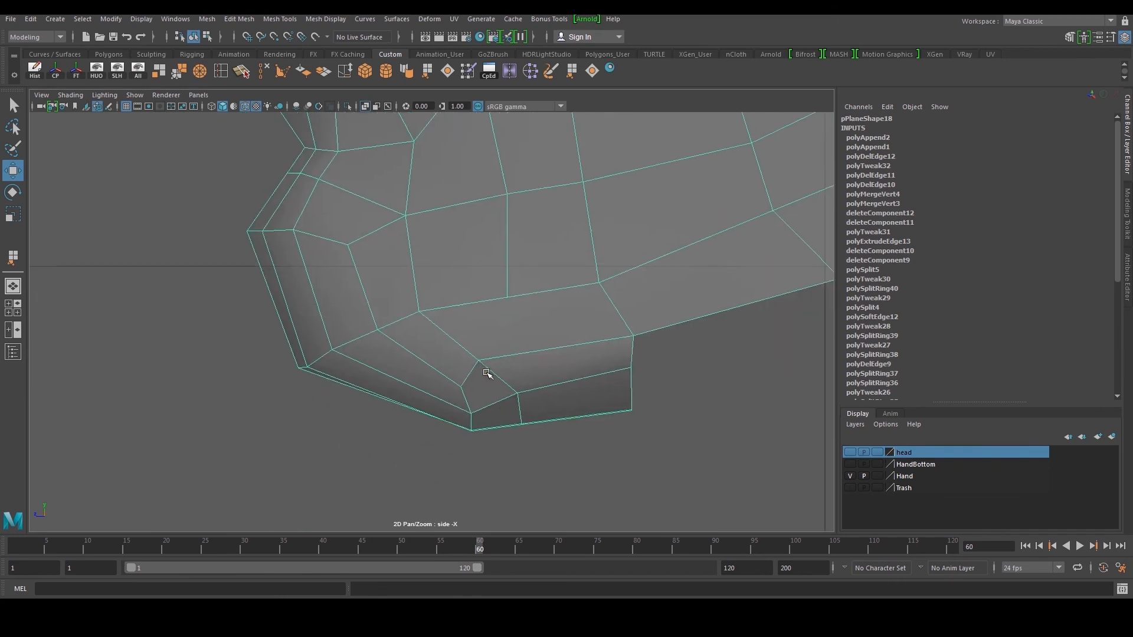
key("F9")
left_click_drag(502, 379, 564, 473)
scroll(523, 417, "up", 2)
left_click_drag(542, 432, 527, 419)
left_click_drag(536, 414, 532, 428)
left_click_drag(674, 380, 677, 403)
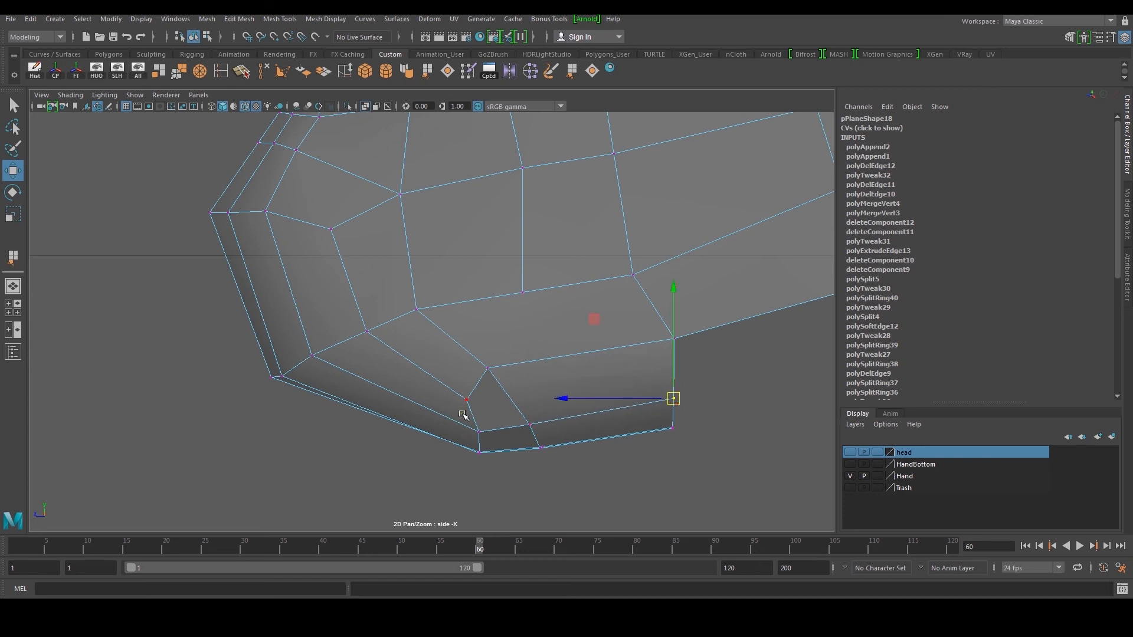
left_click_drag(498, 471, 496, 464)
Insert an edge loop around the chin through the newly built faces under the jaw in the perspective view
key("space")
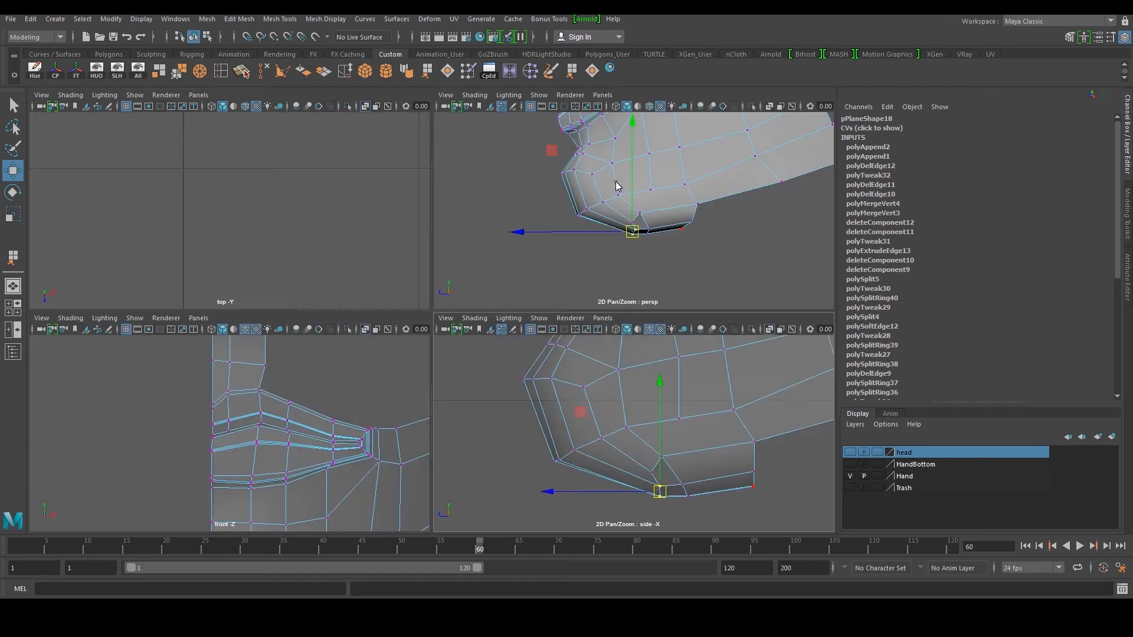
key("space")
left_click(601, 185)
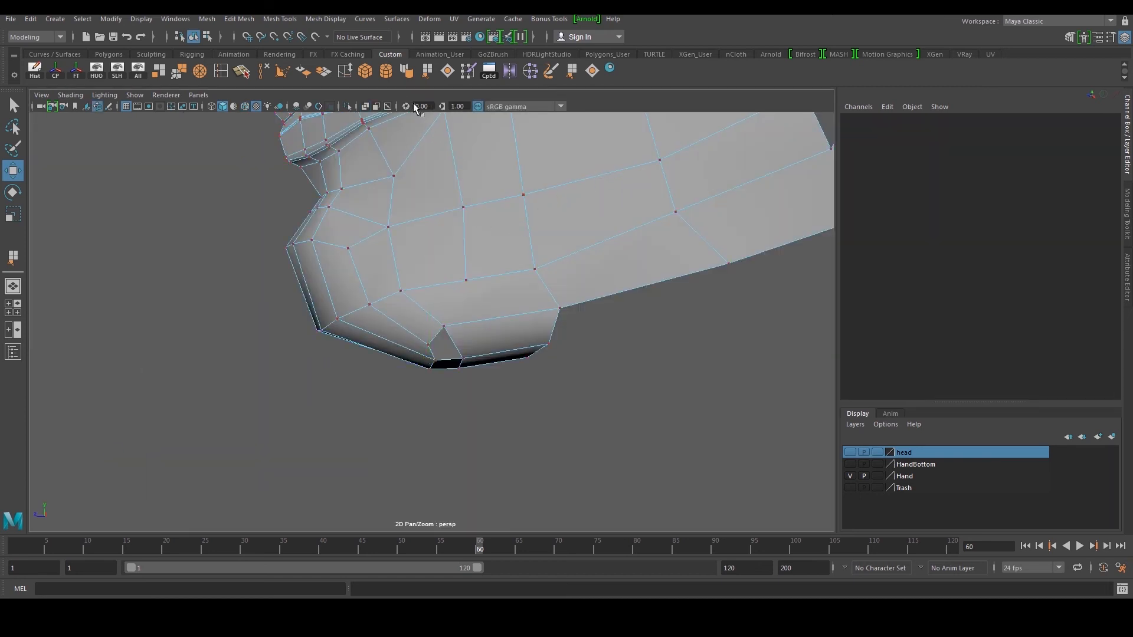
left_click(224, 69)
left_click_drag(433, 337, 433, 341)
middle_click_drag(432, 341, 453, 372, "alt")
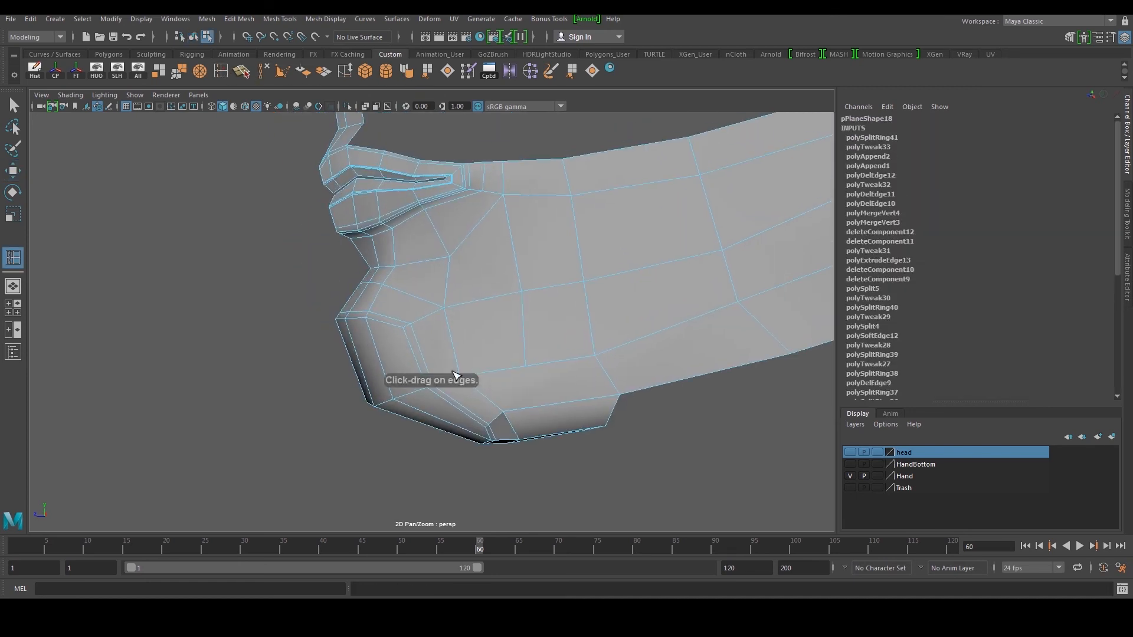
left_click(428, 317)
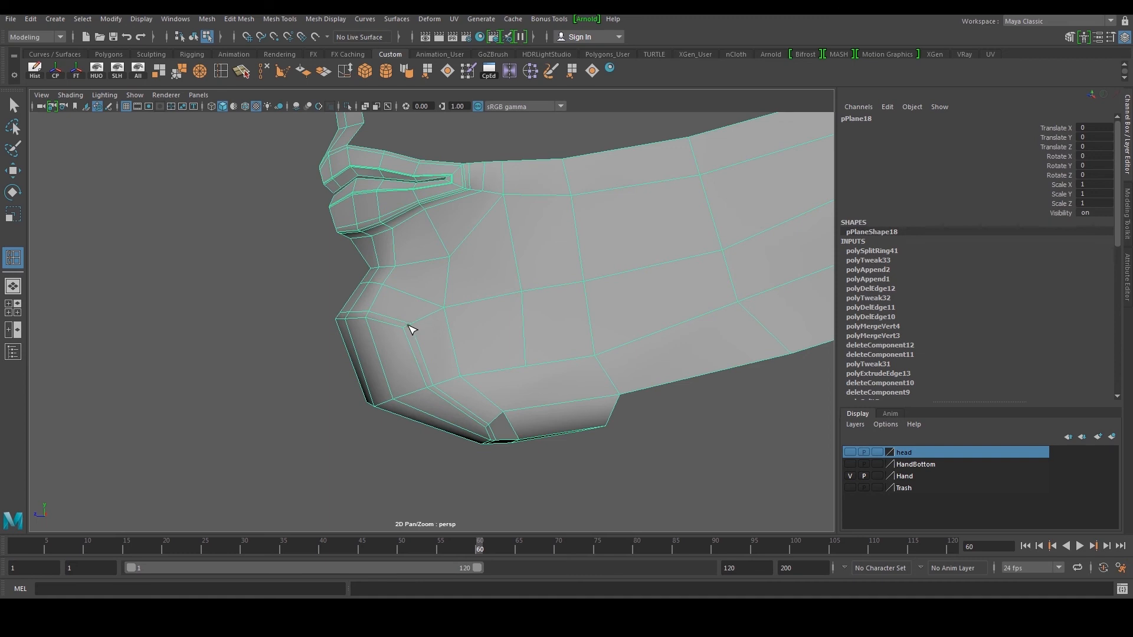
Insert three supporting edge loops around the chin beside its inner and outer contour loops, then preview the face smoothed
left_click(408, 325)
key("ctrl+z")
scroll(414, 326, "up", 3)
left_click(399, 331)
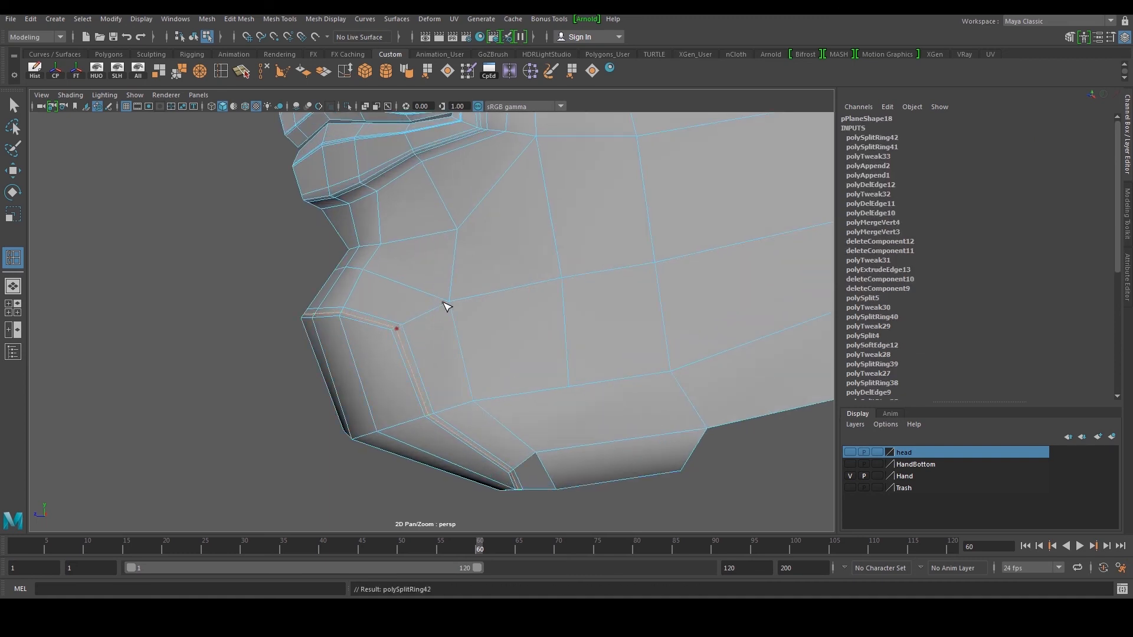
left_click(439, 308)
left_click(443, 305)
key("w")
right_click_drag(399, 263, 435, 247)
key("3")
left_click(308, 261)
Return to the unsmoothed mesh and delete the middle edge loop of the tight group around the chin's outer contour
scroll(330, 265, "down", 5)
left_click_drag(377, 273, 449, 349, "alt")
scroll(503, 275, "down", 4)
scroll(450, 349, "up", 3)
left_click(450, 348)
key("1")
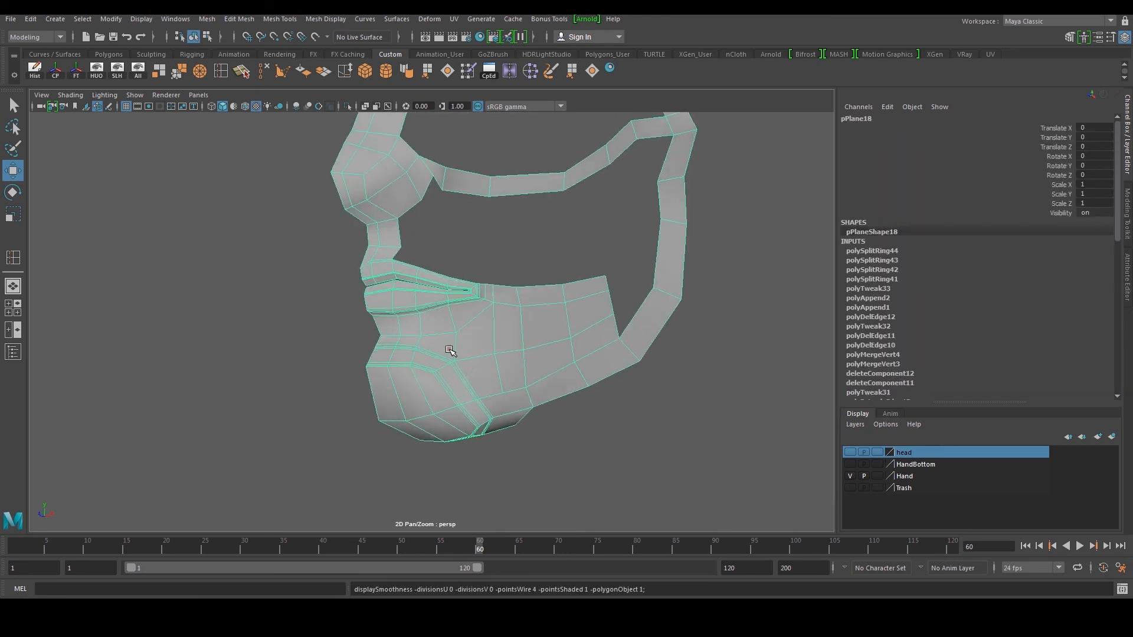
scroll(450, 349, "up", 4)
right_click_drag(450, 349, 450, 331)
double_click(433, 377)
middle_click_drag(471, 384, 473, 319, "alt")
scroll(487, 319, "up", 3)
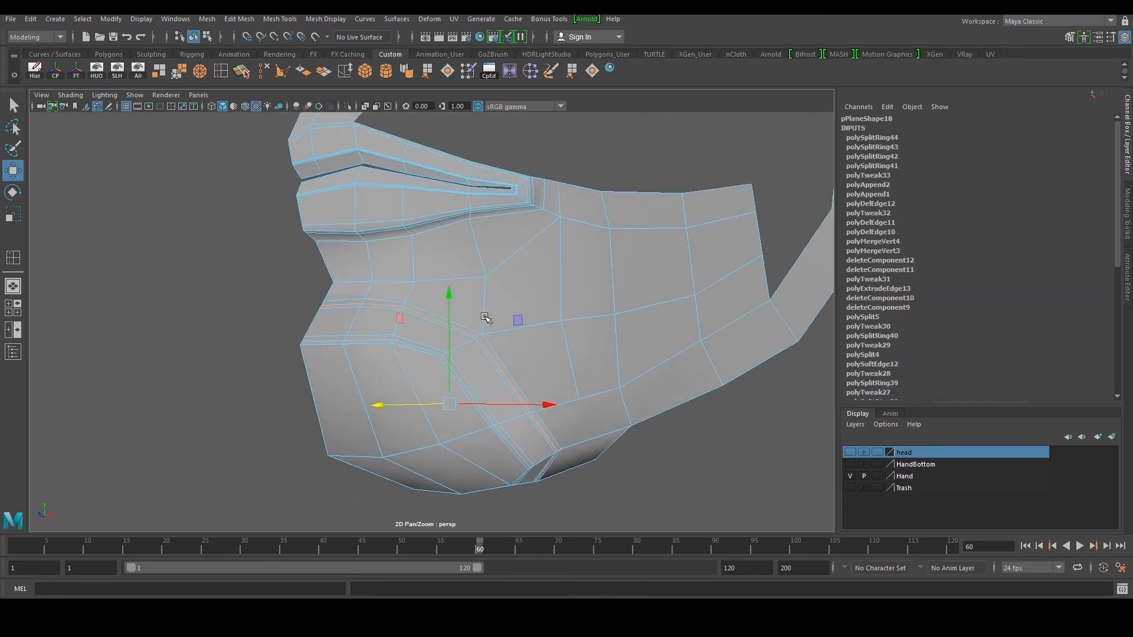
left_click_drag(488, 319, 419, 312, "alt")
scroll(466, 313, "up", 4)
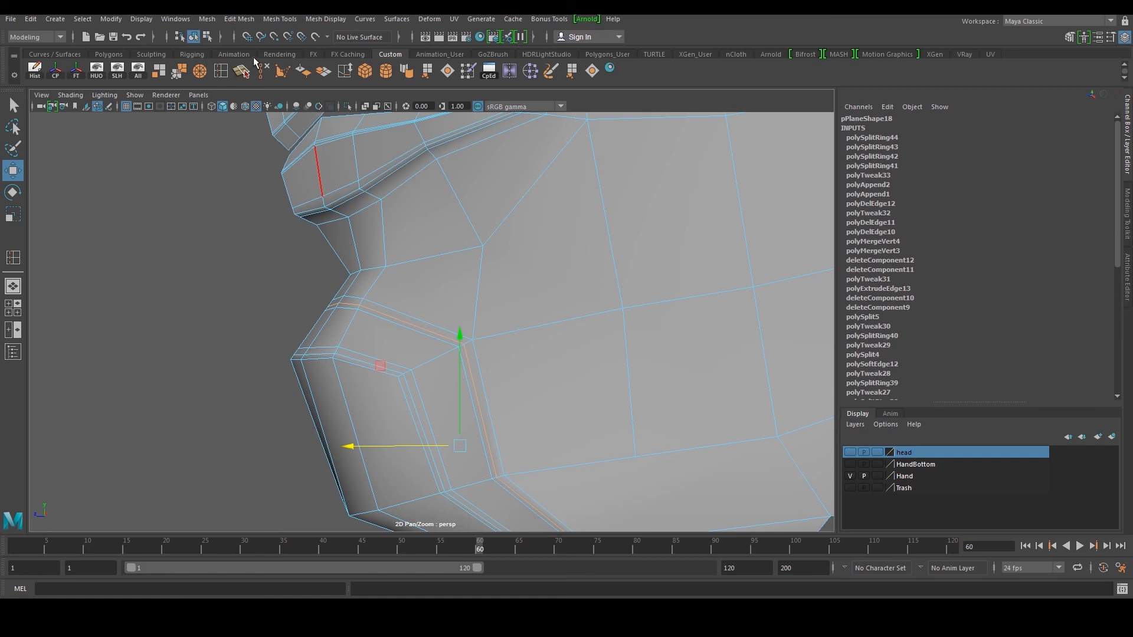
left_click(267, 74)
Extrude the narrow strip of faces around the chin's outer contour inward by -0.008 to form a groove
left_click_drag(373, 278, 445, 331, "alt")
right_click_drag(446, 331, 446, 354)
left_click(323, 338)
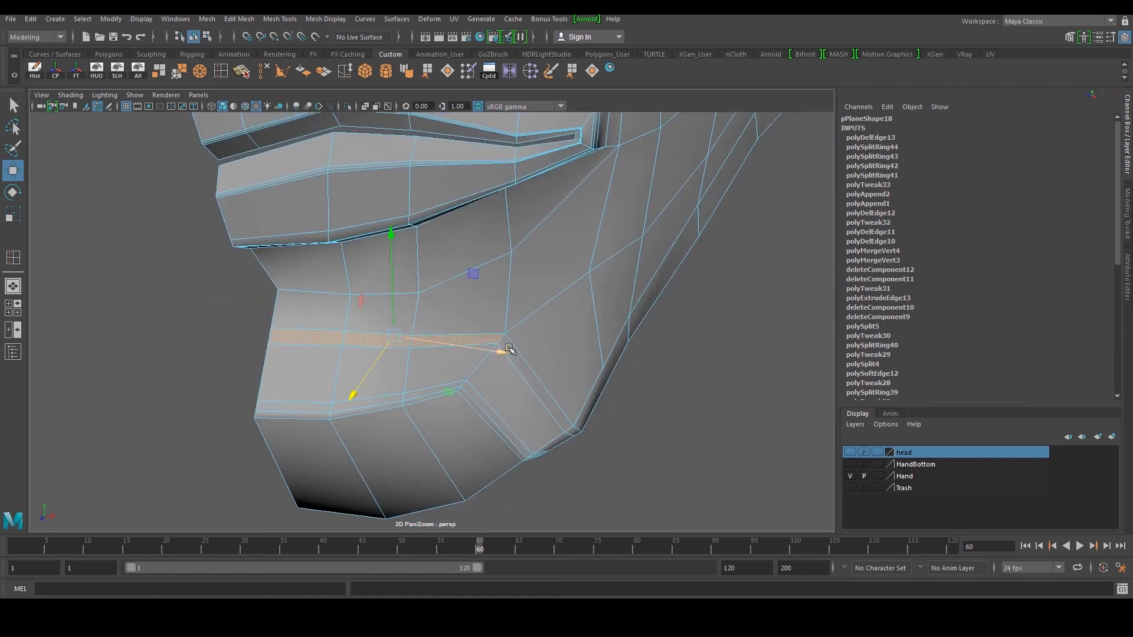
left_click(137, 71)
scroll(322, 242, "down", 2)
key("ctrl+z")
left_click(118, 71)
left_click_drag(489, 354, 433, 327, "alt")
middle_click_drag(432, 326, 384, 265, "alt")
scroll(426, 295, "up", 3)
left_click(447, 323, "shift")
left_click_drag(447, 323, 536, 349, "alt")
left_click(498, 382, "shift")
left_click(515, 384, "shift")
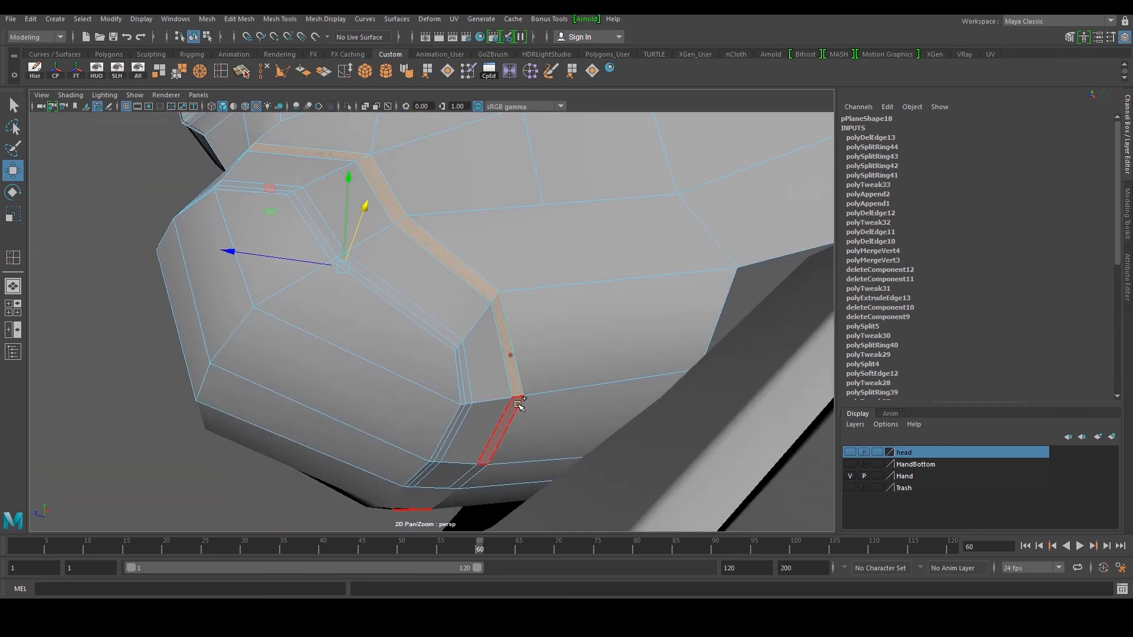
scroll(508, 393, "down", 5)
right_click_drag(470, 265, 474, 288, "shift")
left_click_drag(474, 288, 434, 276, "alt")
scroll(425, 277, "up", 3)
left_click_drag(322, 242, 328, 248)
Delete the leftover end face of the chin groove at the face's centre line
left_click_drag(461, 263, 397, 285, "alt")
middle_click_drag(398, 285, 530, 340, "alt")
scroll(530, 340, "up", 4)
key("h")
key("h")
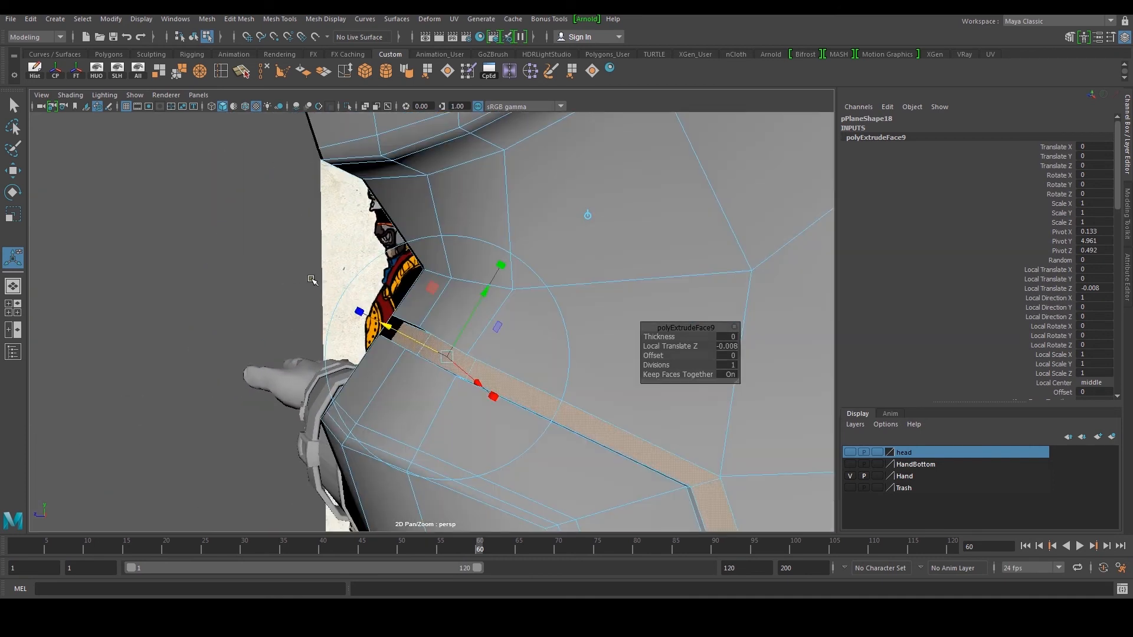
left_click(319, 281)
left_click(395, 328)
key("Delete")
scroll(462, 303, "down", 5)
right_click_drag(480, 294, 508, 295)
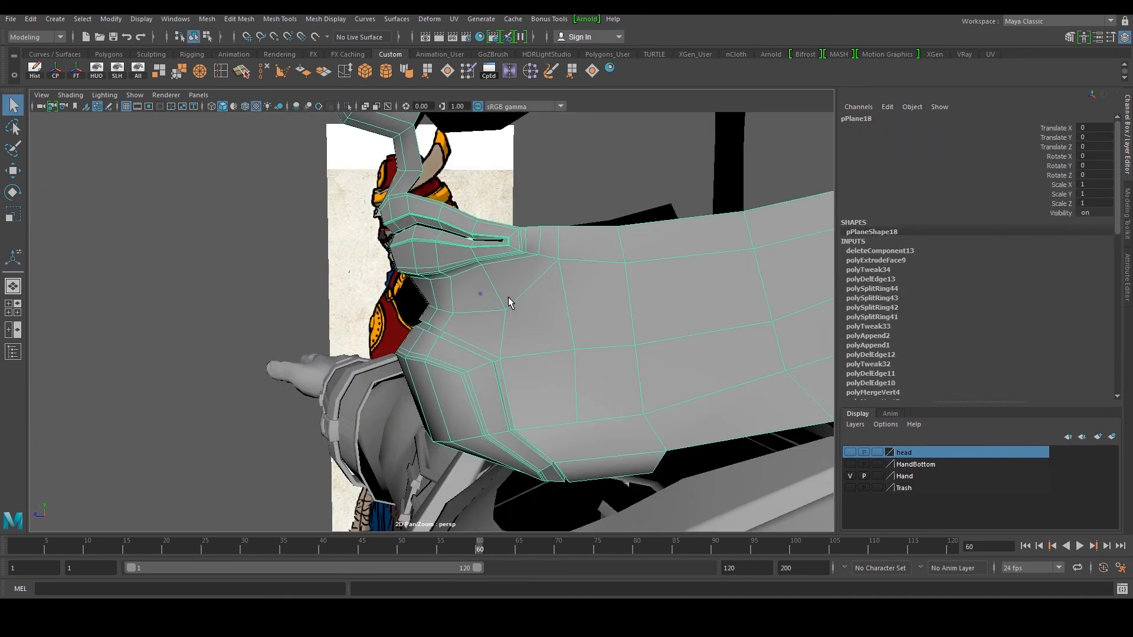
Insert five supporting edge loops along the rims and inside of the chin groove
left_click(220, 73)
scroll(422, 331, "up", 3)
scroll(476, 367, "up", 5)
scroll(483, 373, "down", 1)
left_click(507, 378)
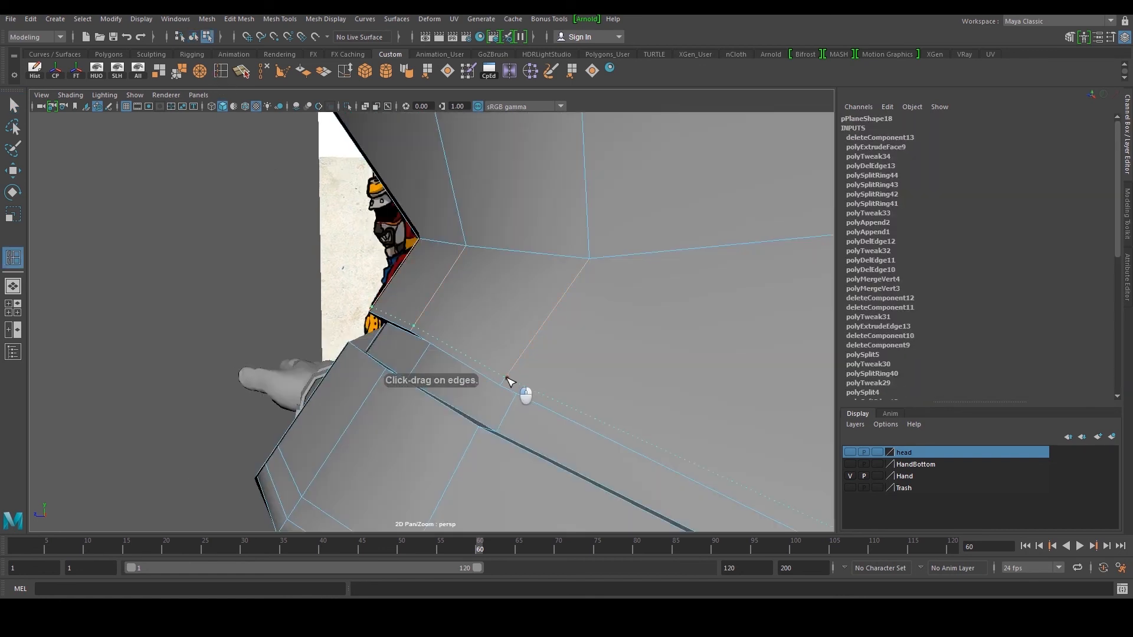
left_click(474, 436)
left_click_drag(474, 438, 485, 428, "alt")
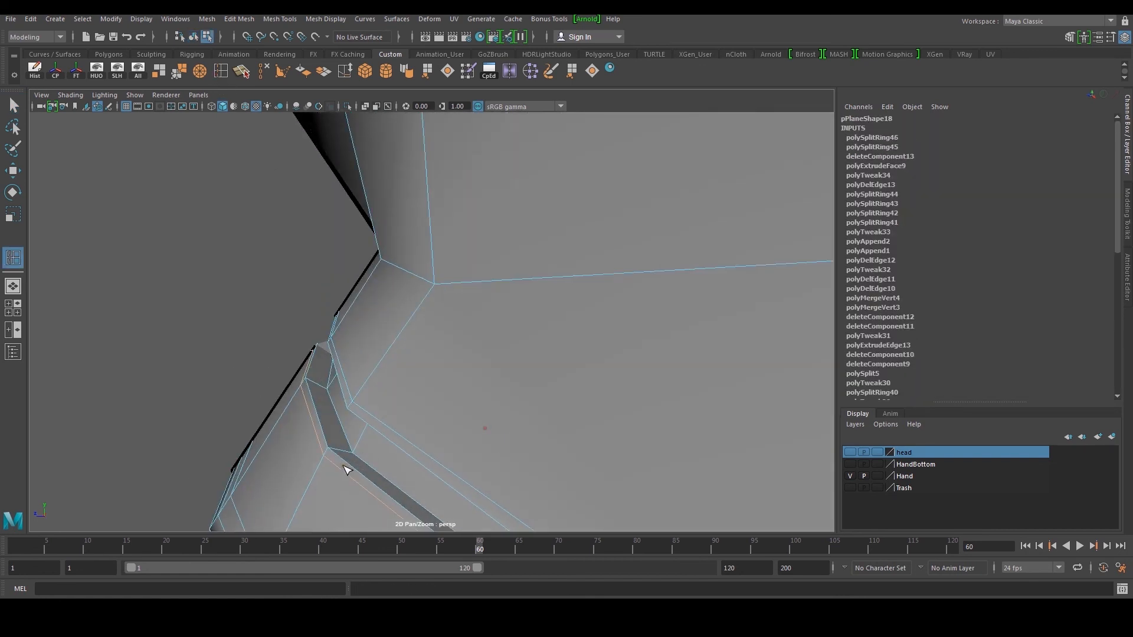
left_click(345, 453)
left_click_drag(374, 435, 618, 313, "alt")
left_click(505, 319)
left_click_drag(504, 320, 479, 369, "alt")
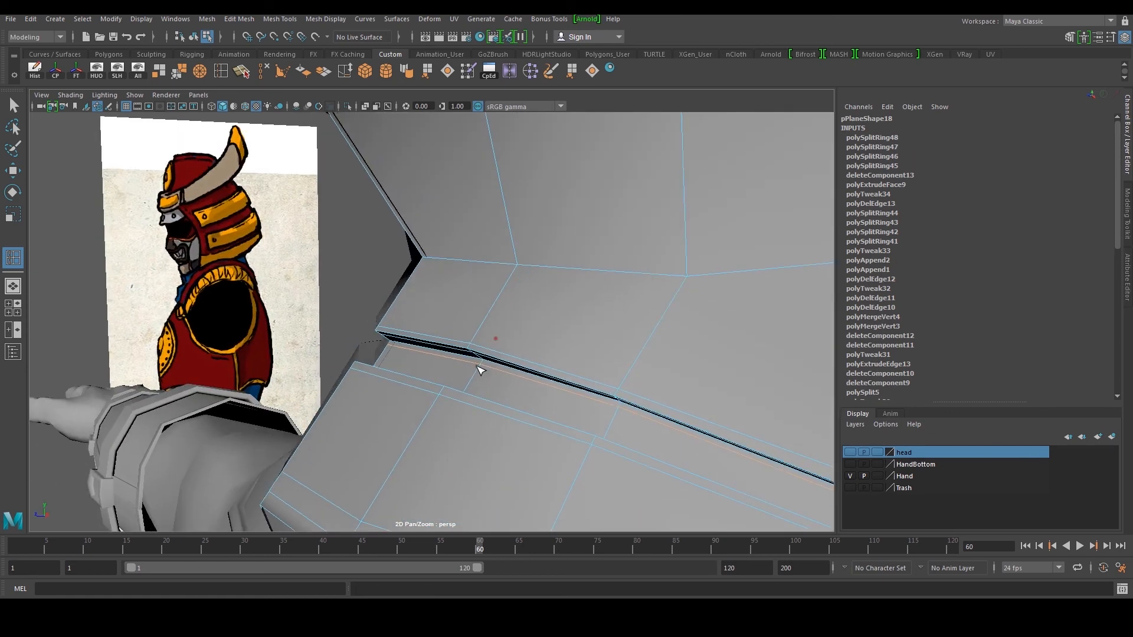
left_click(467, 388)
key("w")
right_click_drag(472, 280, 485, 272)
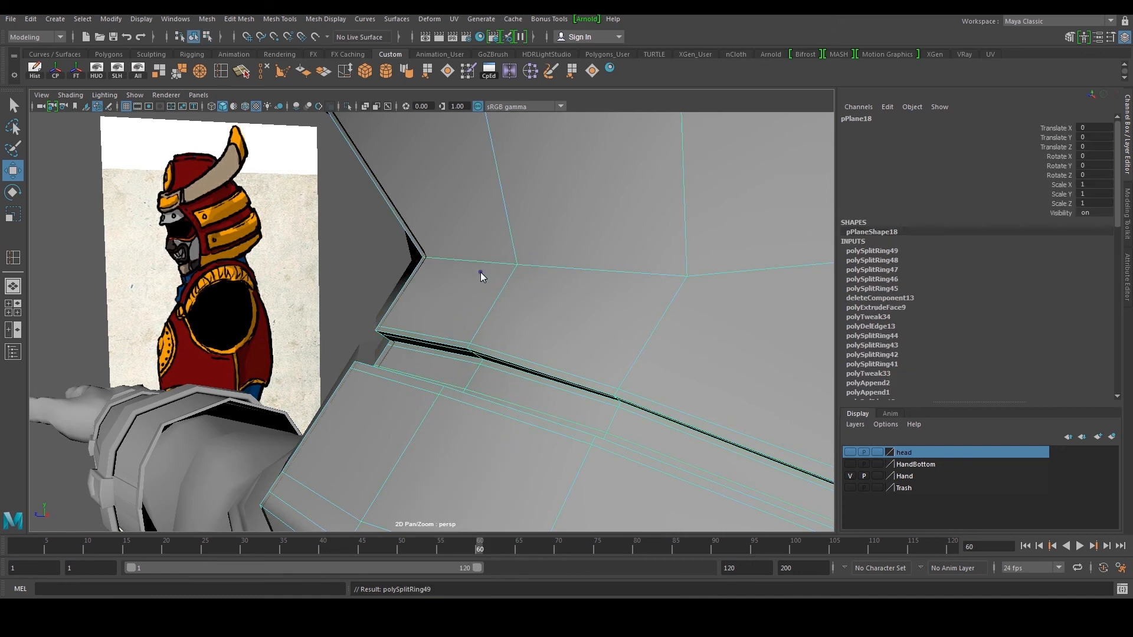
Preview the face smoothed and examine the chin groove from the front
key("3")
left_click(363, 222)
scroll(364, 224, "down", 5)
left_click_drag(365, 223, 547, 241, "alt")
scroll(564, 246, "down", 2)
scroll(545, 243, "up", 4)
left_click_drag(534, 283, 567, 295, "alt")
scroll(551, 290, "up", 3)
scroll(551, 290, "up", 1)
middle_click_drag(551, 290, 544, 317, "alt")
left_click_drag(544, 318, 567, 318, "alt")
scroll(561, 322, "up", 4)
middle_click_drag(500, 360, 490, 339, "alt")
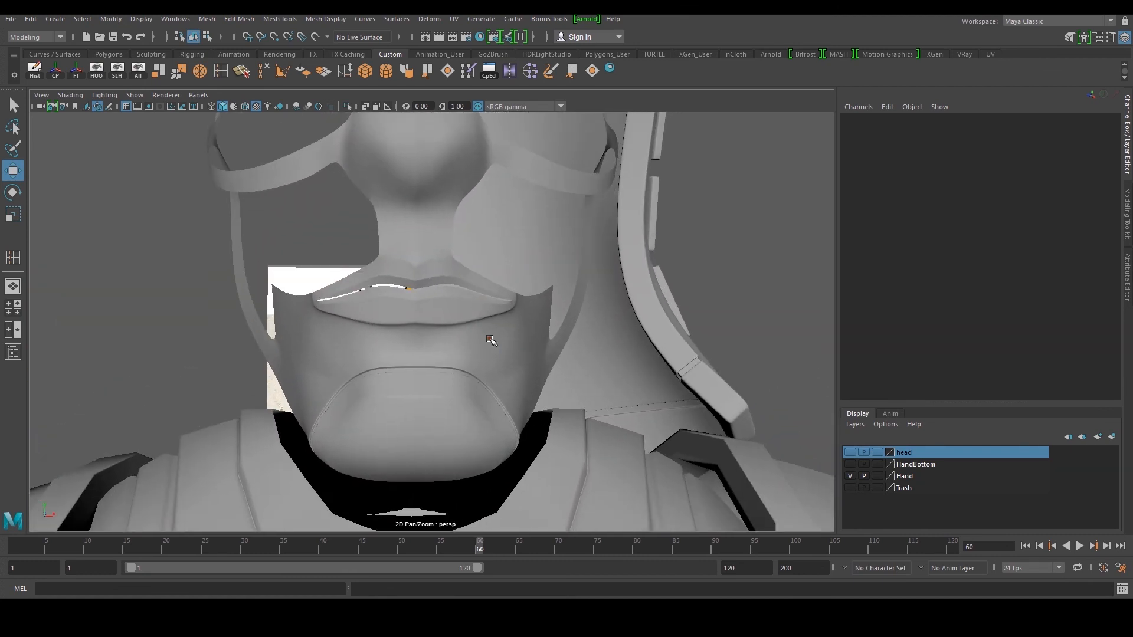
Delete the surplus edge row that runs back across the cheek from the chin groove's corner
left_click(491, 344)
left_click_drag(491, 344, 471, 337, "alt")
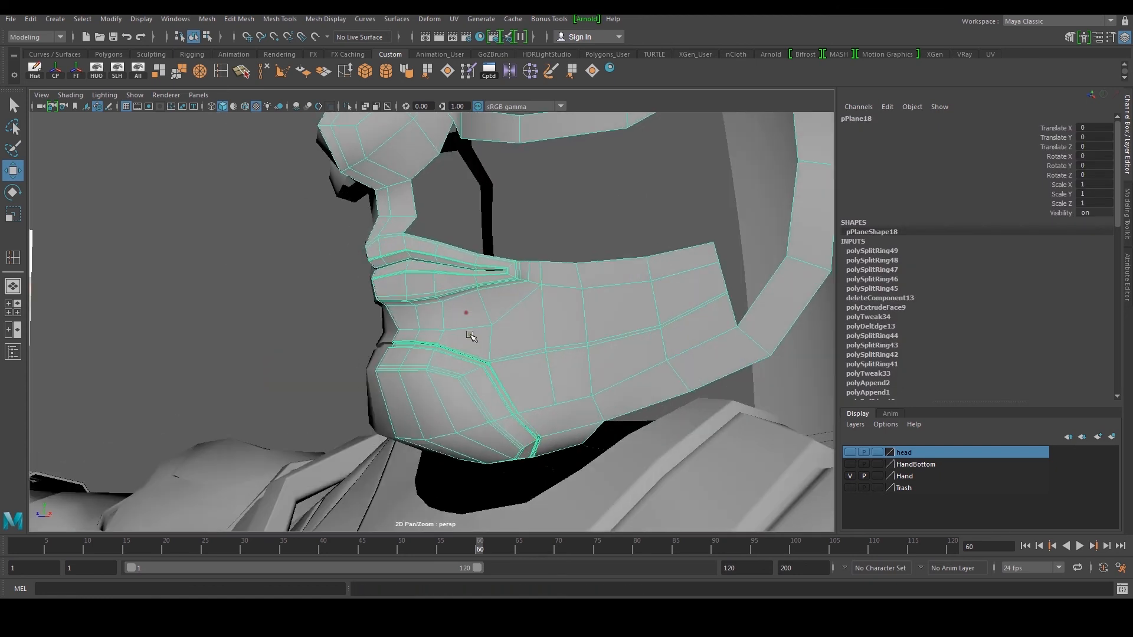
scroll(525, 353, "up", 6)
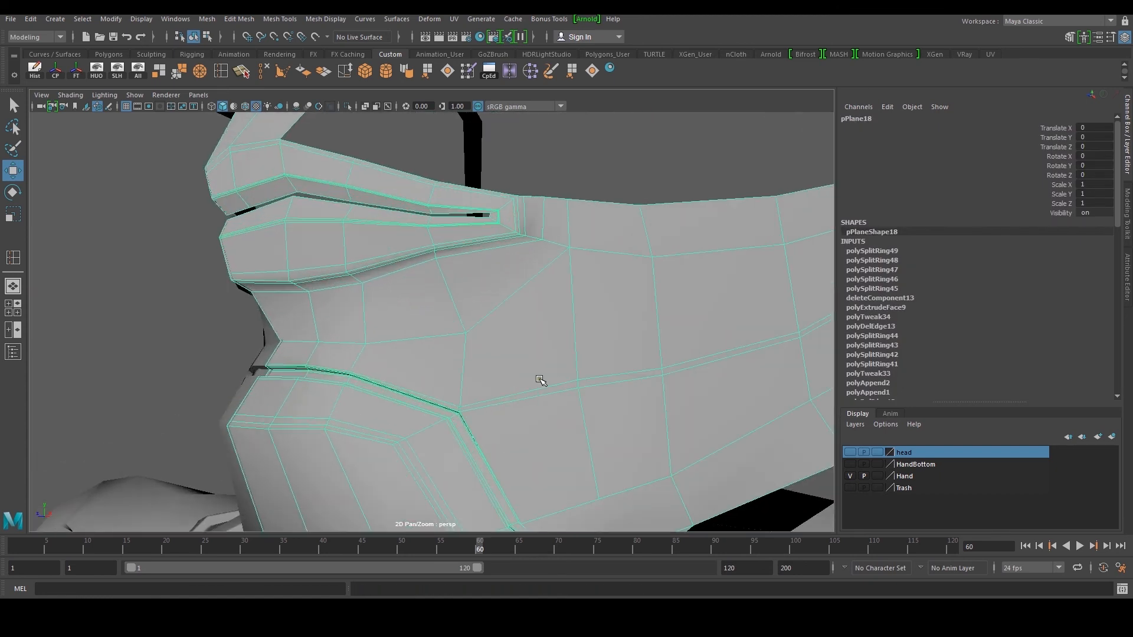
key("F10")
double_click(490, 362)
left_click_drag(489, 357, 385, 371, "alt")
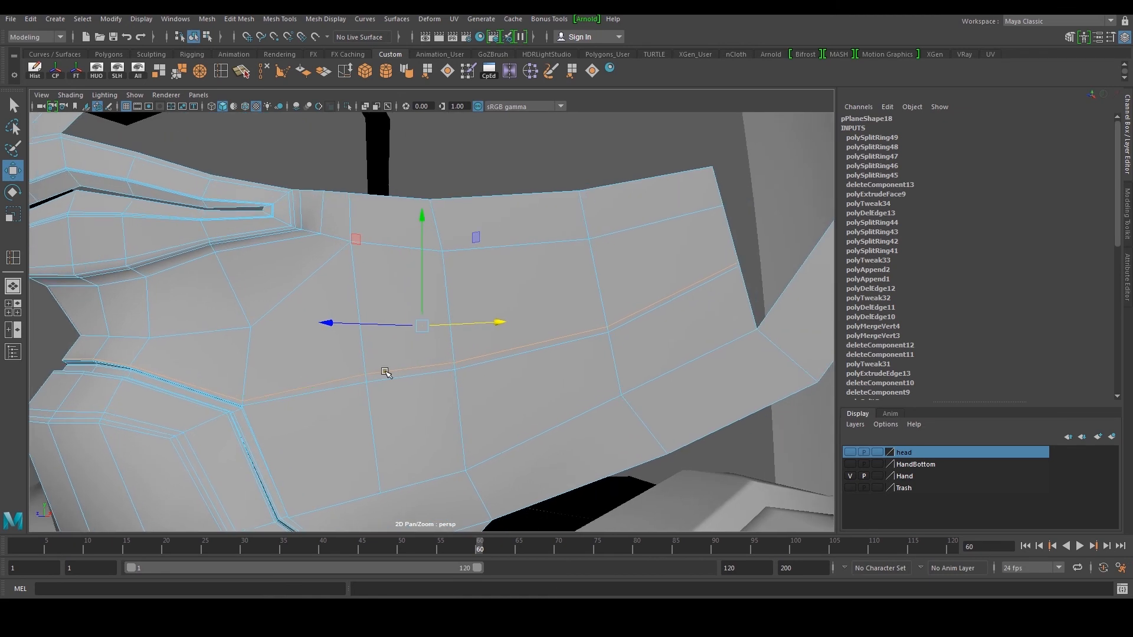
left_click(370, 371)
left_click(446, 364, "shift")
left_click(513, 351, "shift")
left_click(620, 326, "shift")
left_click(259, 71)
right_click_drag(384, 254, 459, 236)
scroll(469, 153, "down", 10)
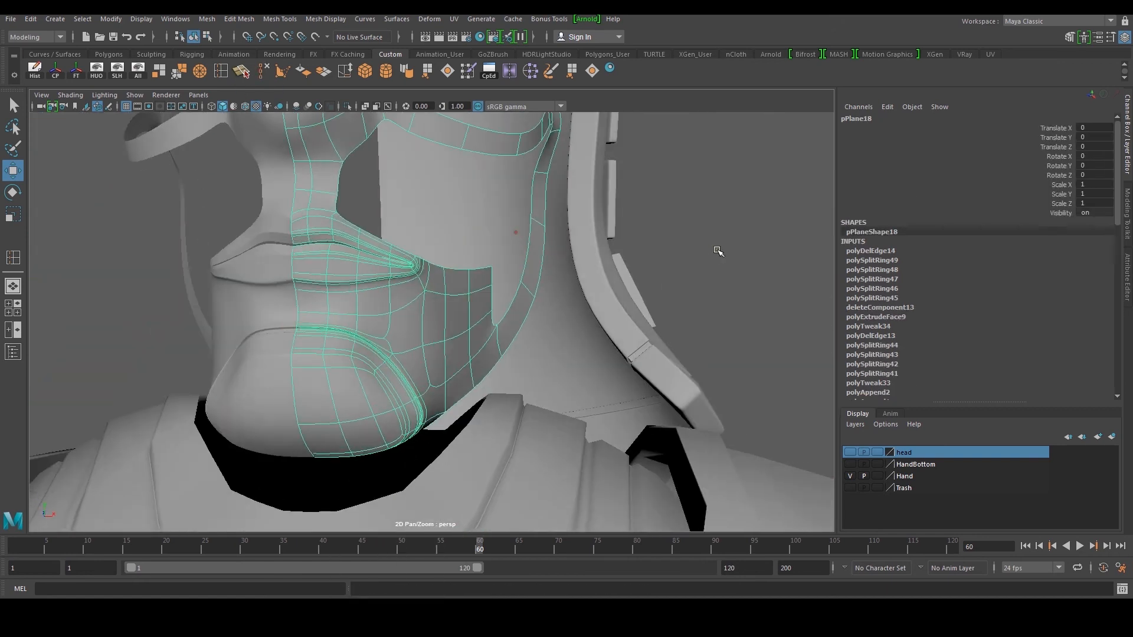
left_click(577, 269)
left_click_drag(577, 269, 394, 286, "alt")
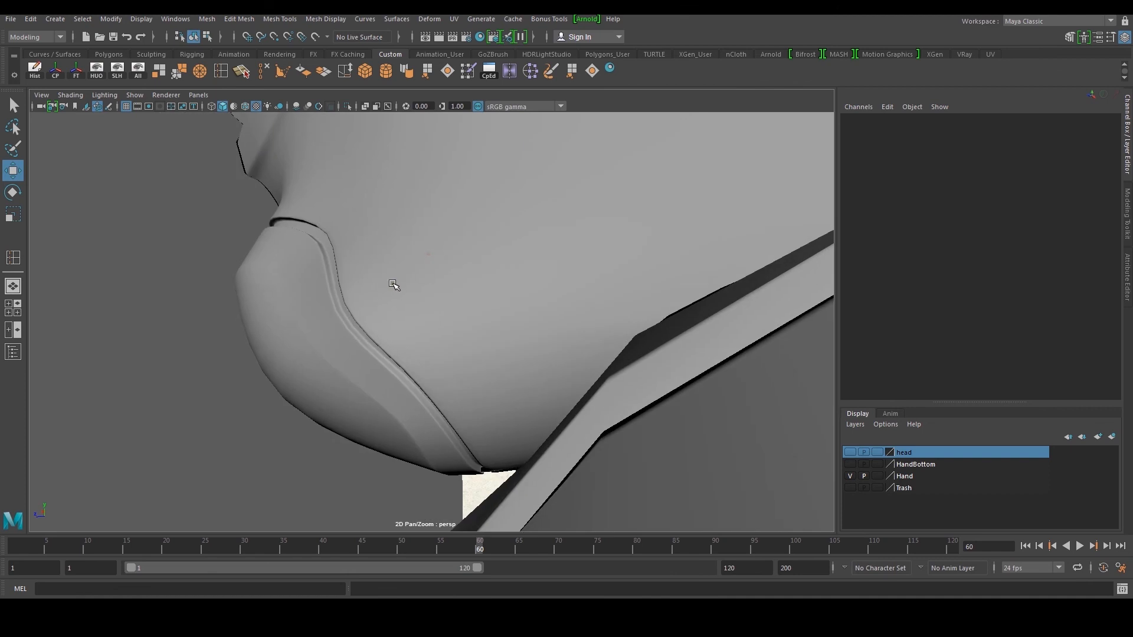
Delete the extra edge loop around the front of the chin and preview the mesh smoothed
left_click(385, 297)
key("1")
right_click_drag(325, 324, 299, 291)
left_click(290, 291)
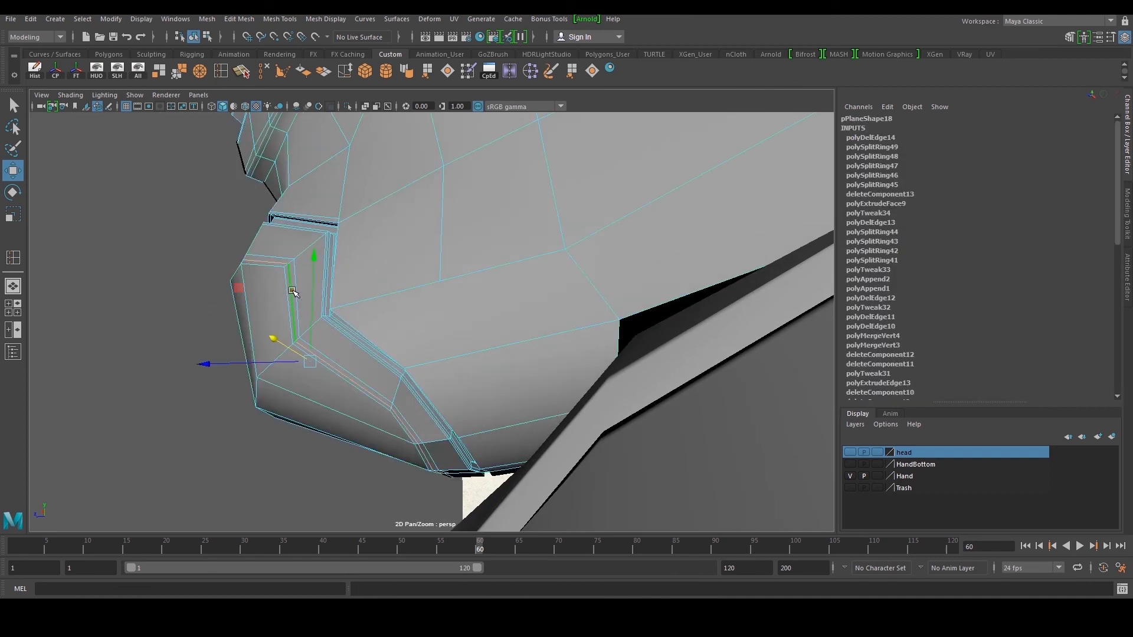
left_click_drag(291, 289, 295, 282, "alt")
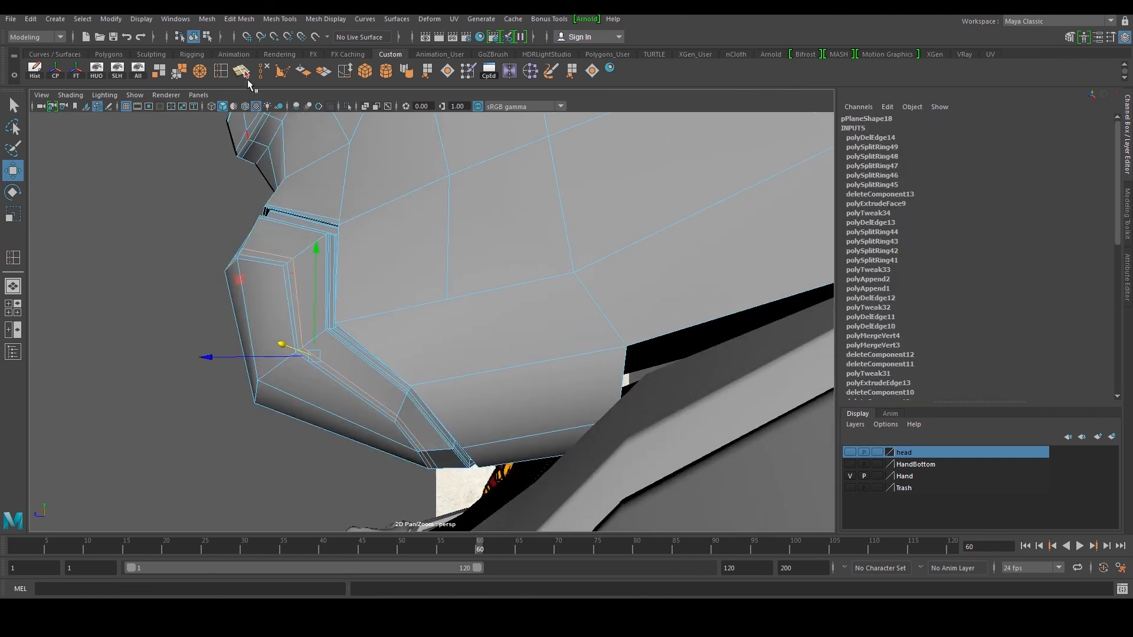
key("F8")
left_click(196, 212)
key("3")
Examine the chin against the whole character, then the isolated face mesh from the side and front
left_click_drag(196, 212, 512, 313, "alt")
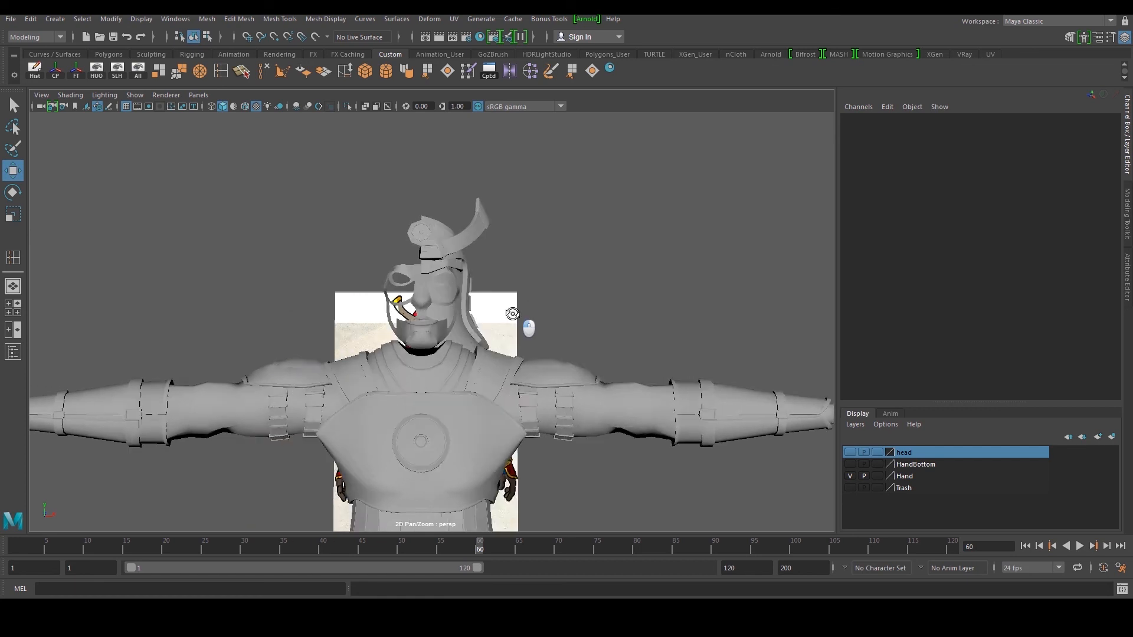
scroll(512, 313, "up", 3)
scroll(495, 320, "up", 5)
left_click(501, 306)
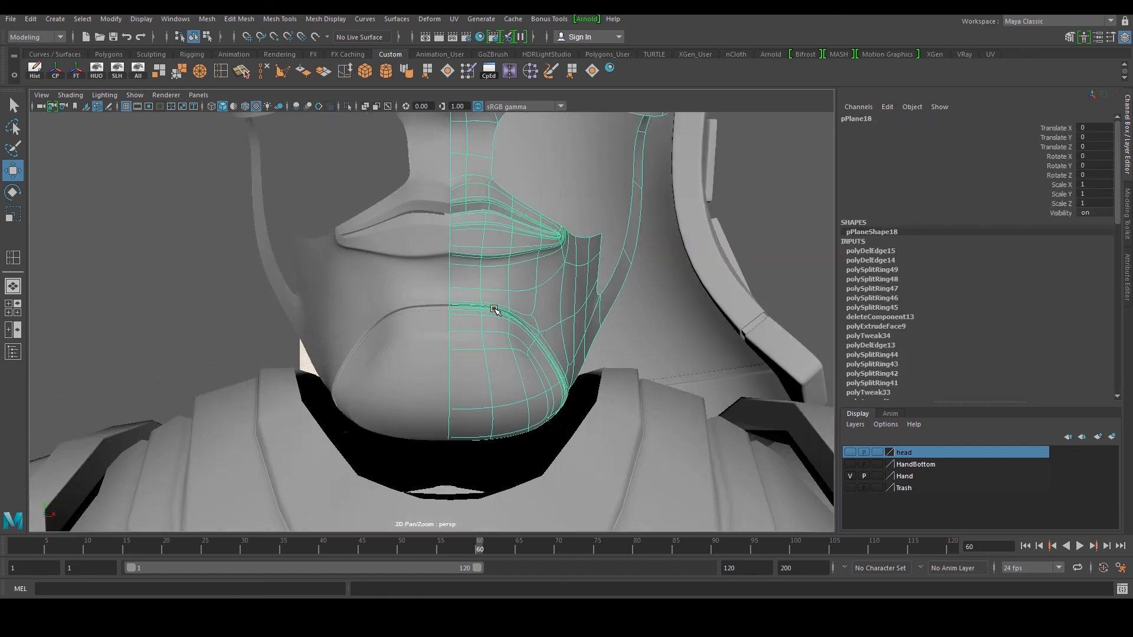
left_click_drag(500, 310, 473, 335, "alt")
scroll(473, 326, "up", 2)
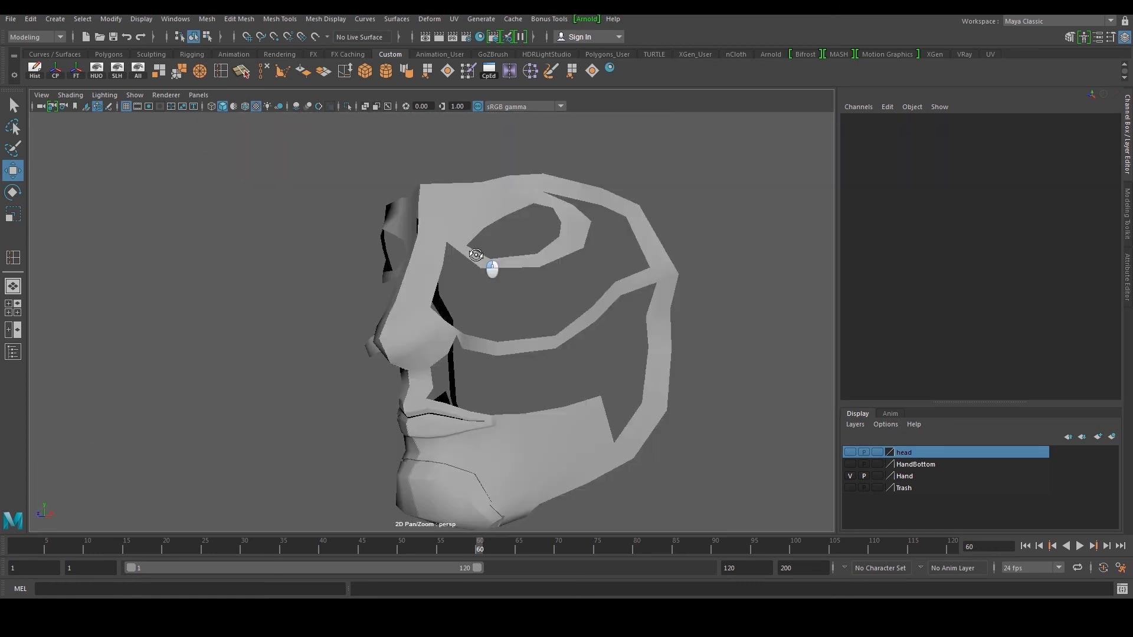
left_click_drag(470, 252, 478, 270, "alt")
left_click_drag(564, 277, 549, 321, "alt")
In the front view, merge the two close vertices at the eye opening's lower inner corner
left_click(498, 366)
key("space")
key("space")
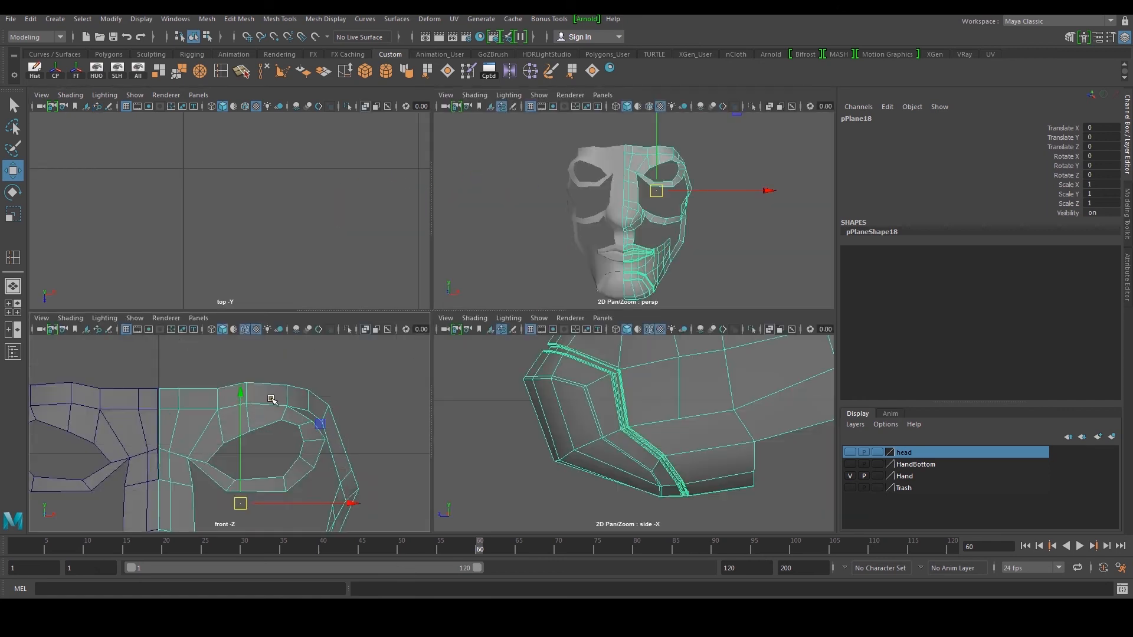
key("F9")
left_click(340, 379)
left_click_drag(394, 411, 361, 455)
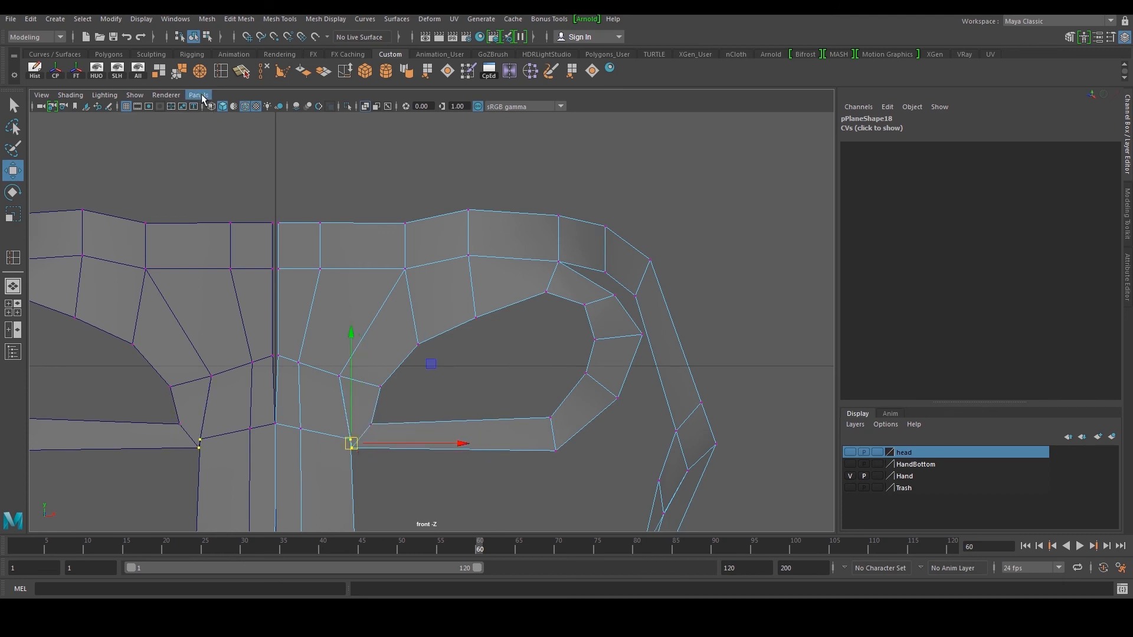
left_click(179, 72)
middle_click_drag(358, 375, 378, 362, "alt")
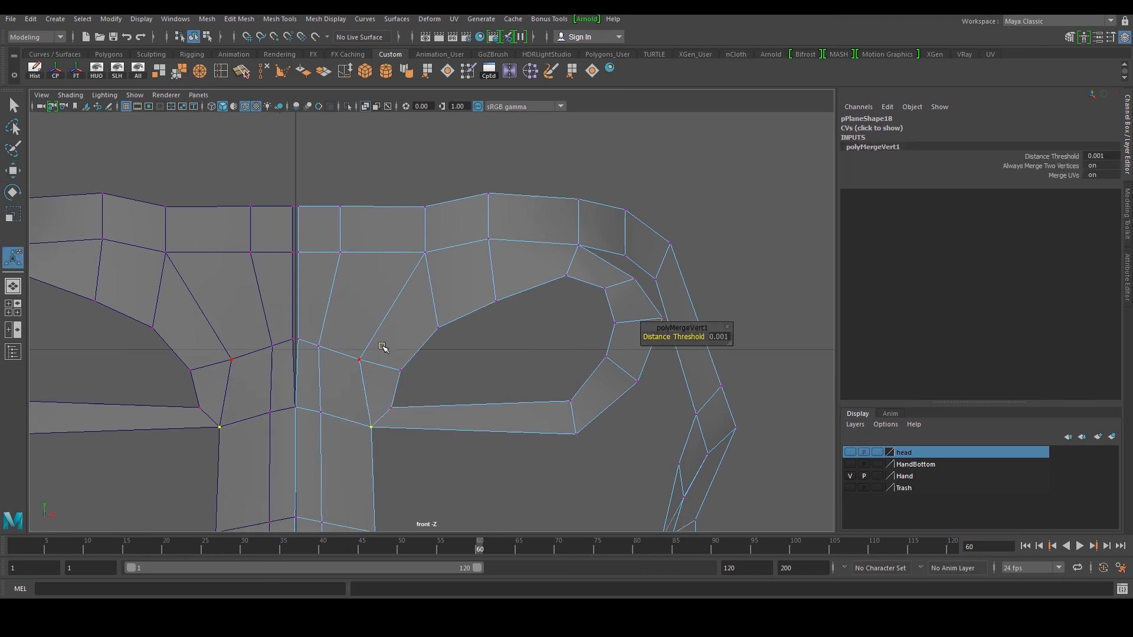
Lower the inner and middle vertices of the eye opening's upper edge in the front view to give it an angry slant
left_click(401, 369)
left_click(396, 366)
key("q")
left_click_drag(388, 350, 373, 369)
key("w")
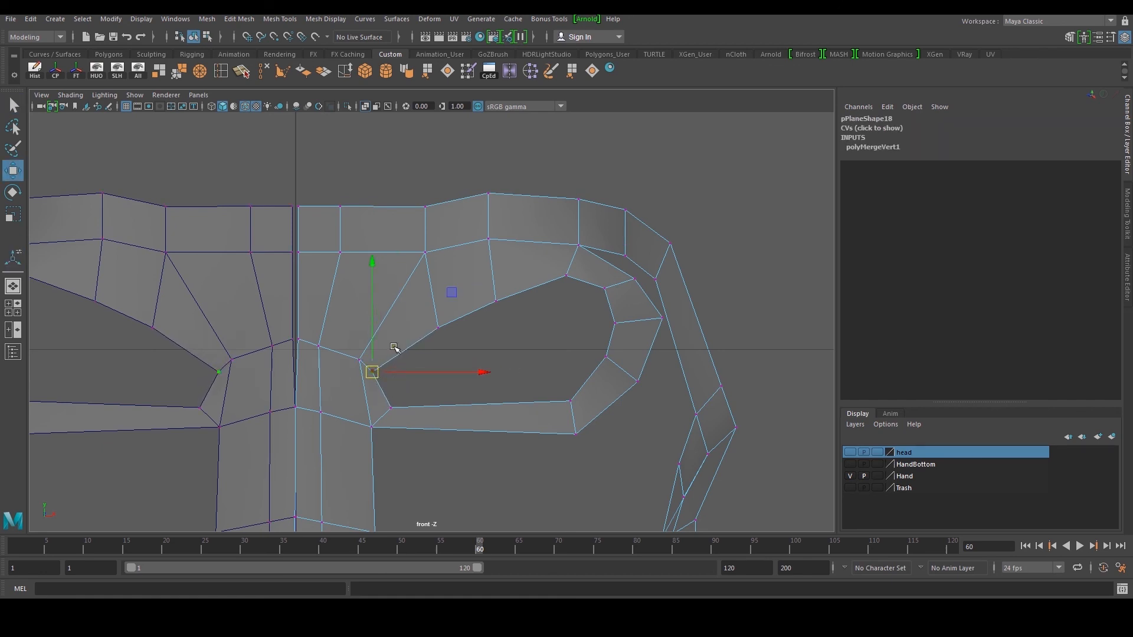
left_click_drag(448, 347, 435, 348)
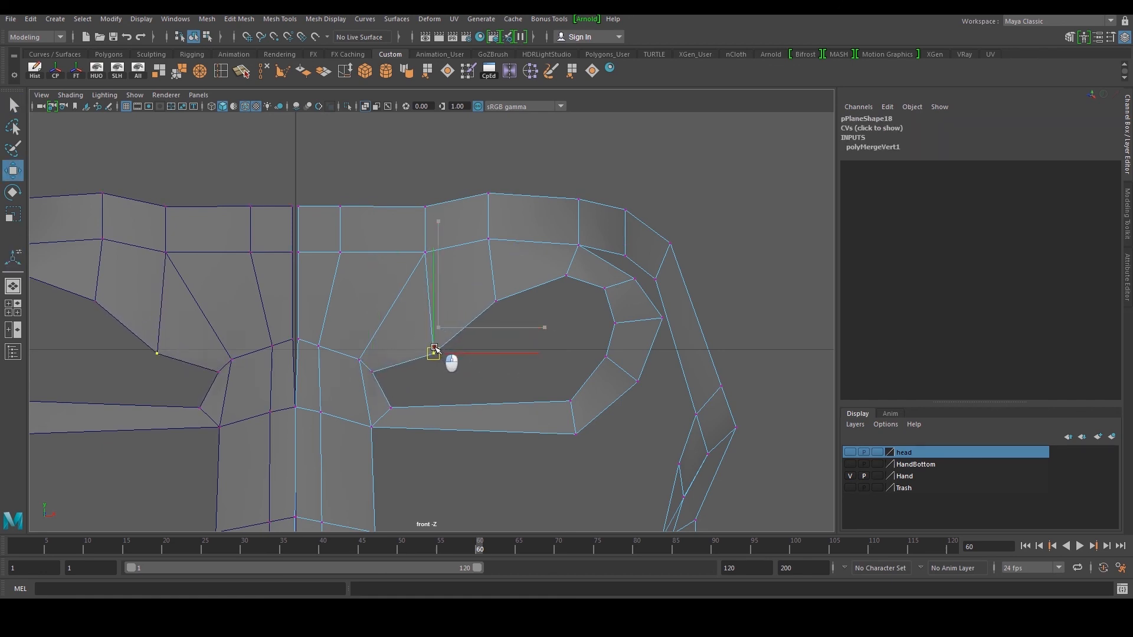
left_click_drag(498, 302, 508, 329)
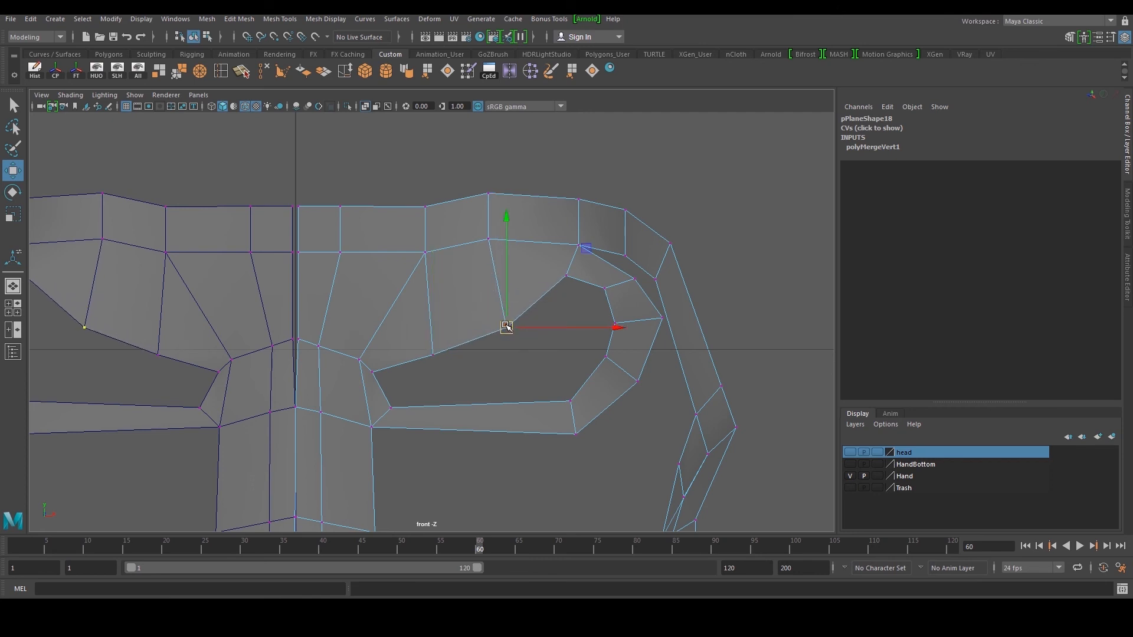
Insert an edge loop across the middle of the lower eyelid strip and move it down to round the lid
scroll(507, 326, "down", 9)
scroll(497, 324, "up", 5)
middle_click_drag(446, 332, 479, 307, "alt")
scroll(480, 318, "up", 2)
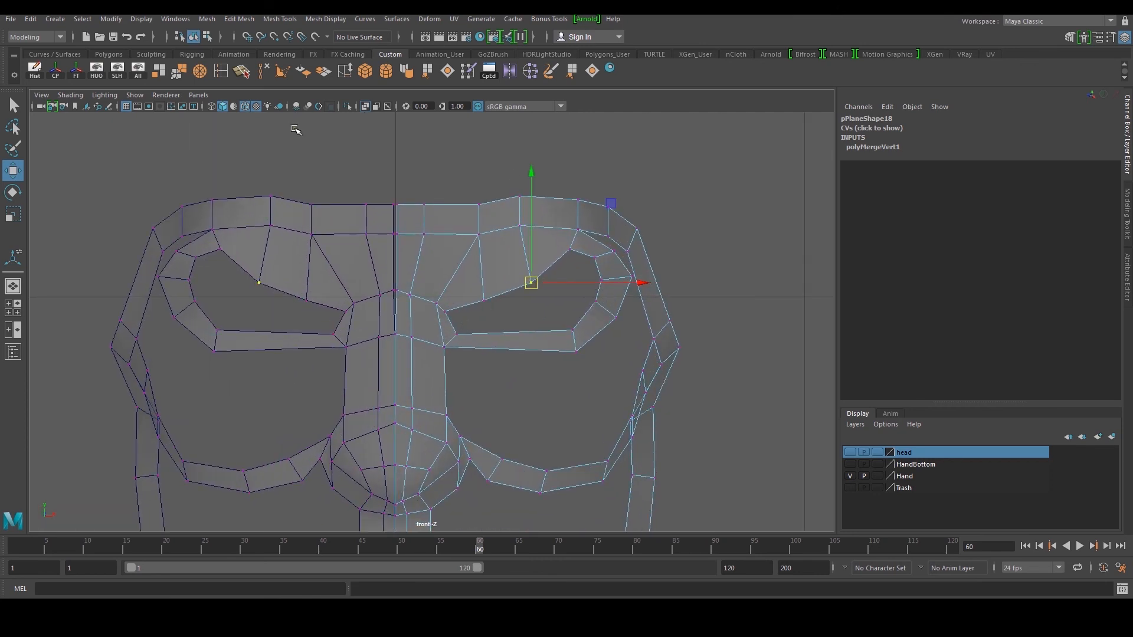
left_click(221, 71)
left_click_drag(520, 330, 509, 336)
key("w")
scroll(515, 313, "up", 2)
left_click_drag(517, 242, 515, 261)
In the side view, reposition the lower eyelid's vertices to curve the strip smoothly around the eye
key("space")
key("space")
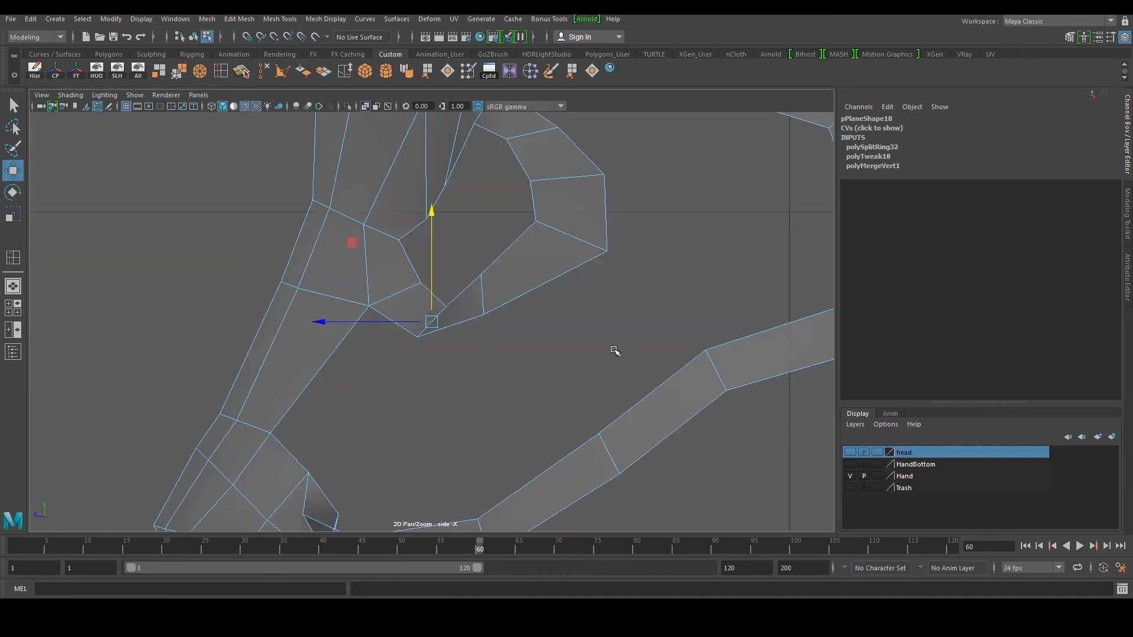
scroll(472, 305, "up", 2)
key("F9")
left_click_drag(443, 289, 455, 306)
left_click_drag(454, 305, 448, 302)
left_click_drag(398, 327, 423, 342)
left_click_drag(416, 342, 438, 343)
left_click_drag(506, 325, 507, 325)
left_click_drag(499, 314, 513, 317)
Reposition the upper eyelid's border vertices in the side view
middle_click_drag(516, 298, 500, 378, "alt")
key("space")
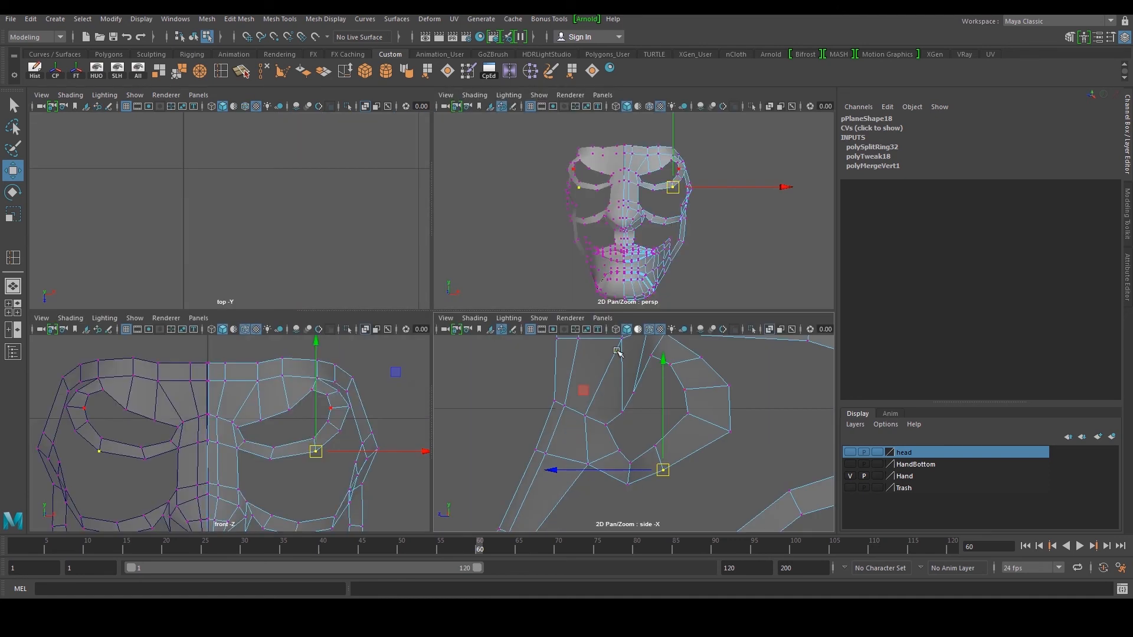
key("space")
middle_click_drag(542, 344, 551, 367, "alt")
left_click_drag(511, 243, 512, 241)
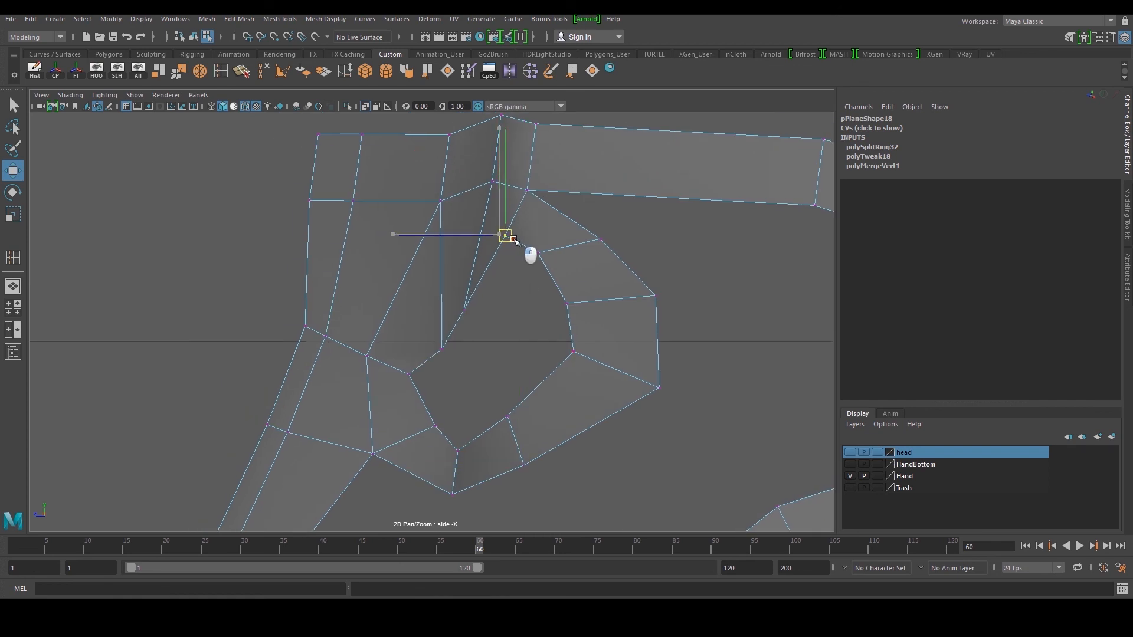
middle_click_drag(439, 315, 442, 349)
In the front view, shift the lower inner corner vertex of the eye opening sideways
key("space")
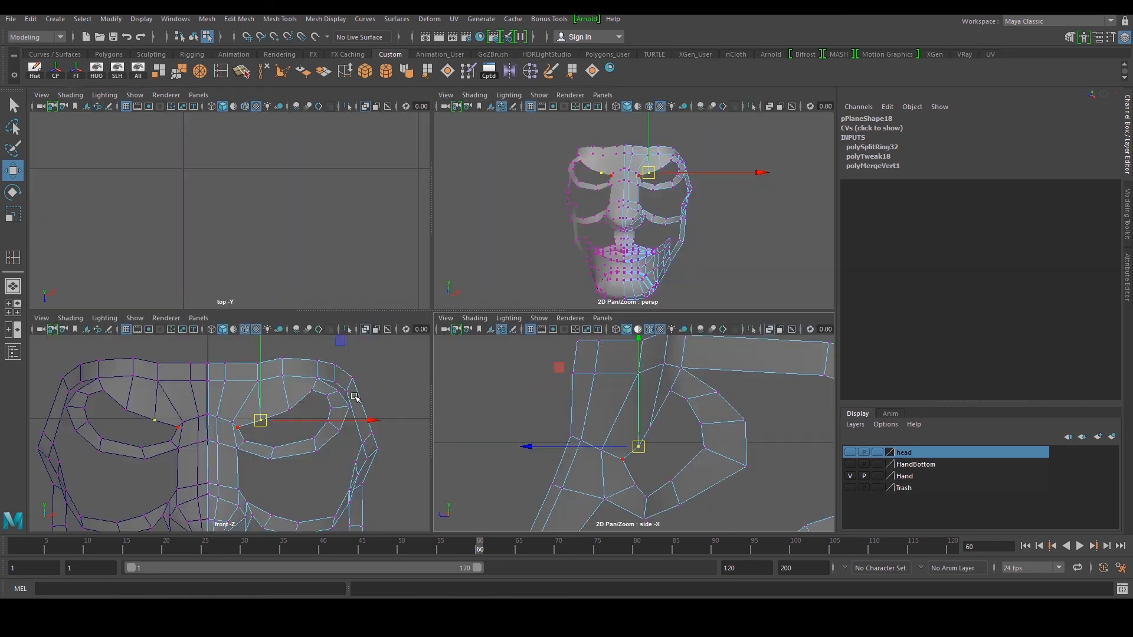
key("space")
left_click_drag(475, 339, 482, 343)
middle_click_drag(648, 242, 592, 299, "alt")
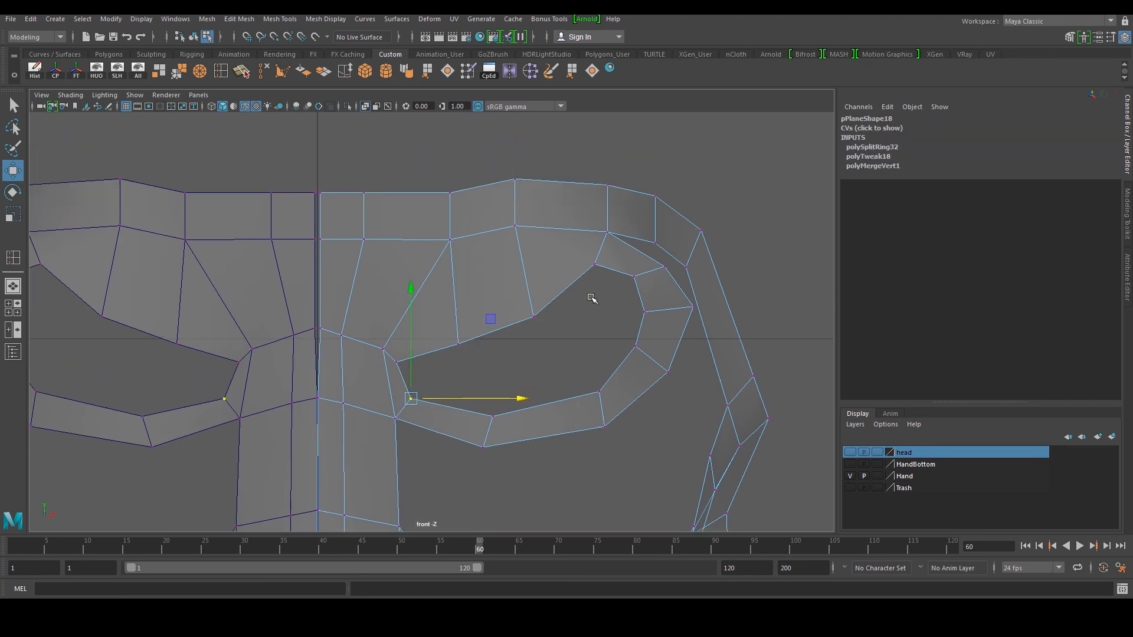
Examine the face mesh from several angles in perspective, checking the eye openings and the open cheek area
key("space")
key("space")
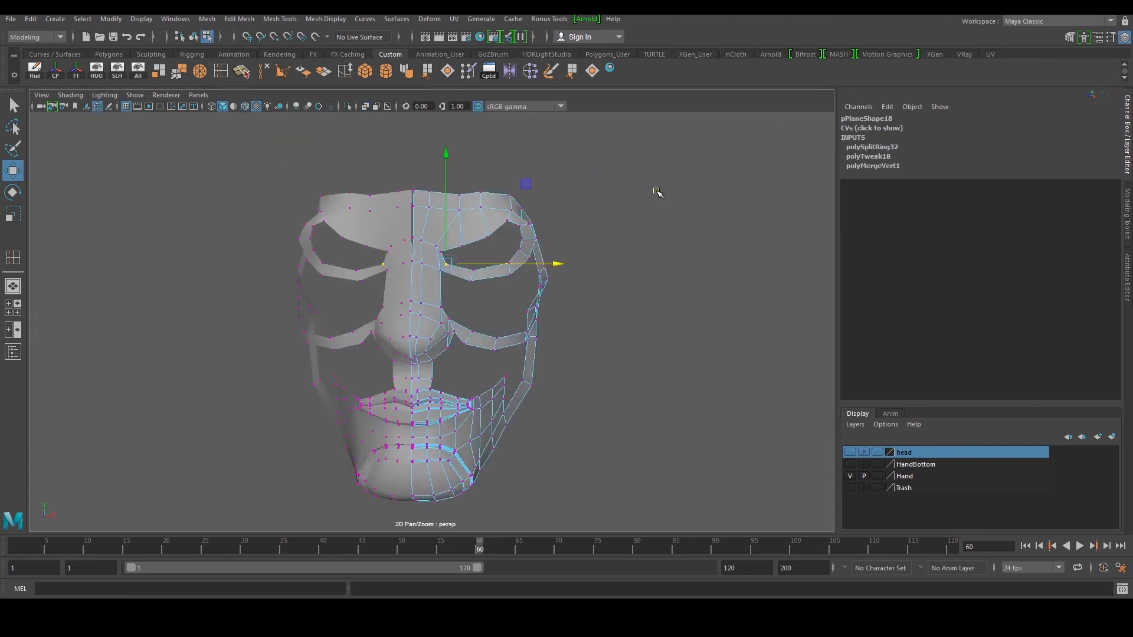
left_click_drag(657, 189, 561, 210, "alt")
left_click_drag(478, 229, 522, 194, "alt")
key("F8")
left_click(668, 179)
left_click_drag(558, 245, 608, 241, "alt")
right_click_drag(608, 241, 592, 276, "alt")
left_click_drag(507, 310, 478, 348, "alt")
left_click(478, 348)
right_click_drag(478, 348, 534, 344, "alt")
left_click_drag(534, 344, 465, 357, "alt")
middle_click_drag(378, 369, 434, 377, "alt")
right_click_drag(384, 378, 433, 385, "alt")
left_click_drag(432, 384, 557, 335, "alt")
Extrude the two upper edges of the cheek strip beside the nose and raise them in the side view
left_click(473, 388)
left_click(531, 388, "shift")
right_click(570, 315, "shift")
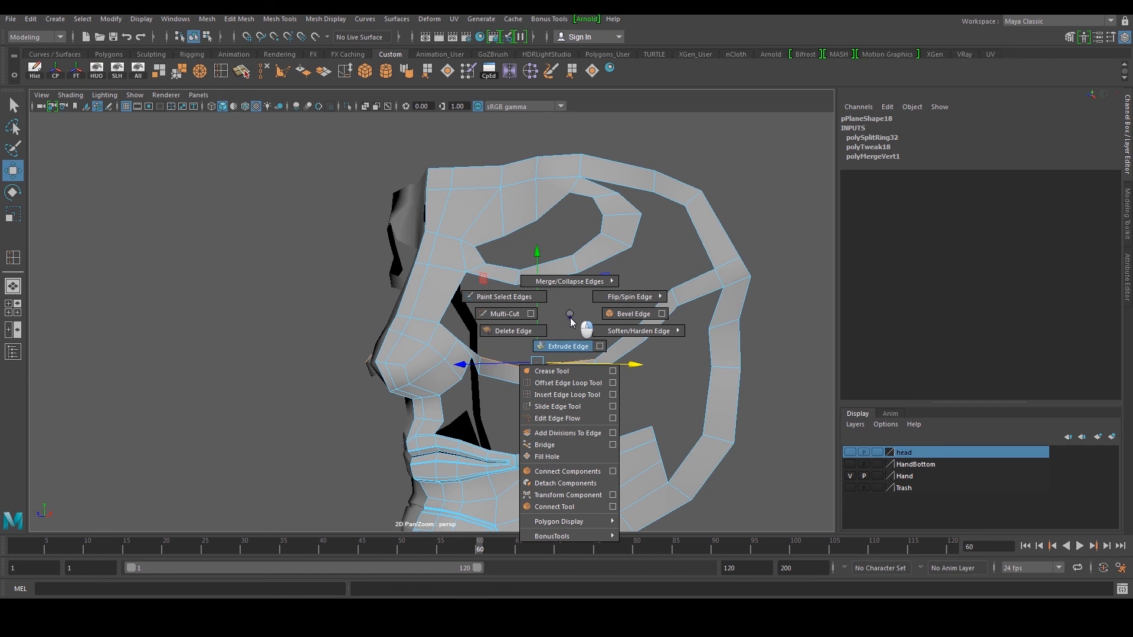
right_click_drag(570, 315, 568, 346, "shift")
key("space")
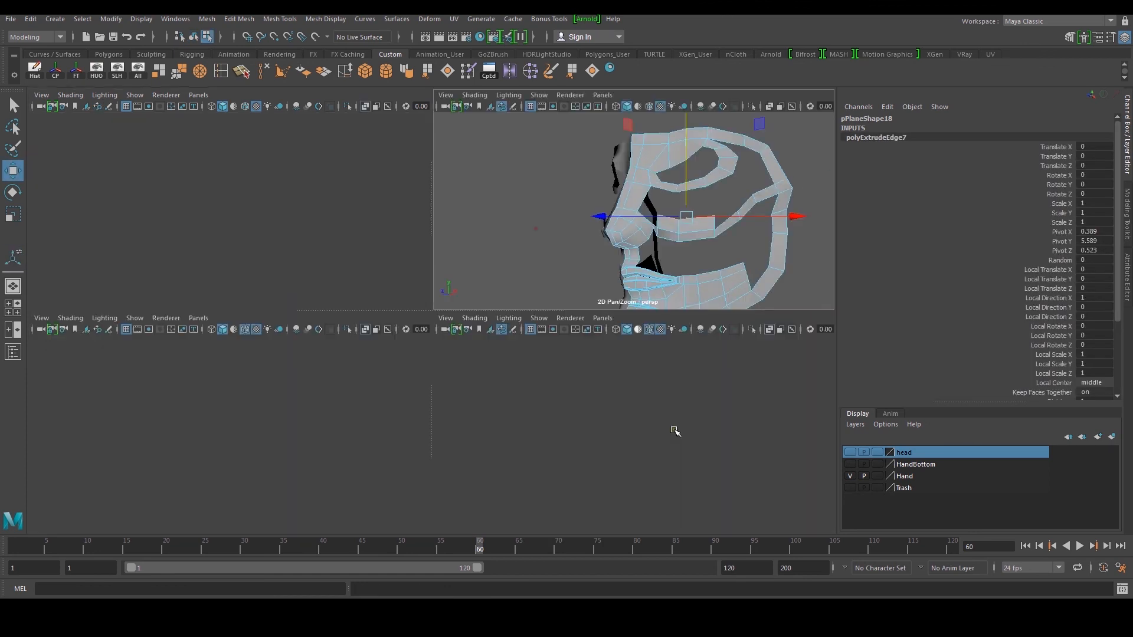
key("space")
left_click_drag(391, 458, 376, 462)
middle_click_drag(376, 462, 400, 374, "alt")
left_click_drag(410, 369, 408, 376)
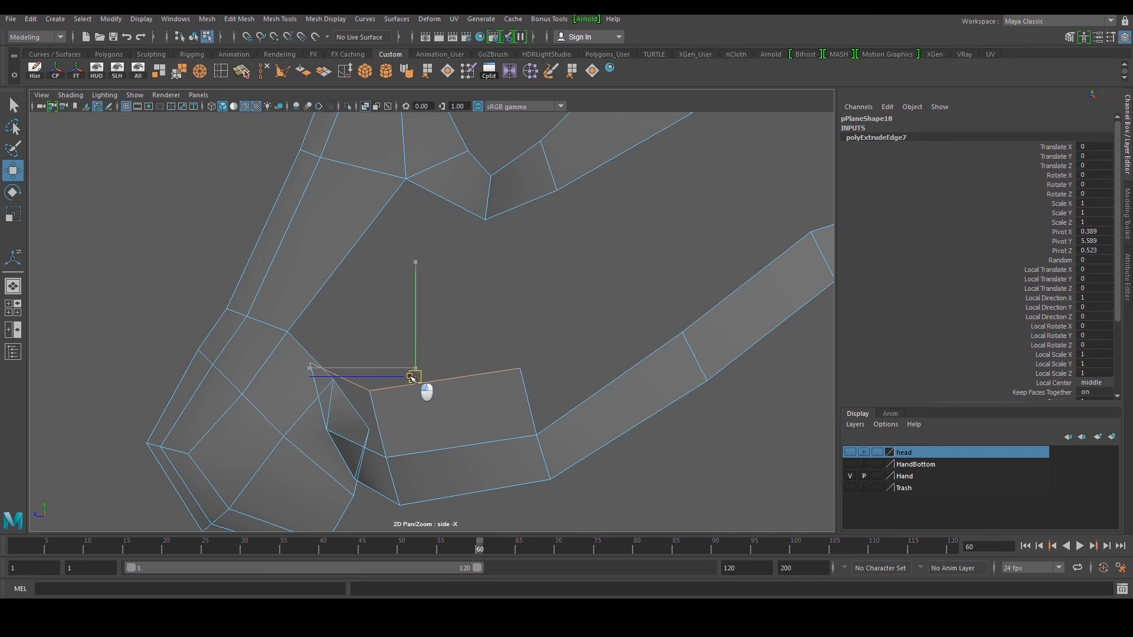
Raise the middle vertex of the extruded cheek row, and extrude the row's two edges again up toward the eye
right_click_drag(412, 396, 378, 395)
left_click_drag(362, 382, 385, 407)
left_click_drag(372, 391, 375, 379)
right_click_drag(420, 399, 385, 359)
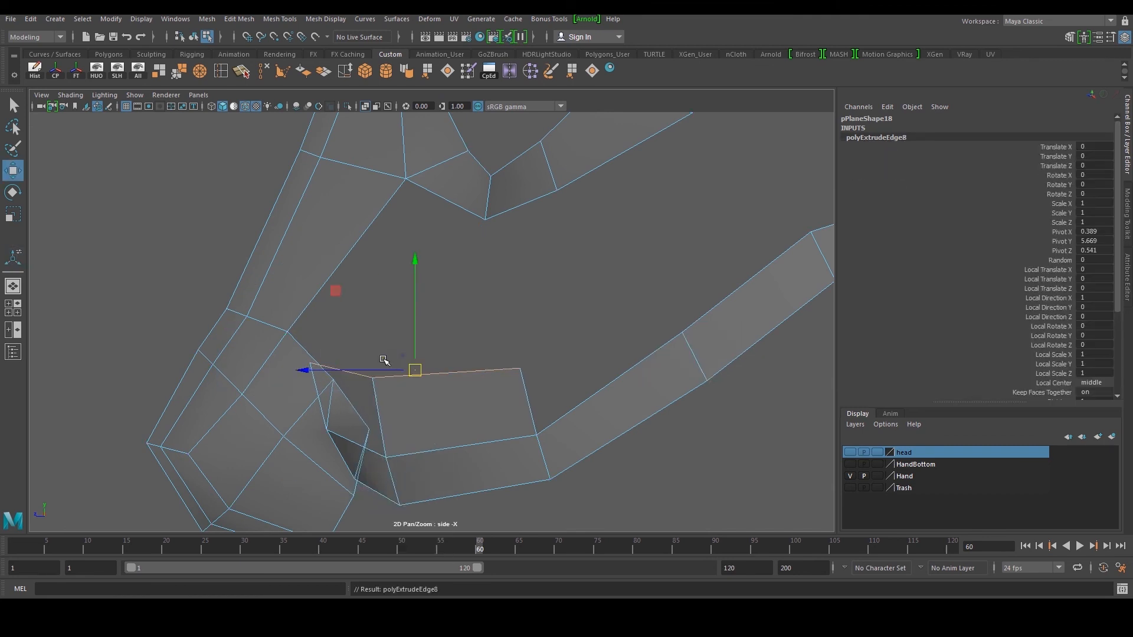
left_click_drag(414, 371, 436, 290)
In the side view, reposition the vertices of the new cheek rows to slope up toward the nose
right_click_drag(489, 341, 455, 344)
left_click_drag(483, 348, 535, 386)
left_click_drag(521, 368, 526, 373)
left_click(544, 294)
left_click_drag(545, 294, 530, 298)
left_click_drag(328, 278, 358, 251)
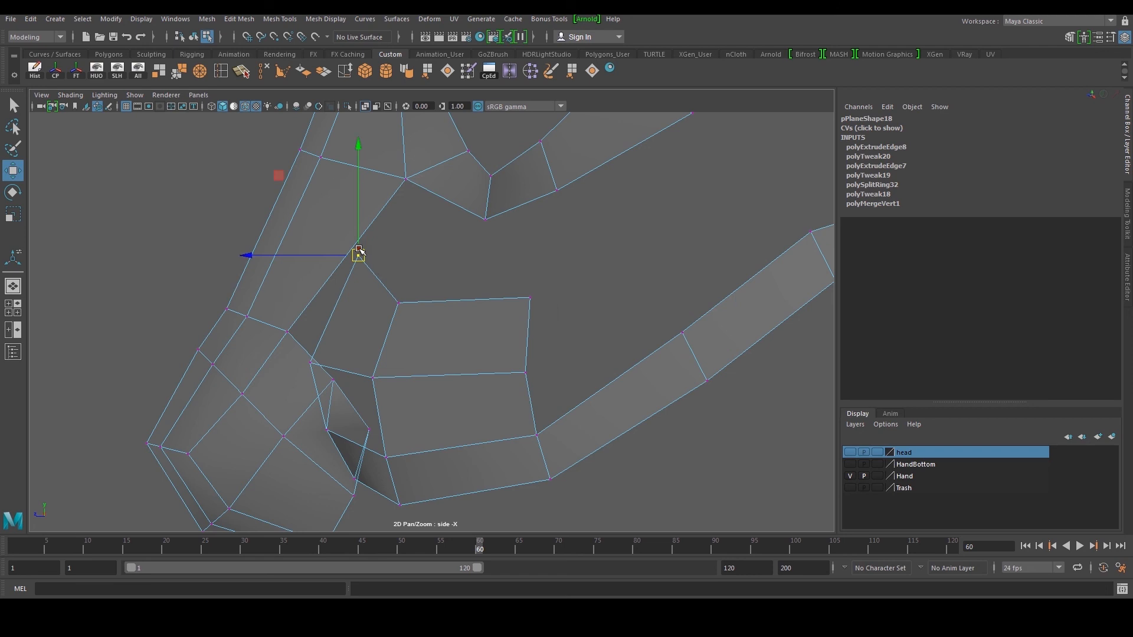
left_click_drag(408, 312, 406, 308)
left_click_drag(400, 304, 415, 276)
left_click(529, 298)
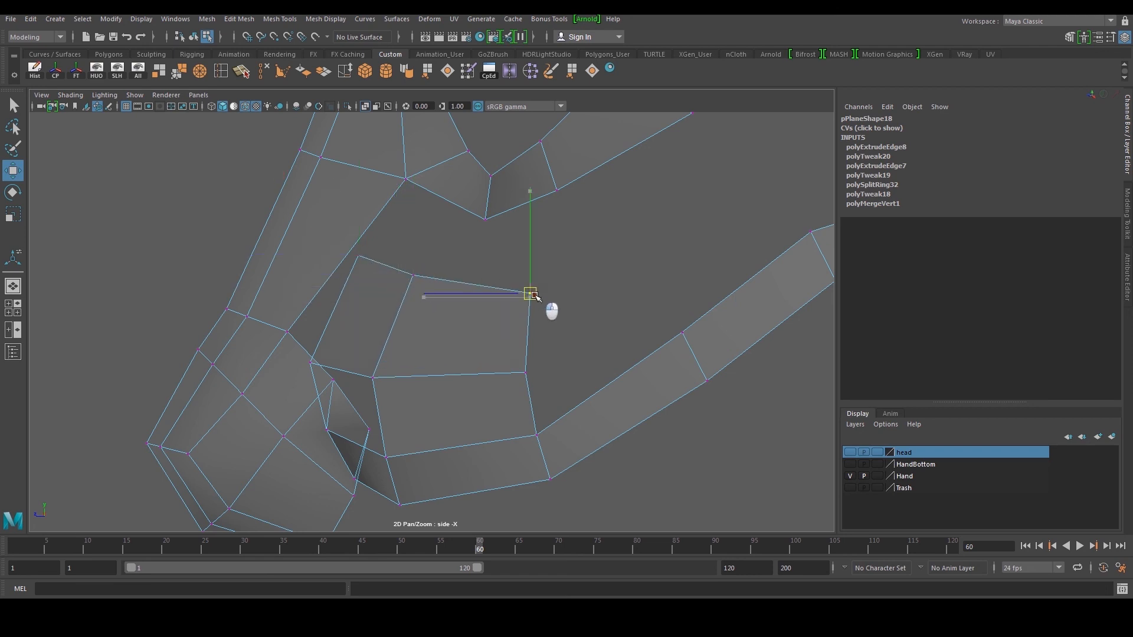
In perspective, shift the outer vertices of the cheek patch sideways to round the cheek
key("space")
key("space")
left_click_drag(576, 239, 647, 241, "alt")
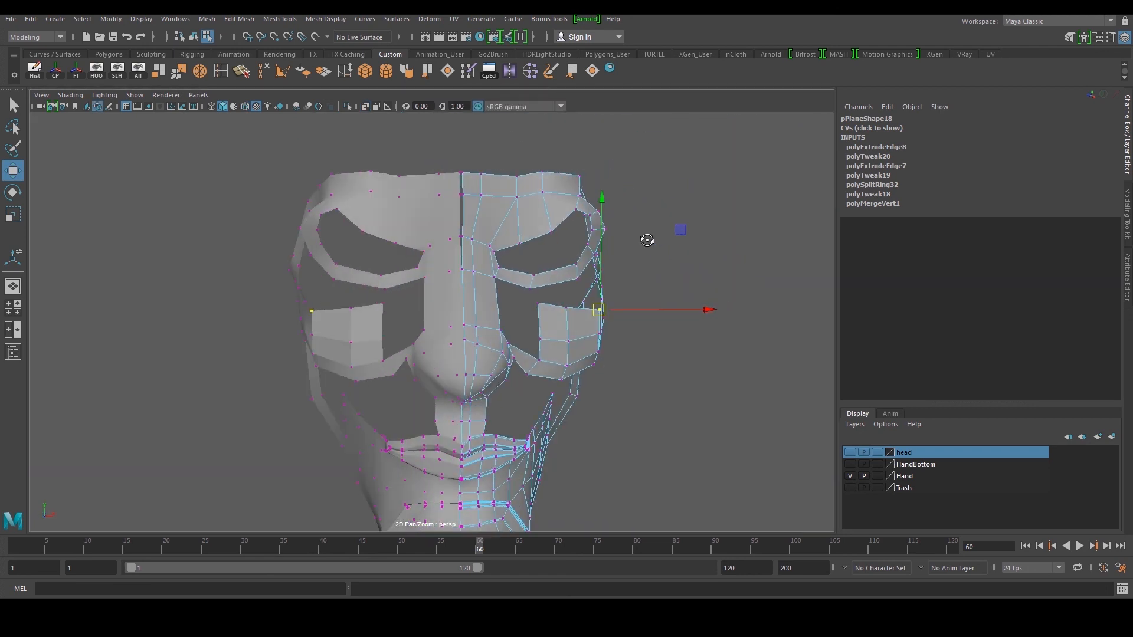
scroll(628, 269, "up", 3)
left_click_drag(569, 304, 546, 334, "alt")
right_click_drag(547, 335, 546, 321)
left_click(606, 341)
left_click_drag(656, 342, 648, 343)
left_click(592, 323)
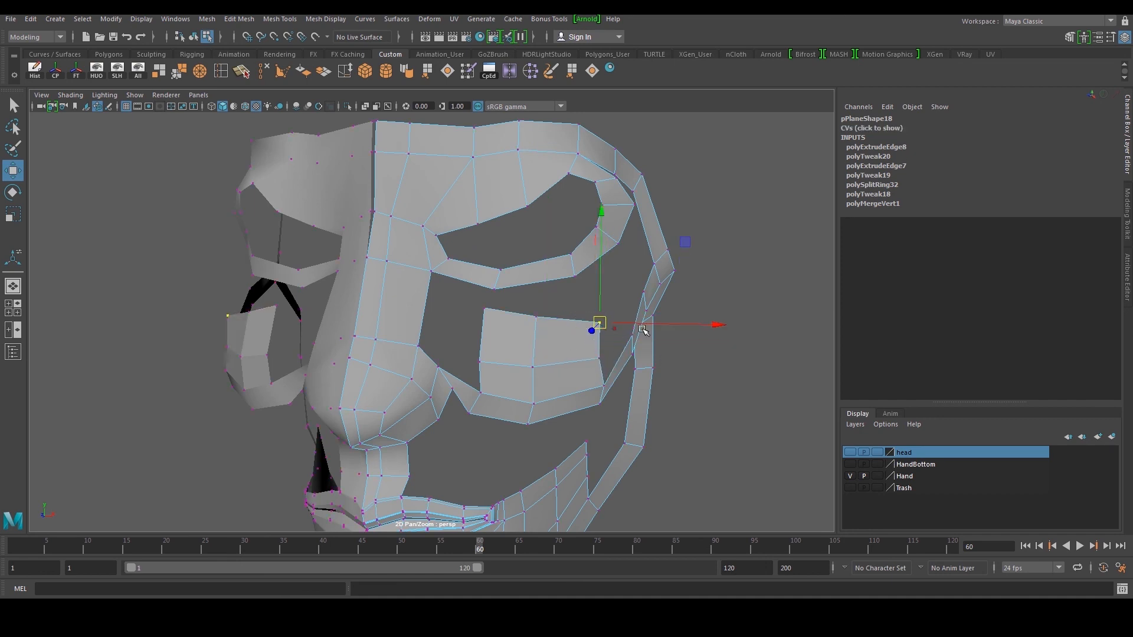
Extrude the two top edges of the cheek patch up toward the lower eyelid
left_click_drag(635, 325, 519, 379, "alt")
left_click(523, 370)
left_click(524, 370)
left_click(501, 371, "shift")
right_click_drag(498, 347, 509, 379, "shift")
left_click_drag(514, 365, 497, 331)
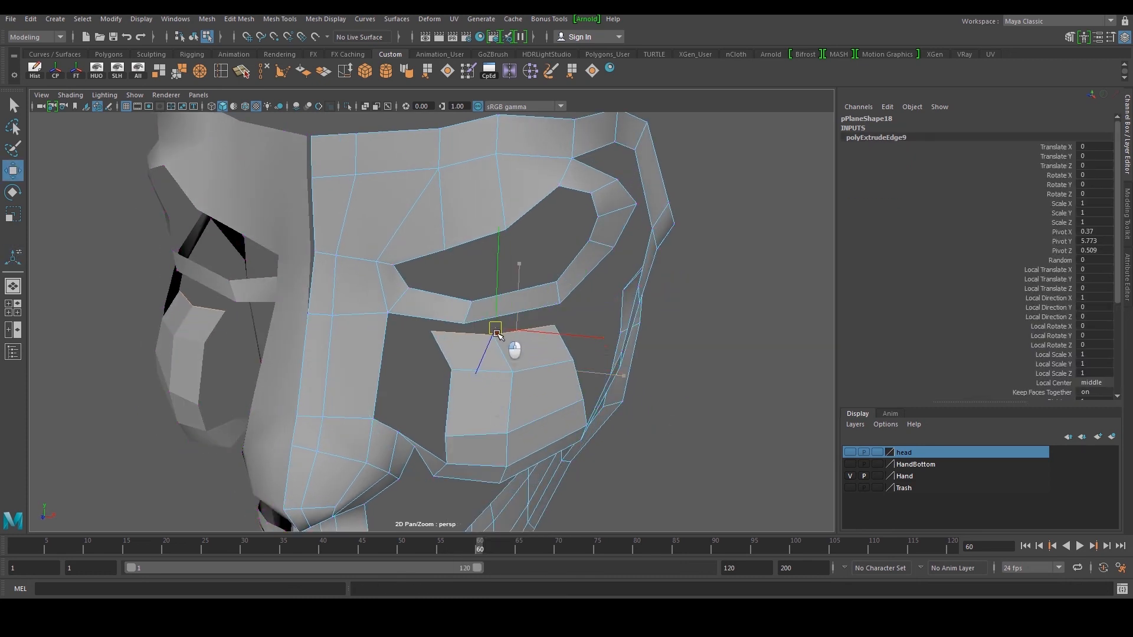
Snap the middle and outer vertices of the extruded cheek row onto the lower eyelid's border vertices
right_click_drag(499, 333, 461, 330)
left_click_drag(504, 343, 483, 324)
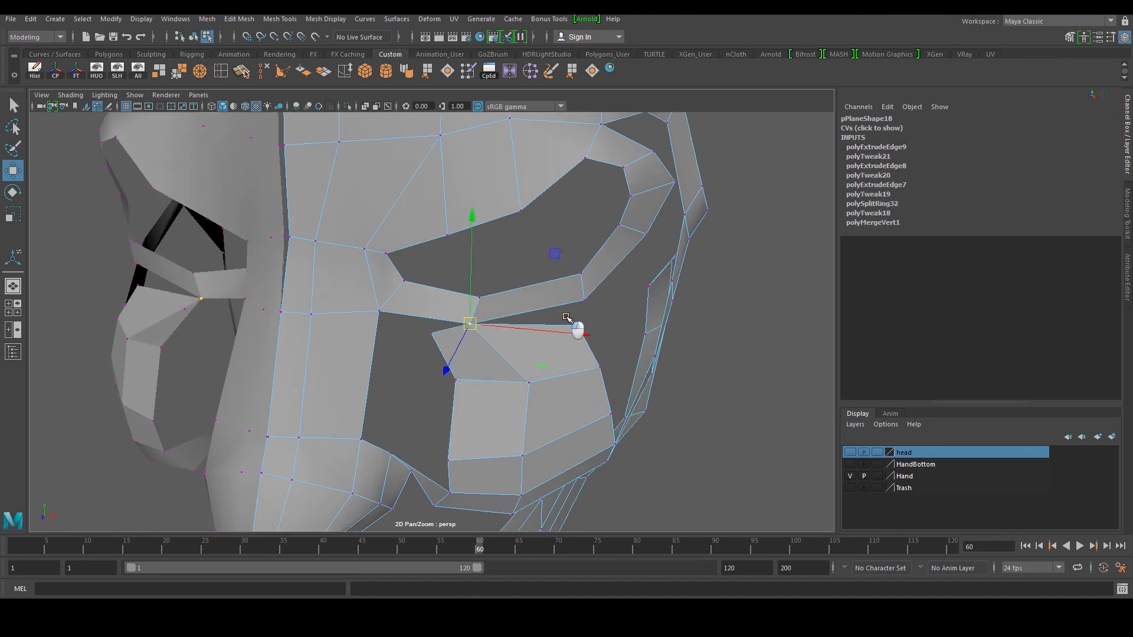
left_click_drag(566, 317, 591, 311)
left_click_drag(429, 345, 447, 339, "alt")
In the front view, reposition the cheek patch's vertices and the lower eyelid's inner vertex to even out the mesh flow
key("space")
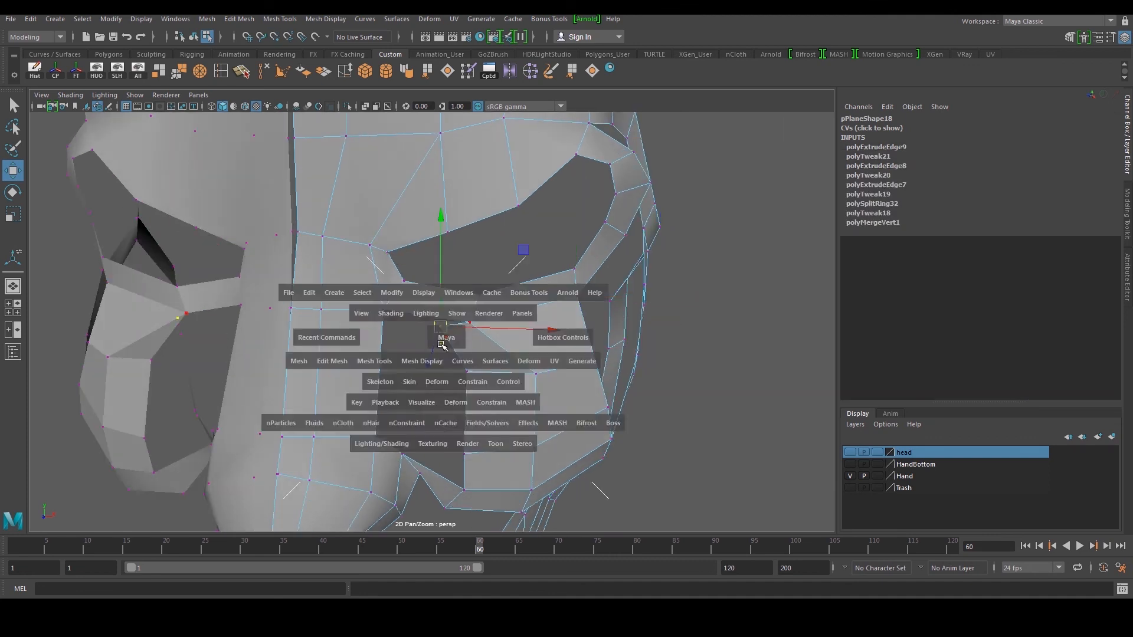
key("space")
left_click_drag(358, 433, 394, 393, "alt")
left_click_drag(498, 400, 528, 461)
middle_click_drag(528, 461, 514, 382, "alt")
left_click_drag(514, 381, 509, 388)
middle_click_drag(517, 451, 549, 448)
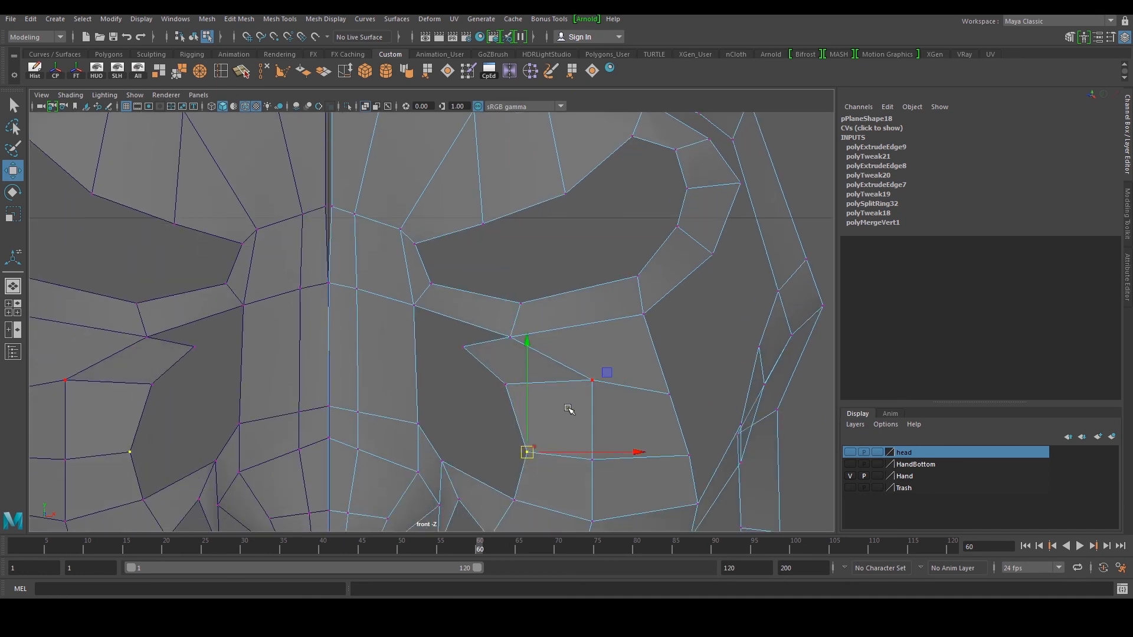
left_click_drag(602, 468, 604, 469)
middle_click_drag(608, 457, 634, 460)
middle_click_drag(666, 393, 646, 338, "alt")
mouse_move(643, 323)
left_mouse_down()
mouse_move(656, 347)
mouse_move(648, 327)
left_mouse_up()
left_click_drag(431, 280, 456, 302)
middle_click_drag(457, 301, 456, 309)
Insert an edge loop across the nose bridge, level with the upper cheek
left_click(221, 72)
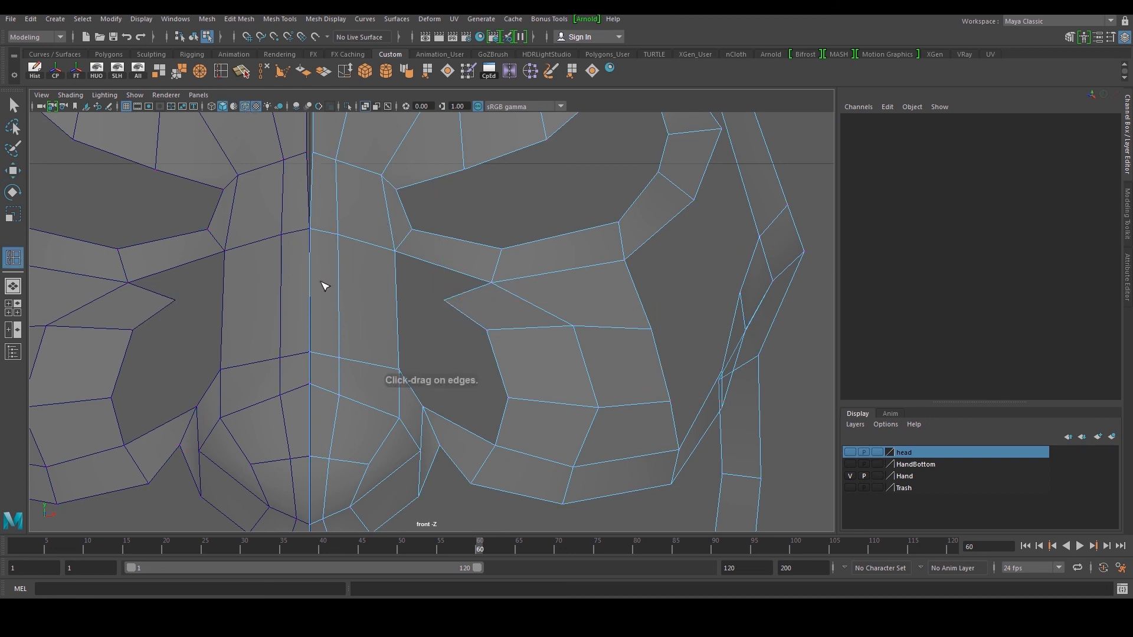
left_click(339, 277)
key("space")
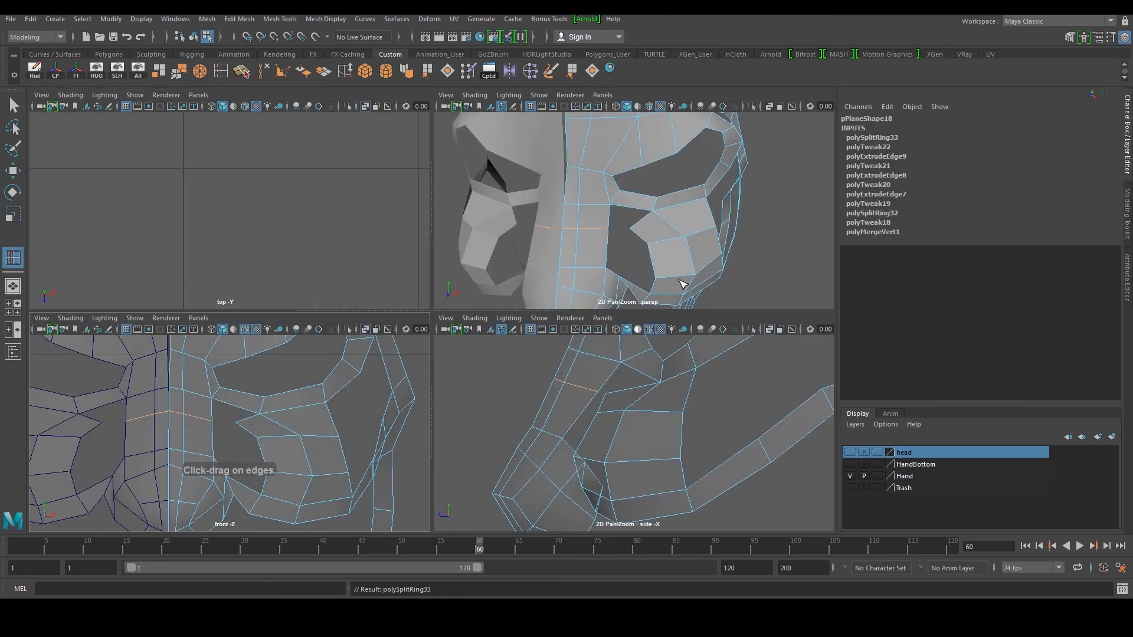
key("space")
Shift the upper inner cheek vertex along the depth axis in perspective
left_click_drag(580, 278, 409, 285, "alt")
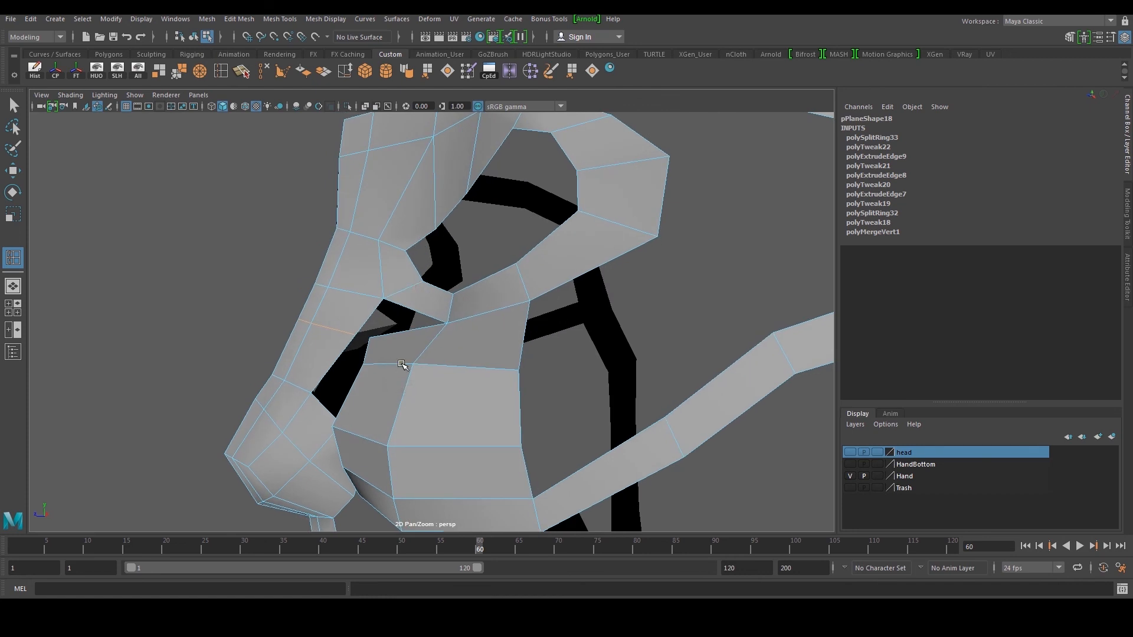
key("w")
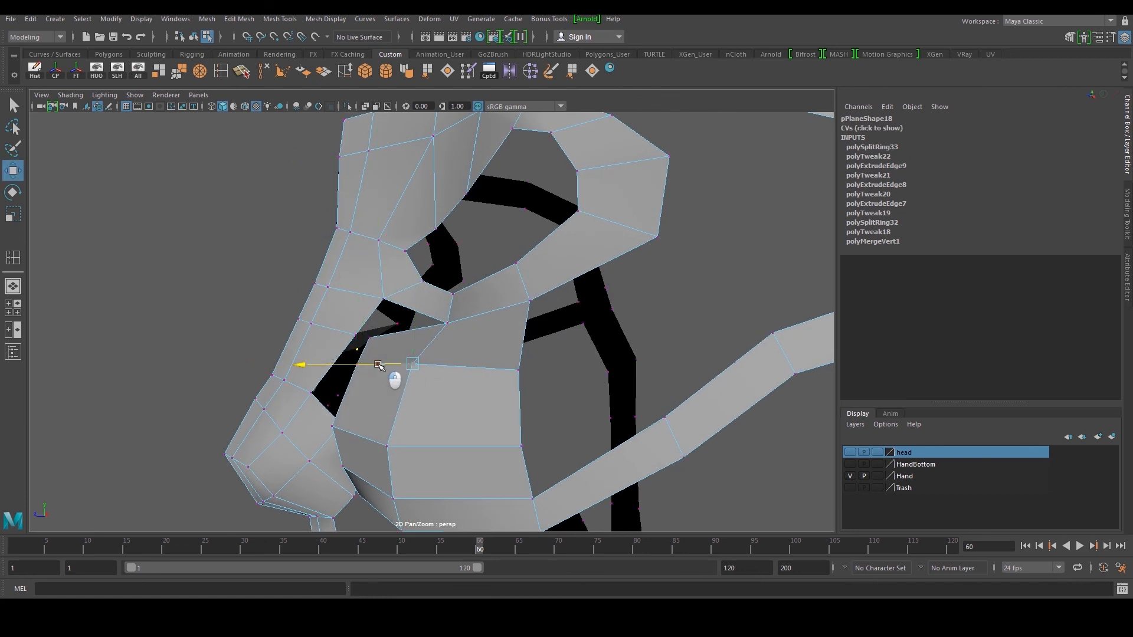
left_click_drag(387, 349, 490, 220, "alt")
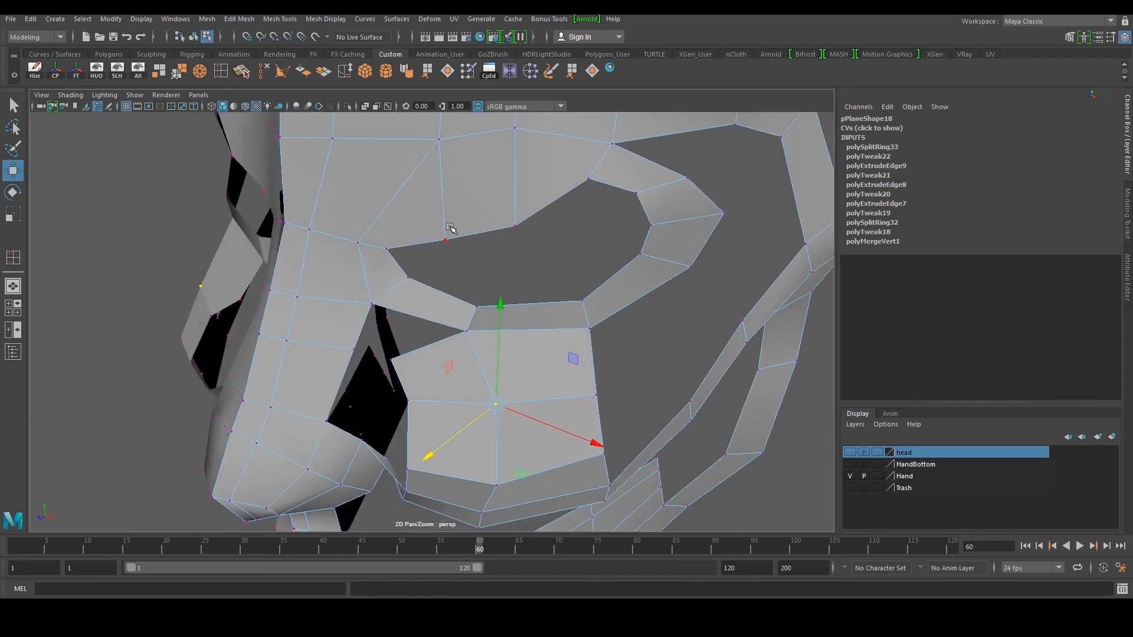
Append a polygon joining the nose bridge to the upper cheek, and fill the remaining hole between nose and cheek
right_click_drag(450, 228, 482, 185)
left_click(571, 77)
left_click(422, 346)
left_click(364, 329)
key("Return")
key("w")
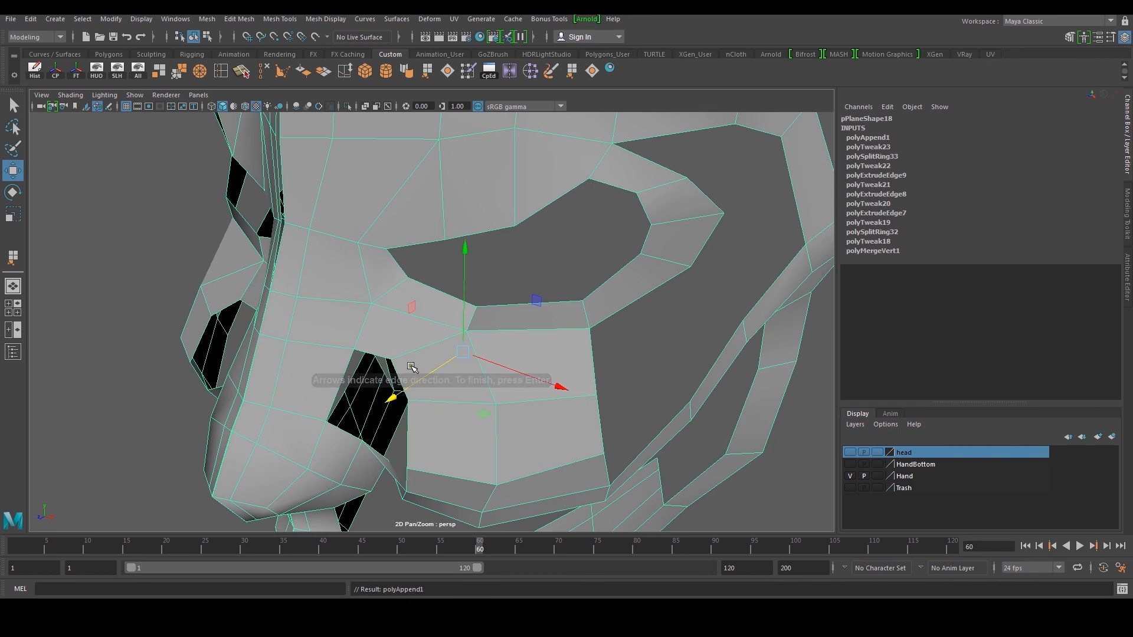
left_click_drag(402, 387, 418, 171, "alt")
left_click(585, 71)
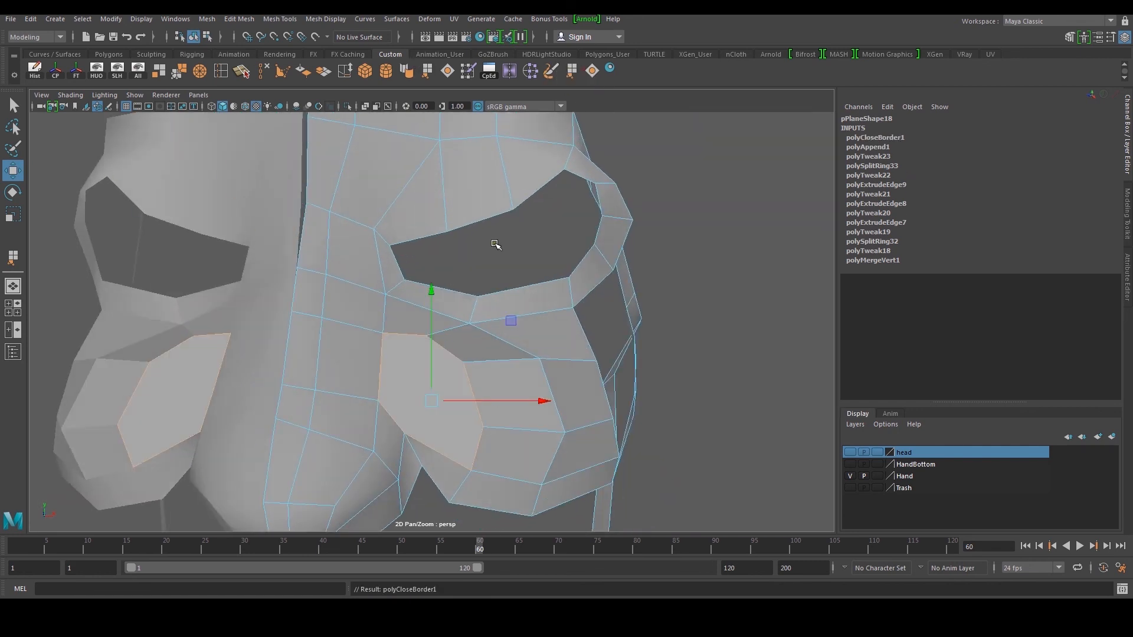
left_click_drag(495, 244, 452, 258, "alt")
Split the filled face from the inner cheek vertex to the nostril wing, and cut another edge line across the nose bridge
left_click(243, 73)
left_click_drag(390, 354, 410, 435, "alt")
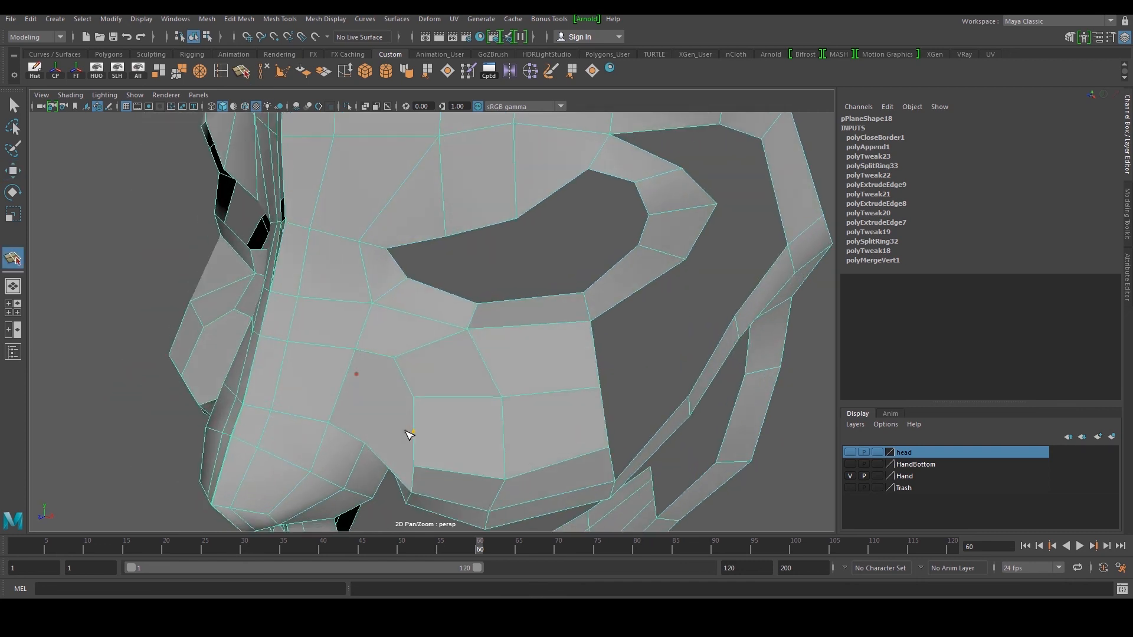
middle_click_drag(409, 435, 431, 402, "alt")
left_click_drag(432, 354, 449, 376, "alt")
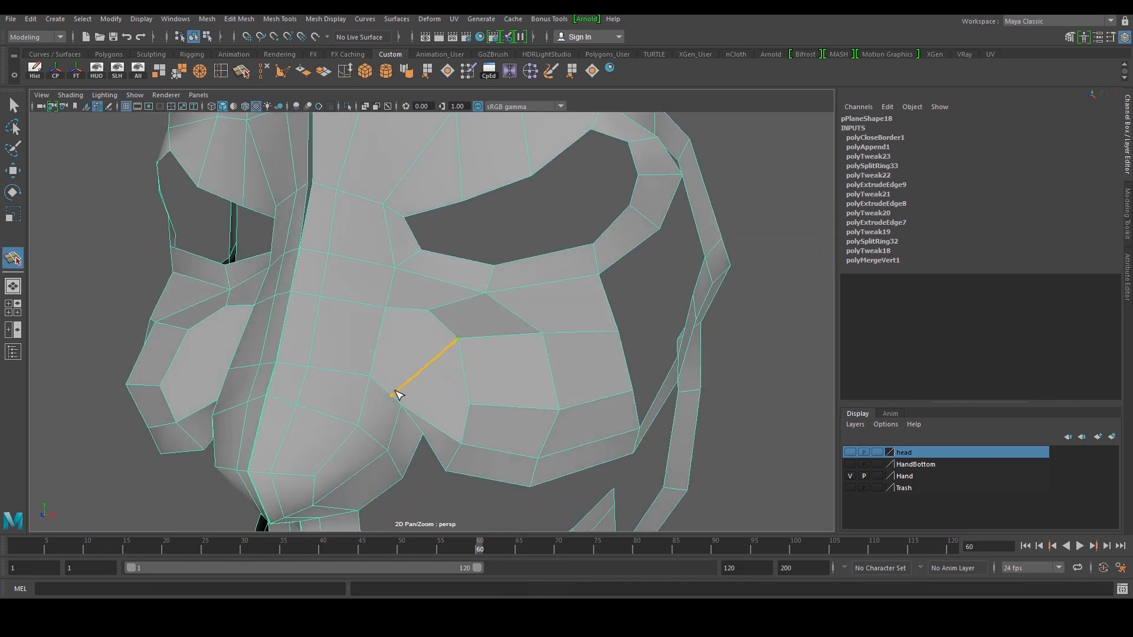
key("w")
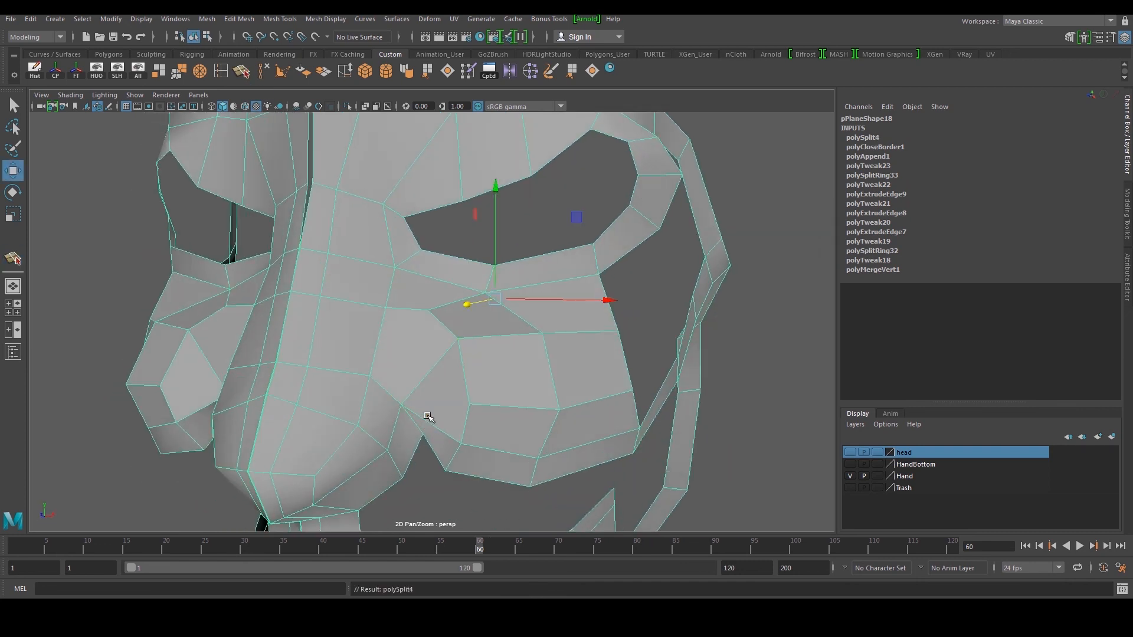
key("y")
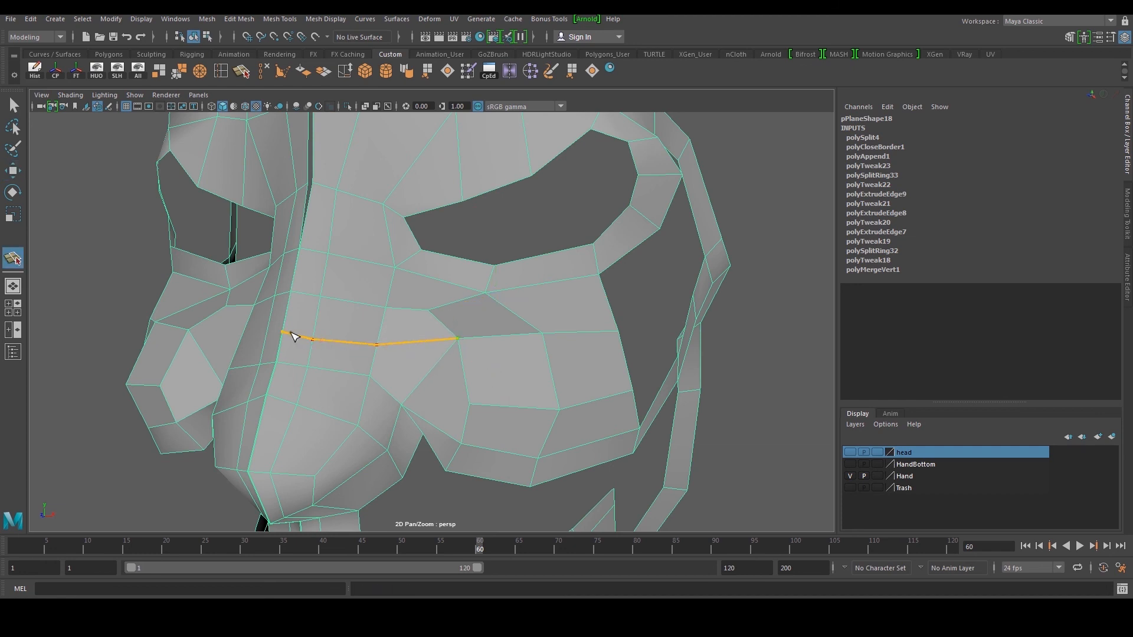
key("w")
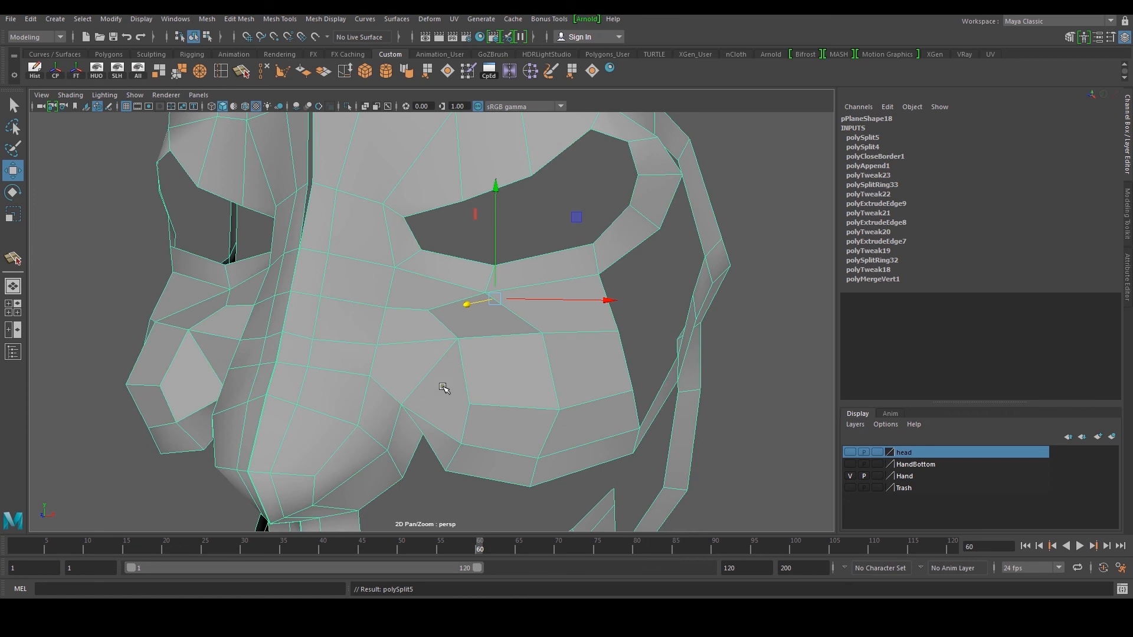
In the front view, adjust the vertices between the nose bridge, inner cheek and nostril wing to even their spacing
key("space")
key("space")
key("F9")
left_click(487, 336)
left_click(395, 289)
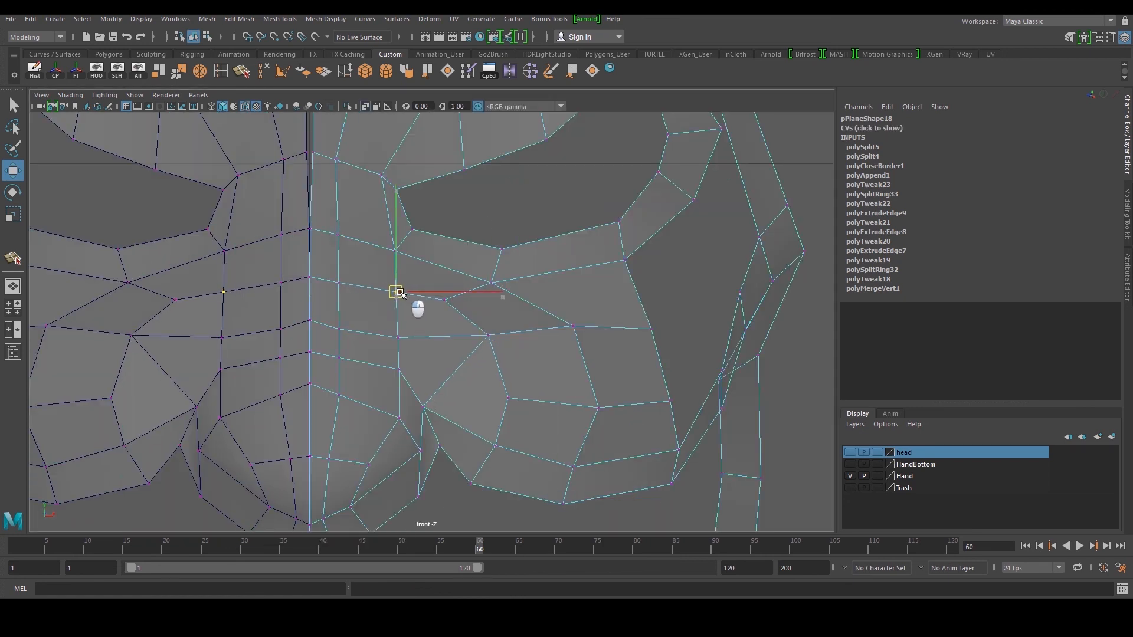
middle_click_drag(451, 306, 466, 316, "shift")
key("ctrl+z")
left_click(445, 300)
left_click_drag(444, 300, 445, 305)
left_click(489, 337)
left_click_drag(489, 337, 490, 341)
left_click_drag(522, 403, 521, 404)
left_click_drag(436, 418, 436, 418)
In the side view, reposition the lower nose bridge's profile vertices to smooth the line above the nose tip
key("space")
key("space")
left_click_drag(570, 250, 430, 271, "alt")
middle_click_drag(398, 301, 485, 287, "alt")
scroll(484, 290, "up", 4)
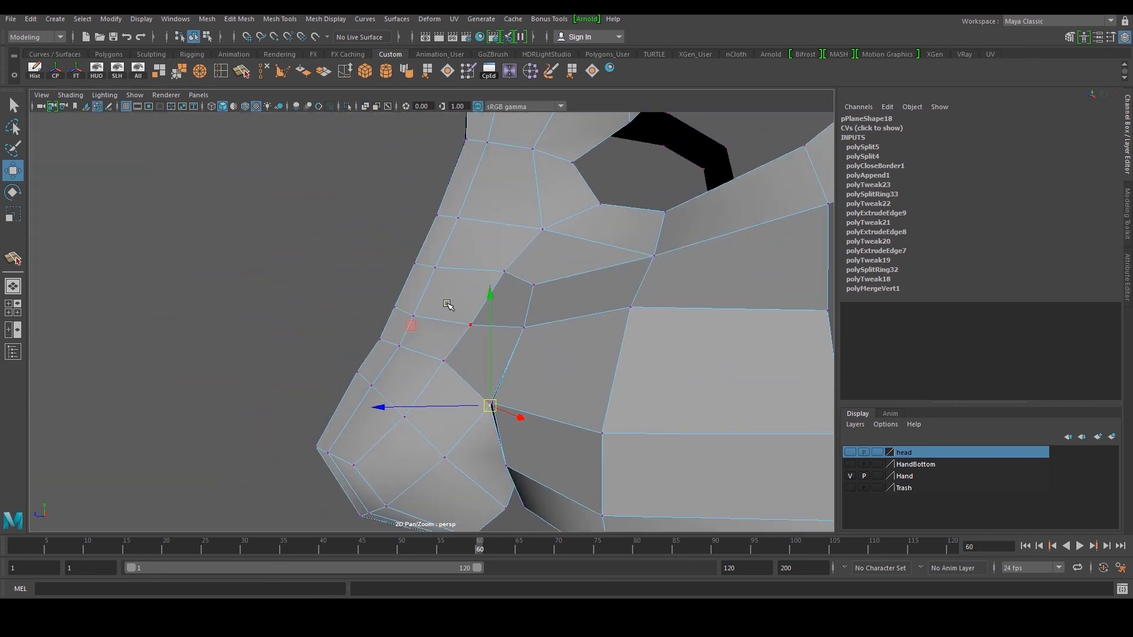
key("space")
key("space")
scroll(400, 300, "up", 3)
left_click_drag(438, 338, 436, 345)
key("F8")
key("F8")
left_click_drag(430, 336, 432, 394)
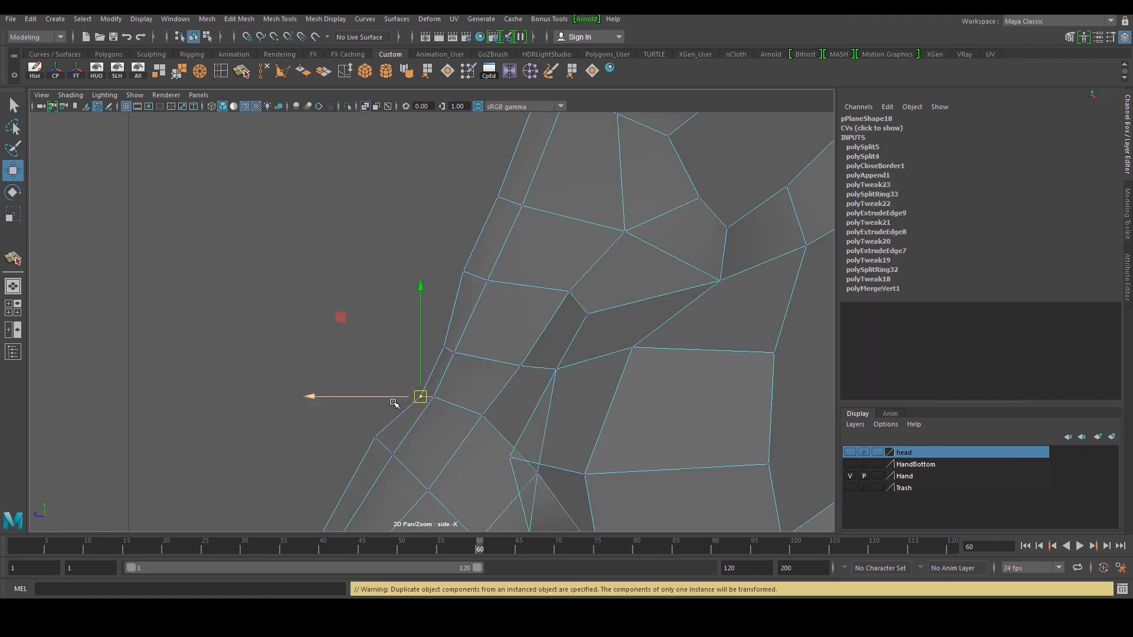
middle_click_drag(394, 404, 428, 336, "alt")
left_click_drag(453, 354, 466, 361)
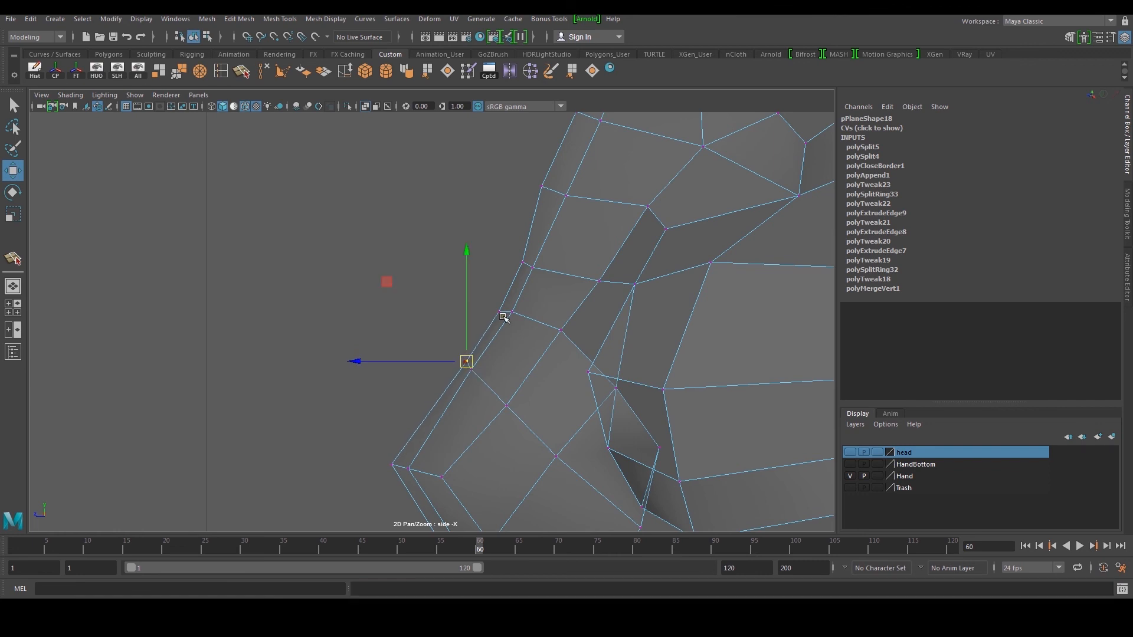
Reposition the upper nose bridge's profile vertices in the side view, up to the brow
scroll(504, 316, "up", 2)
middle_click_drag(519, 129, 430, 242, "alt")
left_click_drag(430, 243, 487, 290)
left_click_drag(473, 275, 474, 274)
middle_click_drag(497, 155, 472, 269, "alt")
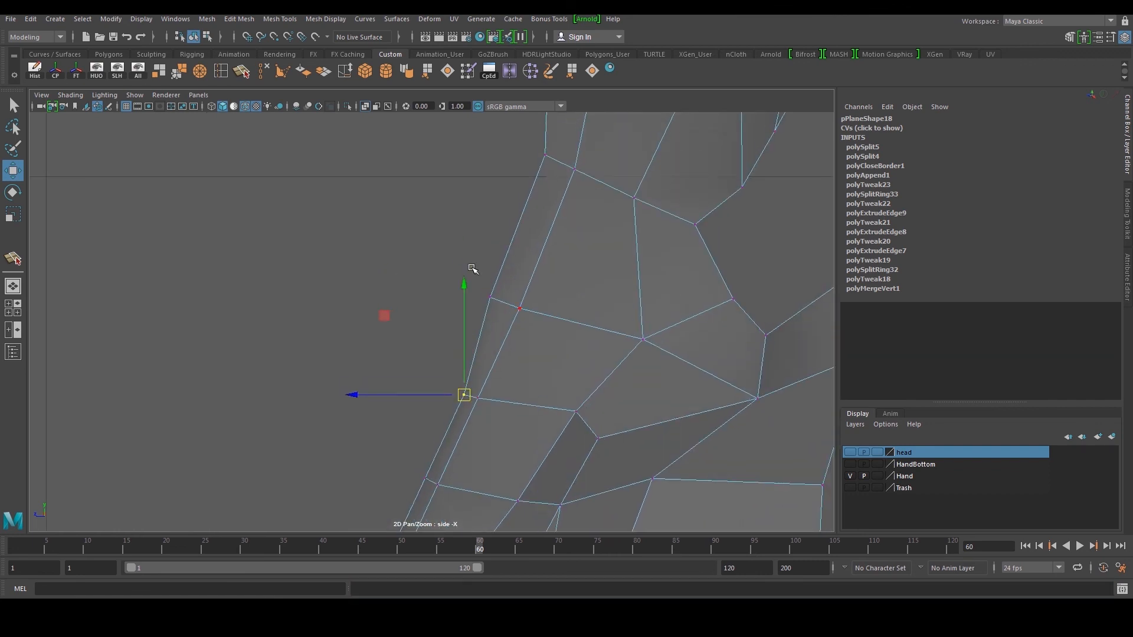
left_click_drag(489, 297, 506, 308)
middle_click_drag(508, 317, 486, 365, "alt")
left_click_drag(534, 269, 535, 269)
left_click_drag(520, 254, 530, 264)
In the side view, adjust the inner cheek's vertices from the lower eyelid down to the cheek strip's bottom corner
scroll(531, 261, "down", 10)
scroll(517, 319, "up", 5)
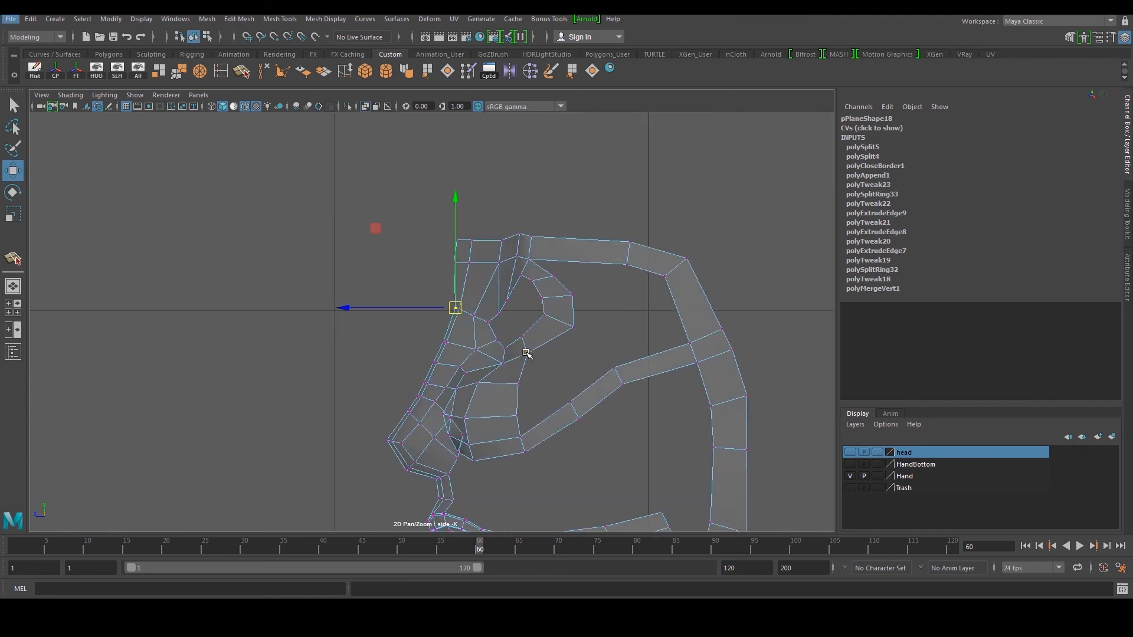
scroll(526, 353, "up", 6)
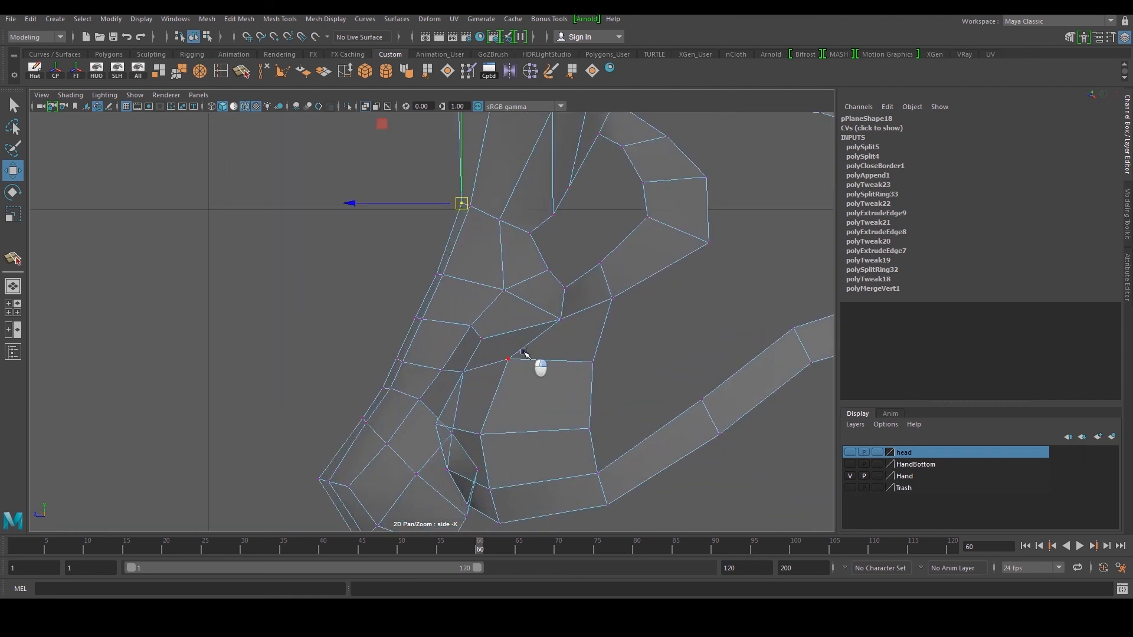
left_click_drag(545, 318, 562, 322)
left_click_drag(503, 347, 519, 358)
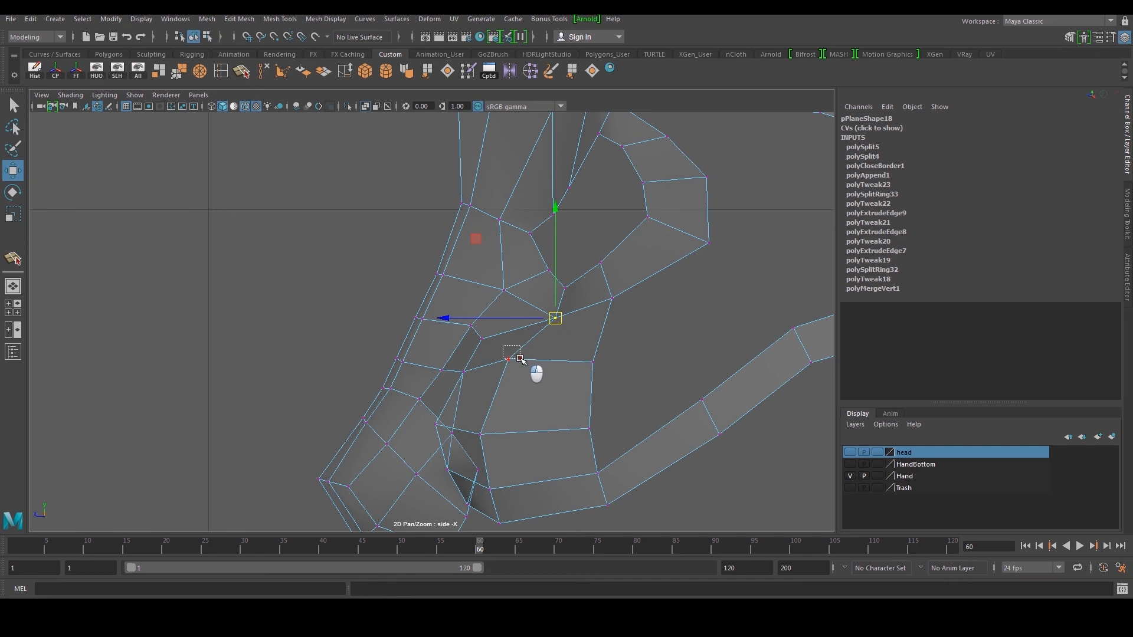
key("g")
middle_click_drag(487, 422, 454, 335, "alt")
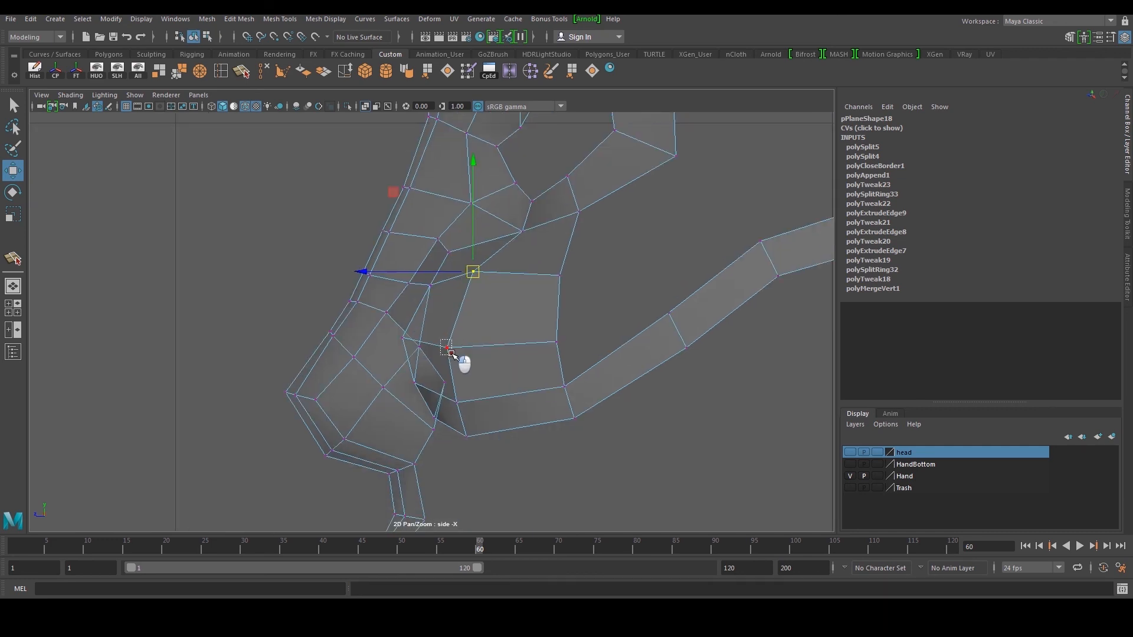
left_click_drag(452, 353, 450, 349)
middle_click_drag(450, 390, 472, 437)
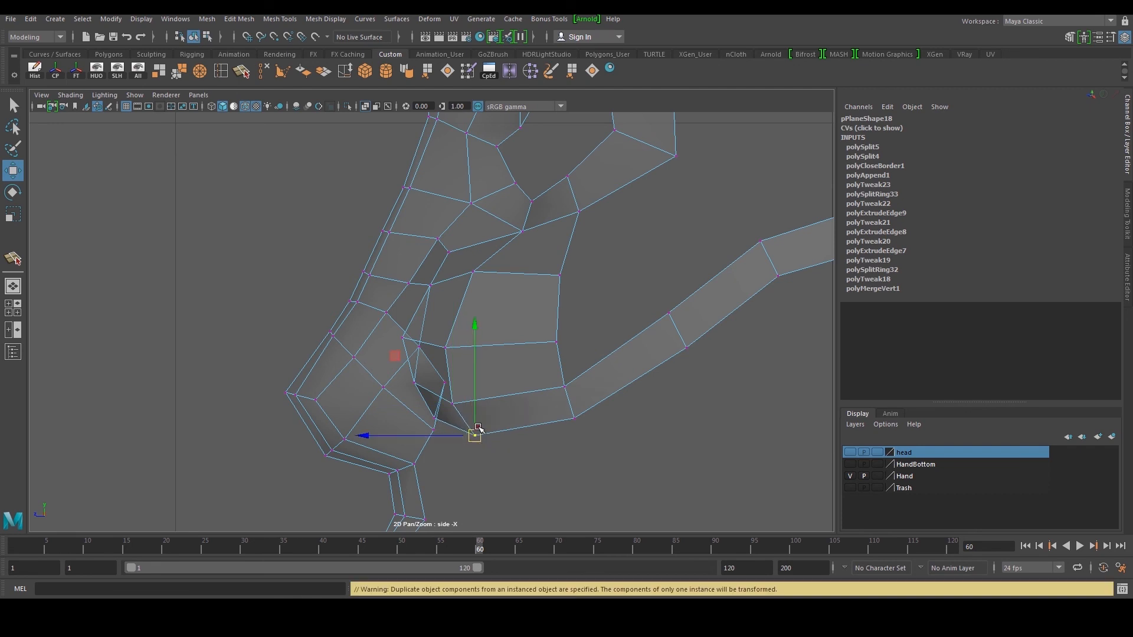
In the side view, reposition the inner cheek vertices beside the nose bridge and below the eye's inner corner
left_click(434, 288)
middle_click_drag(441, 292, 406, 380)
scroll(407, 376, "up", 3)
left_click_drag(475, 308, 523, 342)
middle_click_drag(520, 333, 515, 330)
middle_click_drag(465, 376, 471, 316, "alt")
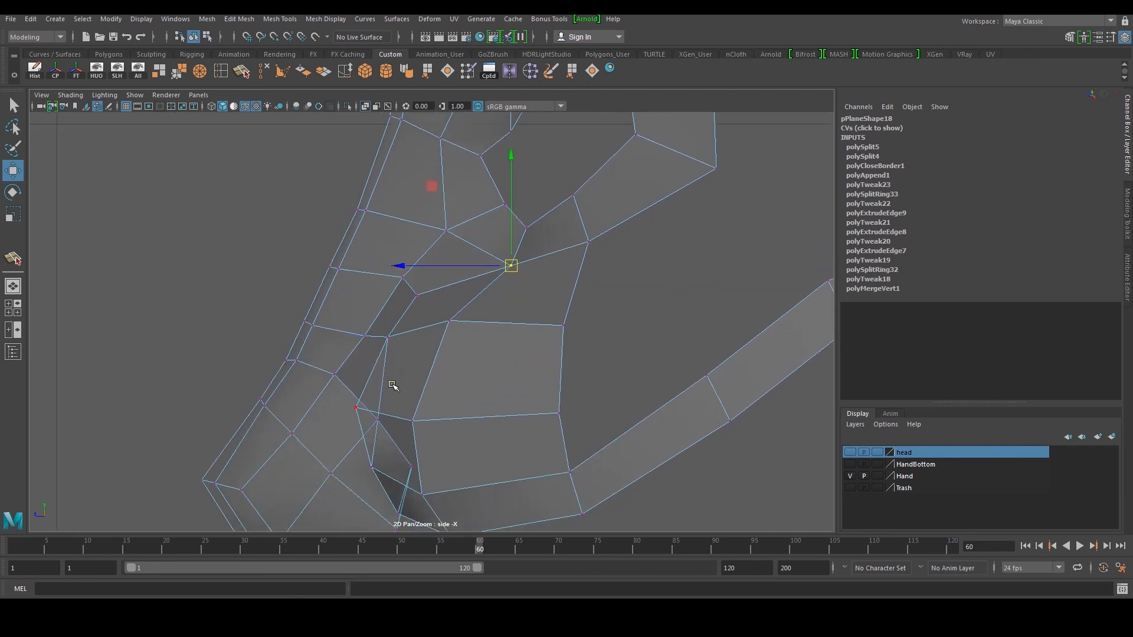
Examine the reshaped nose and cheeks in the front view and from several angles in the perspective view
key("space")
key("space")
key("space")
key("space")
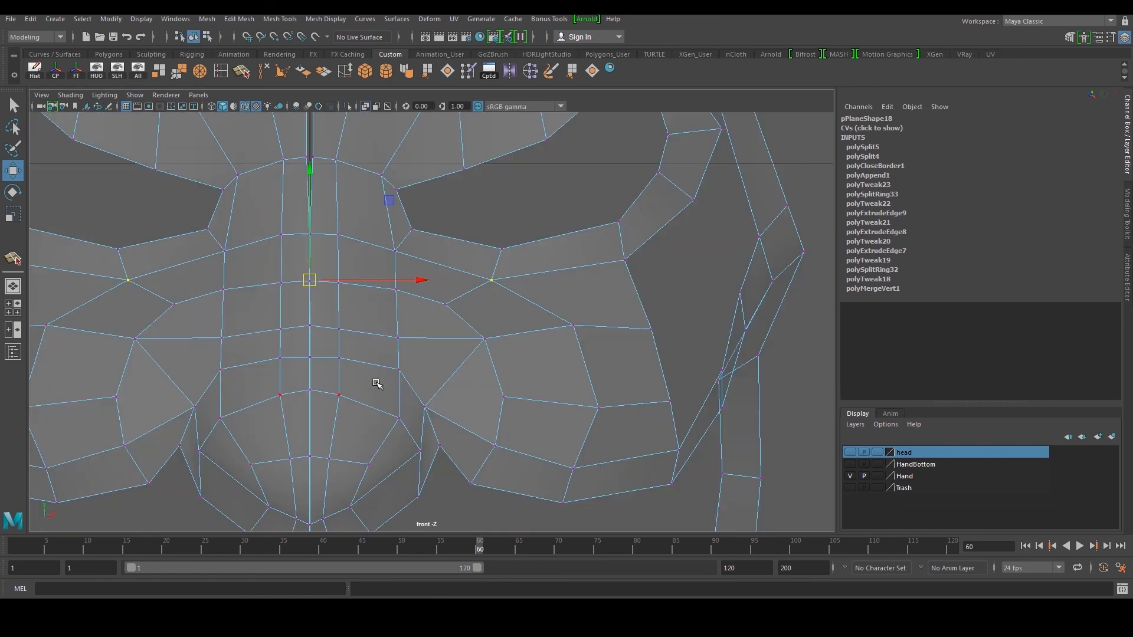
key("space")
key("space")
left_click(617, 236)
right_click_drag(617, 235, 447, 291, "alt")
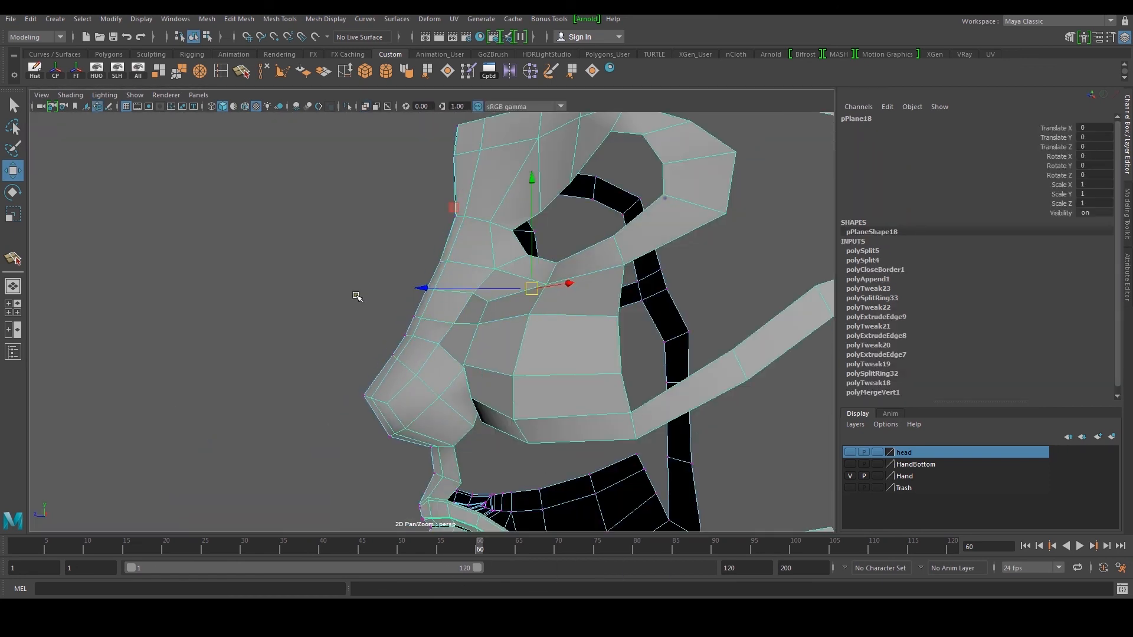
left_click_drag(447, 291, 675, 334, "alt")
left_click(747, 308)
right_click_drag(744, 309, 540, 323, "alt")
left_click_drag(540, 323, 603, 326, "alt")
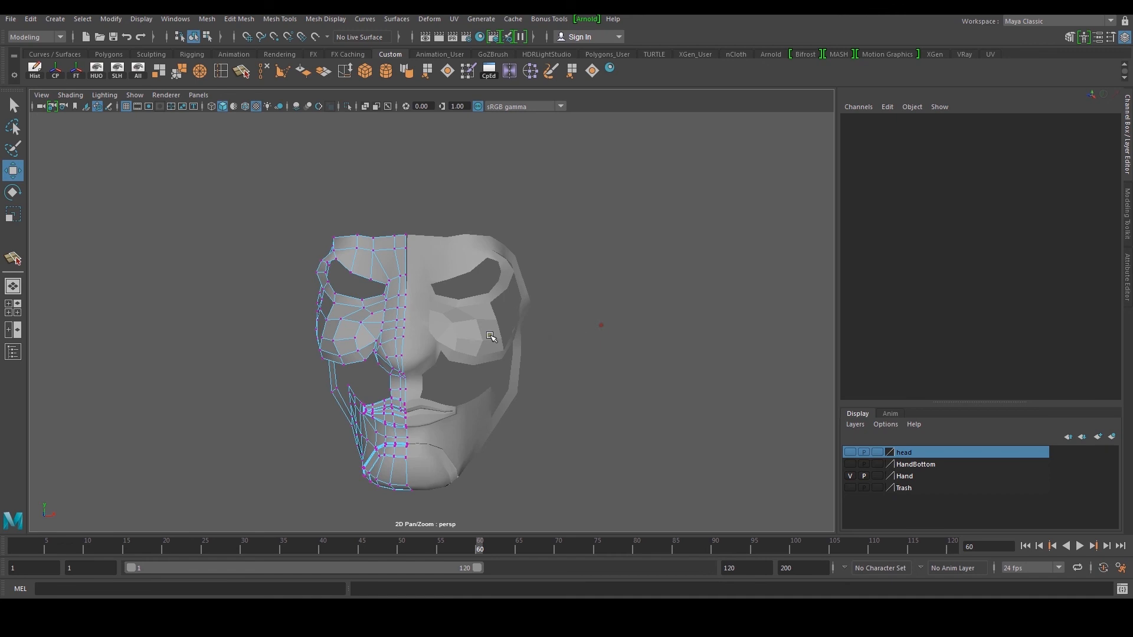
Return the face half to object mode, soften its edges and deselect it
right_click_drag(394, 320, 416, 268)
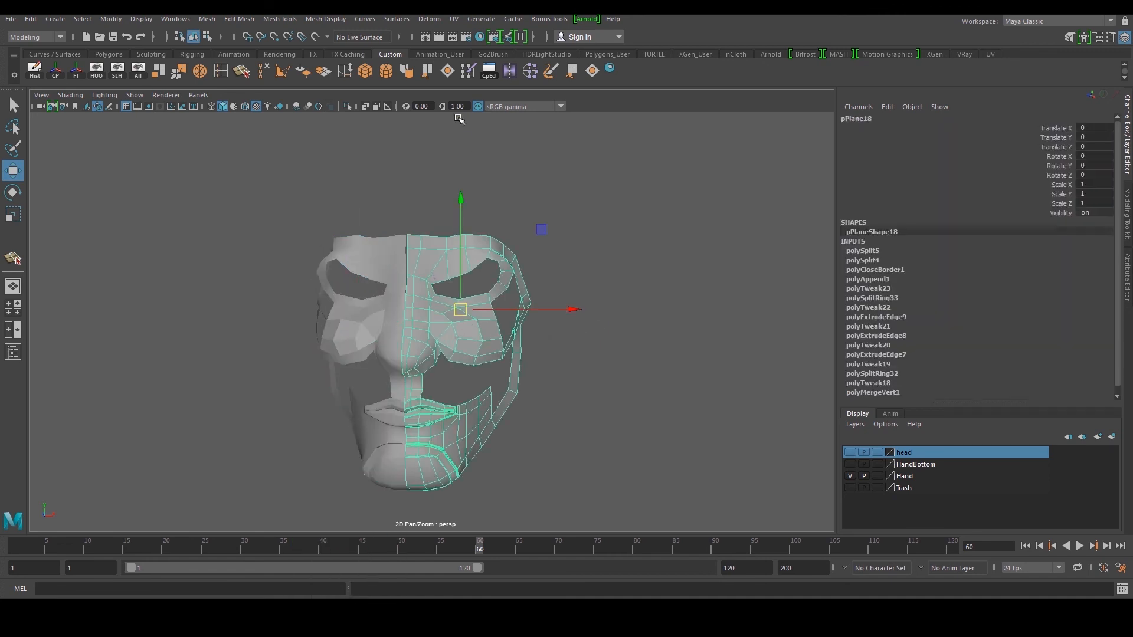
left_click(404, 78)
left_click(612, 163)
Examine the softened face from the front, above and the side, checking the nose and cheek surfaces
left_click_drag(541, 340, 541, 308, "alt")
right_click_drag(541, 309, 549, 344, "alt")
left_click_drag(548, 344, 633, 353, "alt")
right_click_drag(502, 361, 551, 355, "alt")
left_click_drag(551, 355, 455, 374, "alt")
right_click_drag(455, 374, 496, 352, "alt")
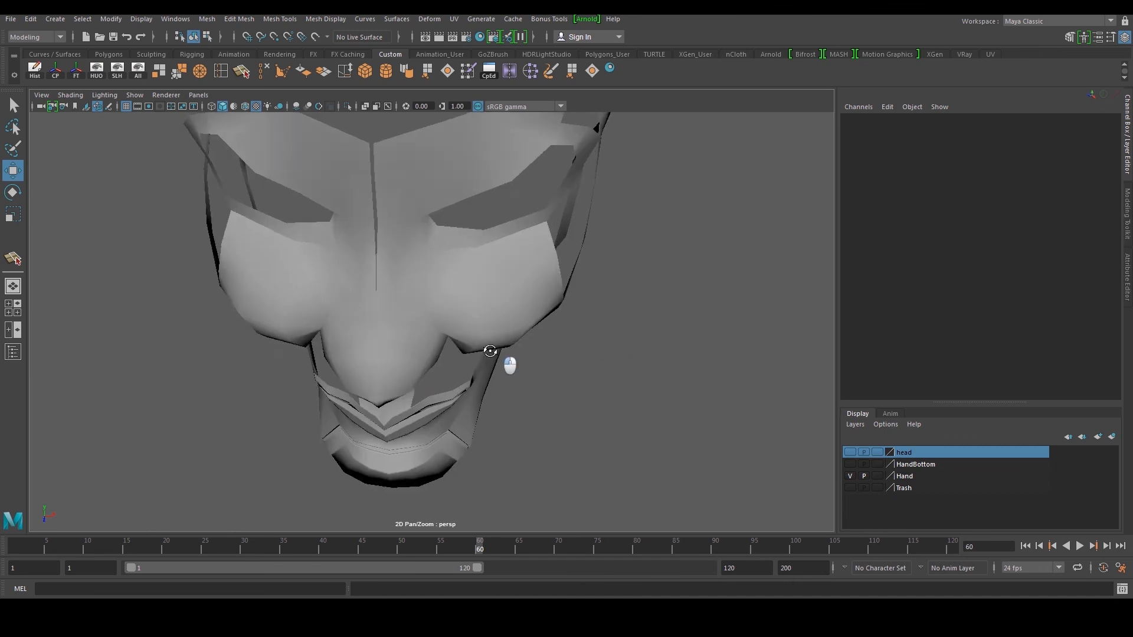
left_click_drag(495, 352, 369, 321, "alt")
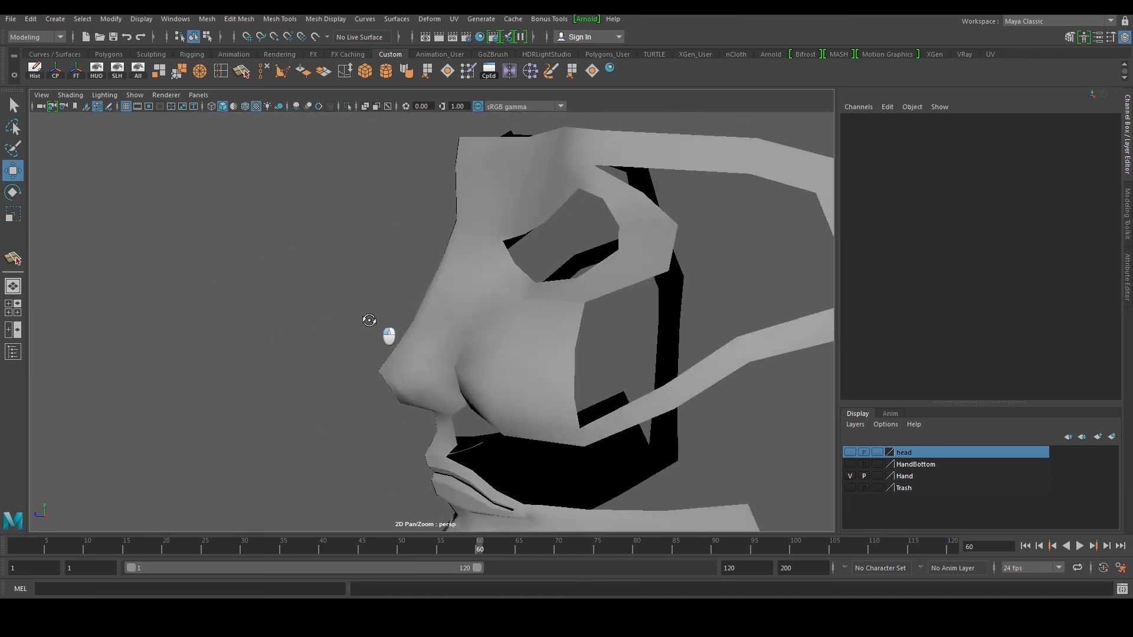
right_click_drag(369, 320, 324, 330, "alt")
left_click_drag(325, 330, 535, 330, "alt")
Preview the face half smoothed and examine the cheeks and nose from above
left_click(581, 306)
key("3")
left_click(708, 225)
left_click_drag(708, 225, 612, 350, "alt")
scroll(475, 336, "up", 3)
left_click(474, 341)
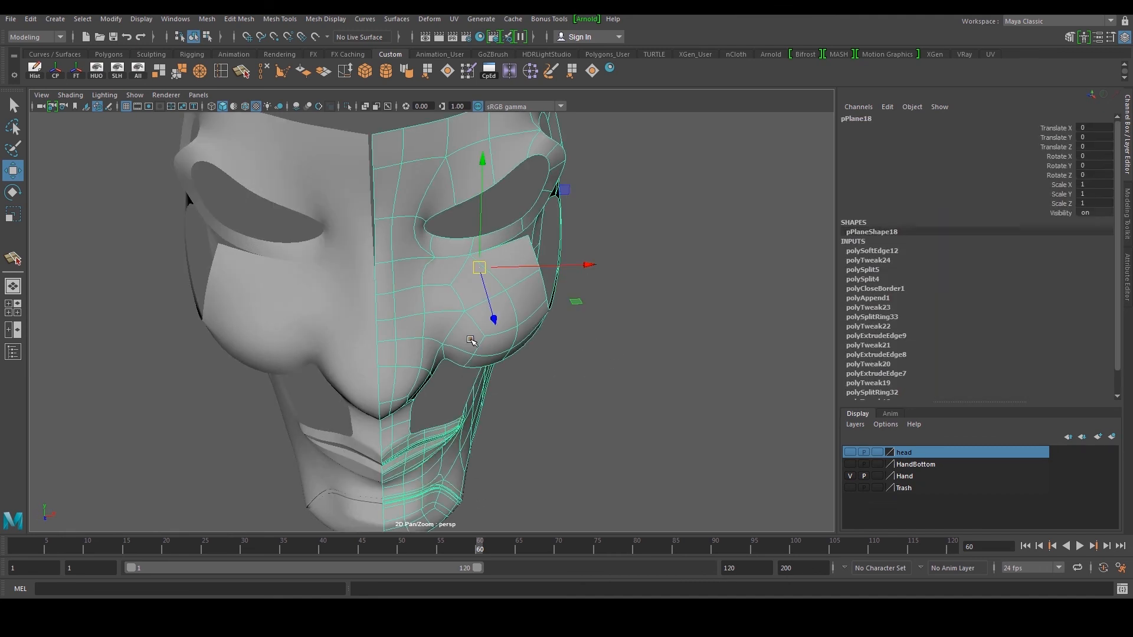
Select the faces at the front of the nose tip, move them inward and rotate them in the side view
left_click_drag(474, 340, 399, 352, "alt")
right_click_drag(399, 349, 396, 380)
left_click(380, 391)
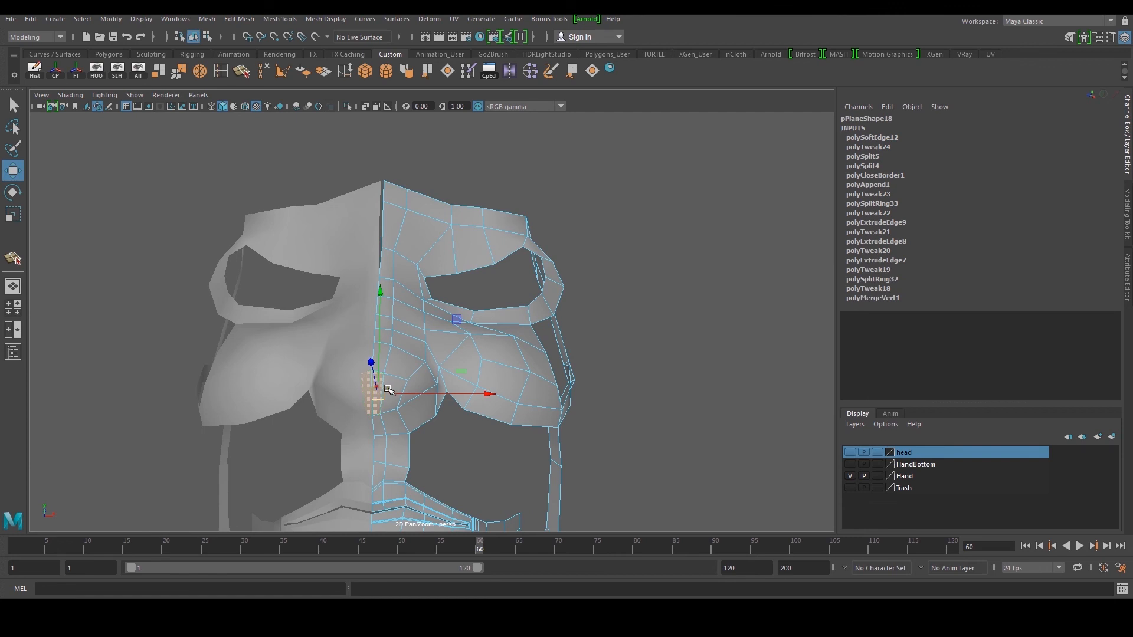
key("space")
key("space")
middle_click_drag(435, 437, 517, 292, "alt")
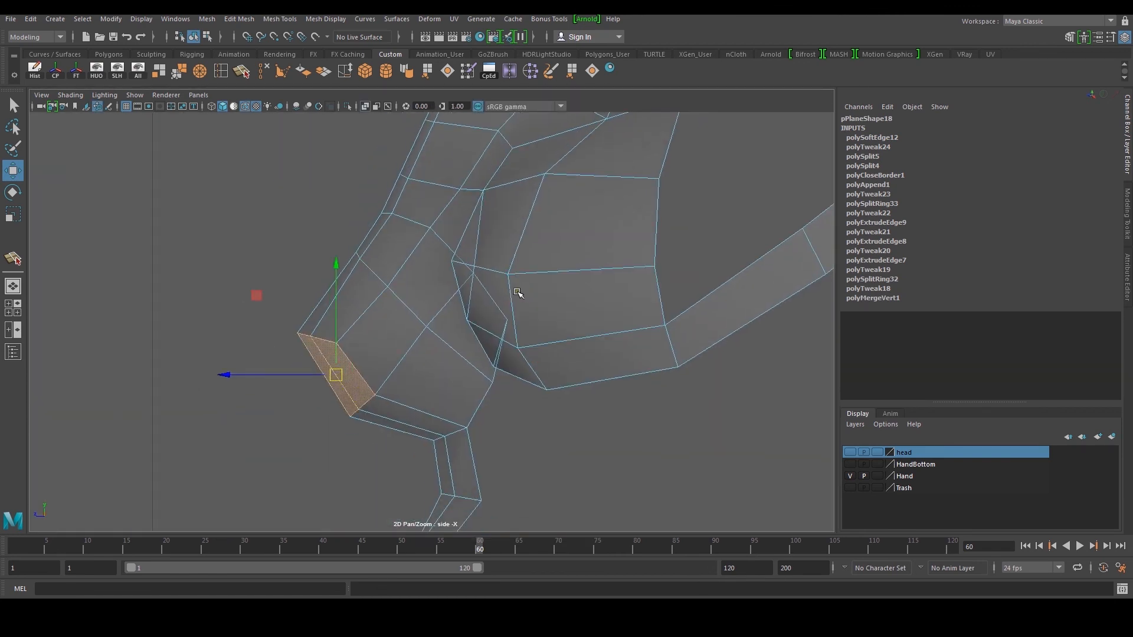
left_click_drag(228, 372, 324, 387)
key("e")
left_click_drag(377, 281, 346, 296)
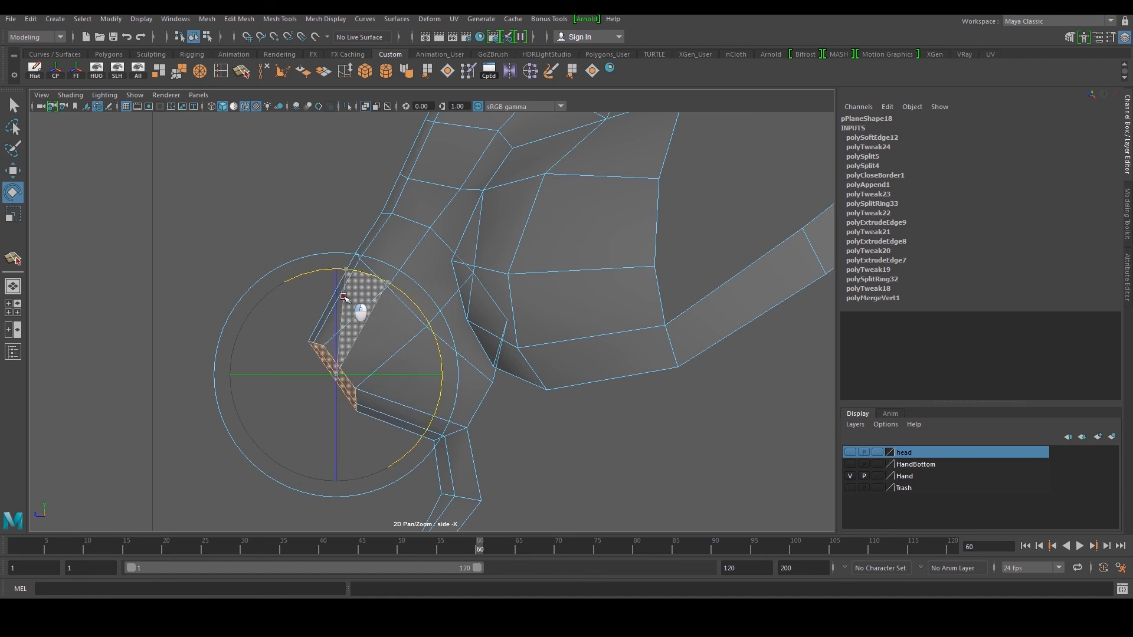
Adjust the bridge profile vertices just above the nose tip to follow the rotated tip, undoing the last change
key("w")
right_click_drag(372, 267, 338, 262)
left_click_drag(331, 235, 368, 266)
key("ctrl+z")
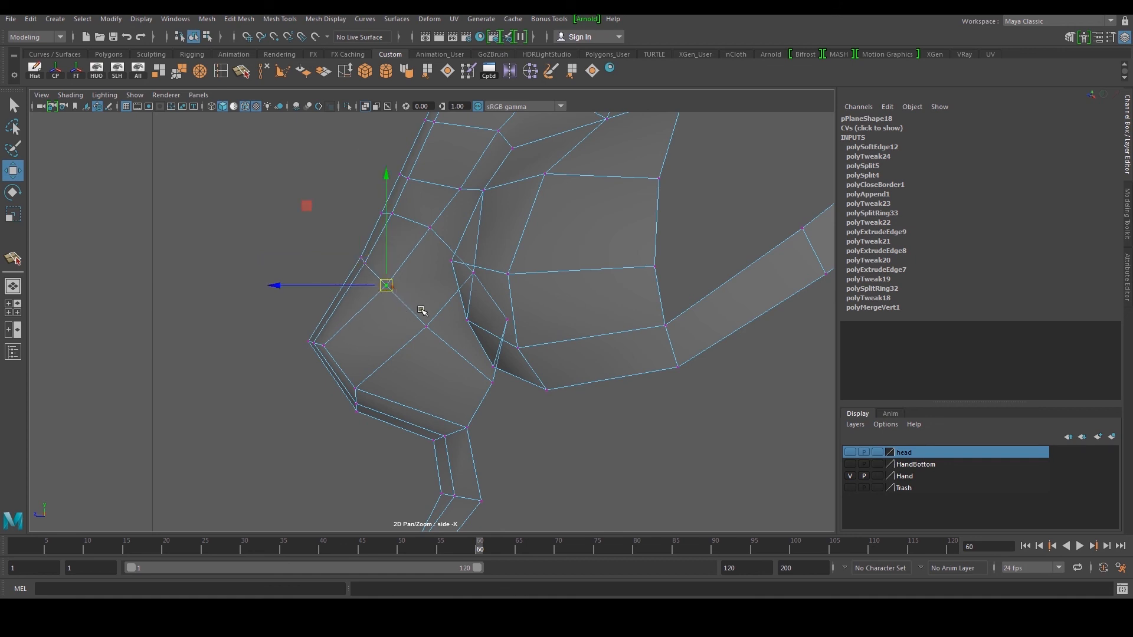
Examine the reshaped nose tip on the deselected face in the perspective view
key("space")
key("space")
right_click_drag(481, 336, 567, 269)
left_click(570, 373)
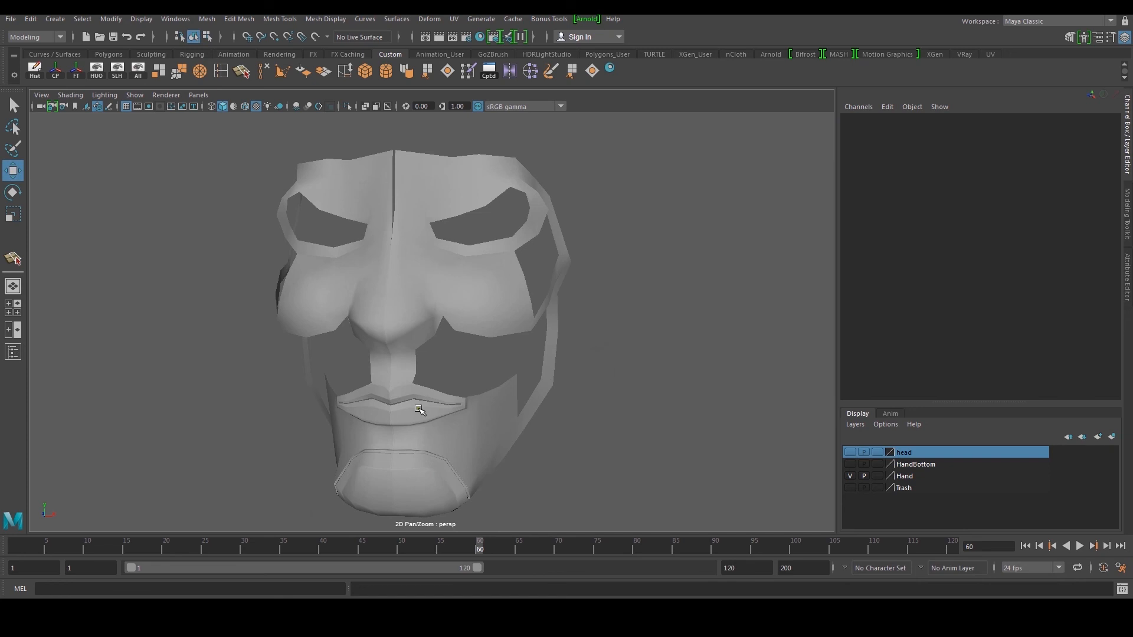
middle_click_drag(435, 367, 447, 421, "alt")
scroll(441, 449, "down", 3)
scroll(452, 451, "up", 3)
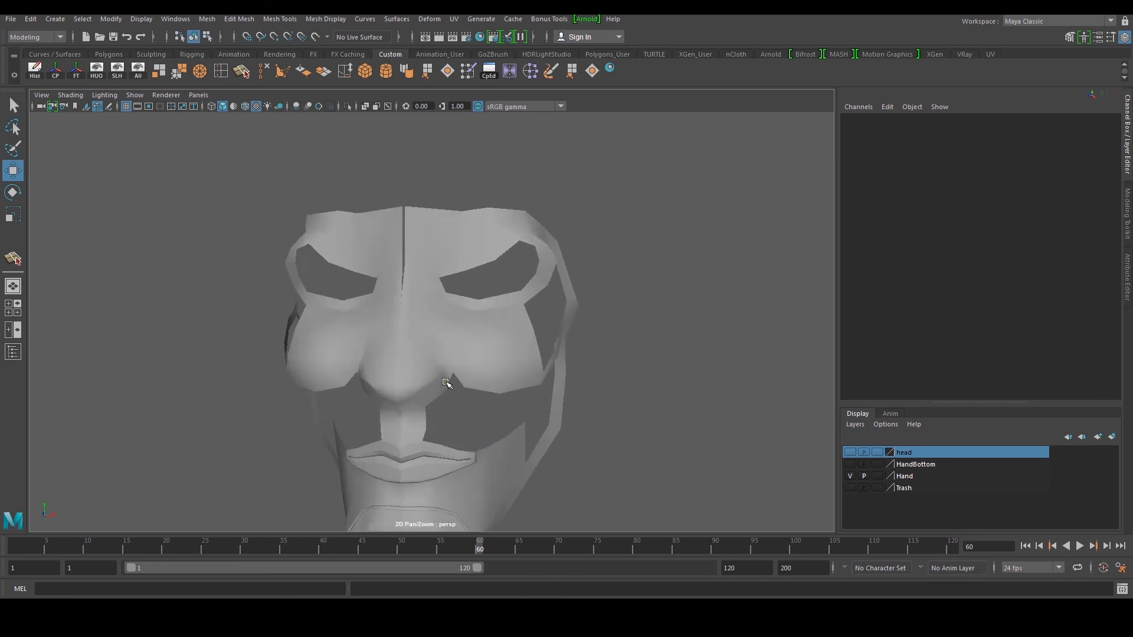
Insert an edge loop around the nose tip along the nostril wing and another down the side of the nose bridge
left_click(447, 382)
scroll(446, 381, "up", 3)
left_click_drag(495, 383, 408, 378, "alt")
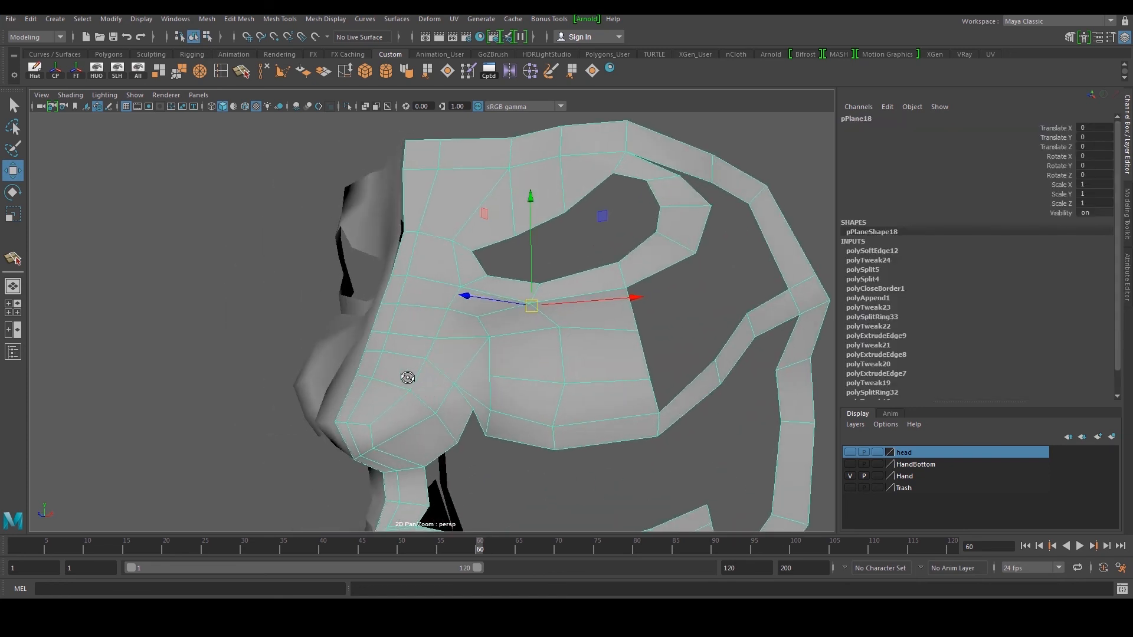
left_click_drag(403, 266, 381, 332, "alt")
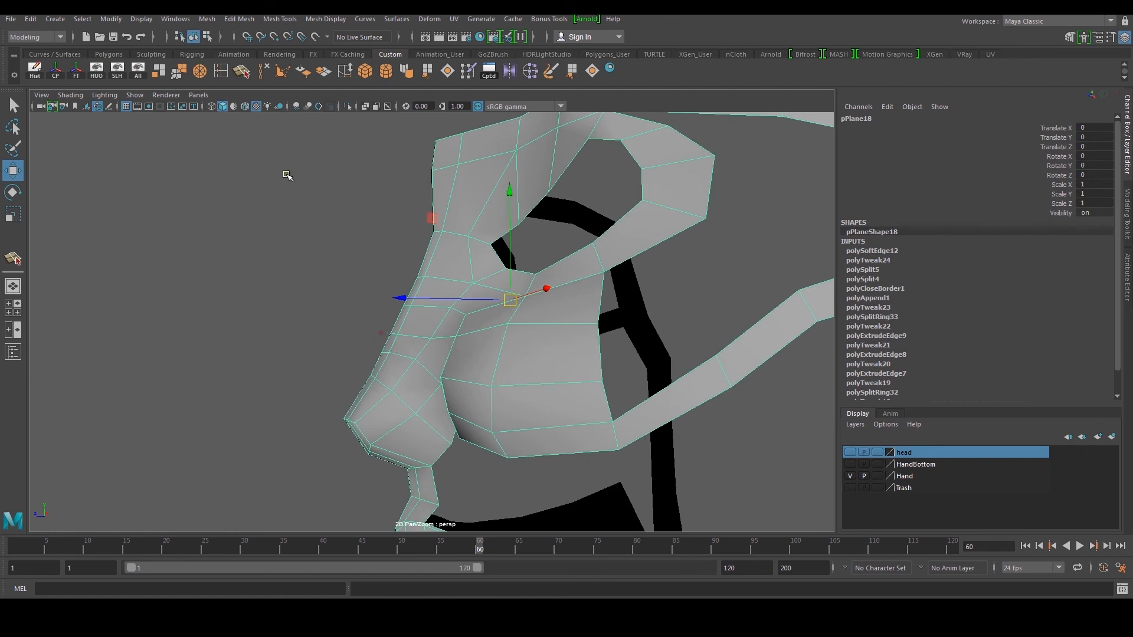
left_click(221, 71)
left_click_drag(312, 309, 344, 336, "alt")
left_click(371, 418)
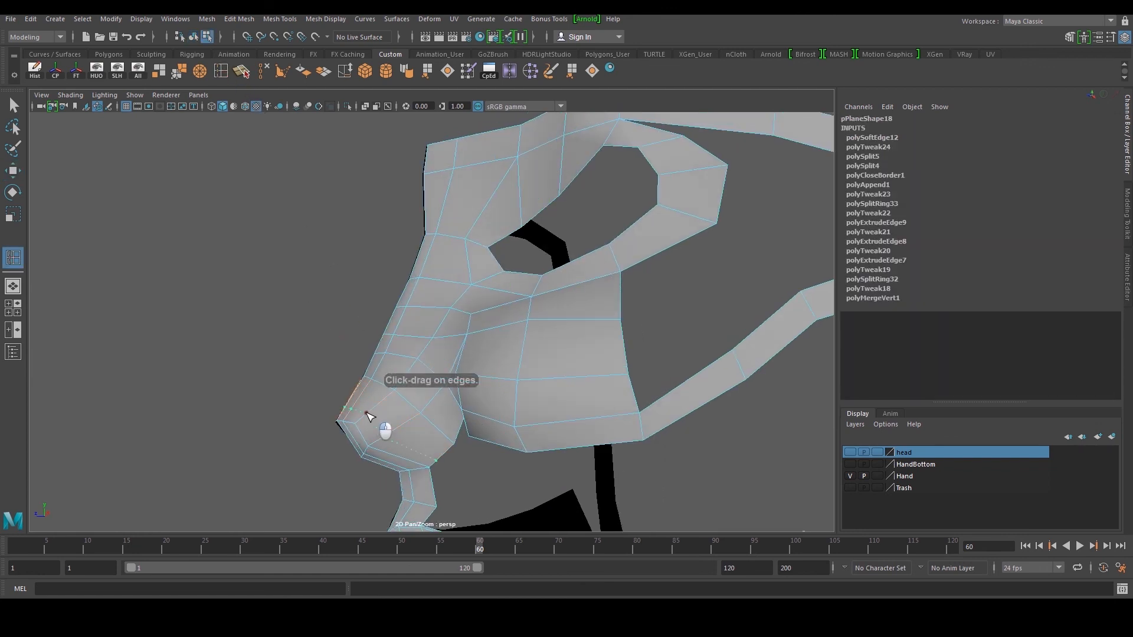
mouse_move(380, 430)
left_mouse_down("alt")
mouse_move(410, 430)
mouse_move(392, 430)
left_mouse_up("alt")
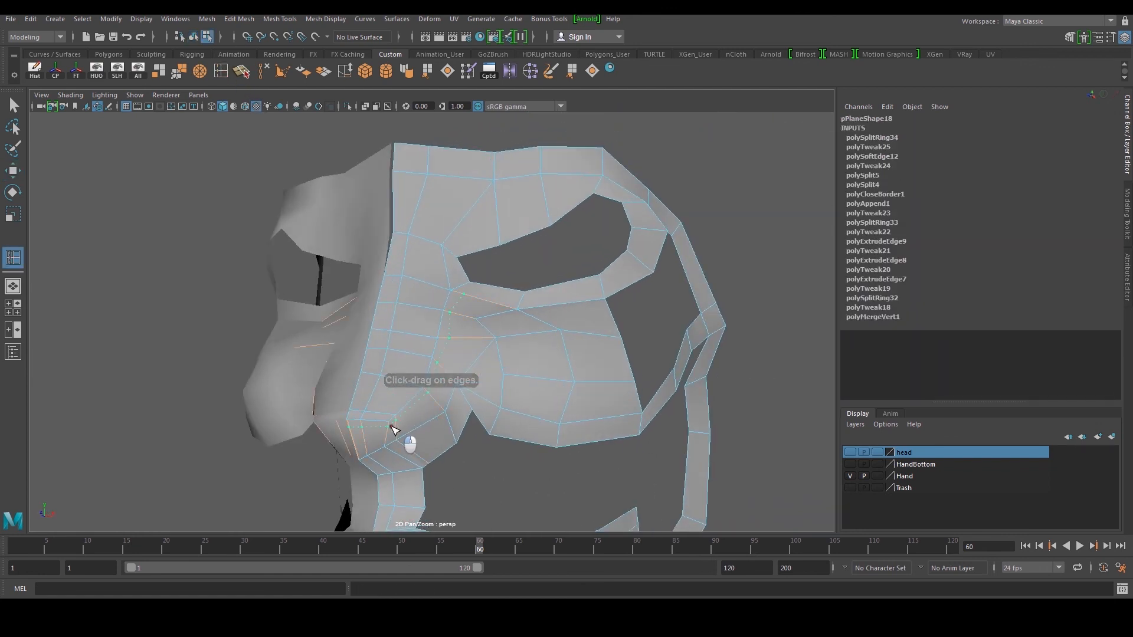
left_click(393, 429)
key("w")
Preview the face half smoothed in object mode and examine the sharpened nose tip from several angles
right_click(451, 285)
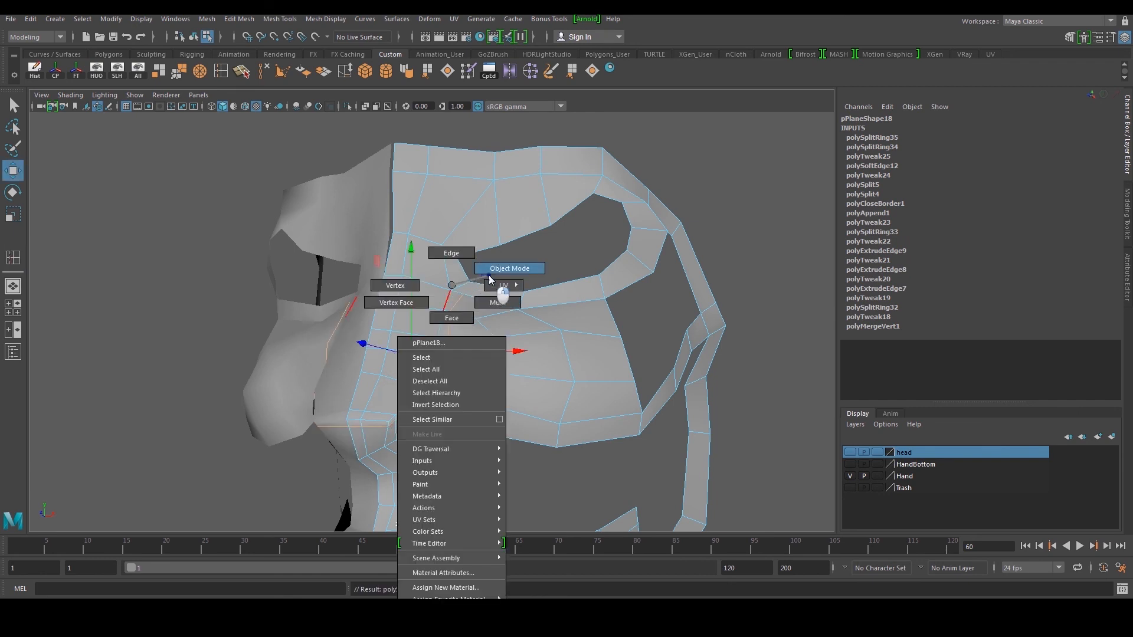
right_click_drag(485, 279, 494, 277)
key("3")
left_click(774, 253)
right_click_drag(756, 264, 566, 321, "alt")
left_click_drag(567, 321, 629, 335, "alt")
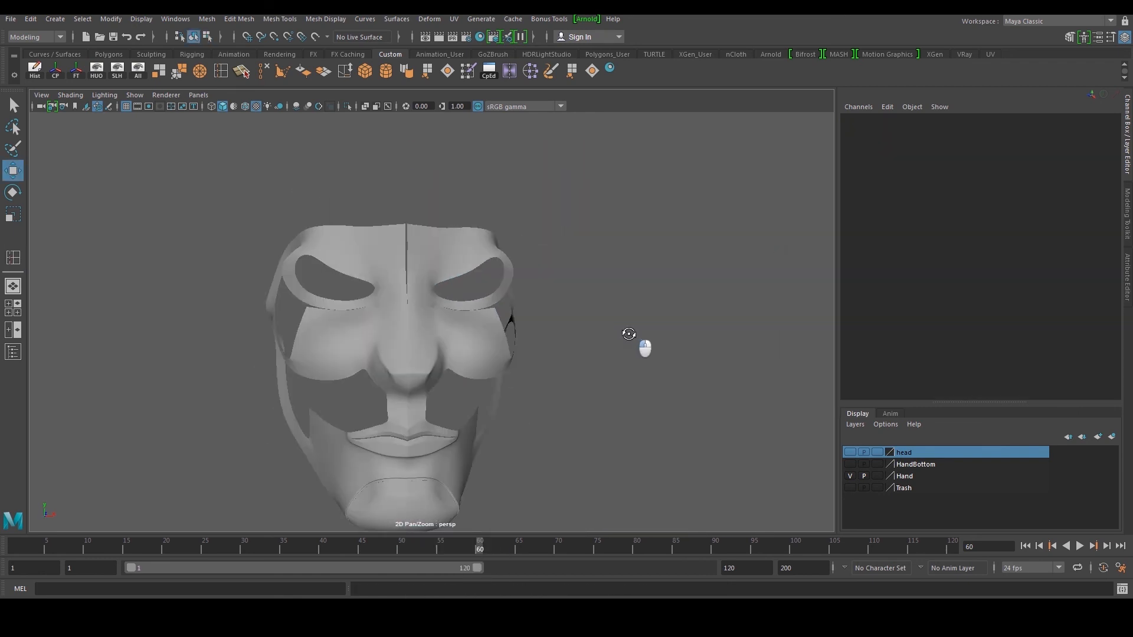
scroll(591, 337, "down", 4)
left_click_drag(554, 339, 536, 344, "alt")
scroll(494, 378, "up", 6)
left_click_drag(484, 378, 435, 358, "alt")
Turn off the smooth preview and reposition the vertices midway along the nose's lower edge in the side view
left_click(418, 372)
scroll(429, 351, "up", 5)
key("1")
middle_click_drag(448, 376, 435, 374, "alt")
key("space")
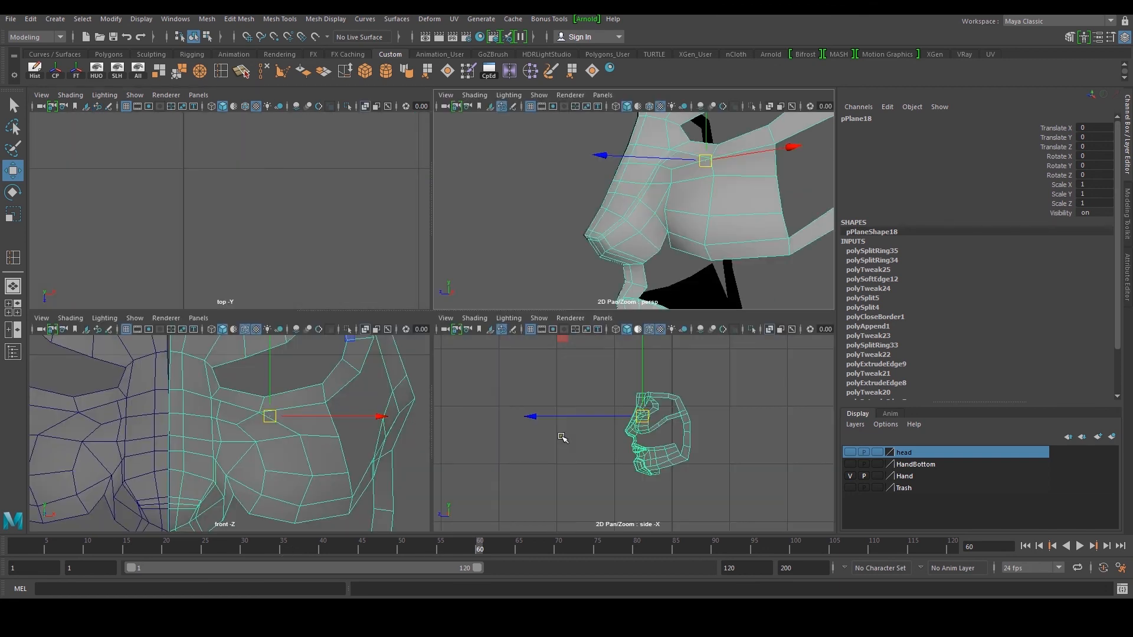
key("space")
scroll(524, 443, "up", 10)
key("F9")
left_click_drag(332, 307, 366, 329)
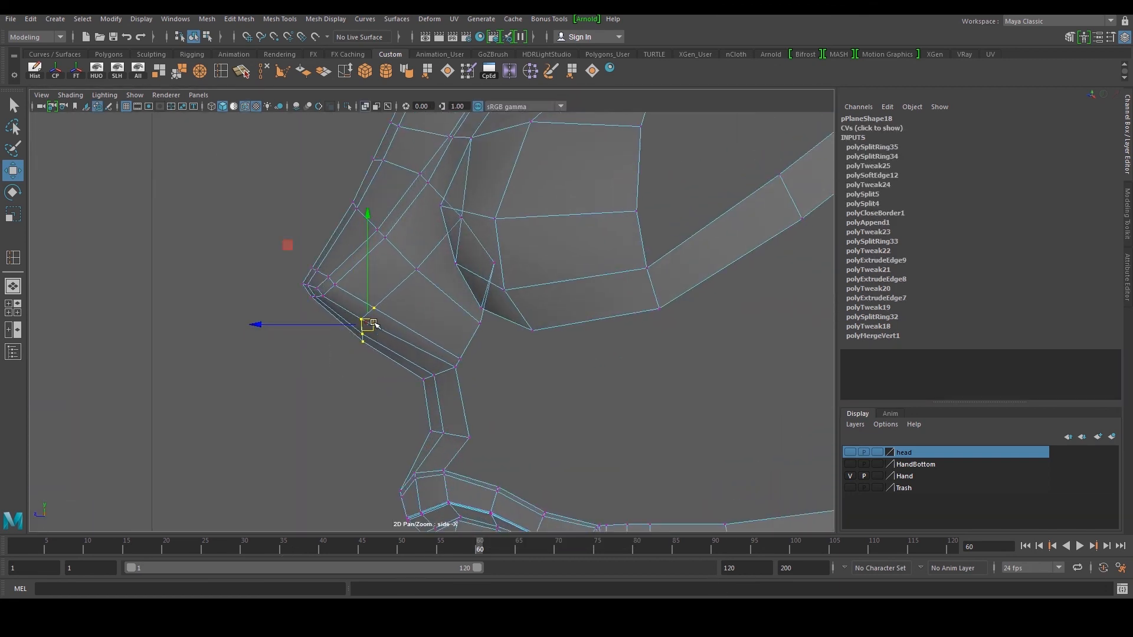
scroll(375, 325, "up", 3)
left_click_drag(324, 389, 340, 406)
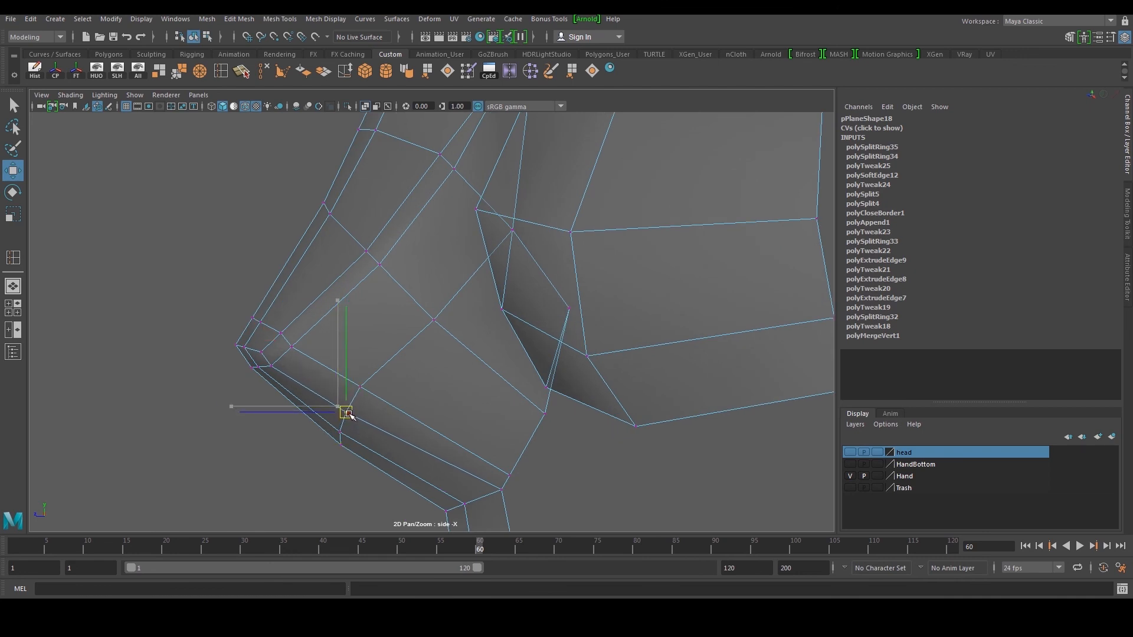
Examine the nose's underside in the side view and from below in the perspective view
middle_click_drag(347, 429, 370, 453, "alt")
key("space")
key("space")
right_click_drag(423, 287, 436, 317)
key("space")
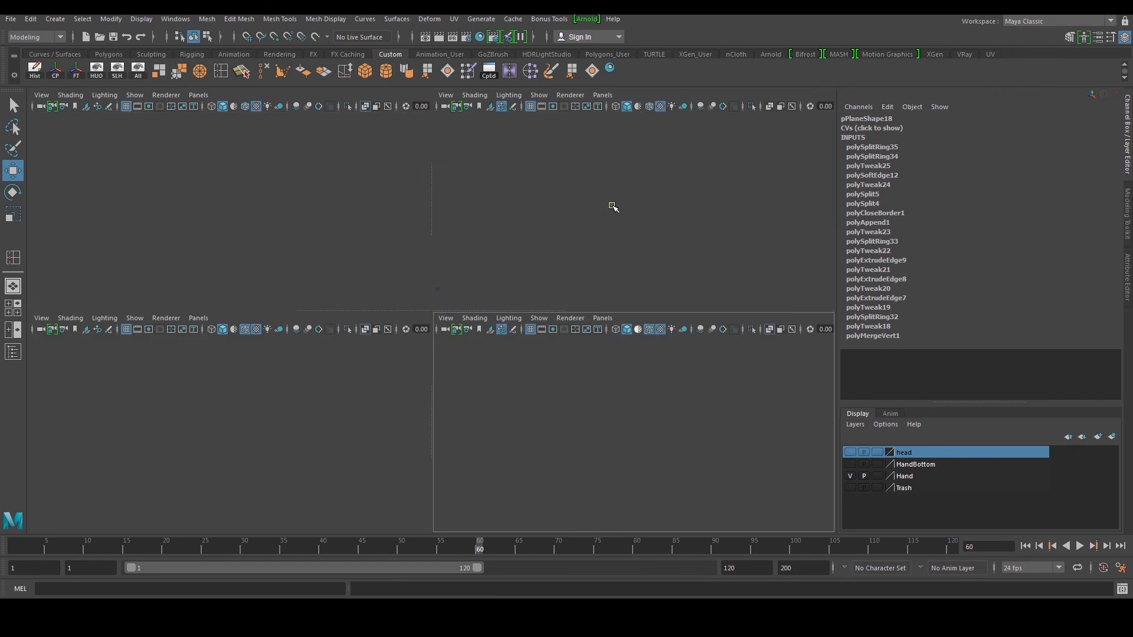
key("space")
right_click_drag(369, 340, 392, 319)
left_click_drag(393, 320, 483, 317, "alt")
Select a face under the nose tip, preview the mesh smoothed and examine the nose shape in object mode
right_click_drag(482, 319, 474, 354)
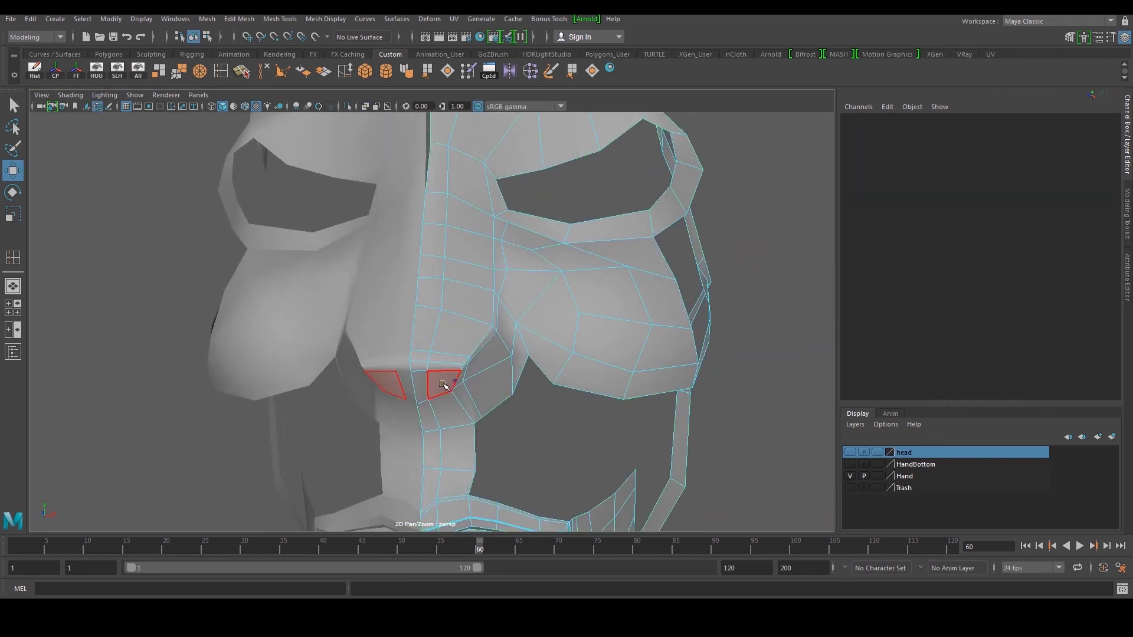
left_click(447, 386)
left_click_drag(447, 387, 447, 369, "alt")
key("3")
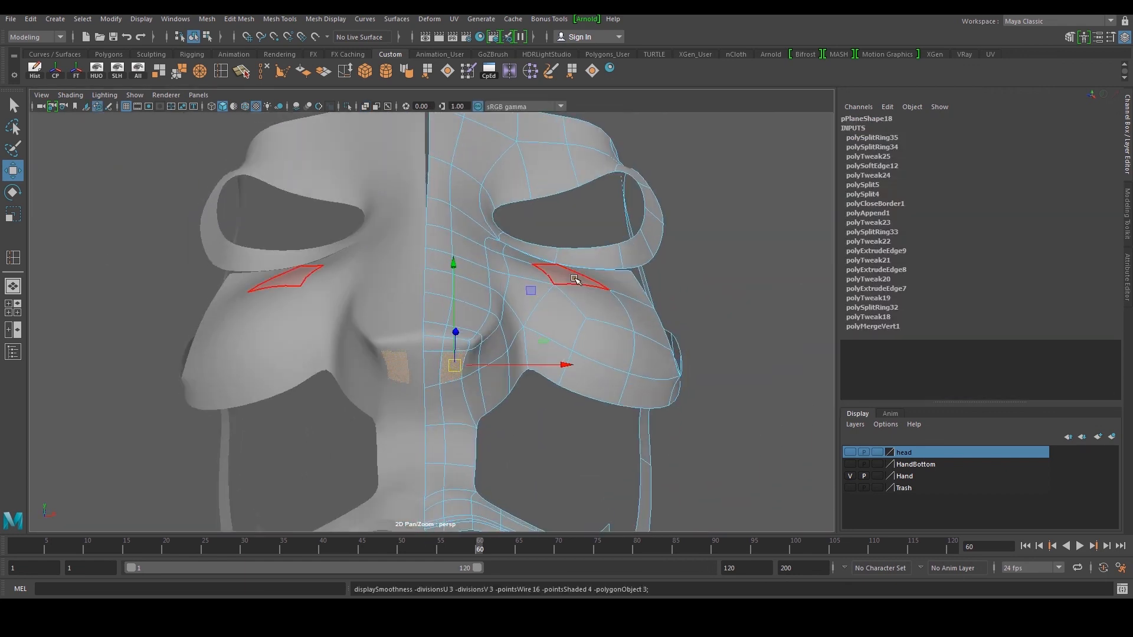
left_click(768, 283)
right_click_drag(478, 286, 538, 268)
left_click(697, 253)
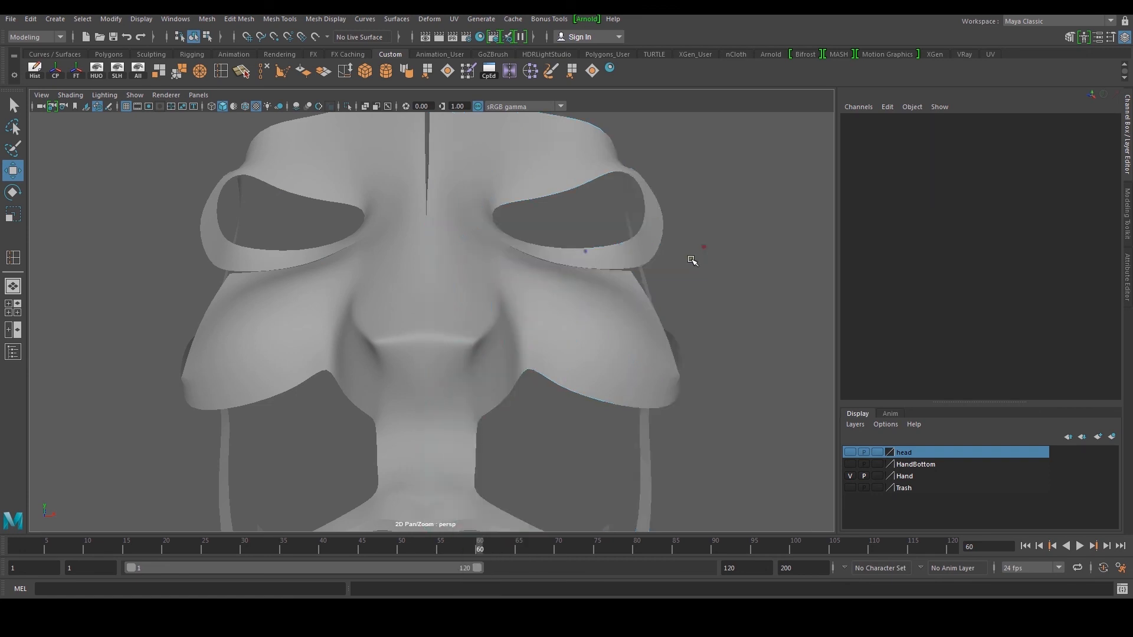
right_click_drag(697, 253, 596, 304, "alt")
left_click_drag(596, 304, 592, 350, "alt")
right_click_drag(467, 360, 508, 370, "alt")
left_click_drag(508, 369, 501, 339, "alt")
Raise the center edge under the nose tip in the perspective view, then turn off the smooth preview
left_click(455, 355)
right_click_drag(455, 355, 490, 369, "alt")
right_click_drag(460, 371, 458, 410)
left_click_drag(455, 413, 380, 398, "alt")
left_click(427, 353)
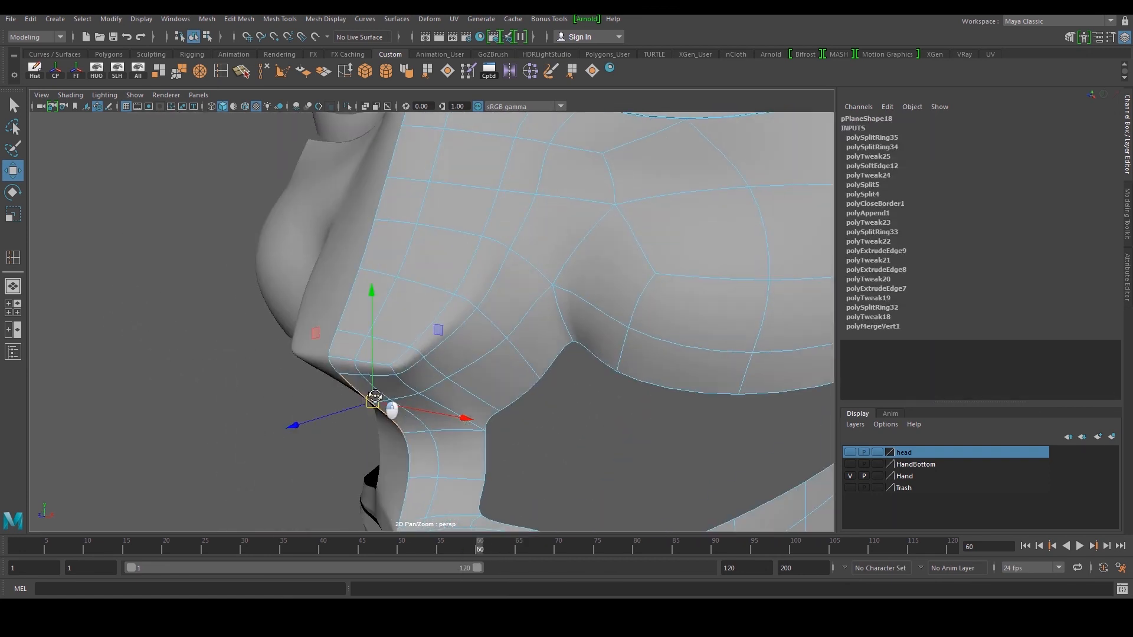
left_click_drag(370, 302, 374, 297)
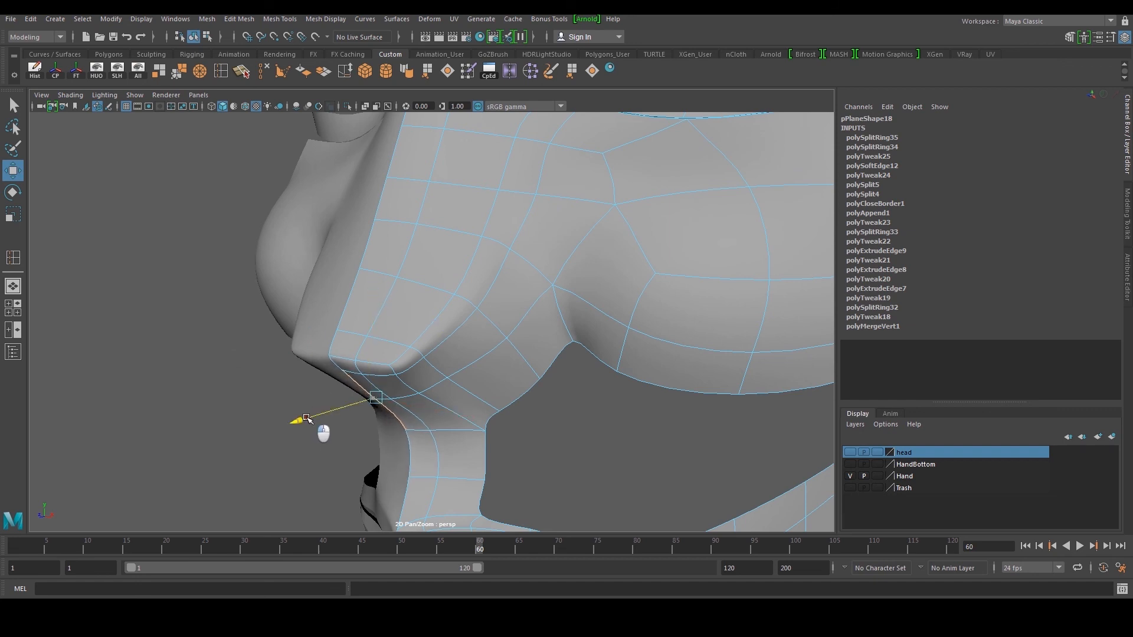
left_click_drag(362, 411, 437, 352, "alt")
key("1")
left_click_drag(524, 313, 473, 336, "alt")
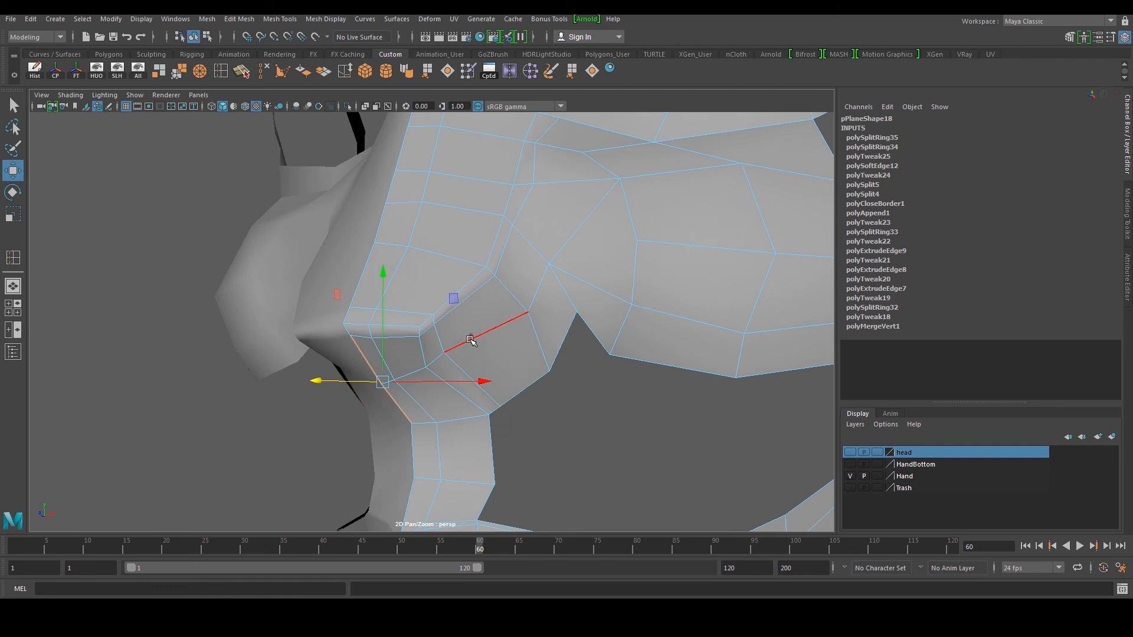
In vertex mode, reposition the vertices midway along the nose's underside in the side view
key("space")
key("space")
middle_click_drag(506, 445, 526, 361, "alt")
key("space")
scroll(639, 268, "up", 3)
scroll(640, 268, "down", 4)
right_click_drag(626, 263, 571, 283)
scroll(618, 246, "up", 2)
left_click(618, 246)
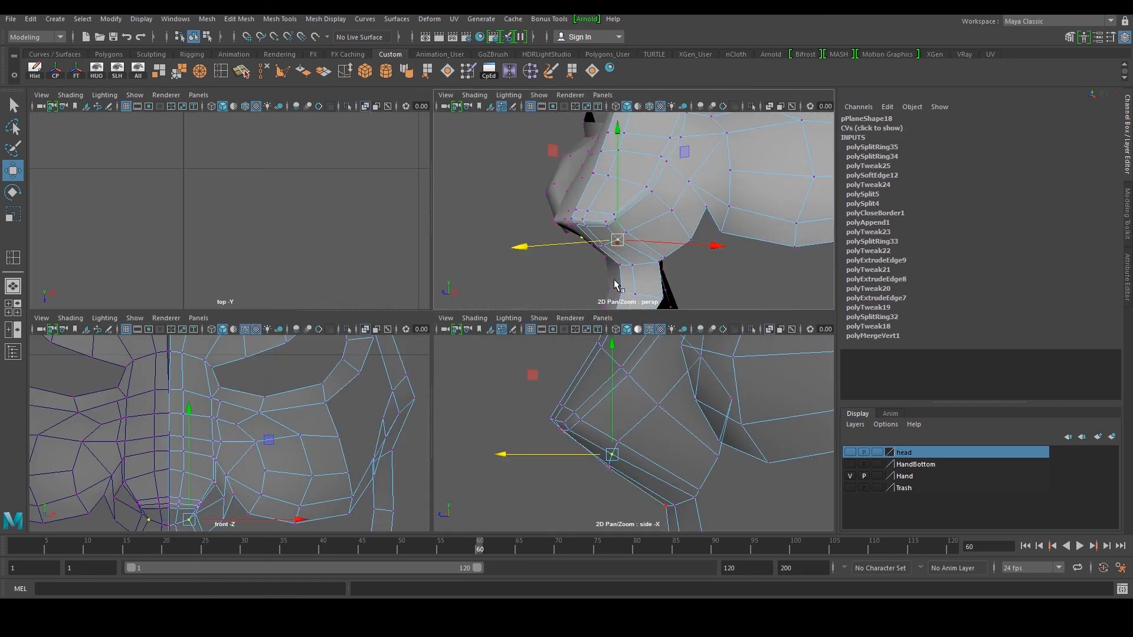
key("space")
middle_click_drag(491, 371, 529, 397, "alt")
left_click_drag(340, 341, 352, 341)
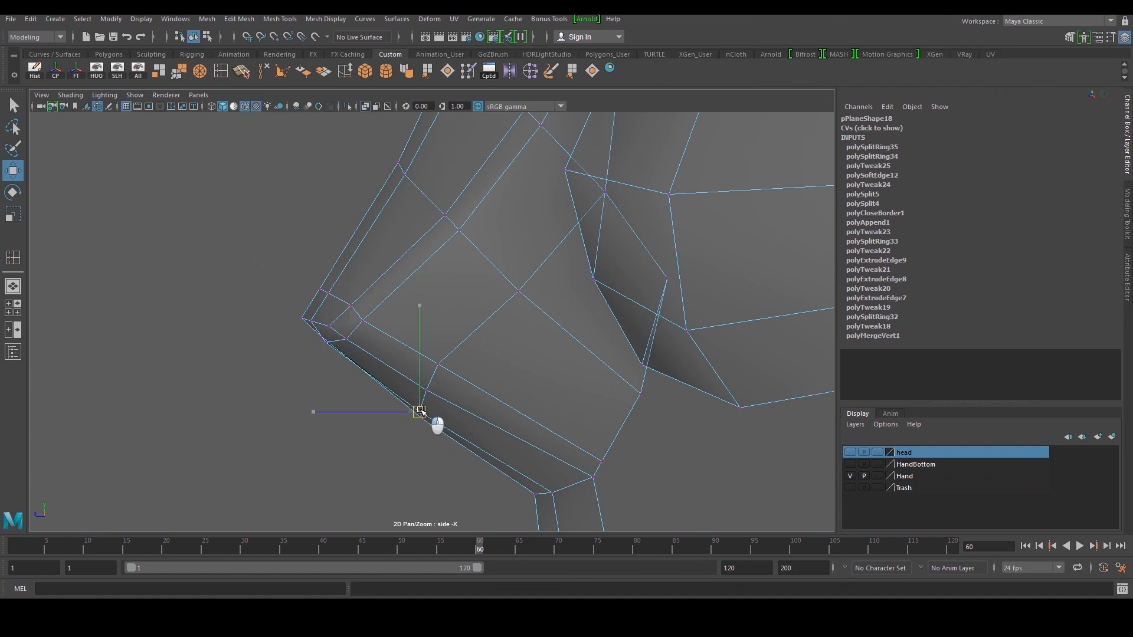
Align the vertices just under the nose tip and the mid-underside vertices with the lower profile line
middle_click_drag(352, 354, 383, 361, "alt")
mouse_move(387, 365)
left_mouse_down()
mouse_move(406, 375)
mouse_move(400, 382)
mouse_move(387, 367)
mouse_move(396, 377)
mouse_move(402, 368)
left_mouse_up()
middle_click_drag(468, 407, 450, 367, "alt")
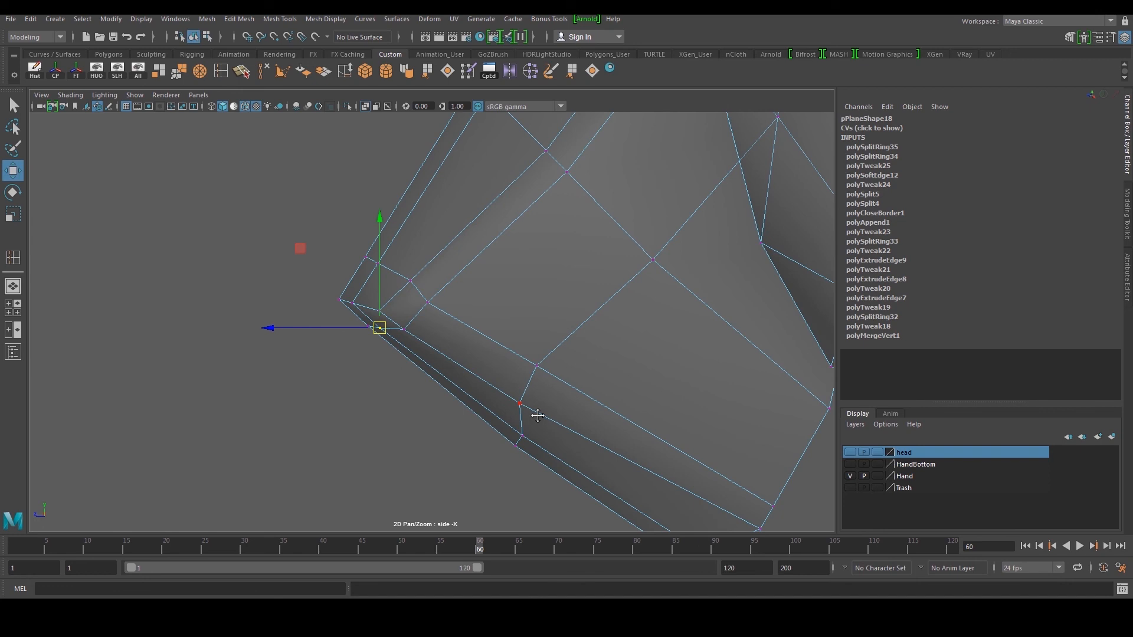
middle_click_drag(529, 412, 512, 384, "alt")
left_click_drag(463, 393, 490, 394)
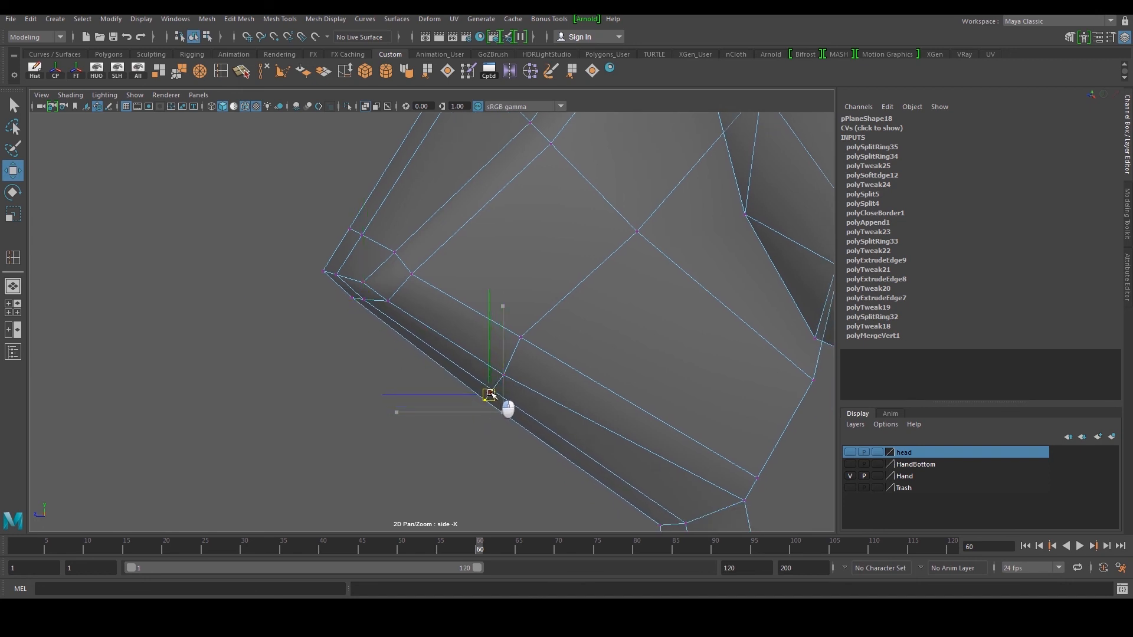
Reposition the vertex at the rear end of the nose's underside in the side view, then try shifting a vertex near the tip and undo it
middle_click_drag(587, 443, 528, 394, "alt")
left_click_drag(687, 460, 686, 460)
left_click_drag(685, 454, 700, 437)
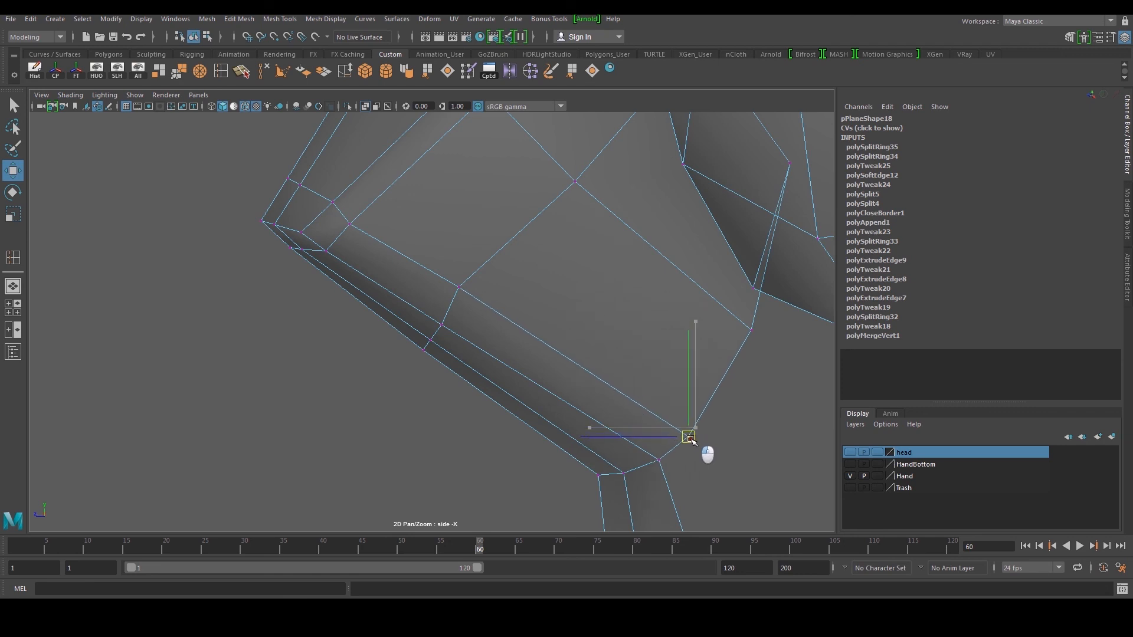
middle_click_drag(503, 331, 550, 429, "alt")
left_click_drag(406, 326, 400, 318)
key("ctrl+z")
Preview the face mesh smoothed in object mode and examine the whole face in the perspective view
key("space")
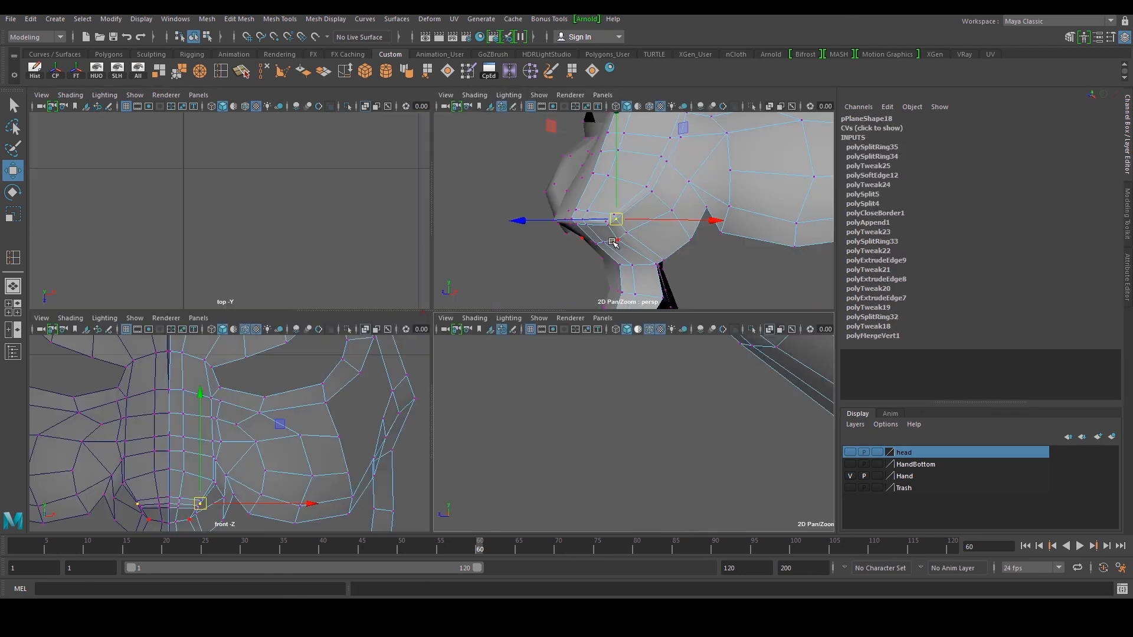
key("space")
right_click_drag(531, 239, 562, 227)
left_click_drag(440, 289, 542, 305, "alt")
key("3")
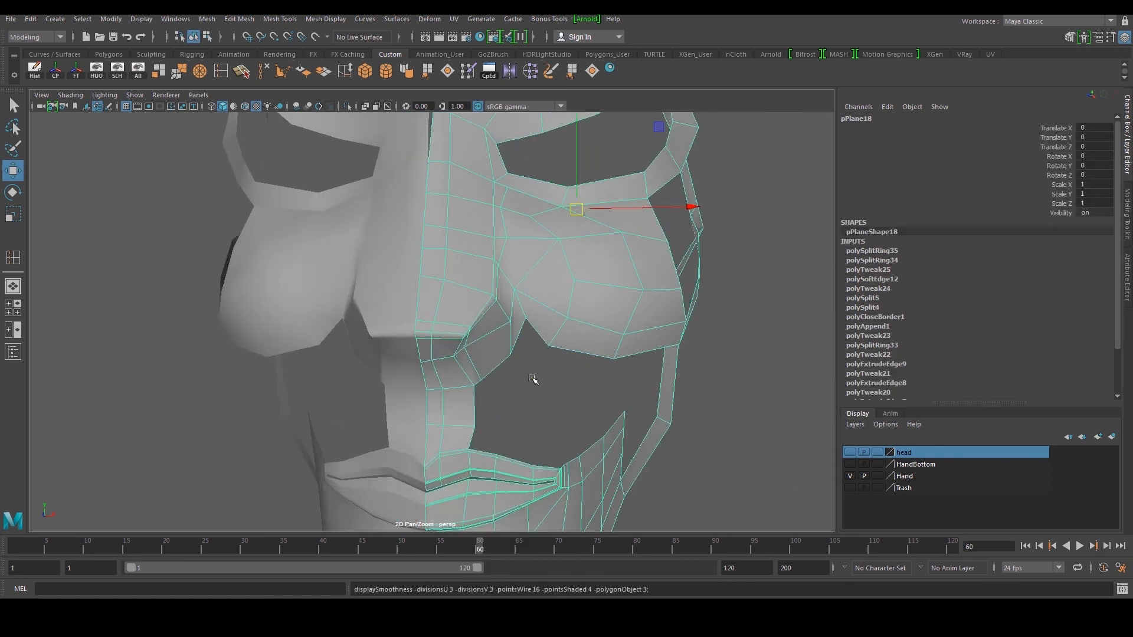
left_click(533, 379)
scroll(531, 385, "down", 5)
left_click_drag(532, 385, 524, 347, "alt")
scroll(521, 393, "down", 4)
scroll(530, 373, "up", 2)
scroll(529, 372, "up", 3)
scroll(526, 370, "down", 6)
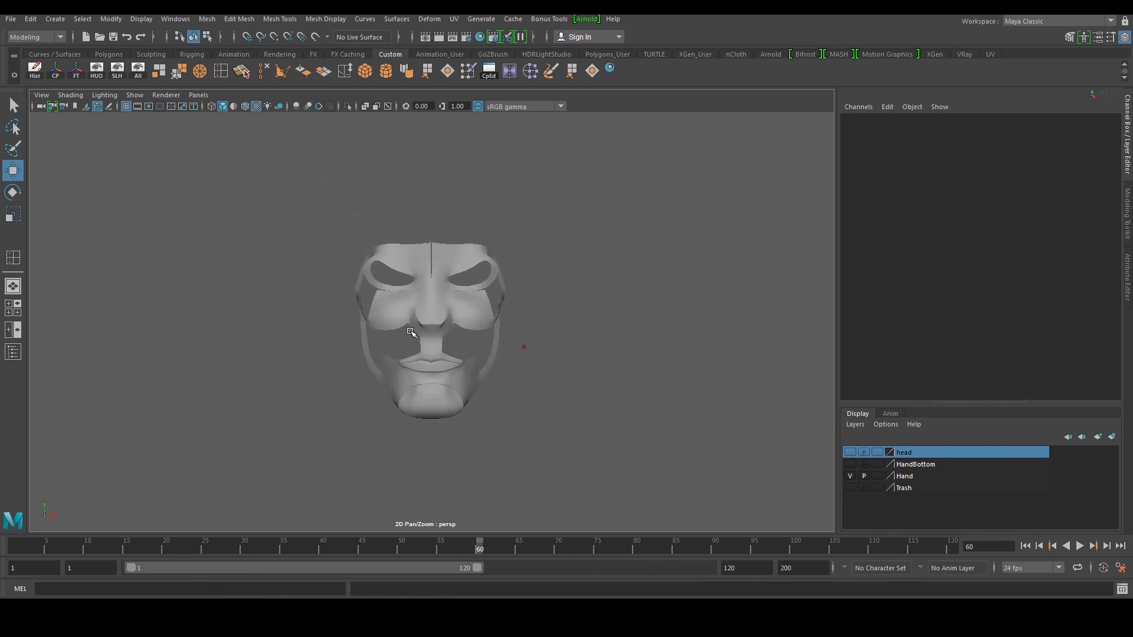
Unhide all objects and examine the face together with the helmet from the side
left_click(141, 71)
left_click_drag(490, 277, 582, 295, "alt")
scroll(502, 280, "down", 5)
scroll(531, 342, "up", 5)
left_click_drag(529, 344, 422, 321, "alt")
scroll(494, 334, "up", 4)
Turn off the face mesh's smooth preview and merge the vertices below the middle and outer end of the eye's lower rim
left_click(529, 326)
middle_click_drag(541, 289, 498, 357, "alt")
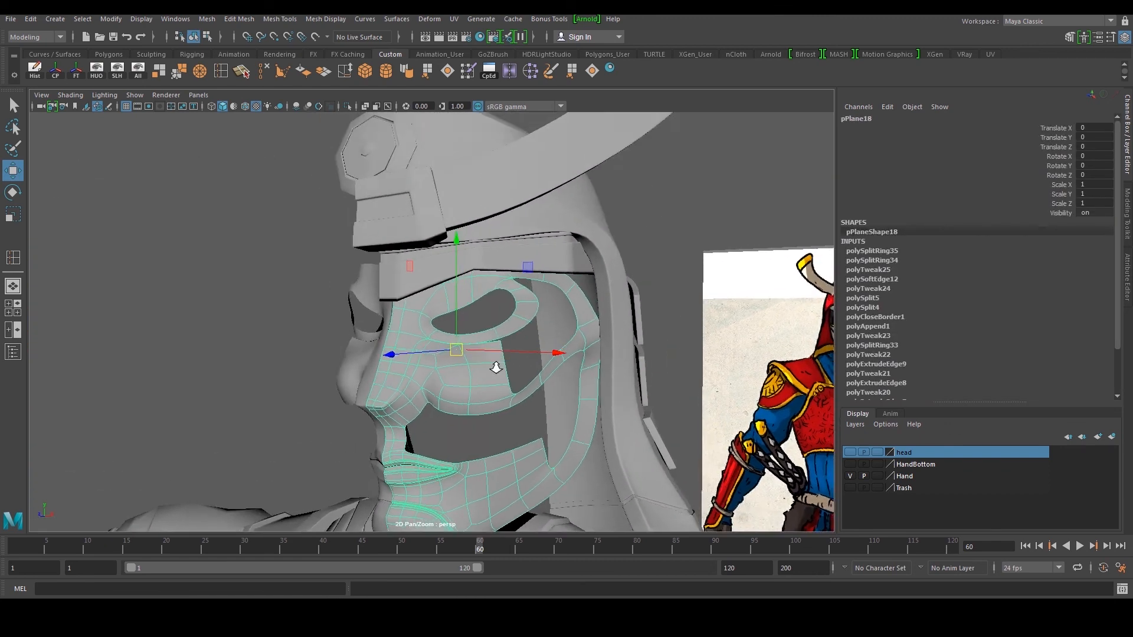
scroll(498, 356, "up", 3)
left_click_drag(485, 355, 499, 374, "alt")
key("1")
scroll(499, 374, "up", 3)
right_click_drag(513, 373, 490, 374)
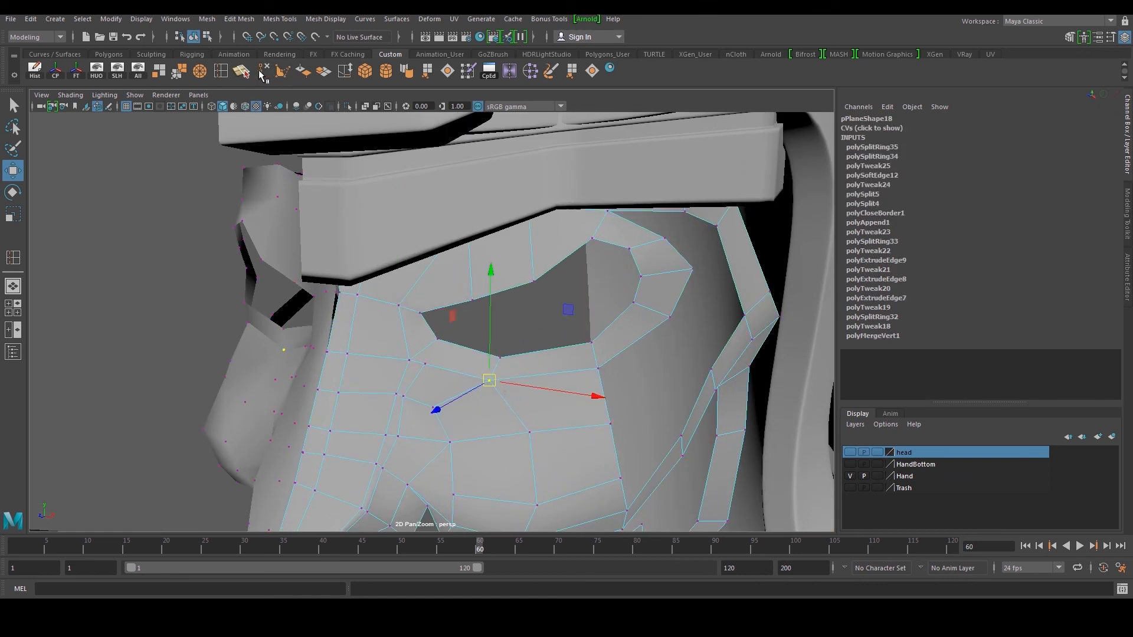
left_click(178, 72)
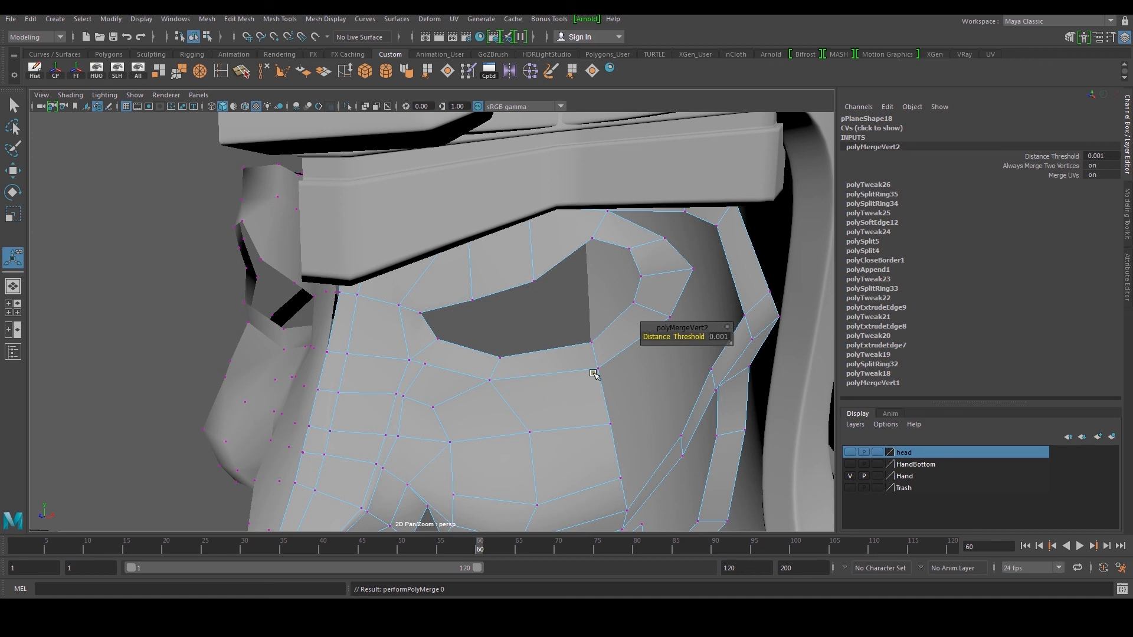
left_click_drag(610, 380, 608, 375)
key("w")
key("g")
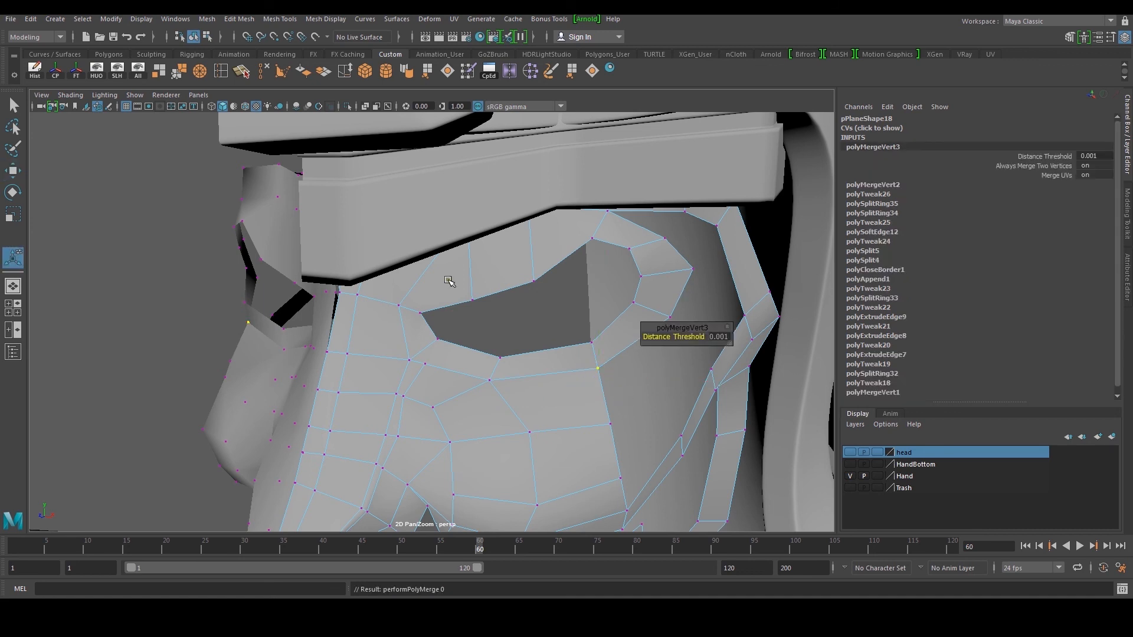
Insert an edge loop across the eye's lower rim near its inner corner and merge the vertices where it meets the cheek
left_click(237, 69)
left_click(452, 346)
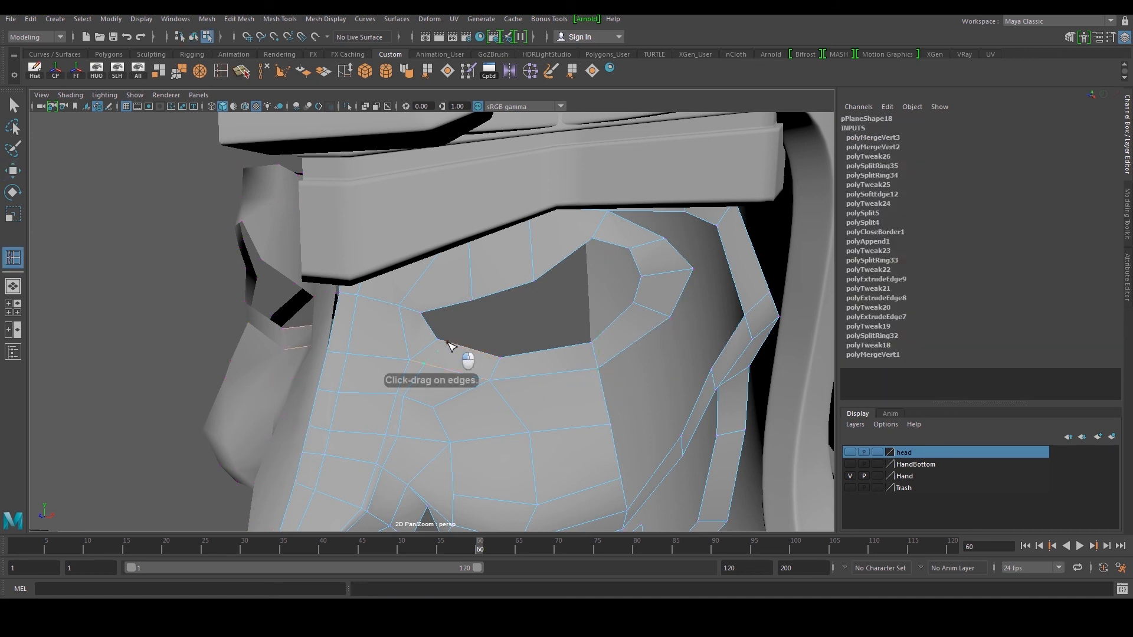
left_click_drag(448, 343, 450, 343)
key("w")
key("F9")
left_click(426, 364)
left_click(184, 73)
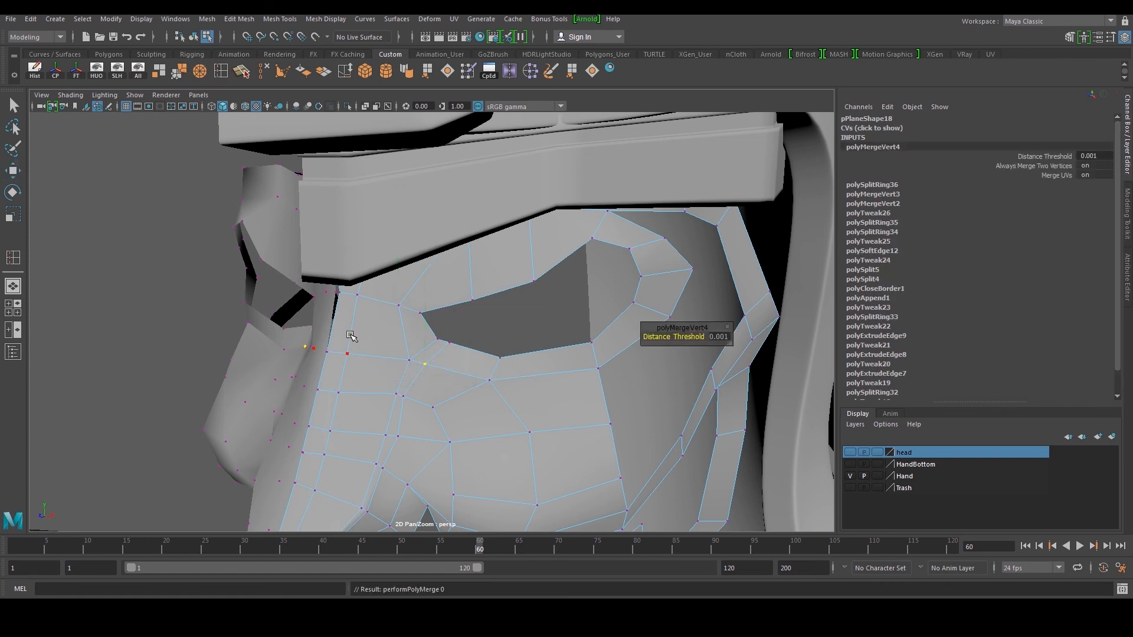